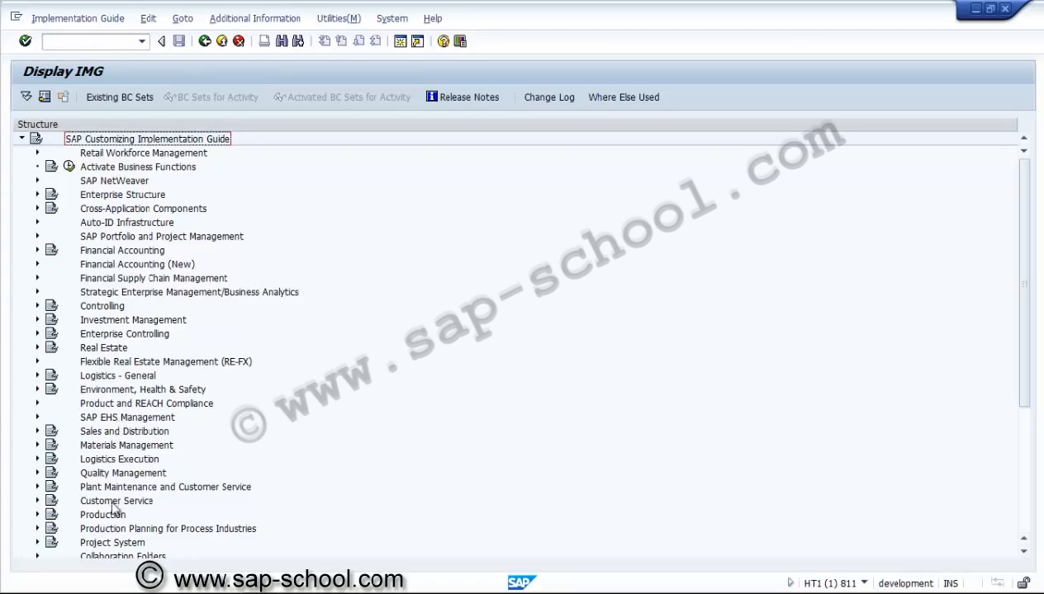
{"action": "left_click", "coordinate": [111, 543]}
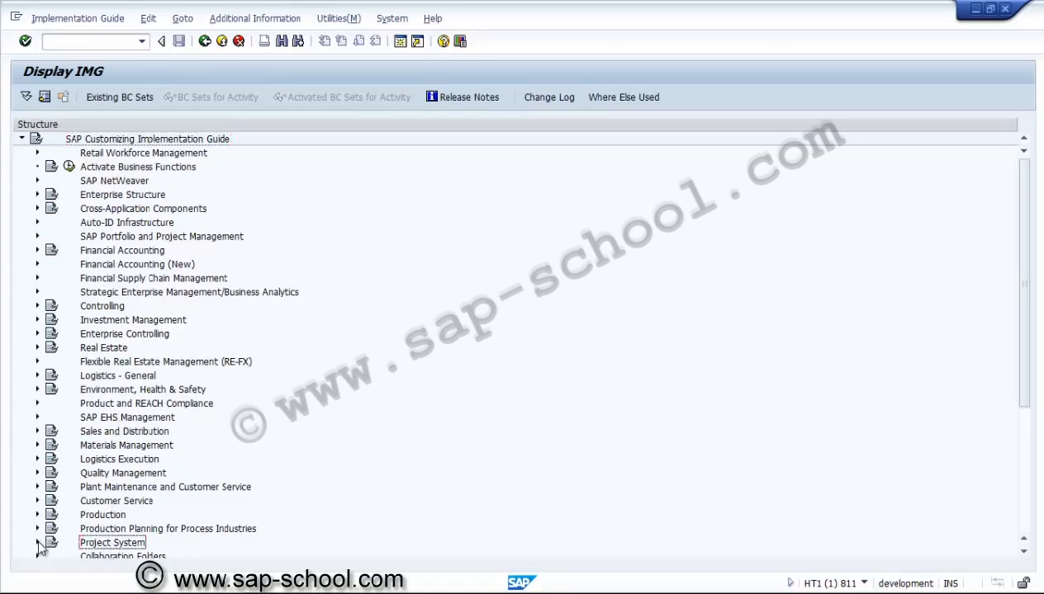
{"action": "left_click", "coordinate": [37, 542]}
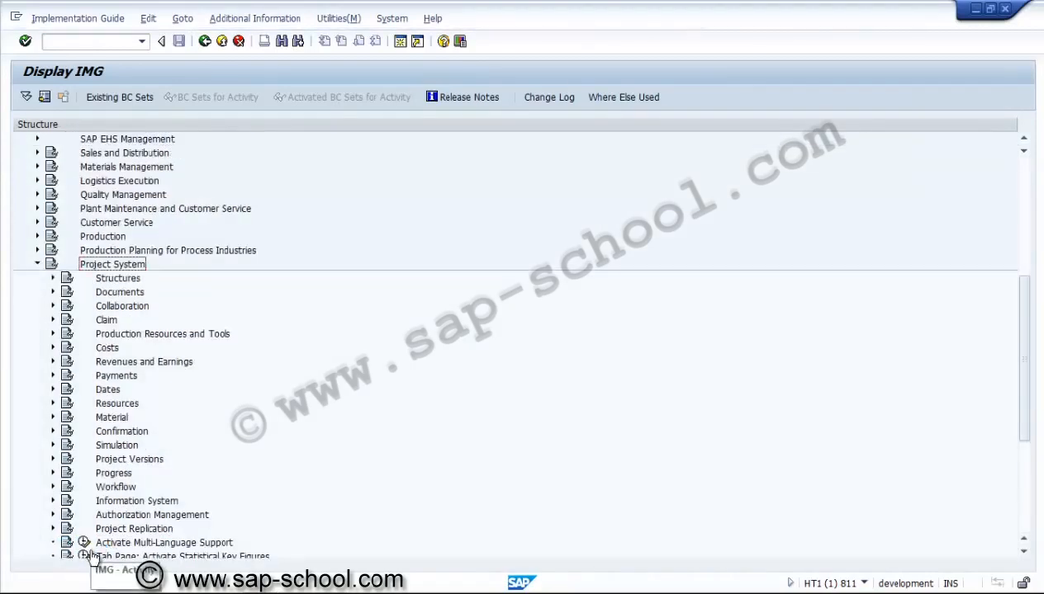
{"action": "left_click", "coordinate": [106, 390]}
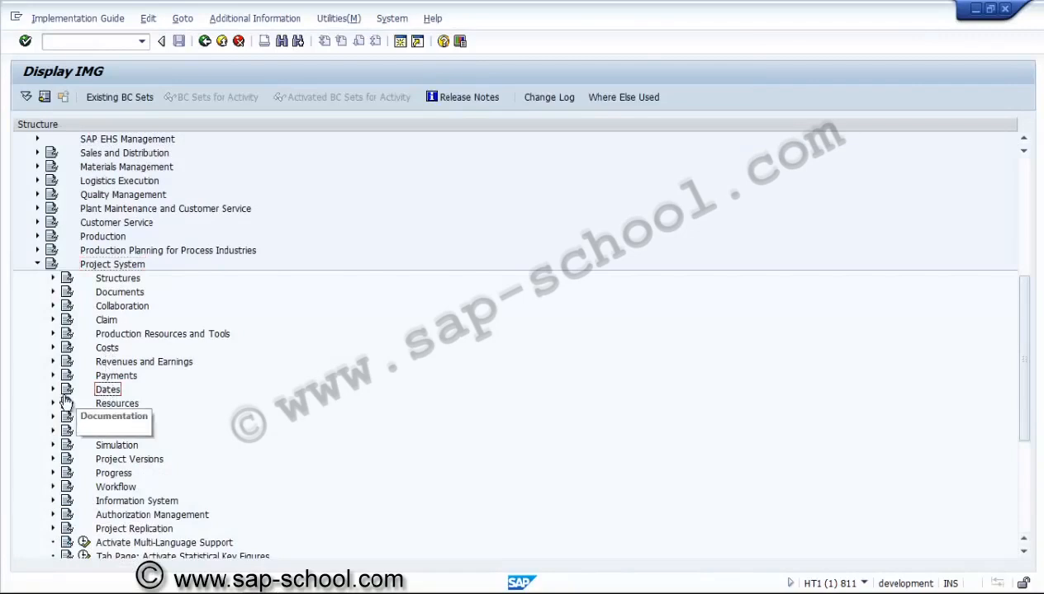
{"action": "left_click", "coordinate": [54, 390]}
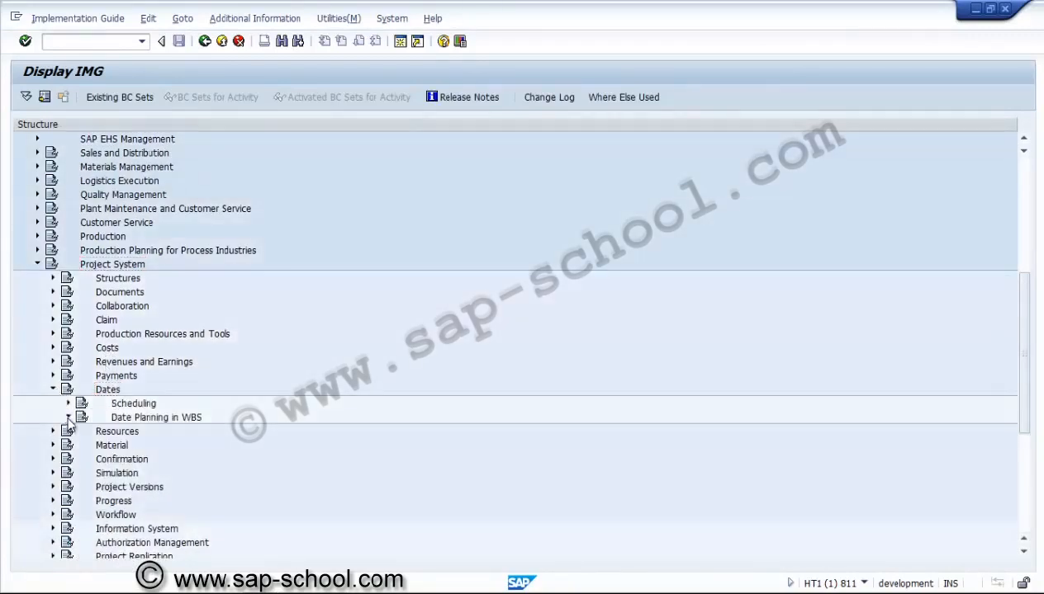
{"action": "left_click", "coordinate": [69, 418]}
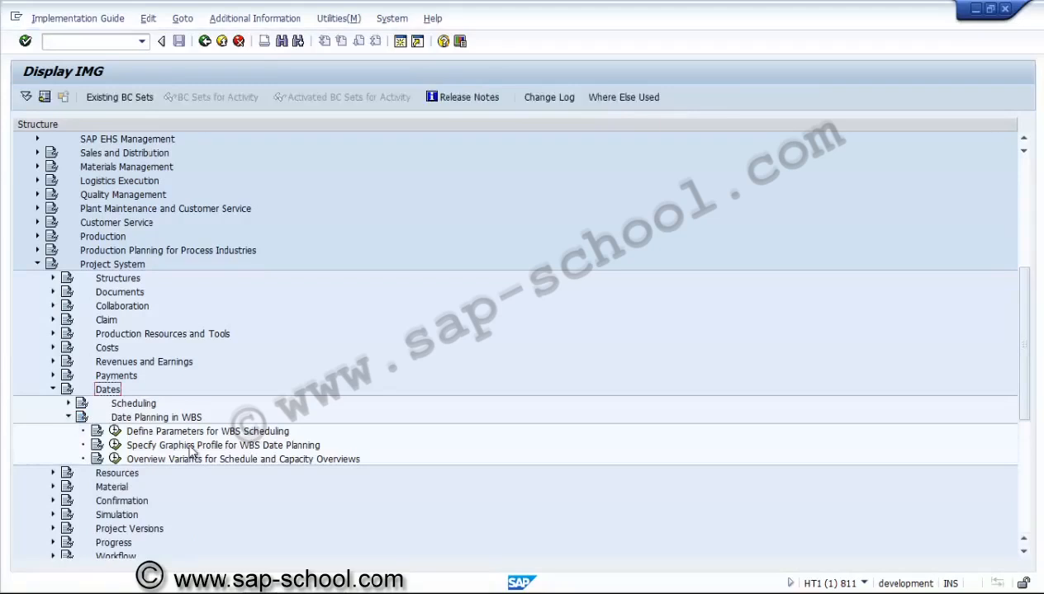
{"action": "left_click", "coordinate": [167, 433]}
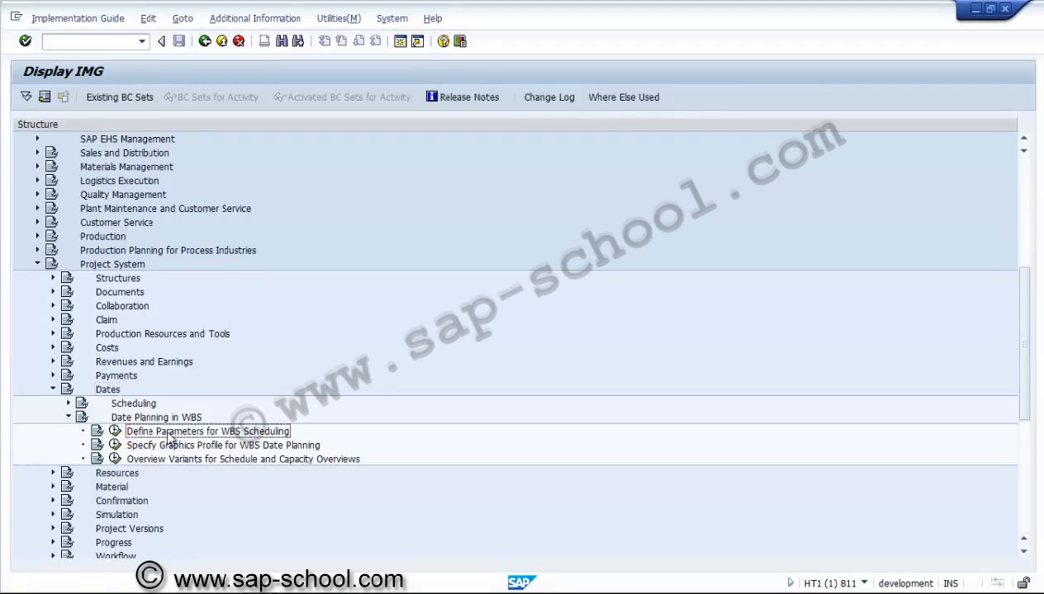
{"action": "left_click", "coordinate": [115, 431]}
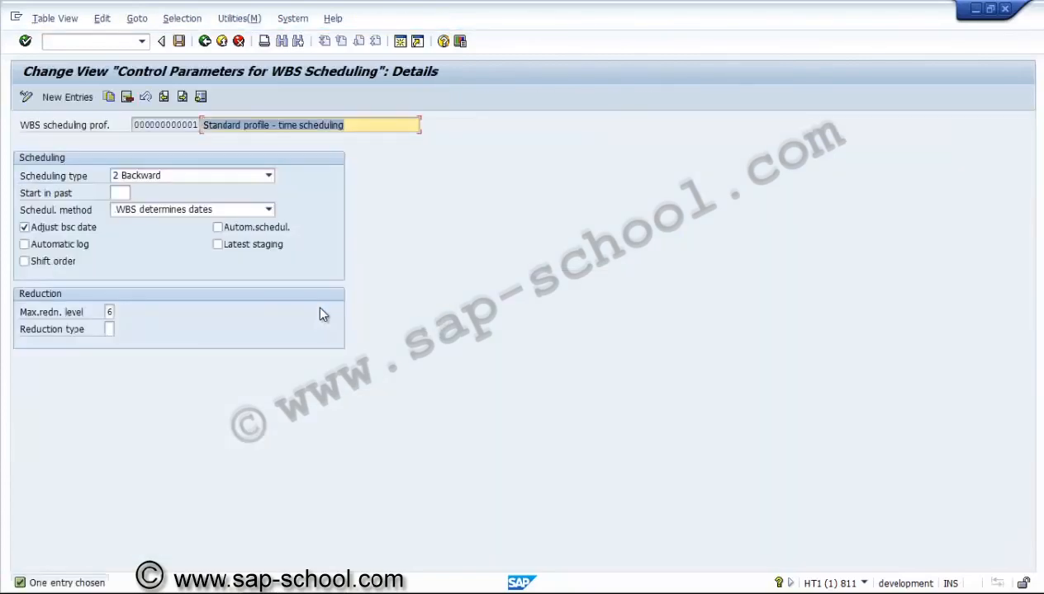
Examine the available scheduling types, the start-in-past field and the scheduling method options of the standard profile
{"action": "left_click", "coordinate": [271, 176]}
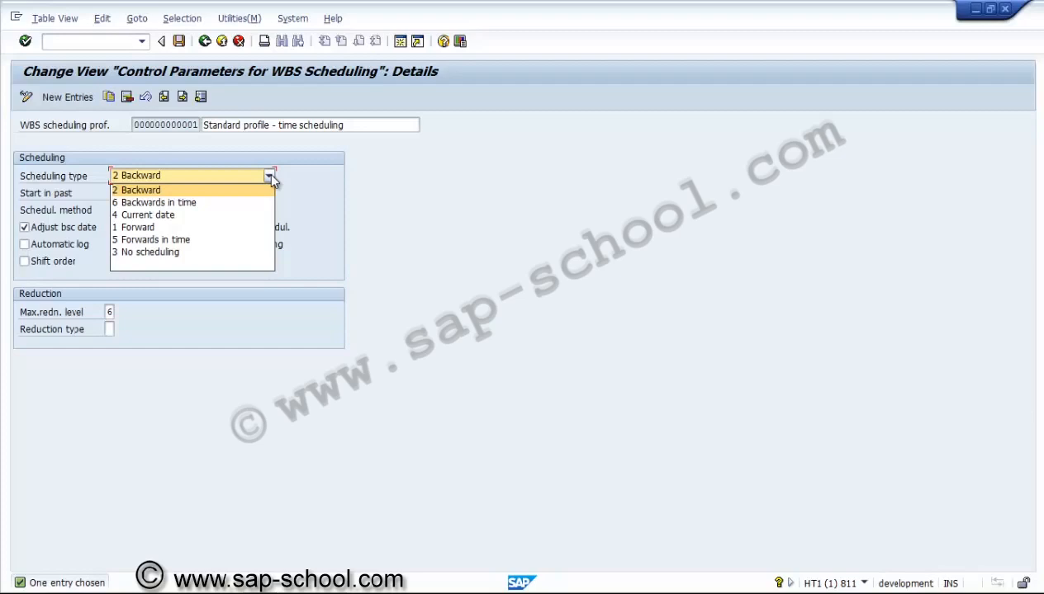
{"action": "left_click", "coordinate": [271, 176]}
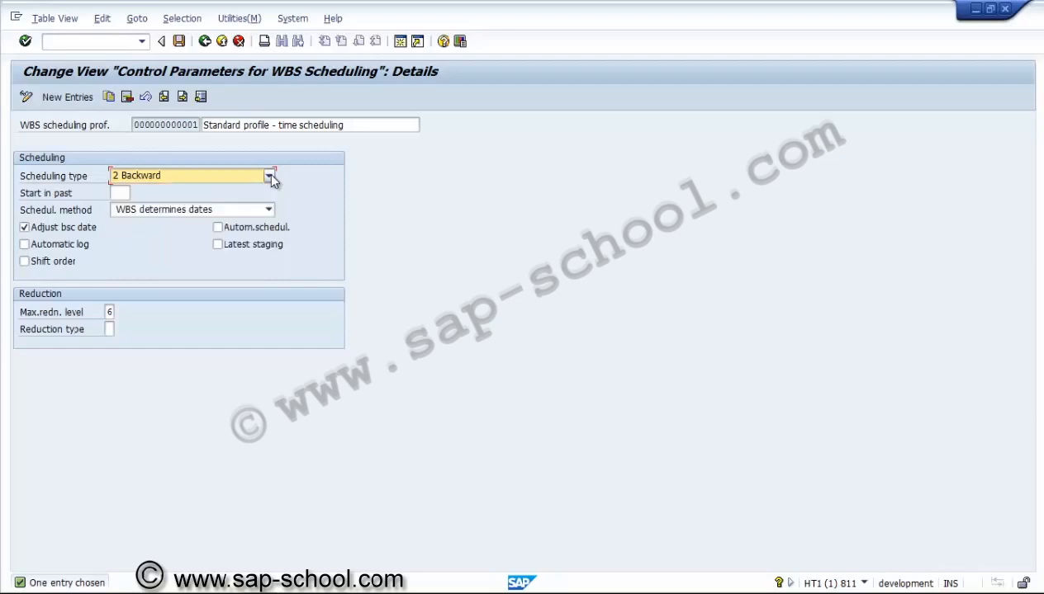
{"action": "left_click", "coordinate": [121, 193]}
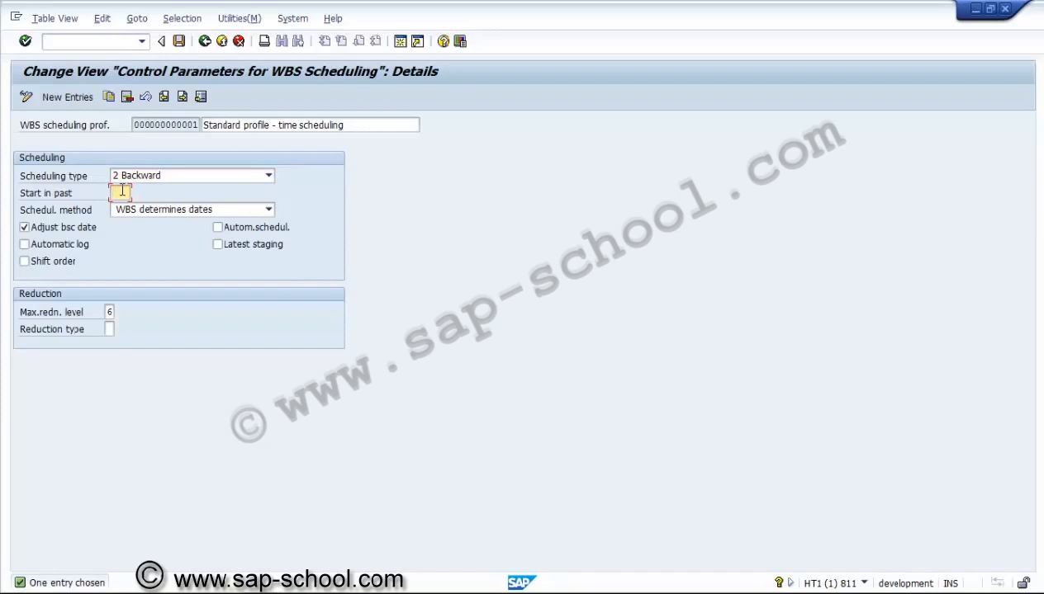
{"action": "left_click", "coordinate": [159, 213]}
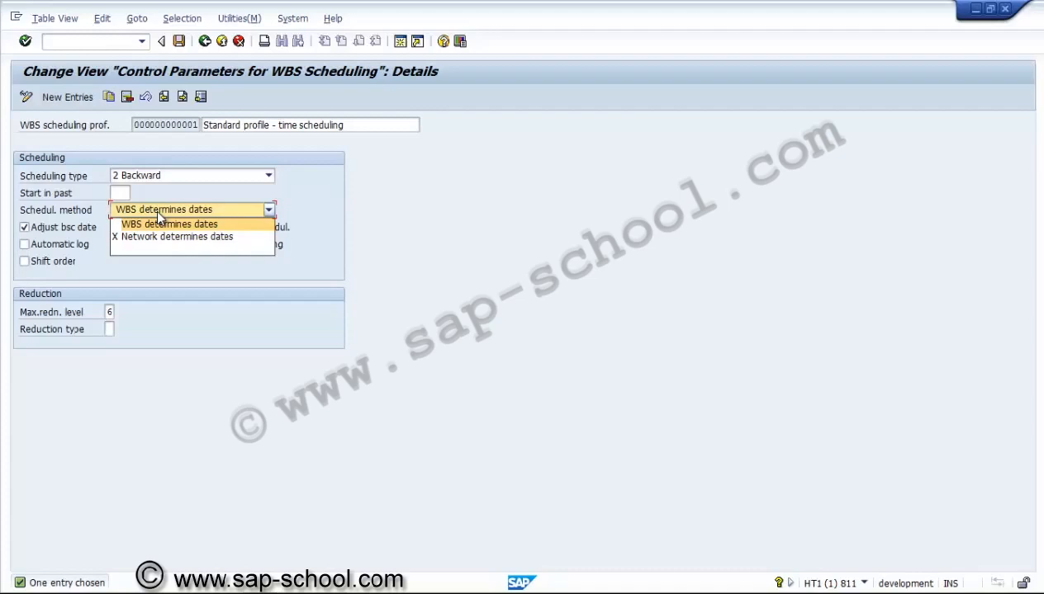
{"action": "left_click", "coordinate": [158, 211]}
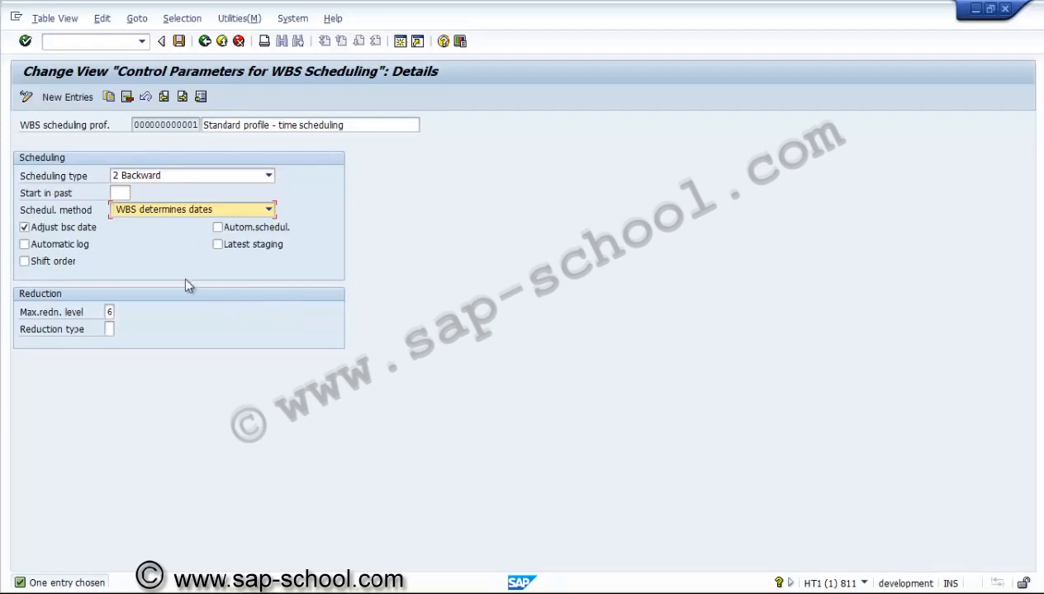
Start a copy of the standard WBS scheduling profile and give the new profile the key ZUS000000001
{"action": "left_click", "coordinate": [109, 97]}
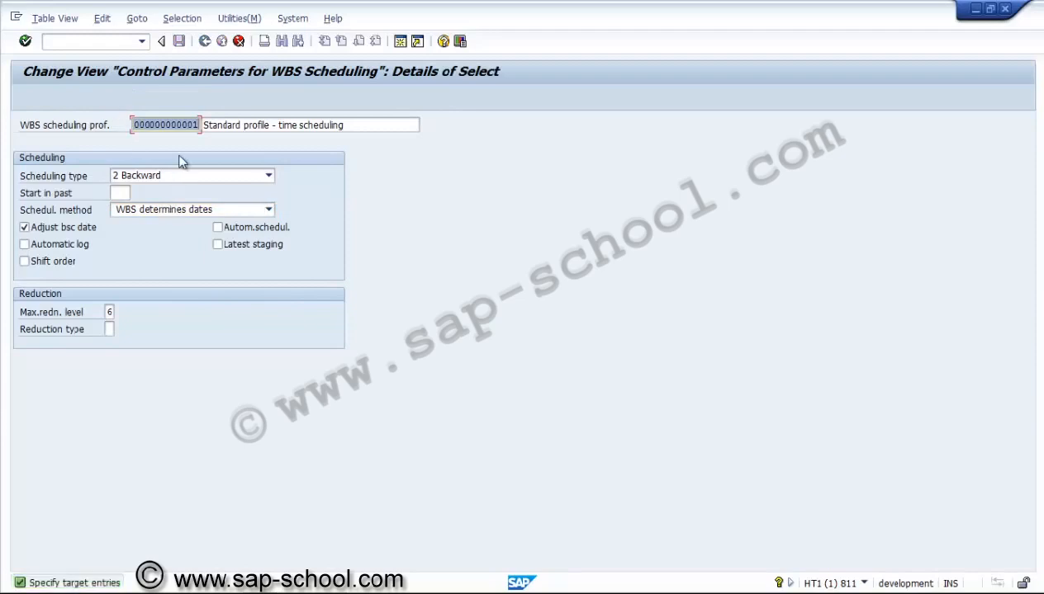
{"action": "type", "text": "Z"}
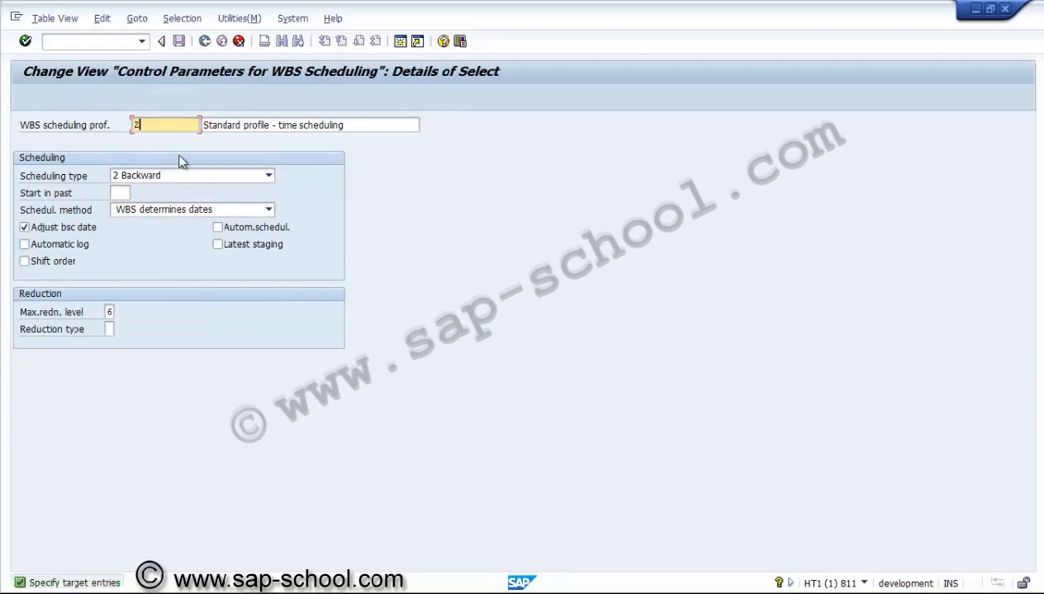
{"action": "type", "text": "US0000000"}
{"action": "type", "text": "00"}
{"action": "type", "text": "1"}
{"action": "key", "text": "Tab"}
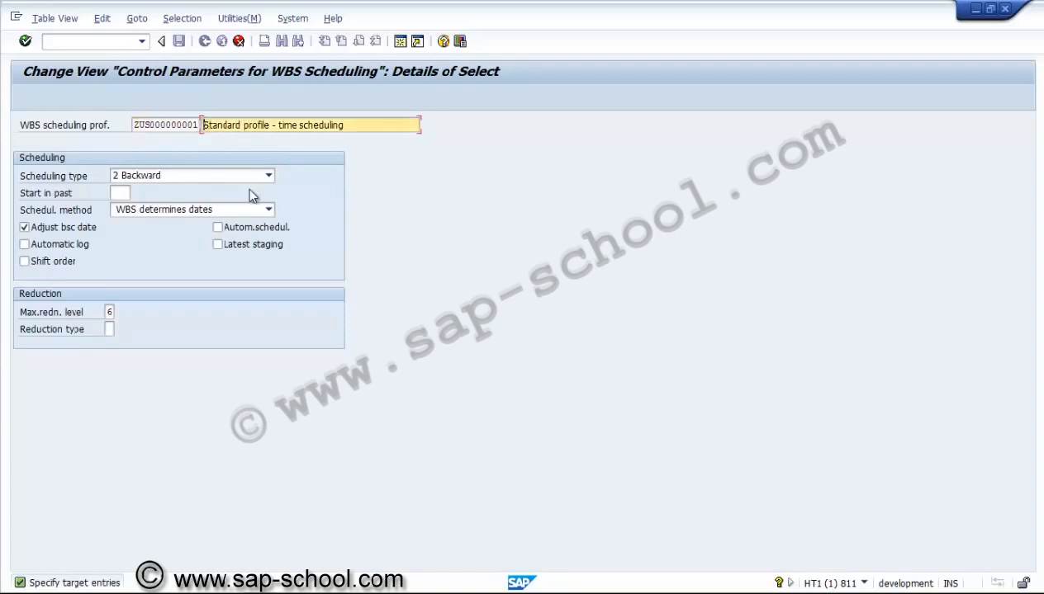
Change the copied profile's description to "US profile - time scheduling"
{"action": "key", "text": "Delete"}
{"action": "key", "text": "Delete"}
{"action": "key", "text": "Delete"}
{"action": "key", "text": "Delete"}
{"action": "key", "text": "Delete"}
{"action": "key", "text": "Delete"}
{"action": "key", "text": "Delete"}
{"action": "key", "text": "Delete"}
{"action": "key", "text": "Delete"}
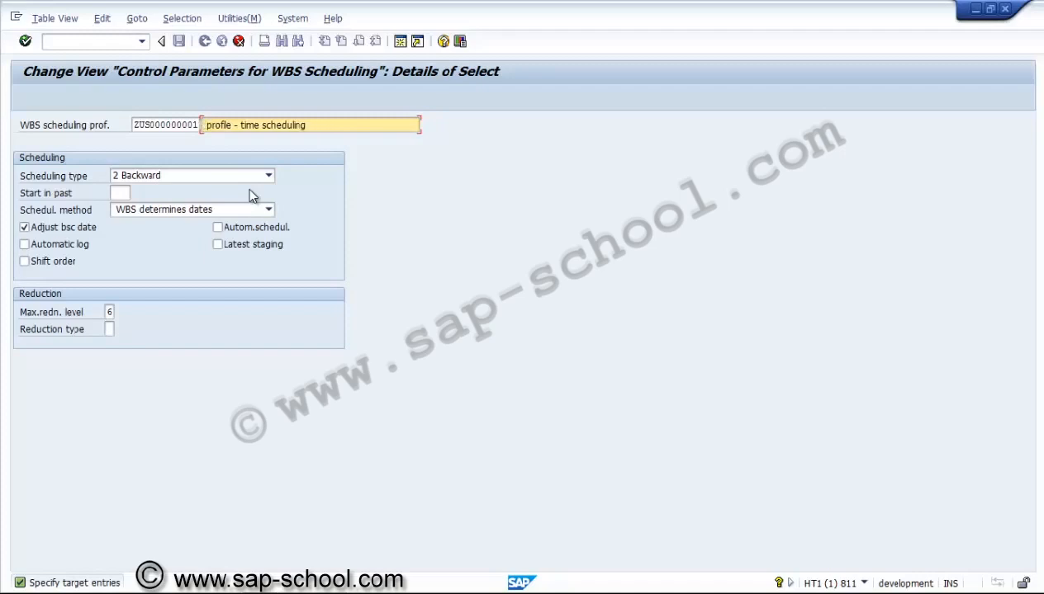
{"action": "type", "text": "US"}
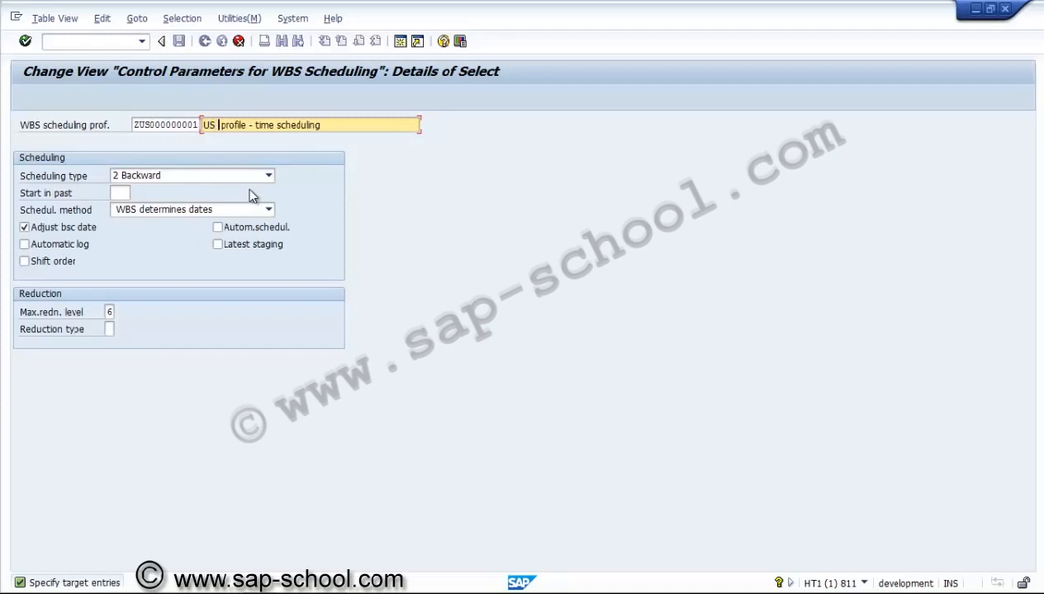
{"action": "key", "text": "Delete"}
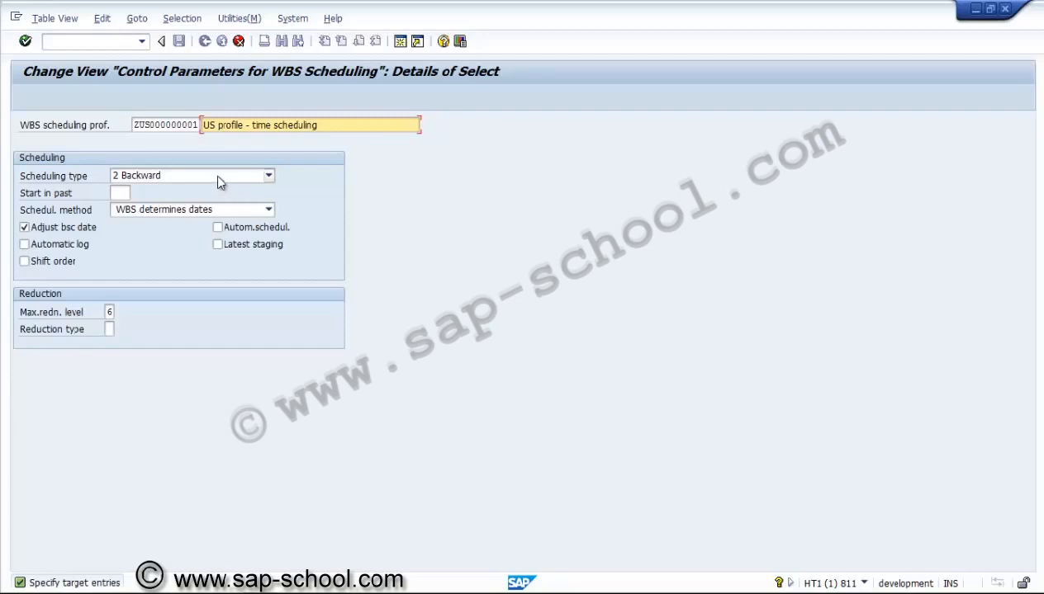
Set the new profile's scheduling type to 1 Forward, start in past to 999 and scheduling method to Network determines dates
{"action": "left_click", "coordinate": [220, 182]}
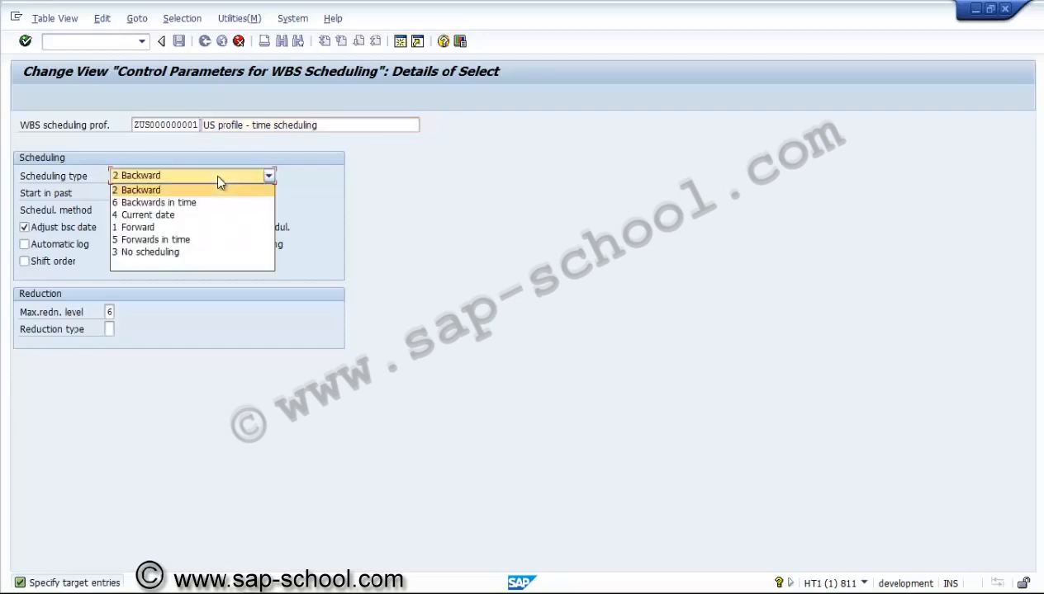
{"action": "left_click", "coordinate": [205, 227]}
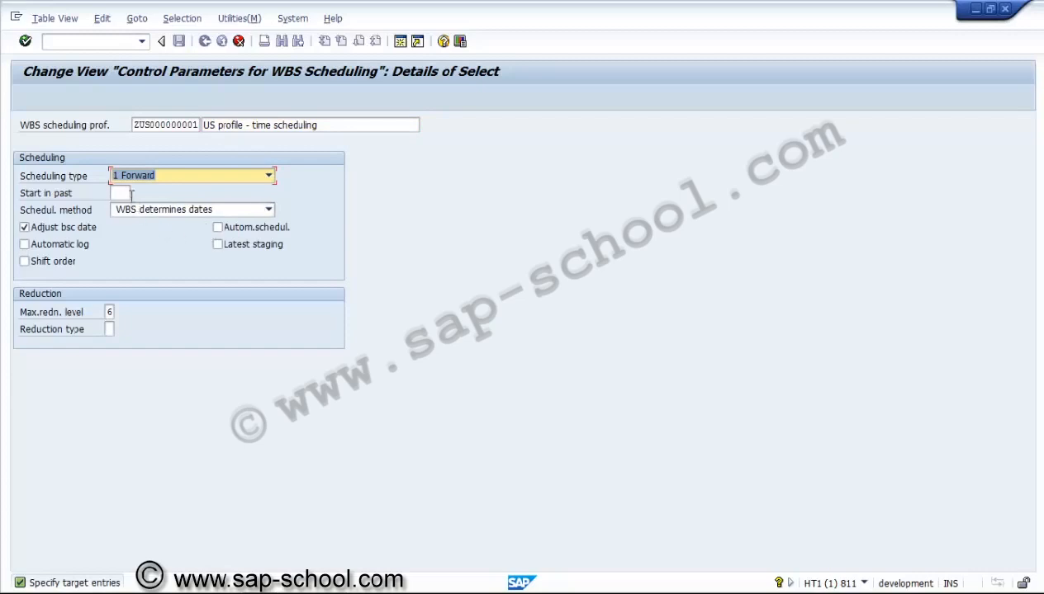
{"action": "left_click", "coordinate": [124, 194]}
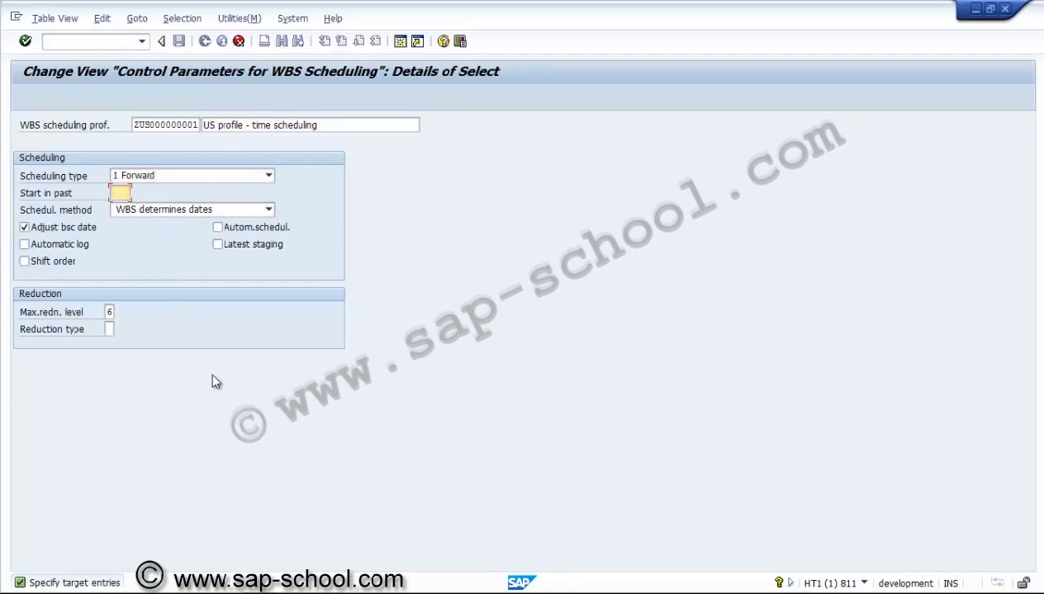
{"action": "type", "text": "999"}
{"action": "left_click", "coordinate": [182, 210]}
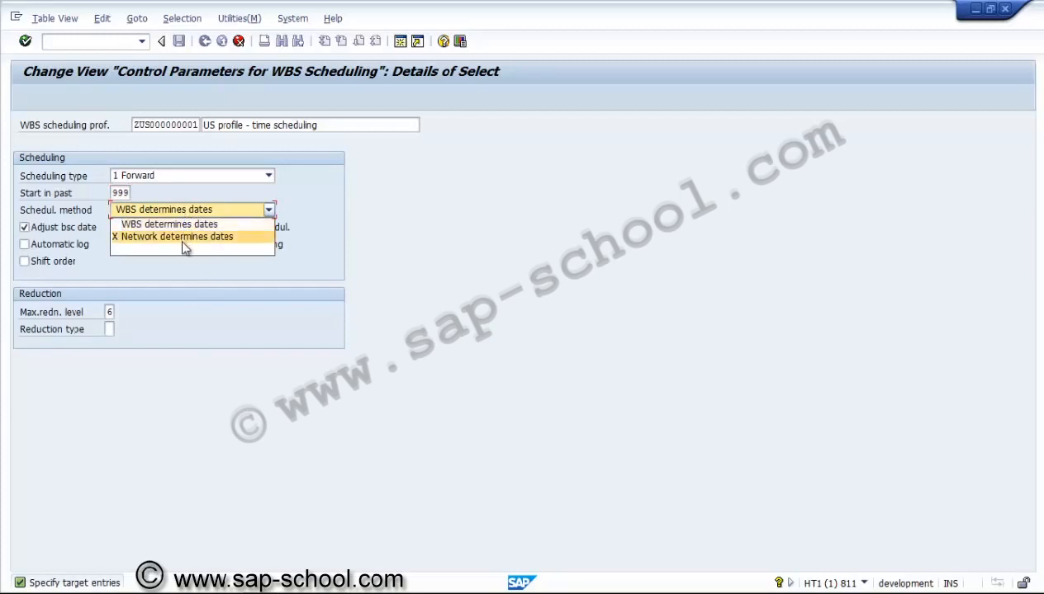
{"action": "left_click", "coordinate": [179, 237]}
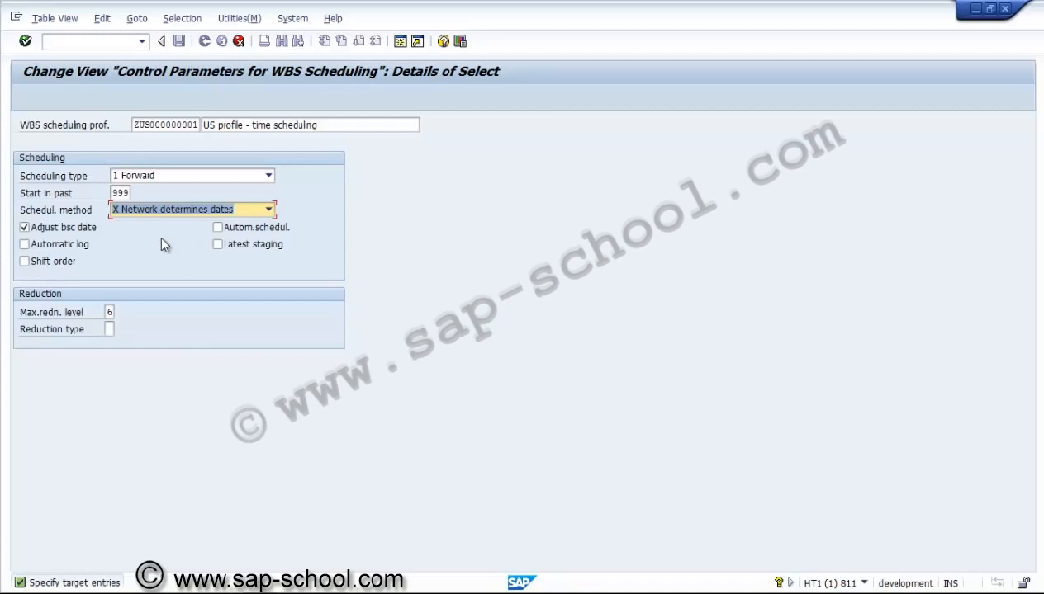
Enable the automatic log and automatic scheduling, set the maximum reduction level to 0 (Do not reduce), and confirm the copied profile
{"action": "left_click", "coordinate": [77, 246]}
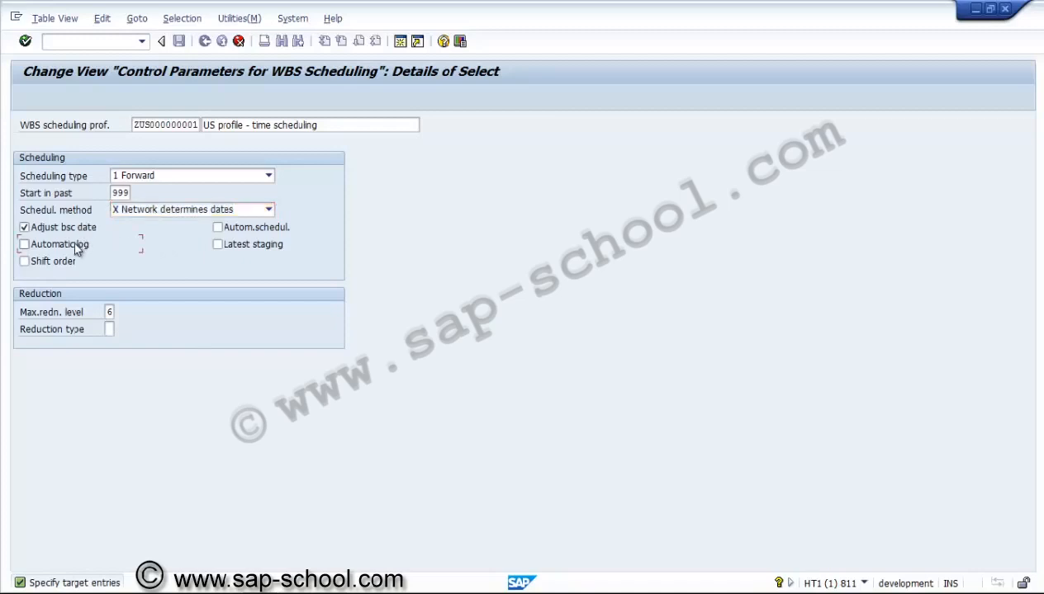
{"action": "left_click", "coordinate": [263, 230]}
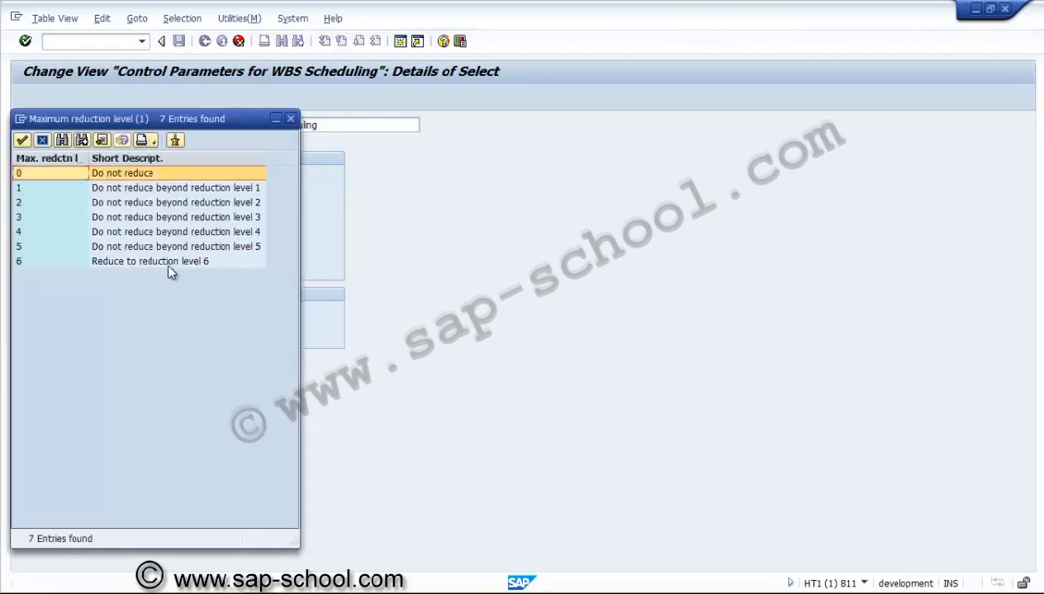
{"action": "left_click", "coordinate": [165, 261]}
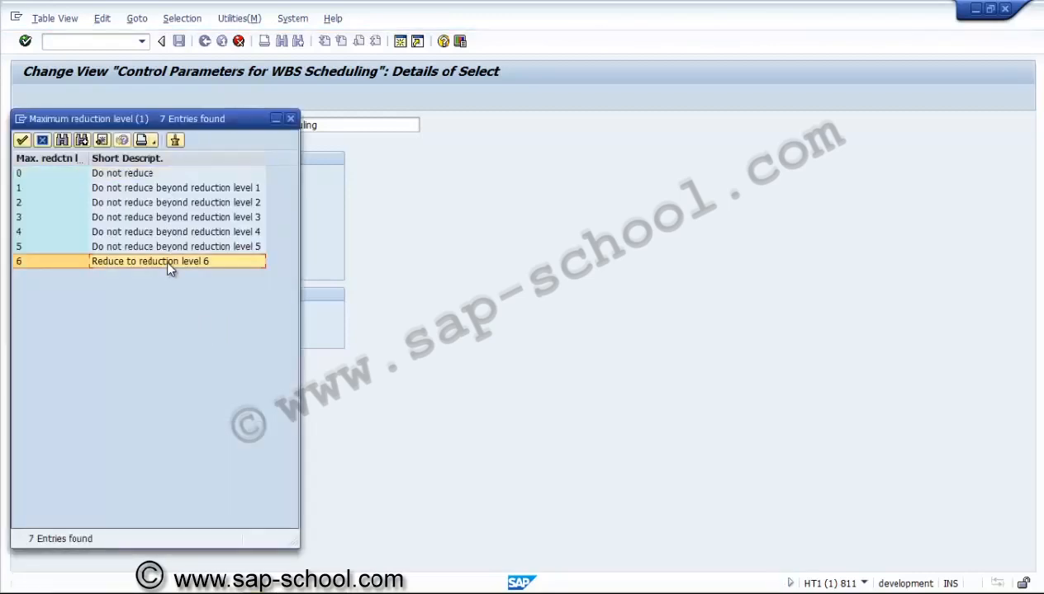
{"action": "left_click", "coordinate": [139, 173]}
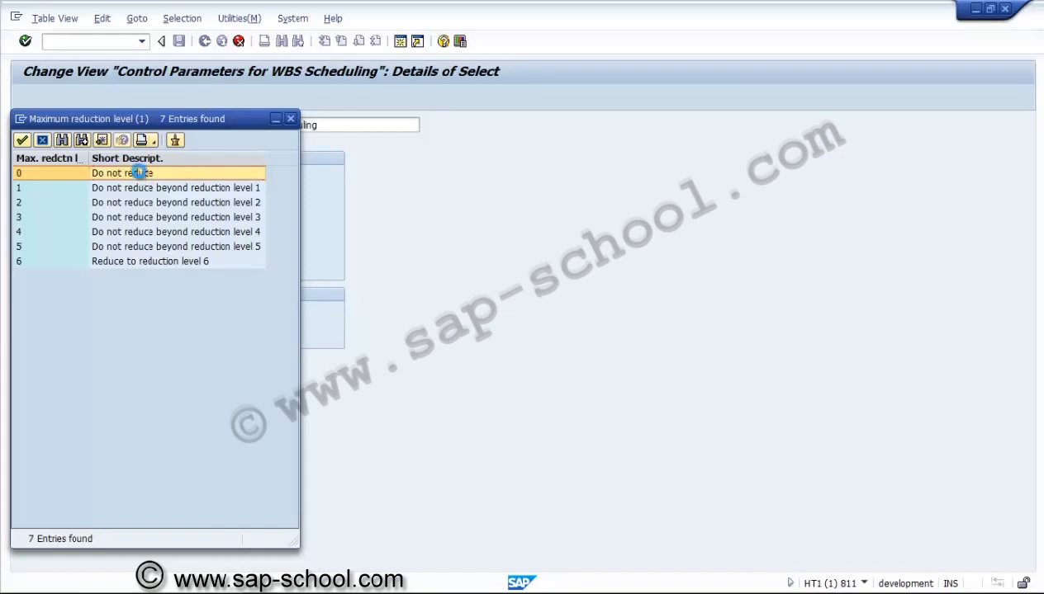
{"action": "double_click", "coordinate": [138, 173]}
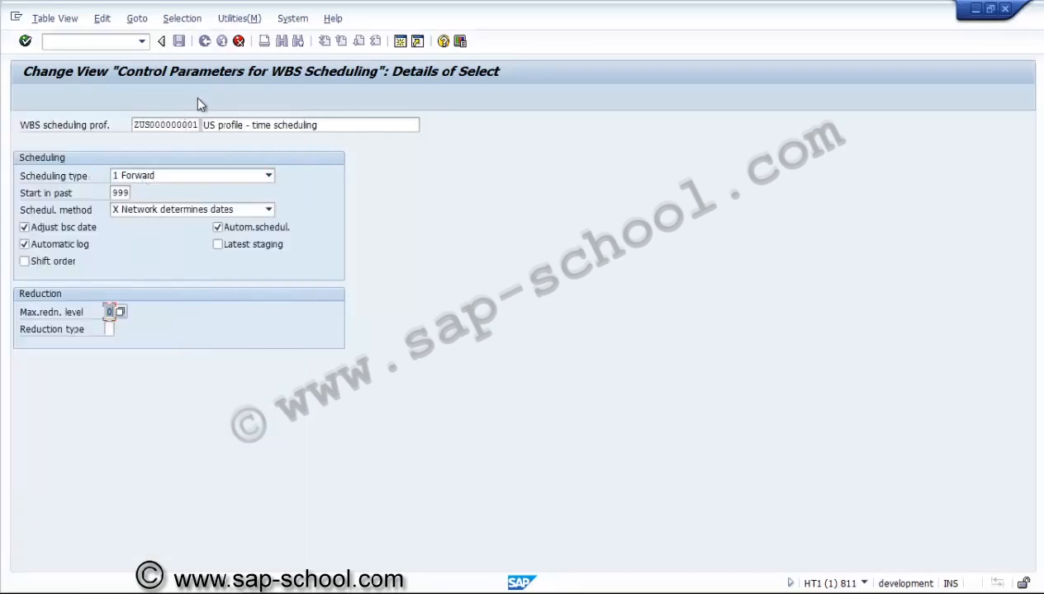
{"action": "key", "text": "Return"}
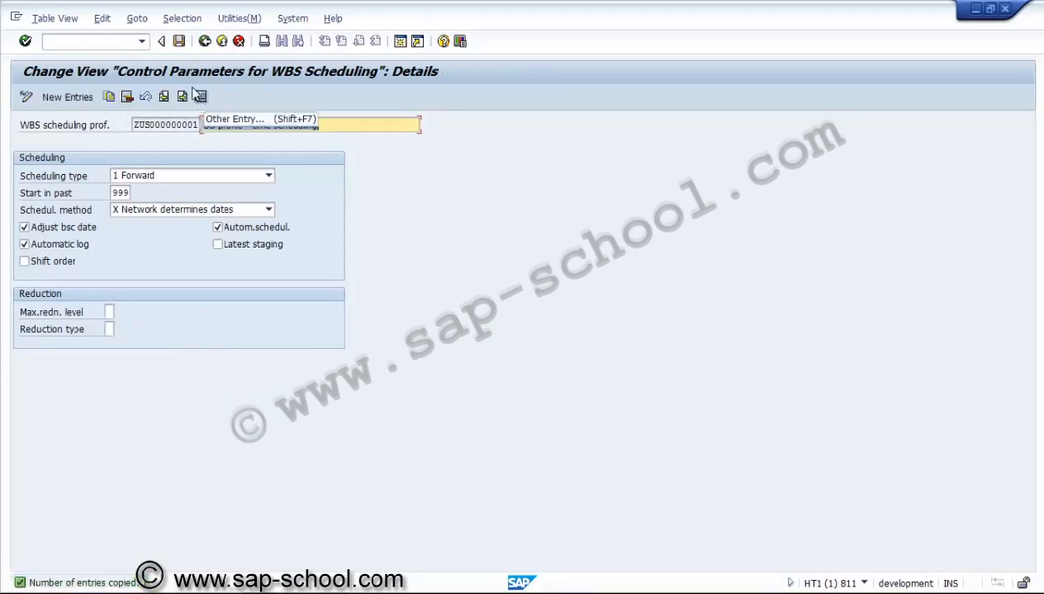
Save the profile in a new customizing request described as "PS - Scheduling parameters for WBS element" and return to the implementation guide
{"action": "left_click", "coordinate": [179, 41]}
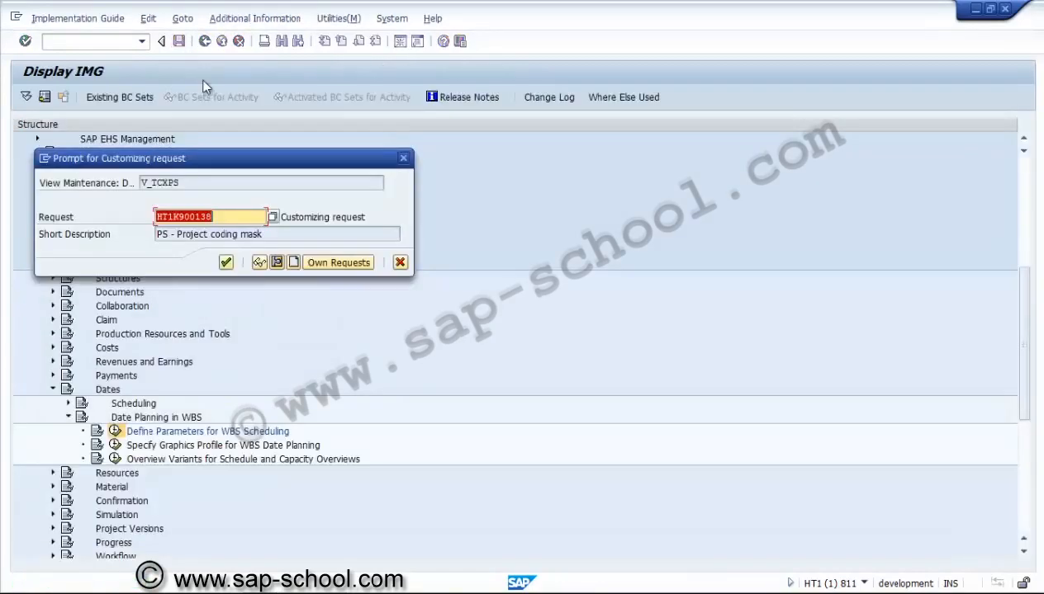
{"action": "left_click", "coordinate": [294, 264]}
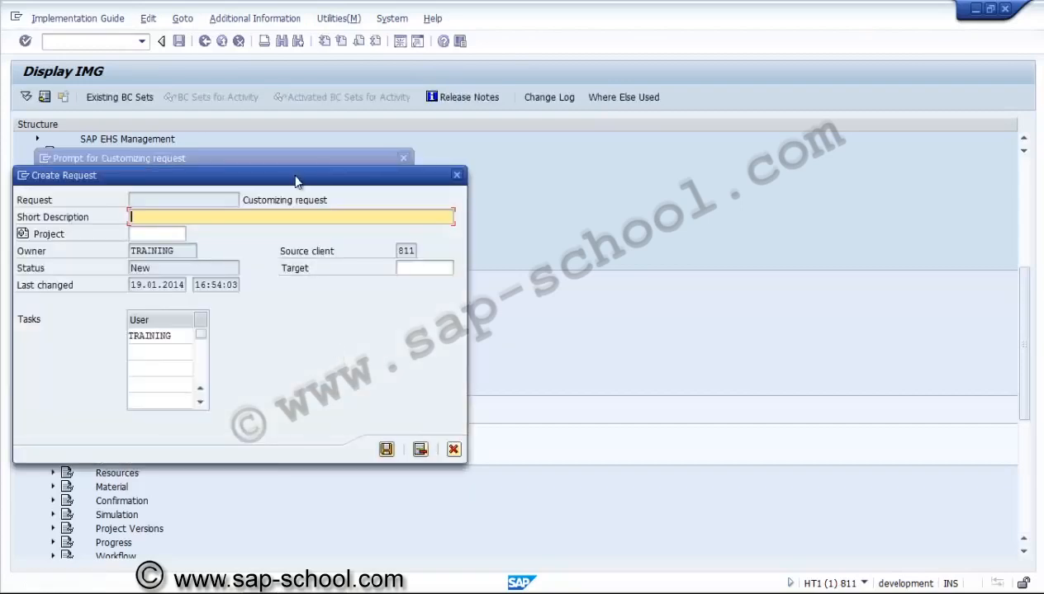
{"action": "type", "text": "PS - Scheduling parame"}
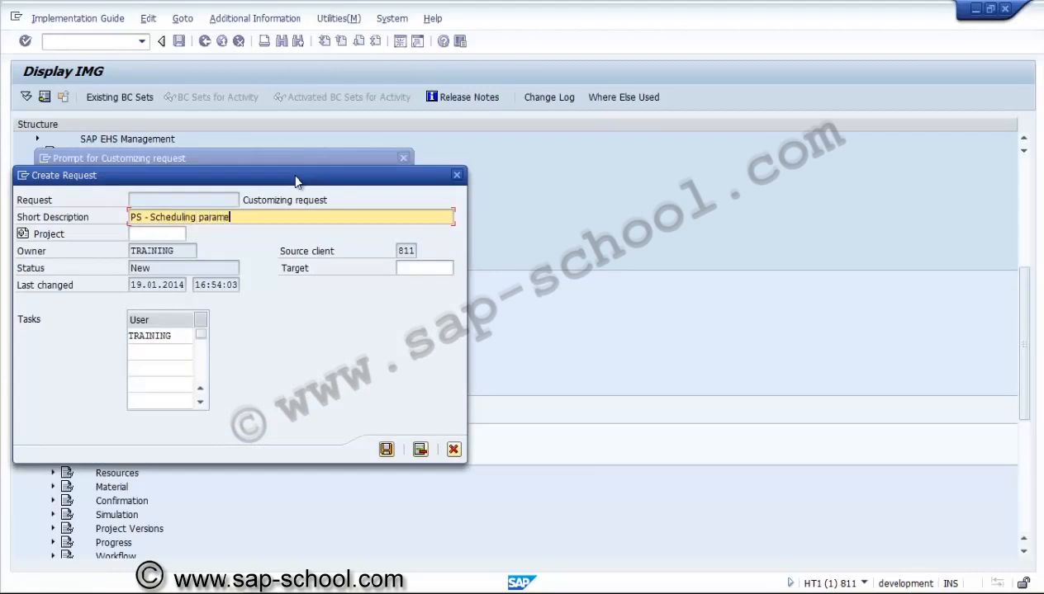
{"action": "type", "text": "ters for WBS element"}
{"action": "left_click", "coordinate": [386, 449]}
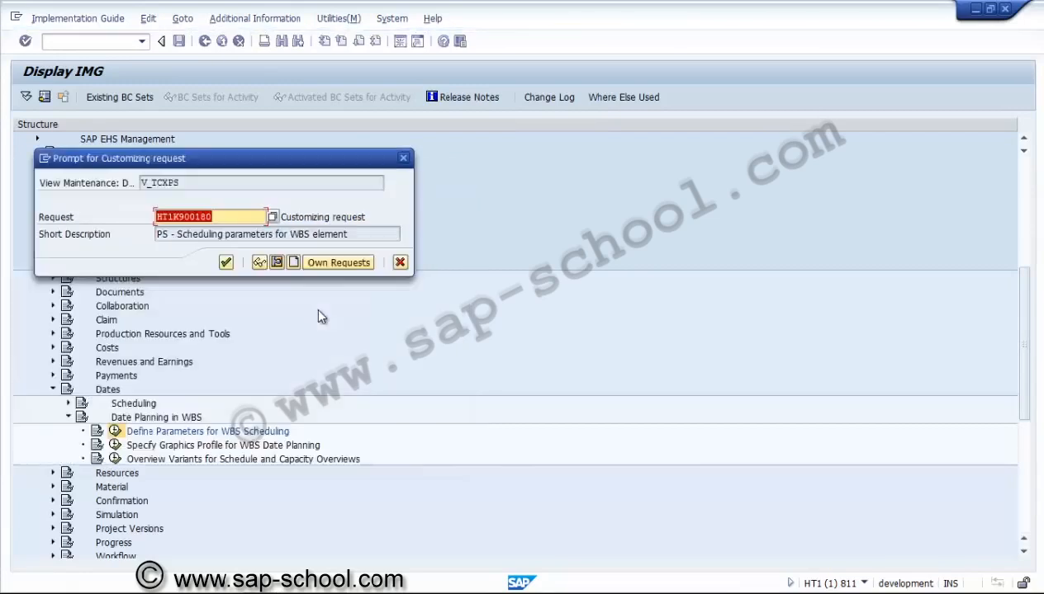
{"action": "left_click", "coordinate": [225, 262]}
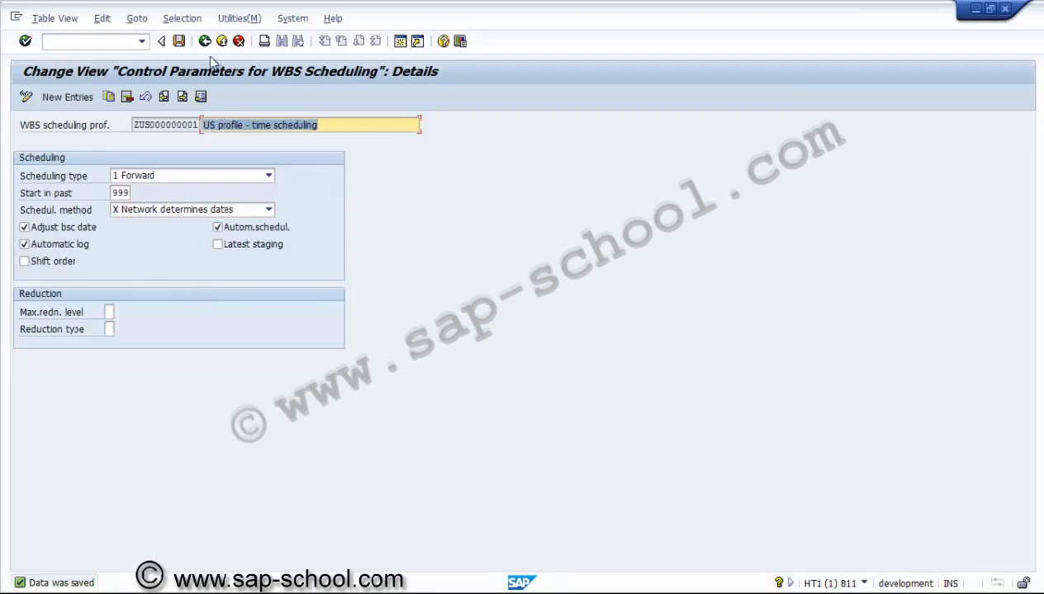
{"action": "left_click", "coordinate": [205, 41]}
{"action": "left_click", "coordinate": [205, 41]}
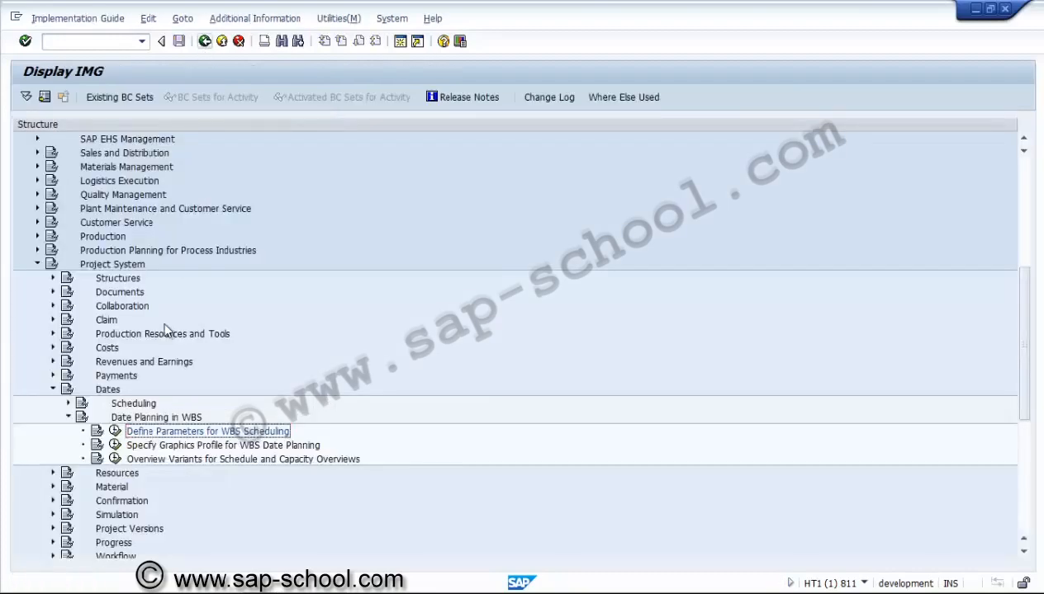
Open the Create Project Profile activity for the Work Breakdown Structure under Project System's Operative Structures
{"action": "left_click", "coordinate": [53, 279]}
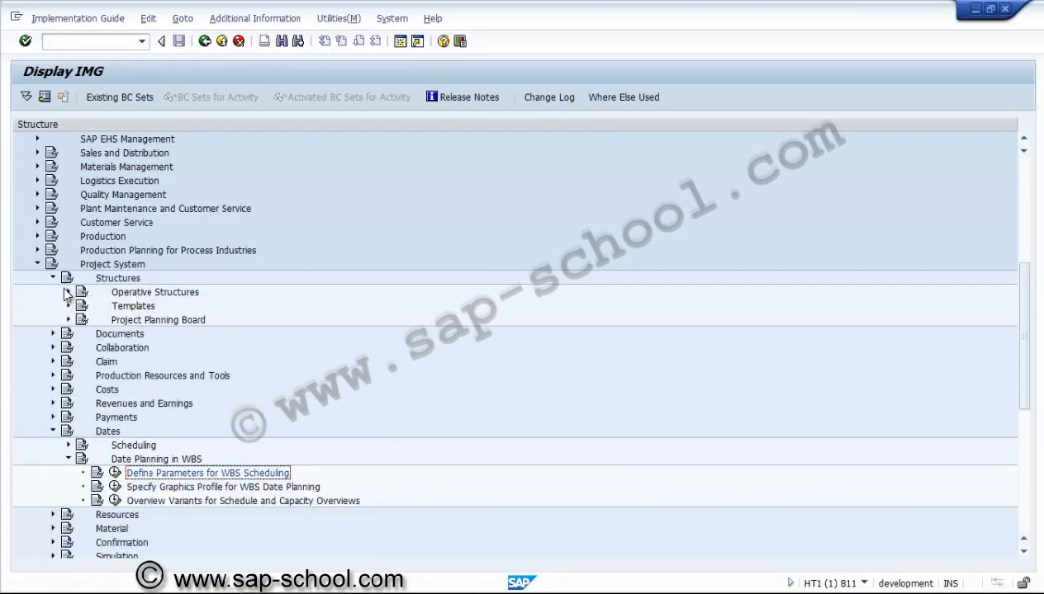
{"action": "left_click", "coordinate": [69, 293]}
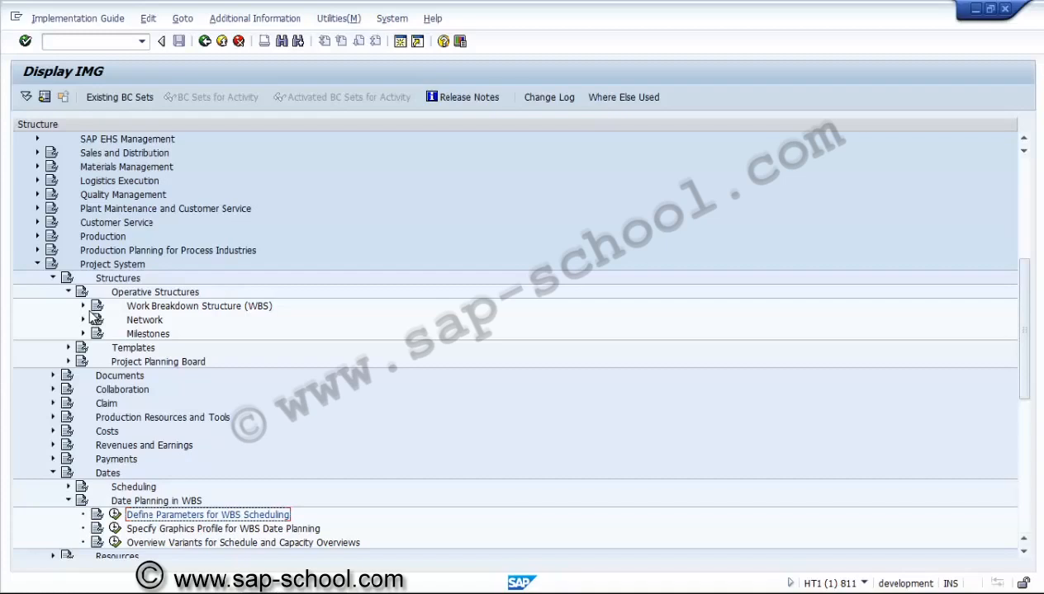
{"action": "left_click", "coordinate": [124, 264]}
{"action": "left_click", "coordinate": [125, 280]}
{"action": "left_click", "coordinate": [132, 293]}
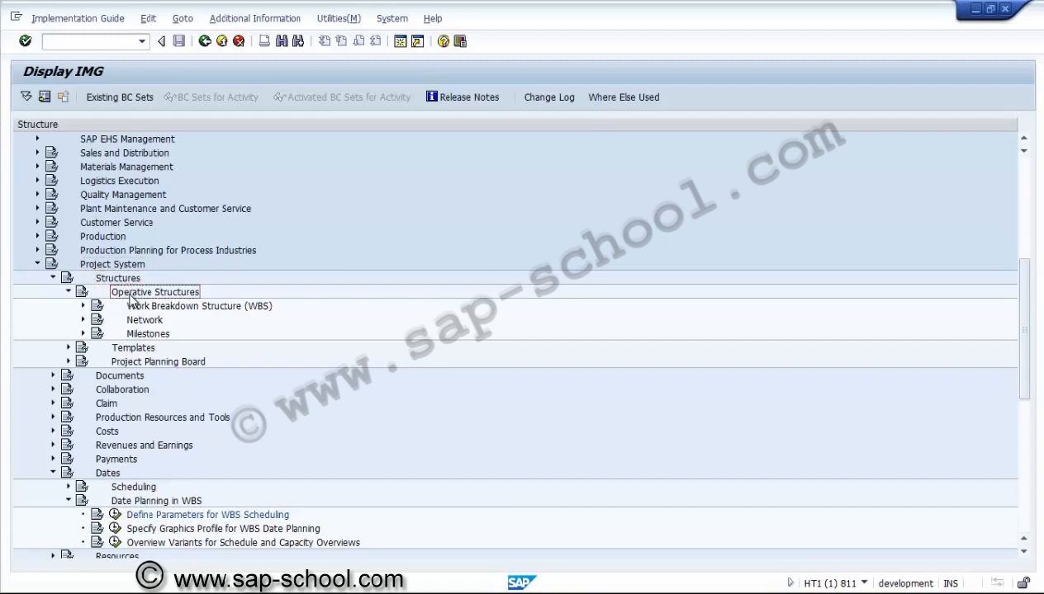
{"action": "left_click", "coordinate": [83, 307]}
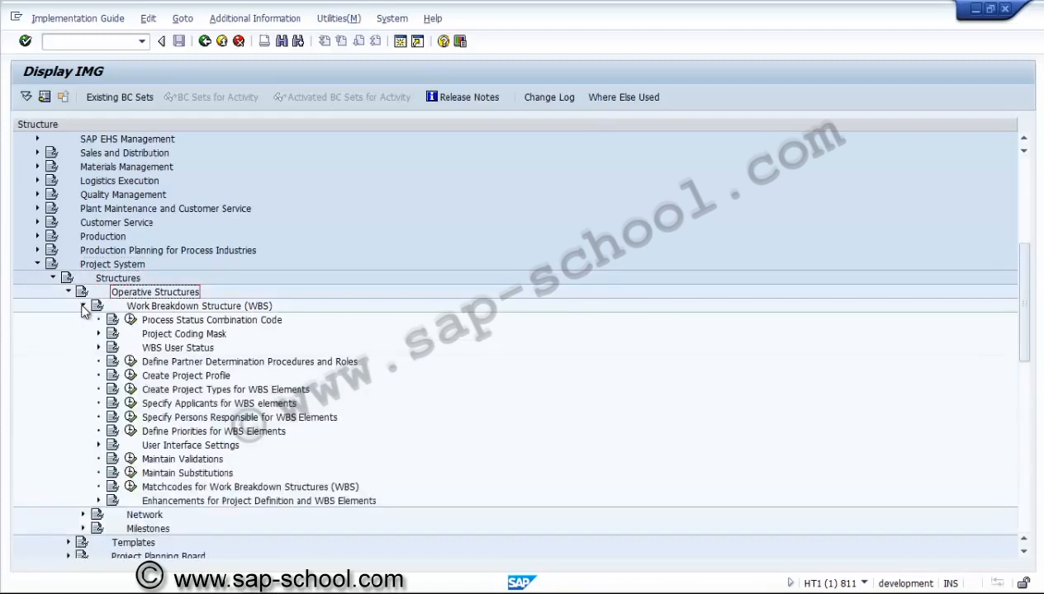
{"action": "left_click", "coordinate": [129, 377]}
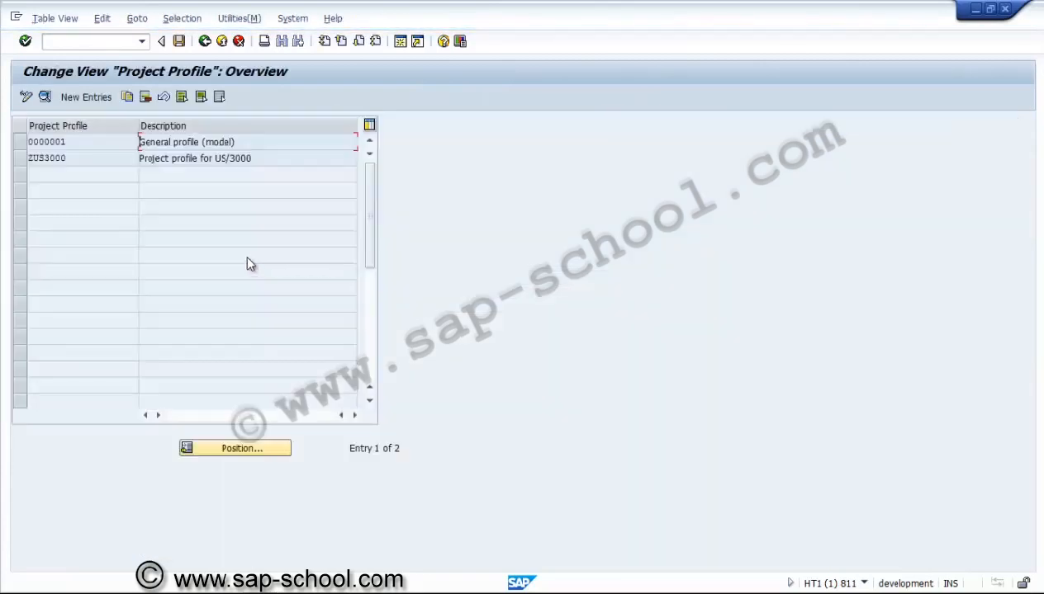
In the details of project profile ZUS3000, set the WBS scheduling profile to ZUS000000001
{"action": "left_click", "coordinate": [24, 163]}
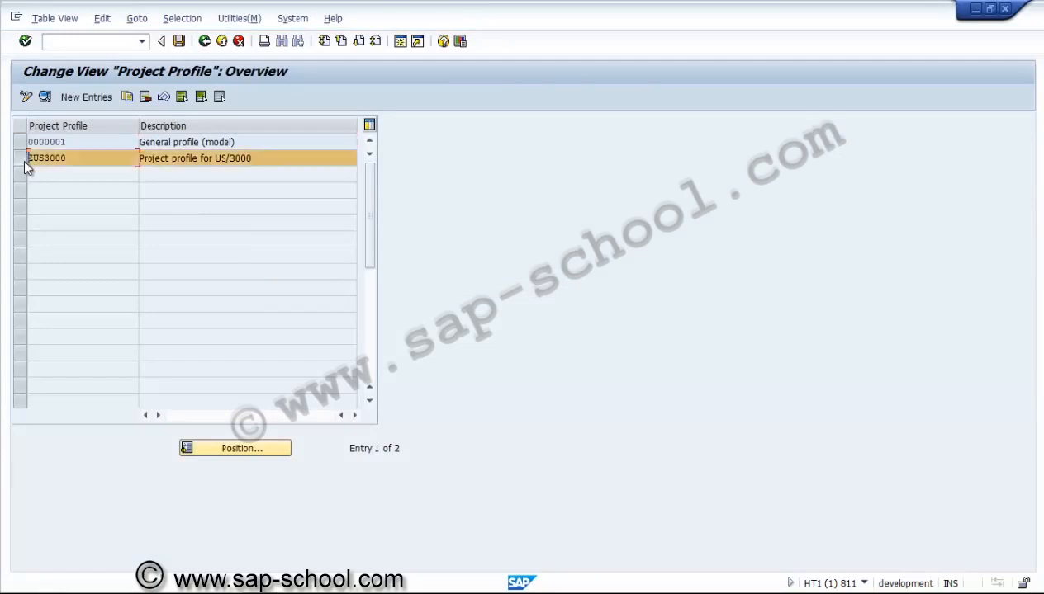
{"action": "left_click", "coordinate": [44, 97]}
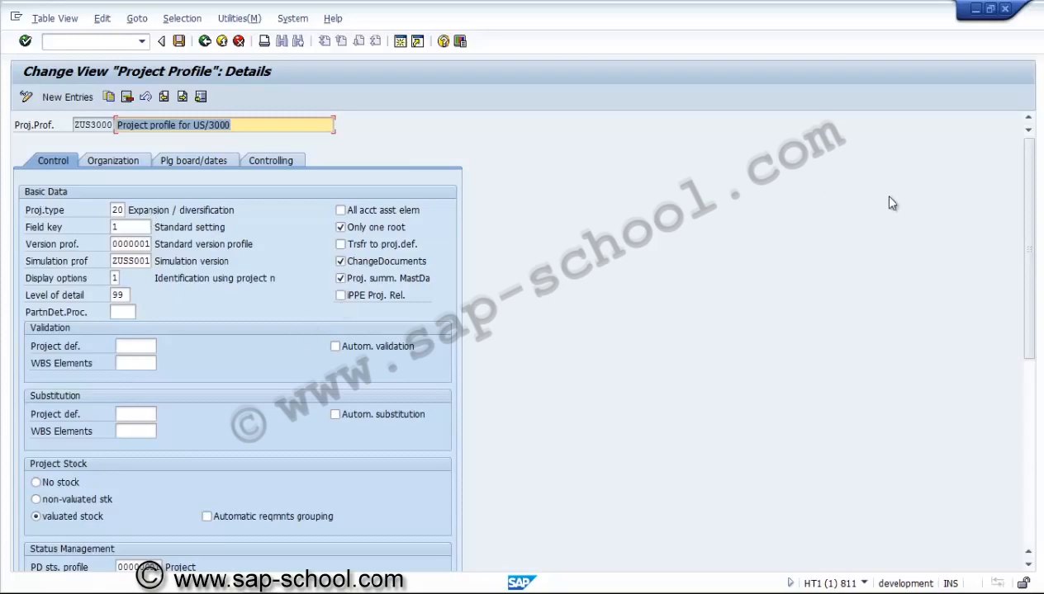
{"action": "left_click_drag", "start_coordinate": [1027, 177], "coordinate": [1030, 130]}
{"action": "left_click", "coordinate": [205, 162]}
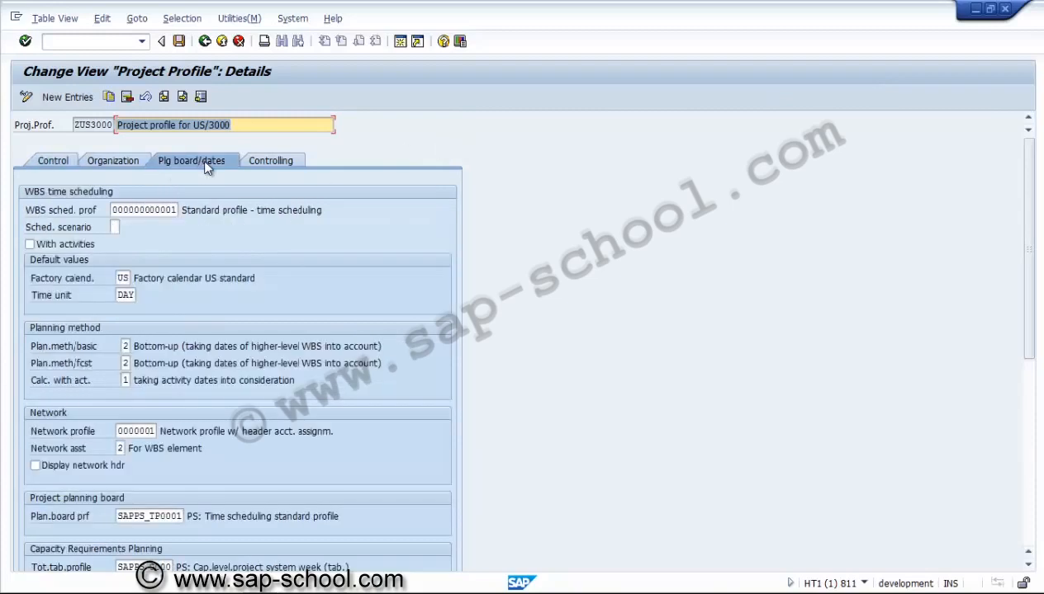
{"action": "left_click", "coordinate": [177, 212]}
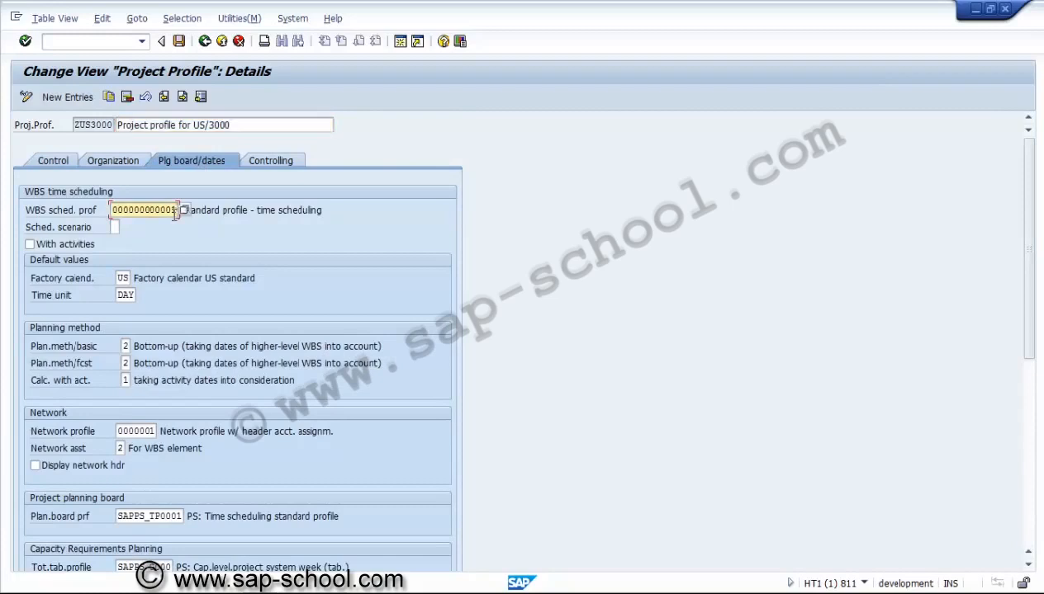
{"action": "left_click", "coordinate": [183, 209]}
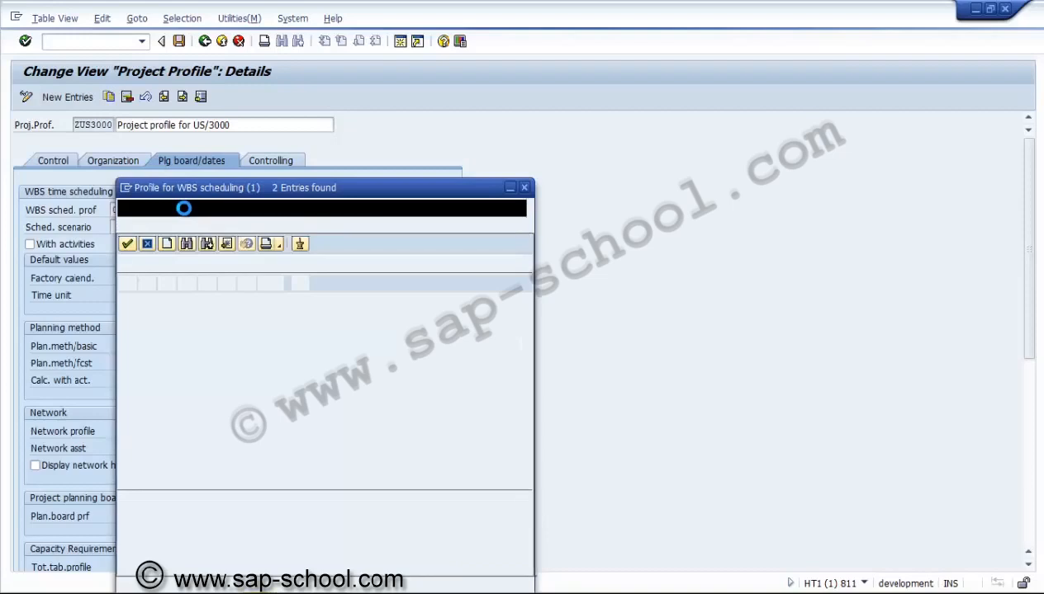
{"action": "double_click", "coordinate": [179, 294]}
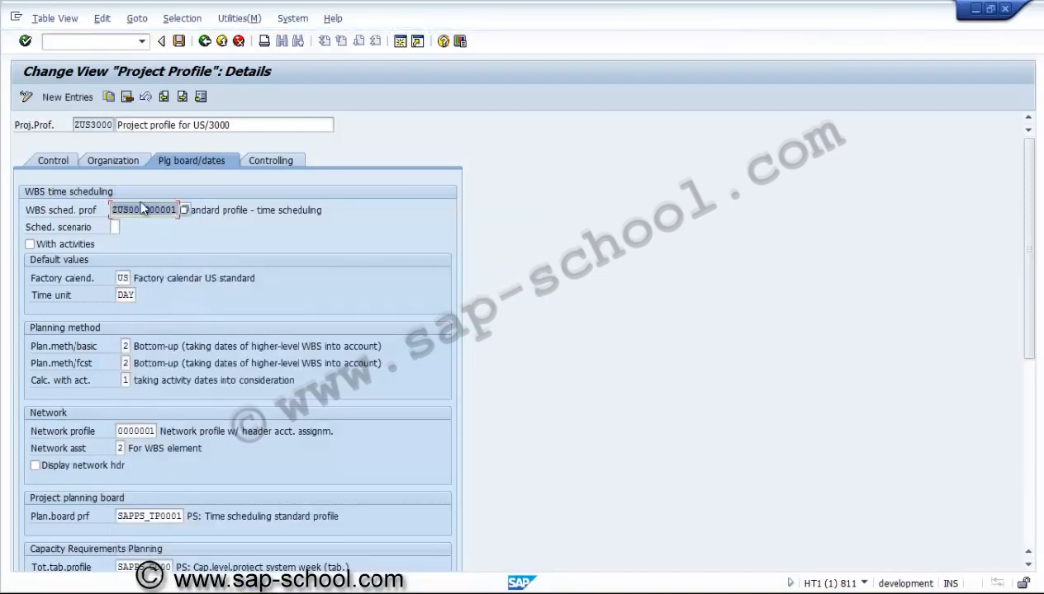
Save the project profile in the customizing request "PS - Scheduling parameters for WBS element" and return to the implementation guide
{"action": "left_click", "coordinate": [177, 42]}
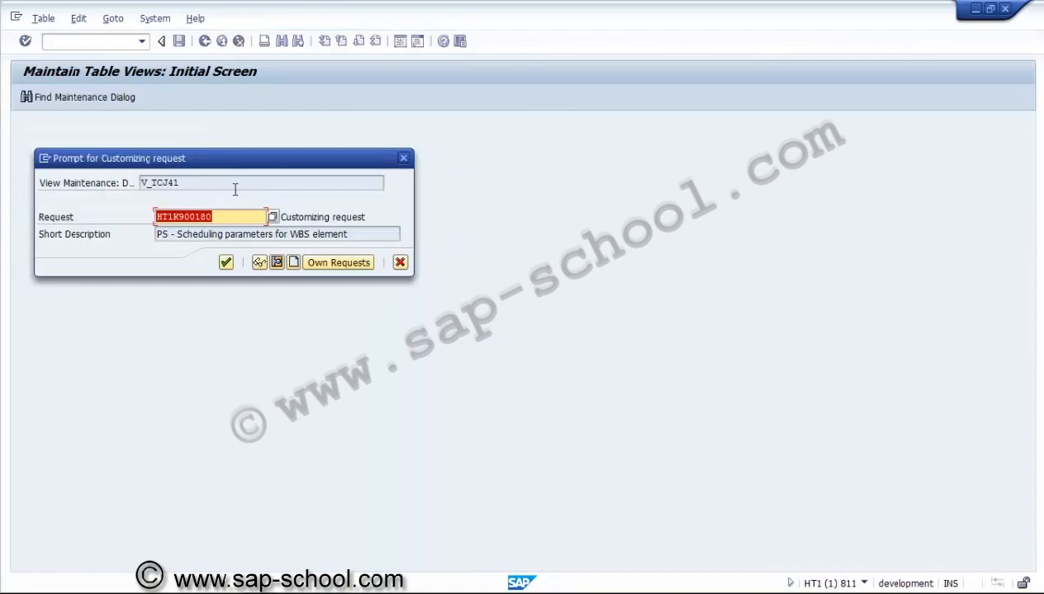
{"action": "left_click", "coordinate": [226, 262]}
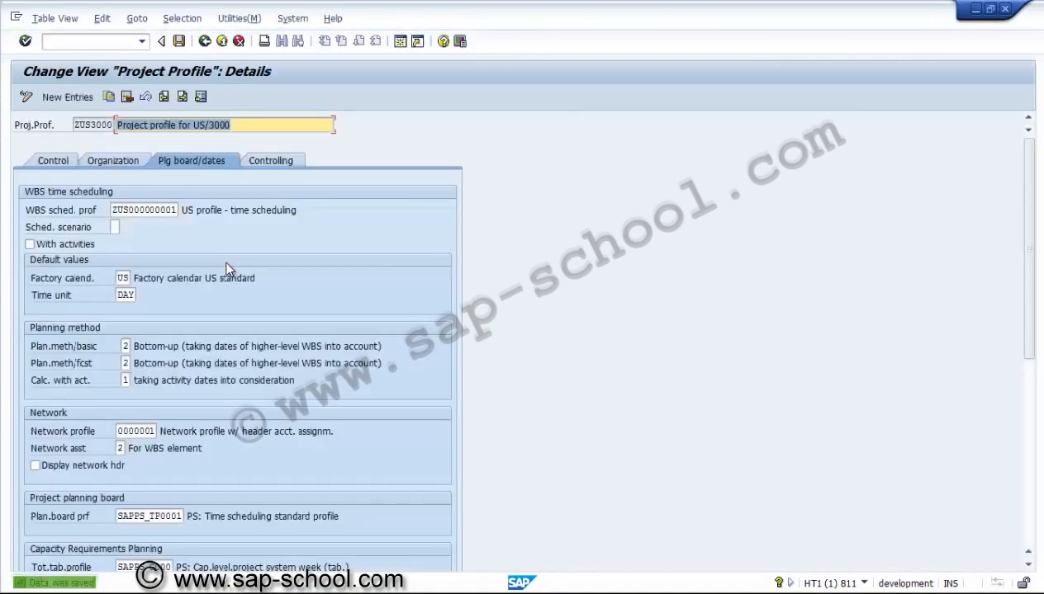
{"action": "left_click", "coordinate": [204, 41]}
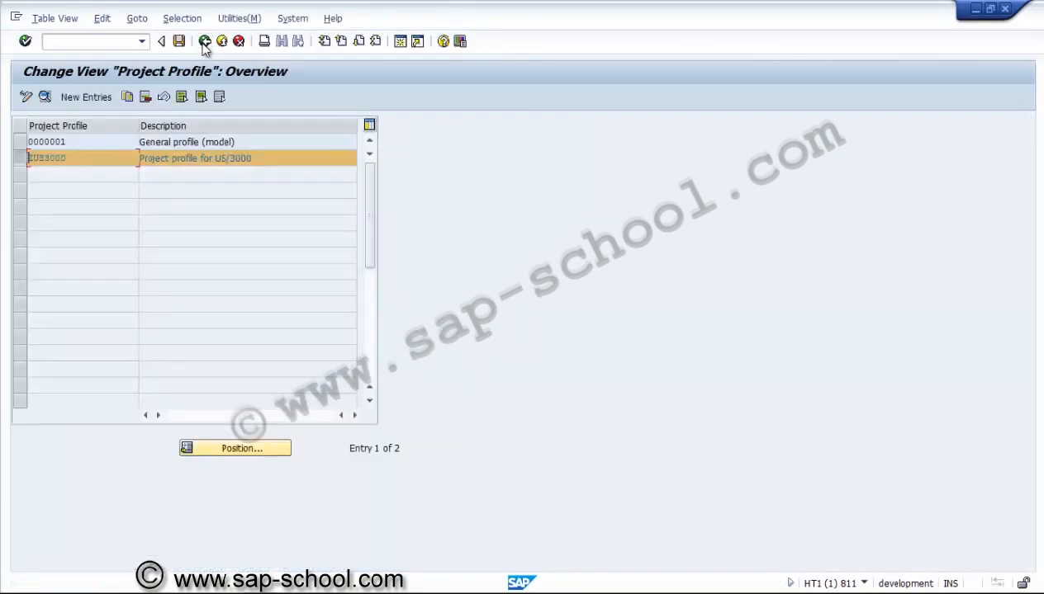
{"action": "left_click", "coordinate": [204, 41]}
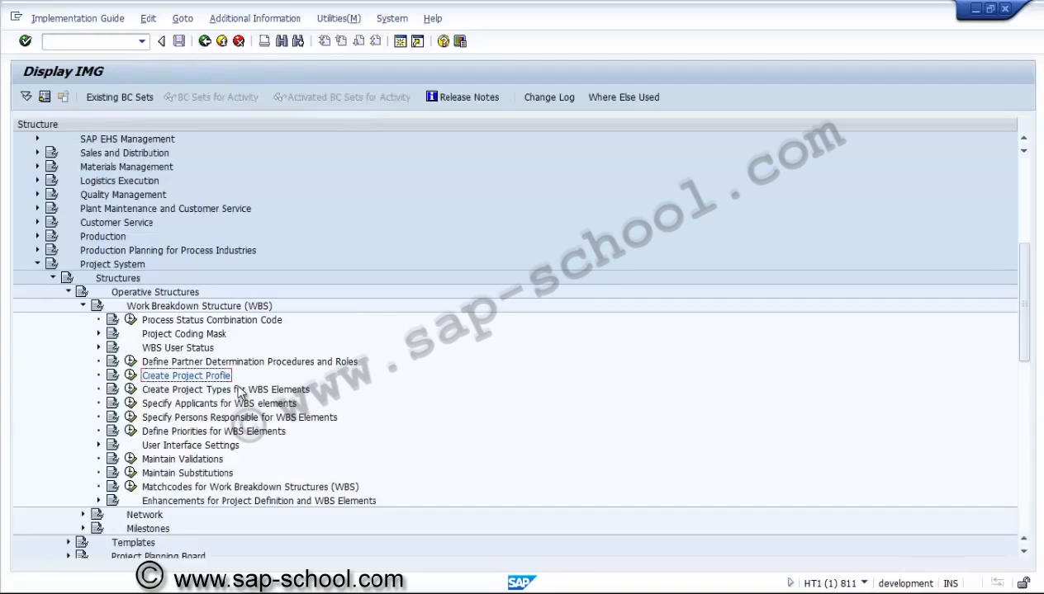
Open the Define Project Coding Mask activity and examine the coding mask of project ID U3000
{"action": "left_click", "coordinate": [99, 334]}
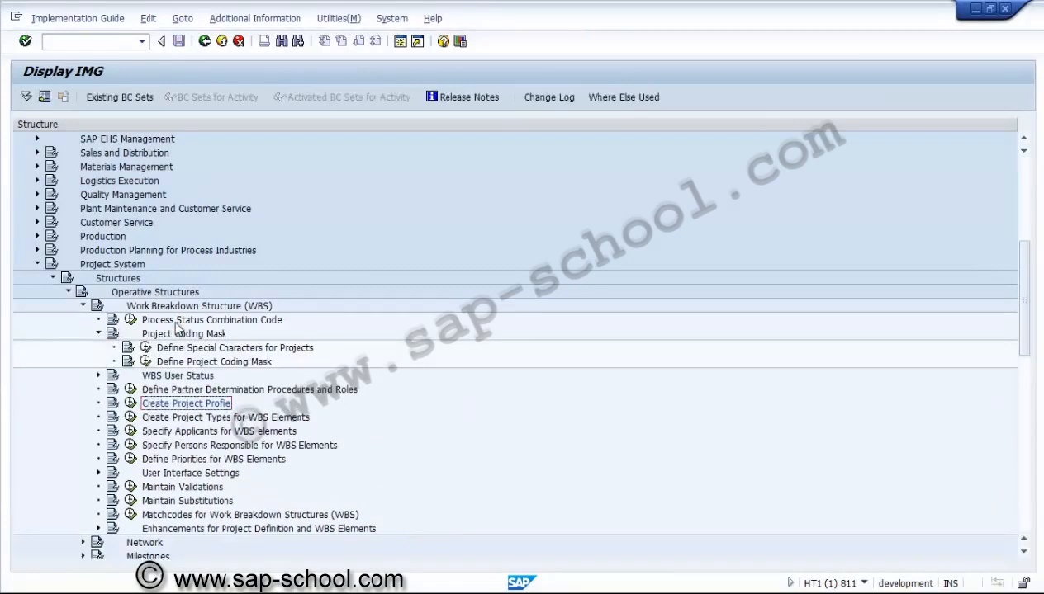
{"action": "left_click", "coordinate": [145, 362]}
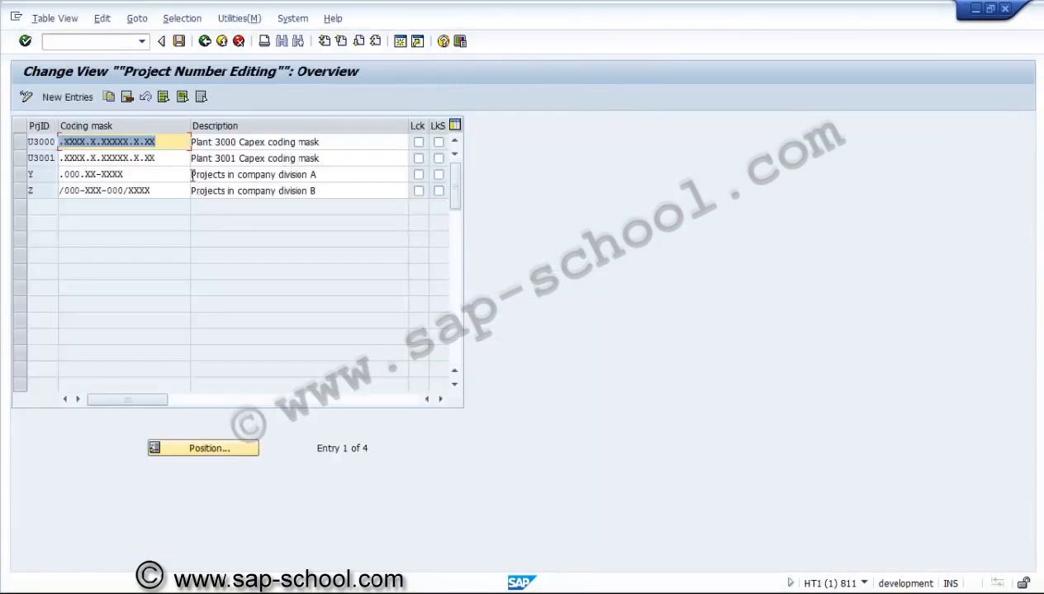
{"action": "left_click", "coordinate": [177, 146]}
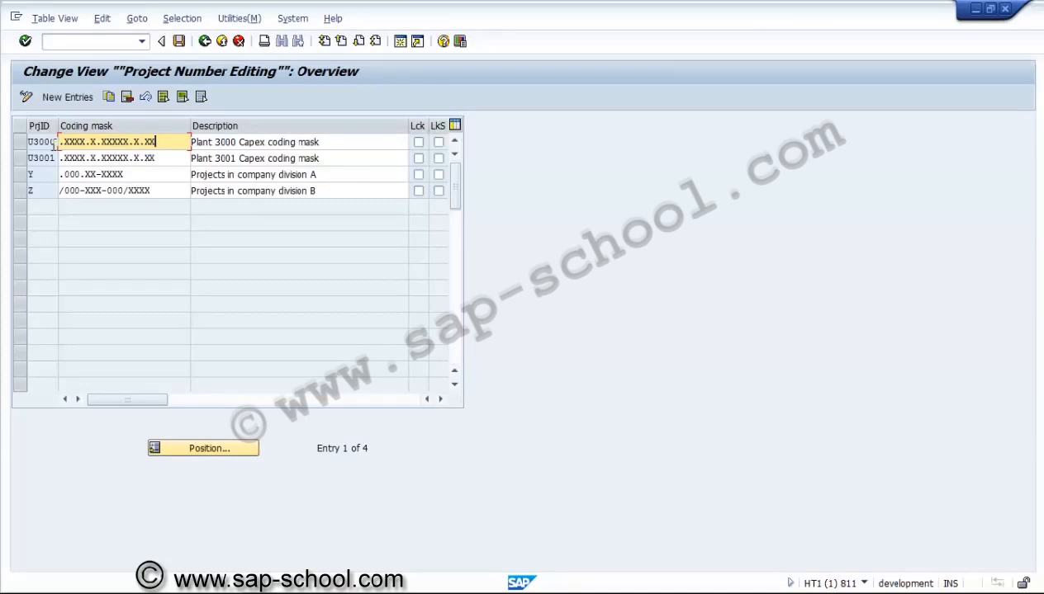
{"action": "left_click", "coordinate": [52, 144]}
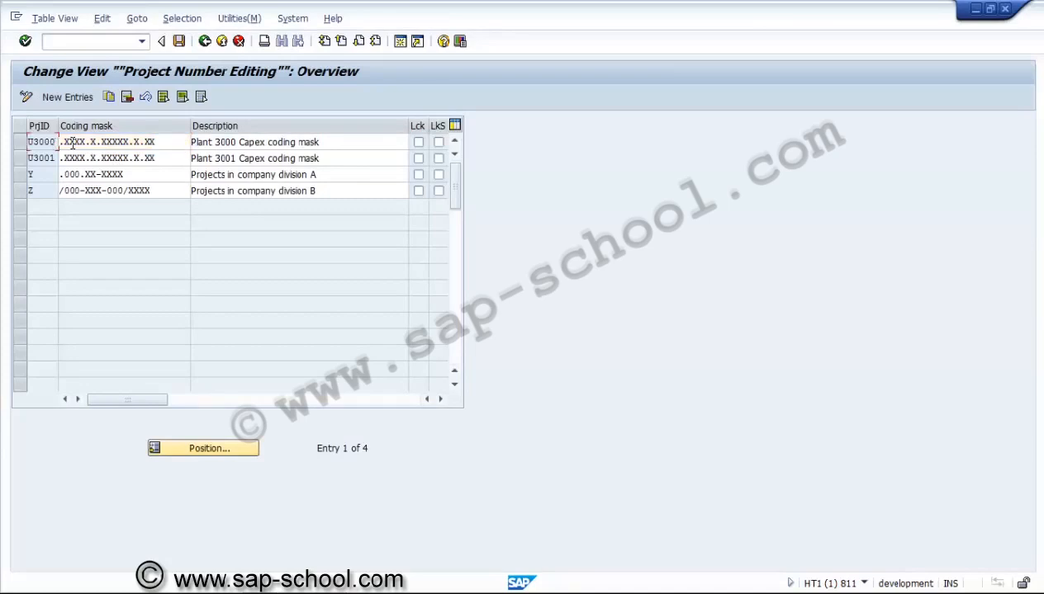
{"action": "left_click", "coordinate": [72, 142]}
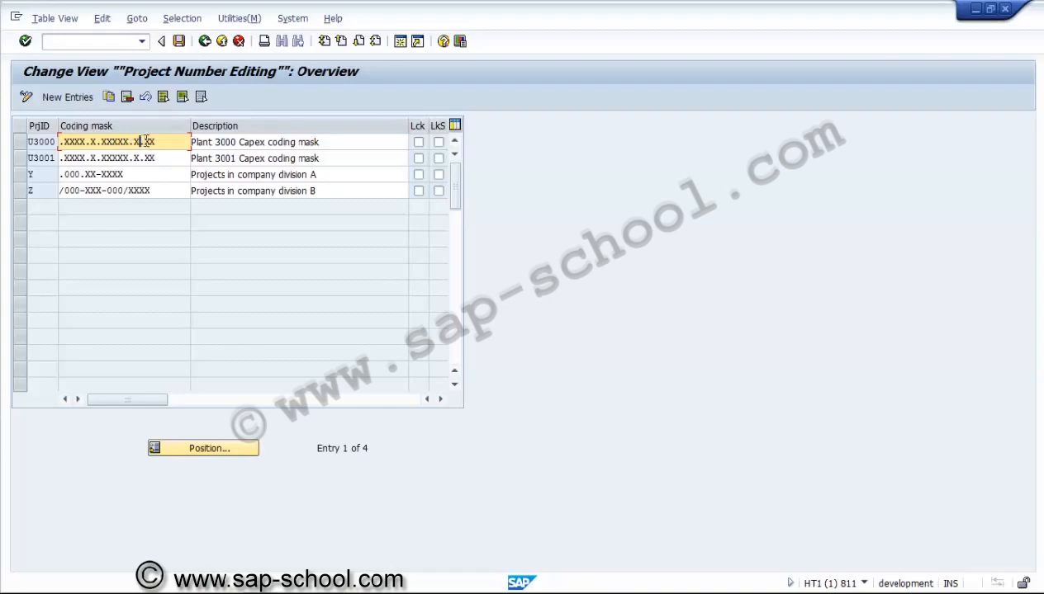
Save the project coding masks with their transport accepted, and return to the SAP Easy Access menu
{"action": "left_click", "coordinate": [178, 41]}
{"action": "left_click", "coordinate": [221, 335]}
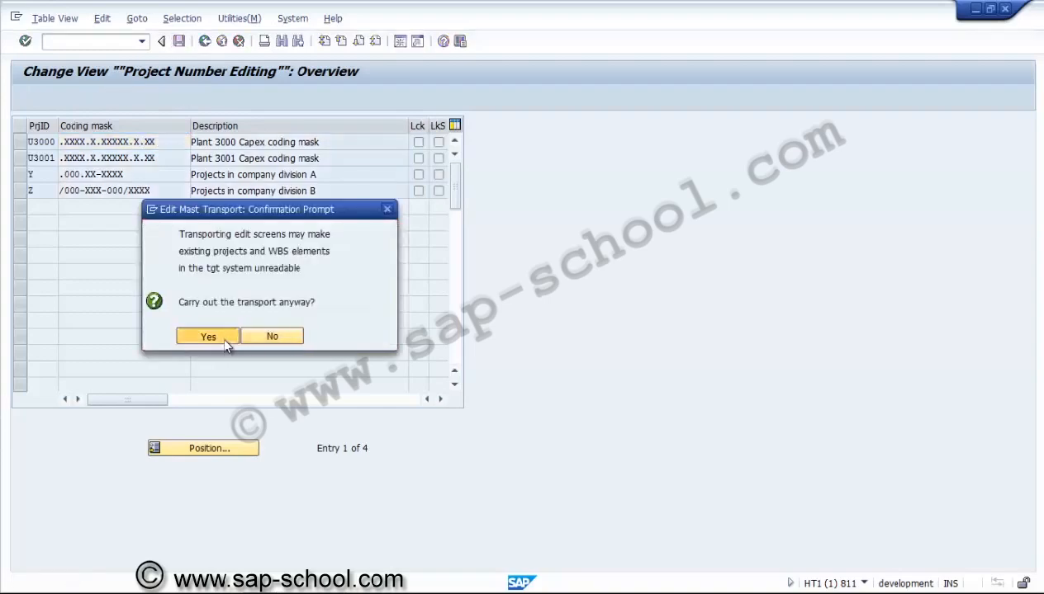
{"action": "left_click", "coordinate": [205, 42]}
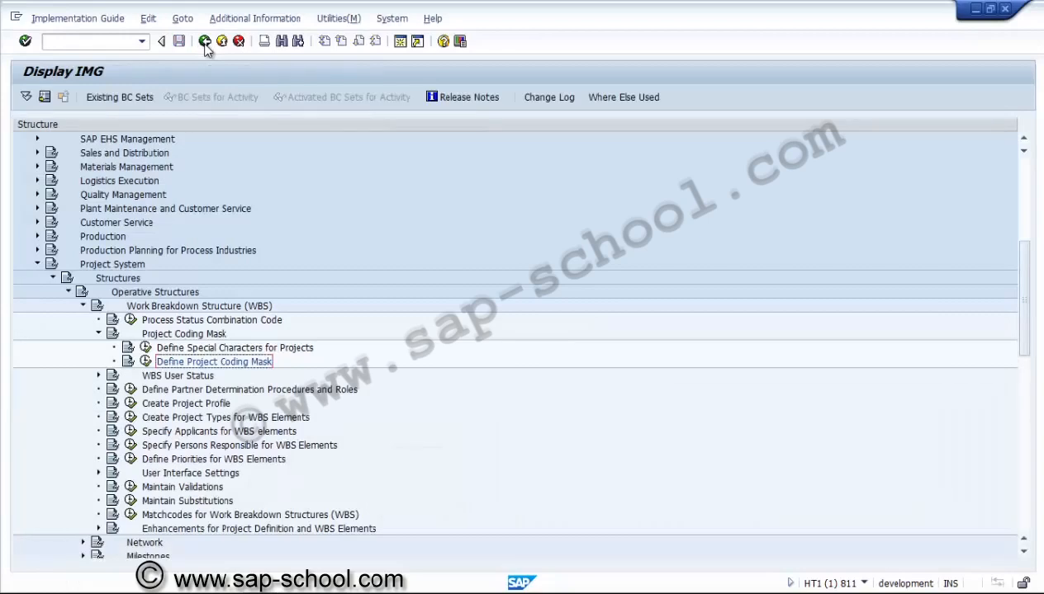
{"action": "left_click", "coordinate": [205, 41]}
{"action": "left_click", "coordinate": [205, 41]}
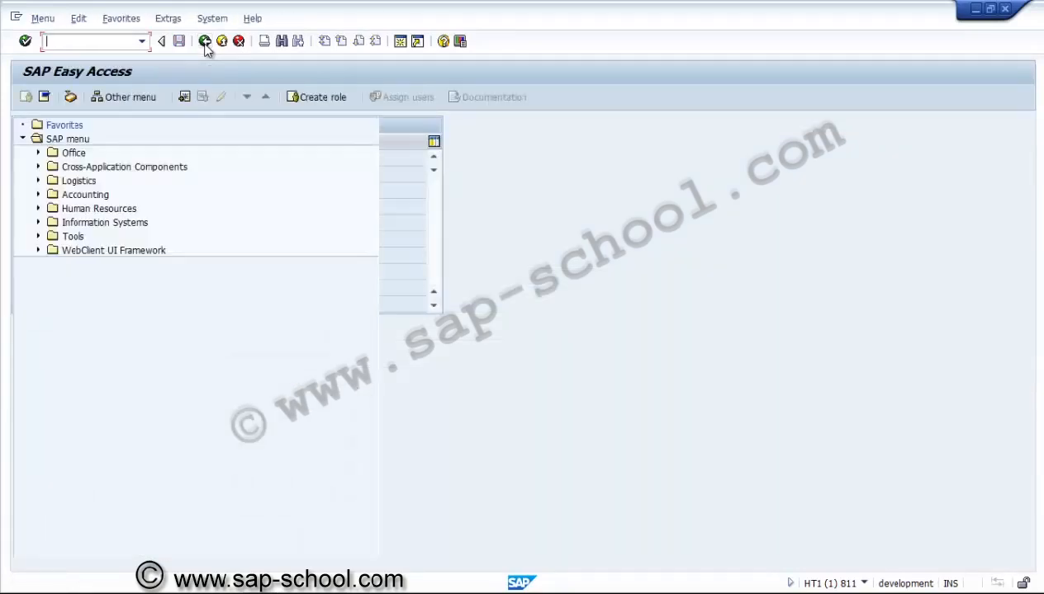
Expand the Project System folder under Logistics in the SAP menu
{"action": "left_click", "coordinate": [39, 181]}
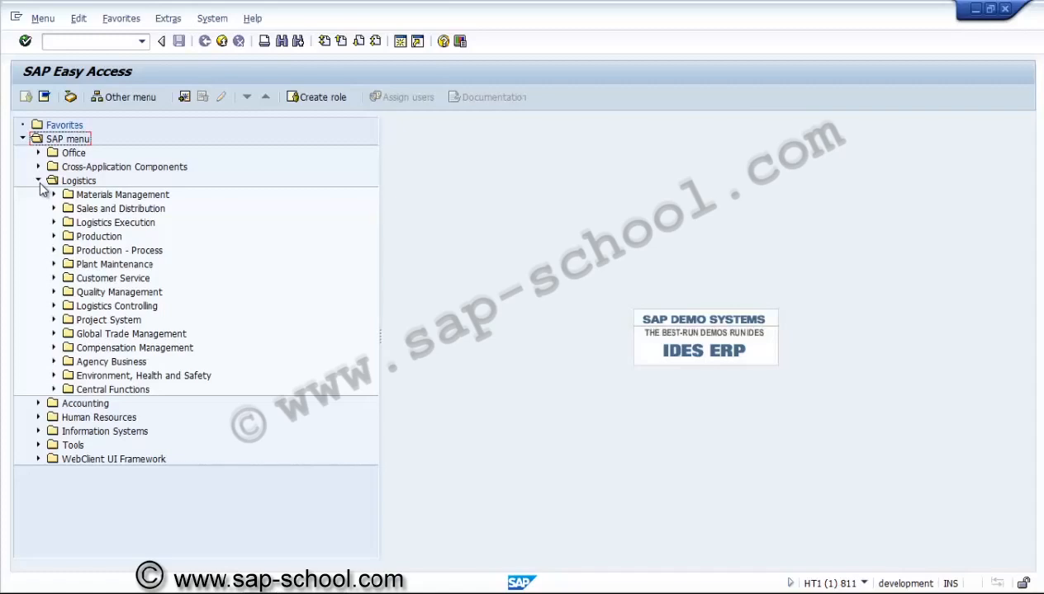
{"action": "left_click", "coordinate": [93, 324]}
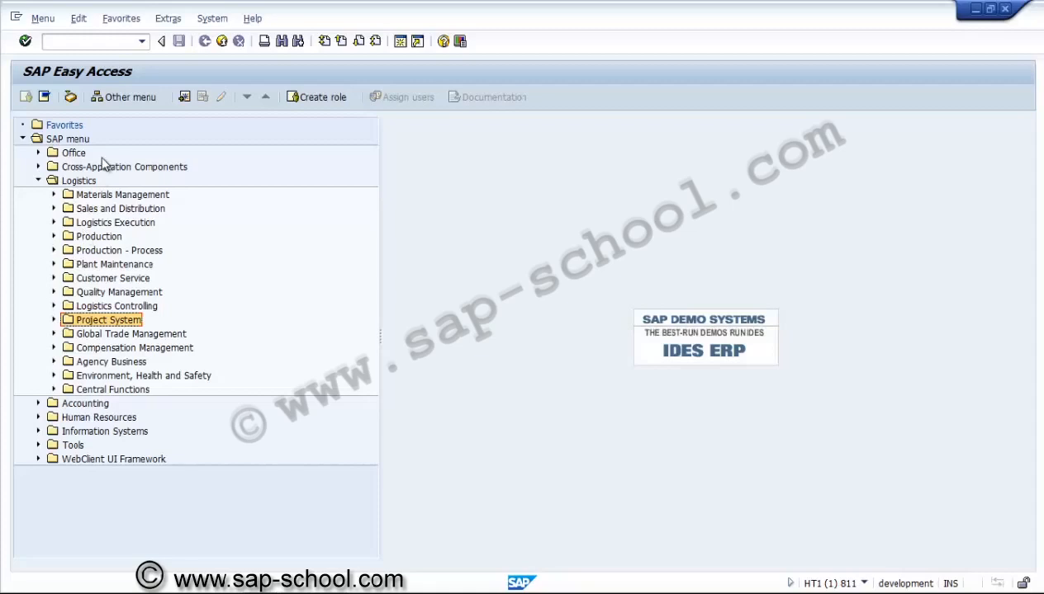
{"action": "left_click", "coordinate": [88, 182]}
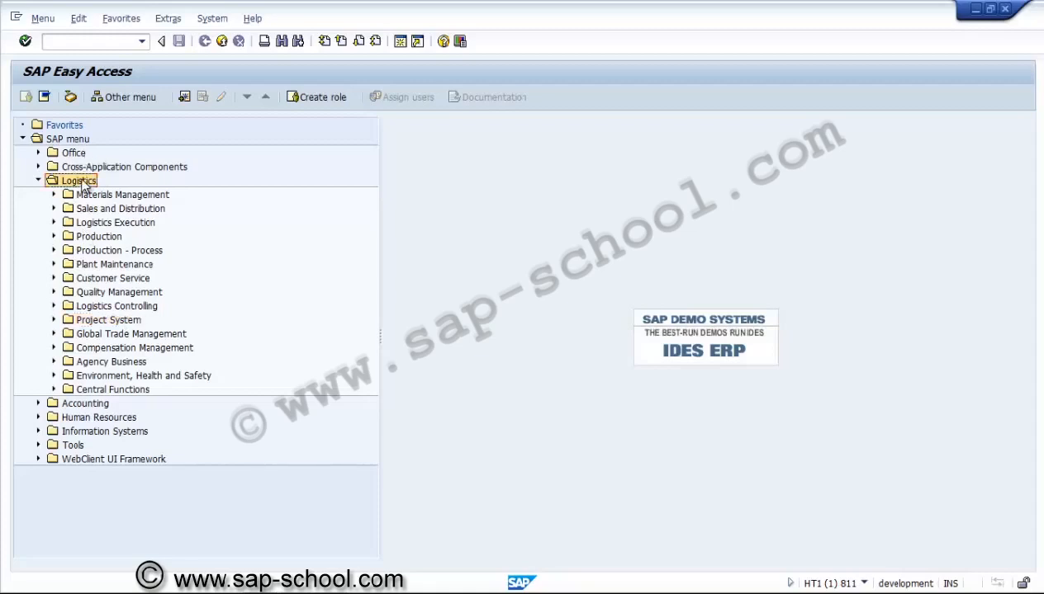
{"action": "left_click", "coordinate": [96, 322]}
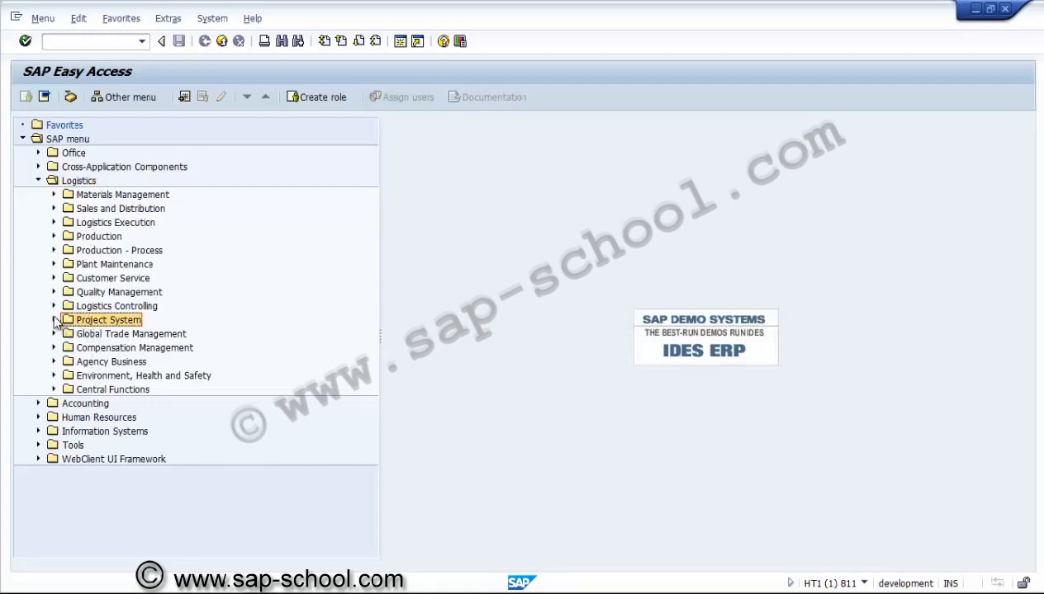
{"action": "left_click", "coordinate": [55, 319]}
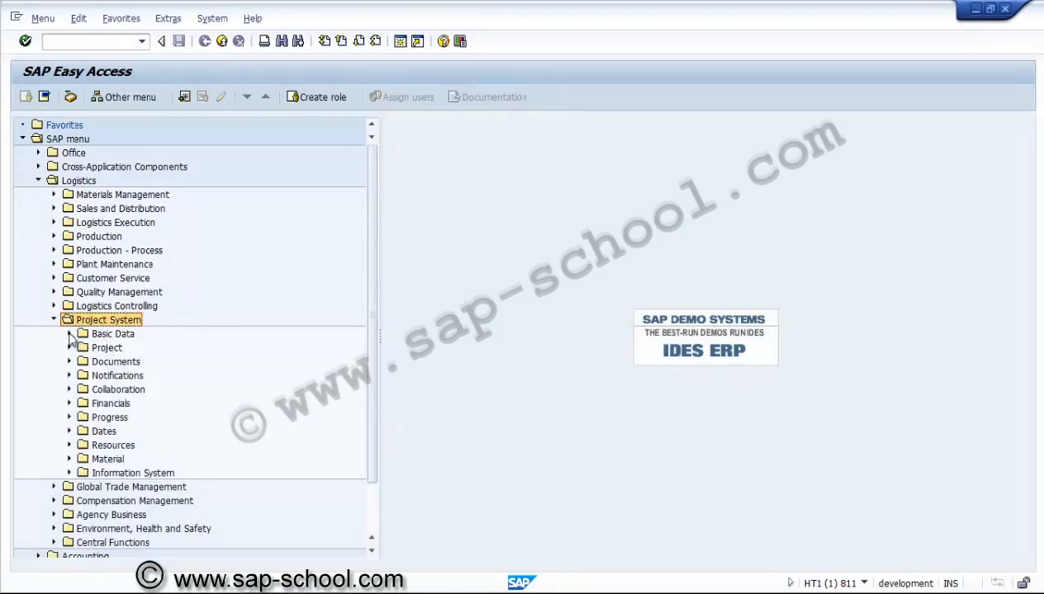
Look through the Basic Data folder of Project System, including the contents of Master Data
{"action": "left_click", "coordinate": [70, 333]}
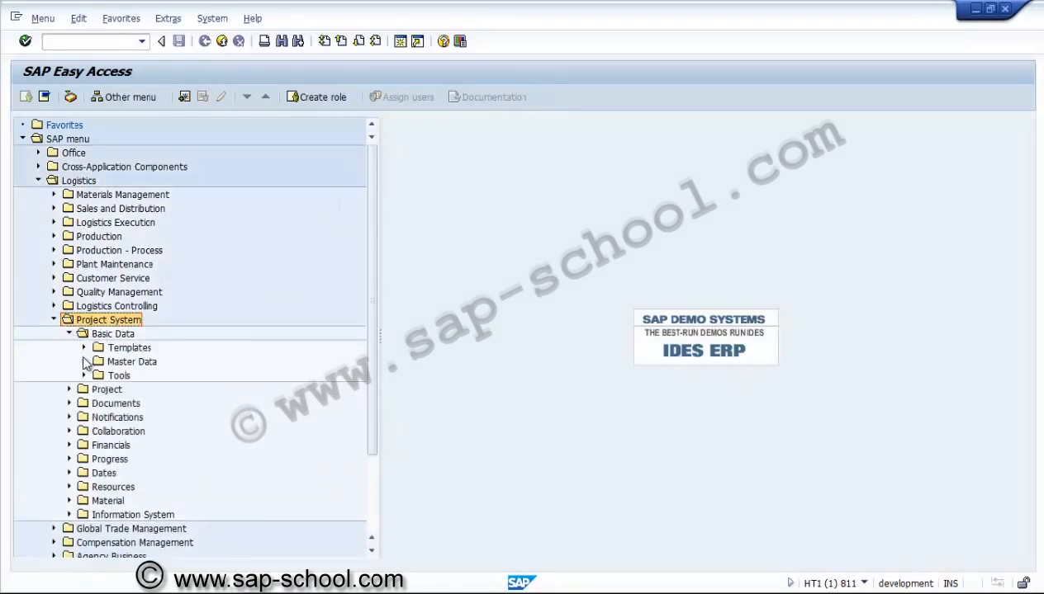
{"action": "left_click", "coordinate": [83, 362]}
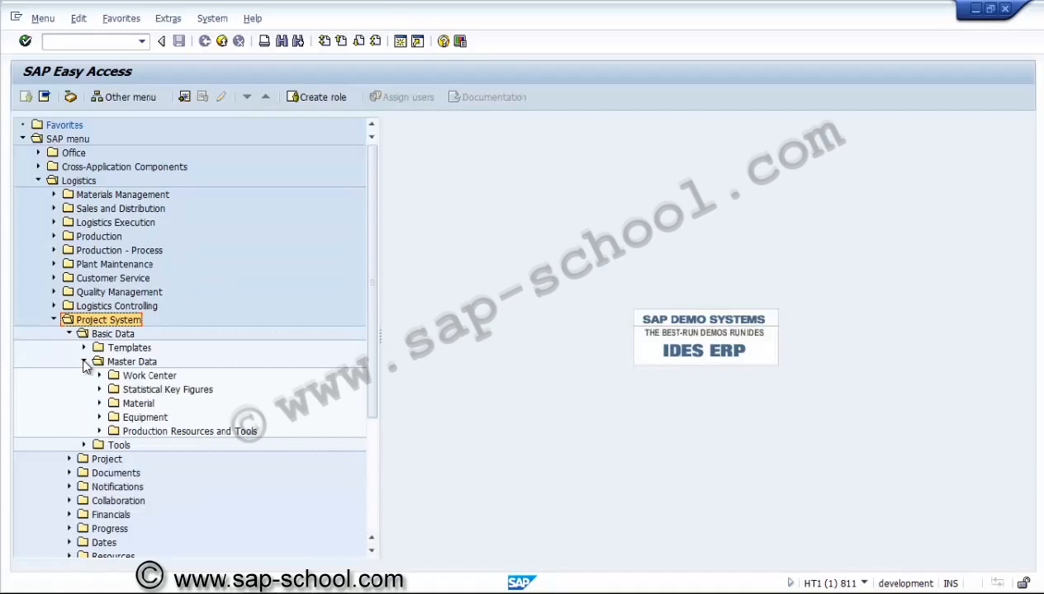
{"action": "left_click", "coordinate": [83, 363]}
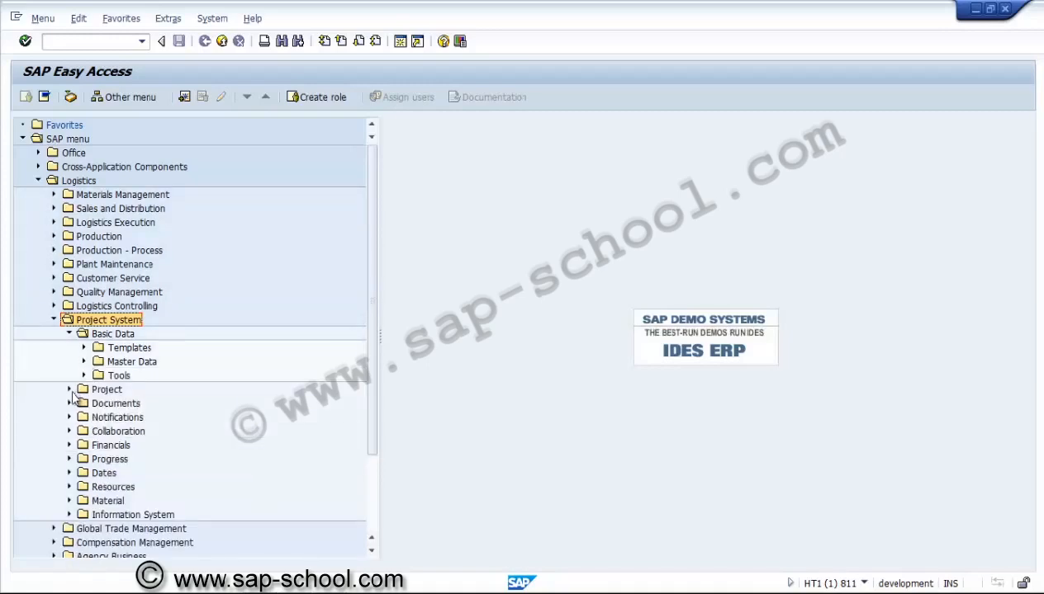
Expand the Project folder and look over its CJ20N - Project Builder and Project Planning Board entries
{"action": "left_click", "coordinate": [69, 390]}
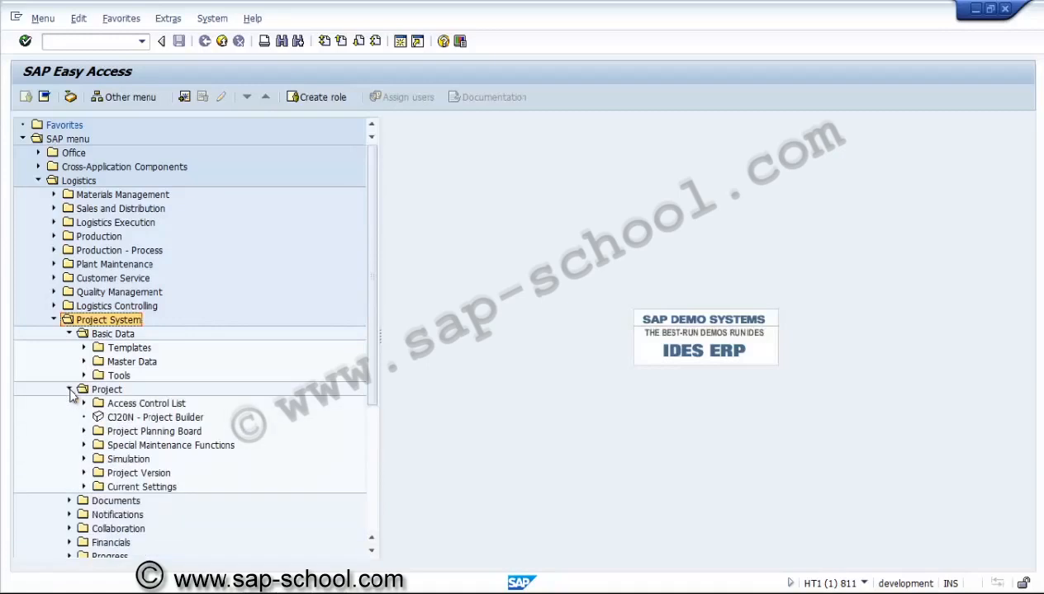
{"action": "left_click", "coordinate": [124, 418]}
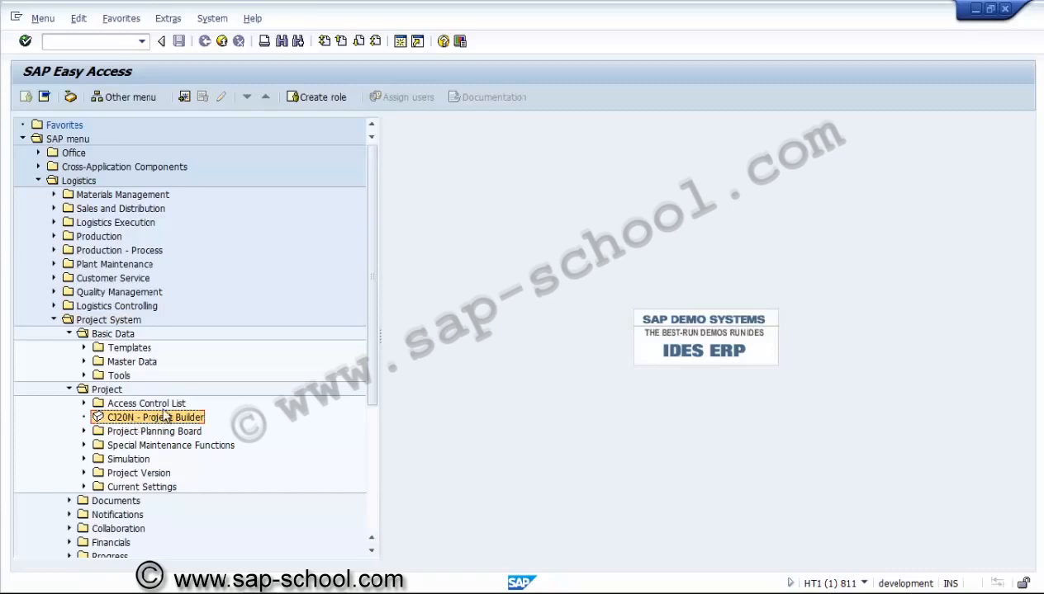
{"action": "left_click_drag", "start_coordinate": [375, 345], "coordinate": [374, 446]}
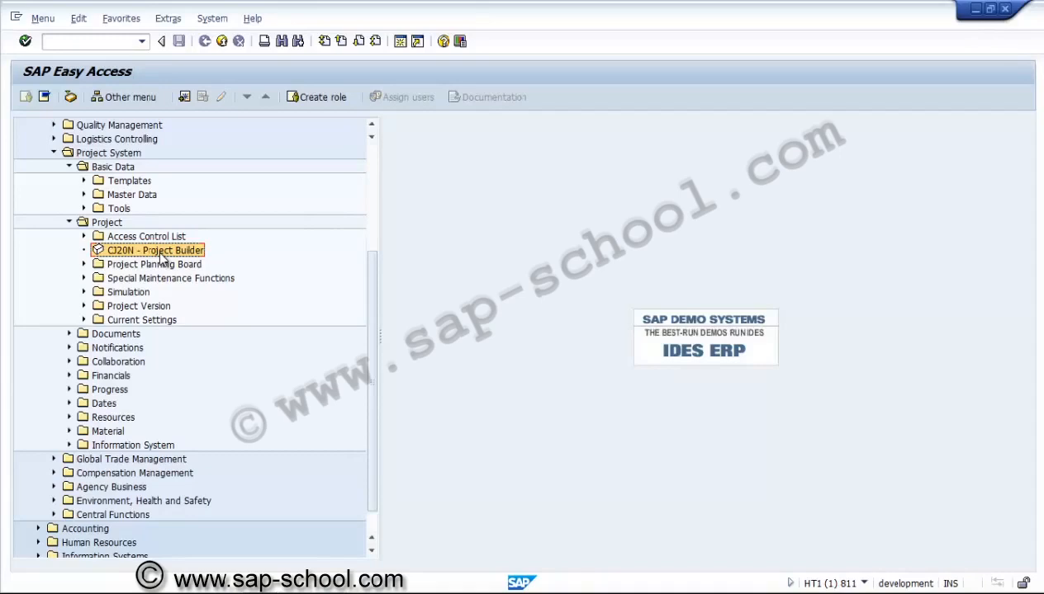
{"action": "key", "text": "Down"}
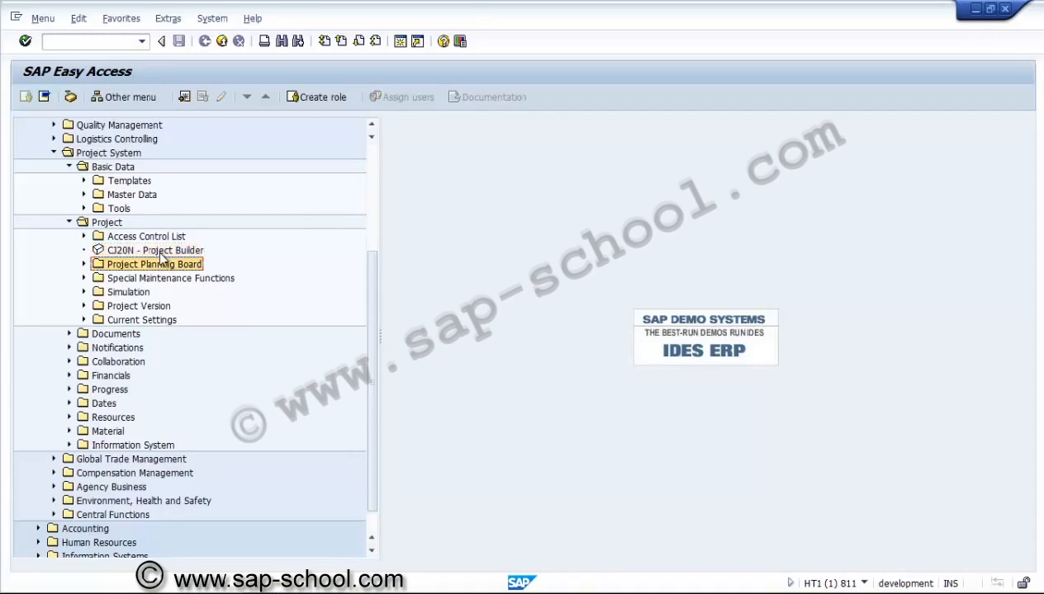
Expand the Project Planning Board folder and look over its create, change and display transactions
{"action": "key", "text": "Return"}
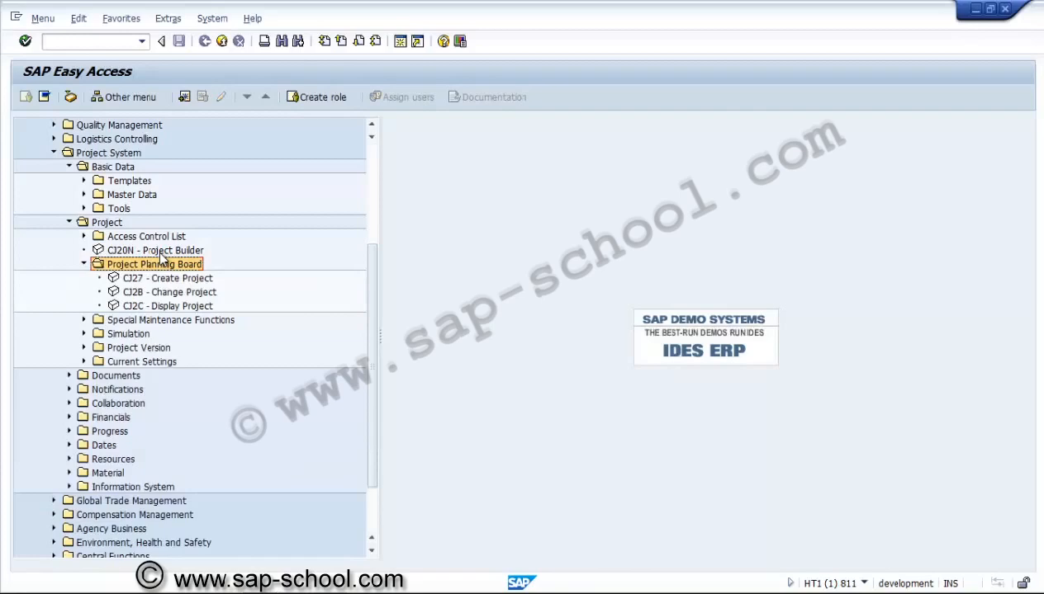
{"action": "key", "text": "Down"}
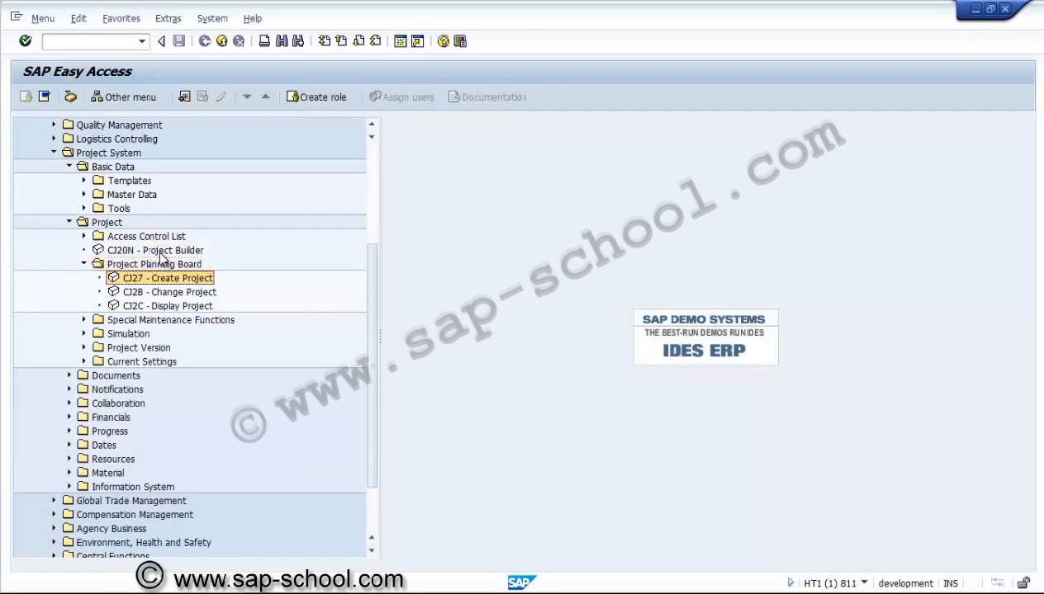
{"action": "key", "text": "Down"}
{"action": "key", "text": "Down"}
{"action": "key", "text": "Down"}
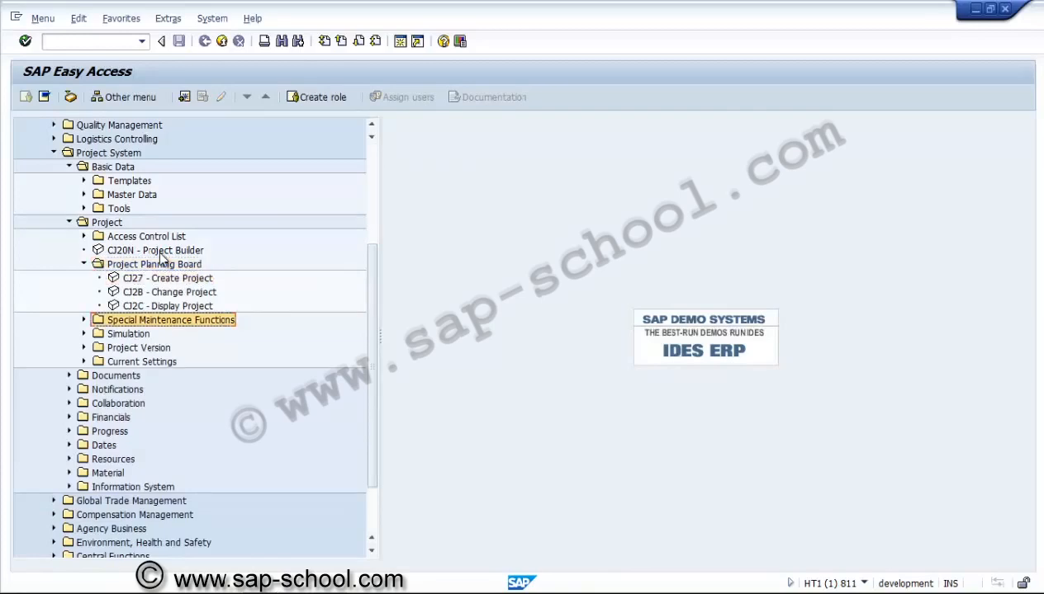
Expand Work Breakdown Structure (WBS) within Special Maintenance Functions and open transaction CJ01 - Create
{"action": "key", "text": "Return"}
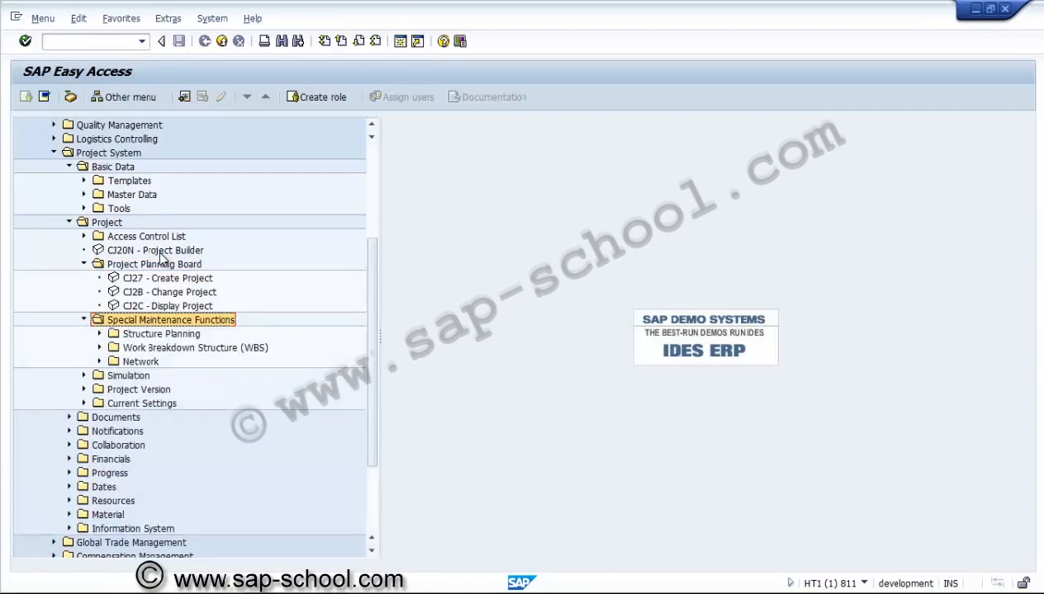
{"action": "key", "text": "Return"}
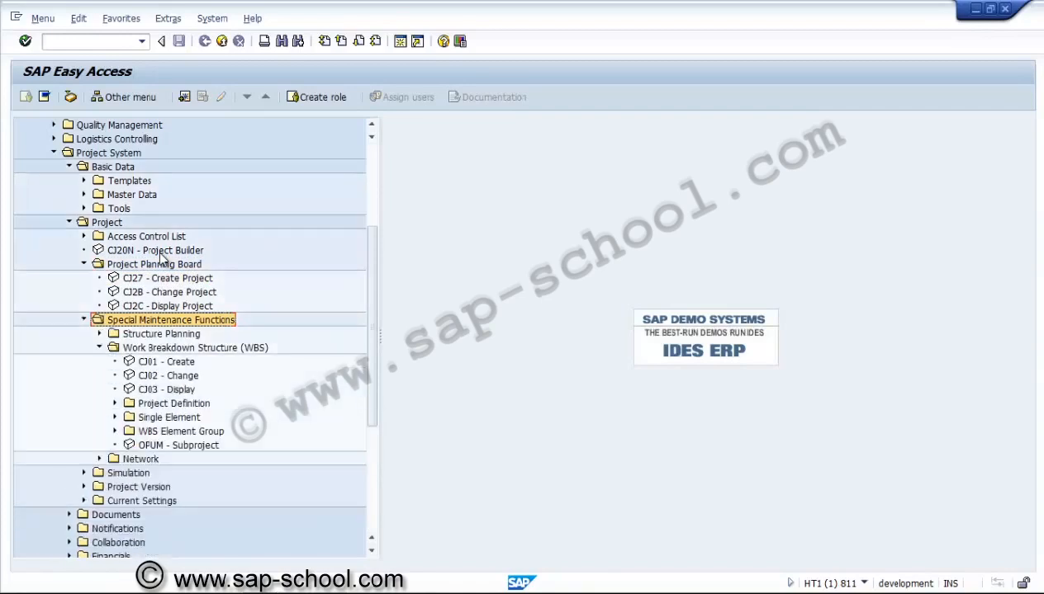
{"action": "key", "text": "Down"}
{"action": "key", "text": "Down"}
{"action": "key", "text": "Down"}
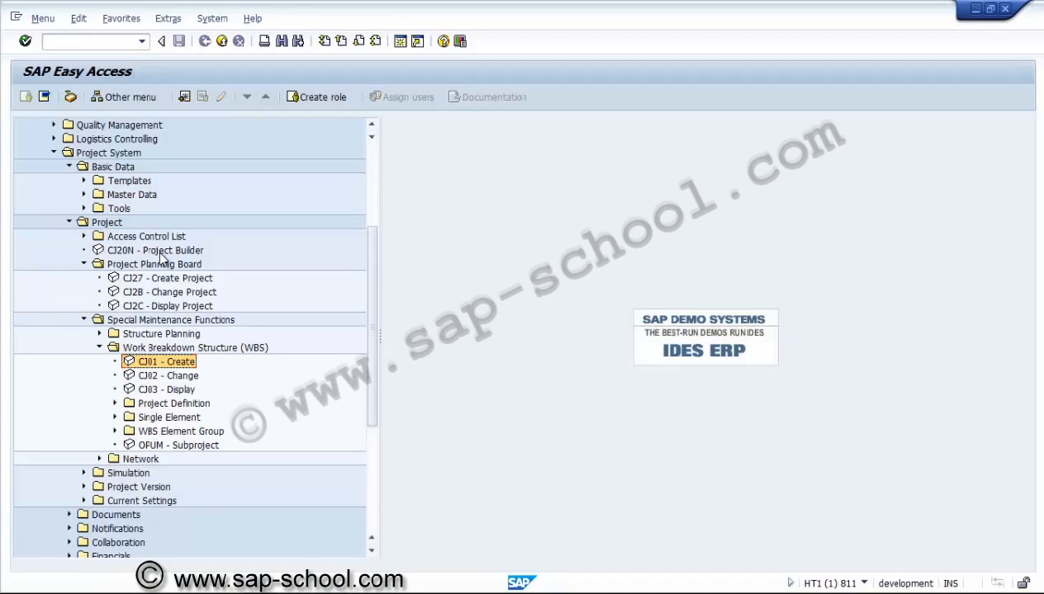
{"action": "key", "text": "Return"}
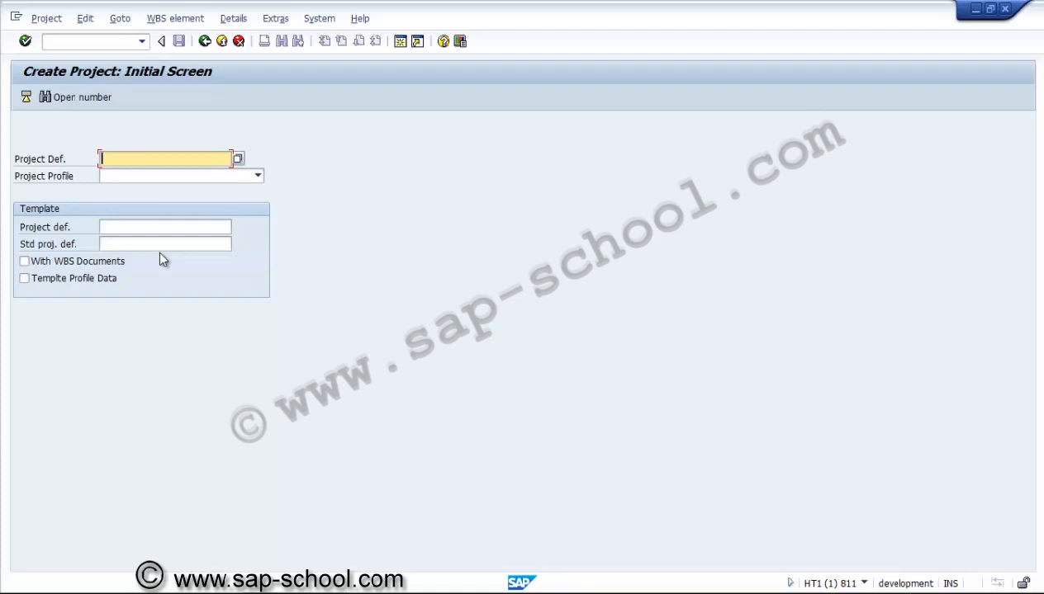
Enter u3000.14 as the project definition and search for the next open number starting from it
{"action": "type", "text": "u"}
{"action": "type", "text": "3000"}
{"action": "key", "text": "End"}
{"action": "type", "text": ".14"}
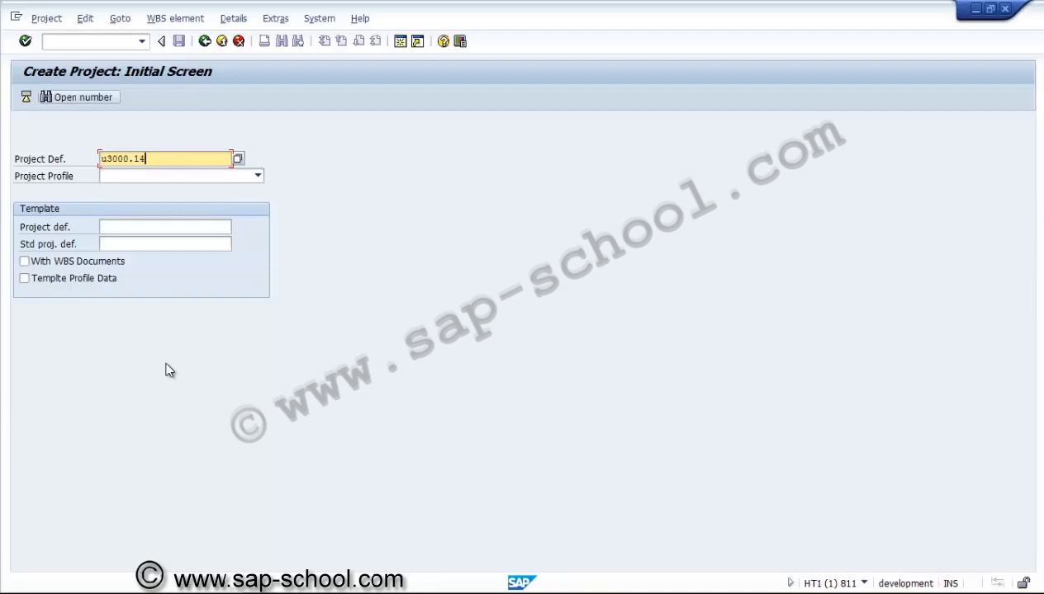
{"action": "key", "text": "ctrl+F4"}
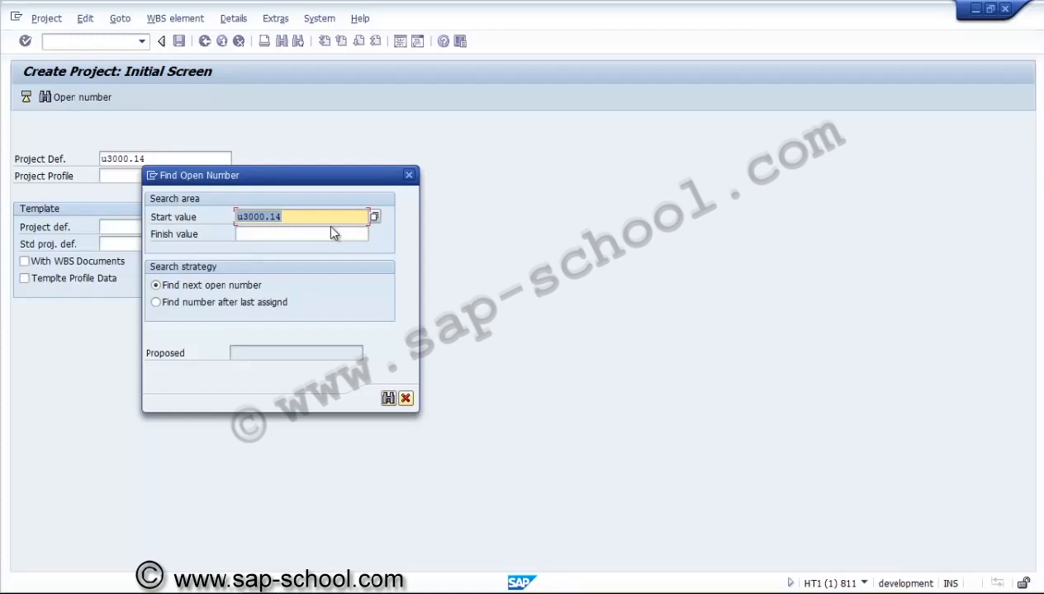
{"action": "key", "text": "Right"}
{"action": "key", "text": "Return"}
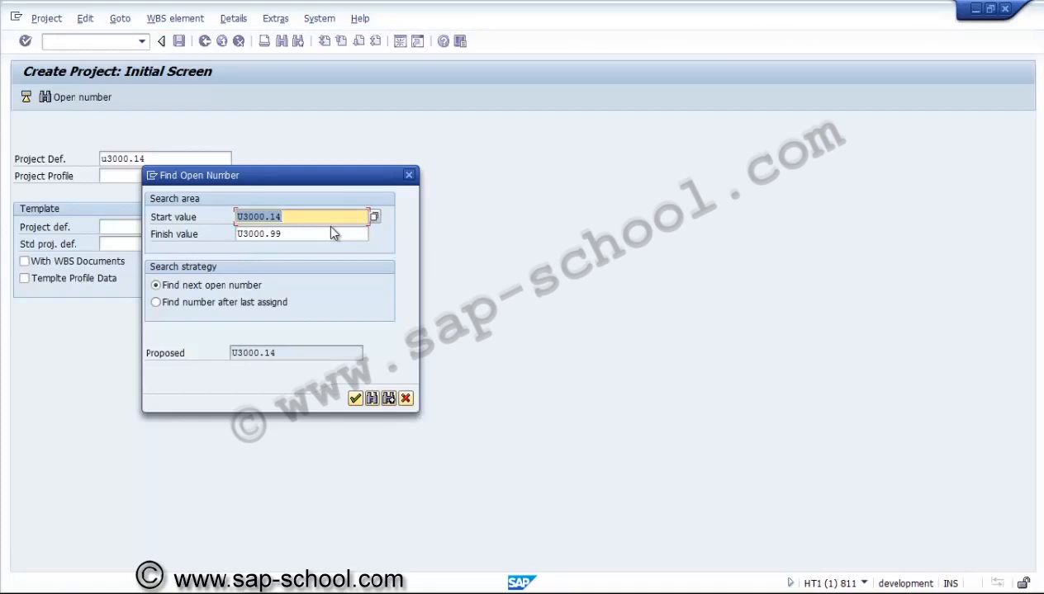
Extend the open number search's start value to U3000.1401, try the search, and dismiss the resulting dialog
{"action": "left_click", "coordinate": [331, 231]}
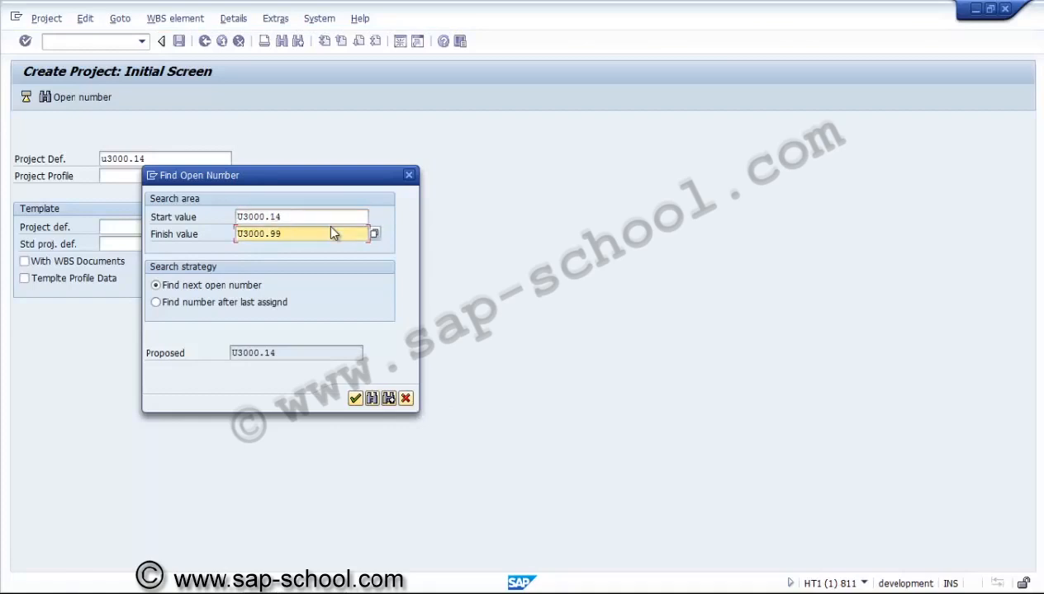
{"action": "key", "text": "Up"}
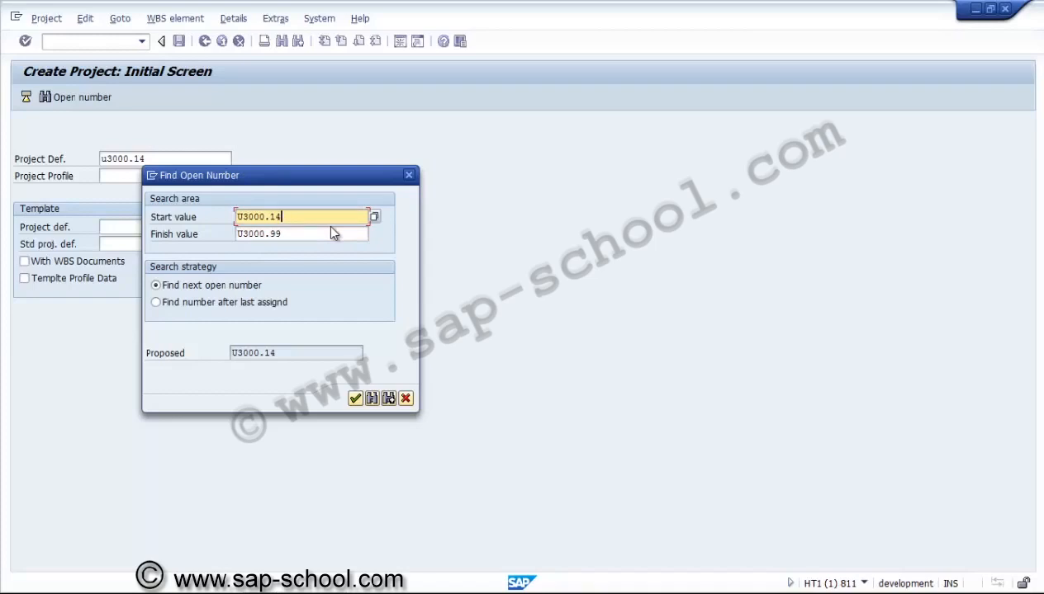
{"action": "type", "text": "01"}
{"action": "key", "text": "Return"}
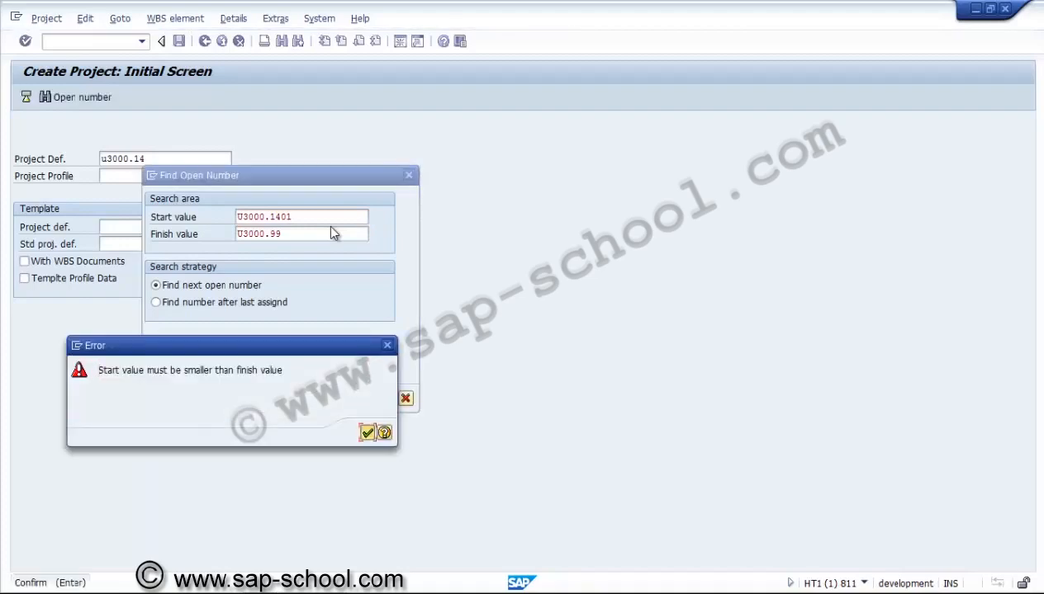
{"action": "key", "text": "Return"}
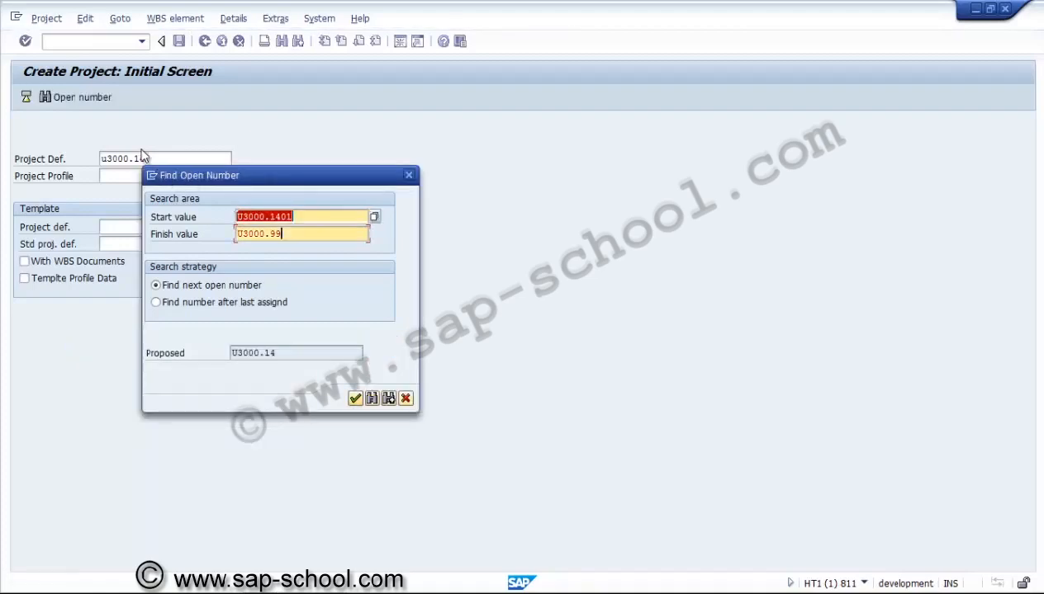
Clear the finish value and repeat the open number search from U3000.1401
{"action": "key", "text": "BackSpace"}
{"action": "key", "text": "BackSpace"}
{"action": "key", "text": "BackSpace"}
{"action": "key", "text": "BackSpace"}
{"action": "key", "text": "BackSpace"}
{"action": "key", "text": "BackSpace"}
{"action": "key", "text": "BackSpace"}
{"action": "key", "text": "BackSpace"}
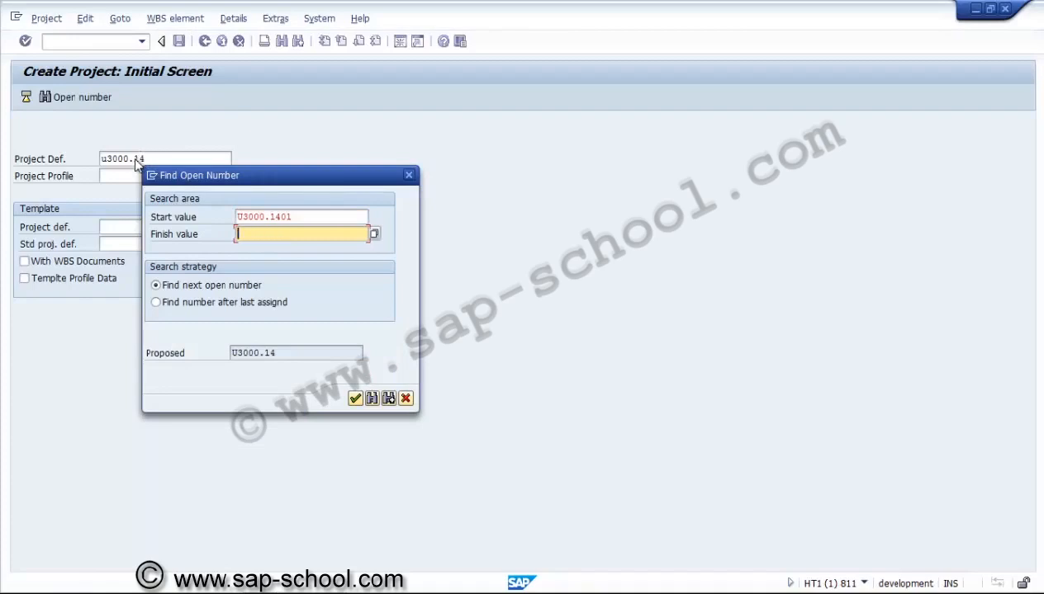
{"action": "key", "text": "Tab"}
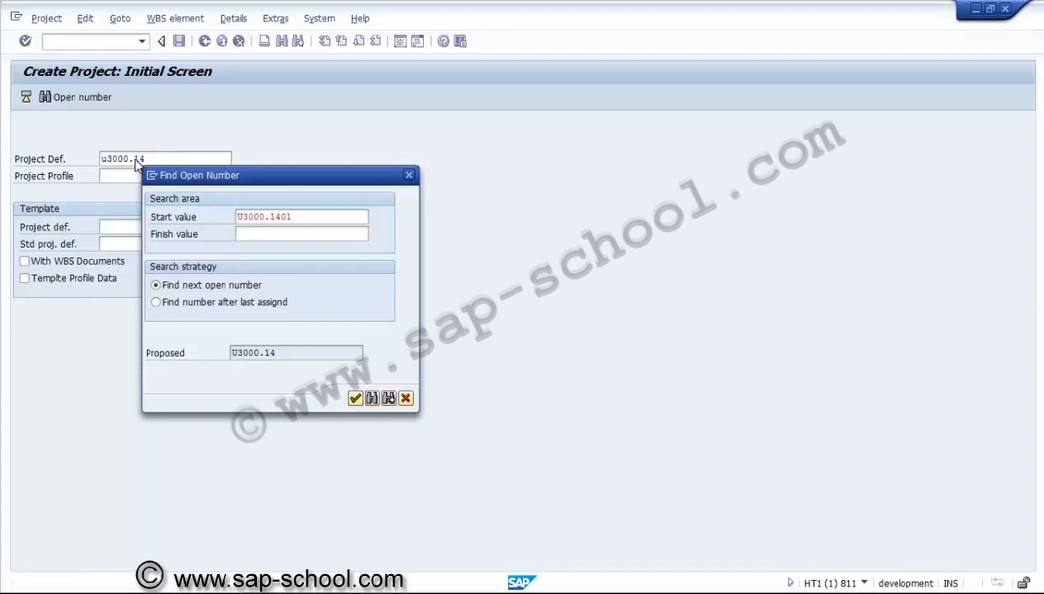
{"action": "key", "text": "Return"}
Adopt the proposed open number U3000.1401 as the project definition
{"action": "key", "text": "Tab"}
{"action": "key", "text": "Tab"}
{"action": "key", "text": "Tab"}
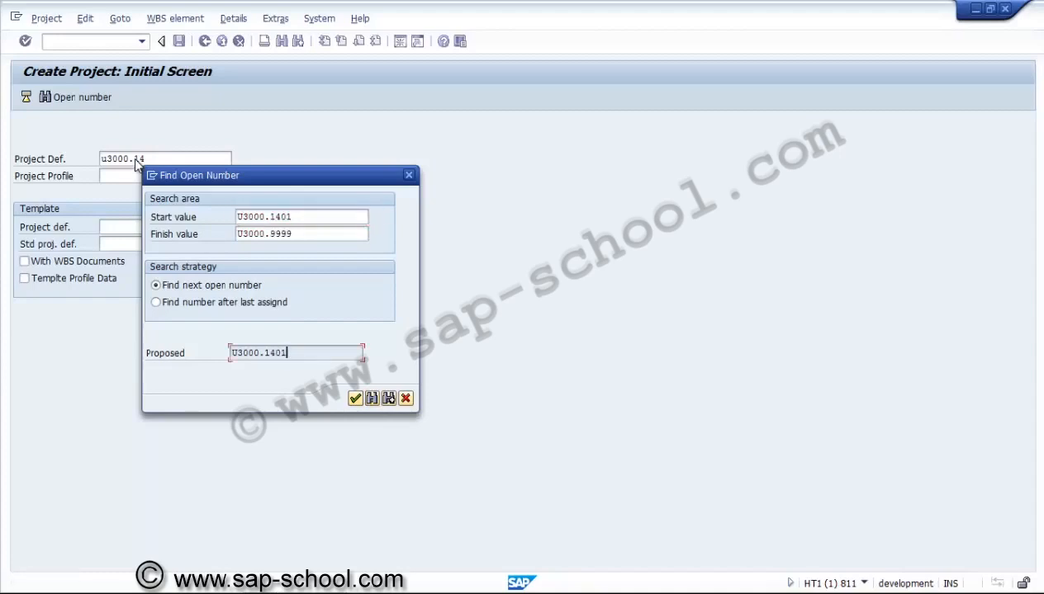
{"action": "key", "text": "Tab"}
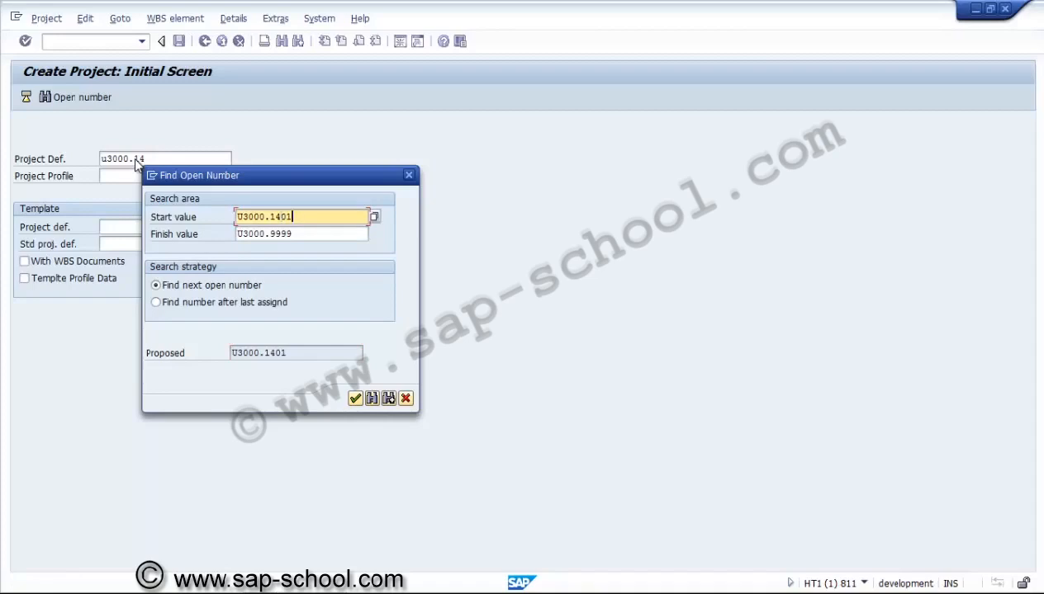
{"action": "key", "text": "Tab"}
{"action": "key", "text": "Tab"}
{"action": "key", "text": "Tab"}
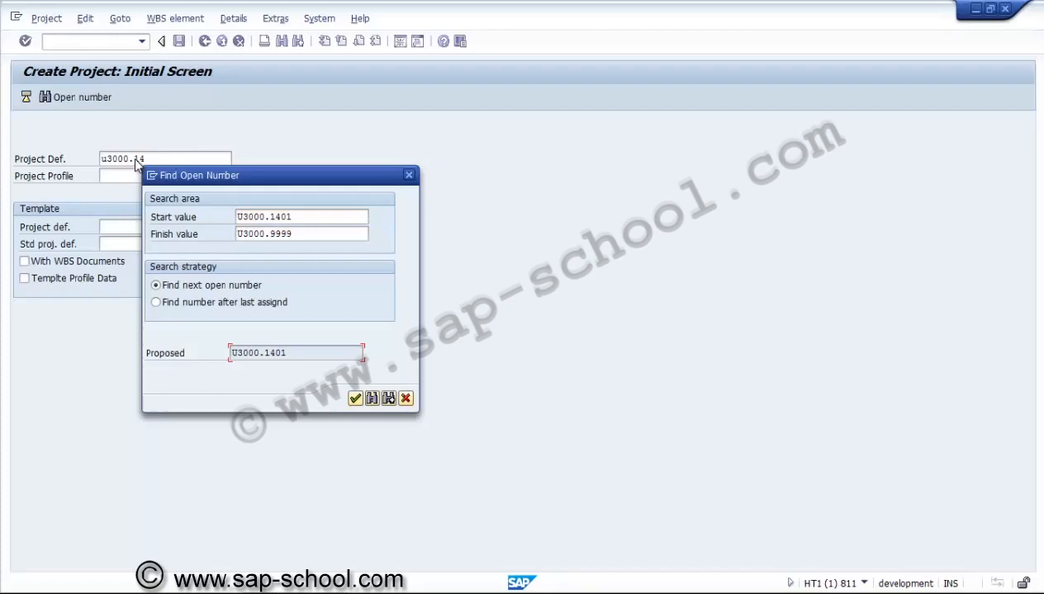
{"action": "key", "text": "Return"}
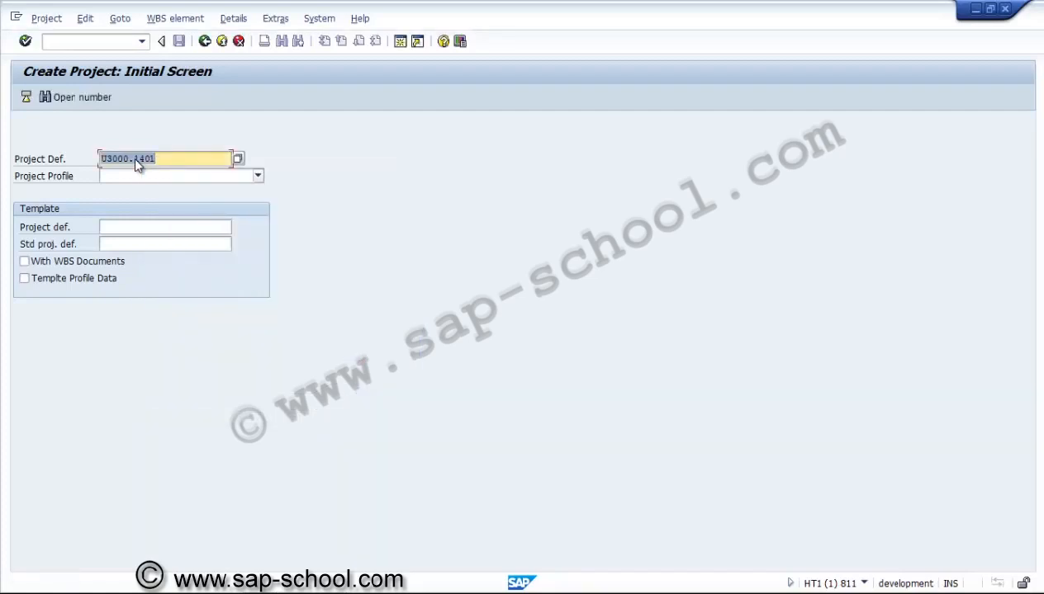
Set the project profile to ZUS3000 Project profile for US/3000
{"action": "key", "text": "Tab"}
{"action": "key", "text": "F4"}
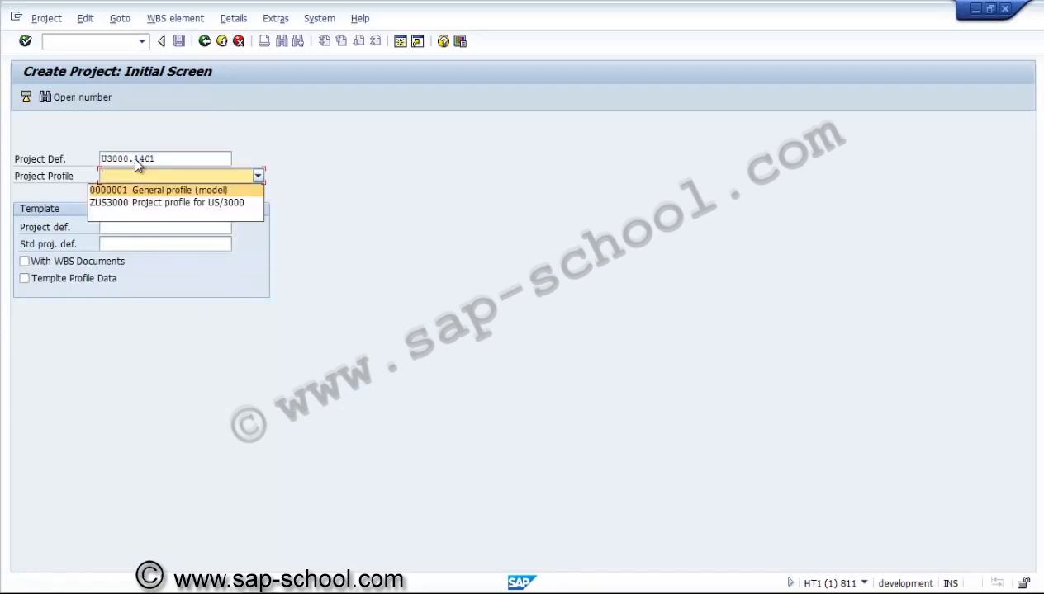
{"action": "key", "text": "Down"}
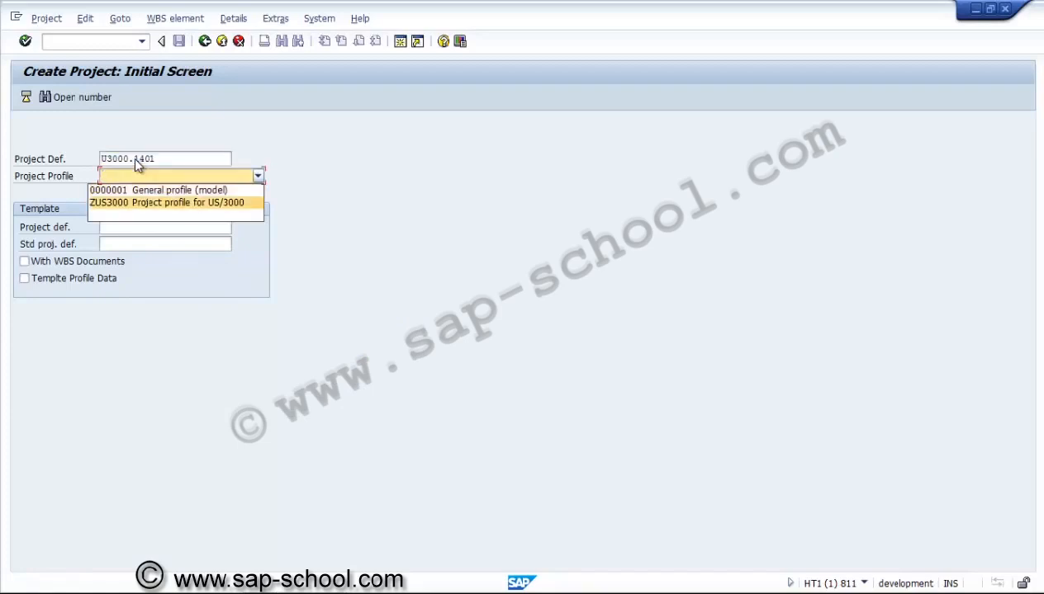
{"action": "key", "text": "Return"}
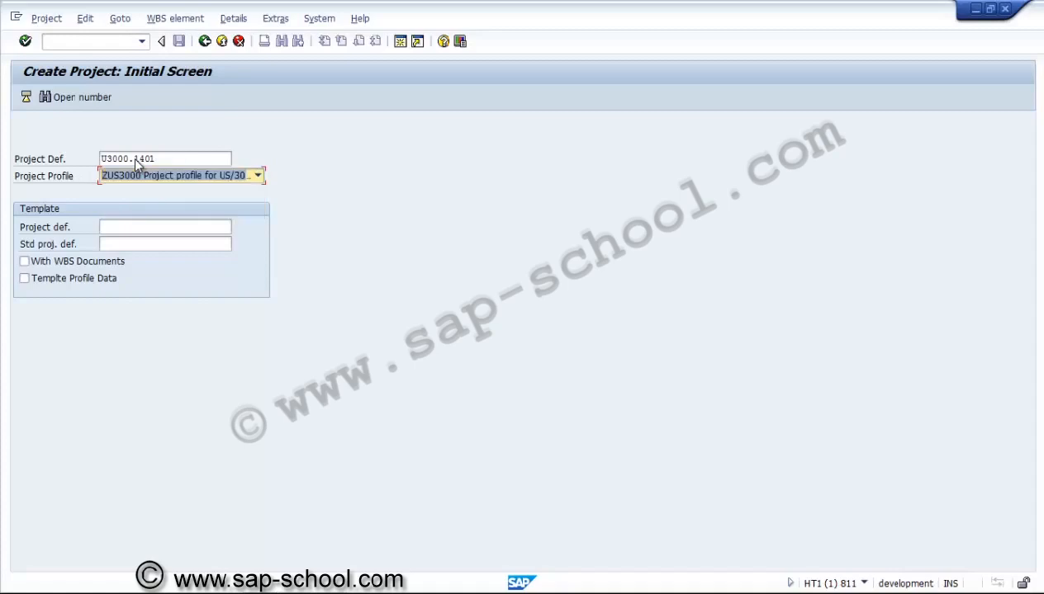
{"action": "key", "text": "Return"}
{"action": "key", "text": "Tab"}
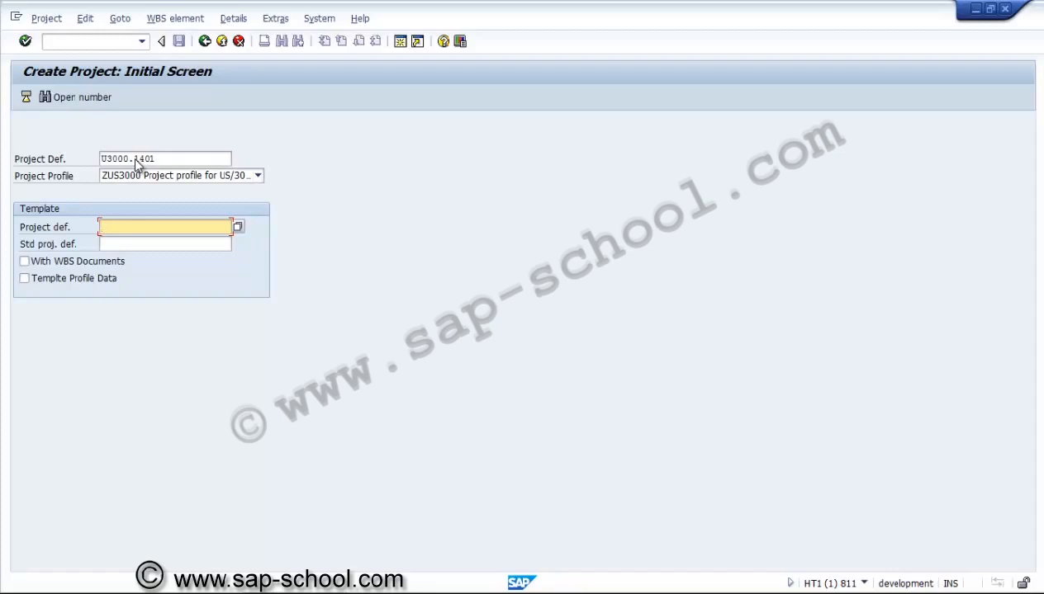
Go over the parts of project number U3000.1401 and proceed to its Project Definition screen
{"action": "left_click", "coordinate": [136, 164]}
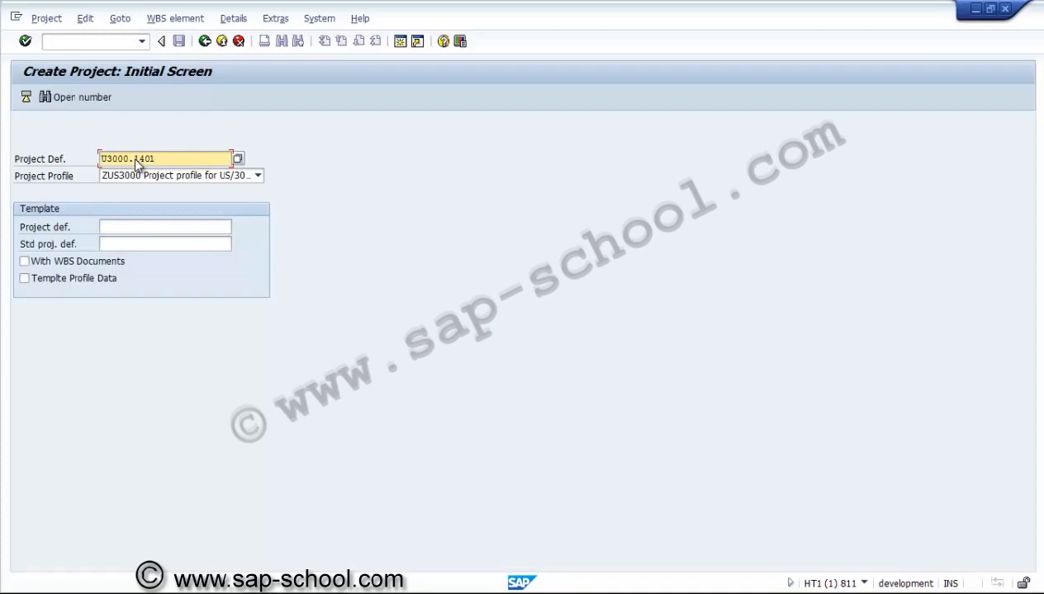
{"action": "key", "text": "Left"}
{"action": "key", "text": "Left"}
{"action": "key", "text": "Left"}
{"action": "key", "text": "Left"}
{"action": "key", "text": "Left"}
{"action": "key", "text": "Left"}
{"action": "key", "text": "Left"}
{"action": "key", "text": "Right"}
{"action": "key", "text": "Right"}
{"action": "key", "text": "Right"}
{"action": "key", "text": "Right"}
{"action": "key", "text": "Right"}
{"action": "key", "text": "Right"}
{"action": "key", "text": "Right"}
{"action": "key", "text": "Return"}
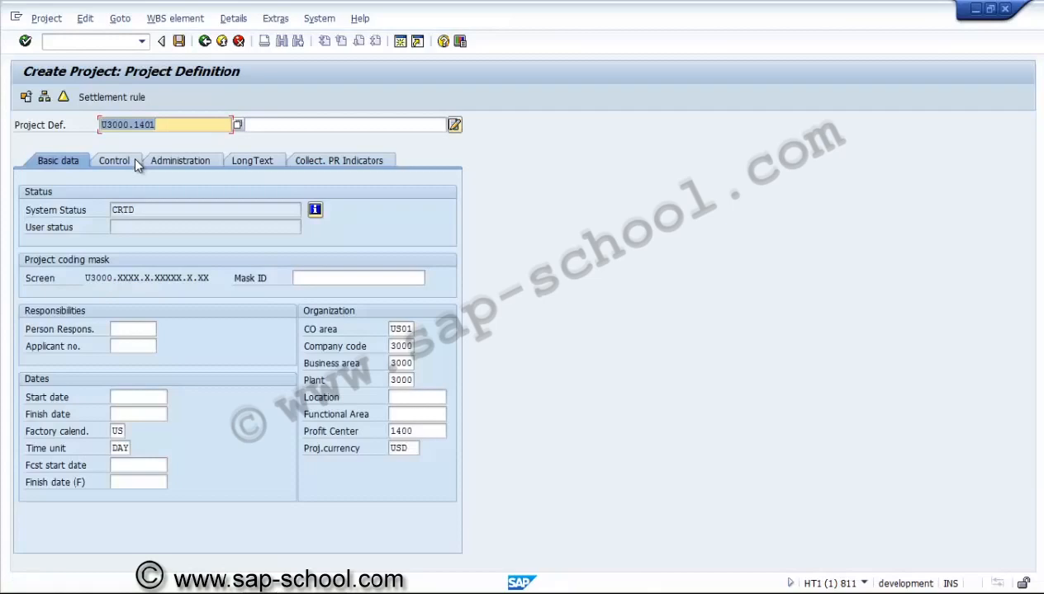
Describe the project as "Capex project for Expansion" and move on to the coding mask ID
{"action": "key", "text": "Tab"}
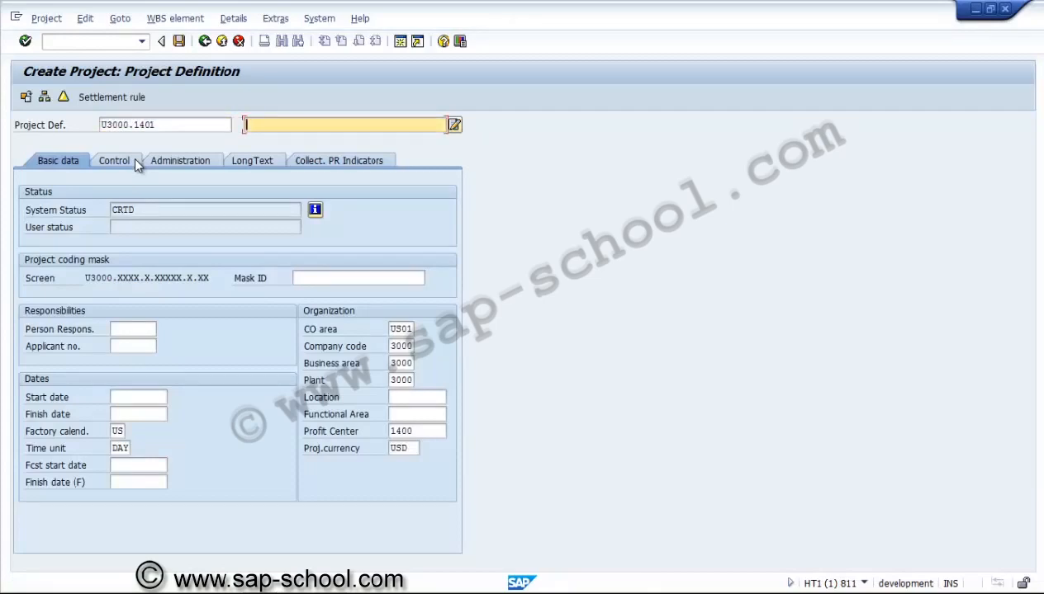
{"action": "type", "text": "Capex project for Expansion"}
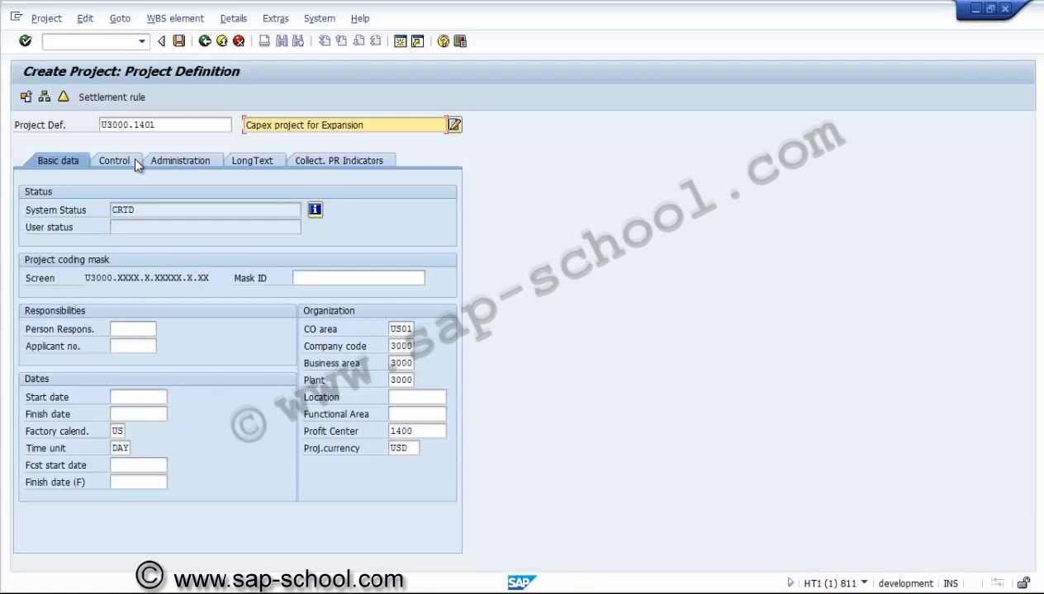
{"action": "key", "text": "Tab"}
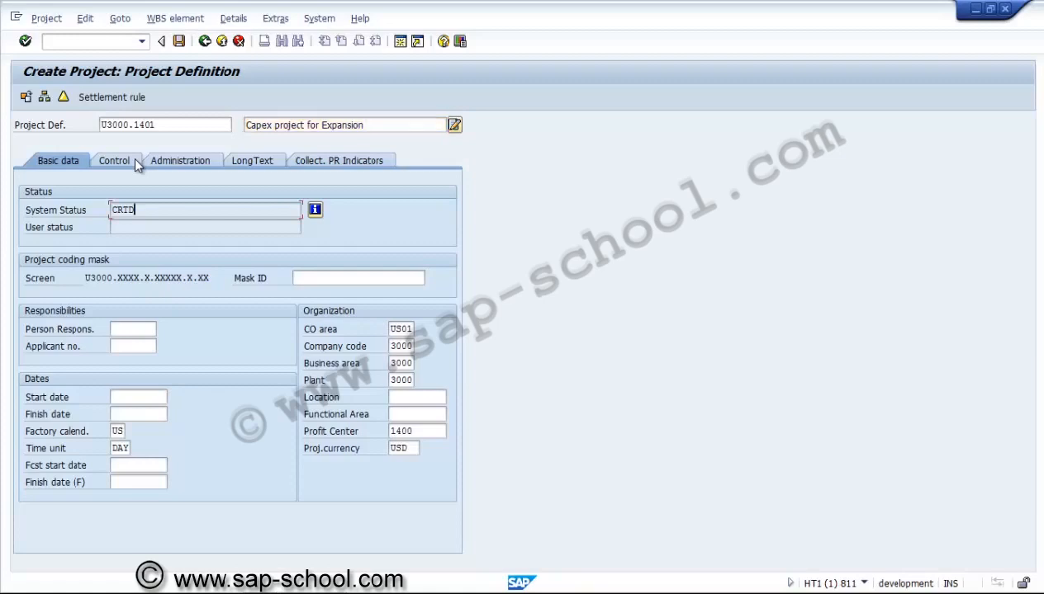
{"action": "key", "text": "Tab"}
{"action": "key", "text": "Tab"}
{"action": "key", "text": "Tab"}
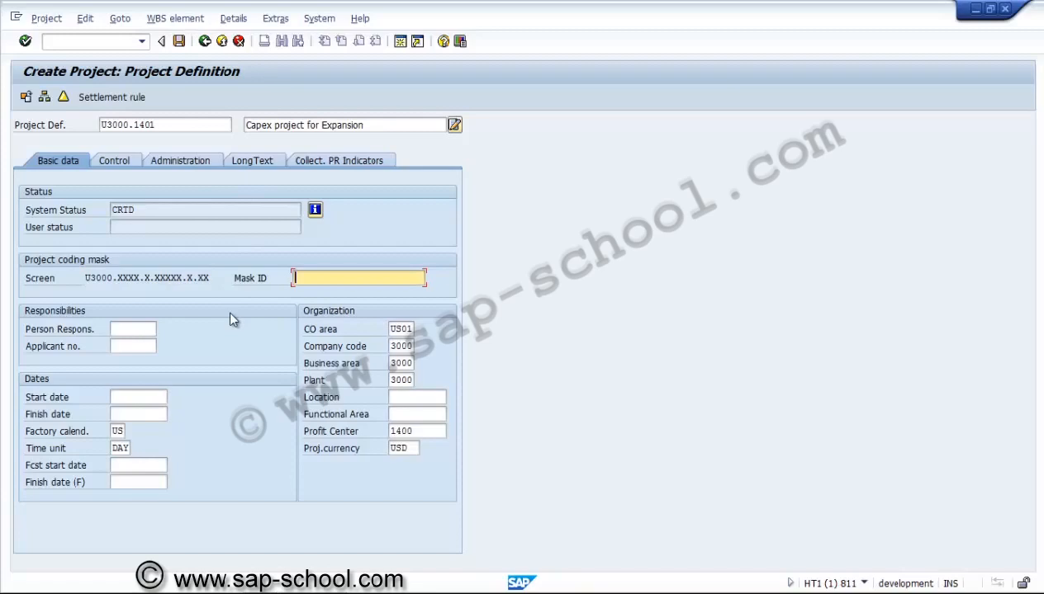
Assign the first entry in the list of responsible persons as the project's person responsible
{"action": "left_click", "coordinate": [139, 346]}
{"action": "left_click", "coordinate": [139, 330]}
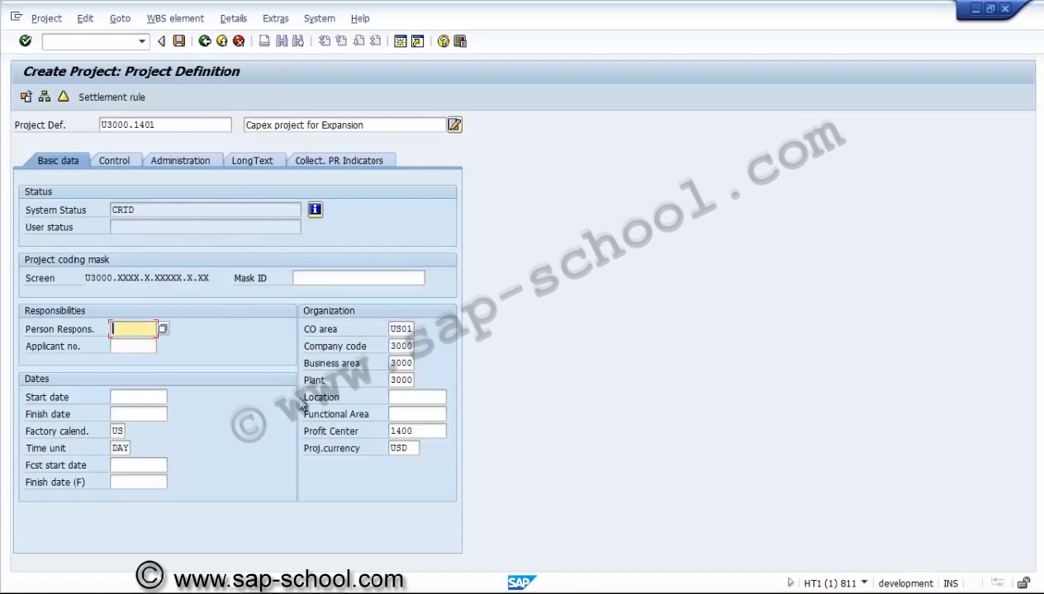
{"action": "key", "text": "F4"}
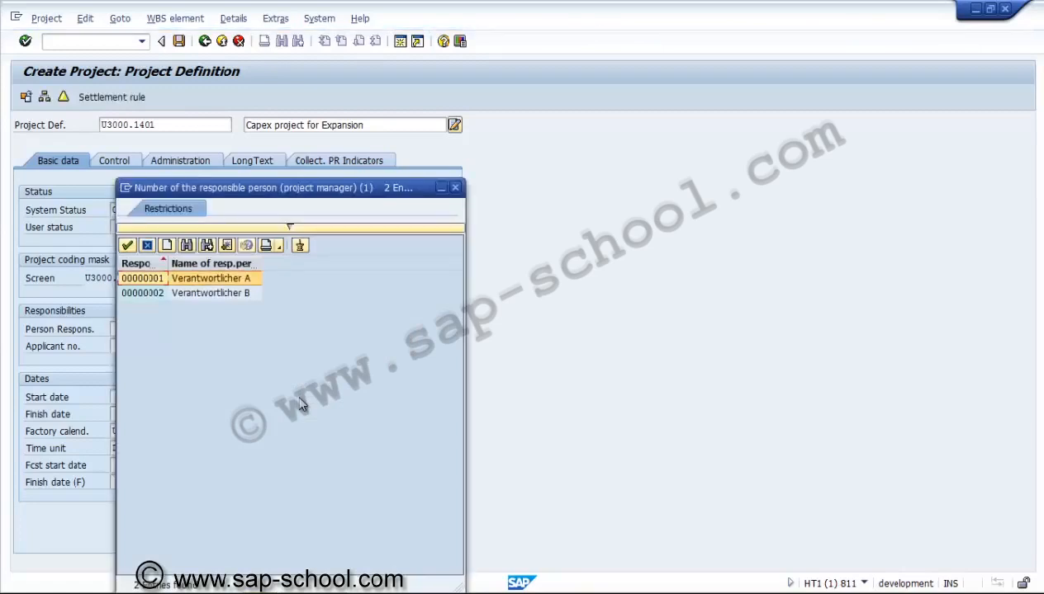
{"action": "key", "text": "Return"}
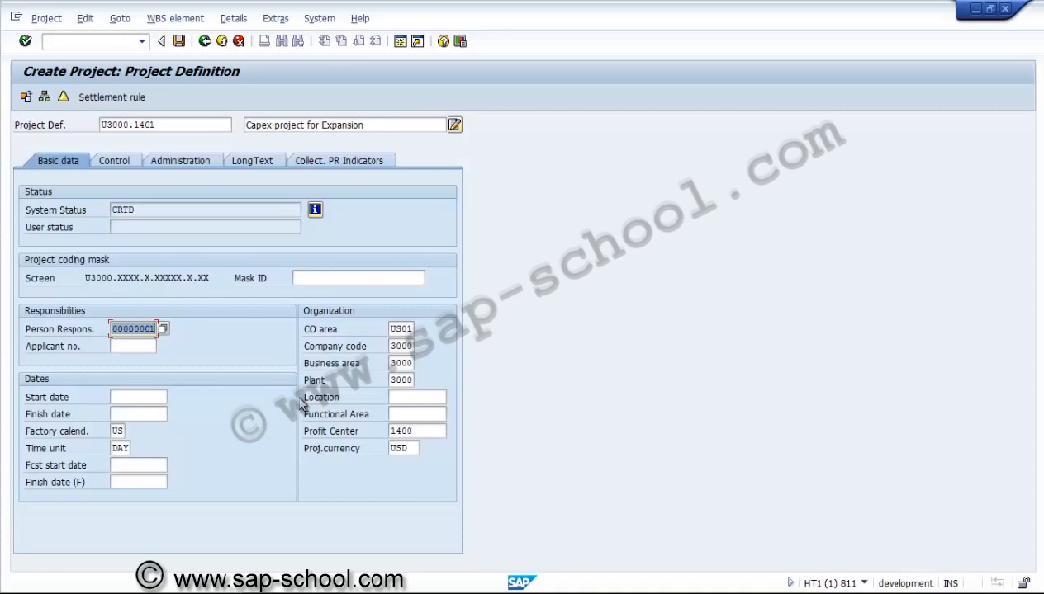
Set the project's start date to 01.01.2014 and its finish date to 31.12.2014
{"action": "key", "text": "Tab"}
{"action": "key", "text": "Tab"}
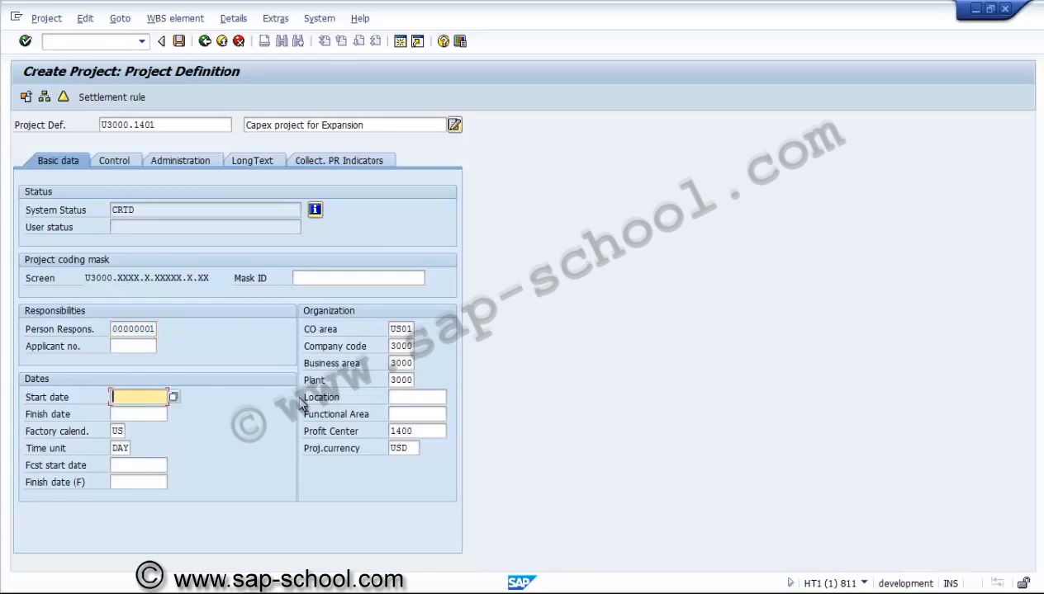
{"action": "key", "text": "Return"}
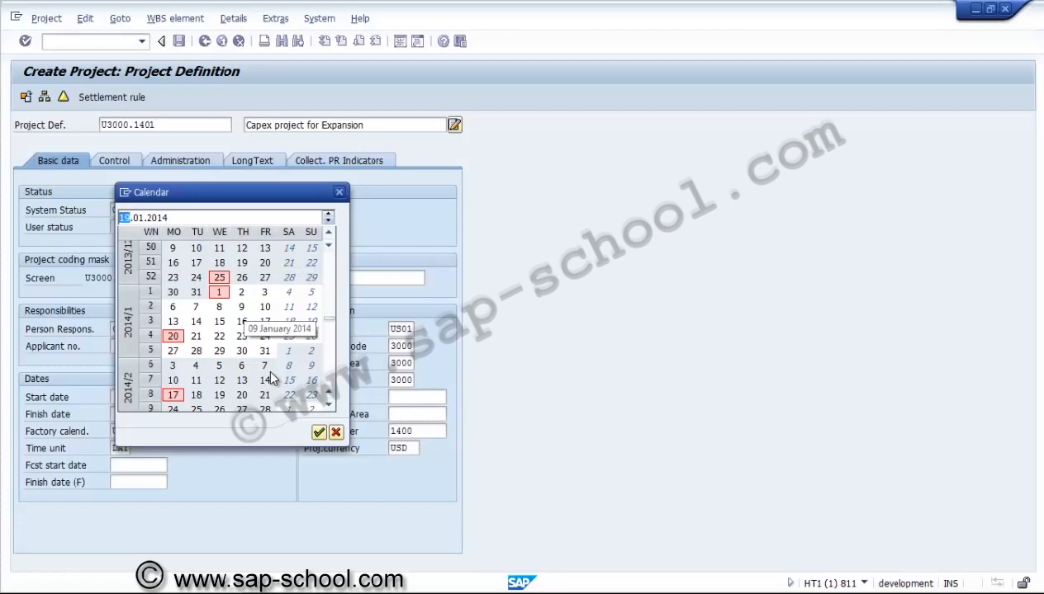
{"action": "double_click", "coordinate": [219, 292]}
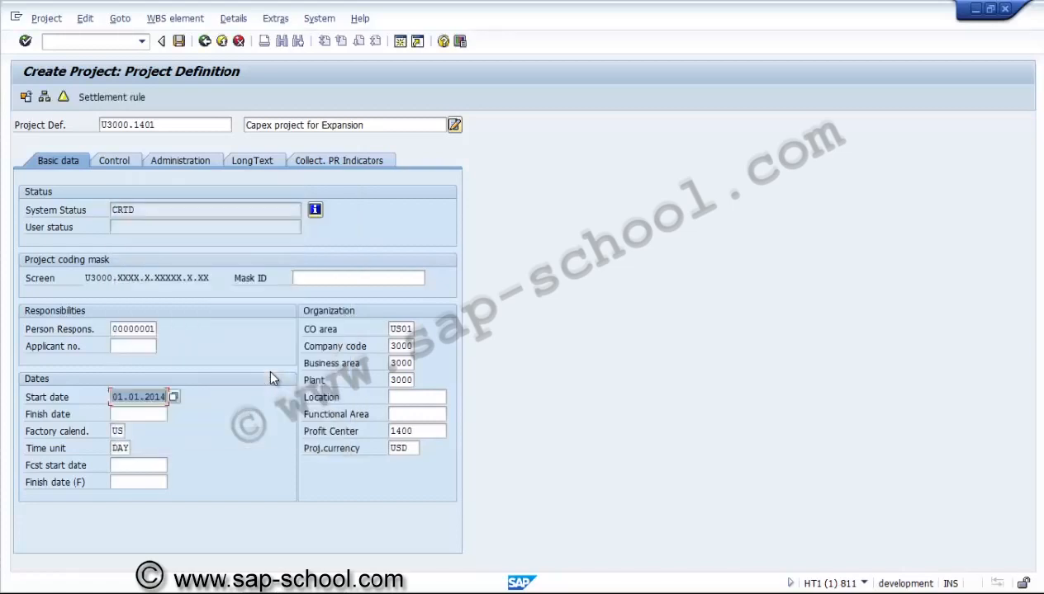
{"action": "key", "text": "Tab"}
{"action": "type", "text": "31"}
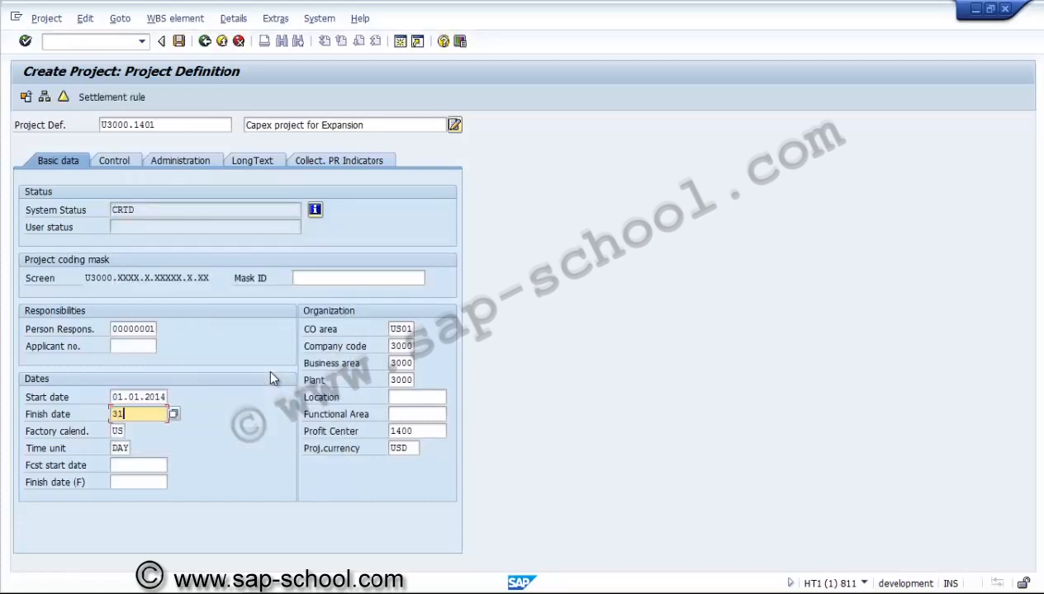
{"action": "type", "text": ".12.2014"}
{"action": "key", "text": "Tab"}
{"action": "key", "text": "Tab"}
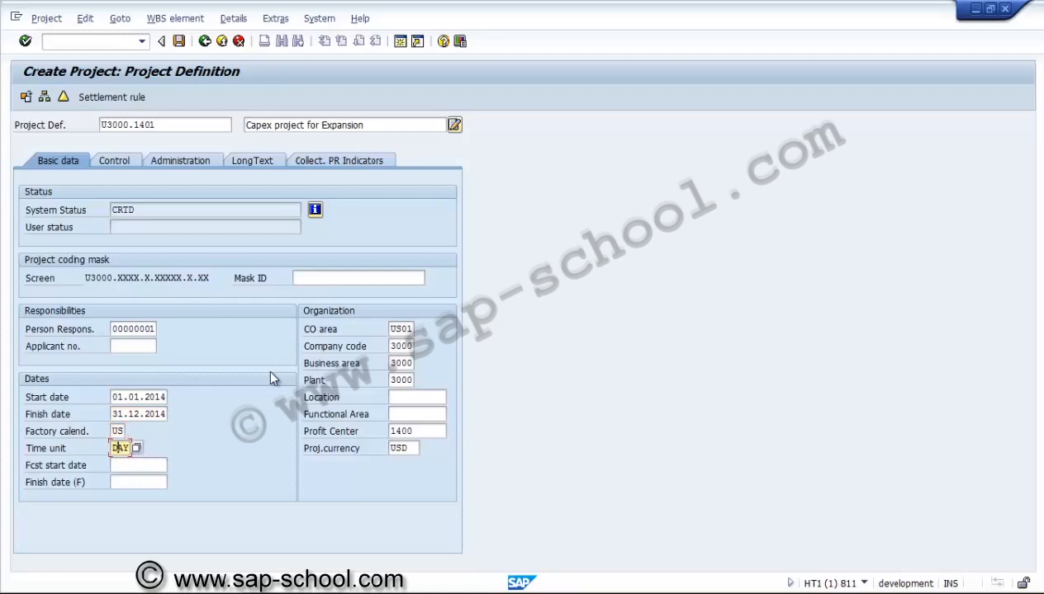
Choose business area 3000 Automotive for the project and go over the remaining organization fields through the project currency
{"action": "key", "text": "Tab"}
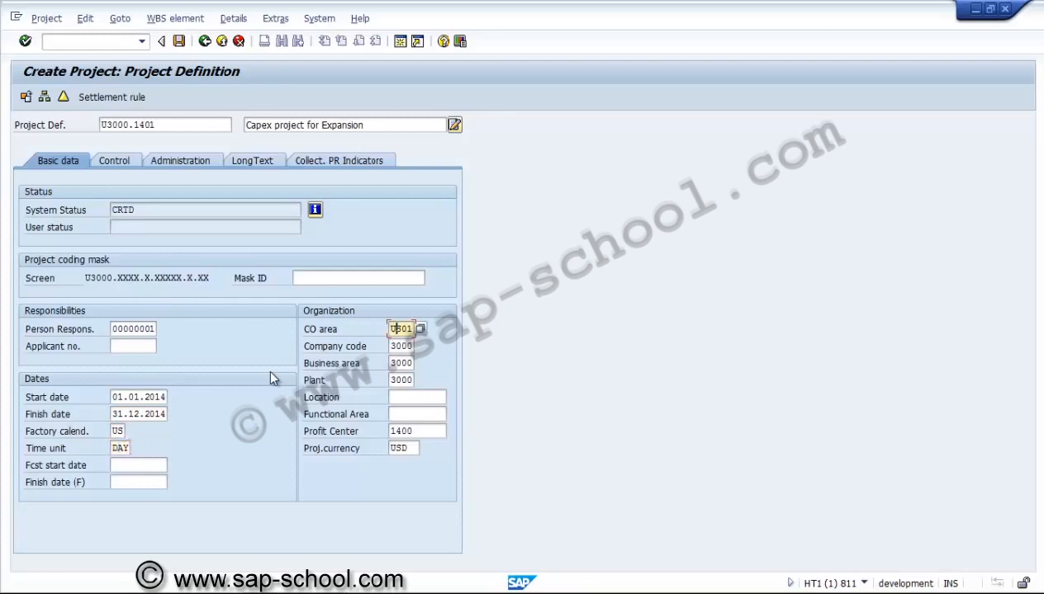
{"action": "key", "text": "Tab"}
{"action": "key", "text": "Tab"}
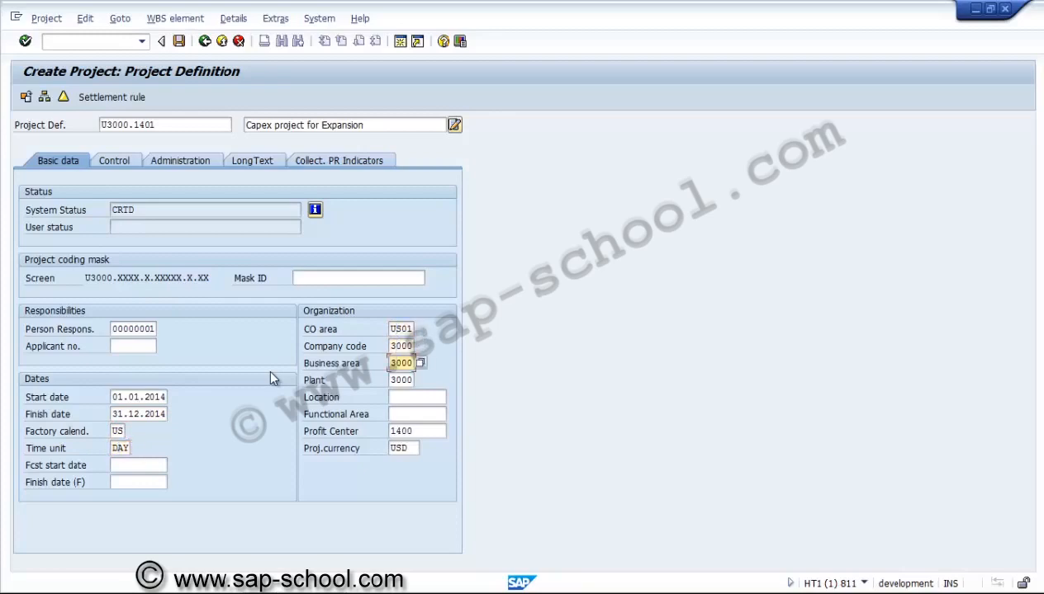
{"action": "key", "text": "Tab"}
{"action": "key", "text": "shift+Tab"}
{"action": "key", "text": "Return"}
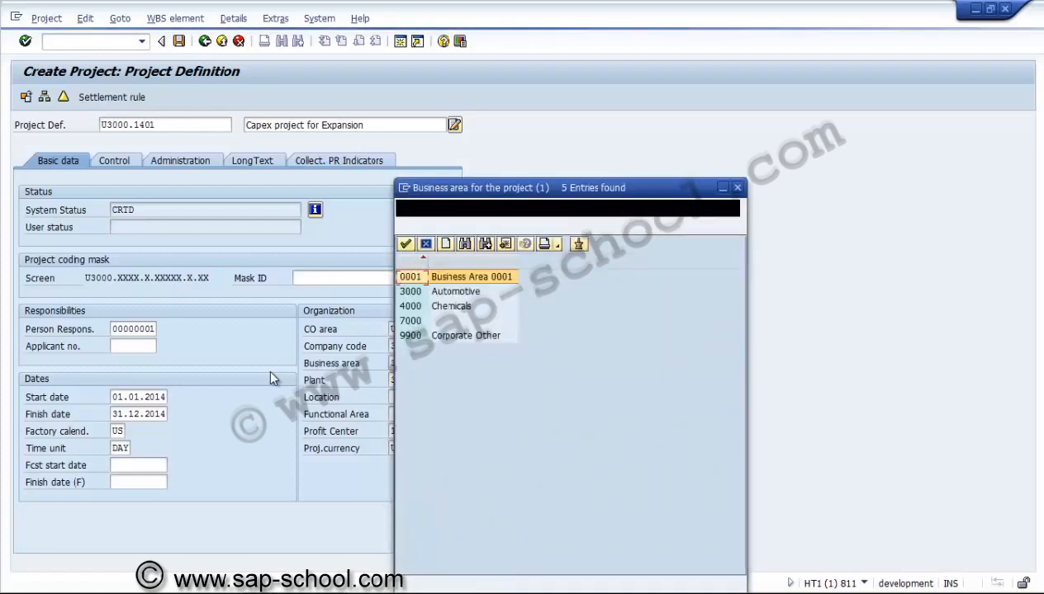
{"action": "key", "text": "Down"}
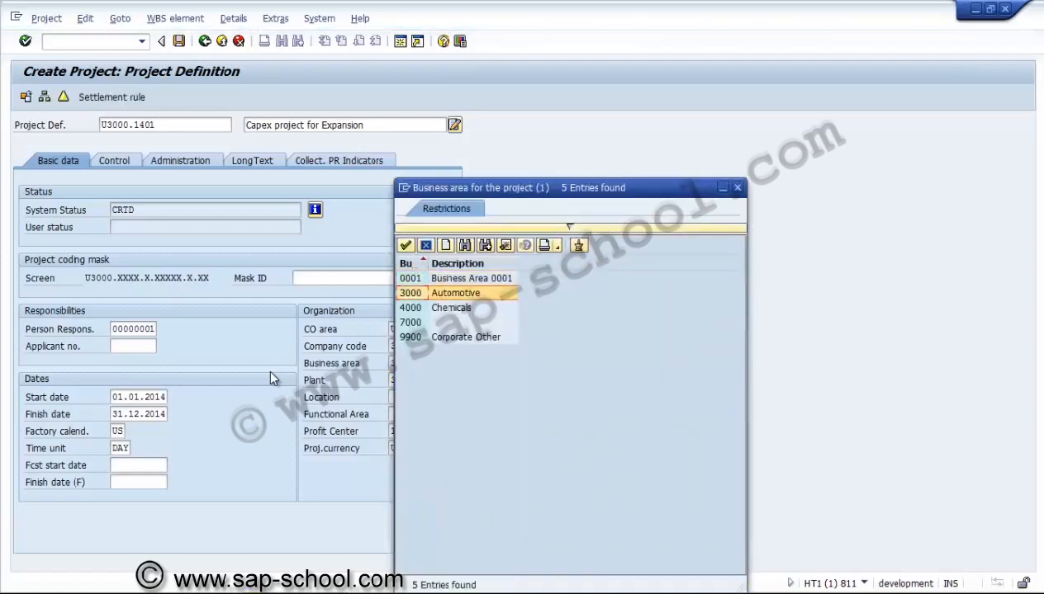
{"action": "key", "text": "Return"}
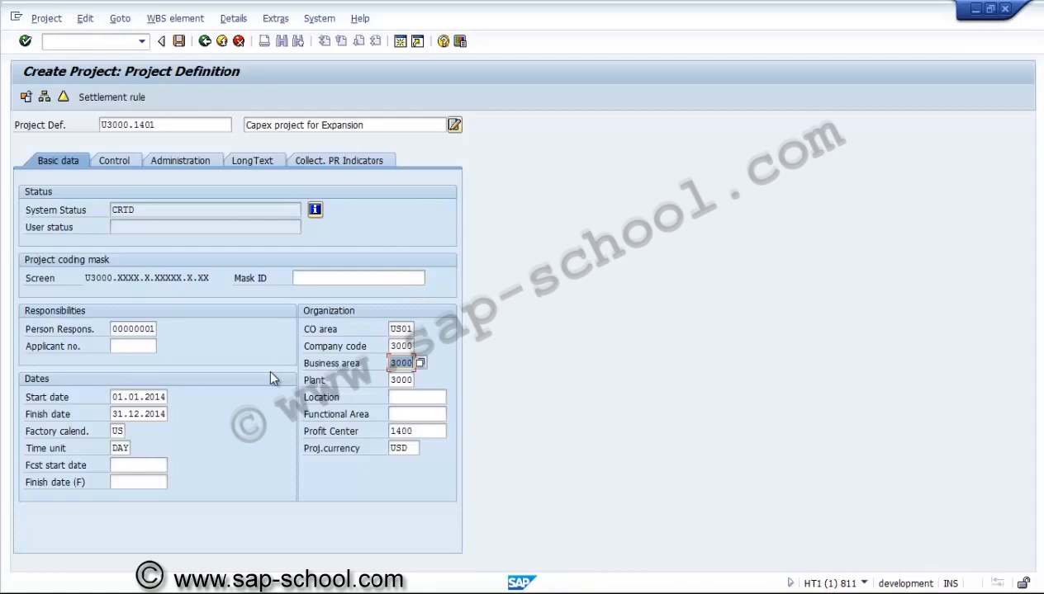
{"action": "key", "text": "Tab"}
{"action": "key", "text": "Tab"}
{"action": "key", "text": "Tab"}
{"action": "key", "text": "Tab"}
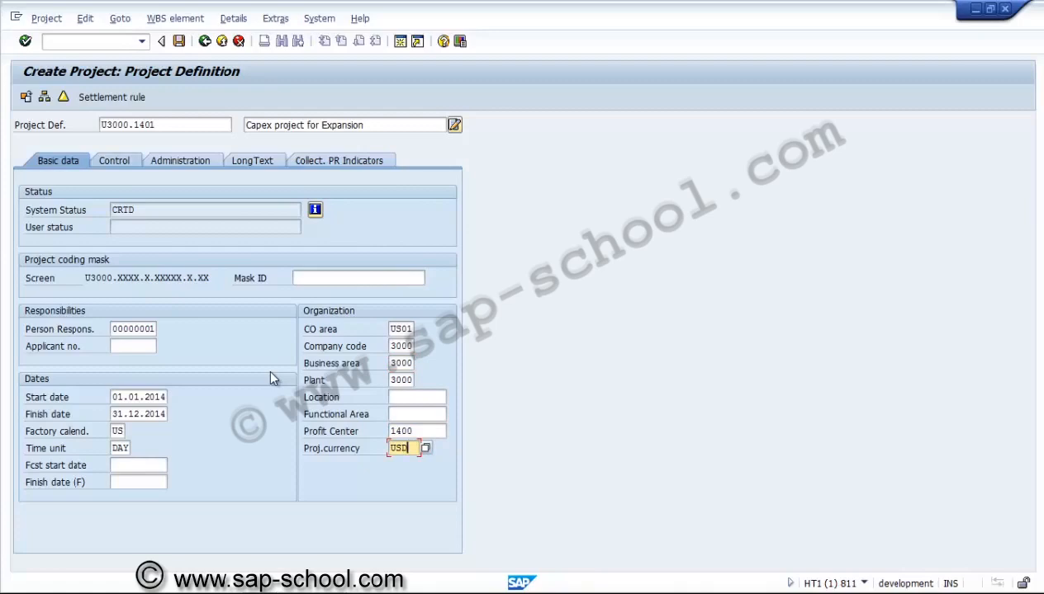
Examine the project's control data: accounting profiles, planning dates, defaults for new WBS elements, project stock and sales pricing
{"action": "key", "text": "Return"}
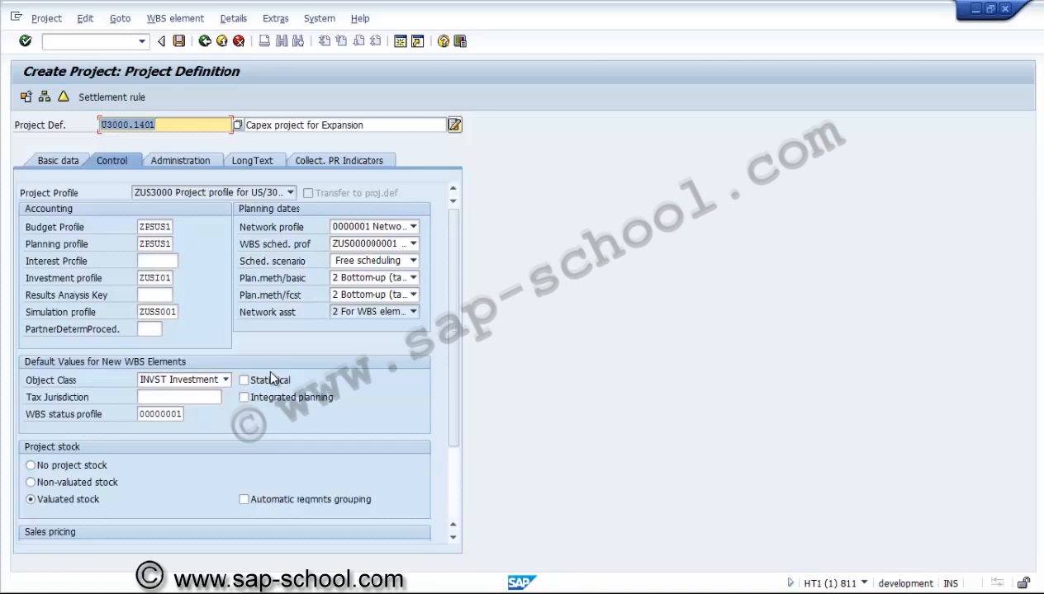
{"action": "key", "text": "Tab"}
{"action": "key", "text": "Tab"}
{"action": "key", "text": "Tab"}
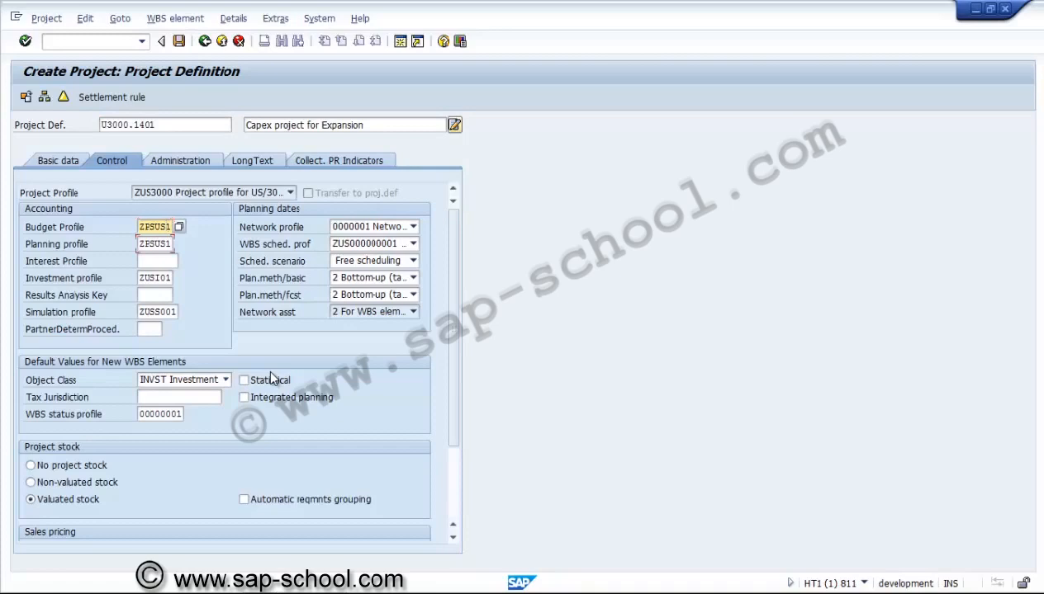
{"action": "left_click", "coordinate": [154, 244]}
{"action": "left_click", "coordinate": [161, 278]}
{"action": "left_click", "coordinate": [159, 312]}
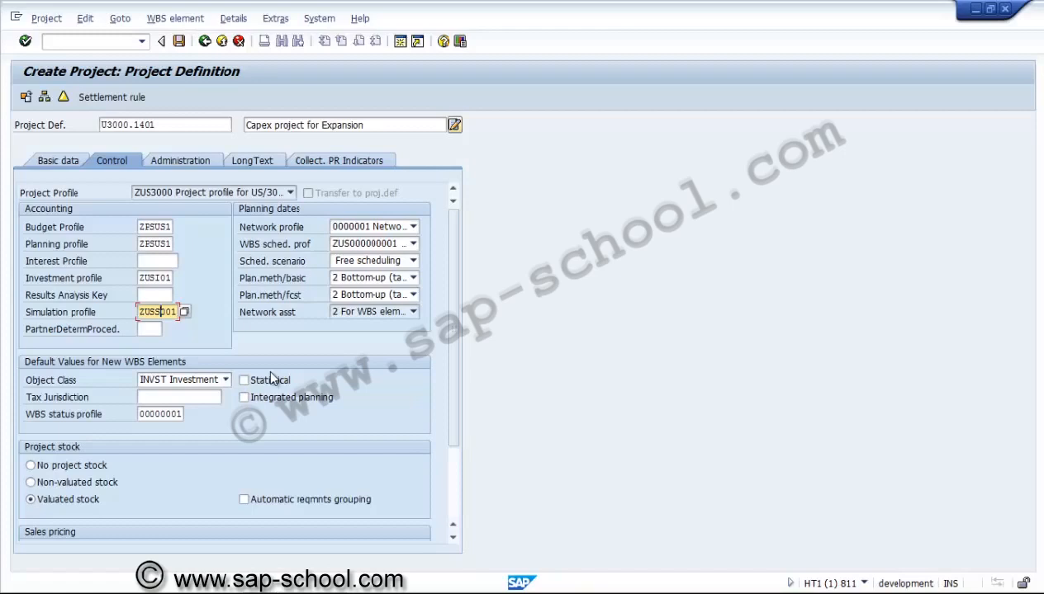
{"action": "left_click", "coordinate": [145, 415]}
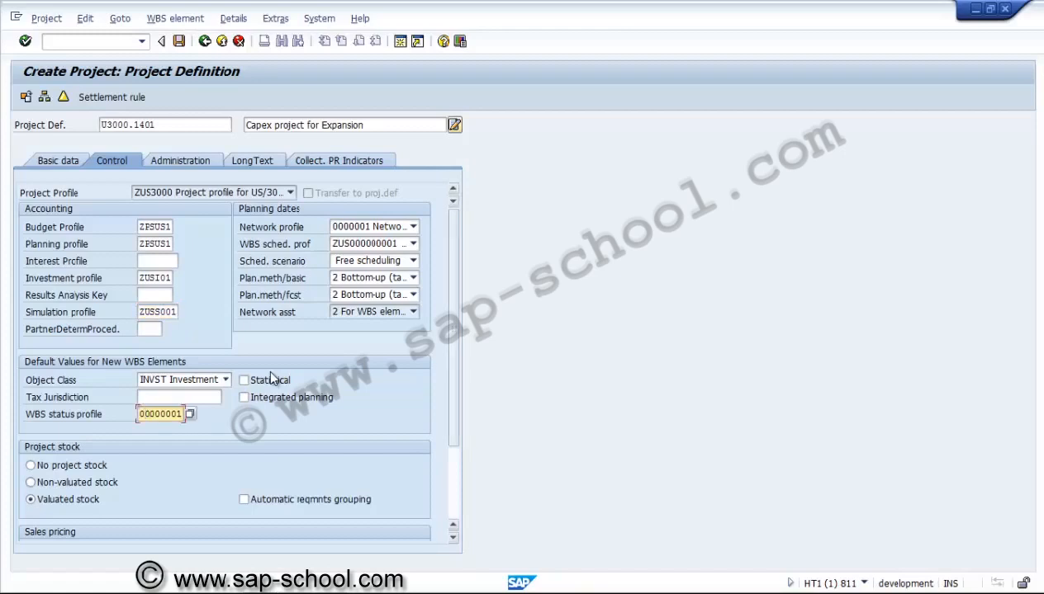
{"action": "left_click_drag", "start_coordinate": [453, 330], "coordinate": [454, 341]}
{"action": "scroll", "coordinate": [270, 378], "scroll_direction": "down", "scroll_amount": 2}
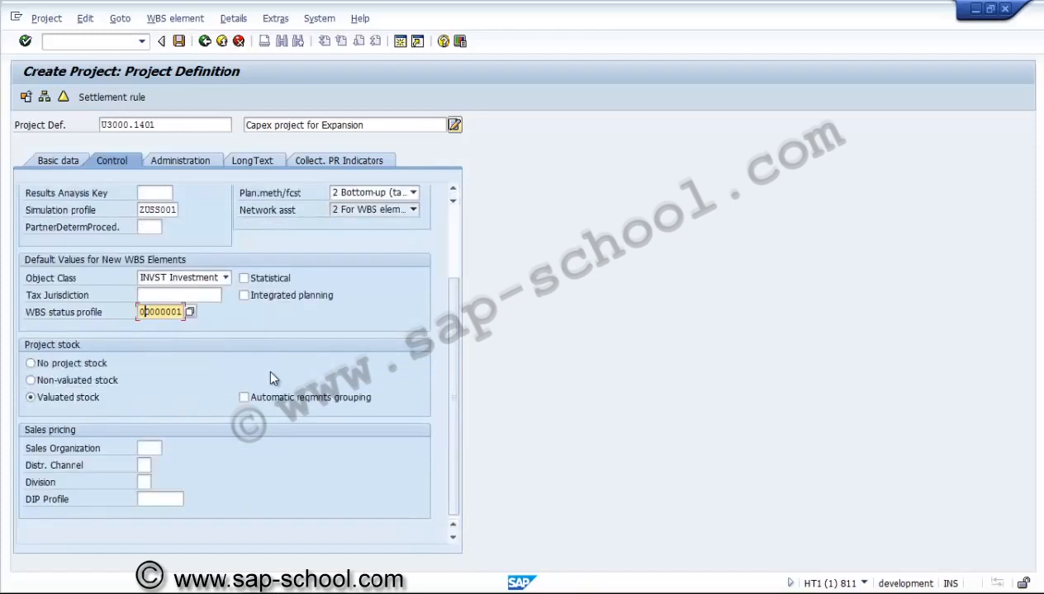
Look over the administration data, long text and PR indicators, and save the project
{"action": "left_click", "coordinate": [178, 160]}
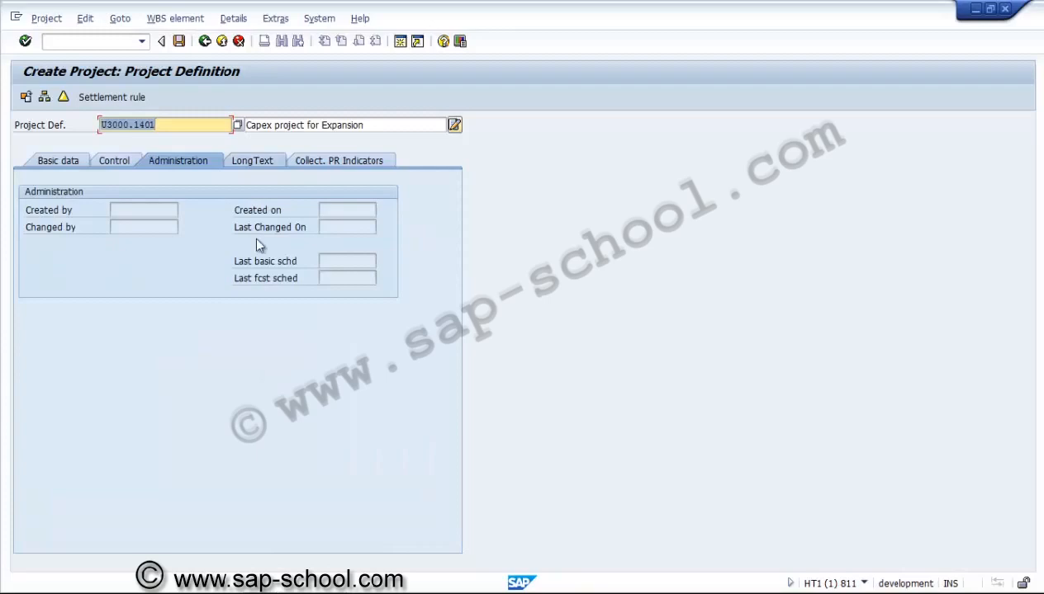
{"action": "left_click", "coordinate": [250, 160]}
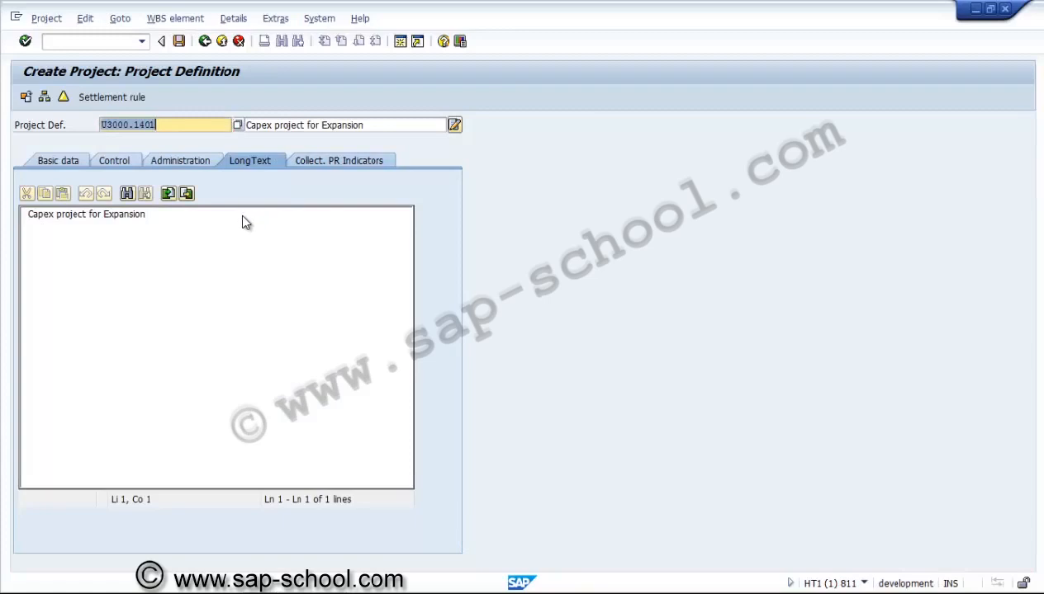
{"action": "left_click", "coordinate": [339, 160]}
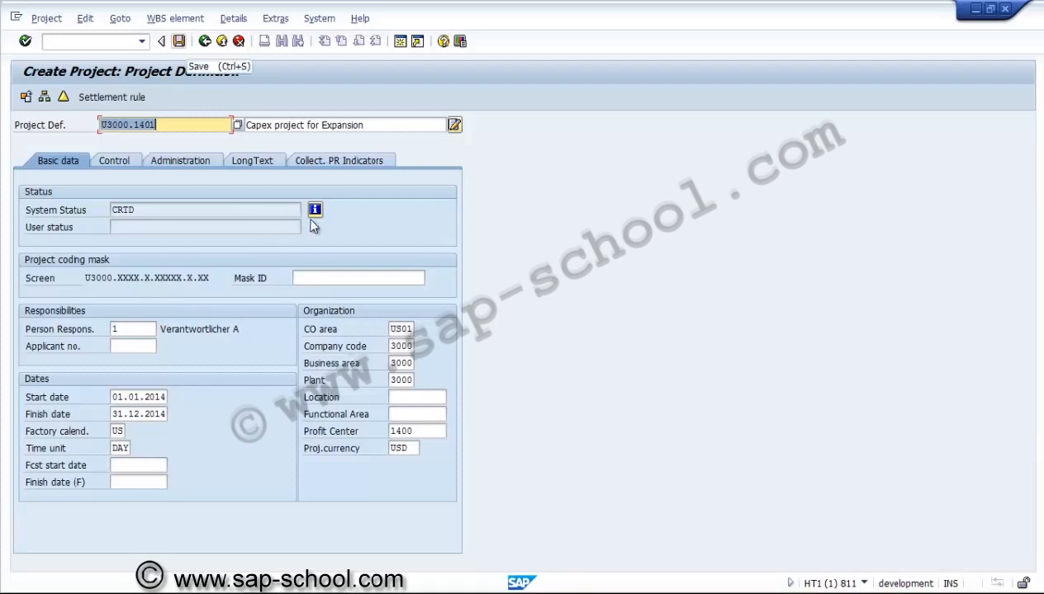
{"action": "key", "text": "ctrl+s"}
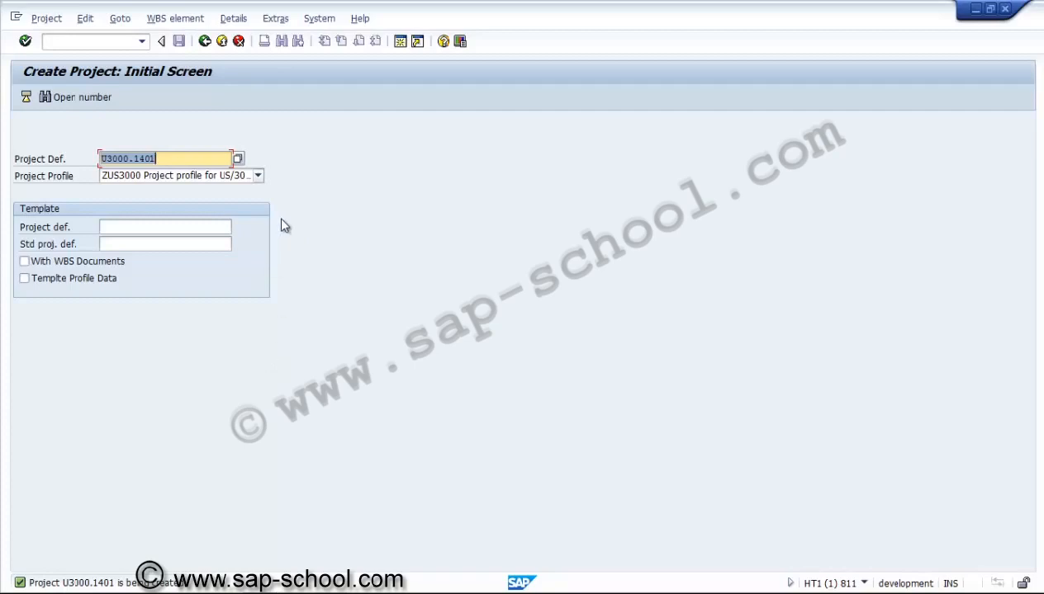
Bring up saved project U3000.1401 in display mode, check its WBS element overview and project definition, and return to the initial screen
{"action": "key", "text": "alt+p"}
{"action": "key", "text": "Up"}
{"action": "key", "text": "Up"}
{"action": "key", "text": "Up"}
{"action": "key", "text": "Up"}
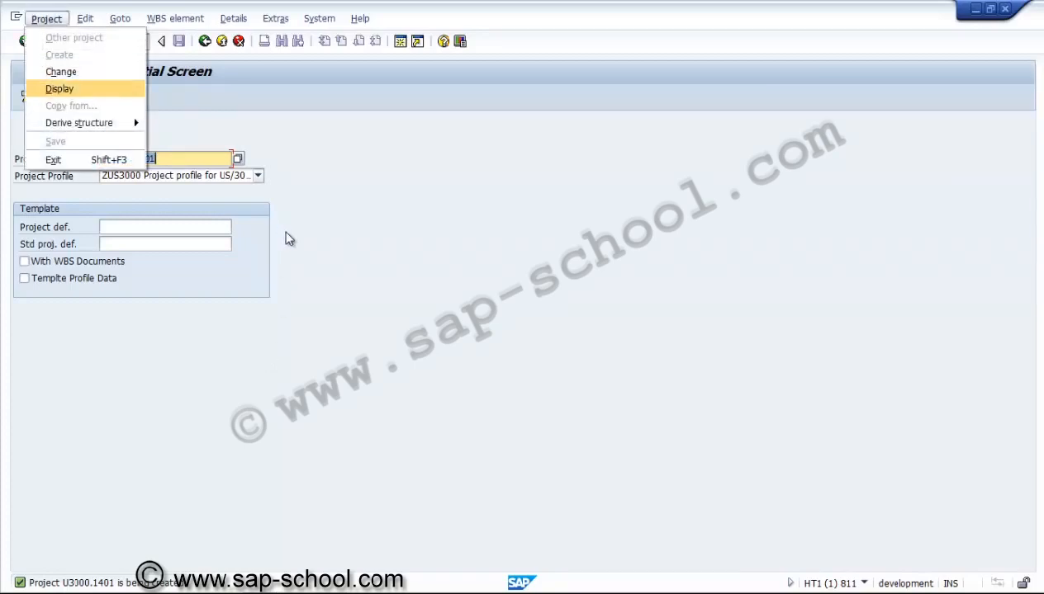
{"action": "key", "text": "Return"}
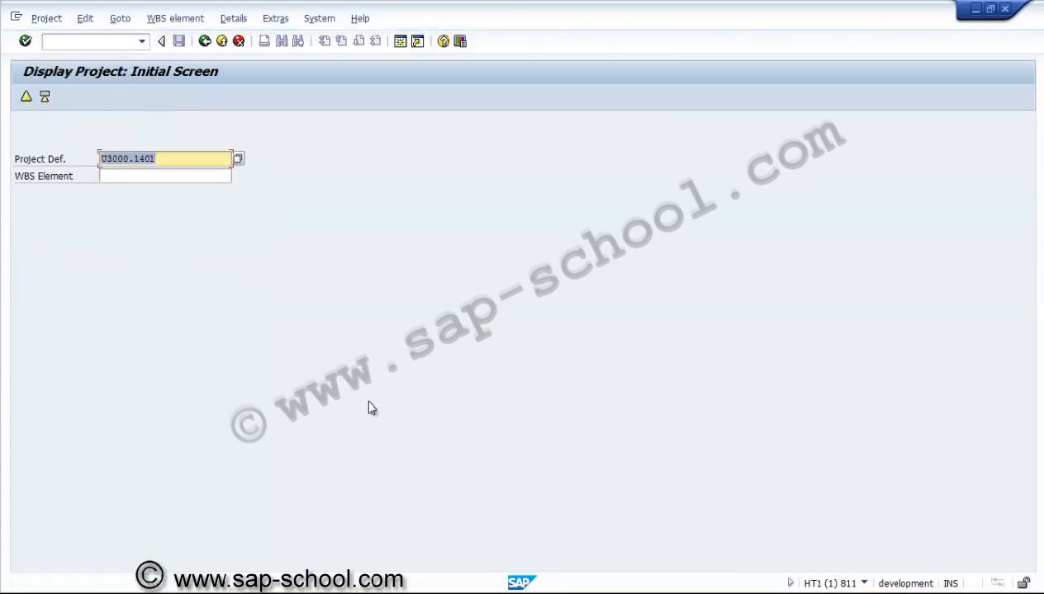
{"action": "key", "text": "Return"}
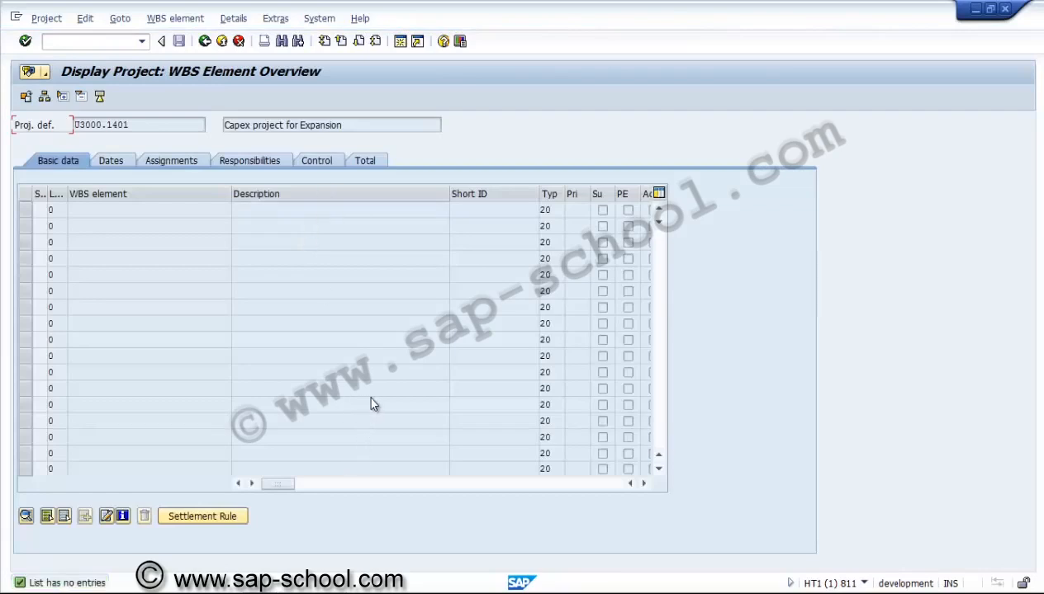
{"action": "left_click", "coordinate": [99, 97]}
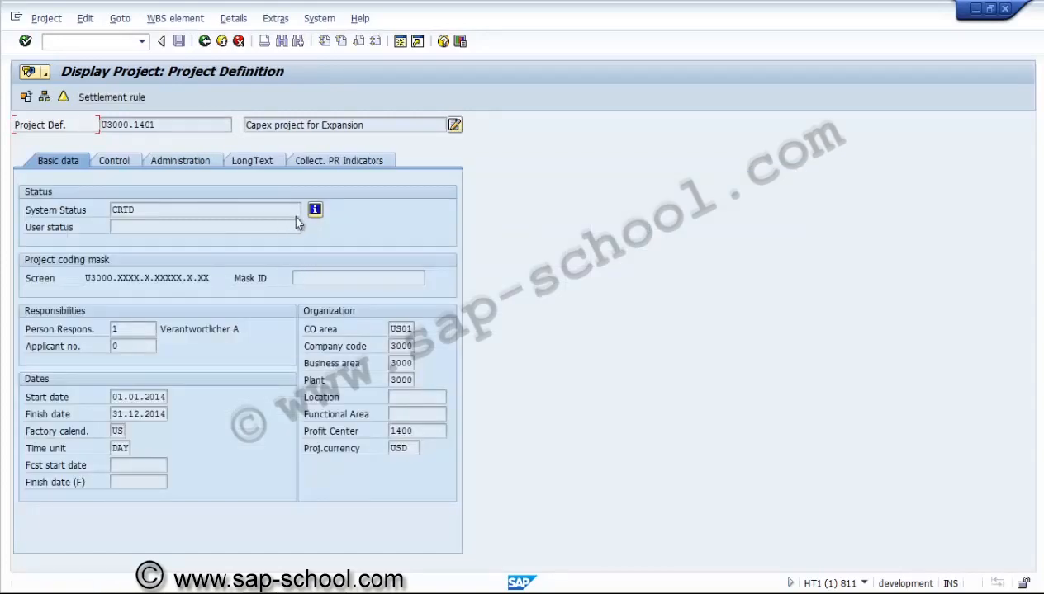
{"action": "key", "text": "Tab"}
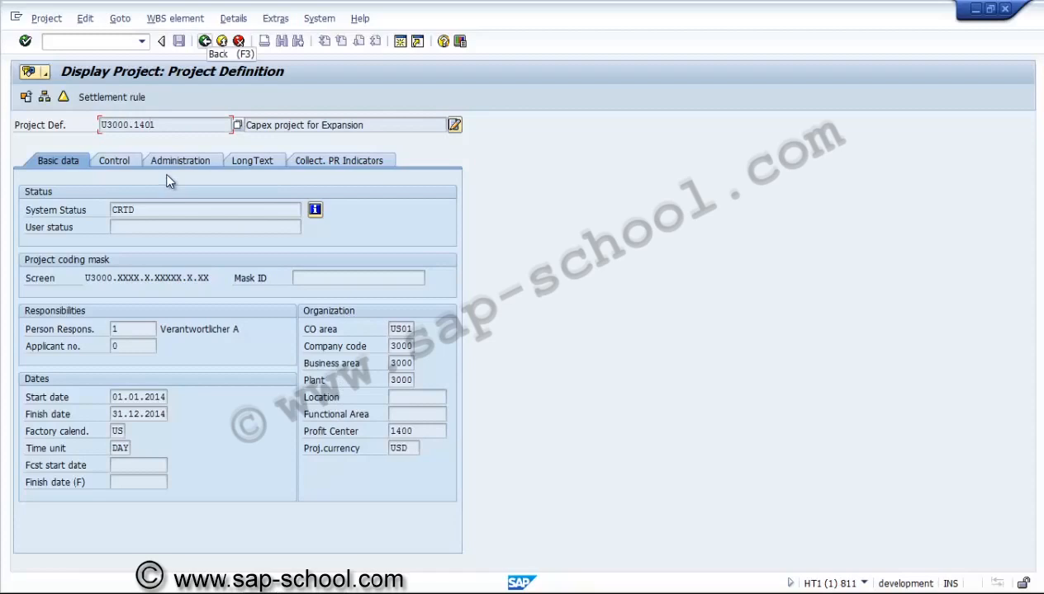
{"action": "key", "text": "F3"}
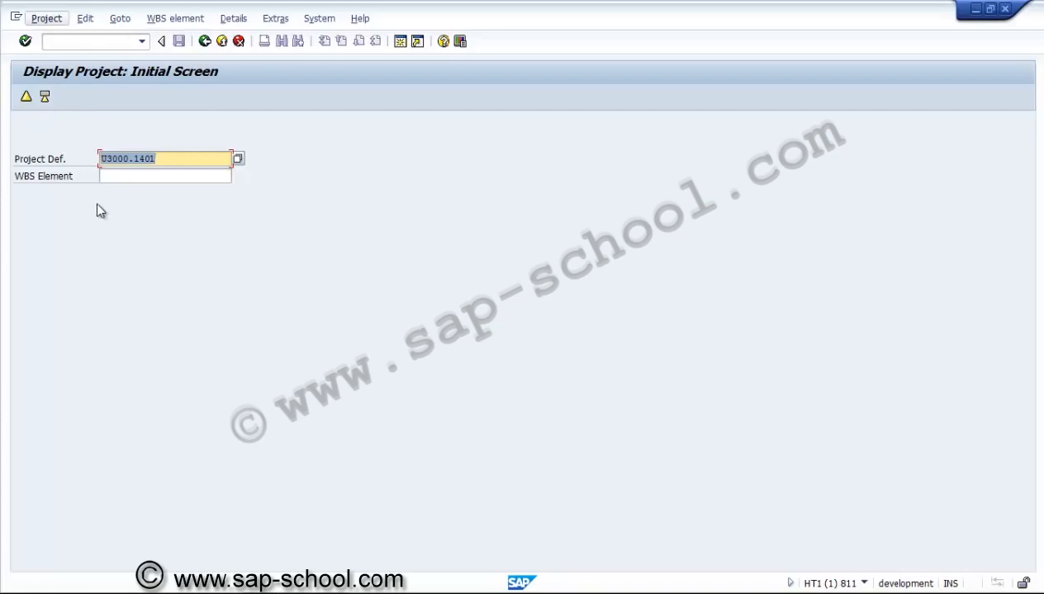
Open project U3000.1401 in change mode at its WBS element overview
{"action": "key", "text": "alt+p"}
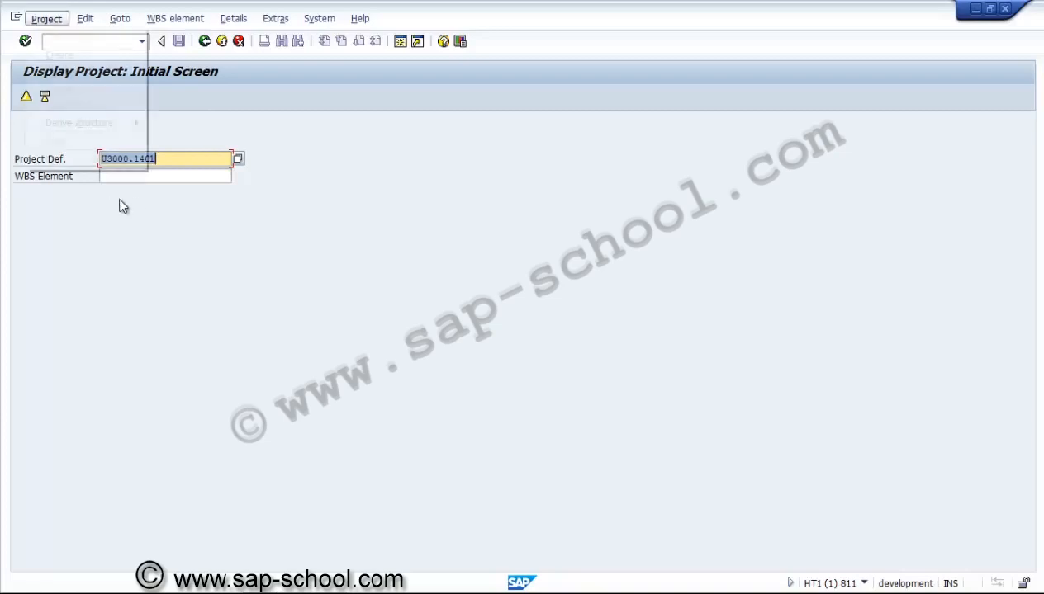
{"action": "key", "text": "Down"}
{"action": "key", "text": "Down"}
{"action": "key", "text": "Return"}
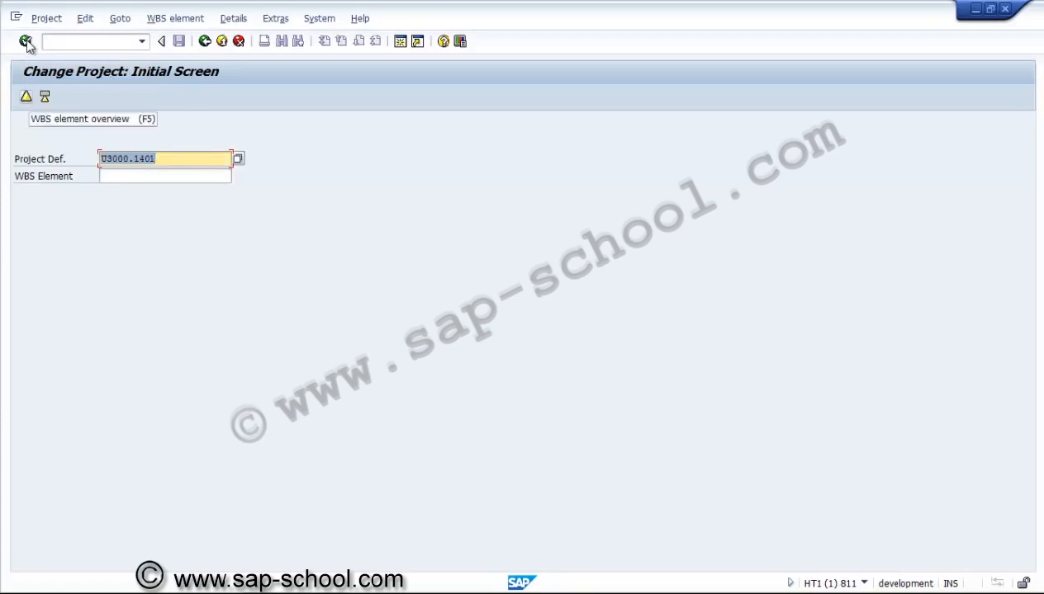
{"action": "key", "text": "F5"}
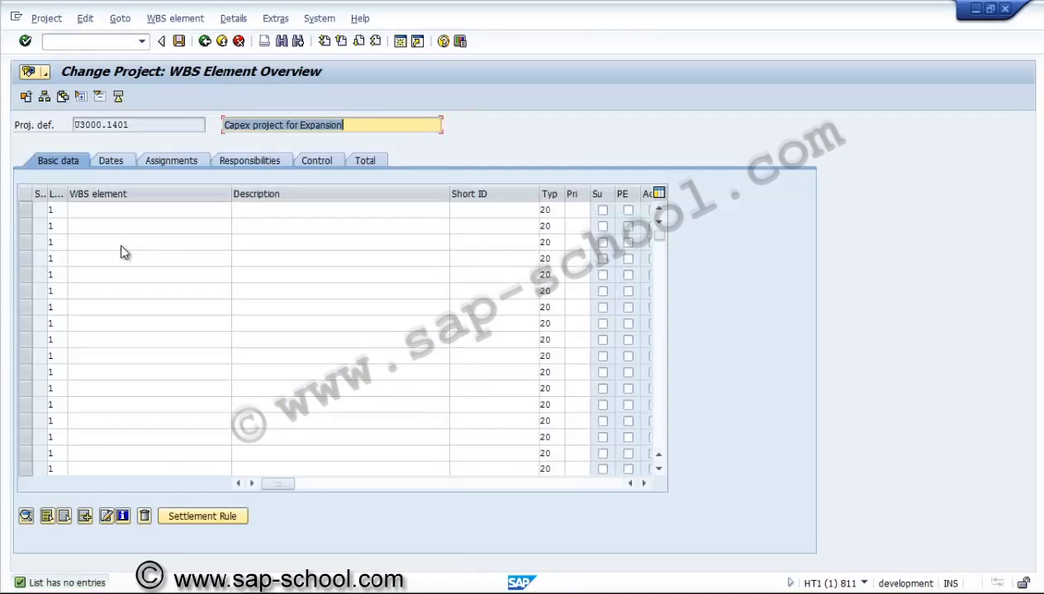
Widen the Level column of the WBS element table just enough to show its full heading
{"action": "key", "text": "Tab"}
{"action": "left_click_drag", "start_coordinate": [68, 193], "coordinate": [99, 193]}
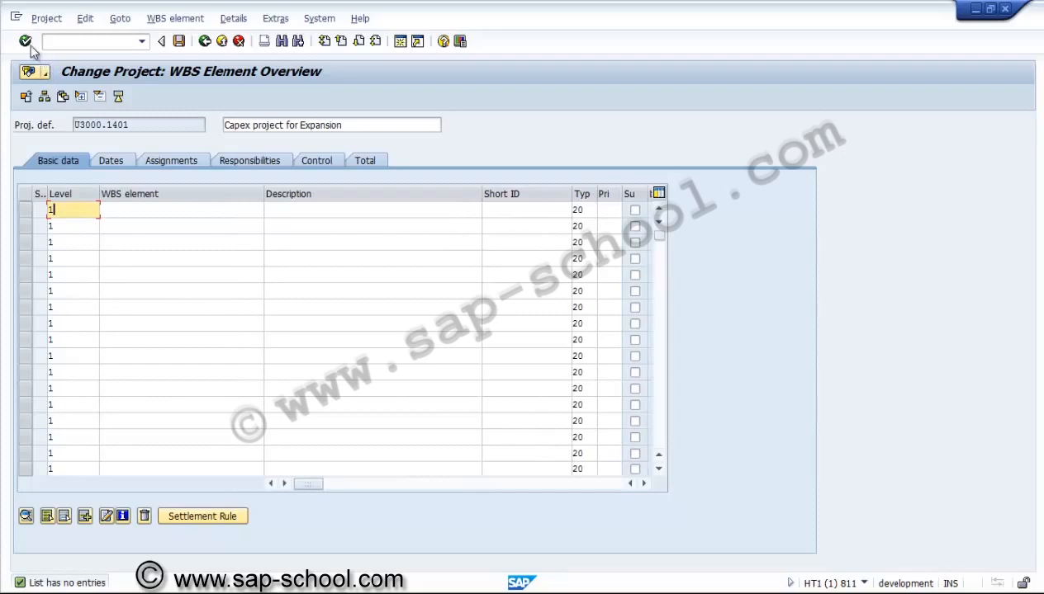
{"action": "left_click_drag", "start_coordinate": [99, 193], "coordinate": [77, 193]}
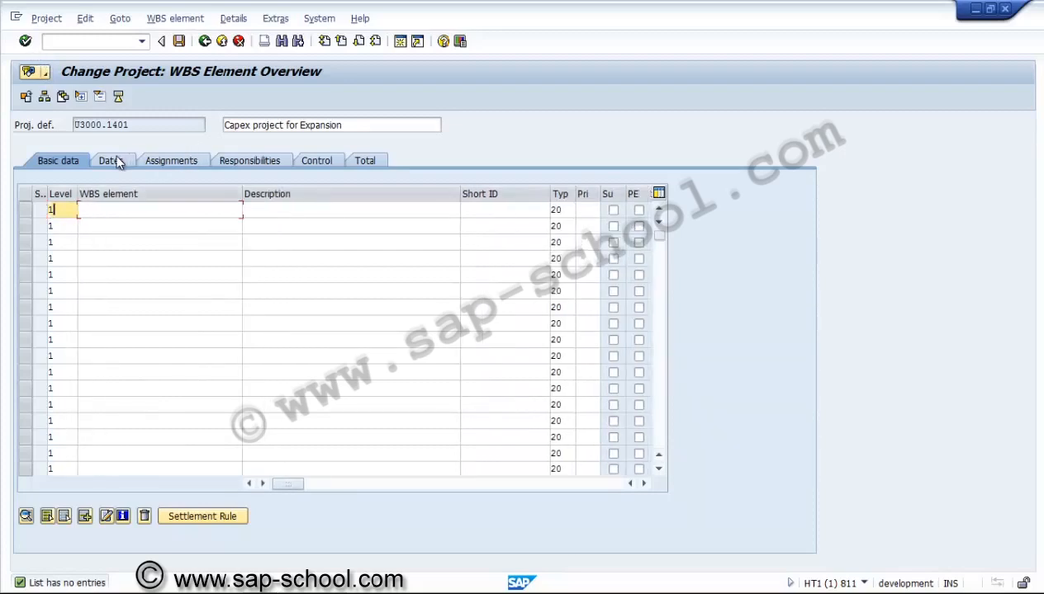
Enter WBS elements U3000.1401 and U3000.1401.C in the first two rows of the table
{"action": "key", "text": "Tab"}
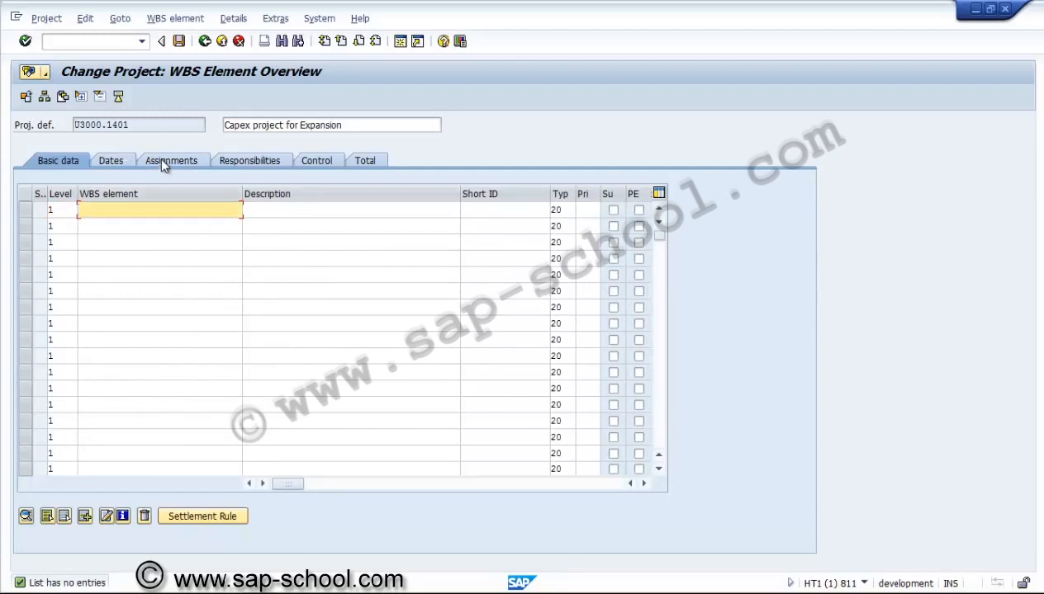
{"action": "type", "text": "U3000.1401"}
{"action": "key", "text": "Down"}
{"action": "type", "text": "U3000"}
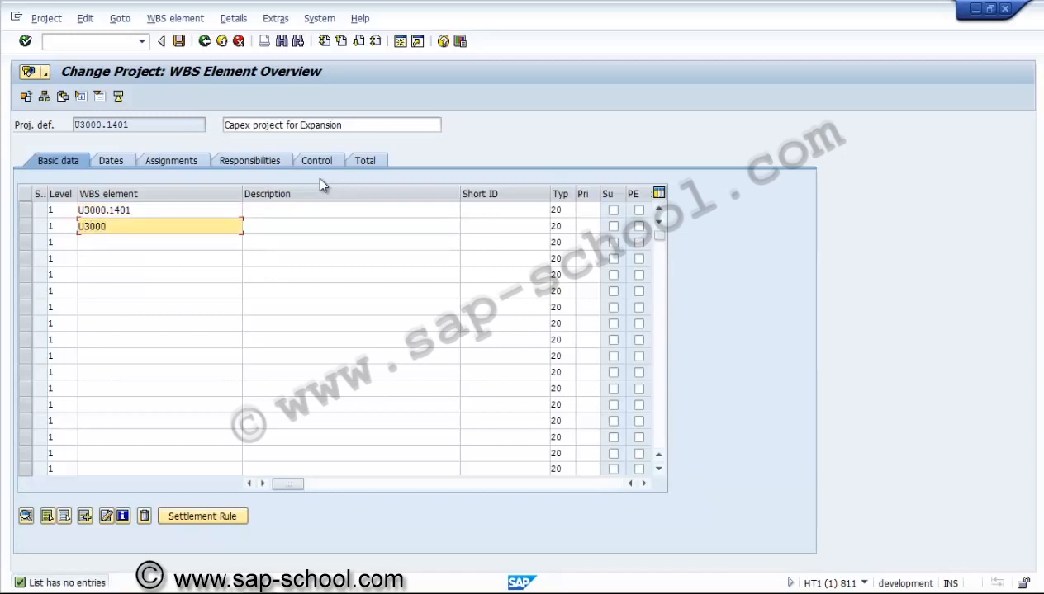
{"action": "type", "text": ".1401."}
{"action": "type", "text": "C"}
{"action": "key", "text": "Down"}
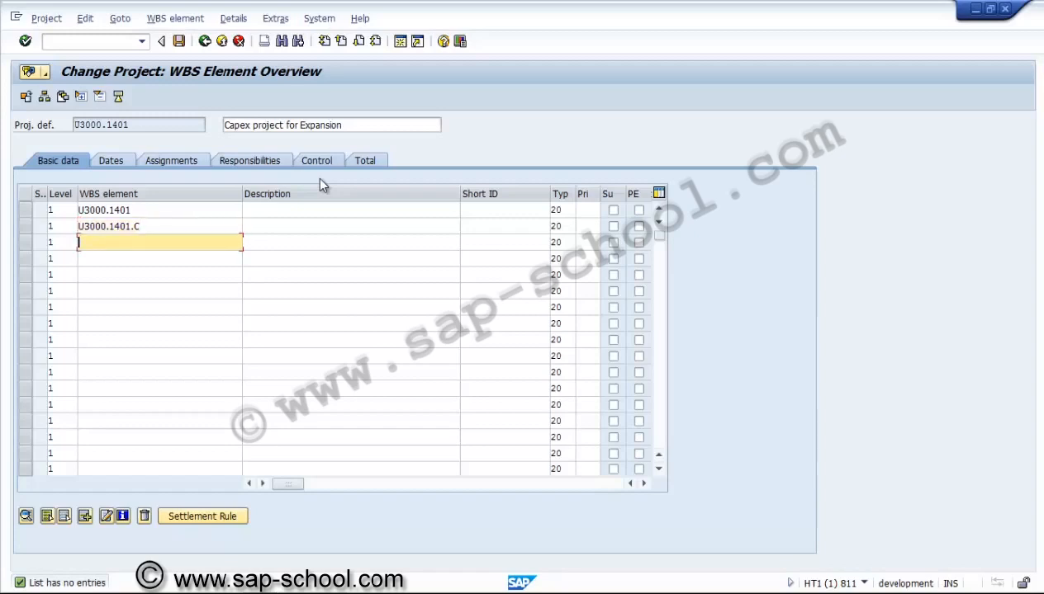
Add WBS elements U3000.1401.E and U3000.1401.P in the third and fourth rows of the table
{"action": "type", "text": "U3000.1401.E"}
{"action": "key", "text": "Down"}
{"action": "type", "text": "U3000.1401"}
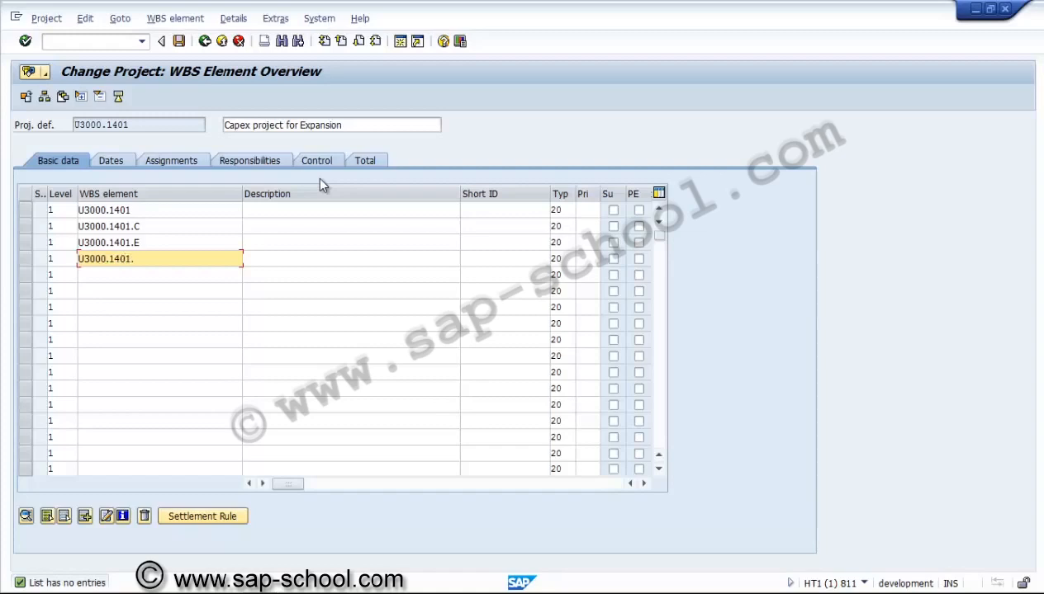
{"action": "type", "text": ".P"}
{"action": "key", "text": "Return"}
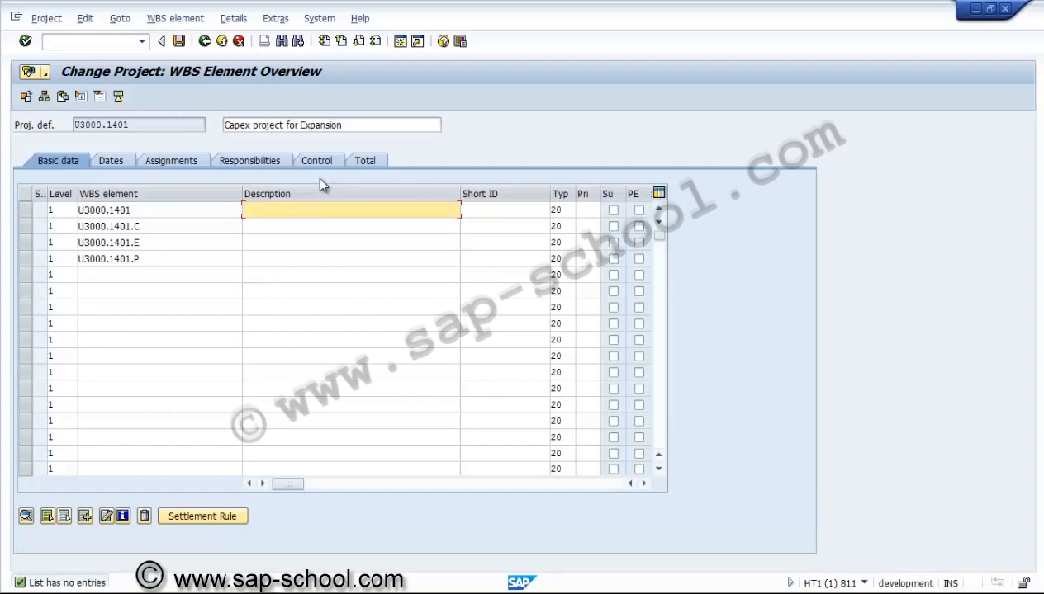
Enter the description Project for WBS element U3000.1401
{"action": "type", "text": "pROJECT"}
{"action": "key", "text": "BackSpace"}
{"action": "key", "text": "BackSpace"}
{"action": "key", "text": "BackSpace"}
{"action": "key", "text": "BackSpace"}
{"action": "key", "text": "BackSpace"}
{"action": "key", "text": "BackSpace"}
{"action": "key", "text": "BackSpace"}
{"action": "type", "text": "Project"}
{"action": "key", "text": "Down"}
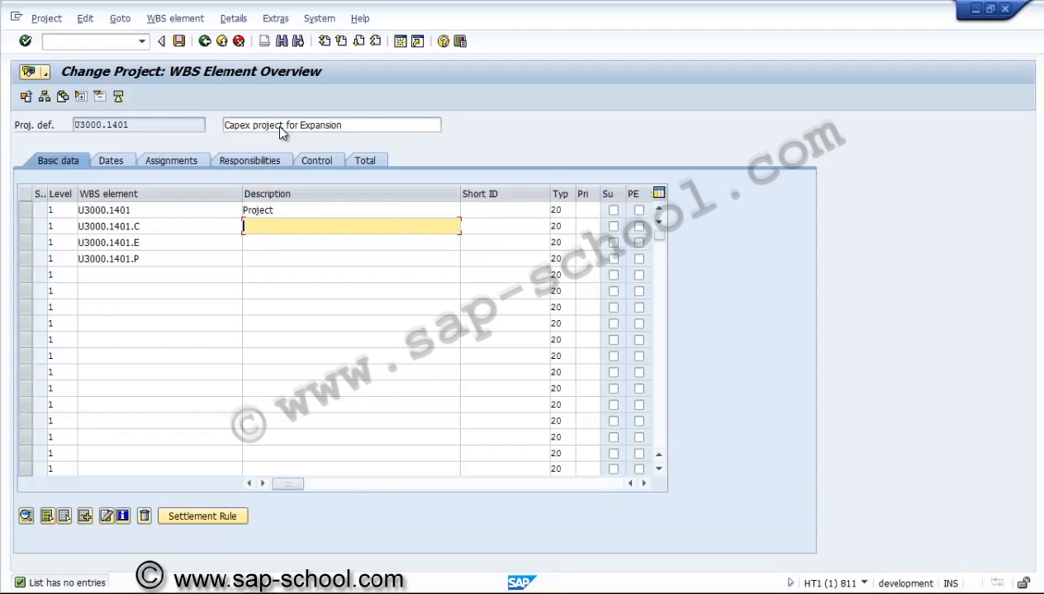
Describe WBS elements U3000.1401.C, U3000.1401.E and U3000.1401.P as Civil, Equipment and Pre-operative
{"action": "type", "text": "Civil"}
{"action": "key", "text": "Down"}
{"action": "type", "text": "E"}
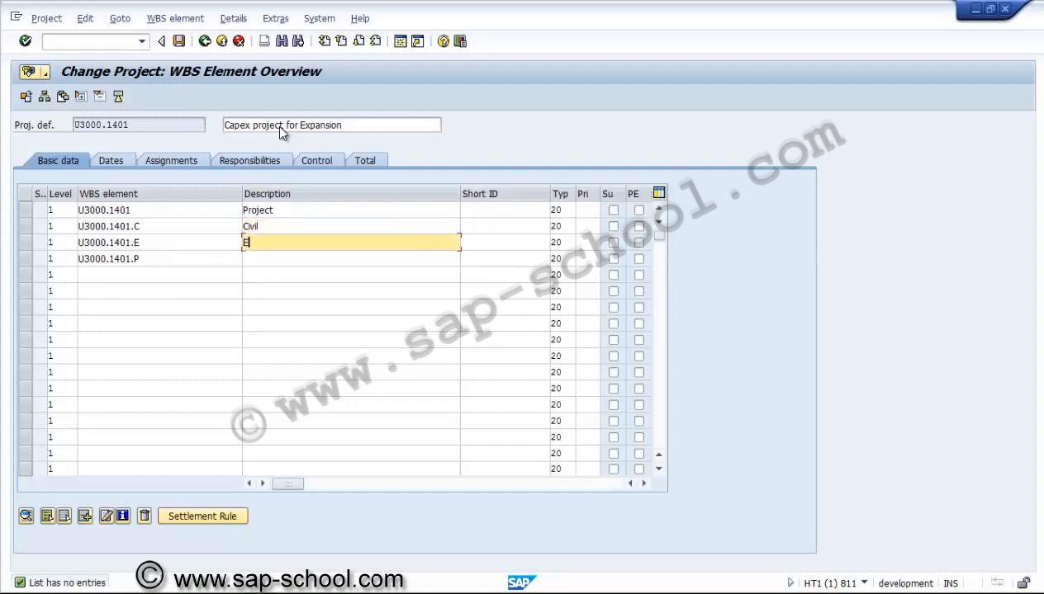
{"action": "type", "text": "quipment"}
{"action": "key", "text": "Down"}
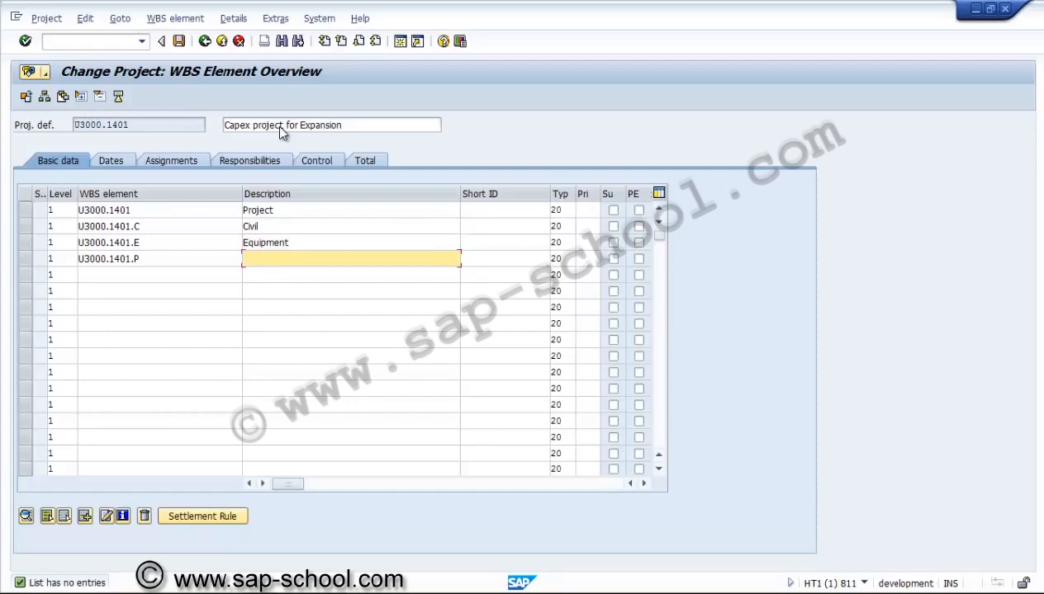
{"action": "type", "text": "Pre-operative"}
Review the identifiers of the four WBS elements row by row
{"action": "left_click", "coordinate": [129, 230]}
{"action": "key", "text": "Down"}
{"action": "key", "text": "Down"}
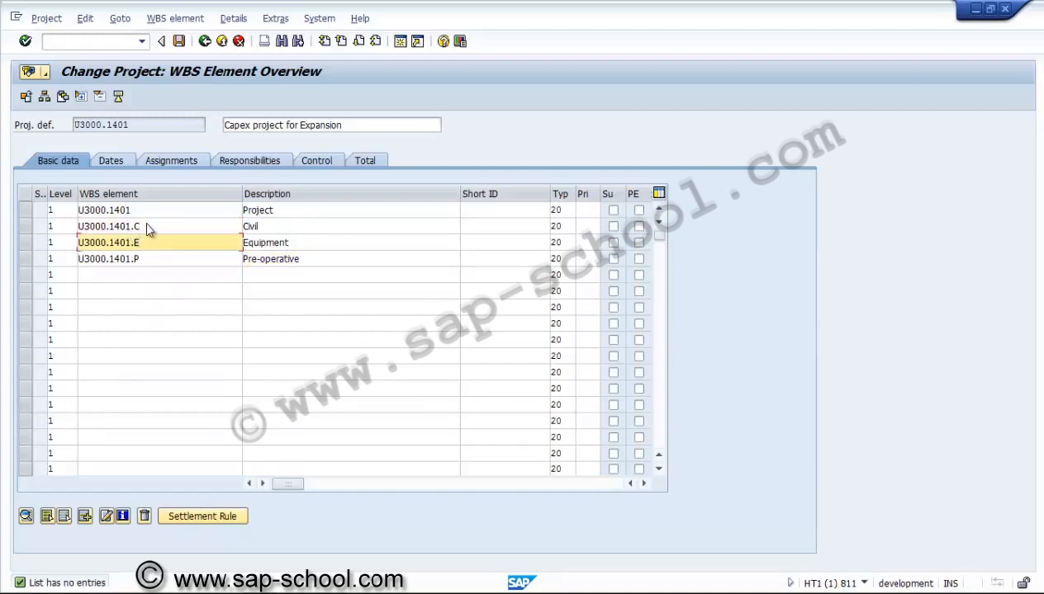
{"action": "key", "text": "Up"}
{"action": "key", "text": "Up"}
{"action": "key", "text": "Up"}
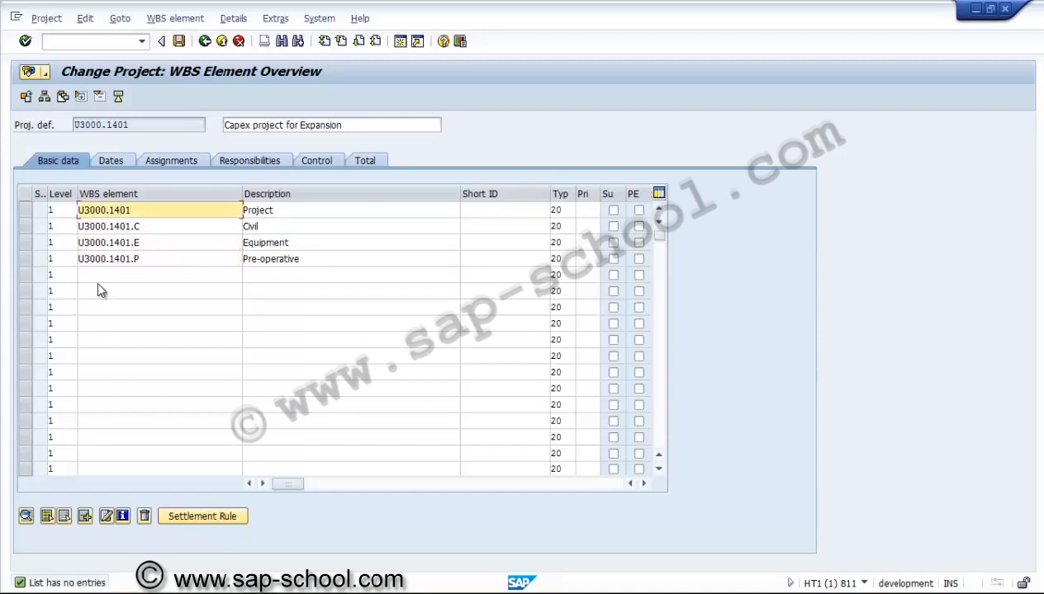
{"action": "key", "text": "Down"}
{"action": "key", "text": "Down"}
{"action": "key", "text": "Down"}
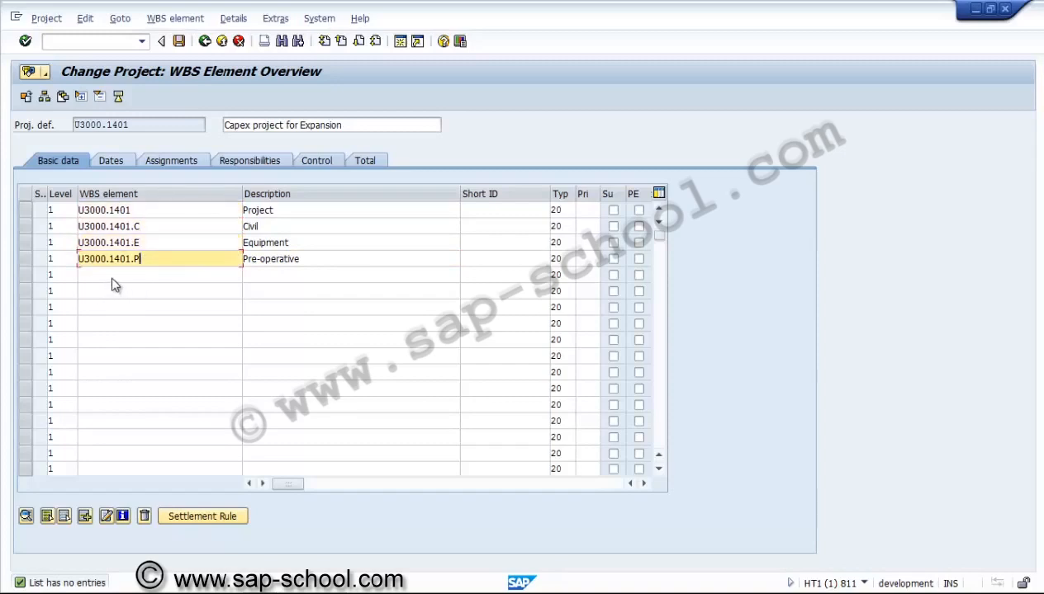
Set the Civil, Equipment and Pre-operative WBS elements to level 2 below the top element and apply the hierarchy
{"action": "key", "text": "Up"}
{"action": "key", "text": "Up"}
{"action": "key", "text": "Left"}
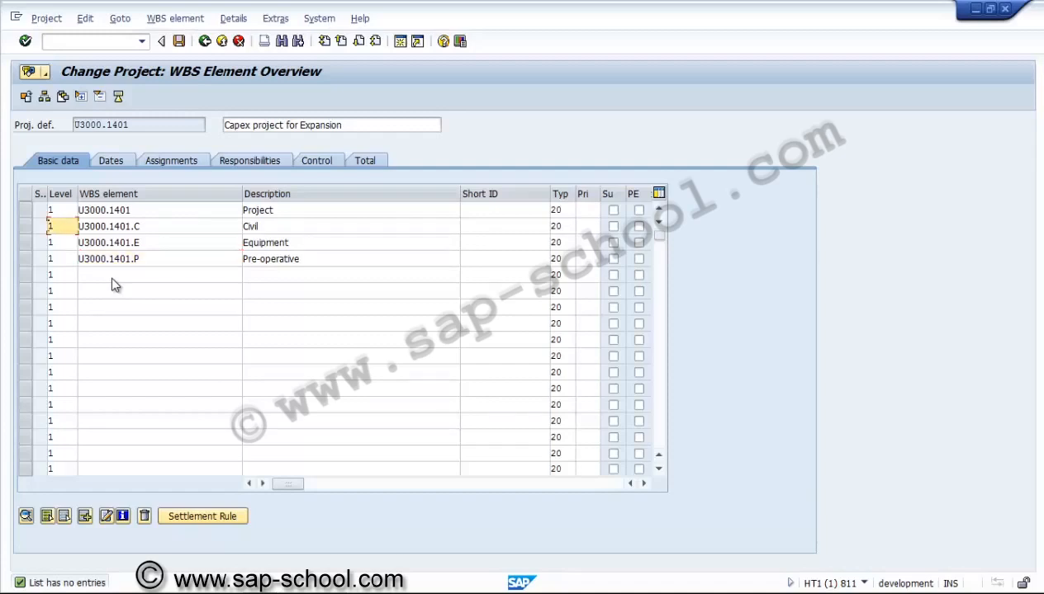
{"action": "type", "text": "2"}
{"action": "key", "text": "Down"}
{"action": "type", "text": "2"}
{"action": "key", "text": "Down"}
{"action": "type", "text": "2"}
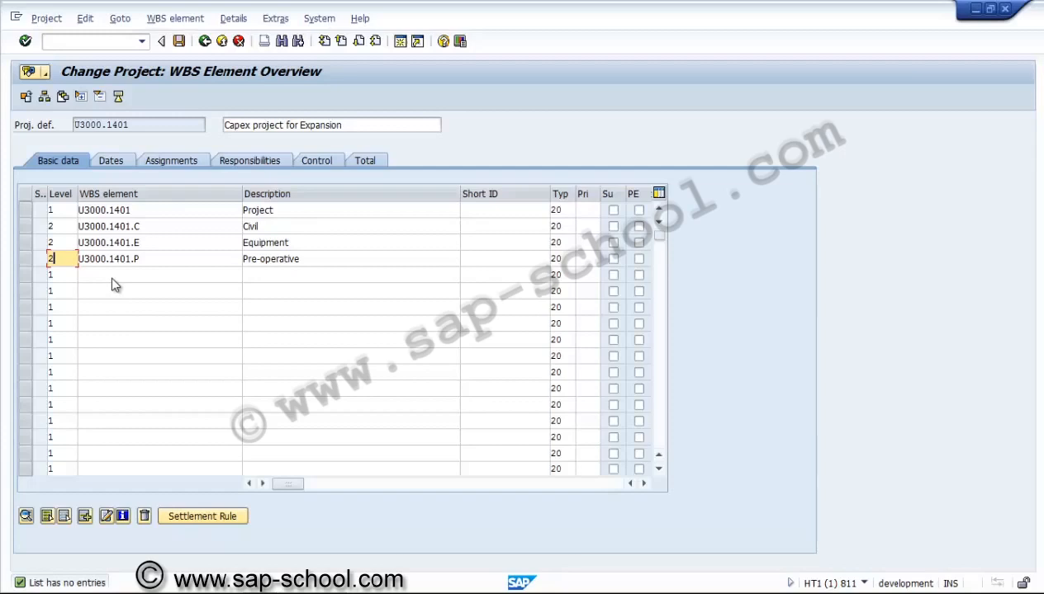
{"action": "key", "text": "Return"}
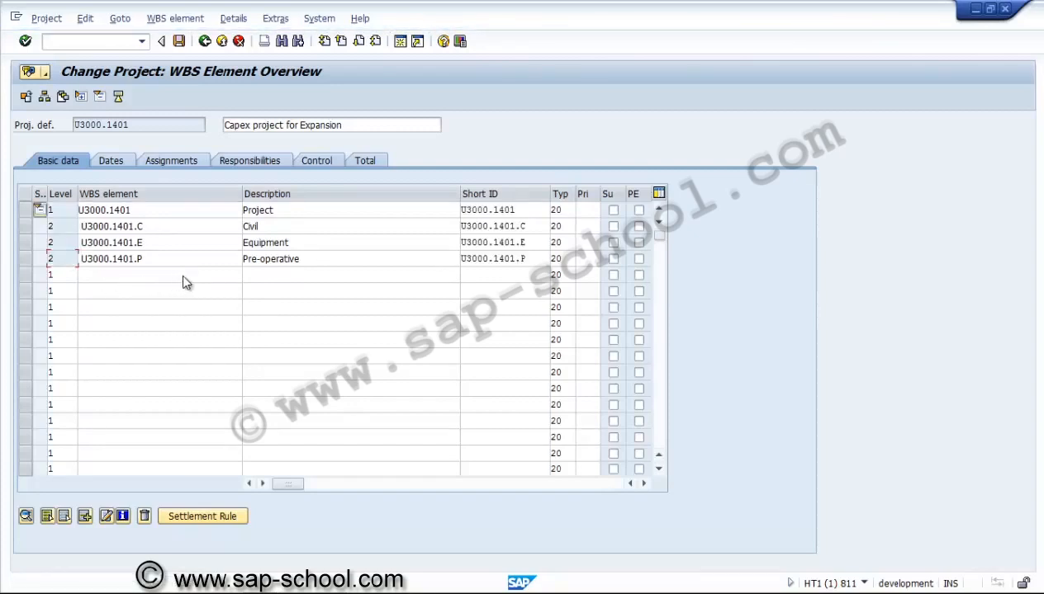
Choose project type 20 Expansion / diversification for U3000.1401 from the list of project types
{"action": "key", "text": "Up"}
{"action": "key", "text": "Up"}
{"action": "key", "text": "Down"}
{"action": "scroll", "coordinate": [181, 340], "scroll_direction": "right", "scroll_amount": 1}
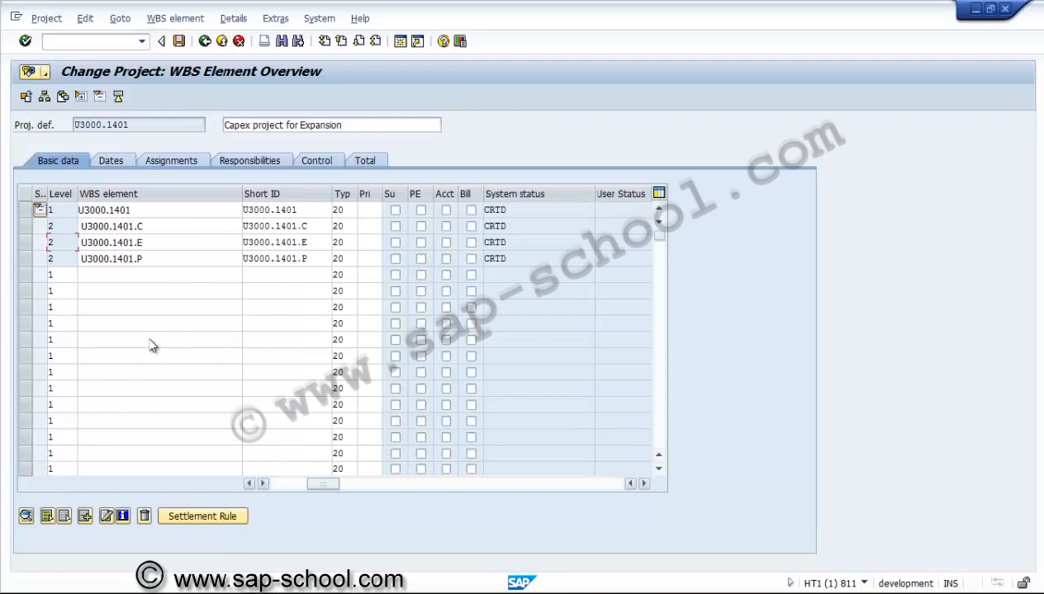
{"action": "scroll", "coordinate": [146, 330], "scroll_direction": "right", "scroll_amount": 1}
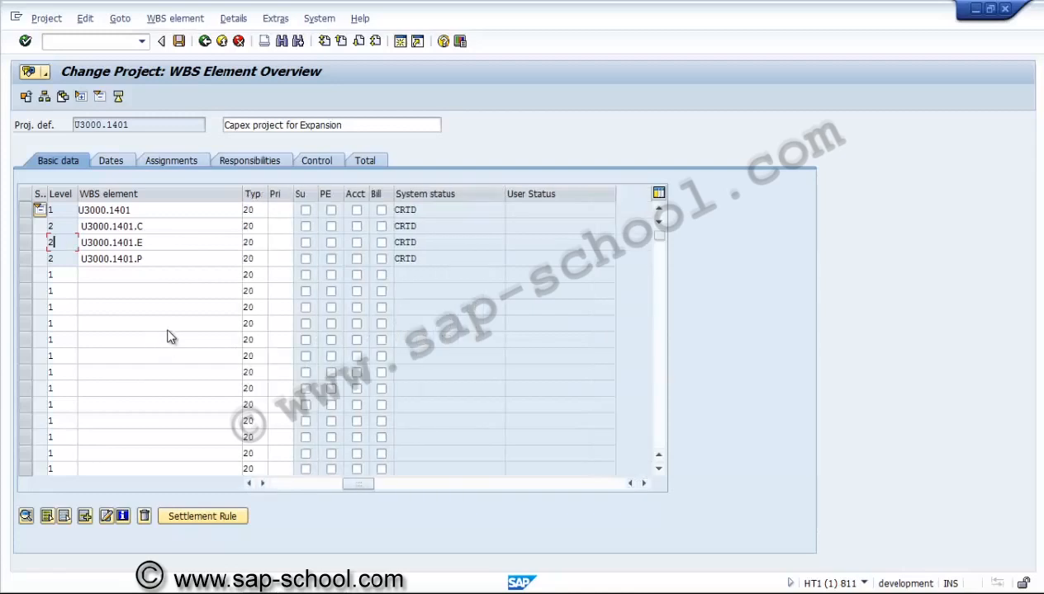
{"action": "left_click", "coordinate": [256, 209]}
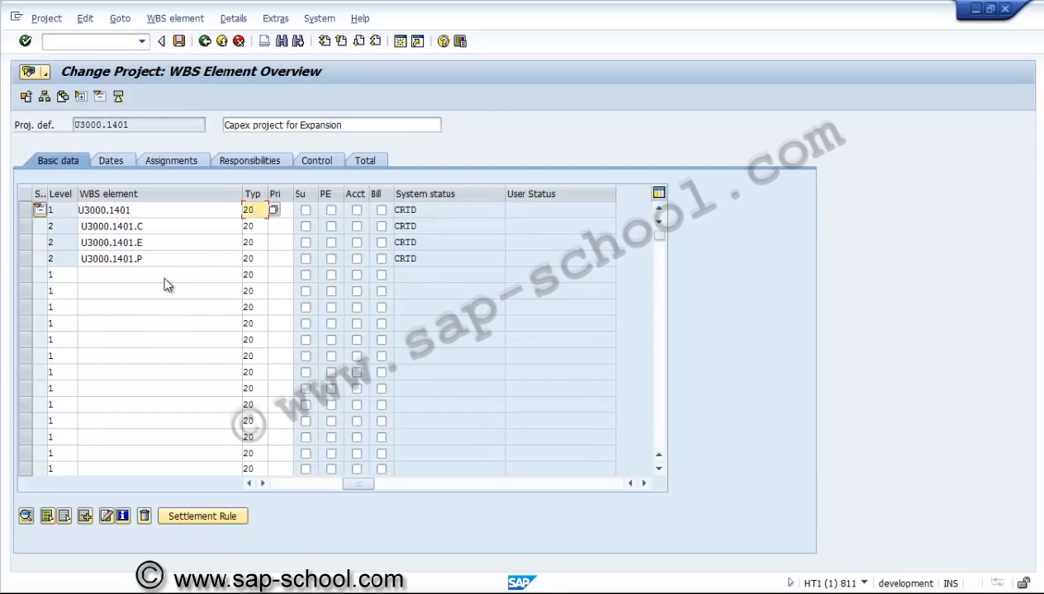
{"action": "key", "text": "Return"}
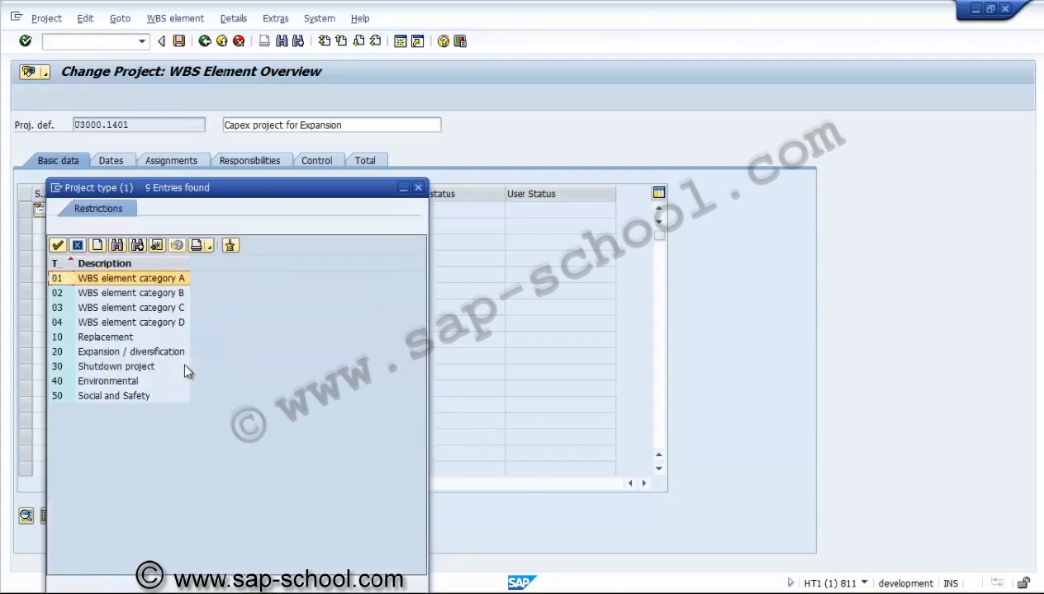
{"action": "key", "text": "Down"}
{"action": "key", "text": "Down"}
{"action": "key", "text": "Down"}
{"action": "key", "text": "Down"}
{"action": "key", "text": "Down"}
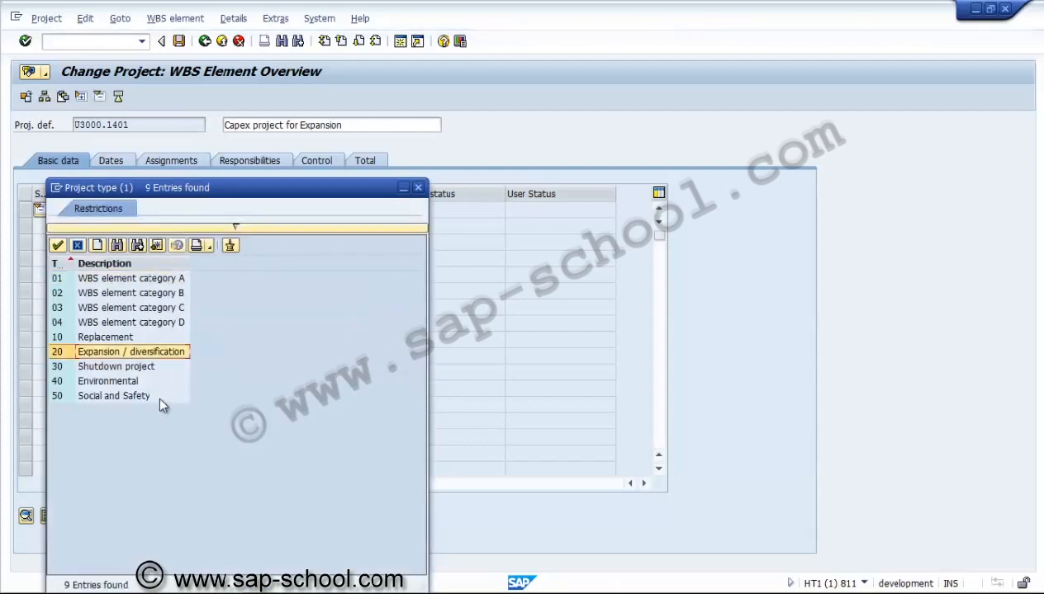
{"action": "key", "text": "Return"}
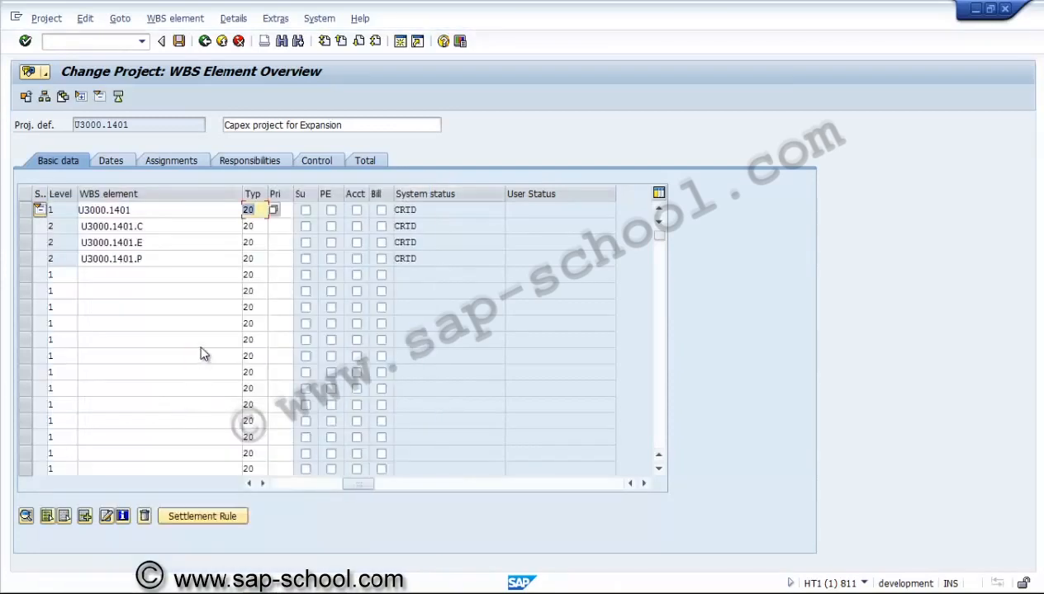
Check the project types of the lower WBS elements and the priorities available for U3000.1401, leaving without a selection
{"action": "key", "text": "Down"}
{"action": "key", "text": "Down"}
{"action": "key", "text": "Down"}
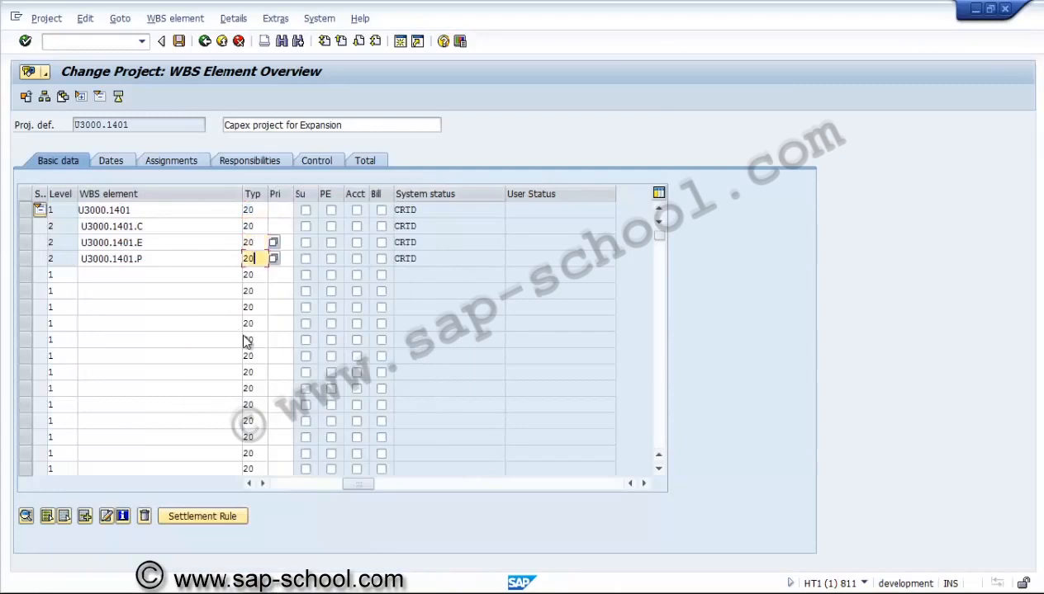
{"action": "key", "text": "Up"}
{"action": "key", "text": "Up"}
{"action": "key", "text": "Up"}
{"action": "key", "text": "Tab"}
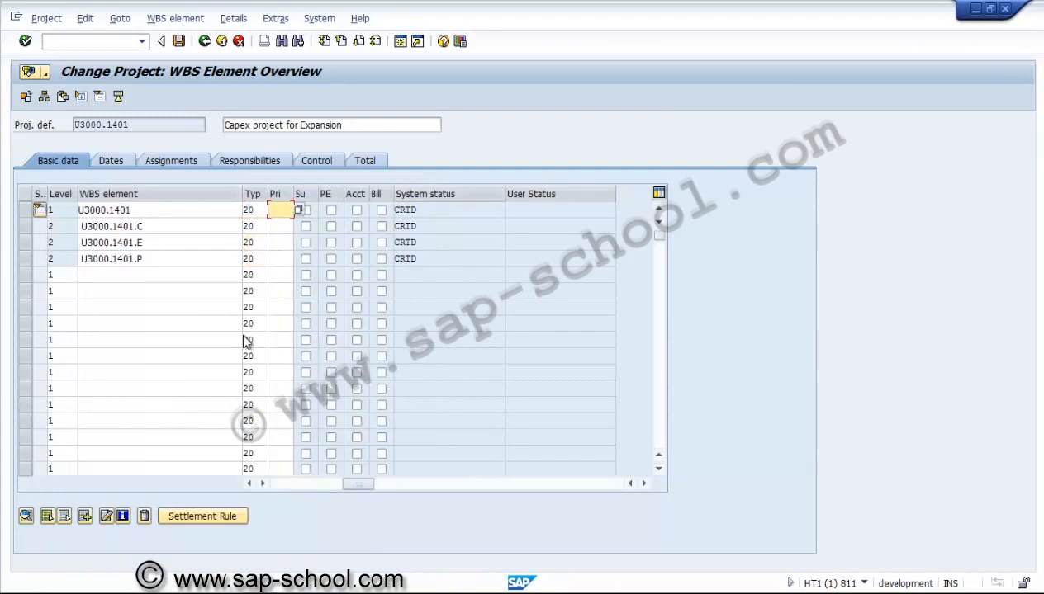
{"action": "key", "text": "Return"}
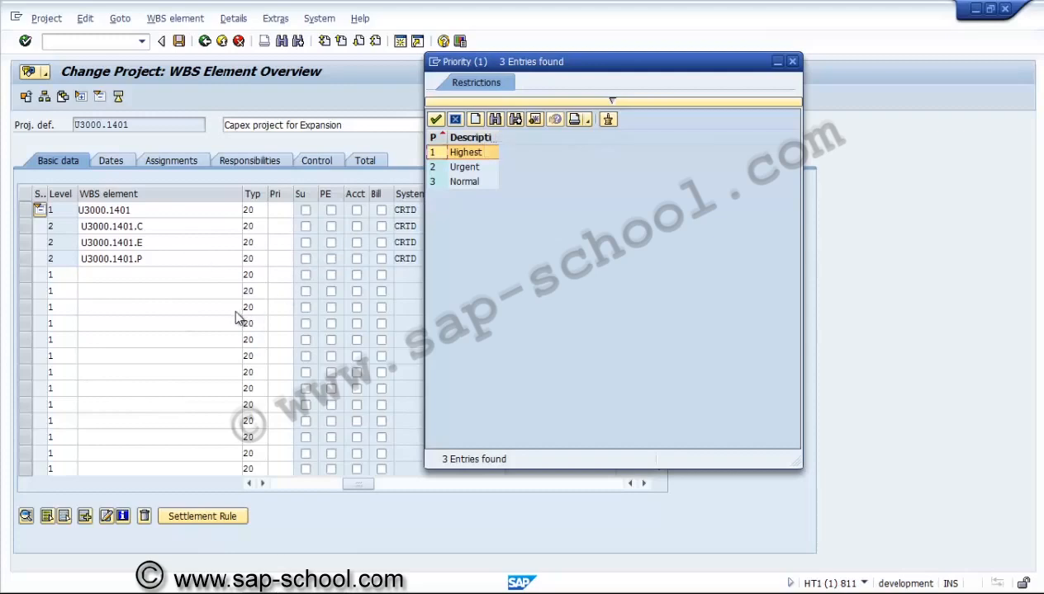
{"action": "key", "text": "Escape"}
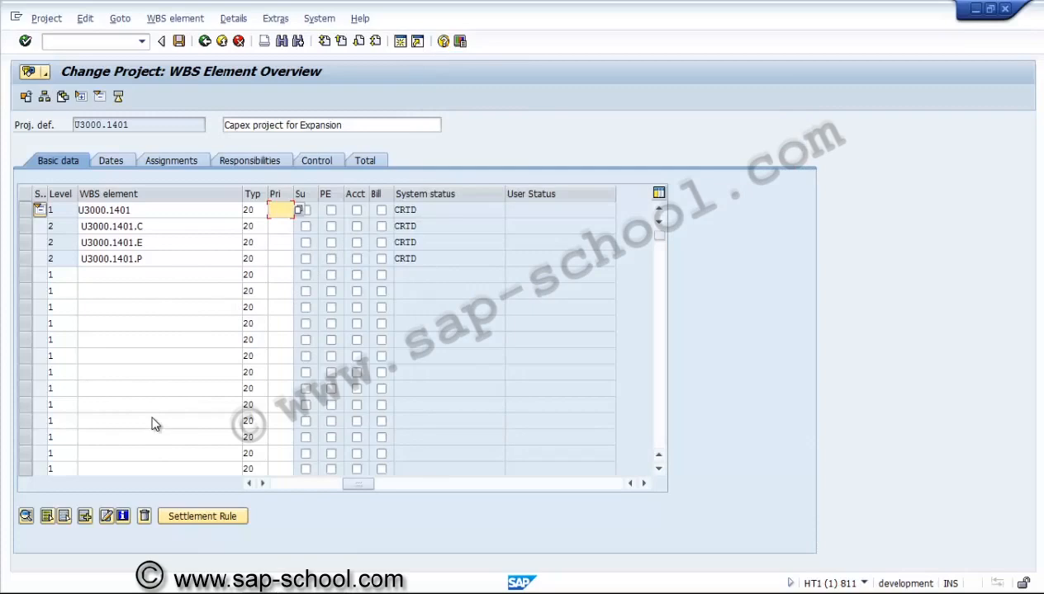
Assign priority 2 Urgent to WBS element U3000.1401.C
{"action": "key", "text": "Down"}
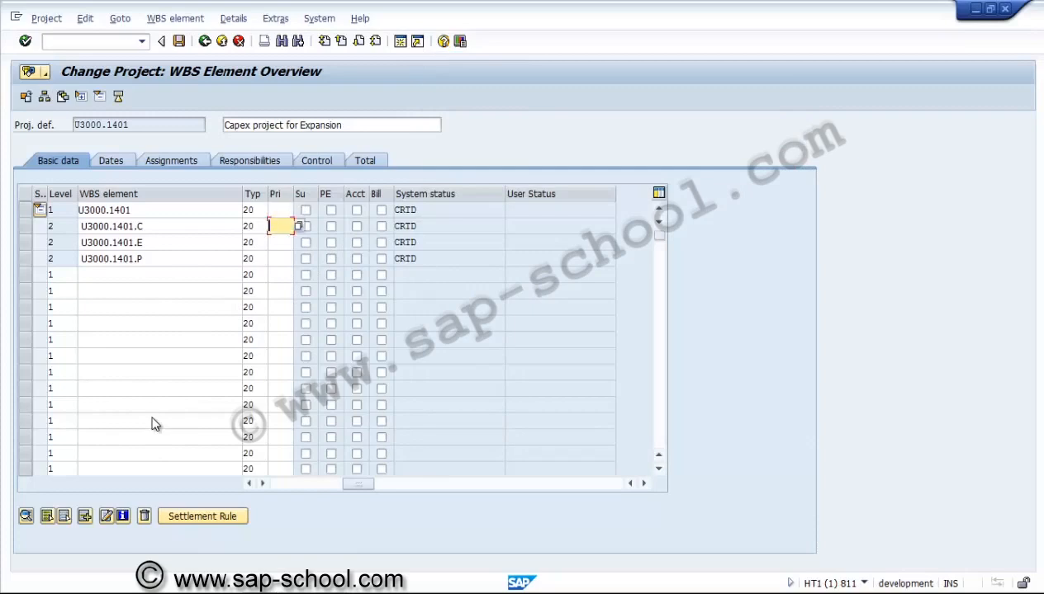
{"action": "key", "text": "F4"}
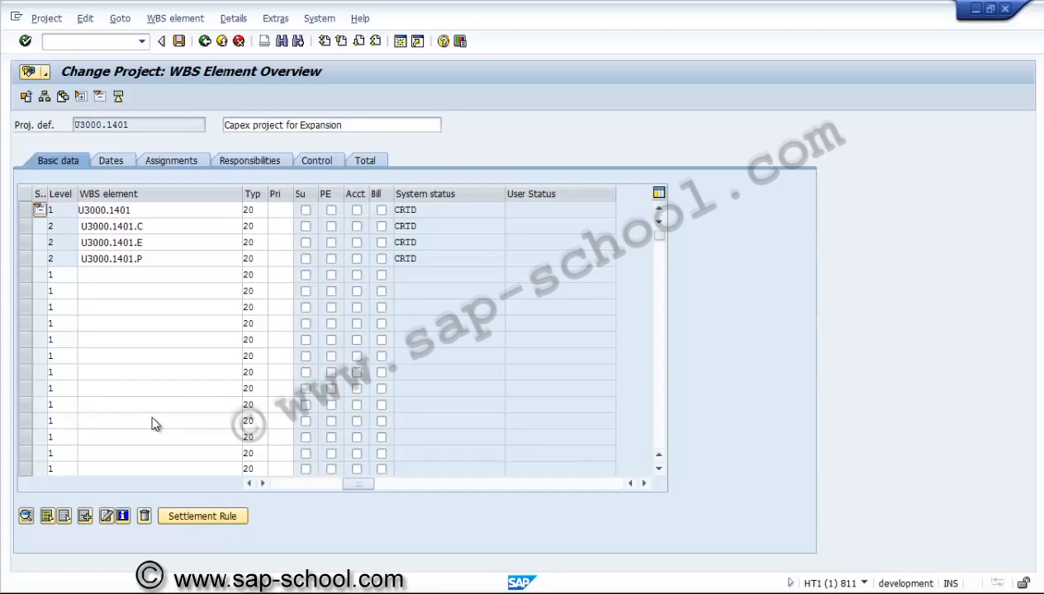
{"action": "key", "text": "Down"}
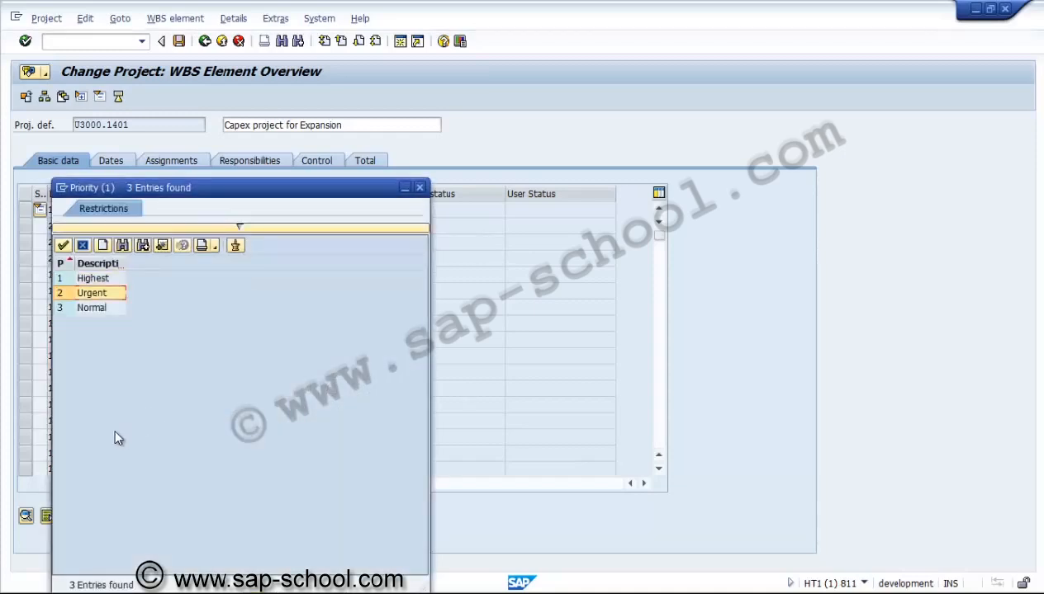
{"action": "key", "text": "Return"}
Assign priority 3 Normal to WBS elements U3000.1401.E and U3000.1401.P
{"action": "key", "text": "Down"}
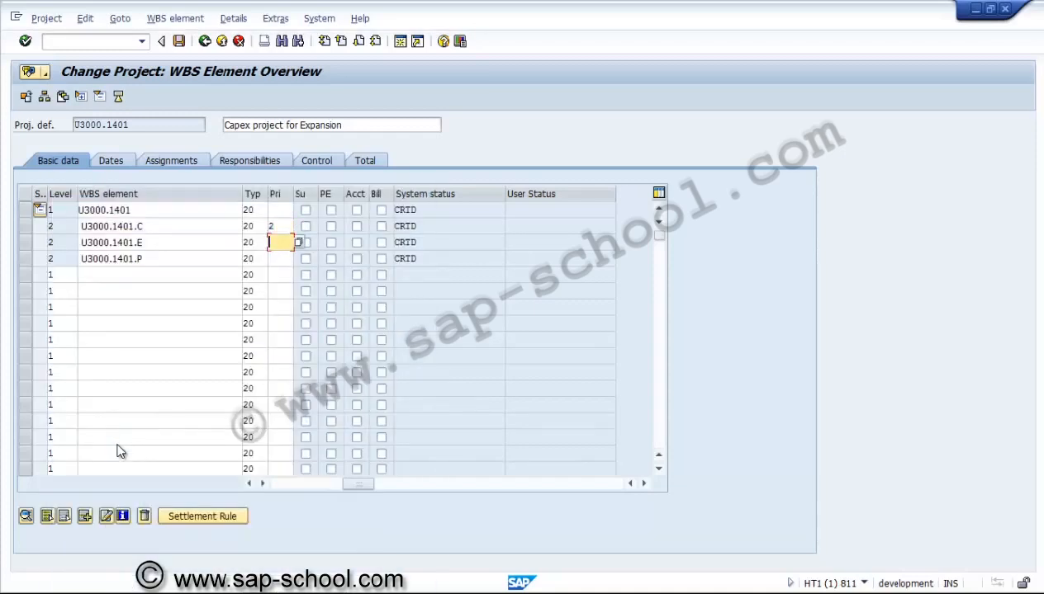
{"action": "key", "text": "F4"}
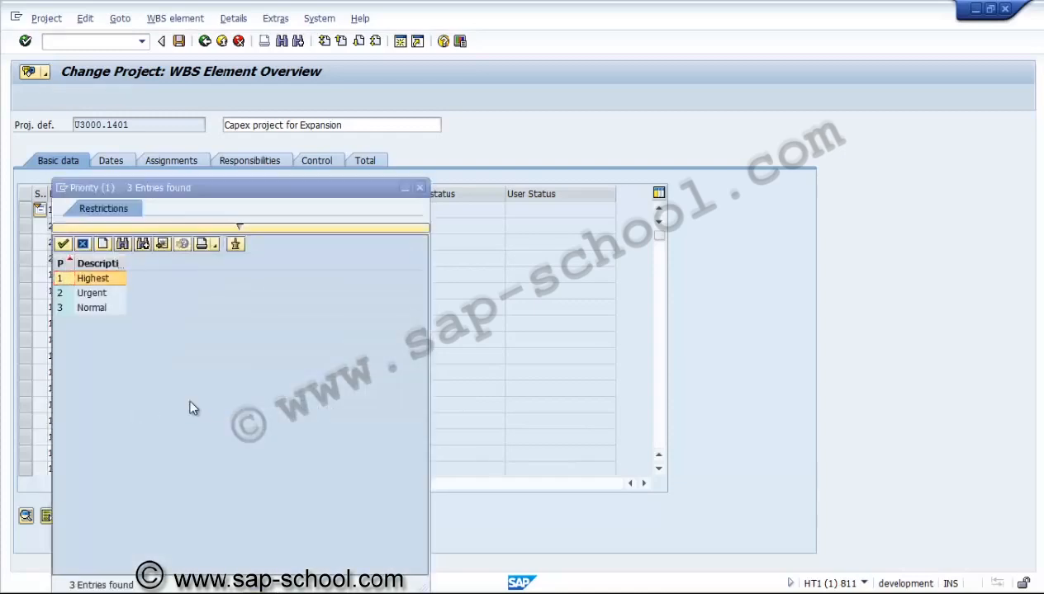
{"action": "key", "text": "Down"}
{"action": "key", "text": "Down"}
{"action": "key", "text": "Return"}
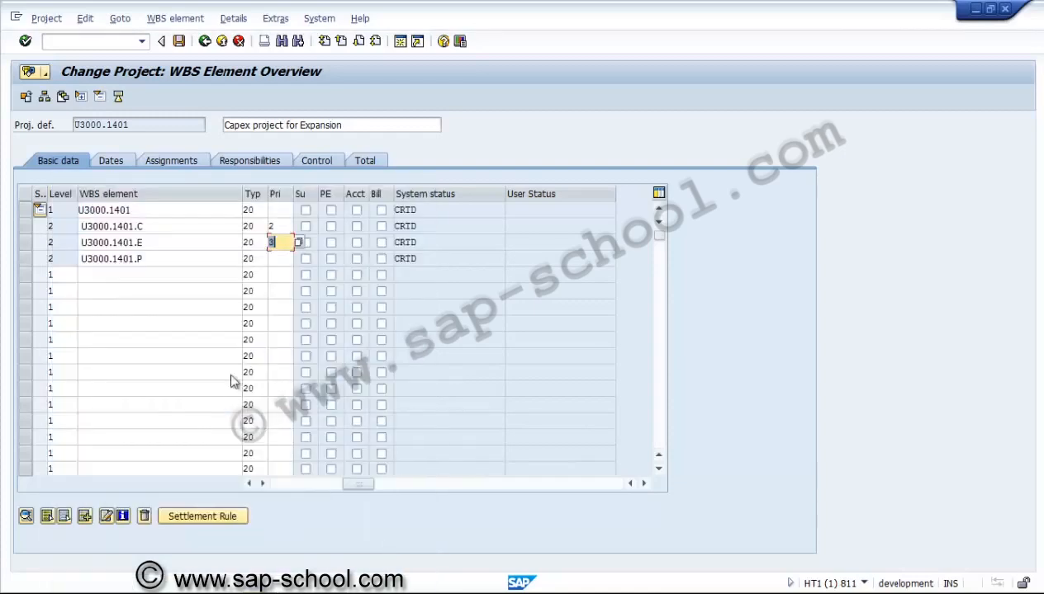
{"action": "key", "text": "Down"}
{"action": "key", "text": "F4"}
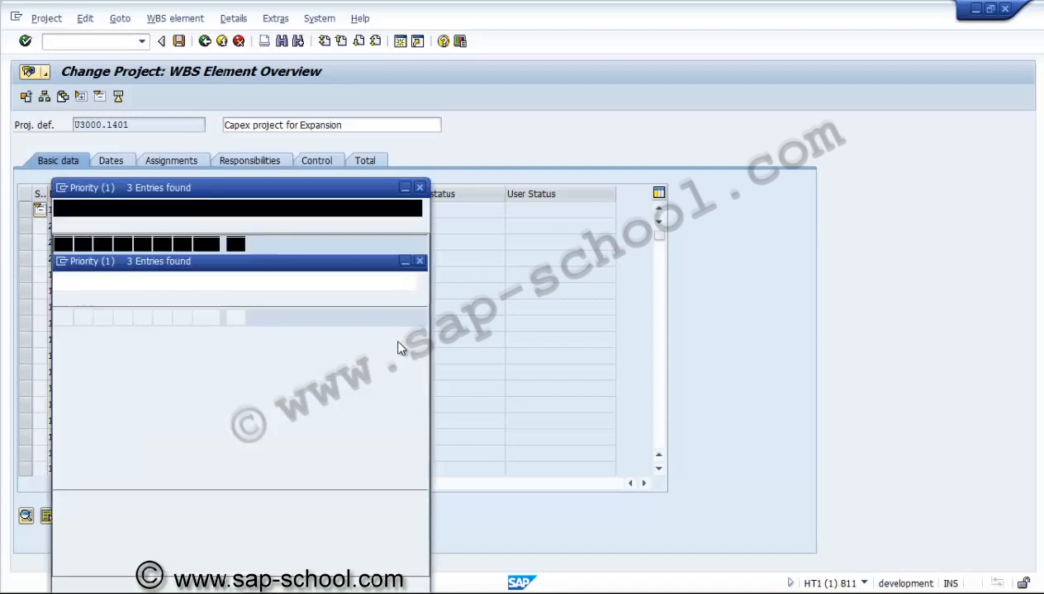
{"action": "key", "text": "Down"}
{"action": "key", "text": "Down"}
{"action": "key", "text": "Return"}
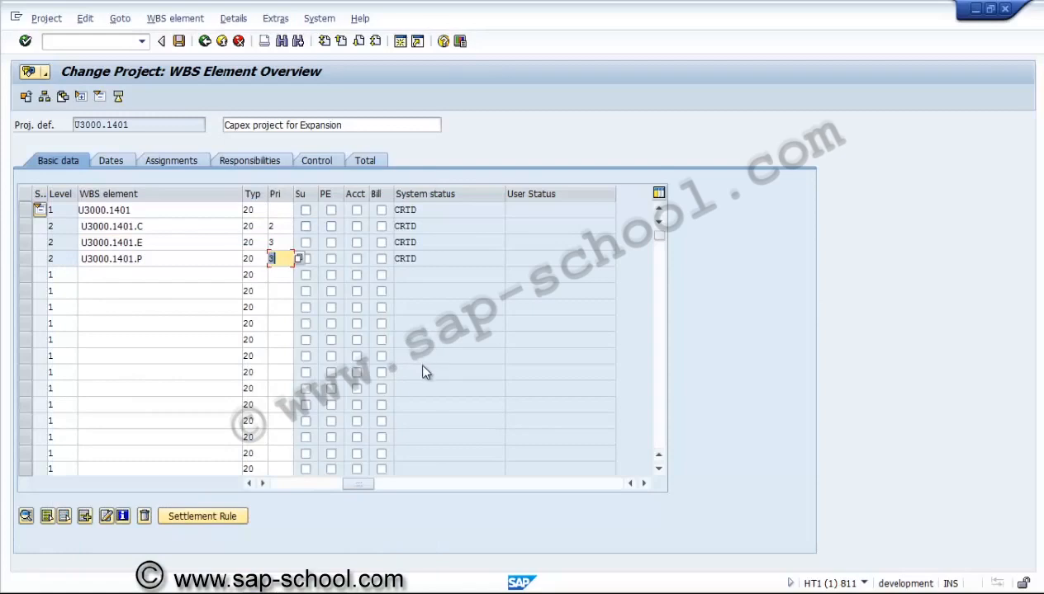
Set the Su indicator for WBS elements U3000.1401.C, U3000.1401.E and U3000.1401.P
{"action": "key", "text": "Up"}
{"action": "key", "text": "Up"}
{"action": "key", "text": "Tab"}
{"action": "key", "text": "space"}
{"action": "key", "text": "Down"}
{"action": "key", "text": "space"}
{"action": "key", "text": "Down"}
{"action": "key", "text": "space"}
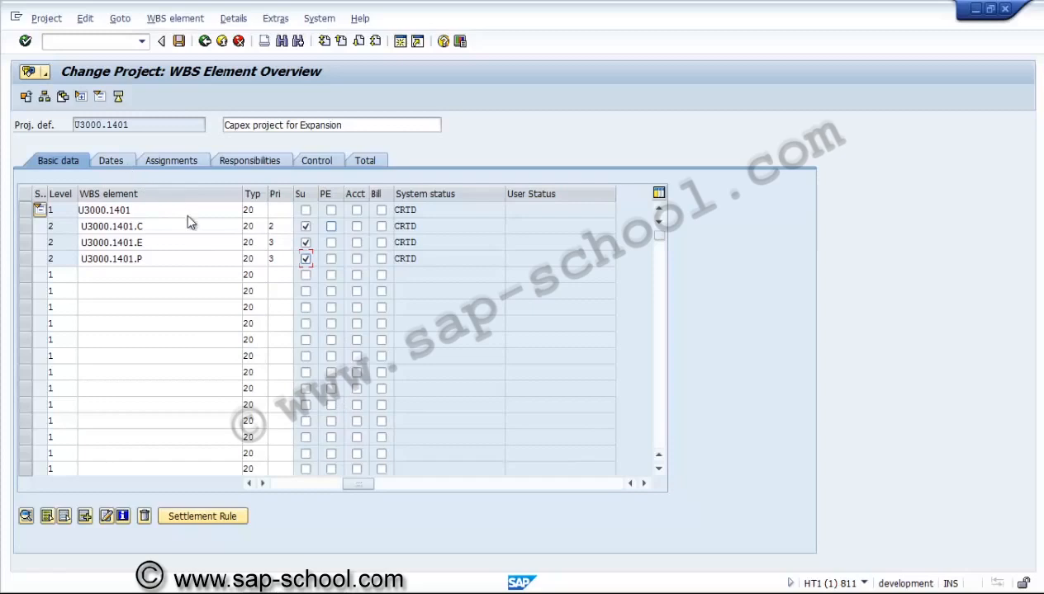
Set the planning element (PE) indicator for all four WBS elements
{"action": "key", "text": "Right"}
{"action": "key", "text": "Up"}
{"action": "key", "text": "Up"}
{"action": "key", "text": "Up"}
{"action": "key", "text": "space"}
{"action": "key", "text": "Down"}
{"action": "key", "text": "space"}
{"action": "key", "text": "Down"}
{"action": "key", "text": "space"}
{"action": "key", "text": "Down"}
{"action": "key", "text": "space"}
Set the account assignment (Acct) indicator for U3000.1401.C, U3000.1401.E and U3000.1401.P, and apply the entries
{"action": "key", "text": "Tab"}
{"action": "key", "text": "Up"}
{"action": "key", "text": "Up"}
{"action": "key", "text": "space"}
{"action": "key", "text": "Down"}
{"action": "key", "text": "space"}
{"action": "key", "text": "Down"}
{"action": "key", "text": "space"}
{"action": "key", "text": "Return"}
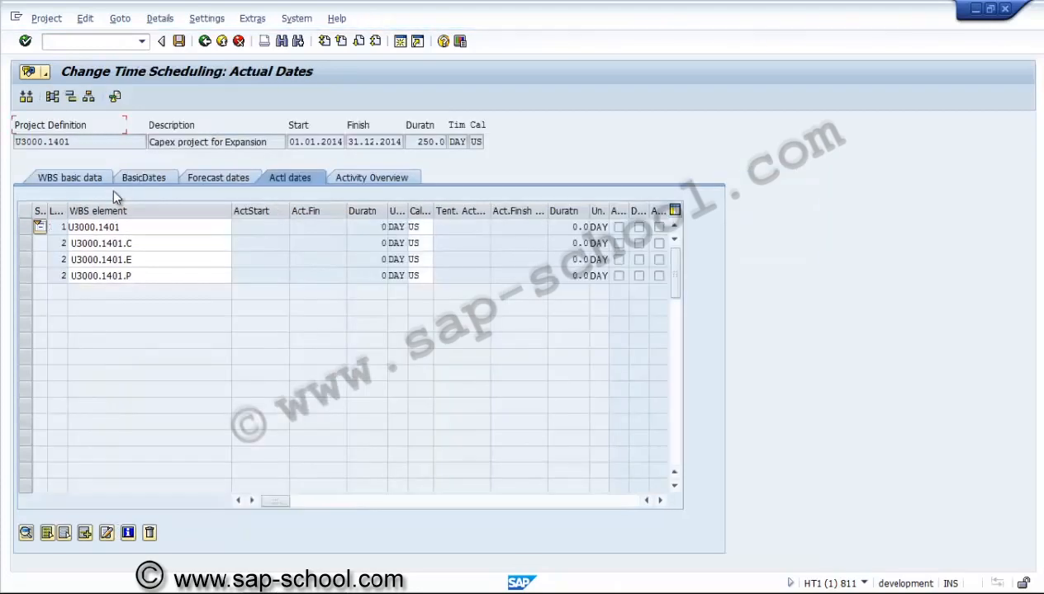
Examine the actual, basic and forecast date tables for the project's WBS elements
{"action": "key", "text": "F3"}
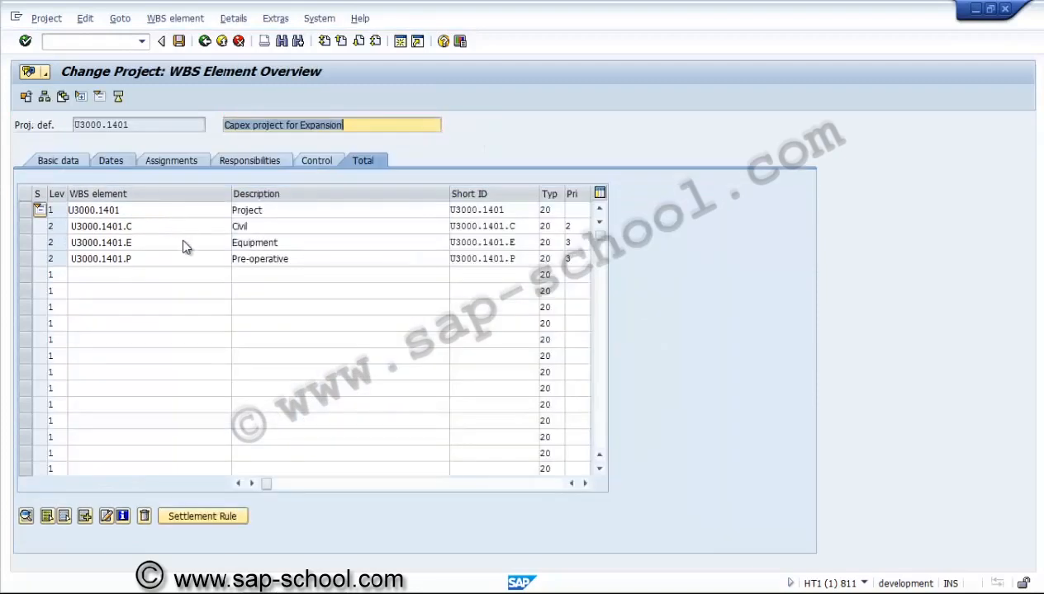
{"action": "key", "text": "F3"}
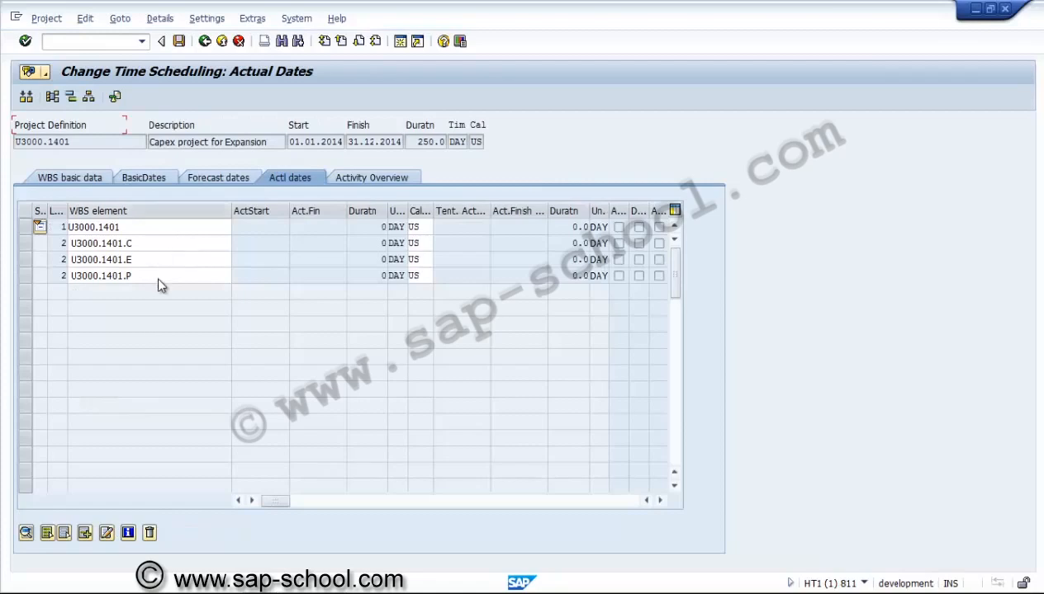
{"action": "left_click", "coordinate": [163, 173]}
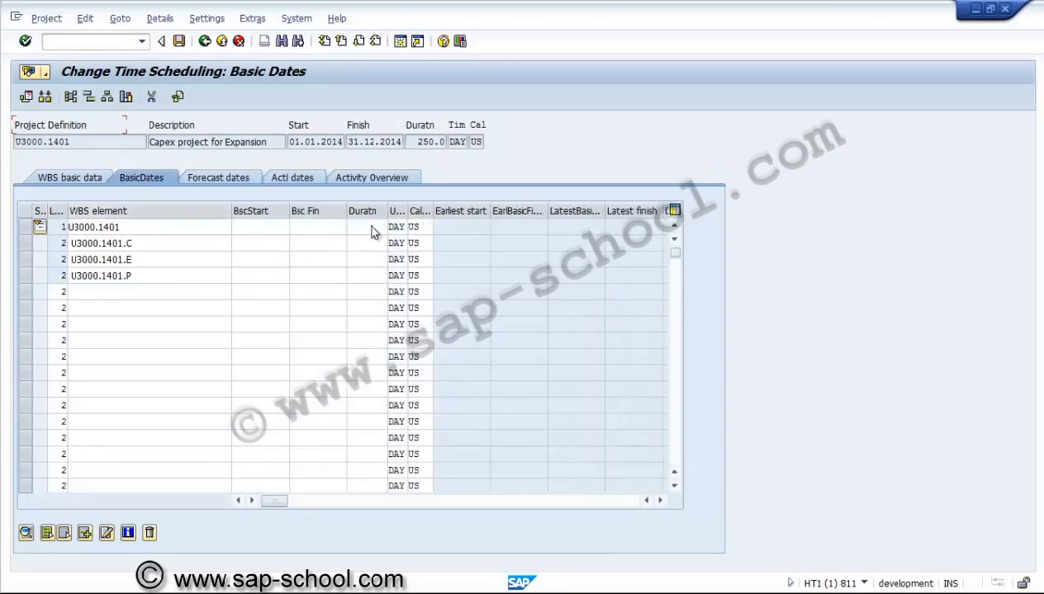
{"action": "key", "text": "Tab"}
{"action": "key", "text": "Tab"}
{"action": "key", "text": "Tab"}
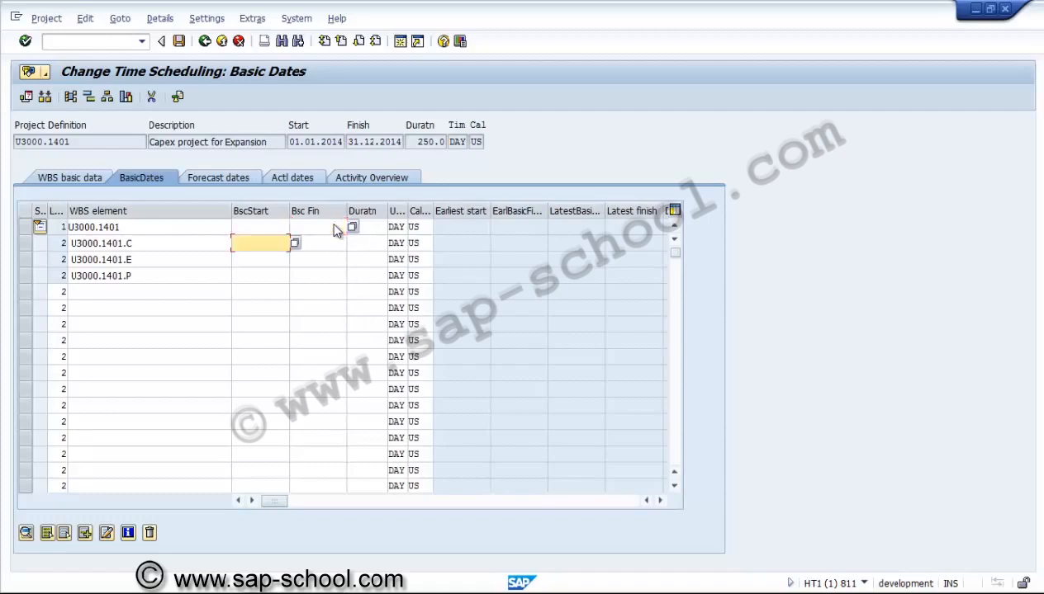
{"action": "key", "text": "Down"}
{"action": "key", "text": "Down"}
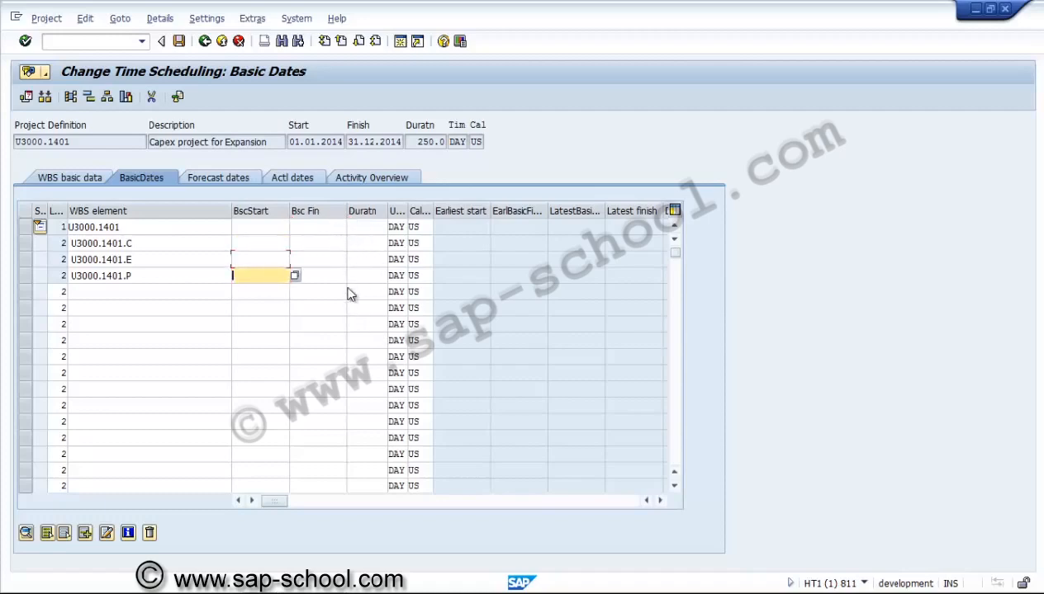
{"action": "key", "text": "Up"}
{"action": "left_click", "coordinate": [244, 177]}
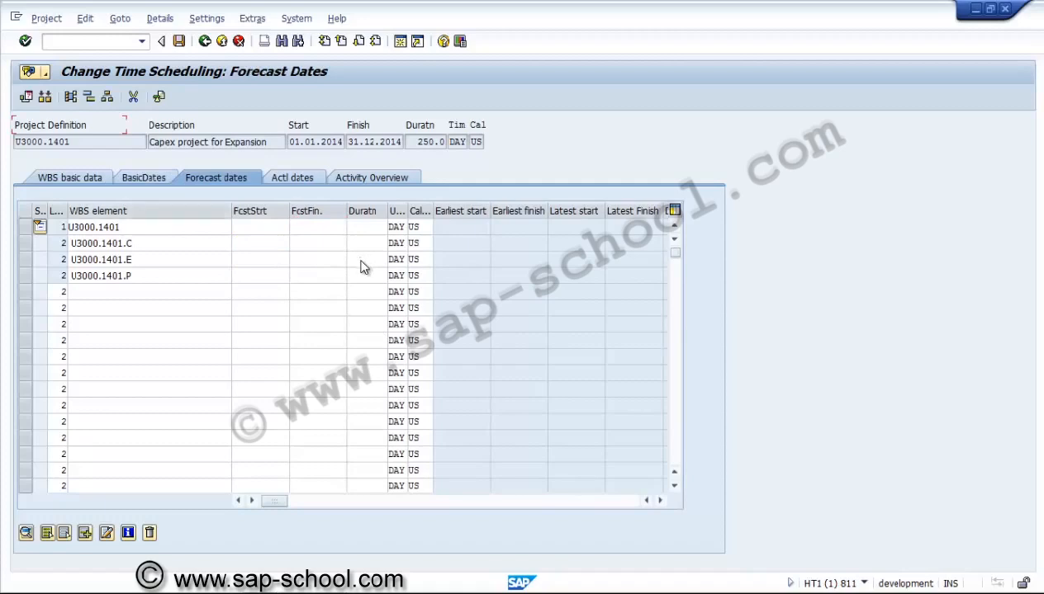
{"action": "left_click", "coordinate": [327, 142]}
{"action": "key", "text": "Tab"}
{"action": "key", "text": "Tab"}
{"action": "key", "text": "Tab"}
{"action": "left_click", "coordinate": [164, 173]}
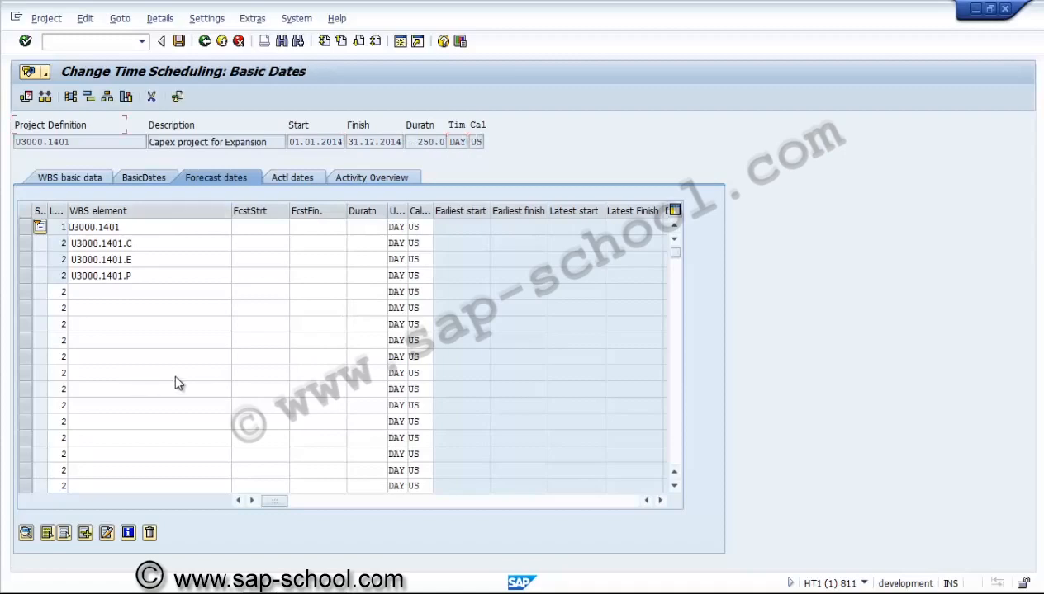
{"action": "key", "text": "ctrl+Page_Down"}
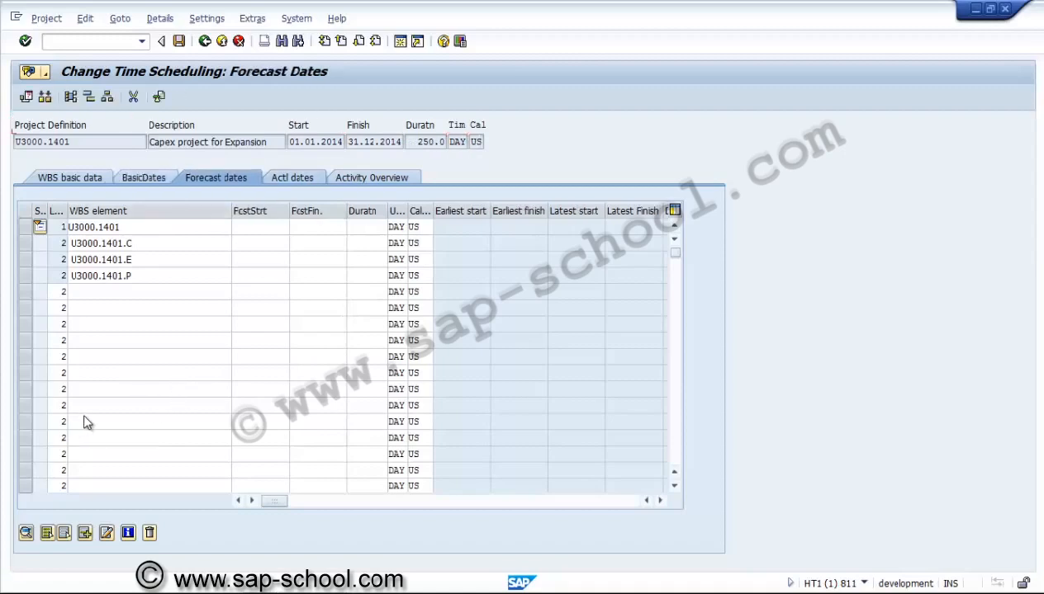
{"action": "key", "text": "ctrl+Page_Down"}
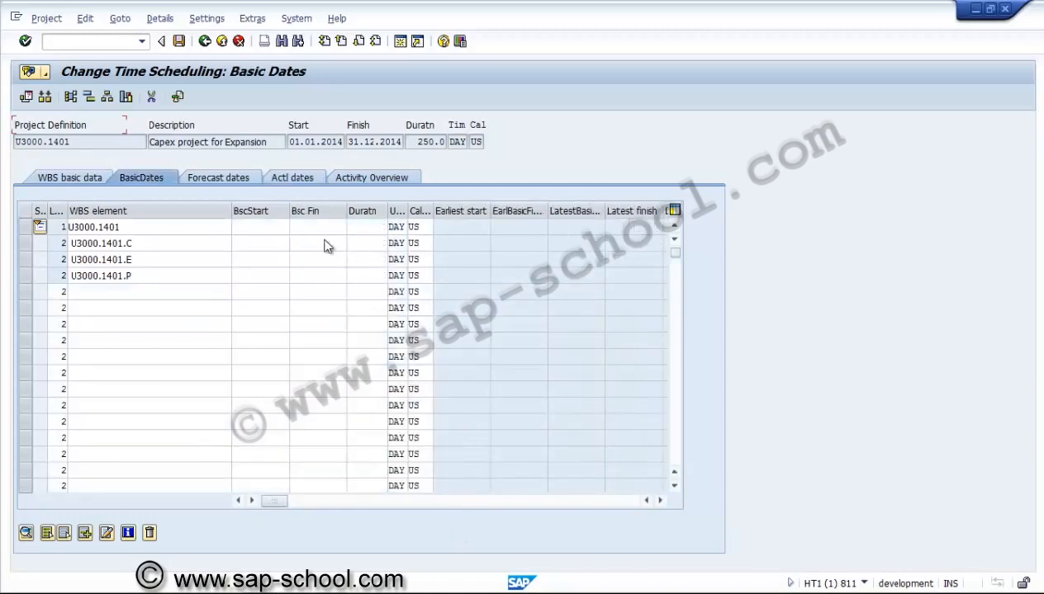
Set the basic start to 01.01.2014 and basic finish to 30.09.2014 for WBS element U3000.1401.C
{"action": "left_click", "coordinate": [263, 243]}
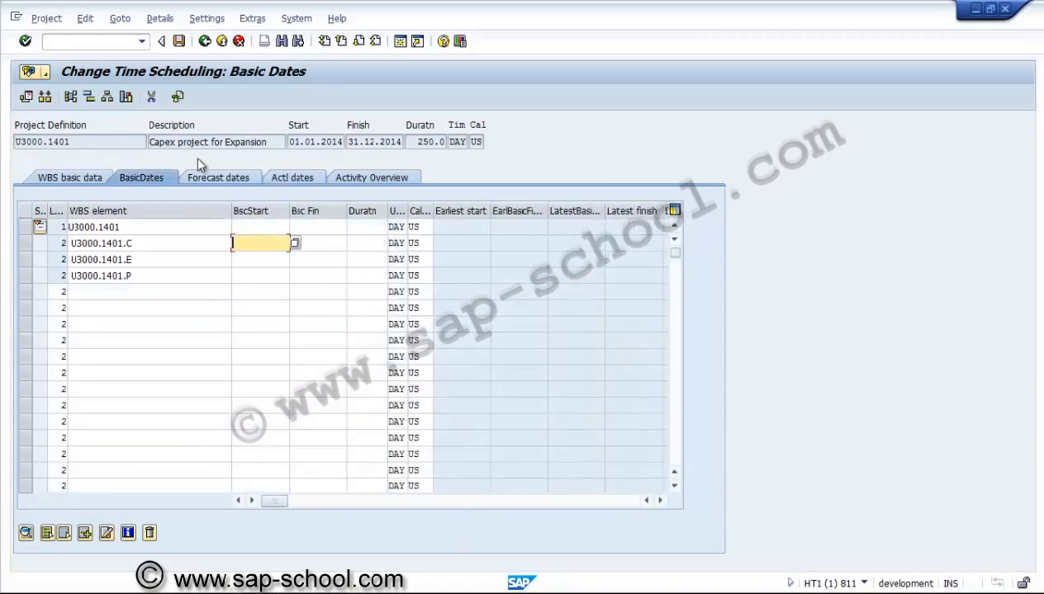
{"action": "type", "text": "01.01.2014"}
{"action": "key", "text": "Tab"}
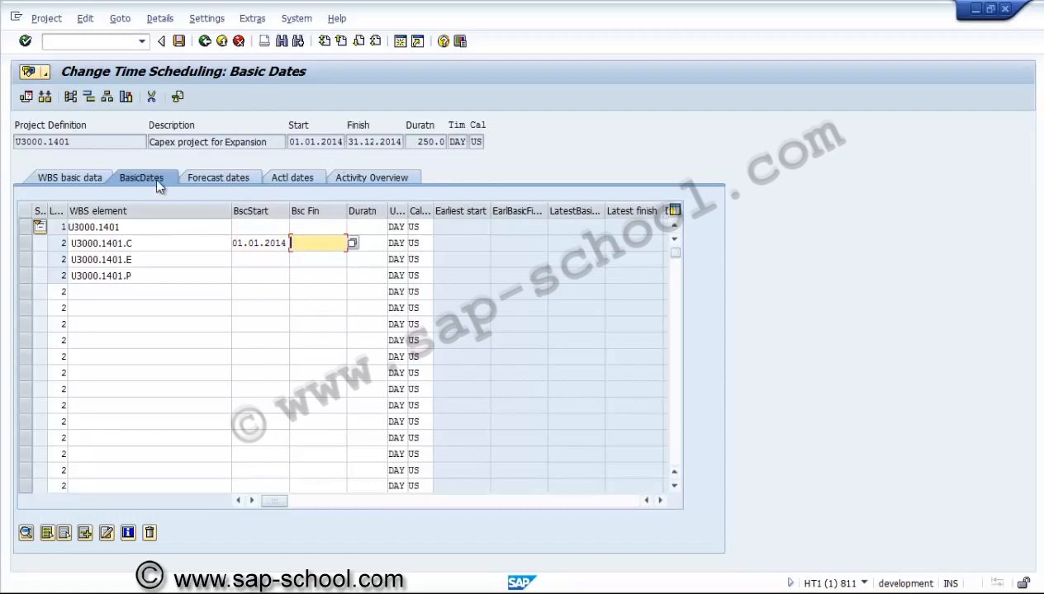
{"action": "type", "text": "30.09.2014"}
{"action": "key", "text": "Tab"}
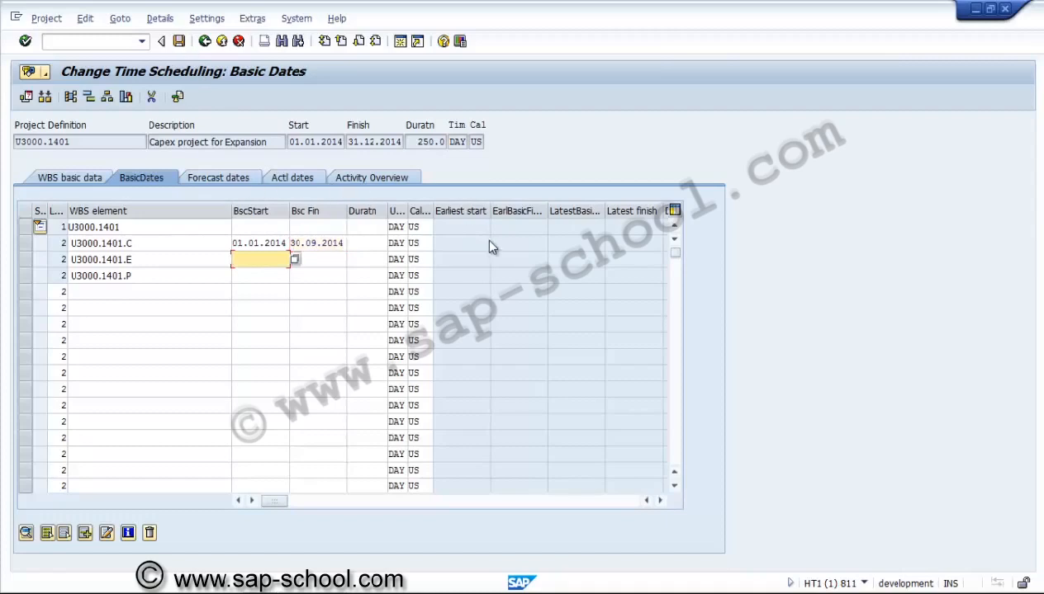
Enter basic start 01.04.2014 and basic finish 30.11.2014 for WBS element U3000.1401.E
{"action": "type", "text": "01.04.2014"}
{"action": "key", "text": "Tab"}
{"action": "type", "text": "3"}
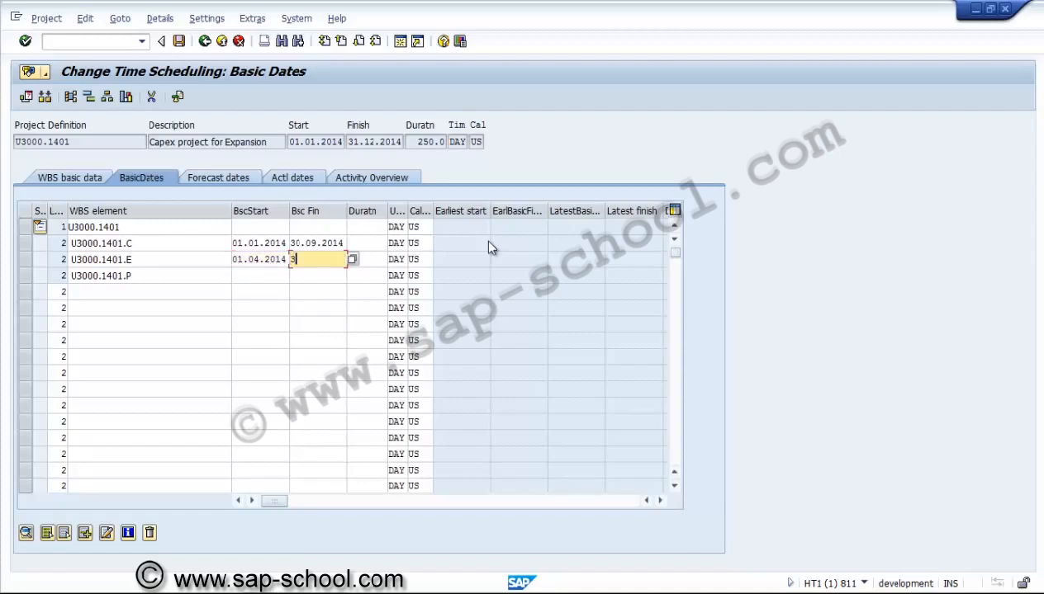
{"action": "type", "text": "0.11.2014"}
{"action": "key", "text": "Tab"}
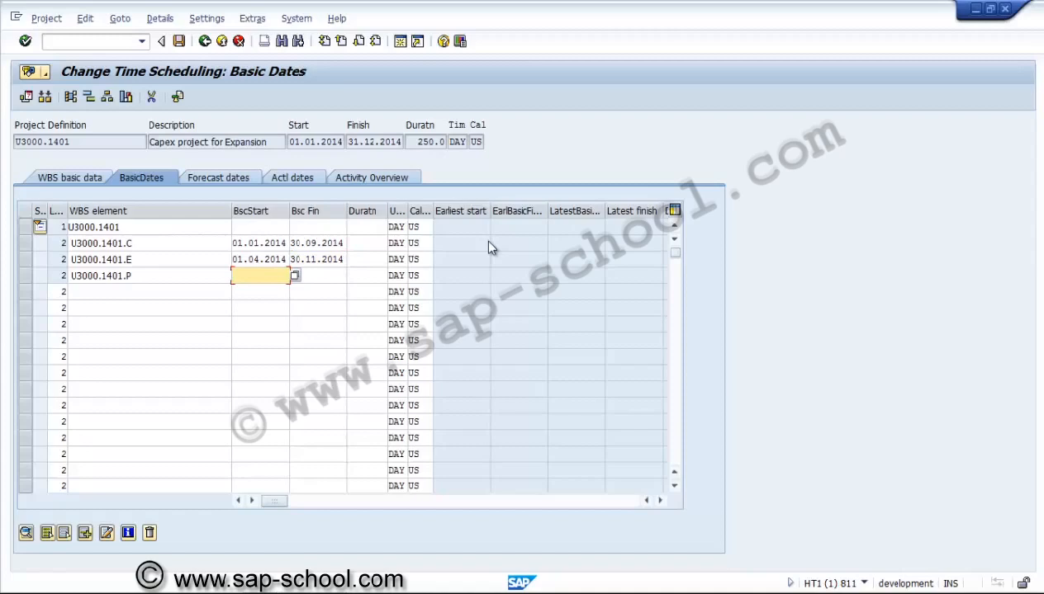
Enter basic dates 01.01.2014 to 31.12.2014 for WBS element U3000.1401.P and apply the dates of all three level 2 elements
{"action": "type", "text": "01.01.2014"}
{"action": "key", "text": "Tab"}
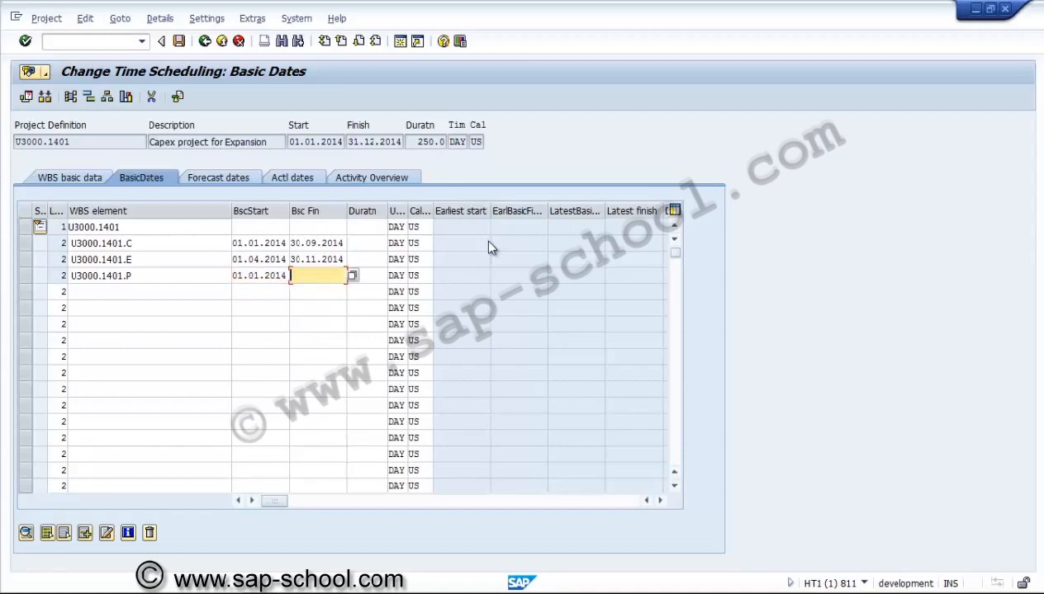
{"action": "type", "text": "15.12.2014"}
{"action": "key", "text": "Home"}
{"action": "key", "text": "Delete"}
{"action": "key", "text": "Delete"}
{"action": "type", "text": "31"}
{"action": "key", "text": "Return"}
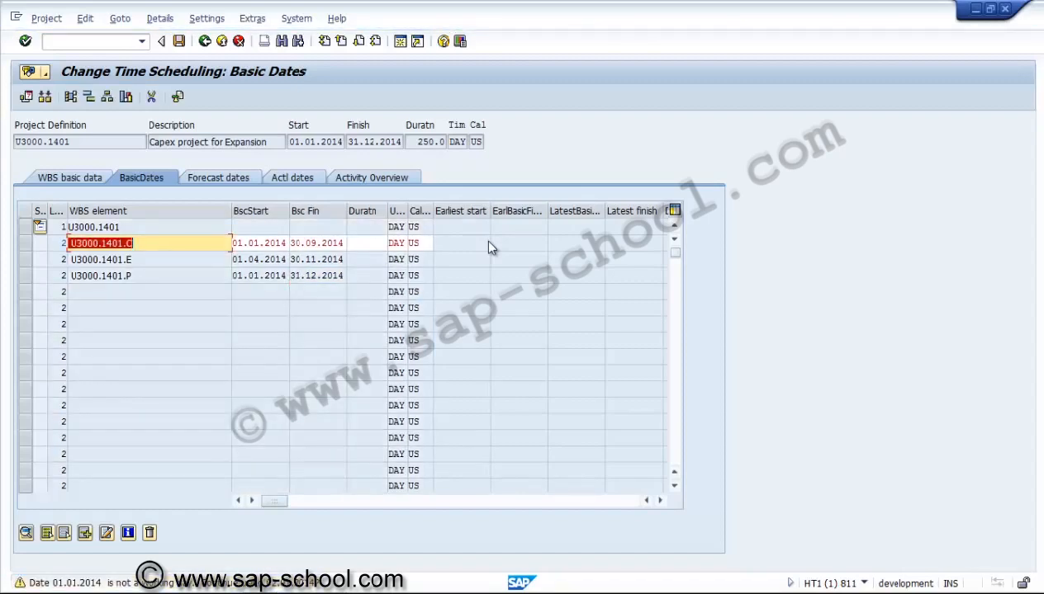
{"action": "key", "text": "Return"}
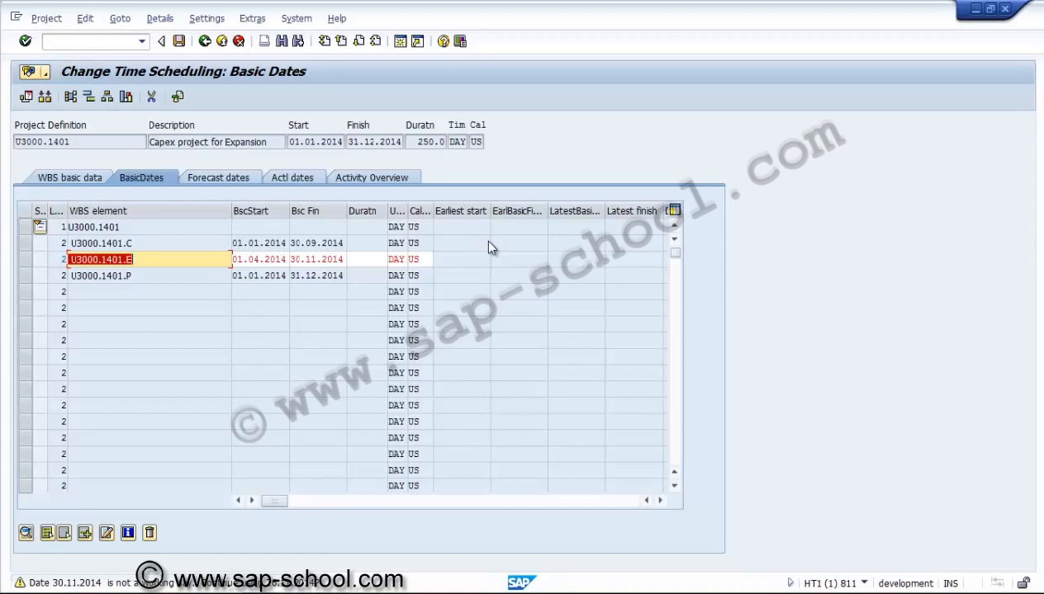
{"action": "key", "text": "Return"}
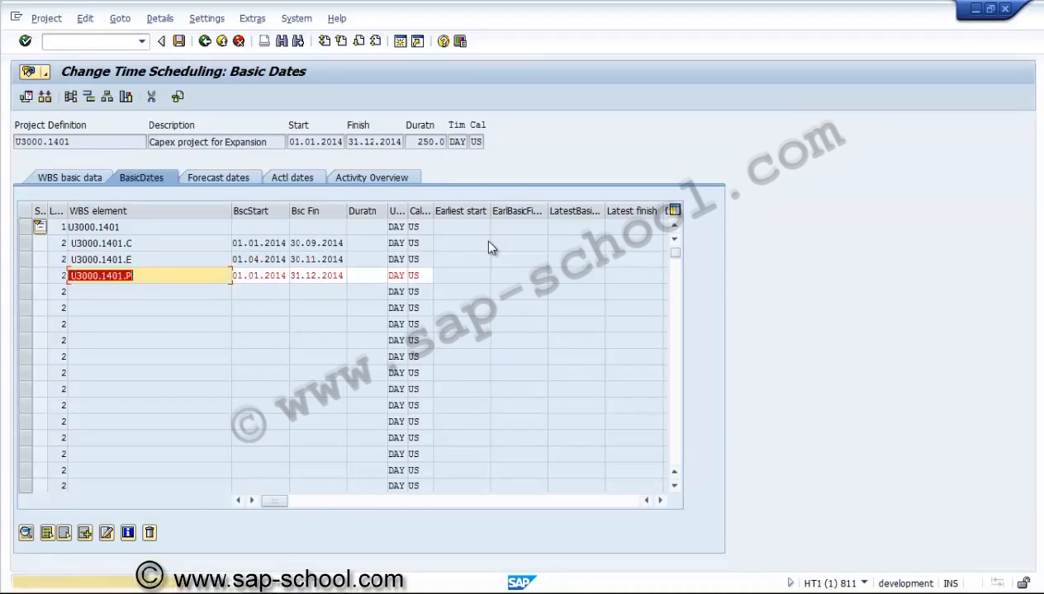
{"action": "key", "text": "Return"}
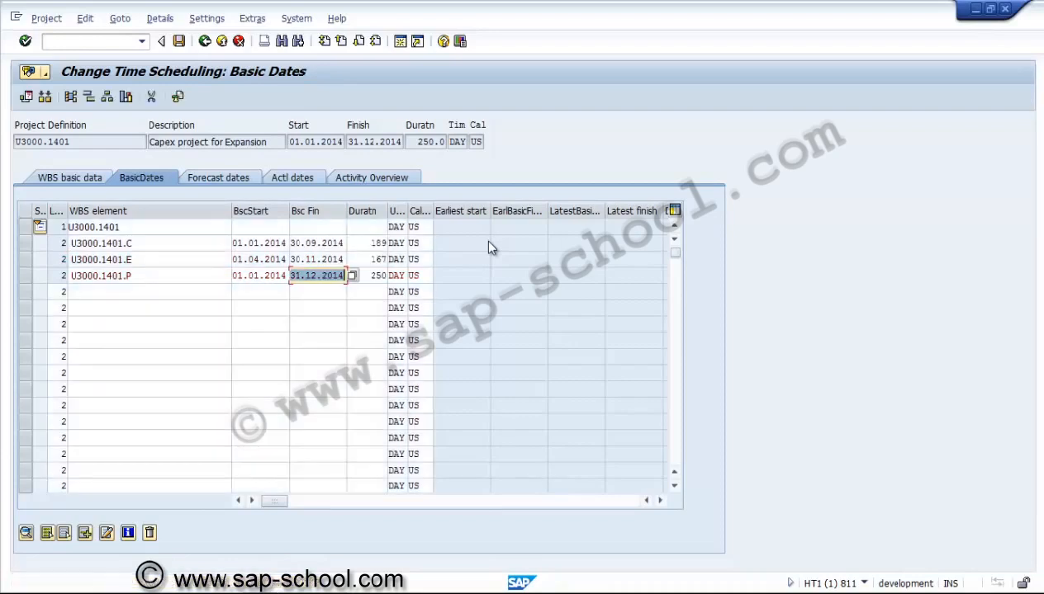
{"action": "key", "text": "Return"}
Set the basic start to 01.01.2014 and basic finish to 31.12.2014 for the top WBS element U3000.1401 and apply them
{"action": "type", "text": "010"}
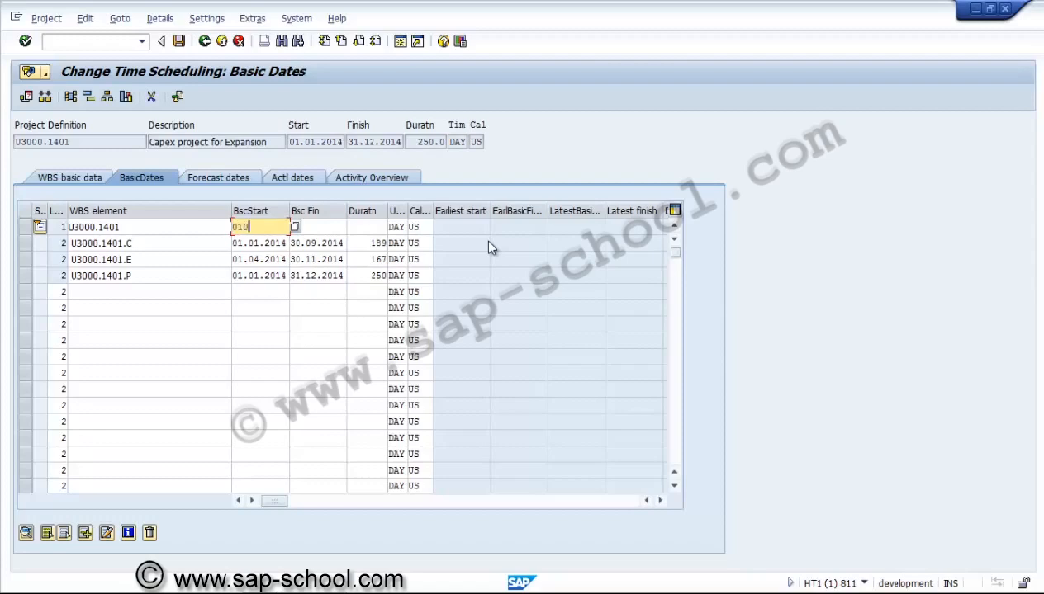
{"action": "type", "text": "12014"}
{"action": "key", "text": "Tab"}
{"action": "type", "text": "312"}
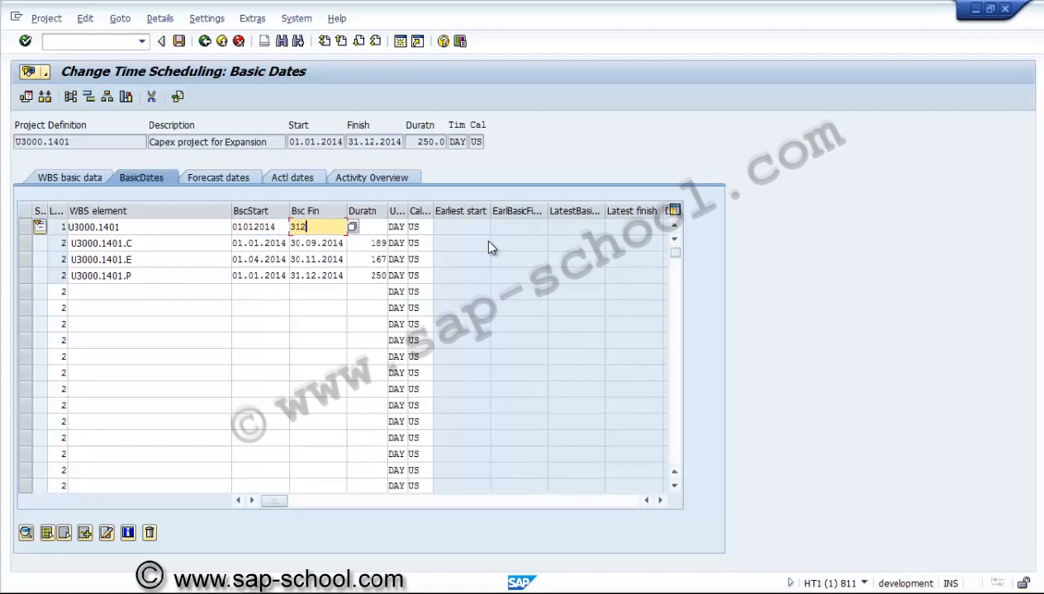
{"action": "key", "text": "BackSpace"}
{"action": "type", "text": "12.2014"}
{"action": "key", "text": "Return"}
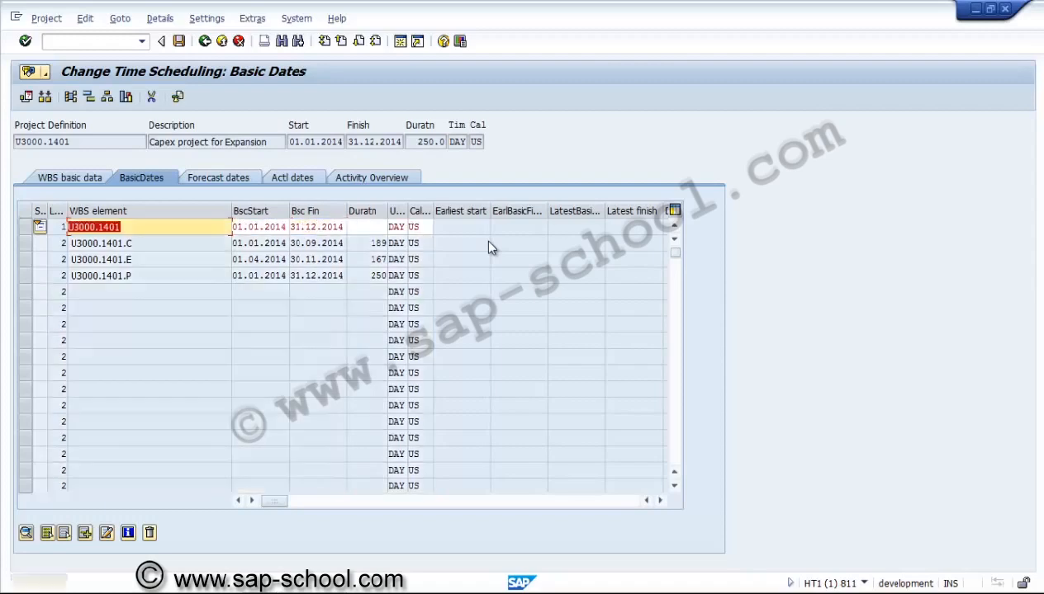
{"action": "key", "text": "Return"}
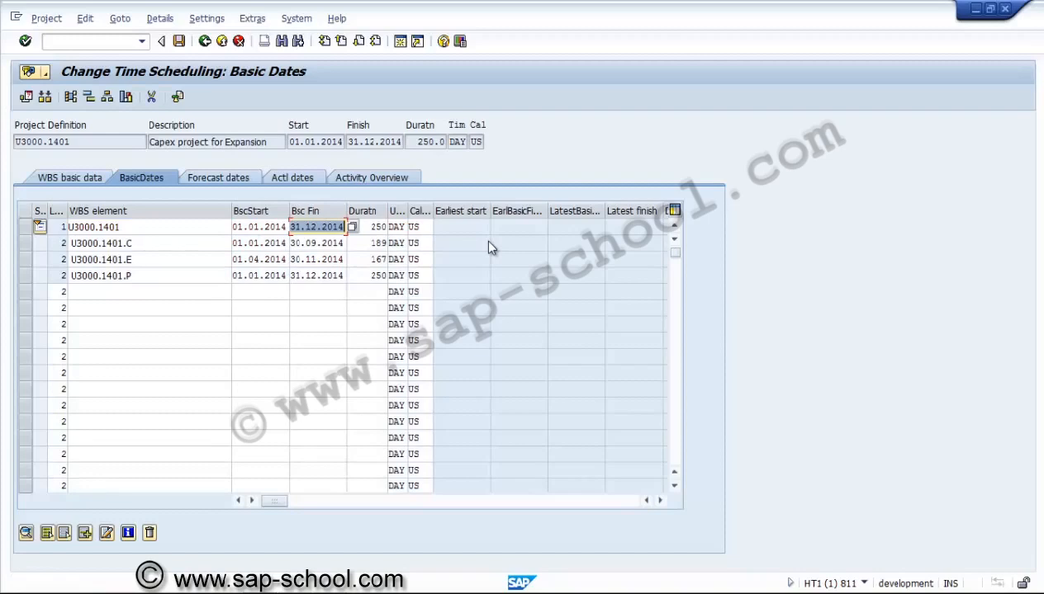
Try to schedule the forecast dates for all four WBS elements, and return to the basic dates
{"action": "key", "text": "ctrl+Page_Down"}
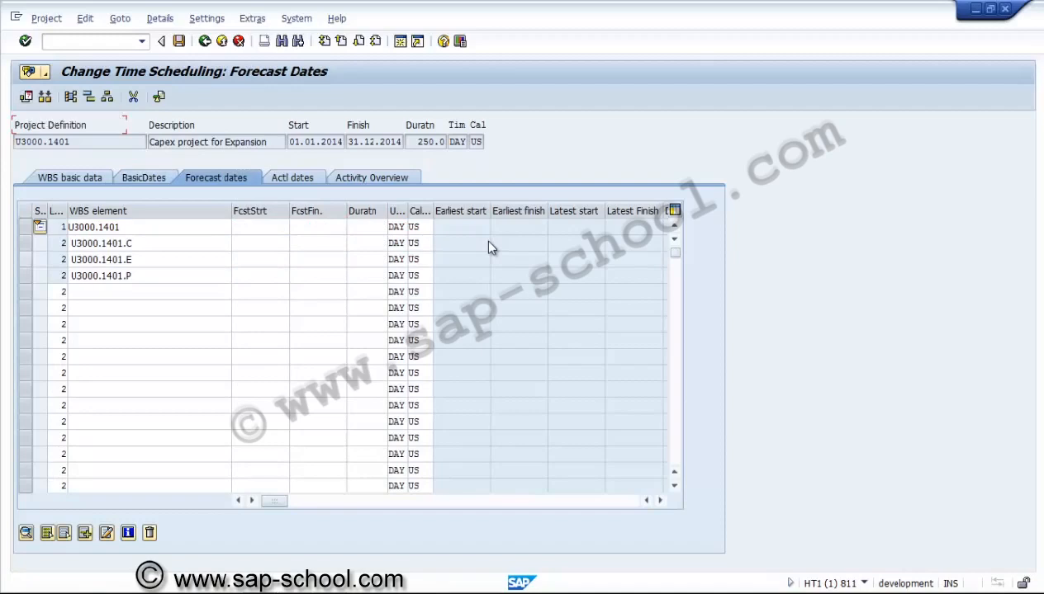
{"action": "key", "text": "space"}
{"action": "key", "text": "shift+Down"}
{"action": "key", "text": "shift+Down"}
{"action": "key", "text": "shift+Down"}
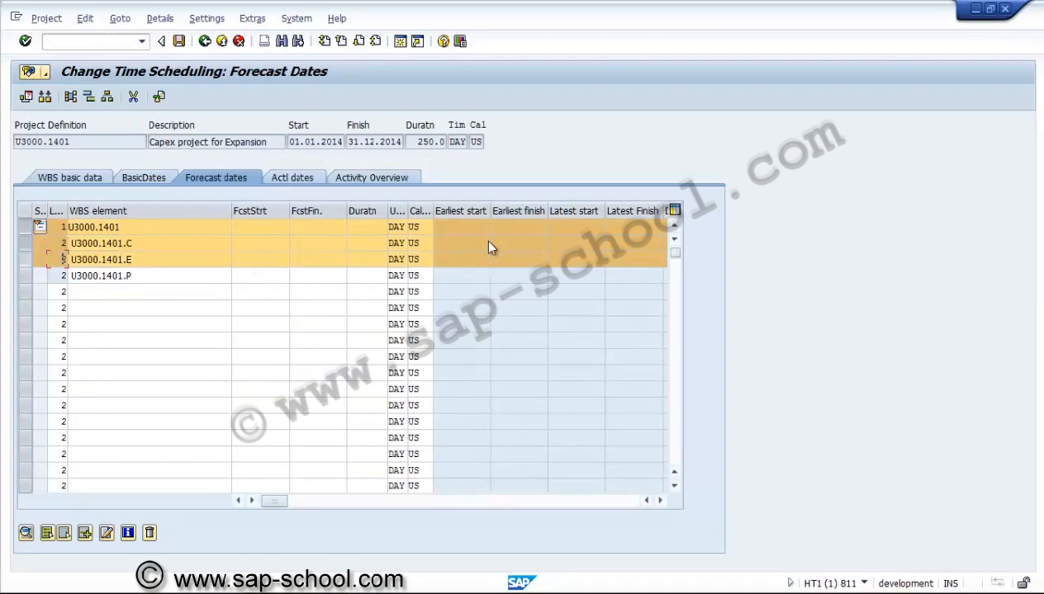
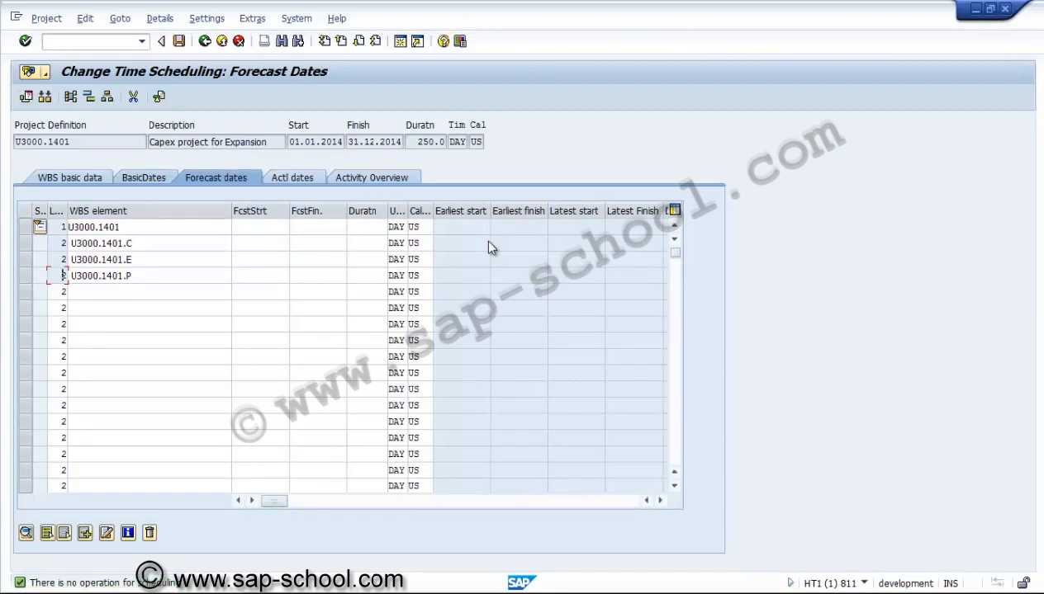
{"action": "key", "text": "ctrl+Page_Up"}
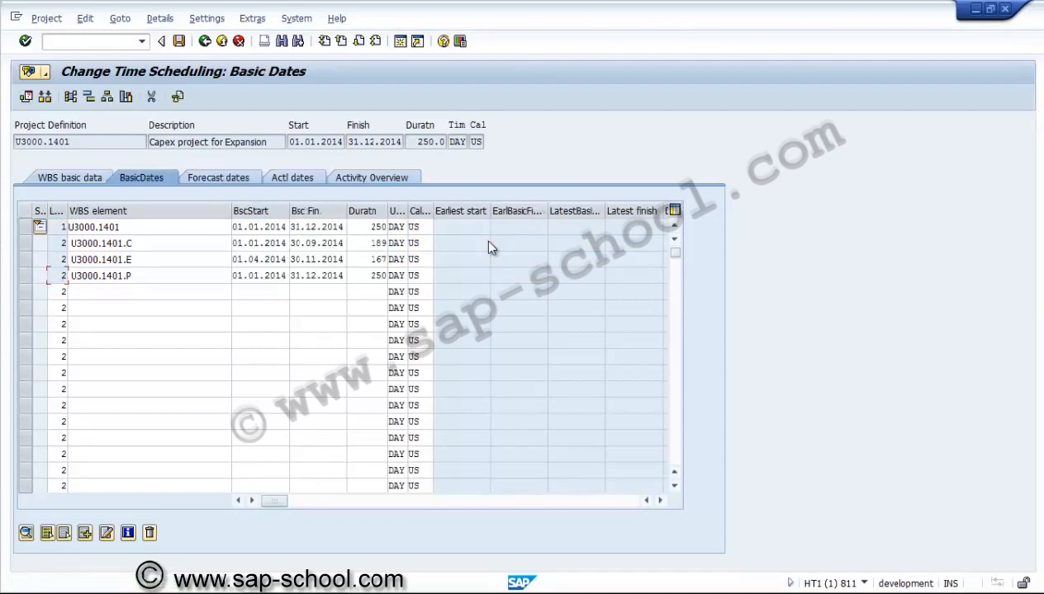
Examine the organizational assignments of the WBS elements in the WBS element overview, through to the tax jurisdiction column
{"action": "key", "text": "F3"}
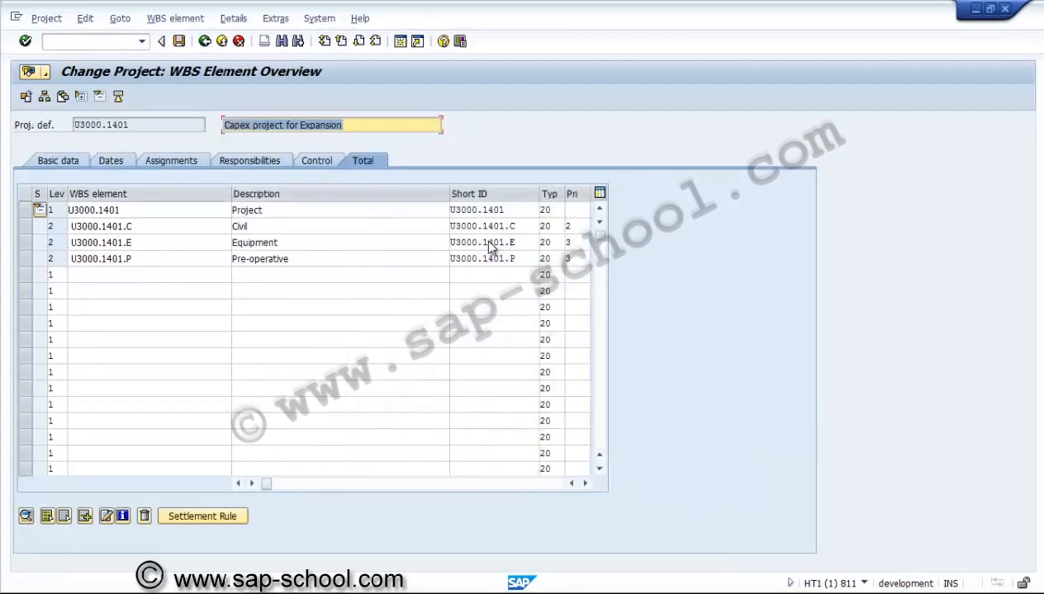
{"action": "key", "text": "ctrl+Page_Up"}
{"action": "key", "text": "ctrl+Page_Up"}
{"action": "key", "text": "ctrl+Page_Up"}
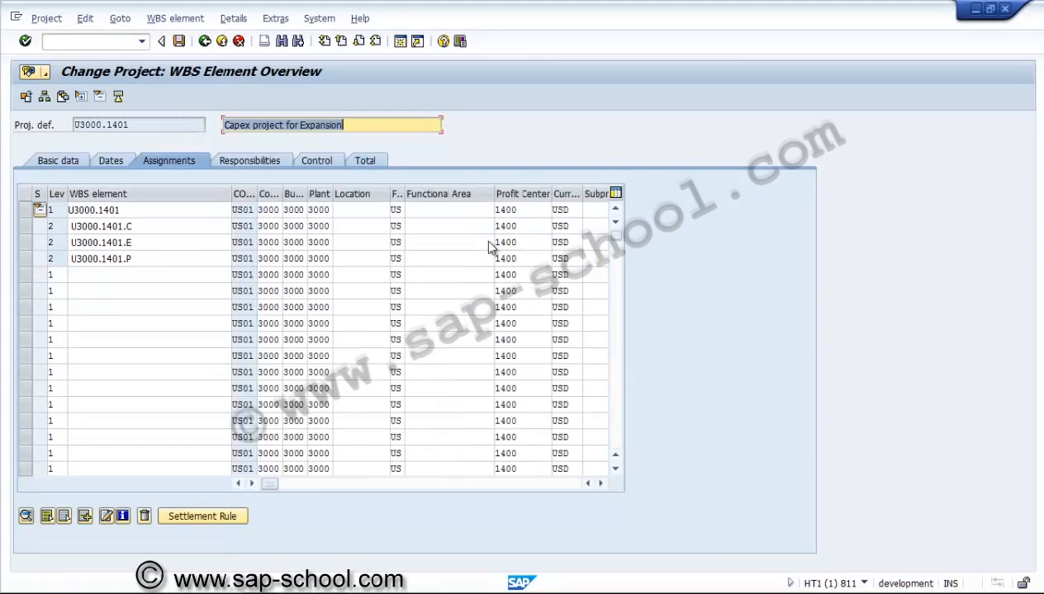
{"action": "scroll", "coordinate": [489, 246], "scroll_direction": "right", "scroll_amount": 3}
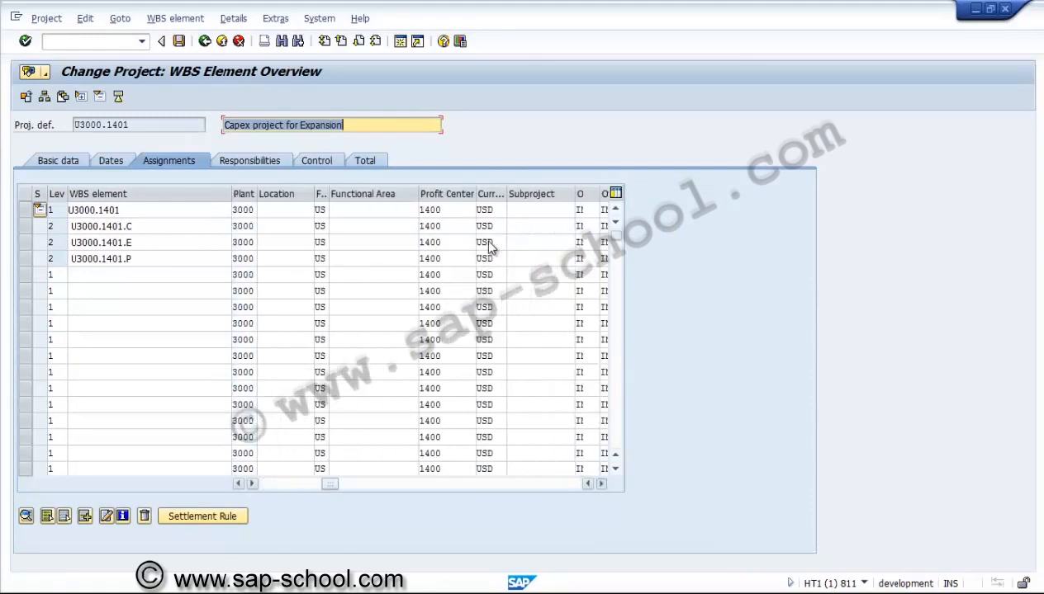
{"action": "scroll", "coordinate": [489, 246], "scroll_direction": "right", "scroll_amount": 4}
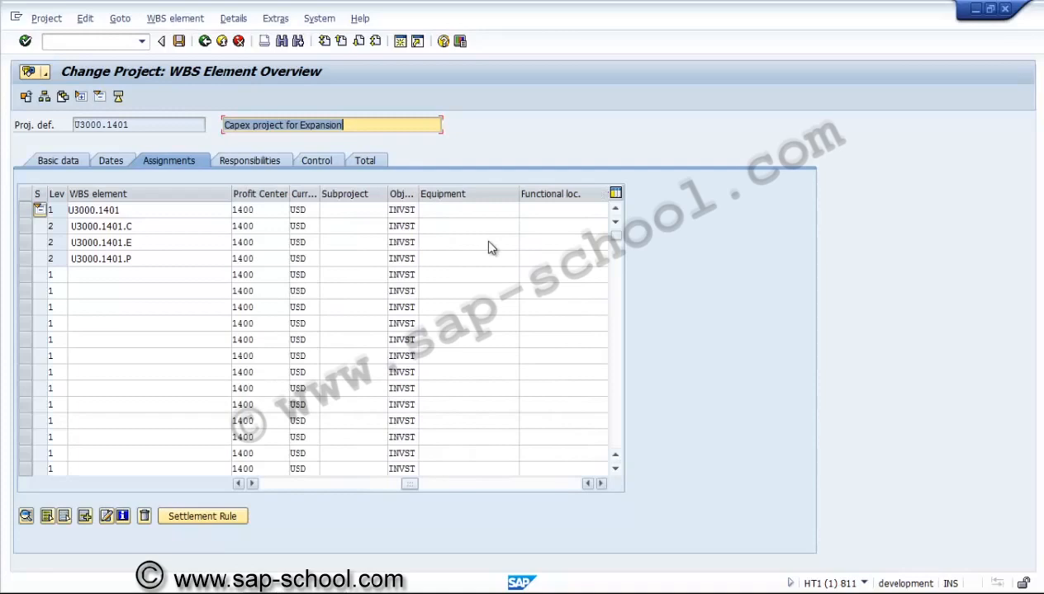
{"action": "scroll", "coordinate": [489, 246], "scroll_direction": "right", "scroll_amount": 5}
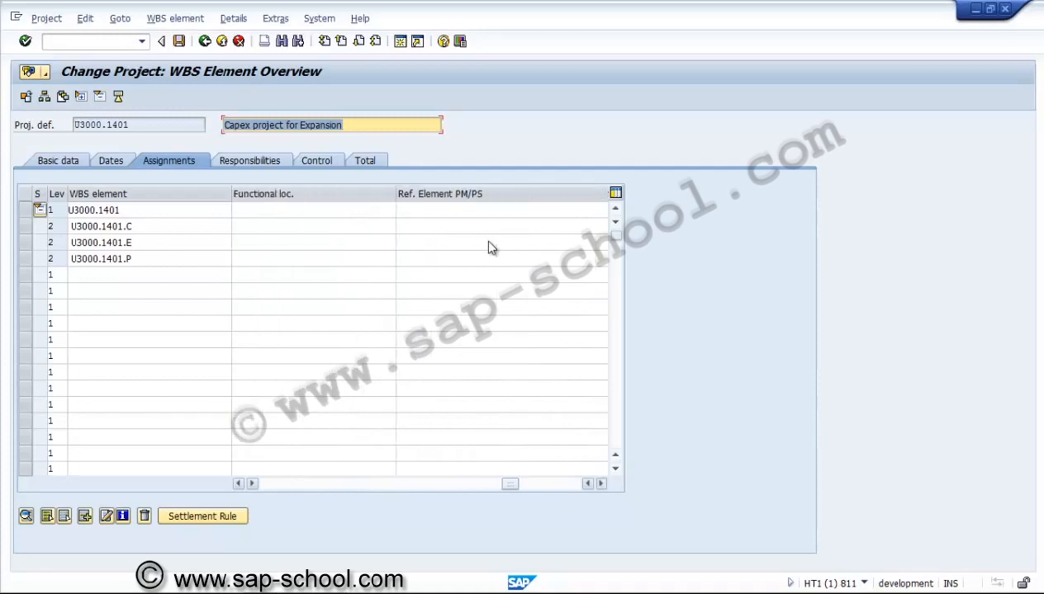
{"action": "scroll", "coordinate": [491, 248], "scroll_direction": "right", "scroll_amount": 1}
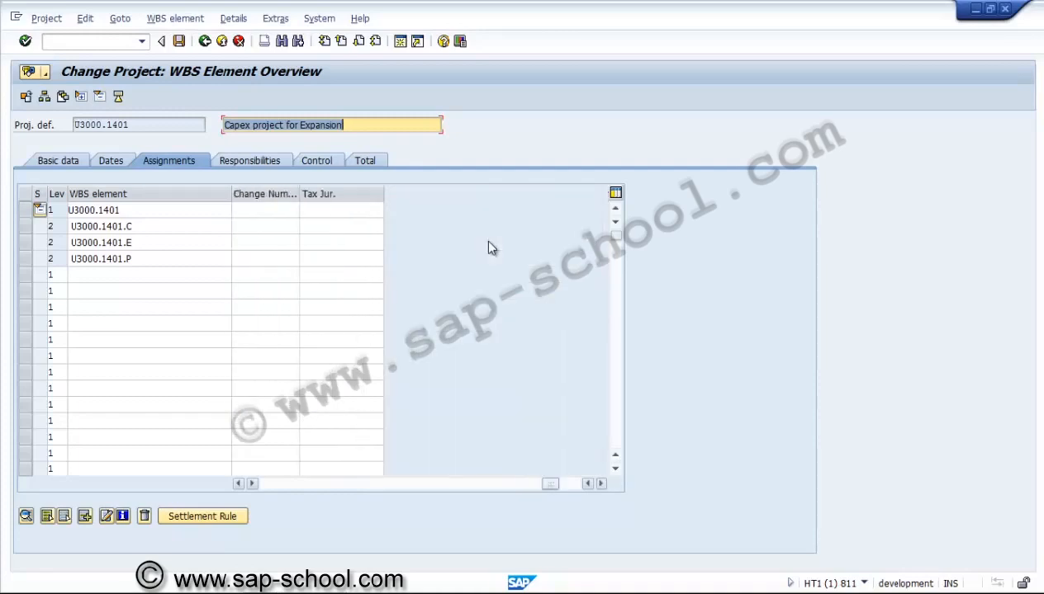
Check the responsible person of the WBS elements and assign applicant number 00000001 to the top element U3000.1401
{"action": "key", "text": "ctrl+Page_Down"}
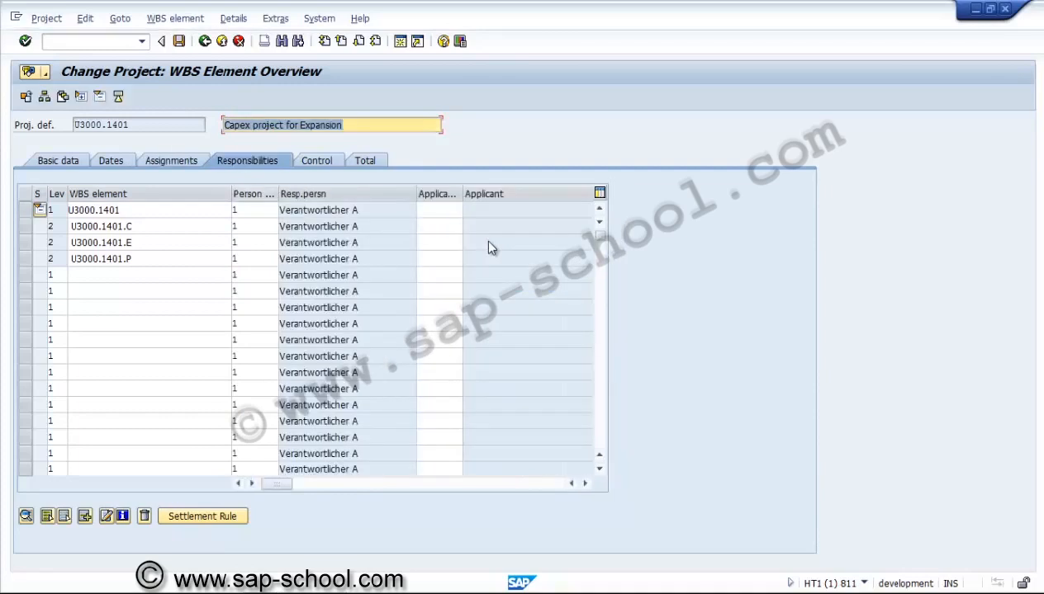
{"action": "key", "text": "Tab"}
{"action": "key", "text": "Down"}
{"action": "key", "text": "Down"}
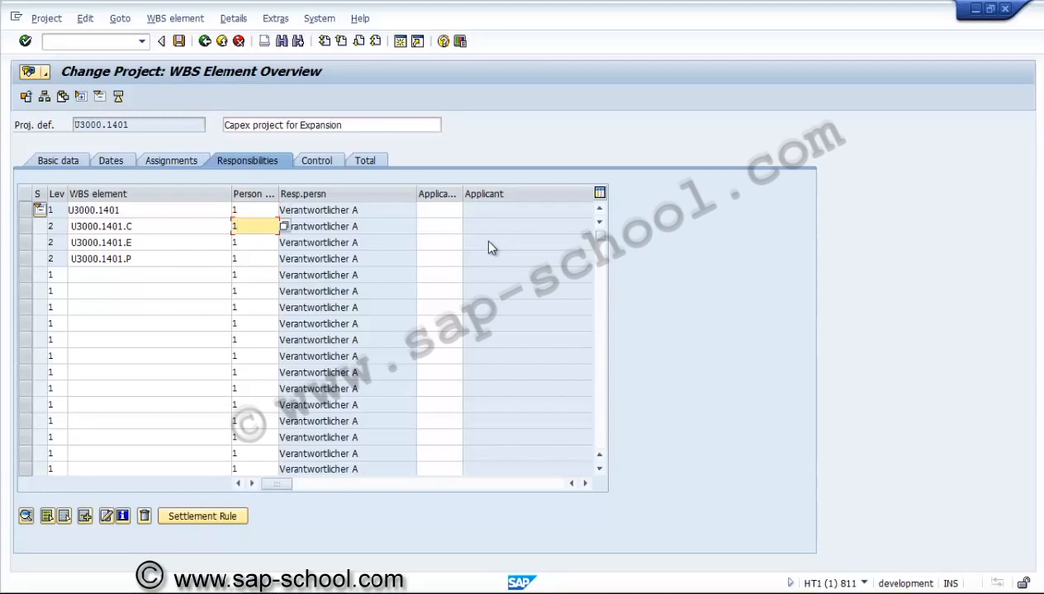
{"action": "key", "text": "Up"}
{"action": "key", "text": "Up"}
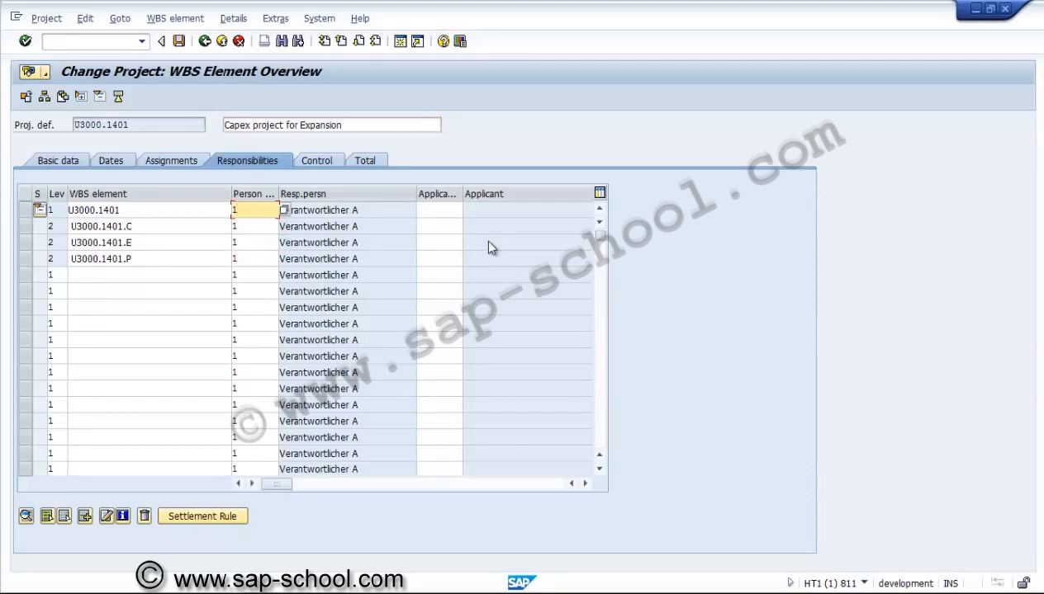
{"action": "key", "text": "Tab"}
{"action": "key", "text": "ctrl+Page_Down"}
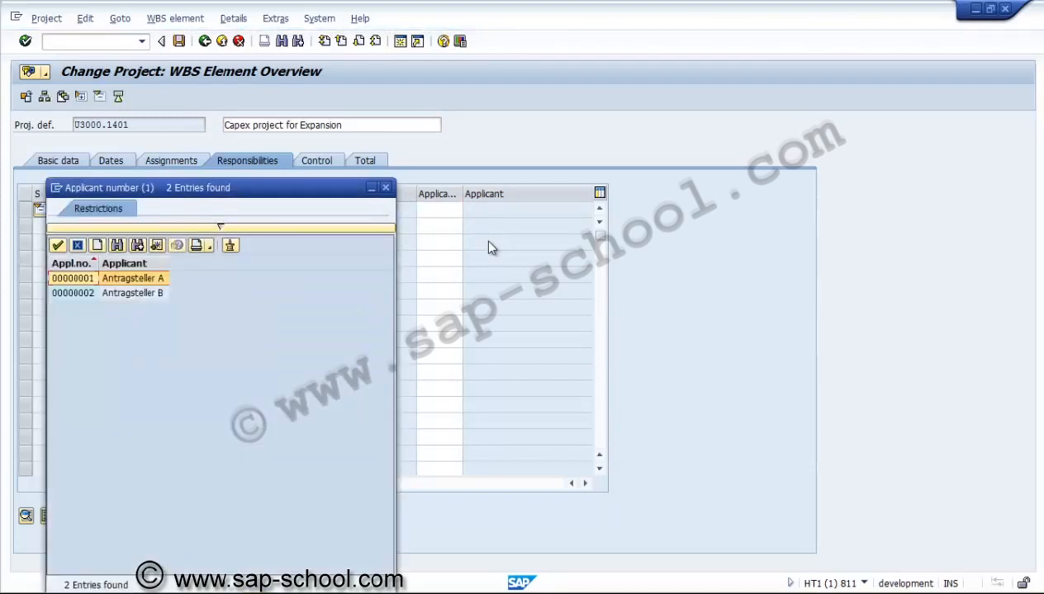
{"action": "key", "text": "Return"}
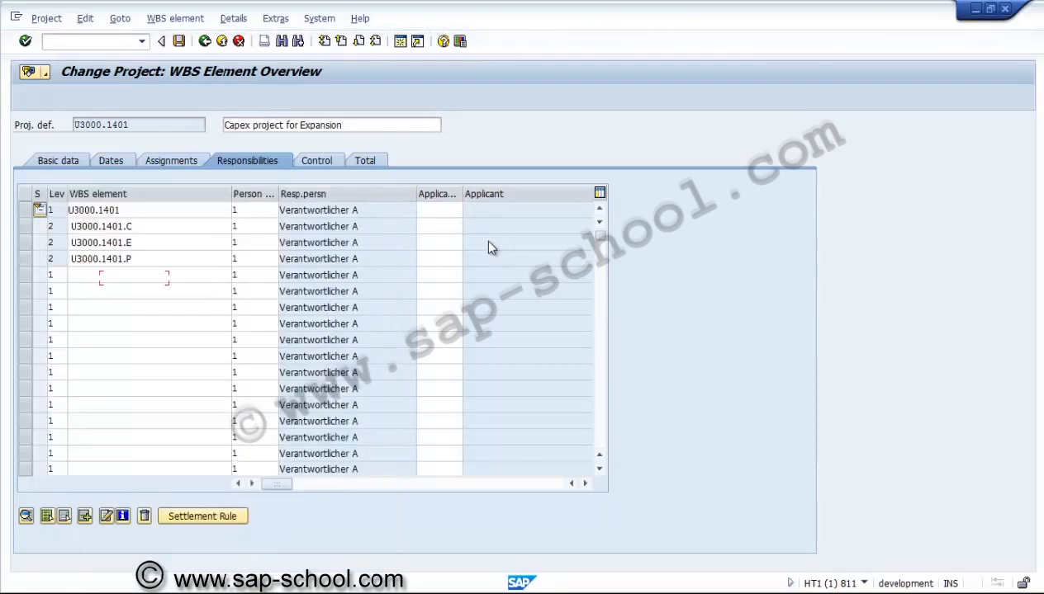
Assign applicant number 00000002 to the three level 2 WBS elements U3000.1401.C, U3000.1401.E and U3000.1401.P
{"action": "key", "text": "Down"}
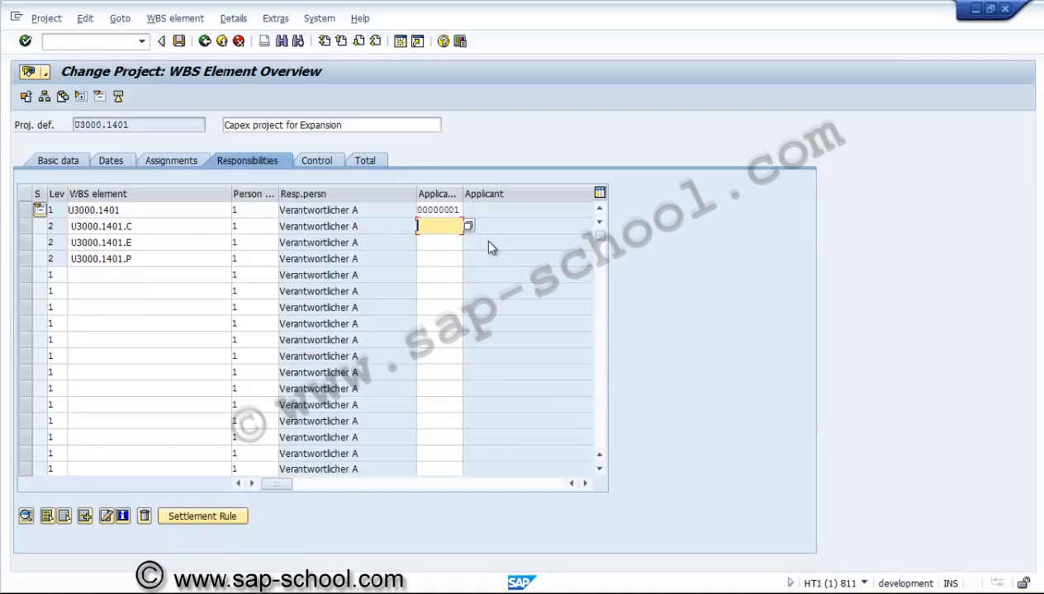
{"action": "key", "text": "F4"}
{"action": "key", "text": "Down"}
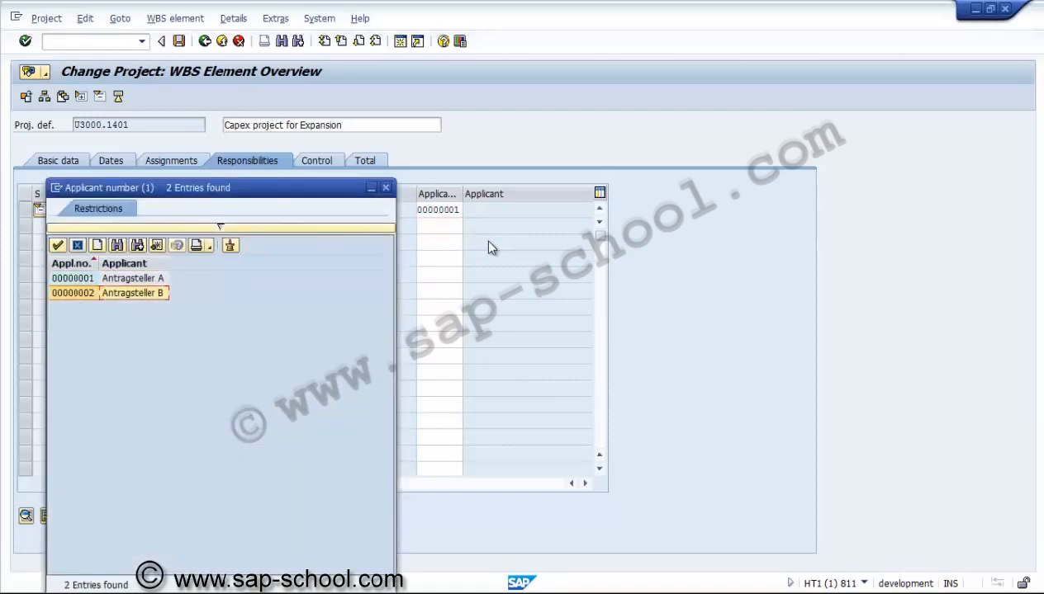
{"action": "key", "text": "Return"}
{"action": "key", "text": "Down"}
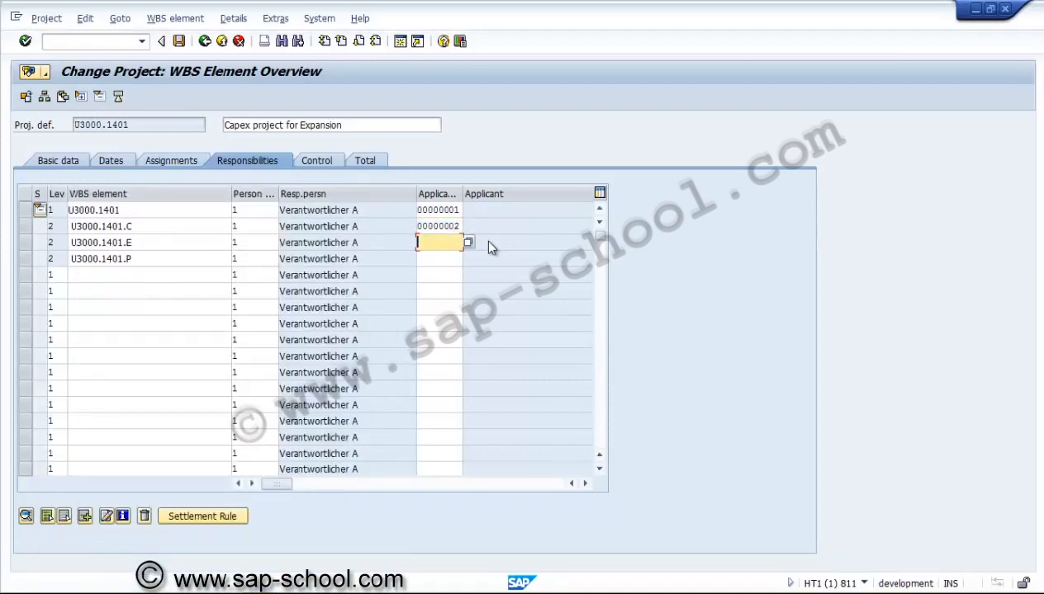
{"action": "key", "text": "F4"}
{"action": "key", "text": "Down"}
{"action": "key", "text": "Return"}
{"action": "key", "text": "Down"}
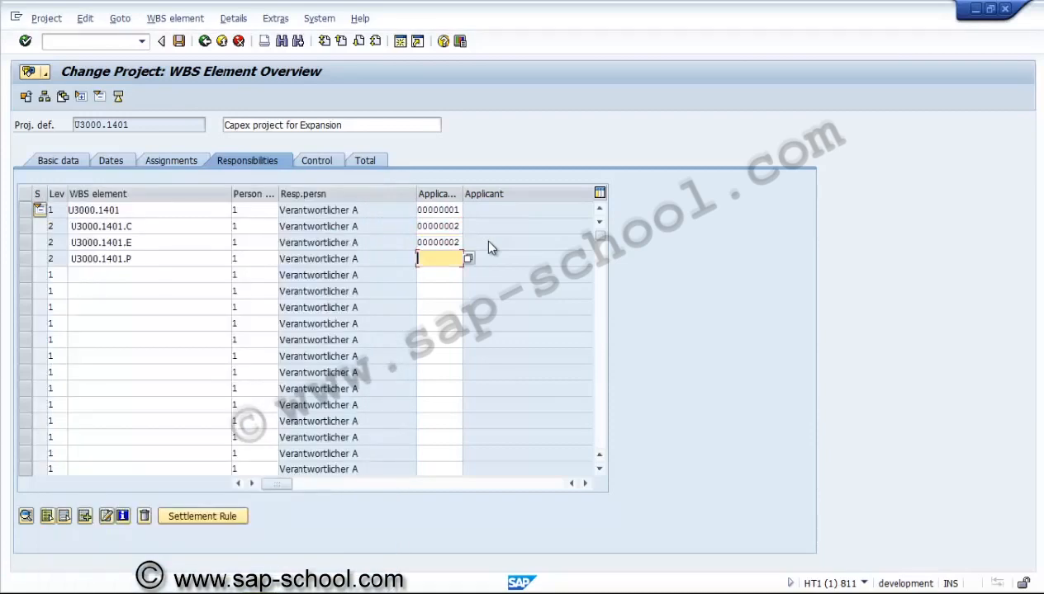
{"action": "key", "text": "F4"}
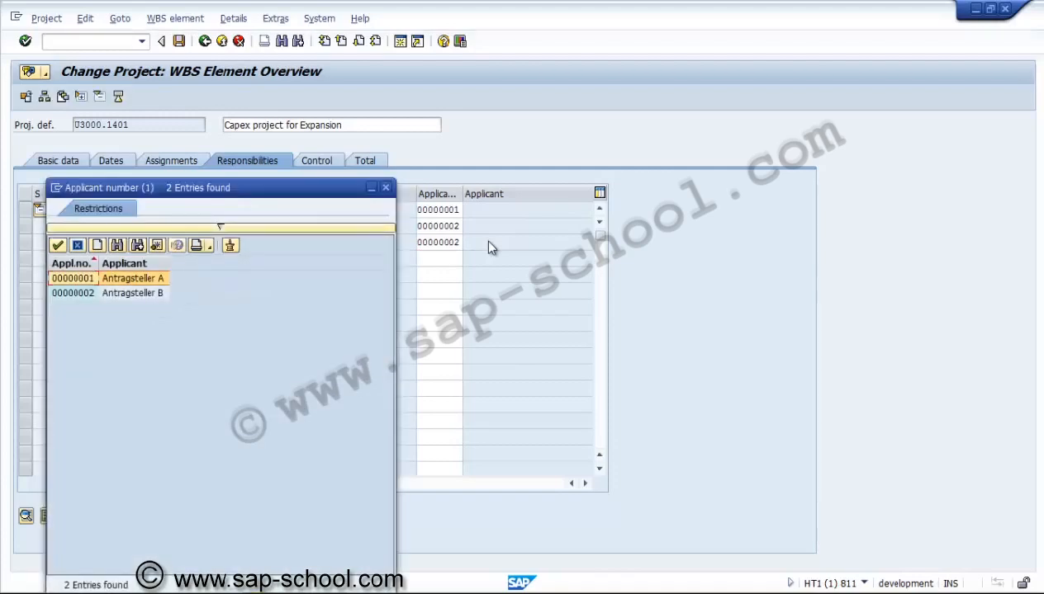
{"action": "key", "text": "Down"}
{"action": "key", "text": "Return"}
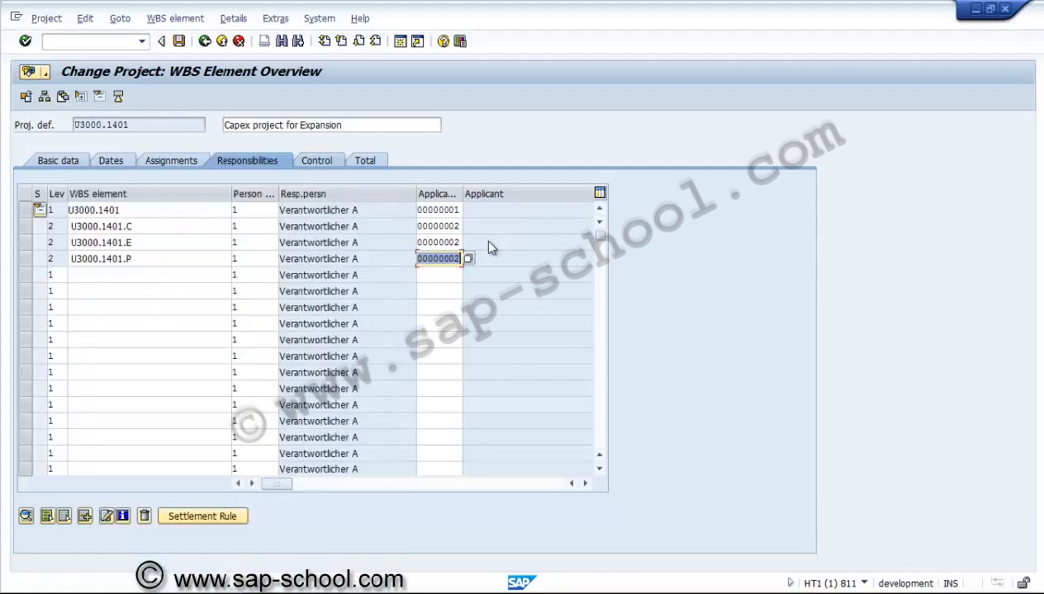
Go through the costing sheet to RA key fields in the control data and mark the top WBS element U3000.1401 as statistical
{"action": "key", "text": "ctrl+Page_Down"}
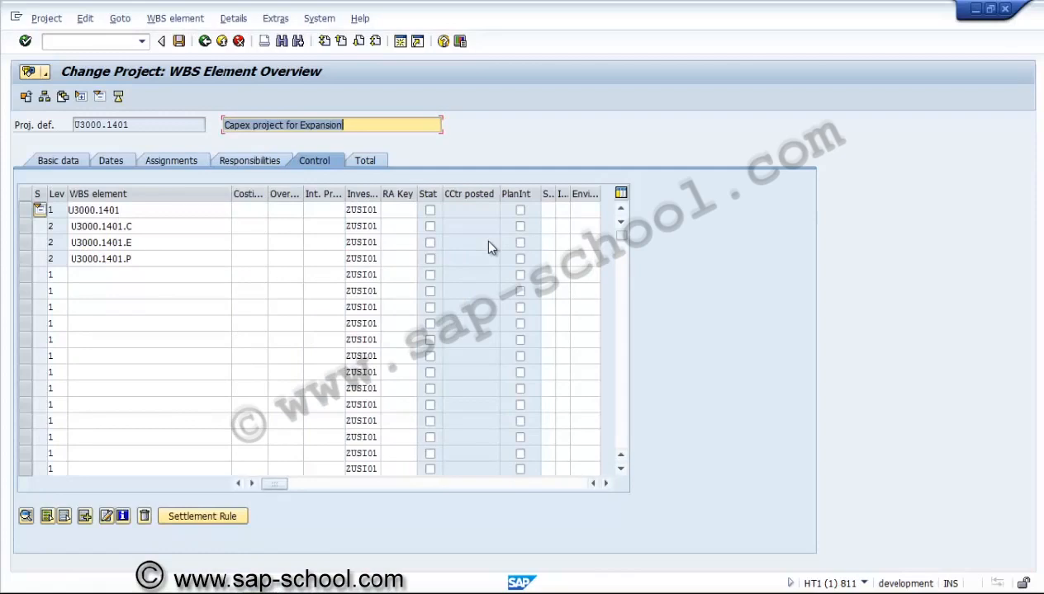
{"action": "key", "text": "Tab"}
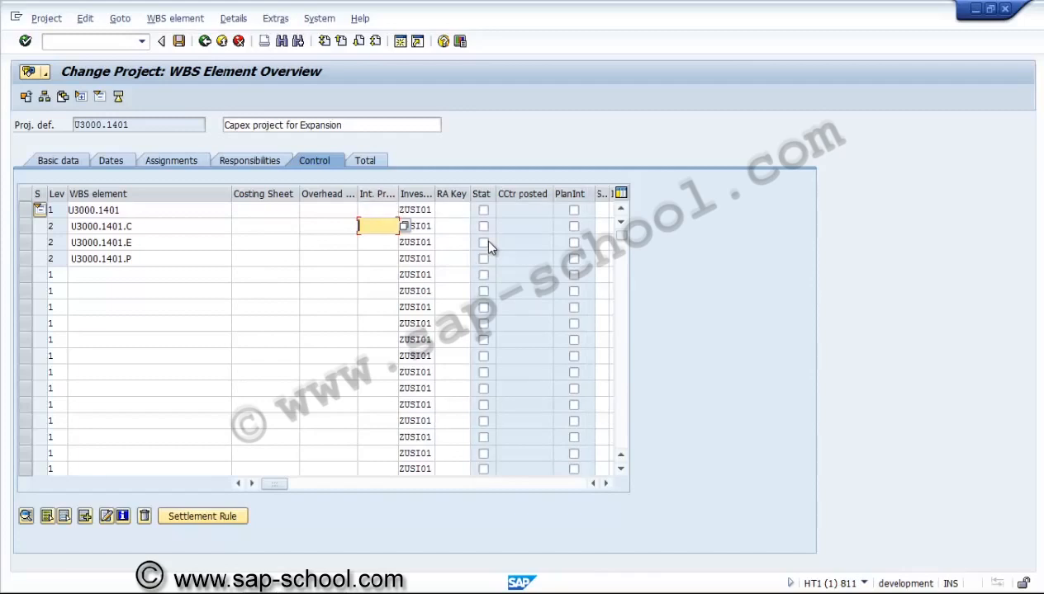
{"action": "key", "text": "Tab"}
{"action": "key", "text": "Up"}
{"action": "key", "text": "Down"}
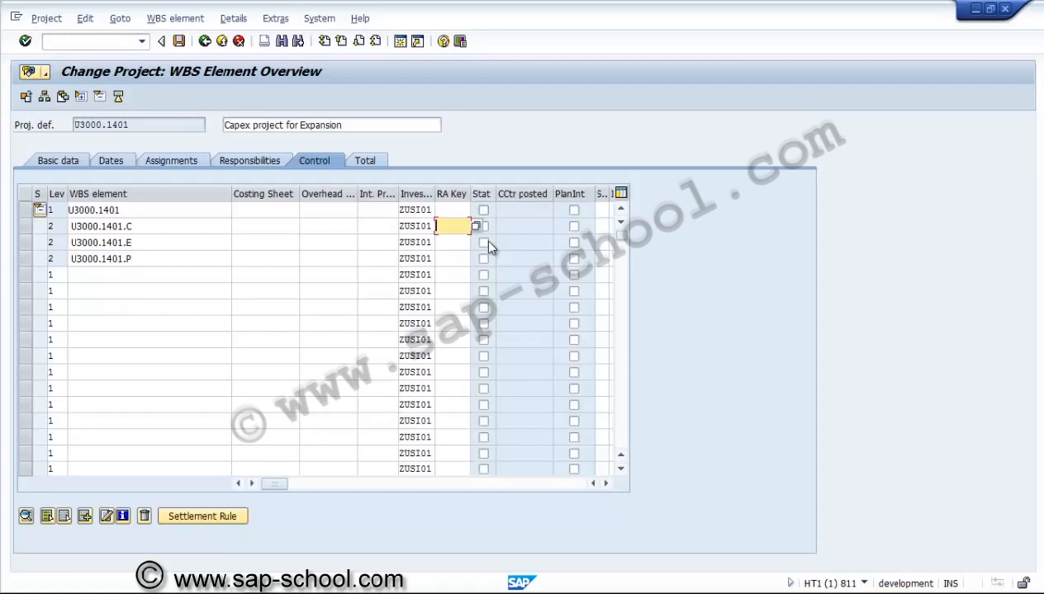
{"action": "key", "text": "Up"}
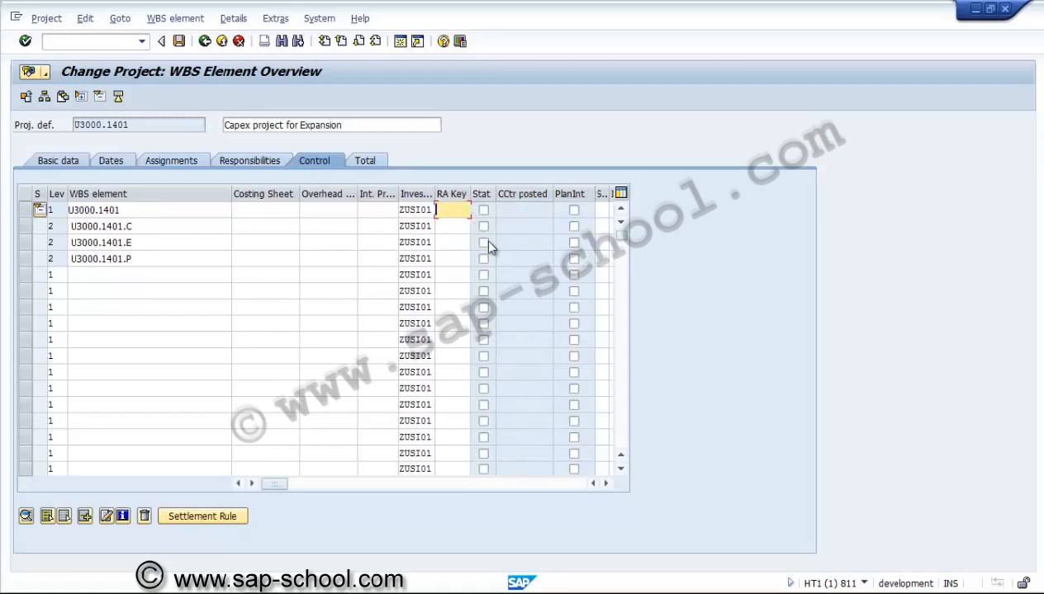
{"action": "key", "text": "Tab"}
{"action": "key", "text": "space"}
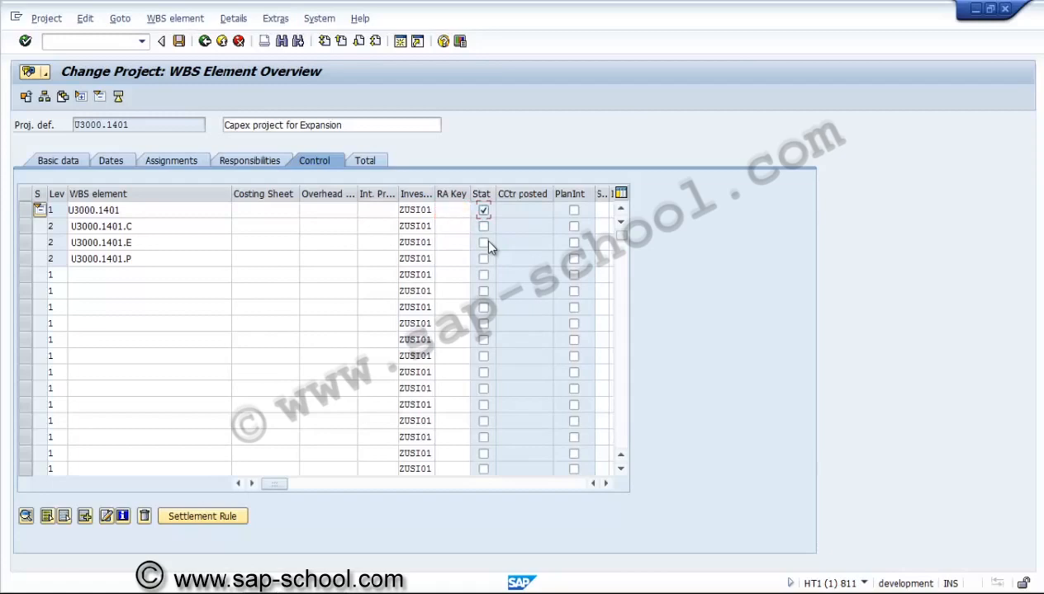
Widen the scale column and its neighbour in the control data to read the remaining control fields
{"action": "key", "text": "Down"}
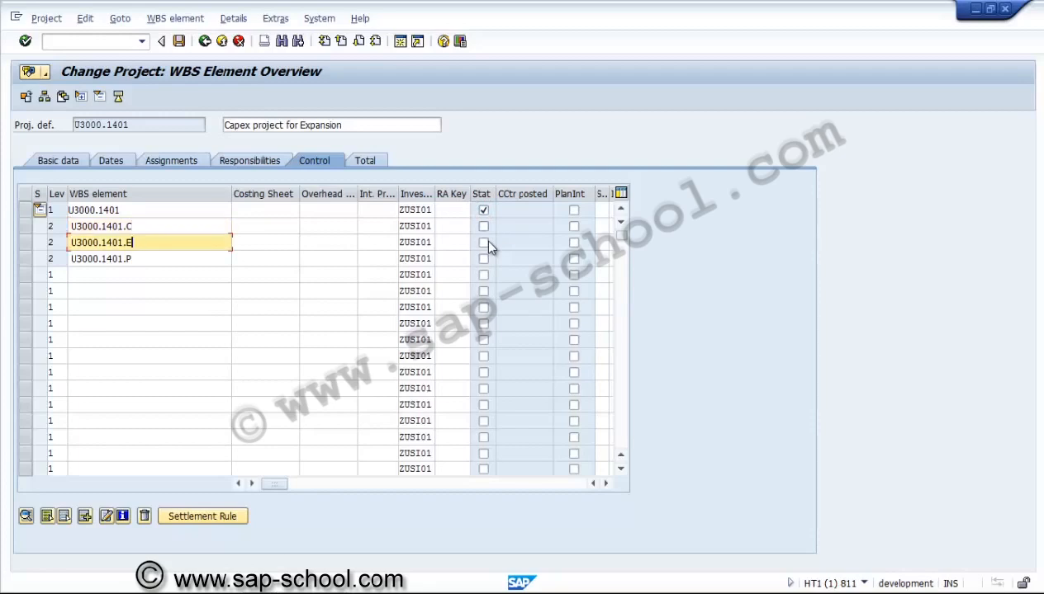
{"action": "scroll", "coordinate": [488, 247], "scroll_direction": "right", "scroll_amount": 2}
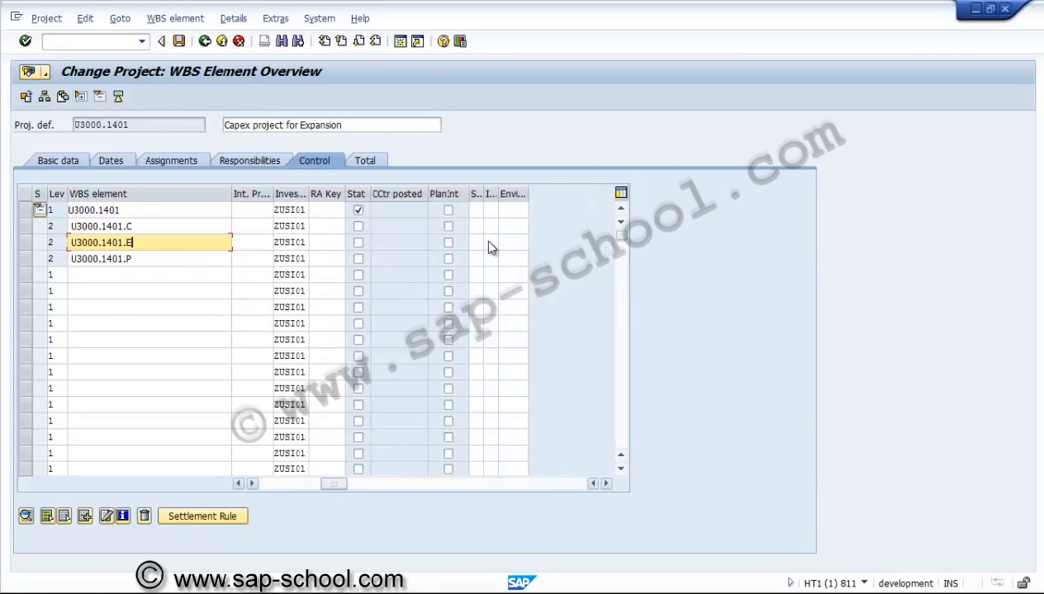
{"action": "left_click_drag", "start_coordinate": [483, 194], "coordinate": [535, 194]}
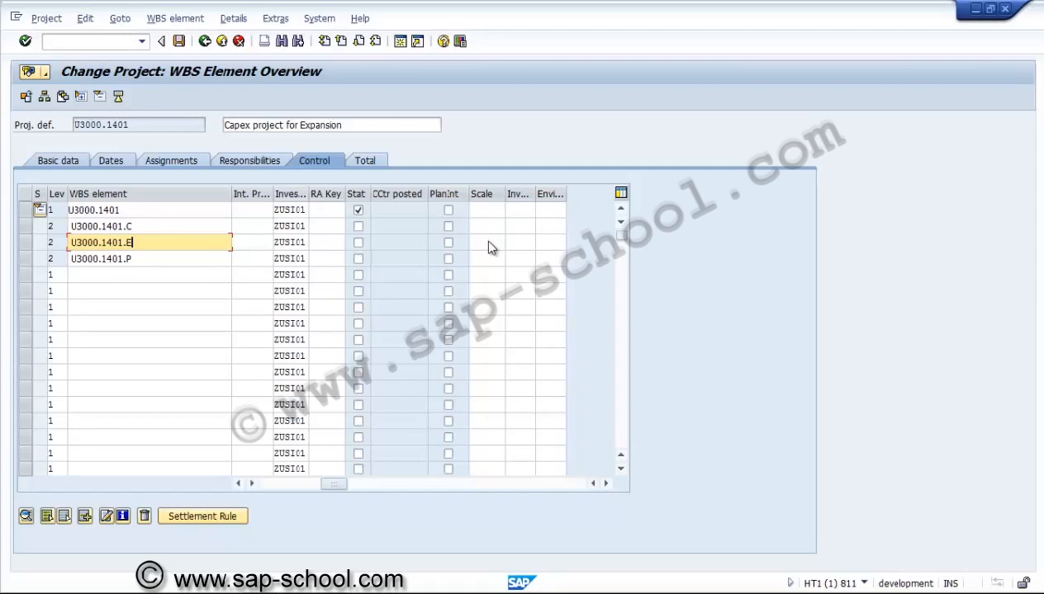
Check the scheduled basic dates and the basic data of the WBS elements again
{"action": "key", "text": "F3"}
{"action": "key", "text": "F3"}
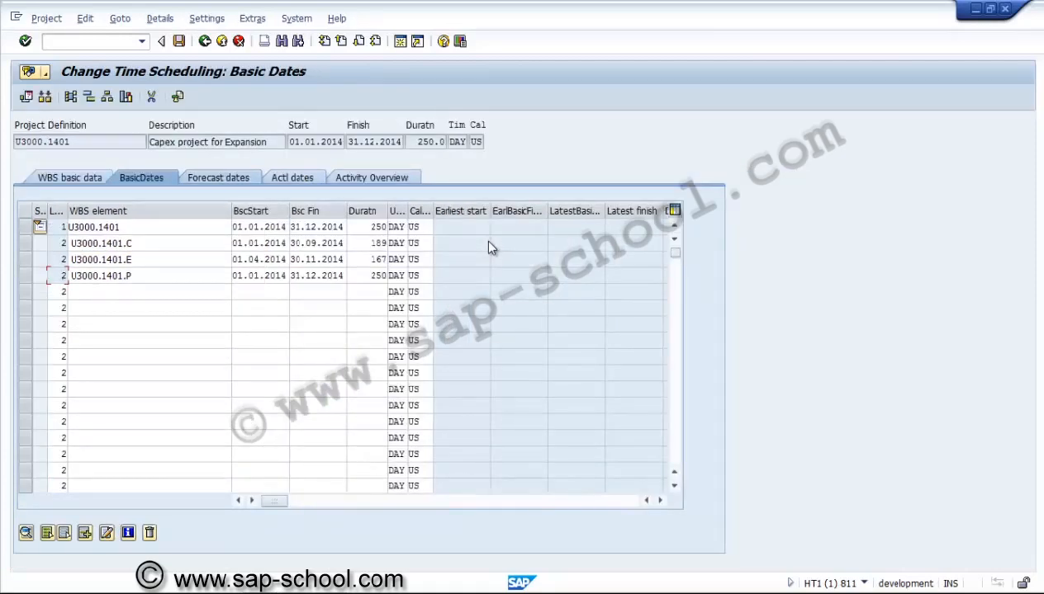
{"action": "key", "text": "F3"}
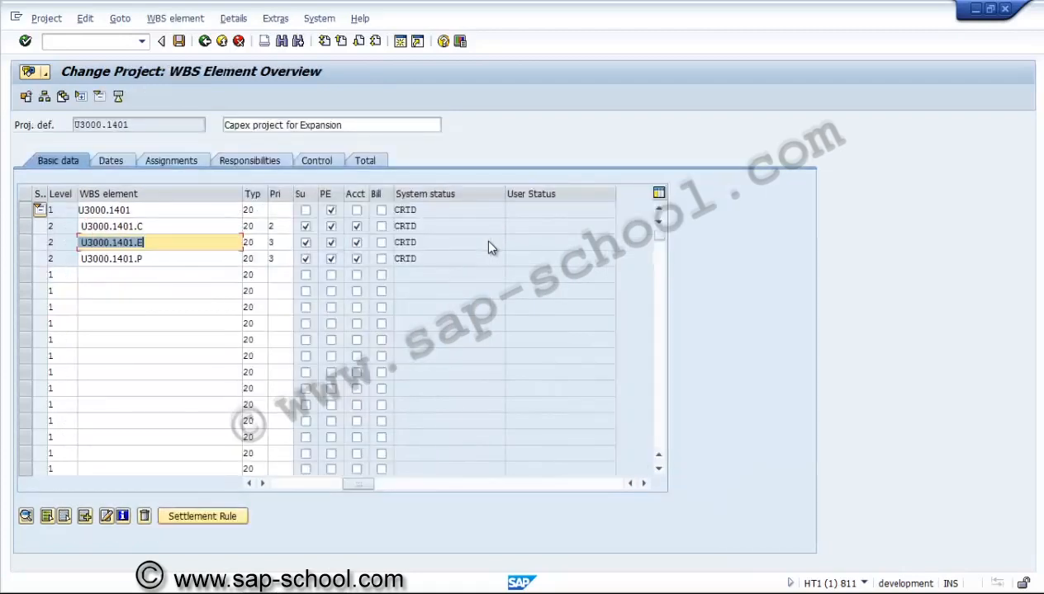
Examine the complete field list of the WBS elements in the total view, through to the user fields and back to the first columns
{"action": "key", "text": "F3"}
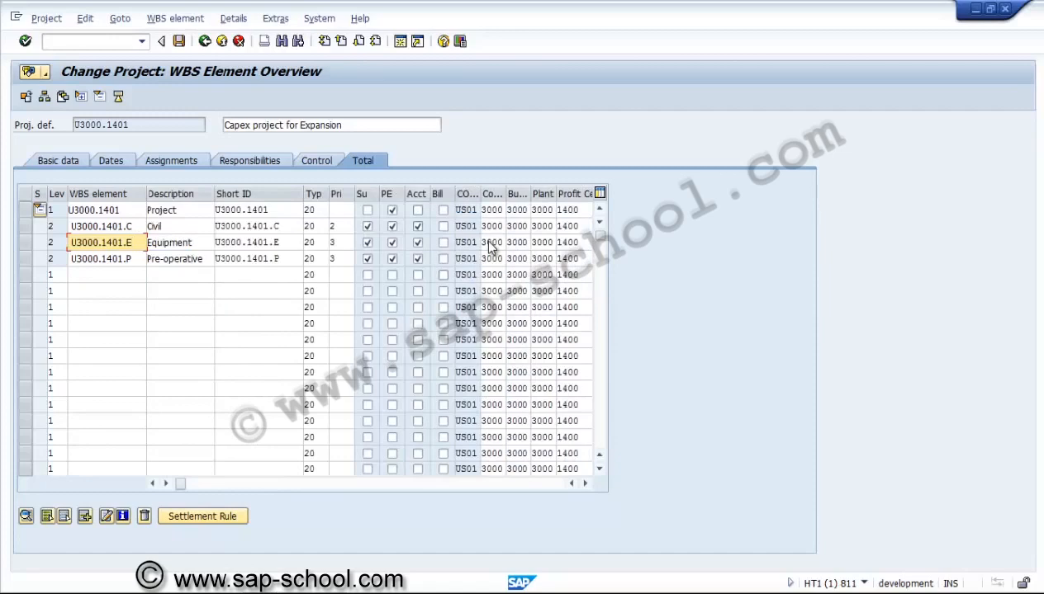
{"action": "scroll", "coordinate": [489, 248], "scroll_direction": "right", "scroll_amount": 2}
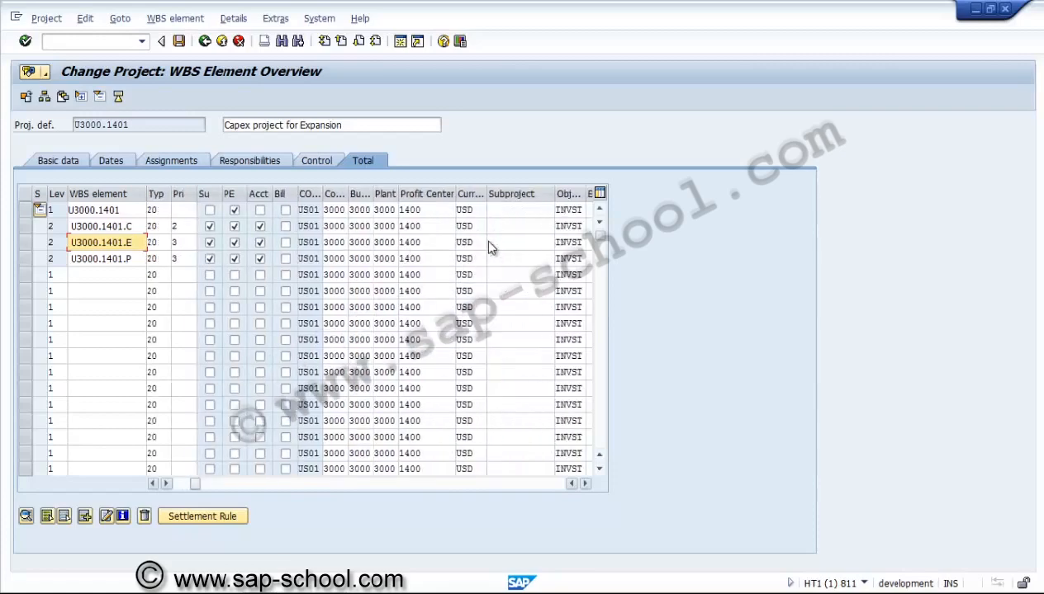
{"action": "scroll", "coordinate": [489, 247], "scroll_direction": "right", "scroll_amount": 6}
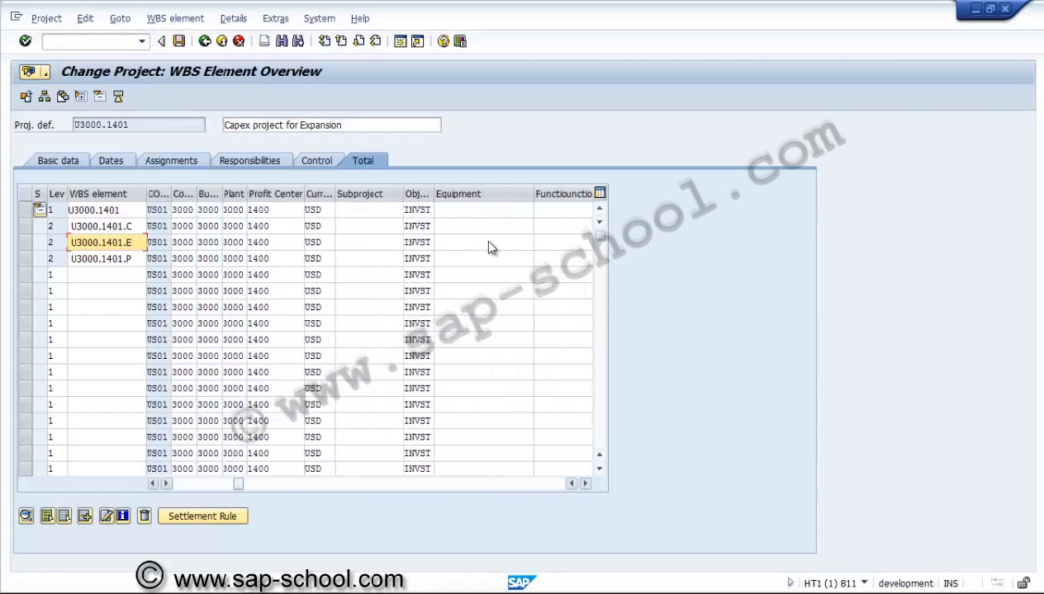
{"action": "scroll", "coordinate": [489, 248], "scroll_direction": "right", "scroll_amount": 8}
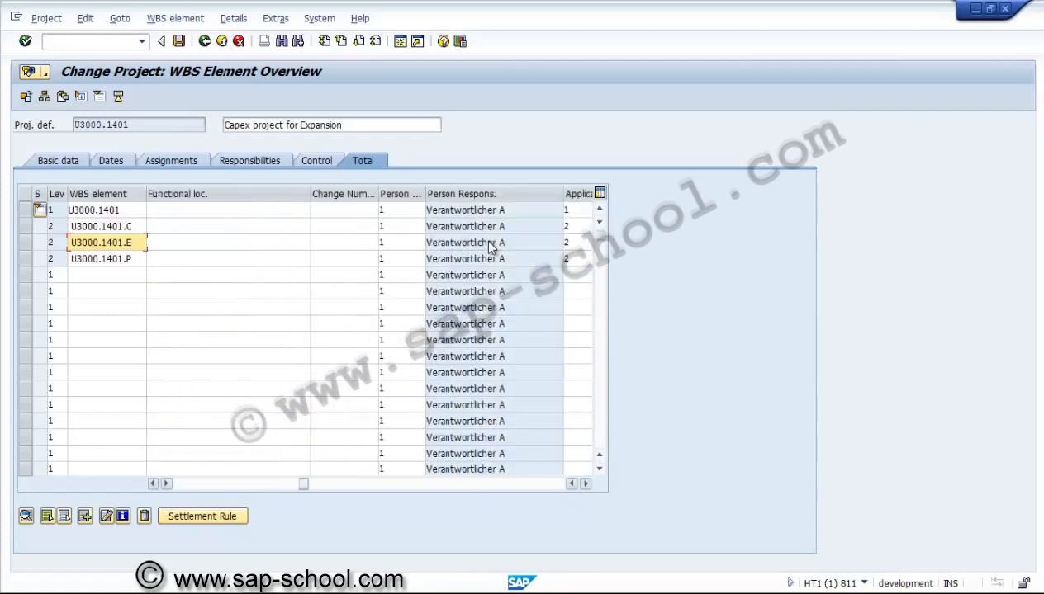
{"action": "scroll", "coordinate": [489, 248], "scroll_direction": "right", "scroll_amount": 10}
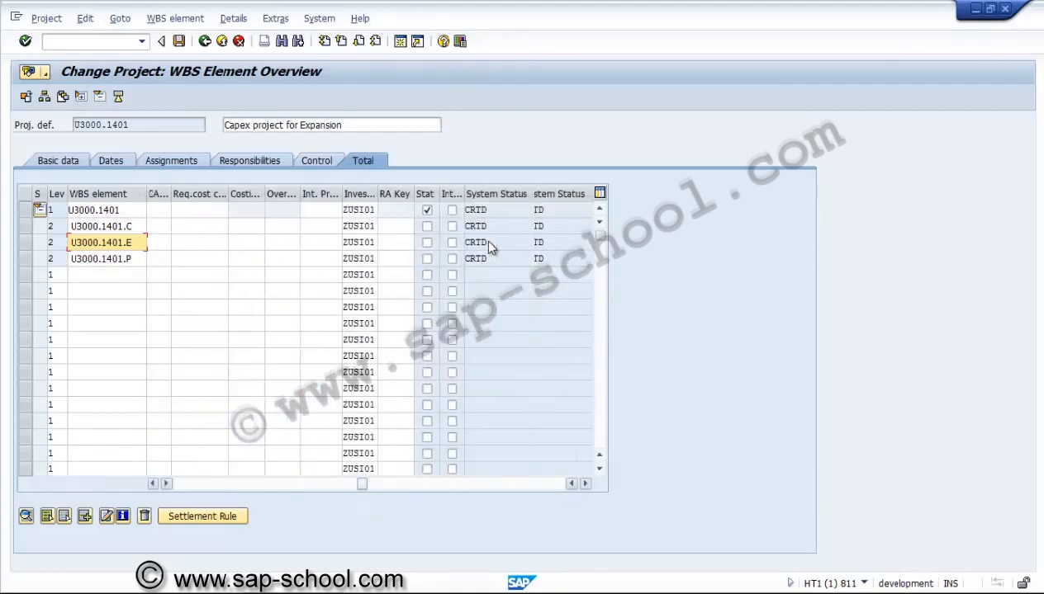
{"action": "scroll", "coordinate": [489, 247], "scroll_direction": "right", "scroll_amount": 2}
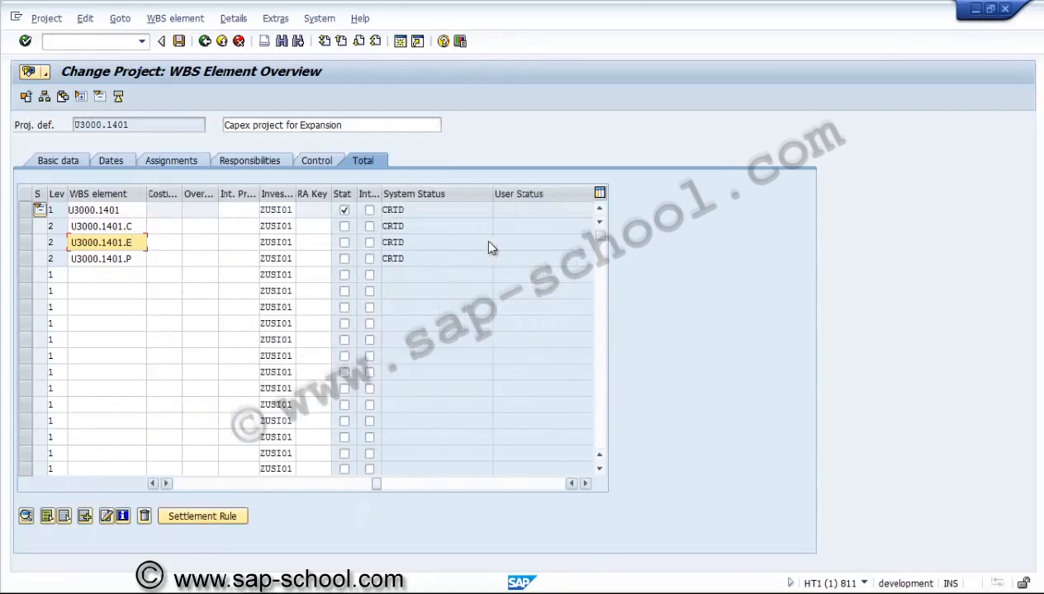
{"action": "scroll", "coordinate": [489, 248], "scroll_direction": "right", "scroll_amount": 6}
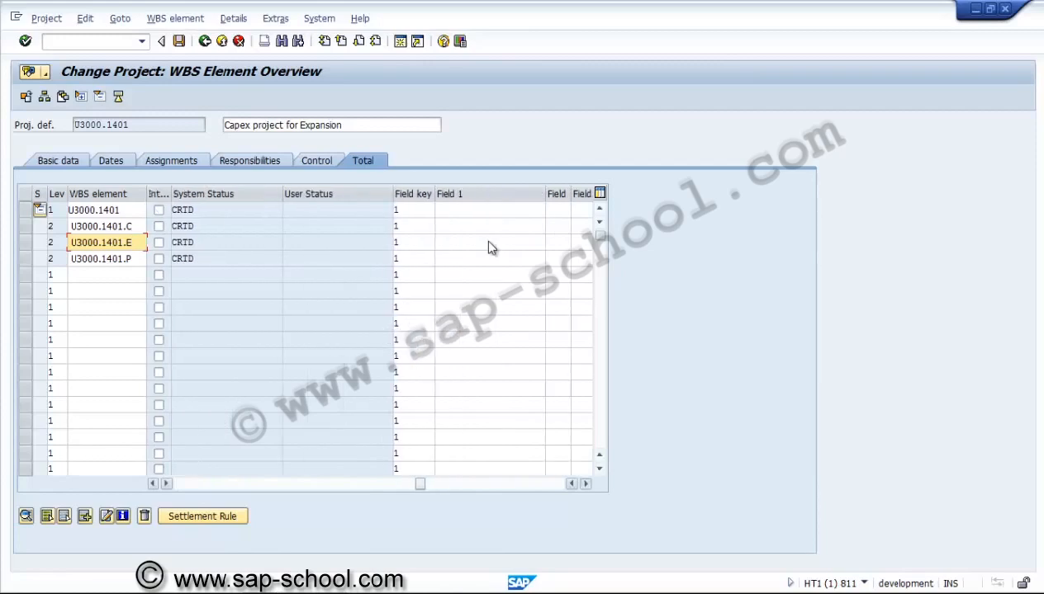
{"action": "scroll", "coordinate": [489, 247], "scroll_direction": "right", "scroll_amount": 5}
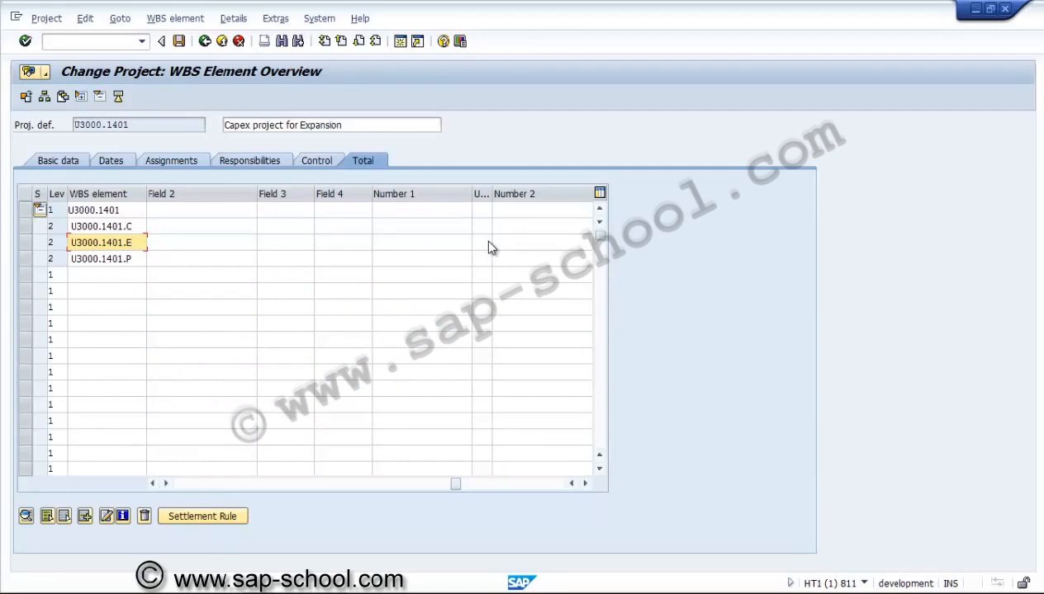
{"action": "scroll", "coordinate": [488, 242], "scroll_direction": "right", "scroll_amount": 7}
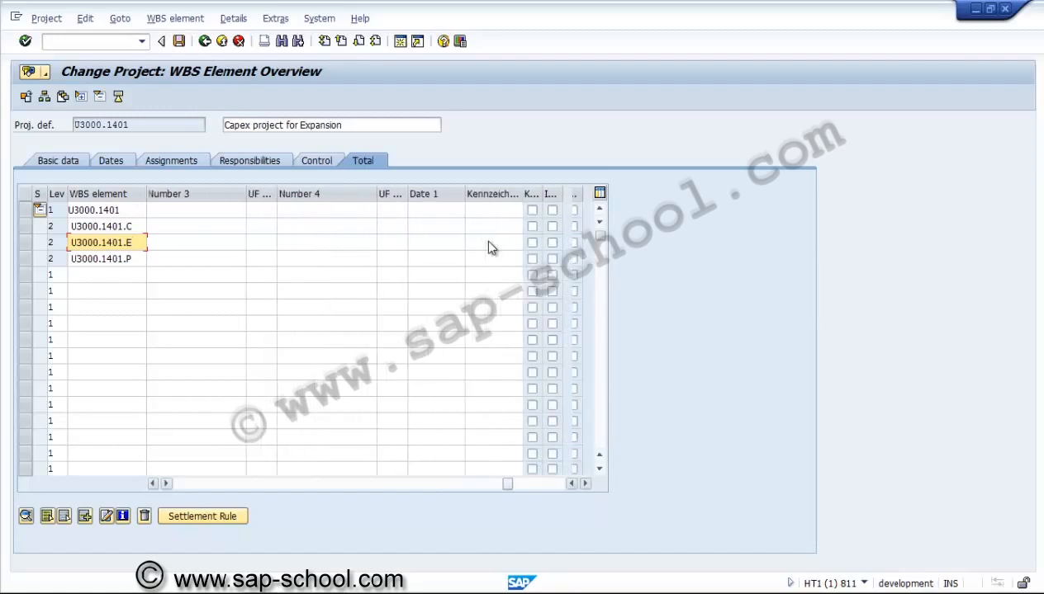
{"action": "scroll", "coordinate": [488, 242], "scroll_direction": "right", "scroll_amount": 1}
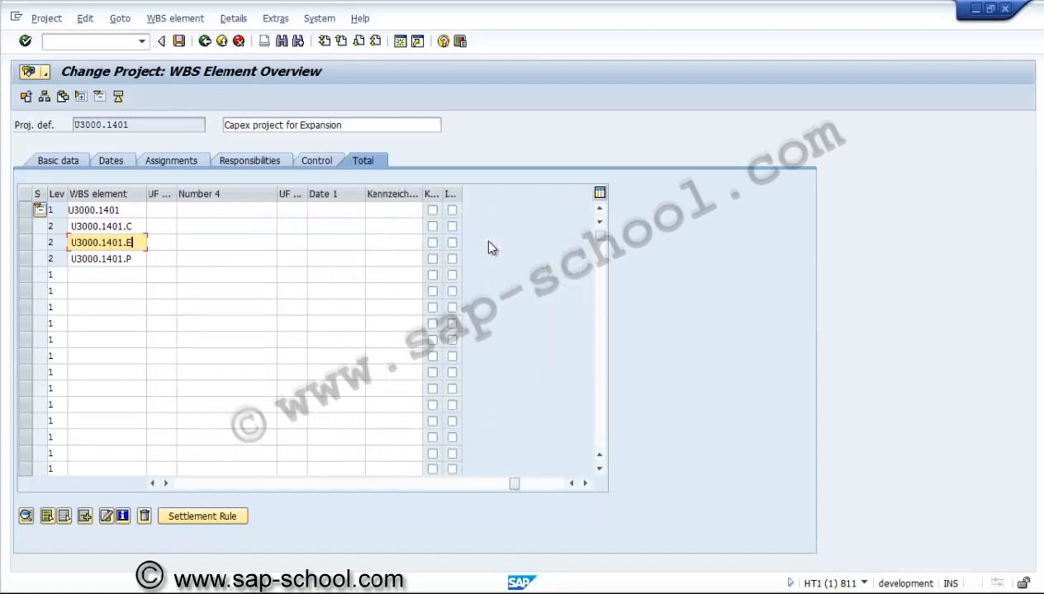
{"action": "scroll", "coordinate": [487, 247], "scroll_direction": "left", "scroll_amount": 10}
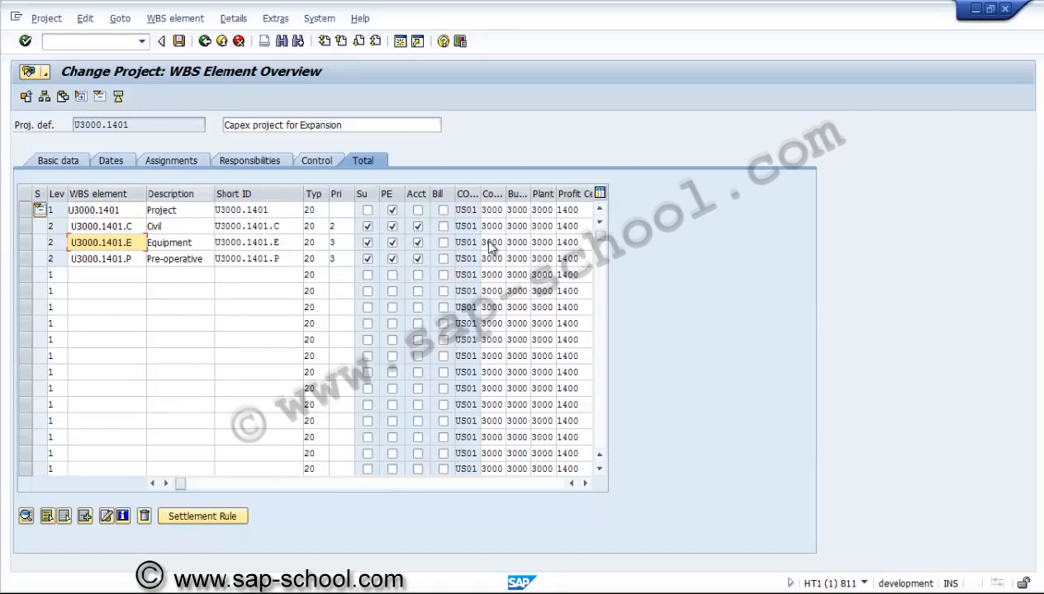
Save project U3000.1401 and reopen its WBS element overview with the Equipment element U3000.1401.E selected
{"action": "key", "text": "ctrl+s"}
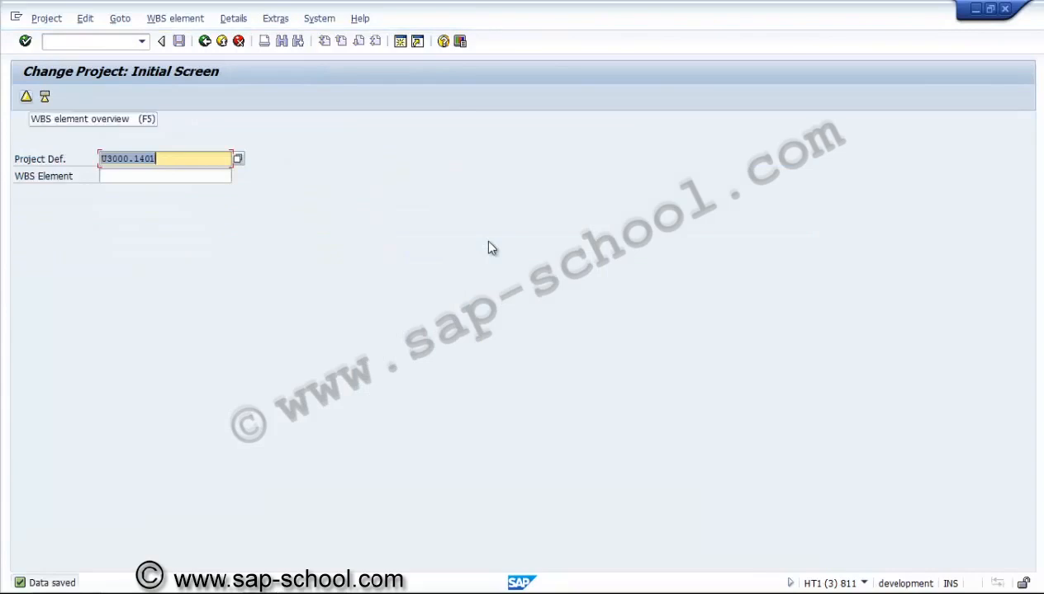
{"action": "key", "text": "F5"}
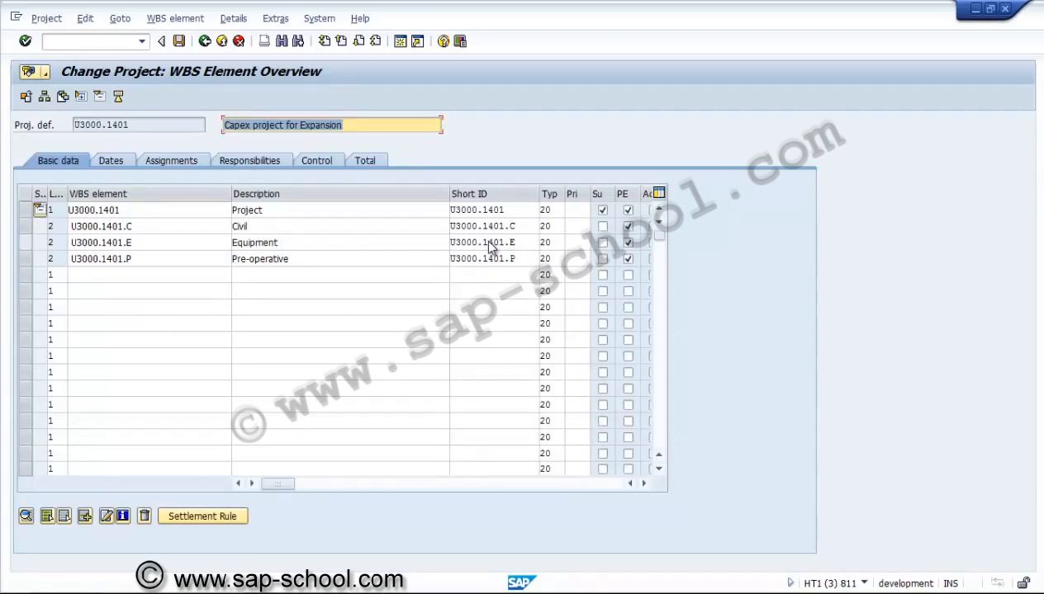
{"action": "left_click", "coordinate": [490, 245]}
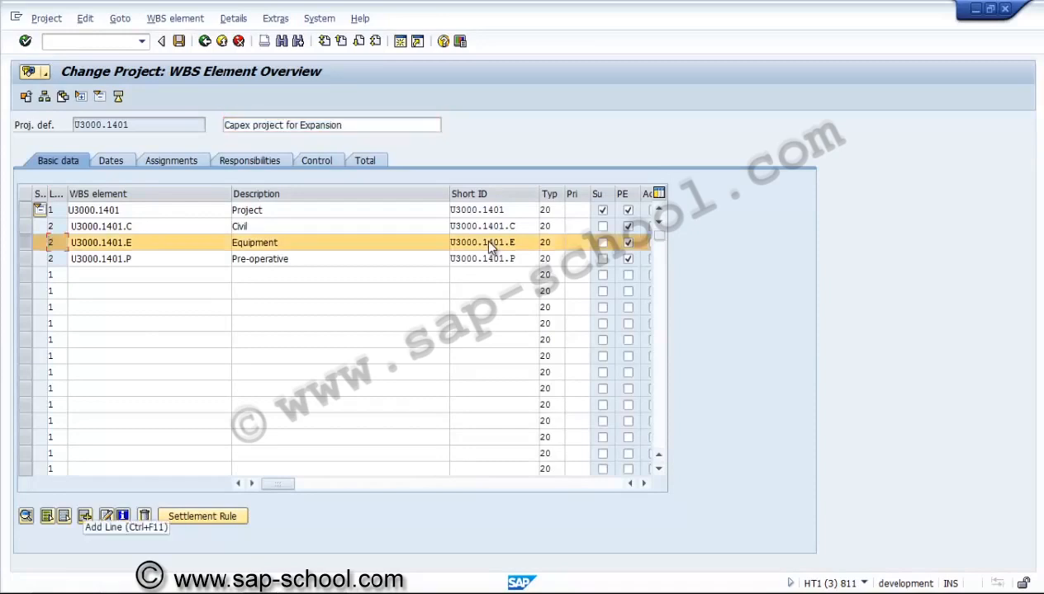
Insert blank lines above the Equipment element and fill the first three with the Civil element's ID U3000.1401.C
{"action": "key", "text": "ctrl+F1"}
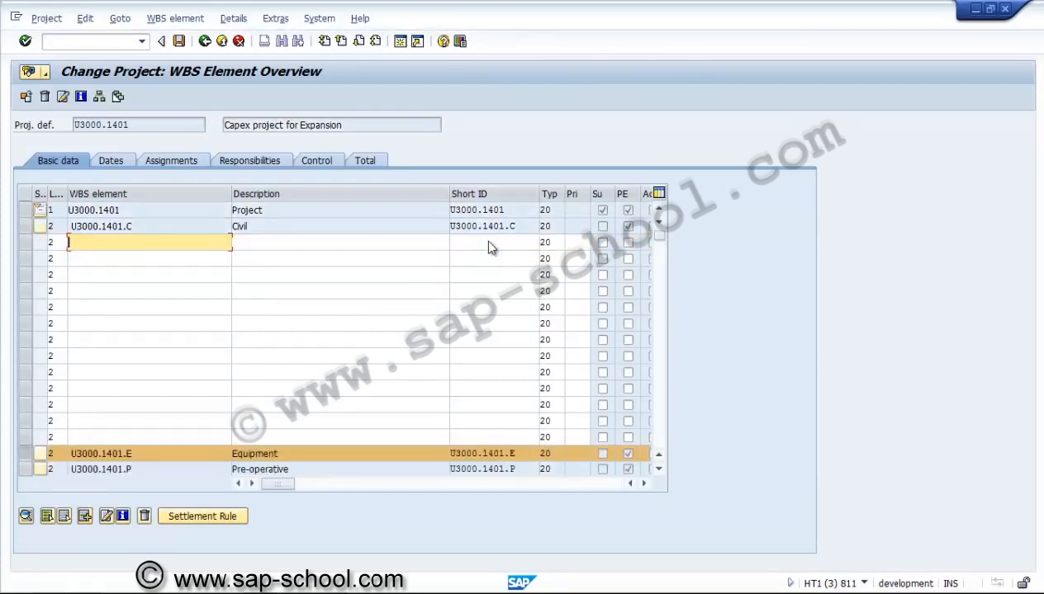
{"action": "key", "text": "Up"}
{"action": "key", "text": "shift+Left"}
{"action": "key", "text": "shift+Left"}
{"action": "key", "text": "shift+Left"}
{"action": "key", "text": "shift+Left"}
{"action": "key", "text": "shift+Left"}
{"action": "key", "text": "shift+Left"}
{"action": "key", "text": "shift+Left"}
{"action": "key", "text": "shift+Left"}
{"action": "key", "text": "shift+Left"}
{"action": "key", "text": "shift+Left"}
{"action": "key", "text": "shift+Left"}
{"action": "key", "text": "shift+Left"}
{"action": "key", "text": "ctrl+c"}
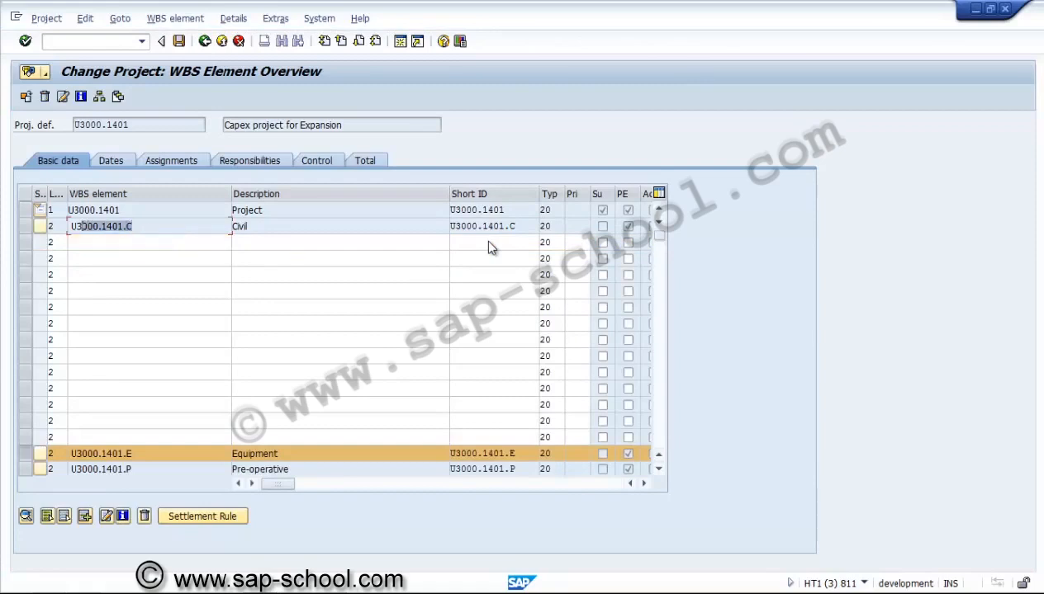
{"action": "key", "text": "Down"}
{"action": "key", "text": "ctrl+v"}
{"action": "key", "text": "Down"}
{"action": "key", "text": "ctrl+v"}
{"action": "key", "text": "Down"}
{"action": "key", "text": "ctrl+v"}
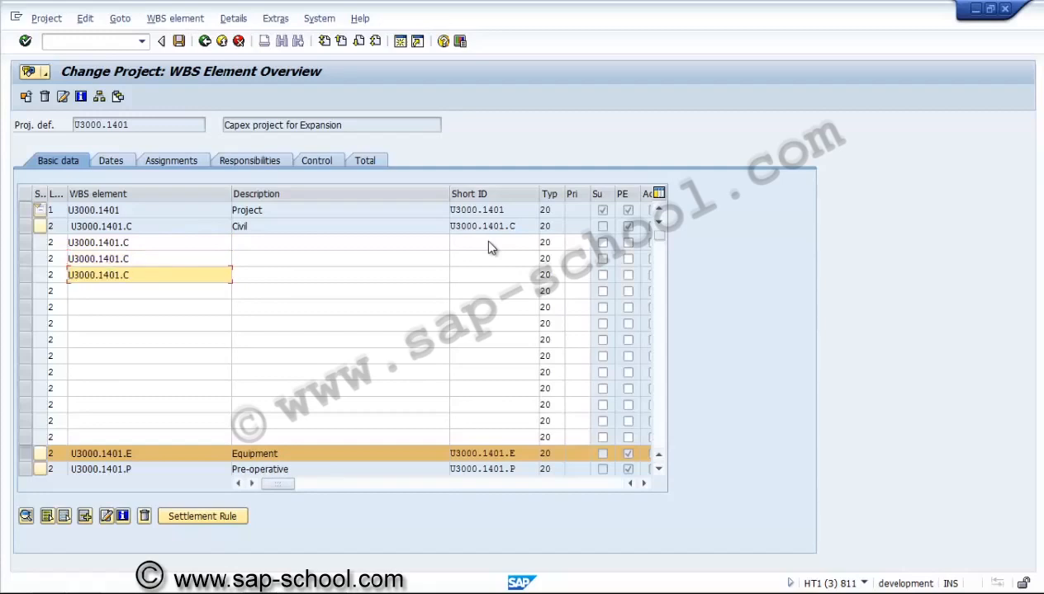
Complete the first new WBS element as U3000.1401.C.123BM with the description "Cement mill foundation"
{"action": "key", "text": "Return"}
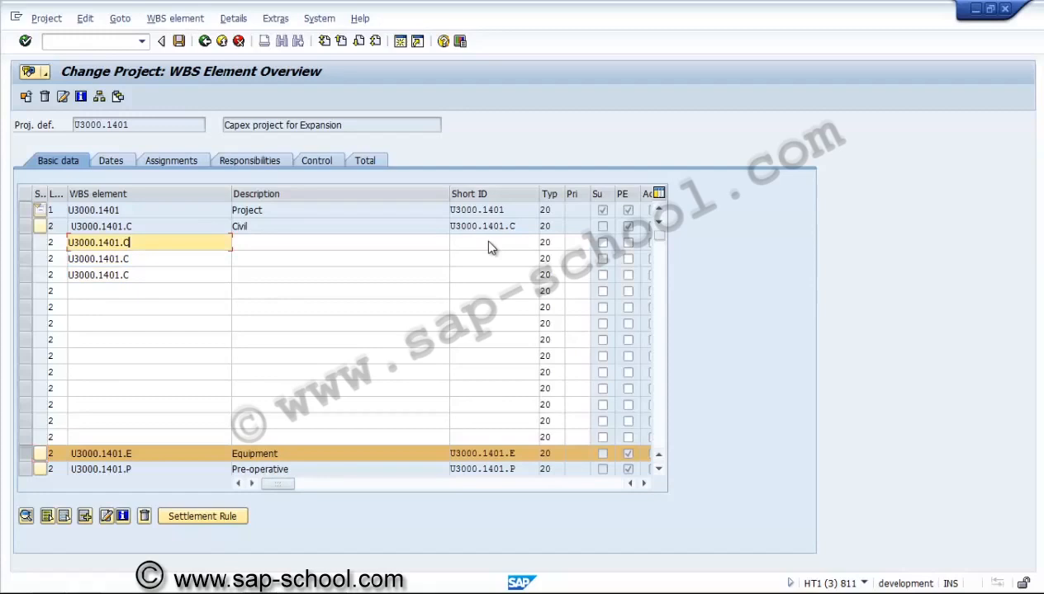
{"action": "type", "text": "."}
{"action": "type", "text": "123"}
{"action": "type", "text": "8M"}
{"action": "key", "text": "Tab"}
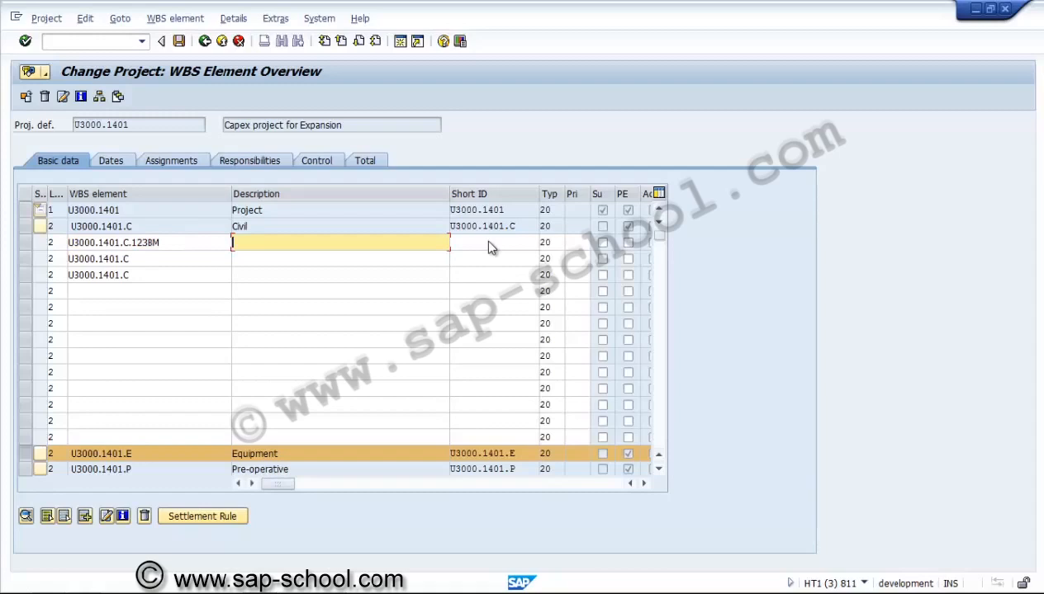
{"action": "type", "text": "Cement mill foundation"}
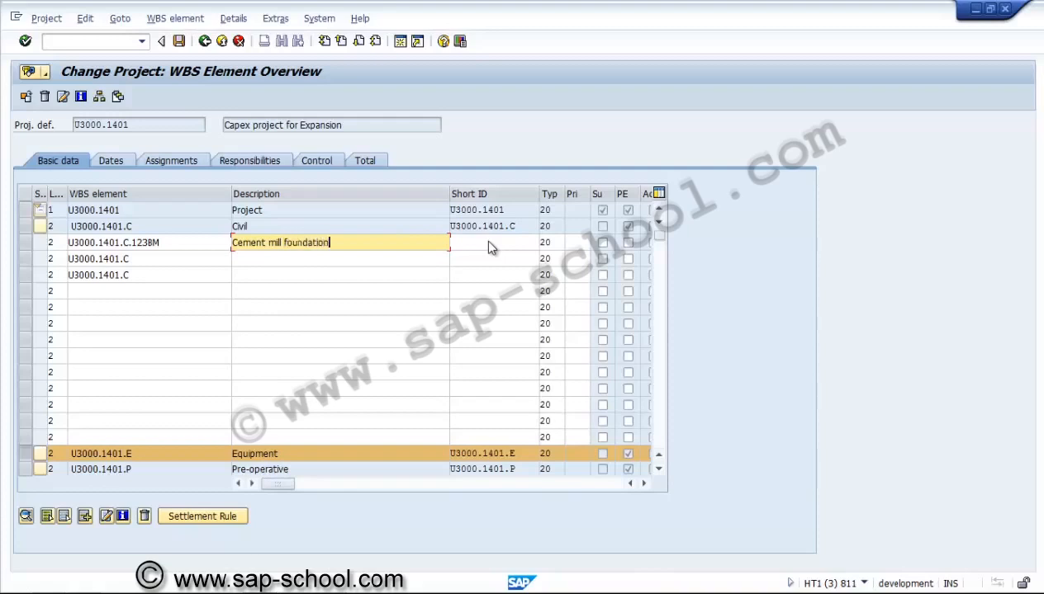
Complete the second new WBS element as U3000.1401.C.1343S with the description "Cement Silo"
{"action": "key", "text": "Return"}
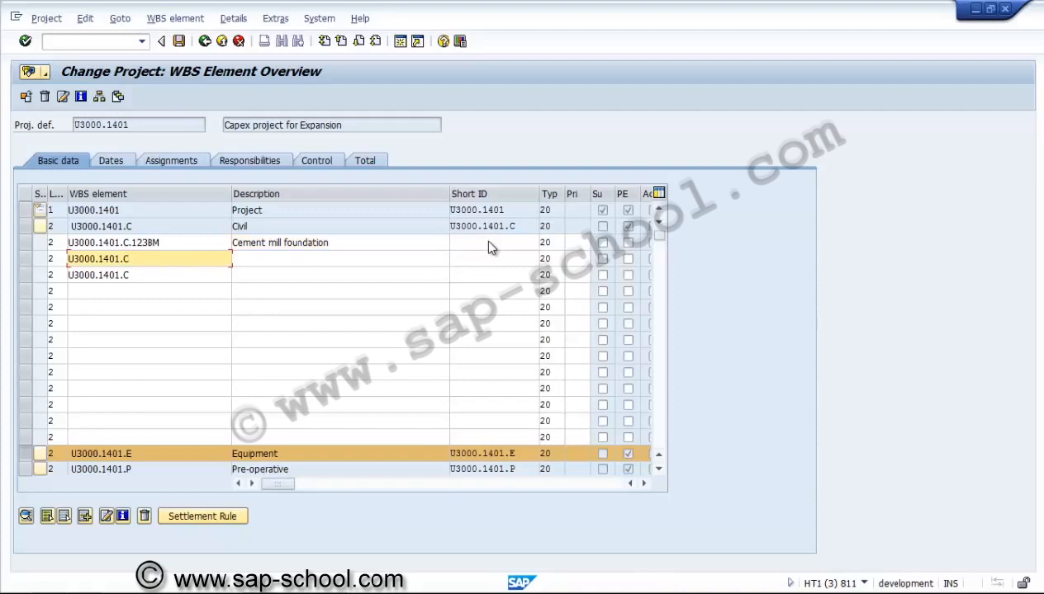
{"action": "type", "text": "."}
{"action": "type", "text": "134"}
{"action": "type", "text": "5"}
{"action": "type", "text": "3S"}
{"action": "key", "text": "Tab"}
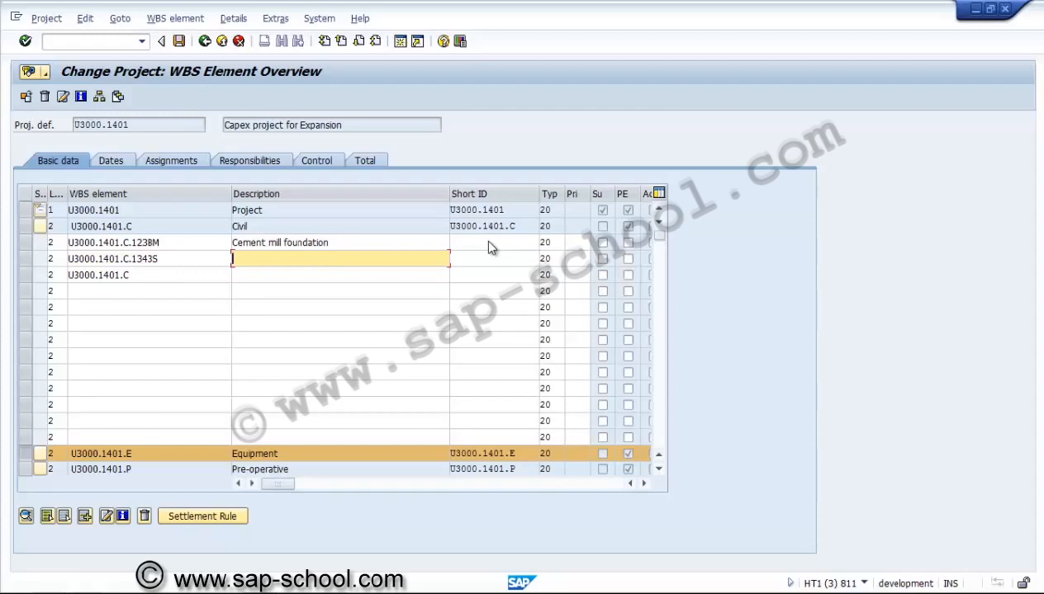
{"action": "type", "text": "Cement Silo"}
Complete the third new WBS element as U3000.1401.C.321WB, described "Weigh bridge foundation", and confirm the new lines
{"action": "key", "text": "Down"}
{"action": "key", "text": "Left"}
{"action": "type", "text": "."}
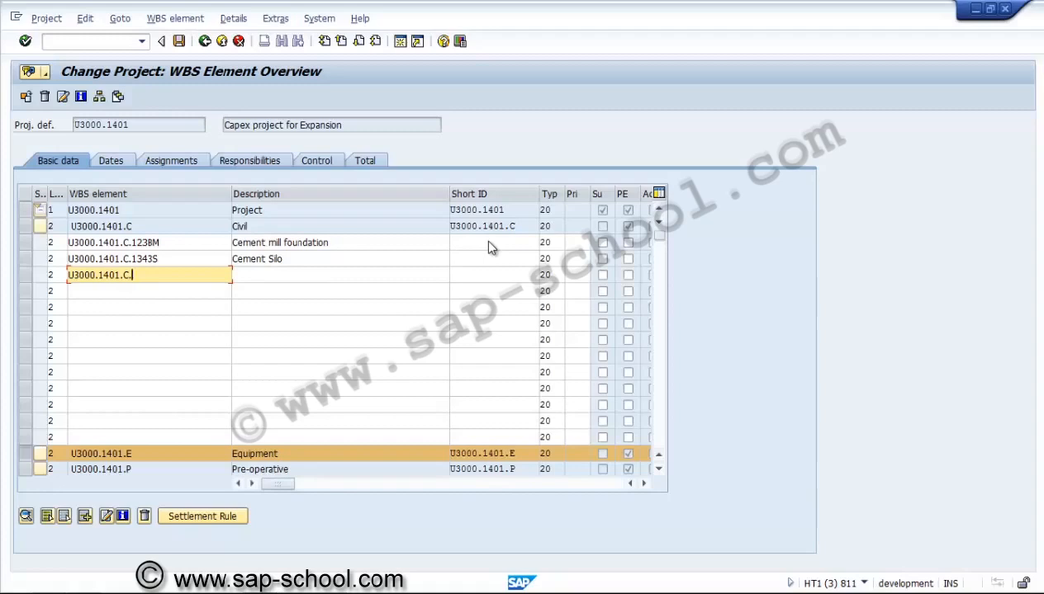
{"action": "type", "text": "321WB"}
{"action": "key", "text": "Tab"}
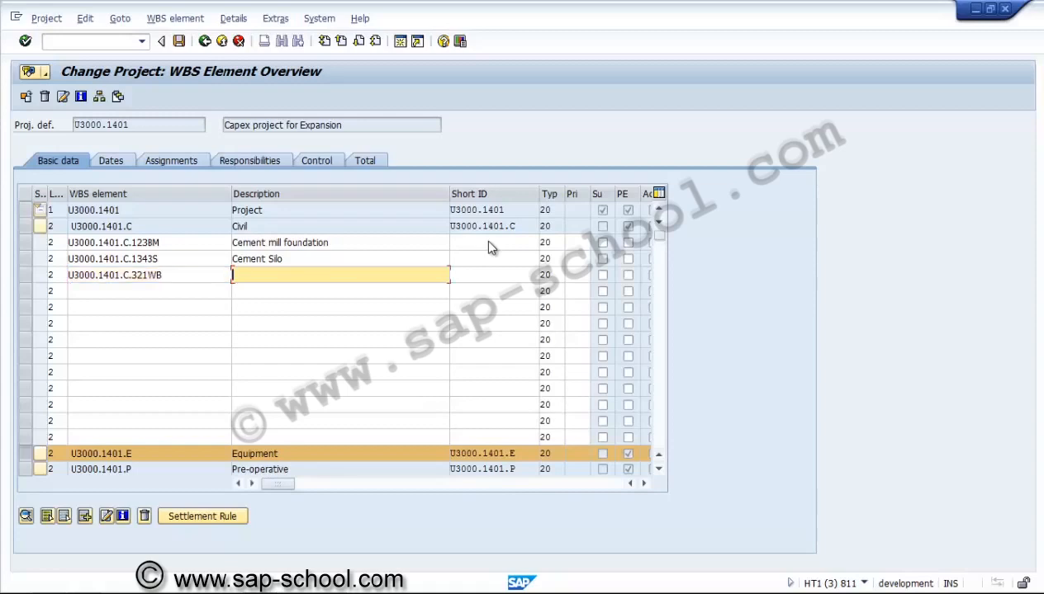
{"action": "type", "text": "Weigh bridge foundation"}
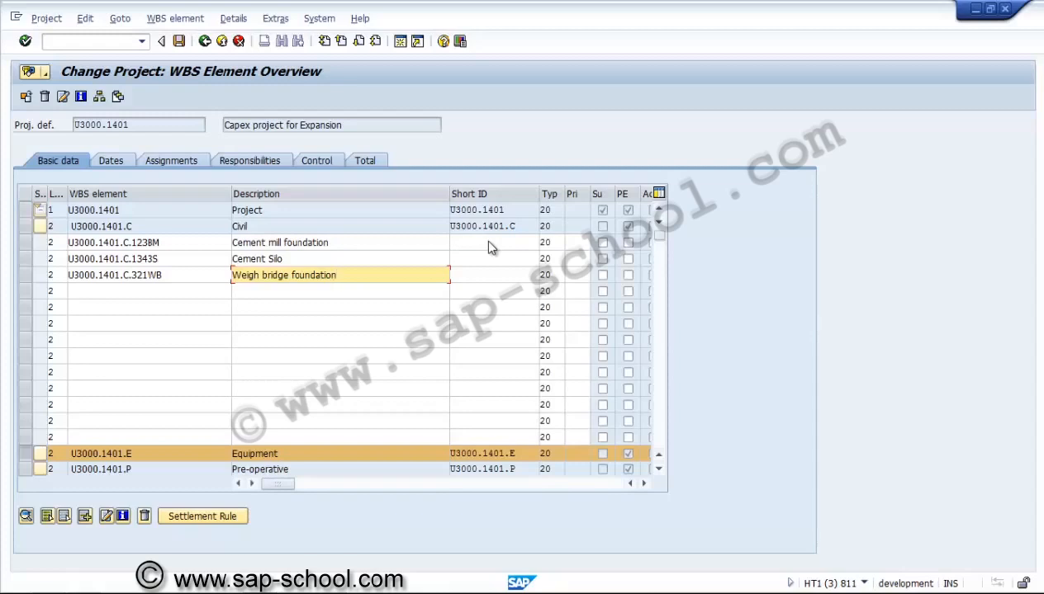
{"action": "key", "text": "shift+Tab"}
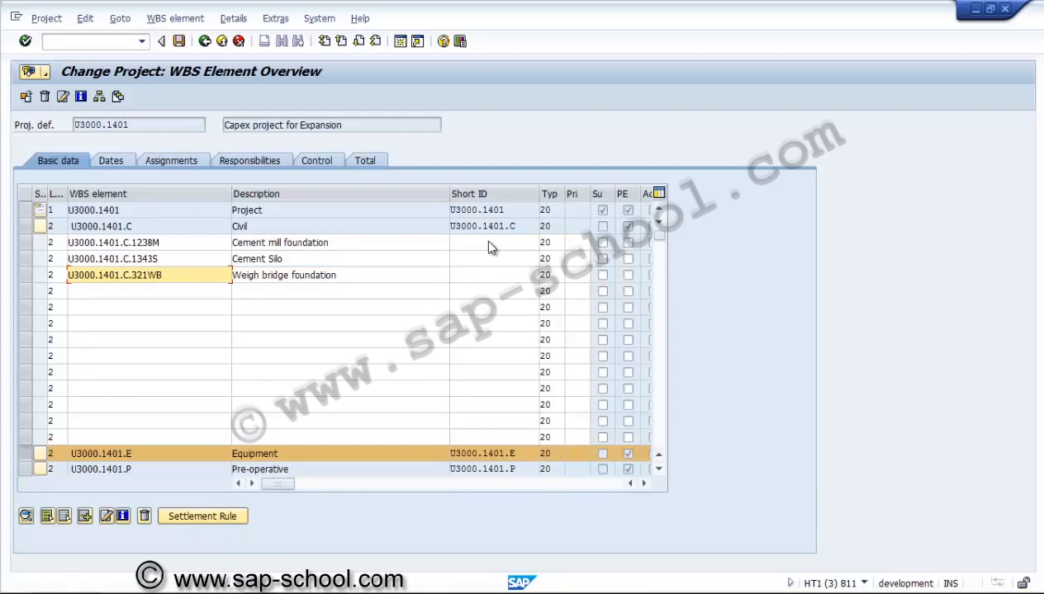
{"action": "key", "text": "Return"}
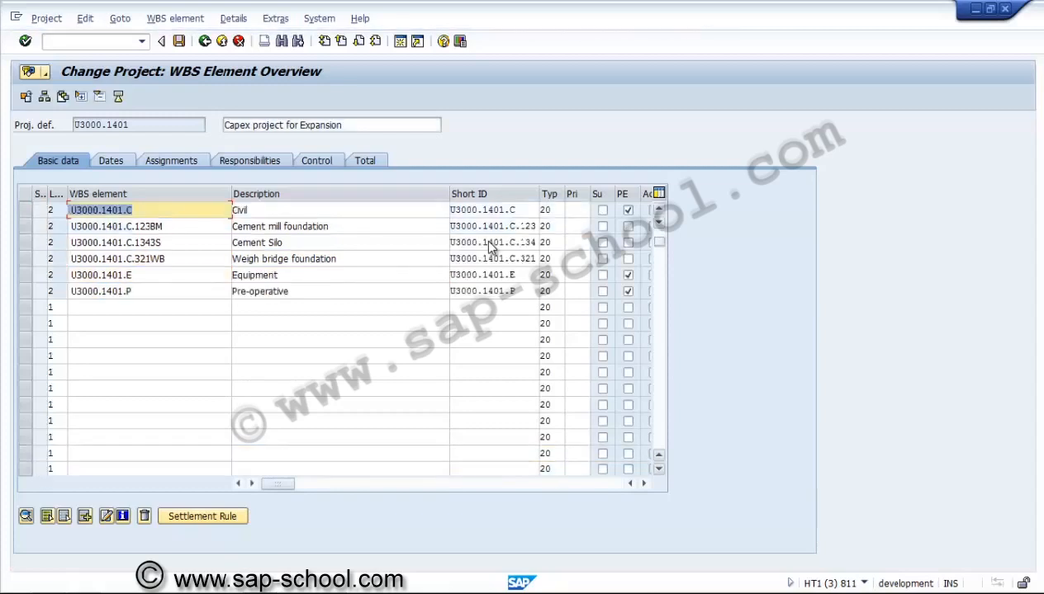
Derive the hierarchy structure for the three new elements: Cement mill foundation, Cement Silo and Weigh bridge foundation
{"action": "scroll", "coordinate": [488, 248], "scroll_direction": "up", "scroll_amount": 1}
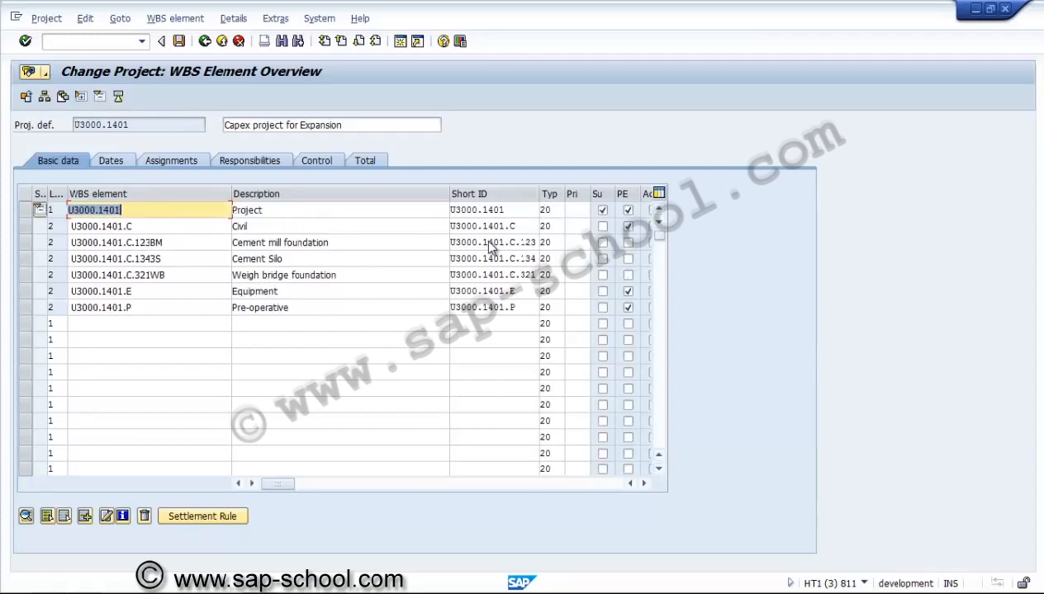
{"action": "left_click", "coordinate": [26, 243]}
{"action": "left_click", "coordinate": [26, 259]}
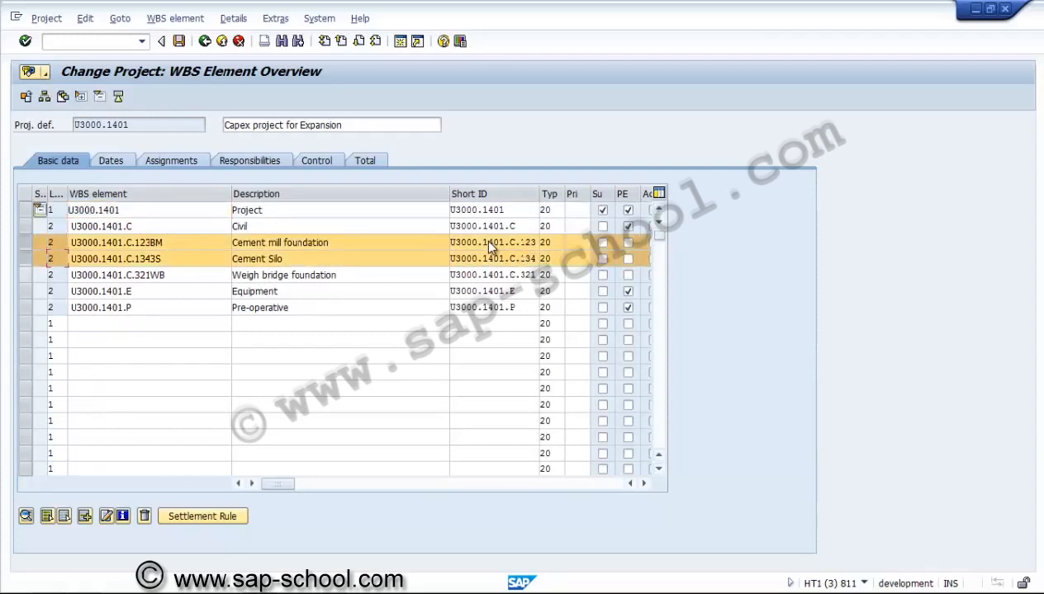
{"action": "left_click", "coordinate": [26, 275]}
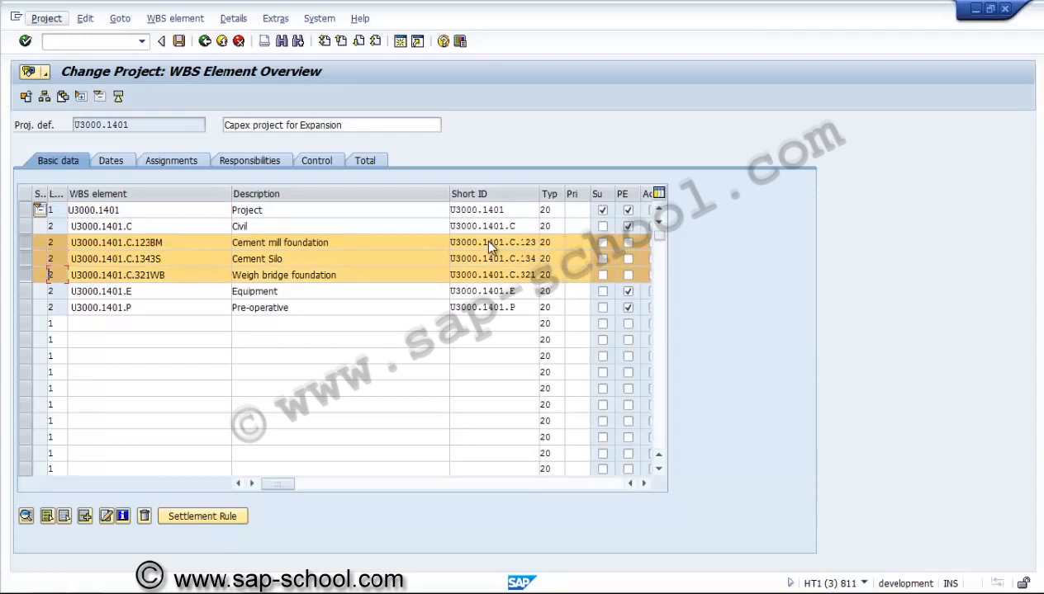
{"action": "left_click", "coordinate": [47, 19]}
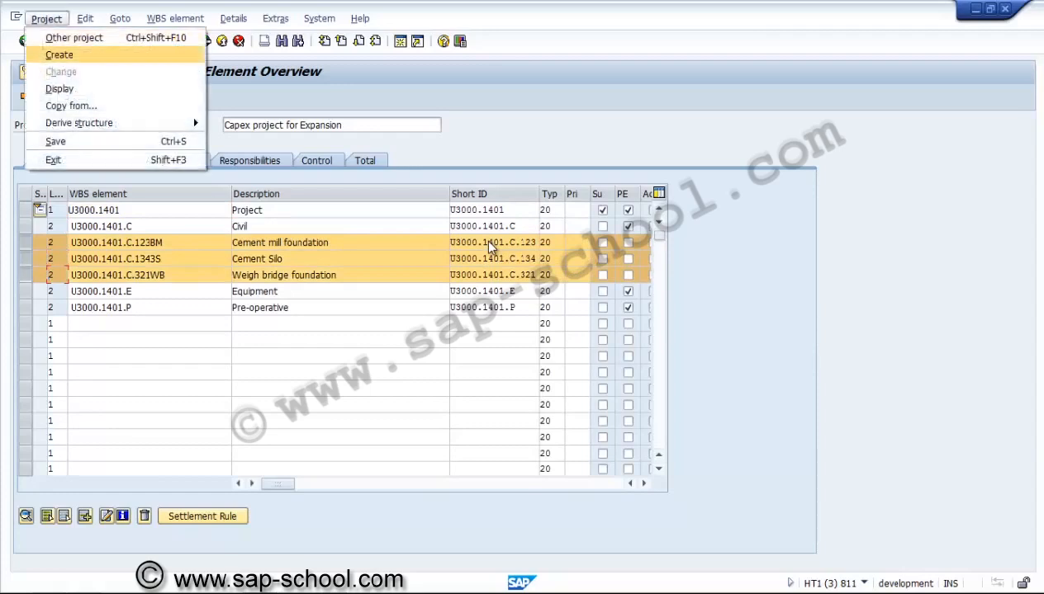
{"action": "mouse_move", "coordinate": [78, 122]}
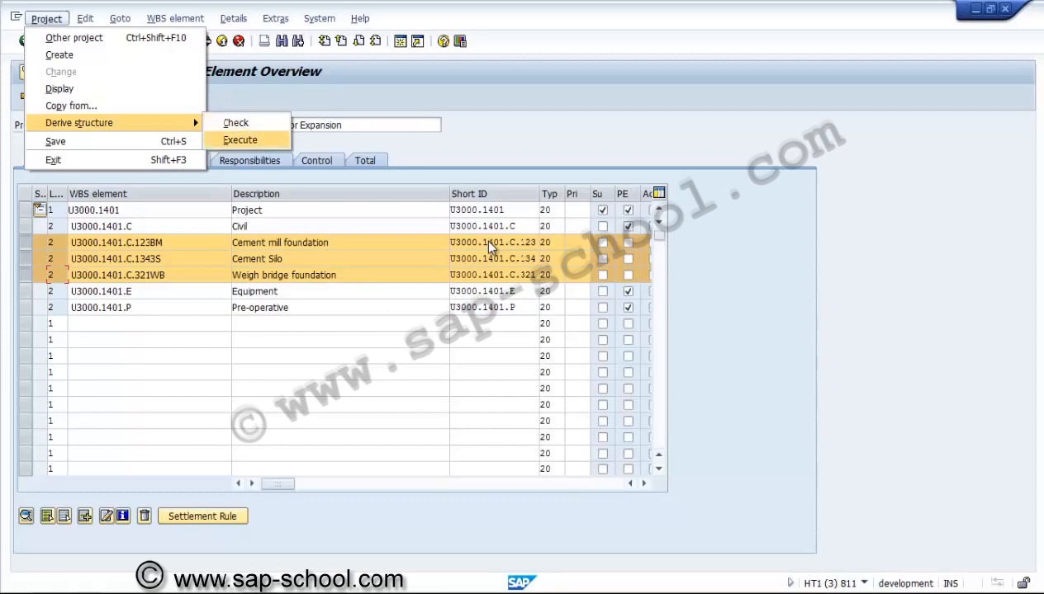
{"action": "key", "text": "Return"}
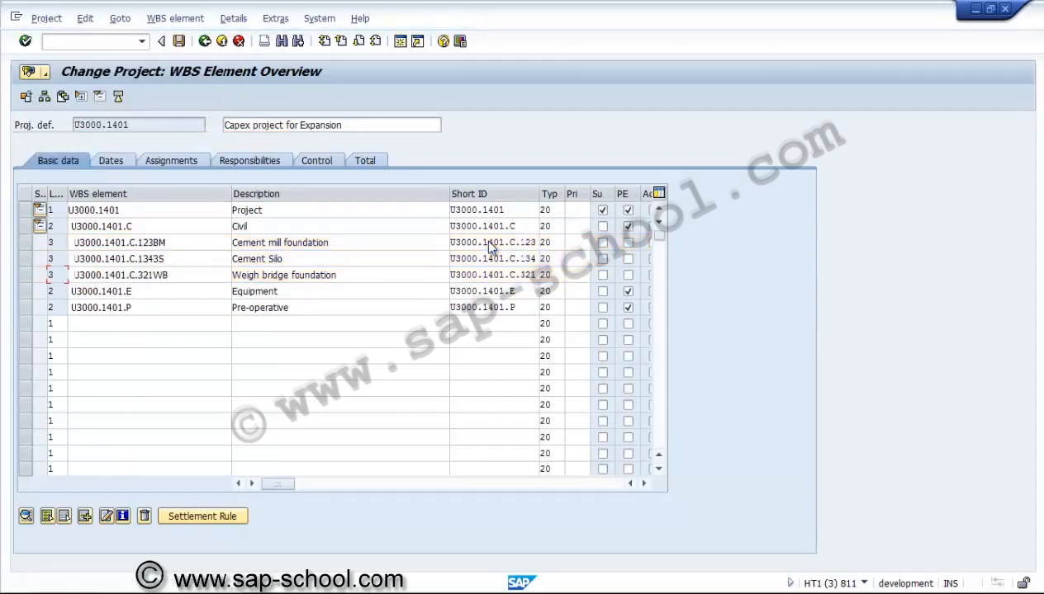
{"action": "left_click", "coordinate": [169, 243]}
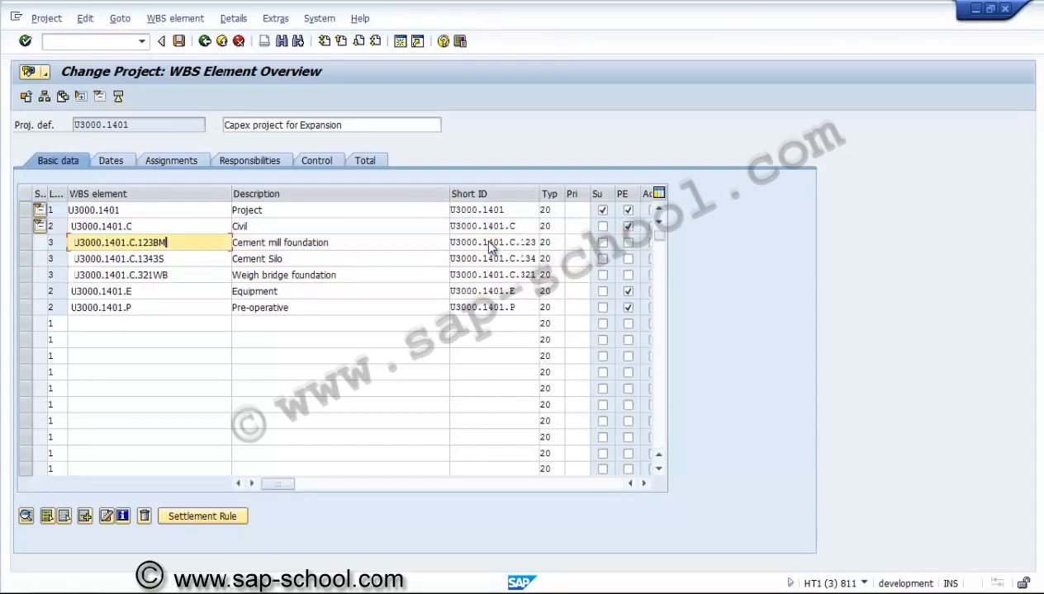
{"action": "left_click", "coordinate": [25, 243]}
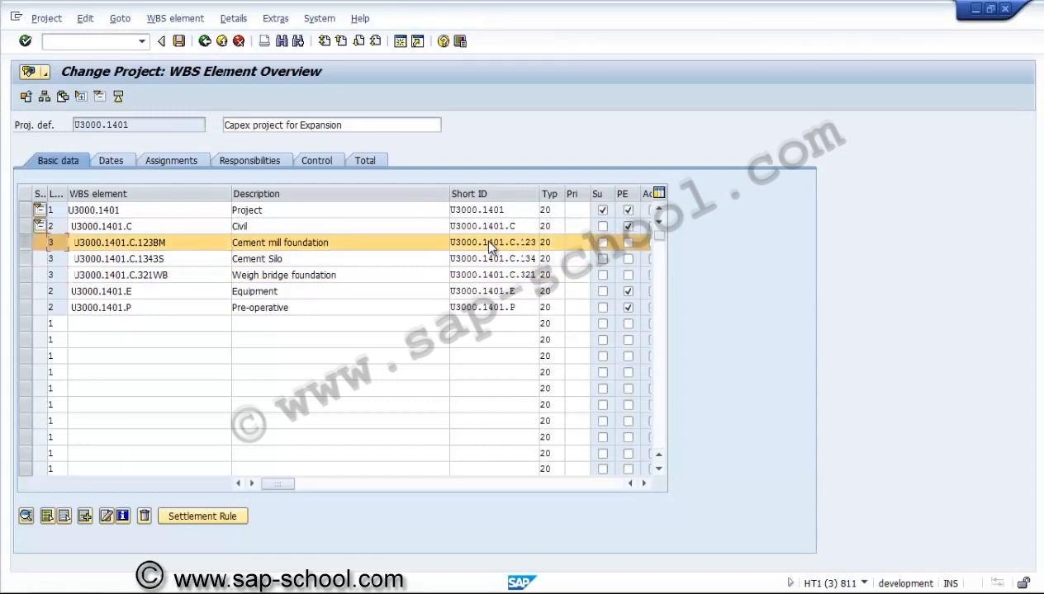
{"action": "left_click", "coordinate": [25, 259]}
{"action": "left_click", "coordinate": [26, 274]}
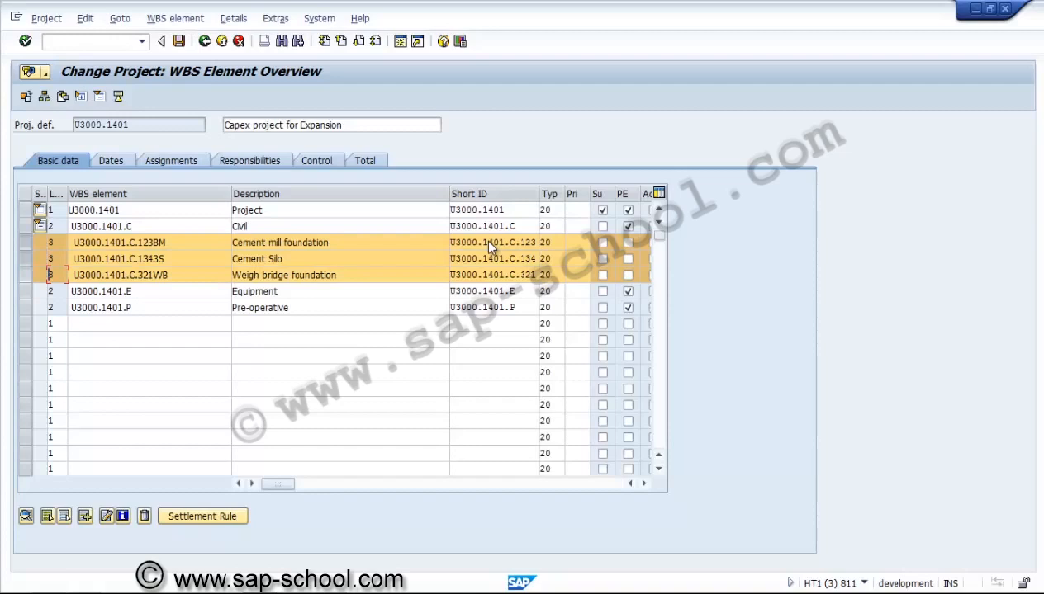
{"action": "left_click", "coordinate": [25, 258]}
{"action": "left_click", "coordinate": [26, 243]}
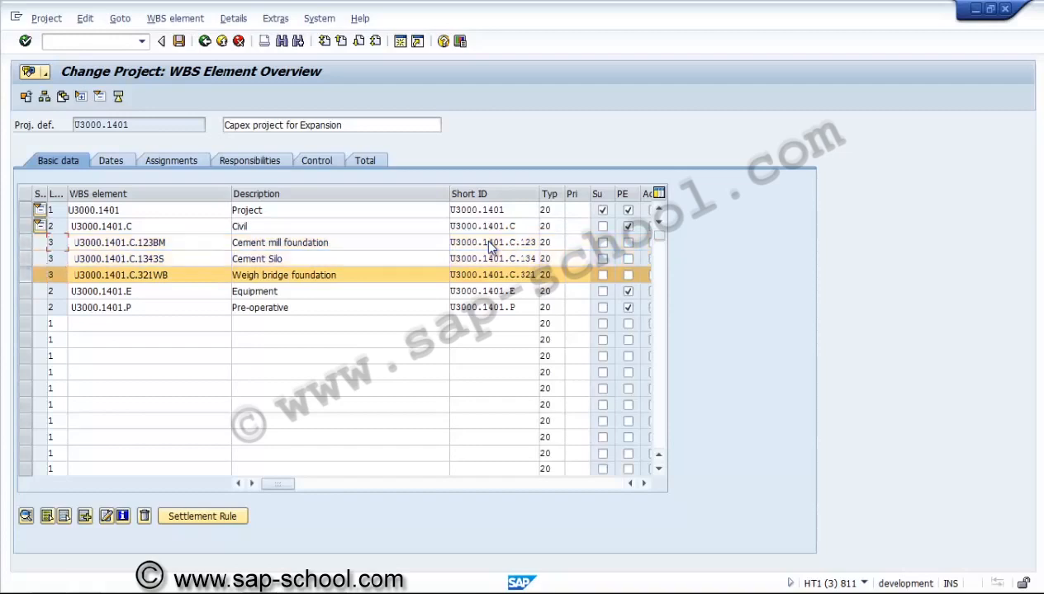
{"action": "left_click", "coordinate": [26, 275]}
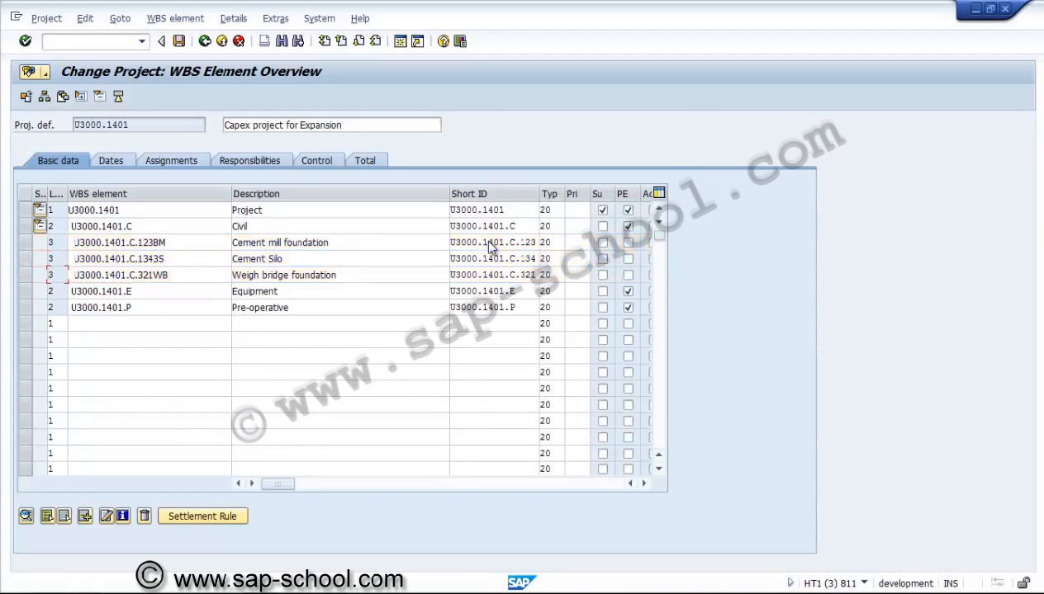
{"action": "left_click", "coordinate": [167, 243]}
{"action": "key", "text": "Down"}
{"action": "key", "text": "Down"}
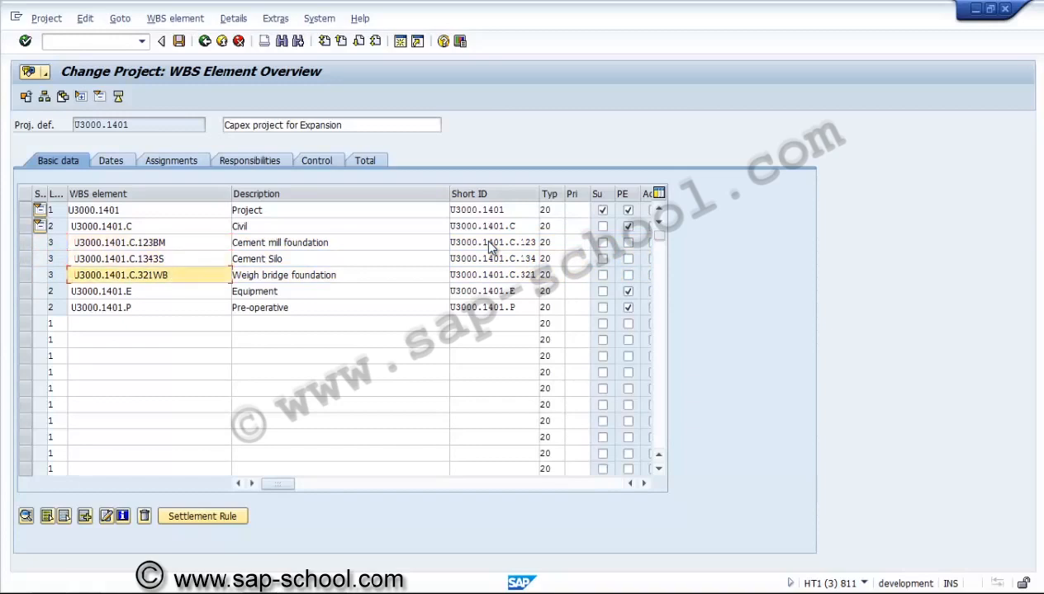
{"action": "left_click", "coordinate": [46, 18]}
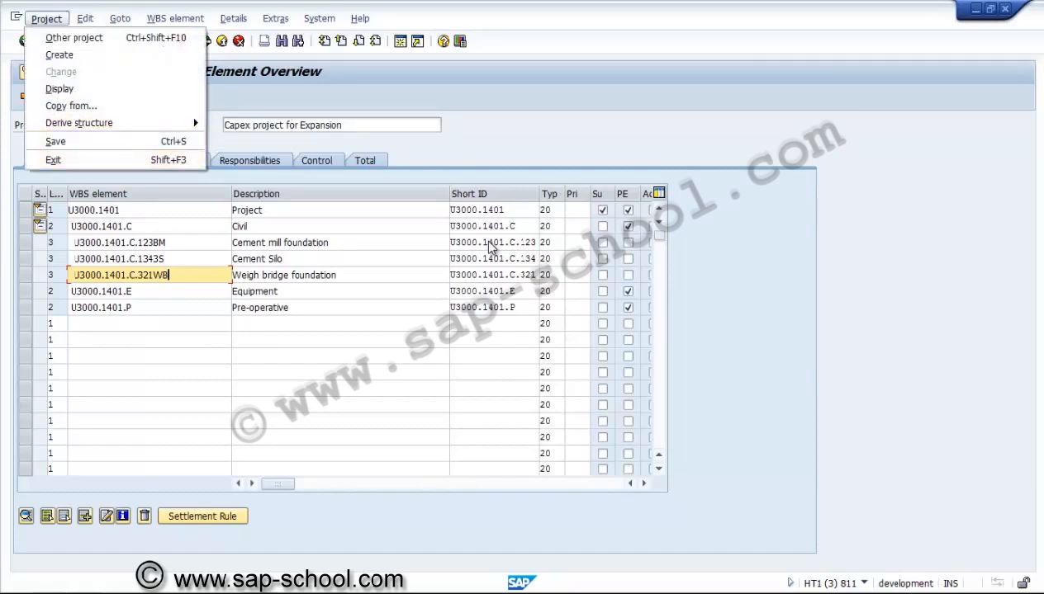
{"action": "left_click", "coordinate": [142, 291]}
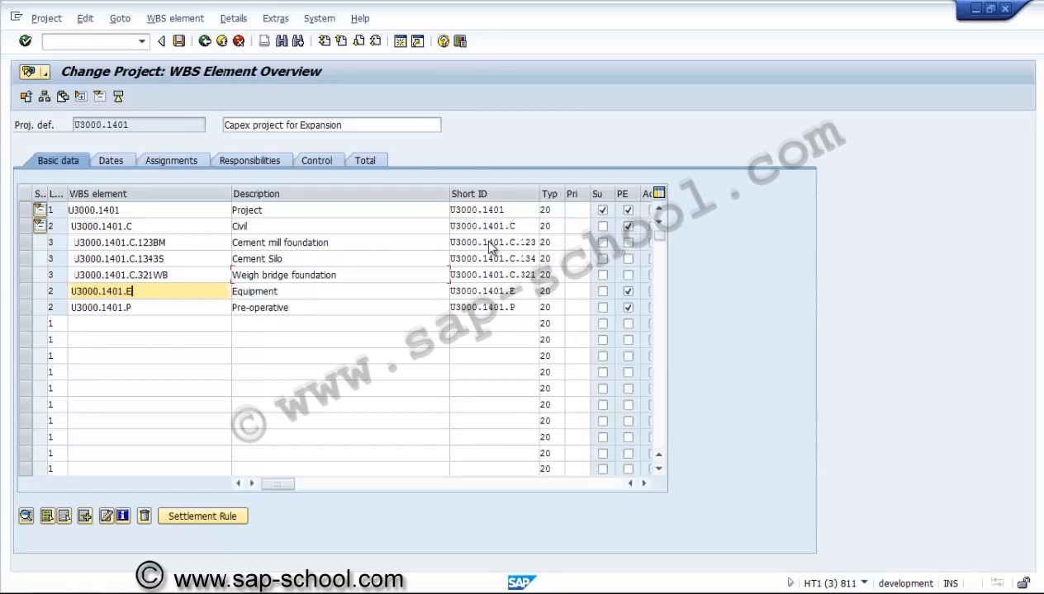
{"action": "left_click", "coordinate": [290, 275]}
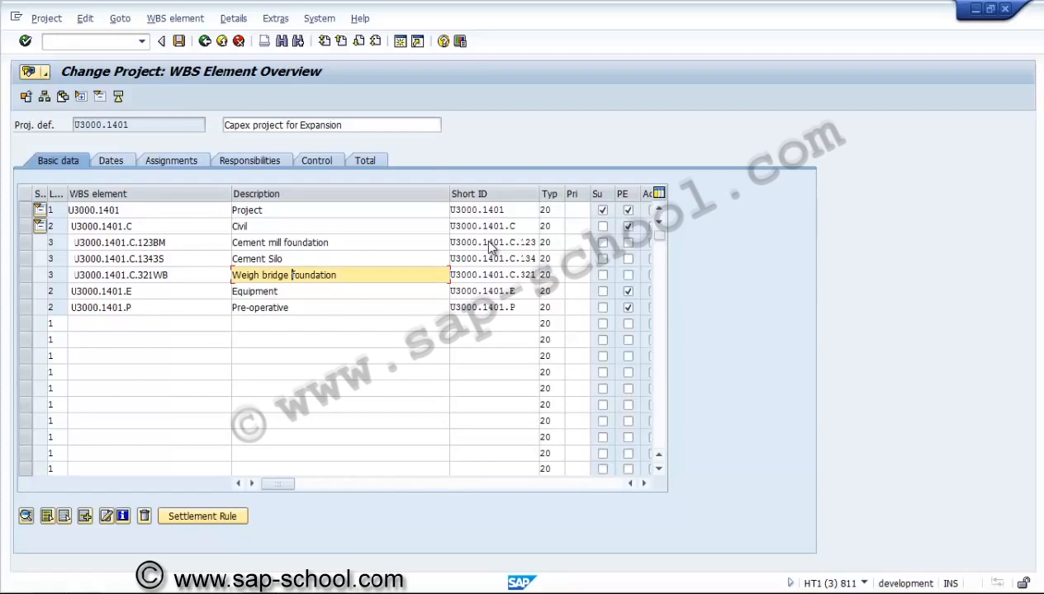
Insert blank lines above the Equipment element and fill the first two with the weigh bridge foundation's ID U3000.1401.C.321WB
{"action": "left_click", "coordinate": [27, 292]}
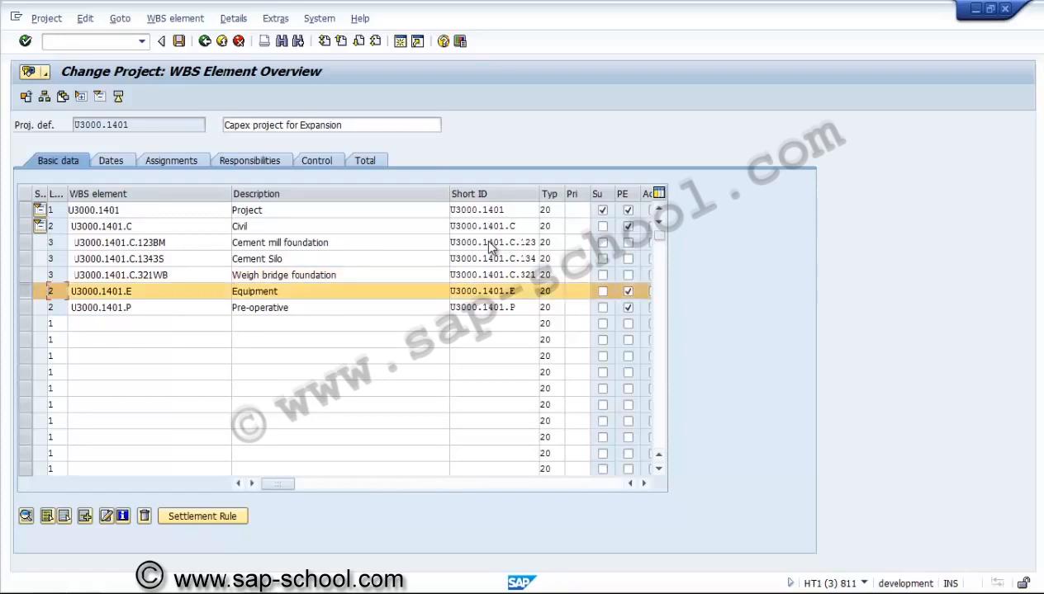
{"action": "key", "text": "shift+F6"}
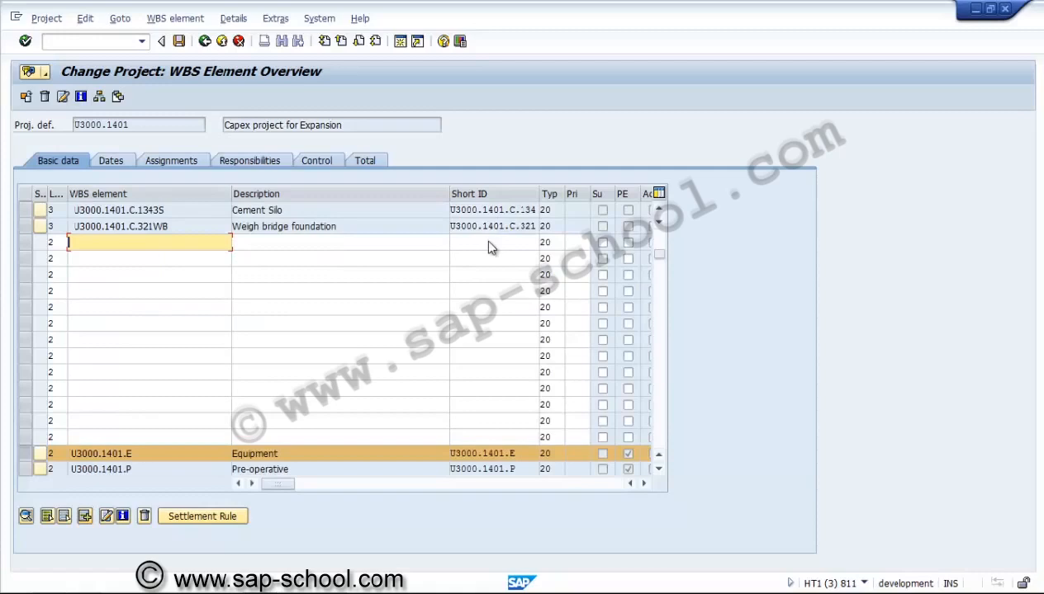
{"action": "left_click_drag", "start_coordinate": [168, 226], "coordinate": [73, 226]}
{"action": "key", "text": "ctrl+c"}
{"action": "key", "text": "Down"}
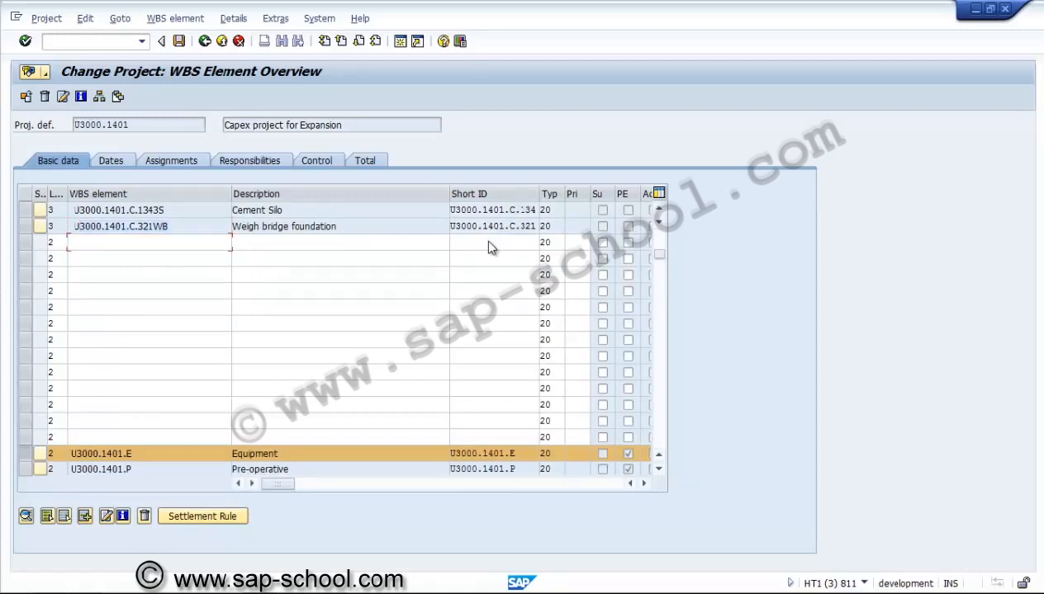
{"action": "key", "text": "ctrl+v"}
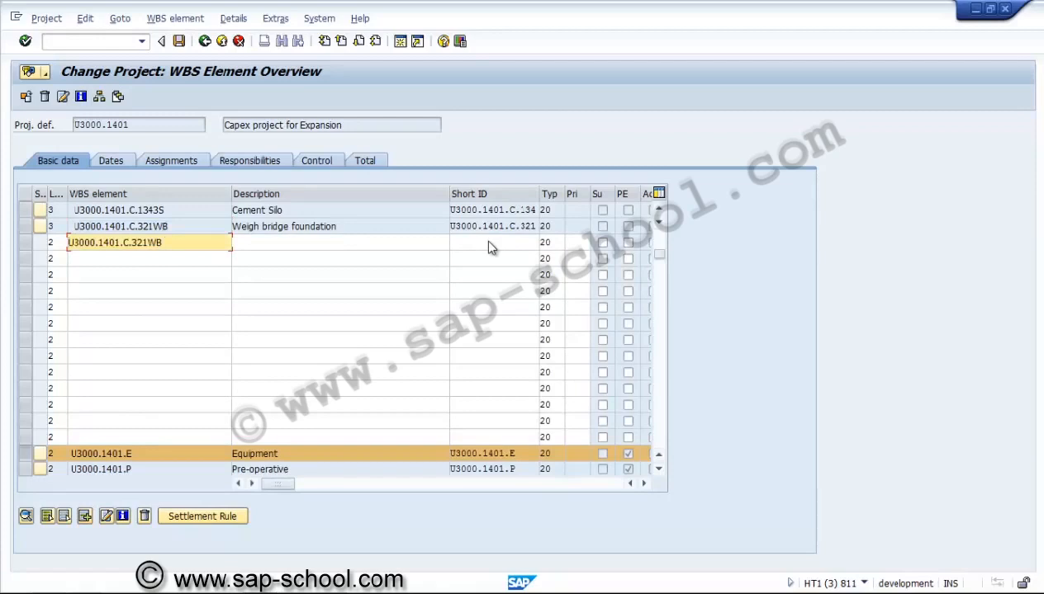
{"action": "key", "text": "Down"}
{"action": "key", "text": "ctrl+v"}
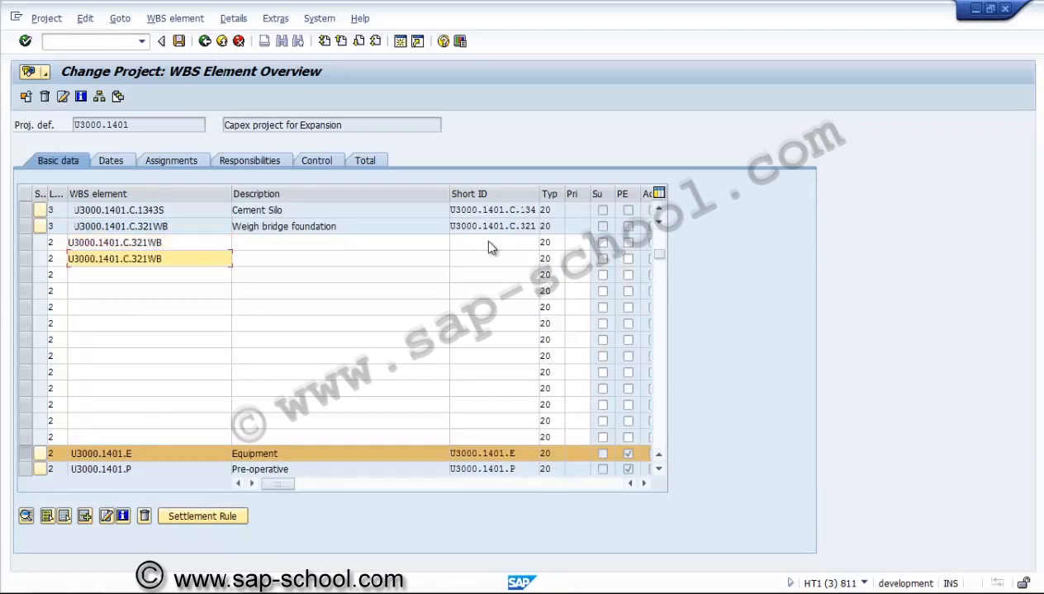
Extend the two copied weigh bridge IDs to U3000.1401.C.321WB.1 and U3000.1401.C.321WB.2
{"action": "key", "text": "Up"}
{"action": "type", "text": ".1"}
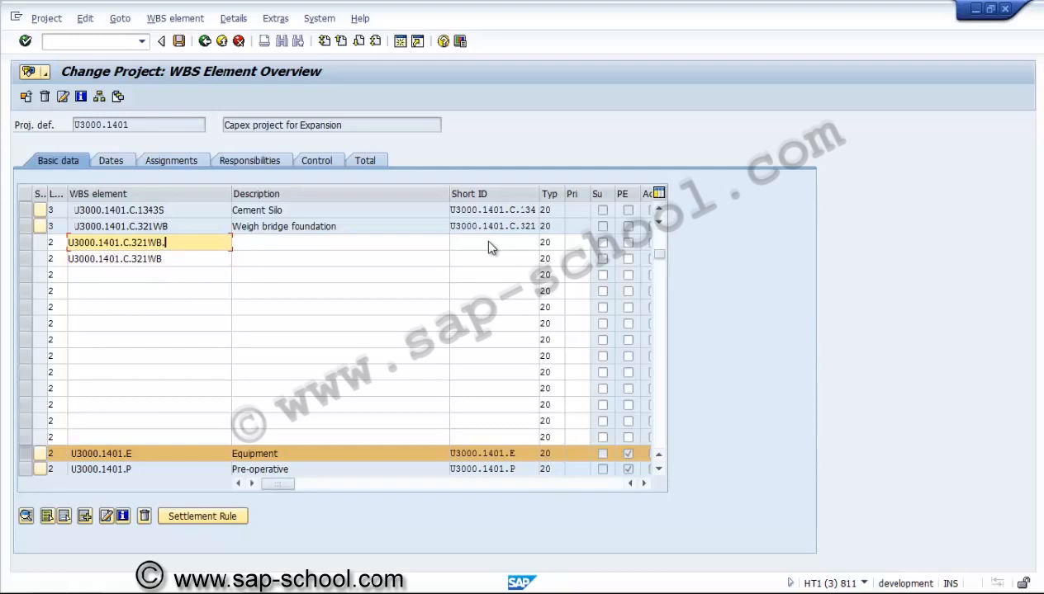
{"action": "key", "text": "Down"}
{"action": "type", "text": ".2"}
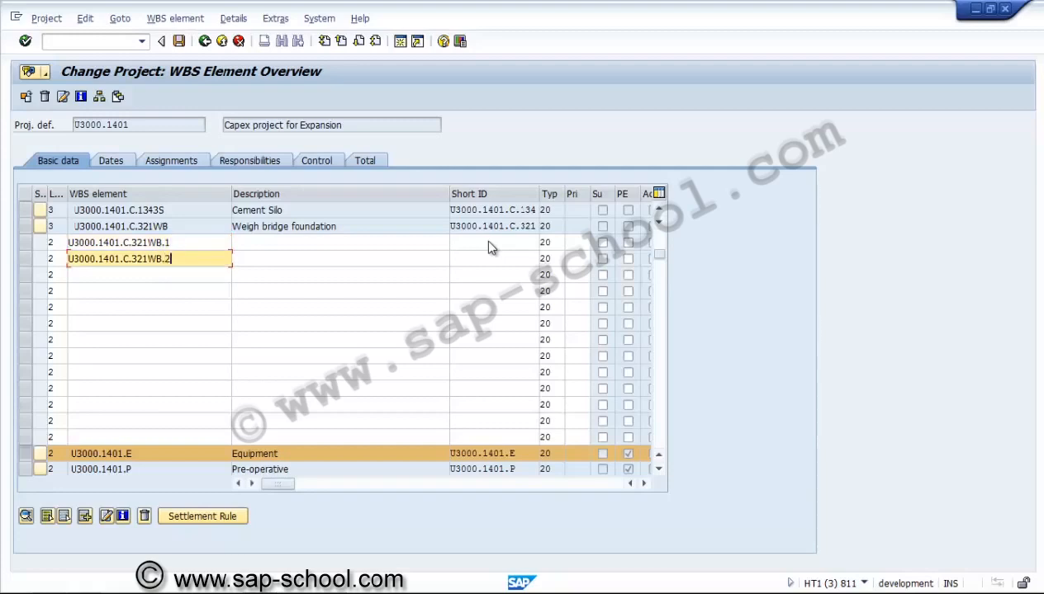
Copy the description "Weigh bridge foundation" into the lines U3000.1401.C.321WB.1 and U3000.1401.C.321WB.2
{"action": "key", "text": "Tab"}
{"action": "key", "text": "Up"}
{"action": "key", "text": "Up"}
{"action": "key", "text": "End"}
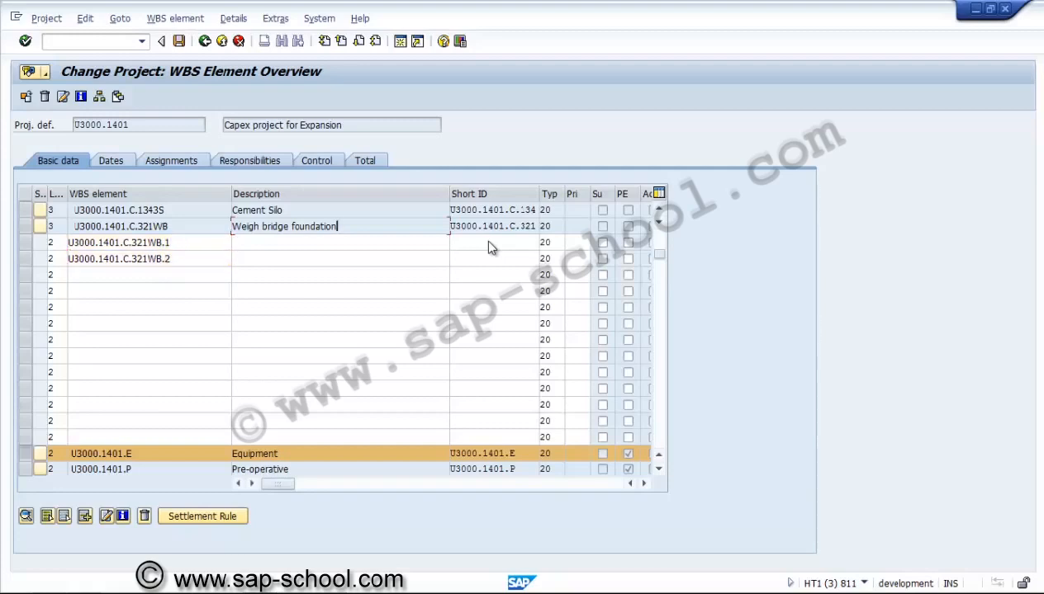
{"action": "key", "text": "shift+Left"}
{"action": "key", "text": "shift+Left"}
{"action": "key", "text": "shift+Left"}
{"action": "key", "text": "shift+Left"}
{"action": "key", "text": "shift+Left"}
{"action": "key", "text": "shift+Left"}
{"action": "key", "text": "shift+Left"}
{"action": "key", "text": "shift+Left"}
{"action": "key", "text": "shift+Left"}
{"action": "key", "text": "shift+Left"}
{"action": "key", "text": "shift+Left"}
{"action": "key", "text": "shift+Left"}
{"action": "key", "text": "shift+Left"}
{"action": "key", "text": "shift+Left"}
{"action": "key", "text": "shift+Left"}
{"action": "key", "text": "shift+Left"}
{"action": "key", "text": "shift+Left"}
{"action": "key", "text": "shift+Left"}
{"action": "key", "text": "shift+Left"}
{"action": "key", "text": "shift+Left"}
{"action": "key", "text": "Down"}
{"action": "key", "text": "ctrl+v"}
{"action": "key", "text": "Down"}
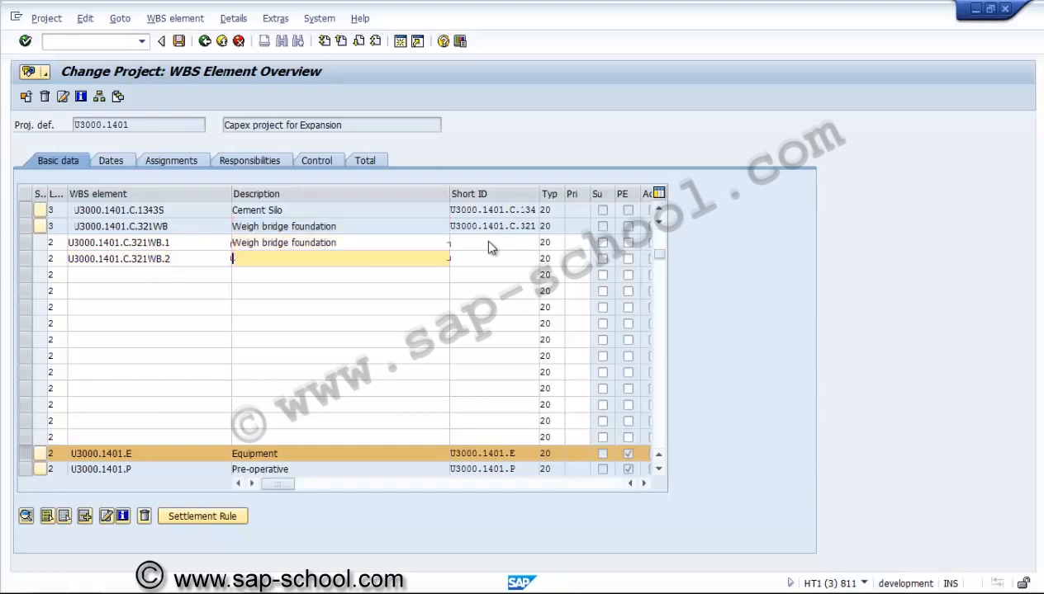
{"action": "key", "text": "ctrl+v"}
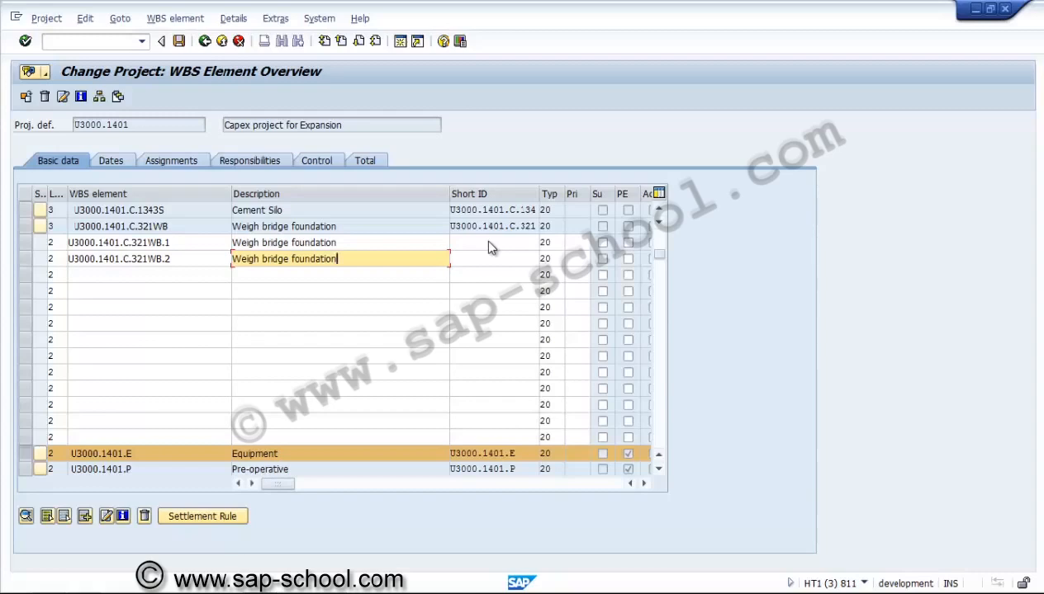
Change the two copied descriptions to "Weigh bridge-1 foundation" and "Weigh bridge-2 foundation" and confirm the new lines
{"action": "key", "text": "Up"}
{"action": "type", "text": "-1"}
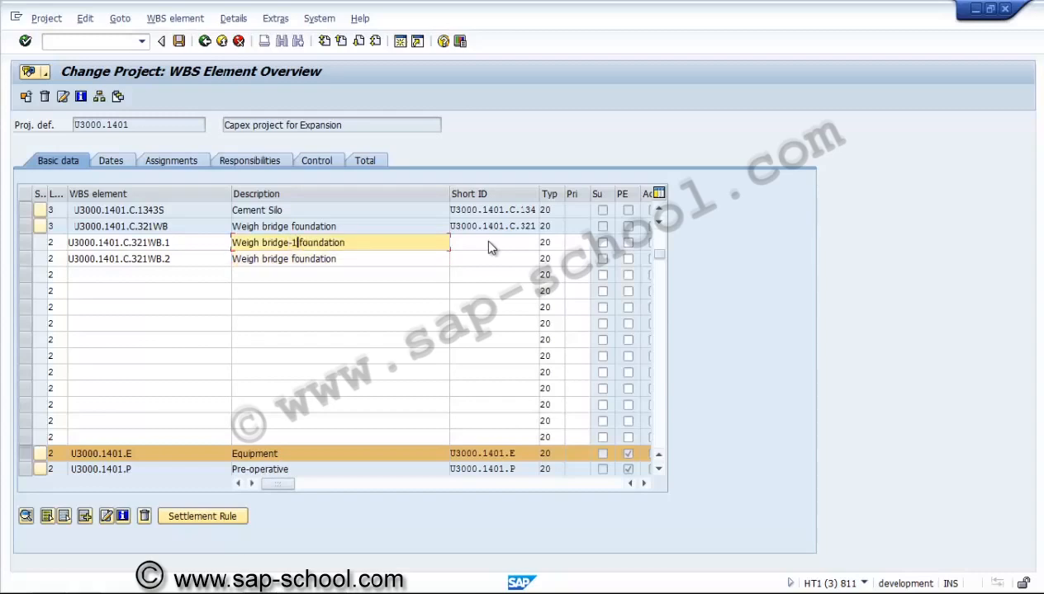
{"action": "key", "text": "Down"}
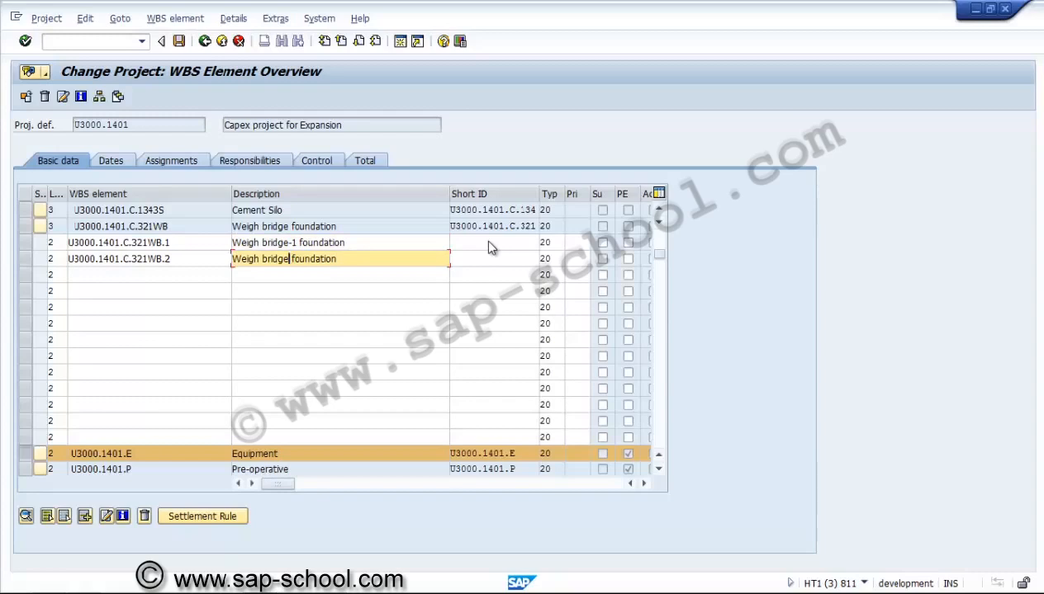
{"action": "type", "text": "-2"}
{"action": "key", "text": "Return"}
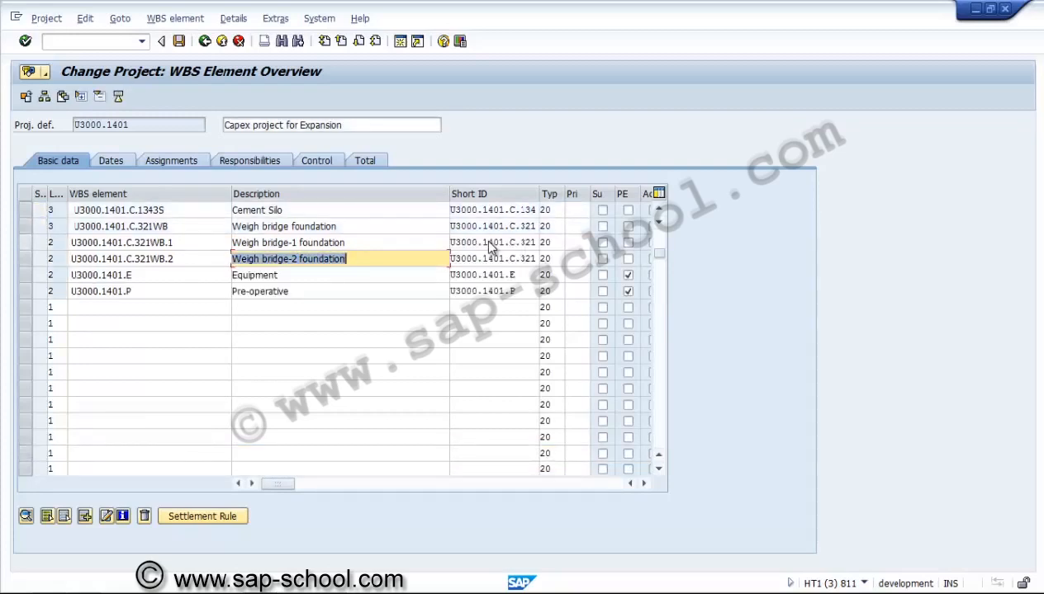
Derive the hierarchy structure for the two elements U3000.1401.C.321WB.1 and U3000.1401.C.321WB.2
{"action": "left_click", "coordinate": [25, 243]}
{"action": "left_click", "coordinate": [26, 259], "text": "ctrl"}
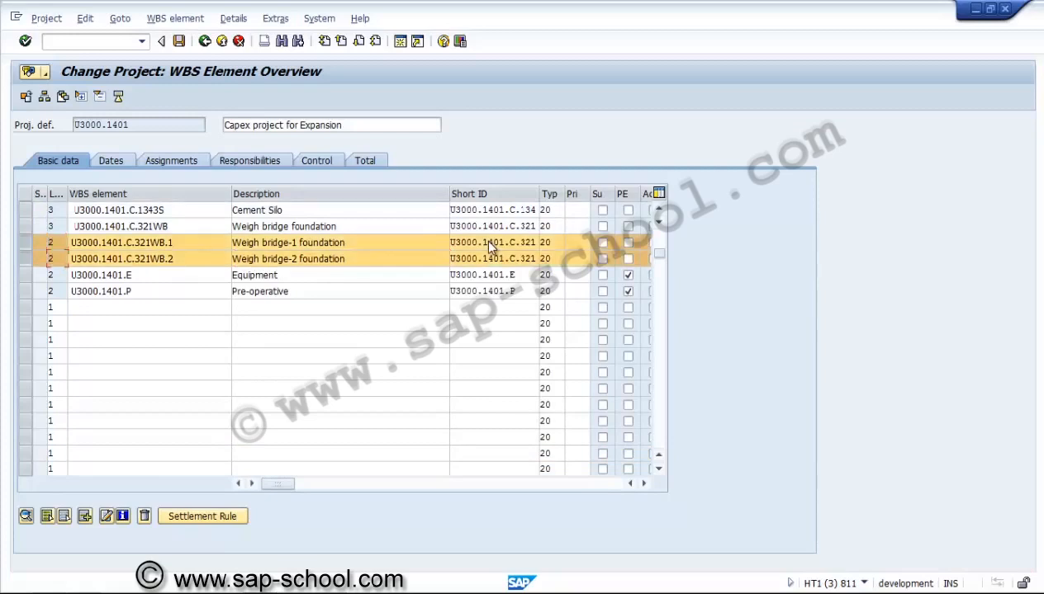
{"action": "left_click", "coordinate": [46, 18]}
{"action": "mouse_move", "coordinate": [79, 122]}
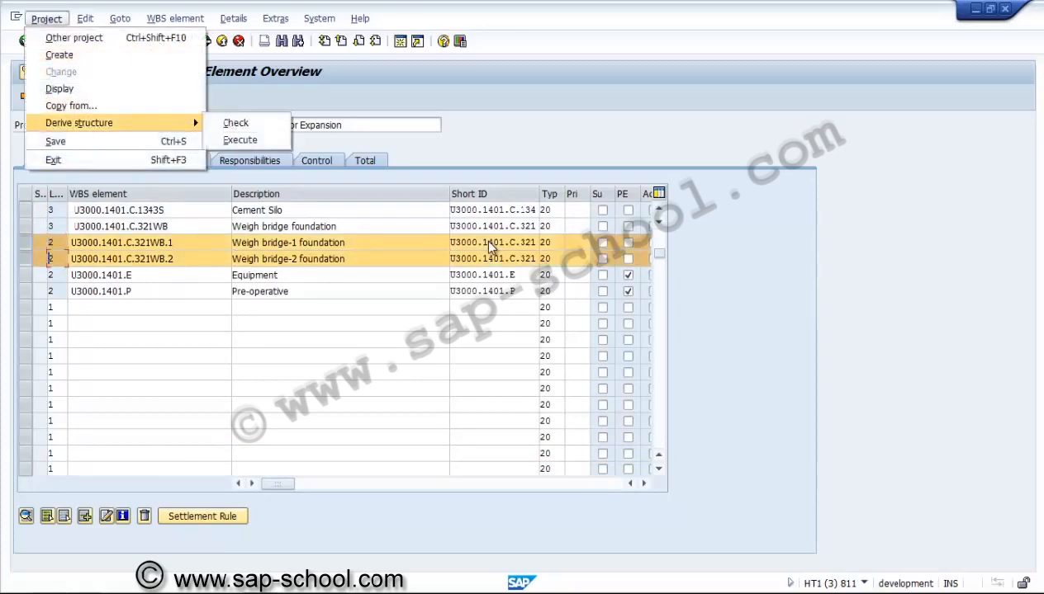
{"action": "left_click", "coordinate": [239, 140]}
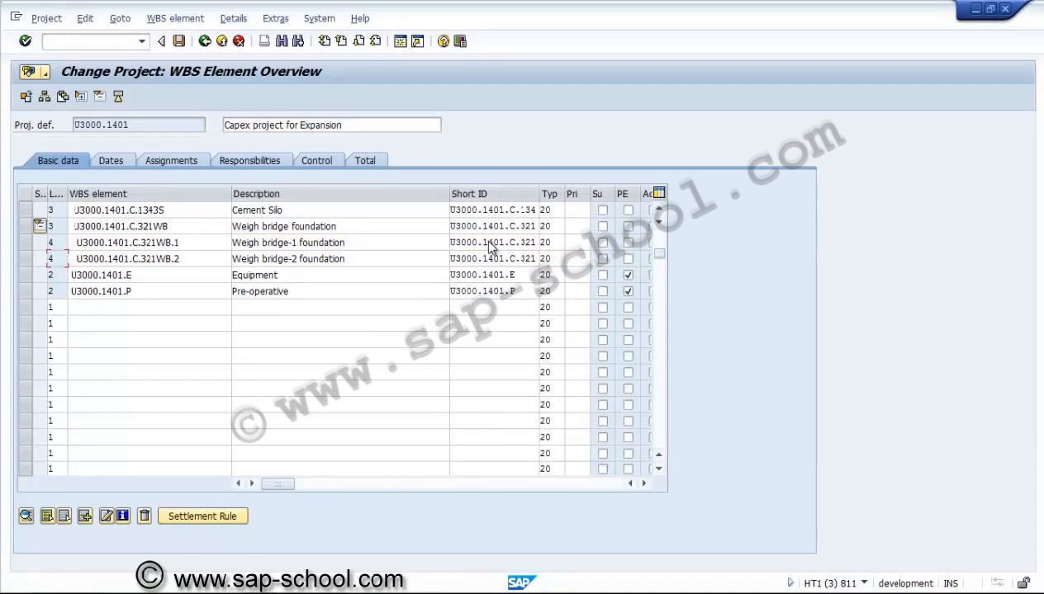
Insert blank lines above the Pre-operative element and fill the first five with the Equipment ID U3000.1401.E
{"action": "key", "text": "Tab"}
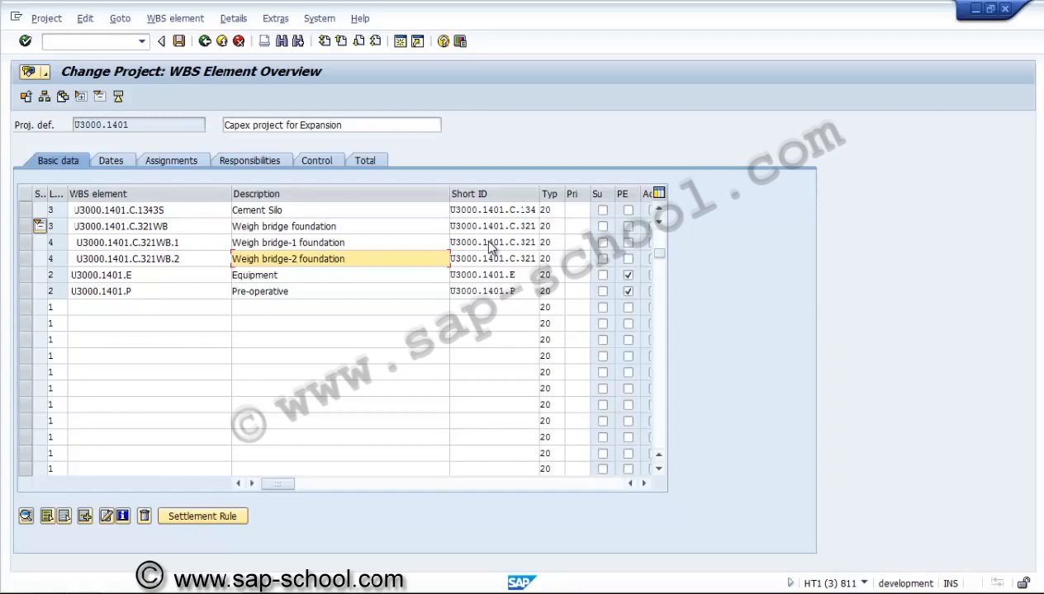
{"action": "key", "text": "Return"}
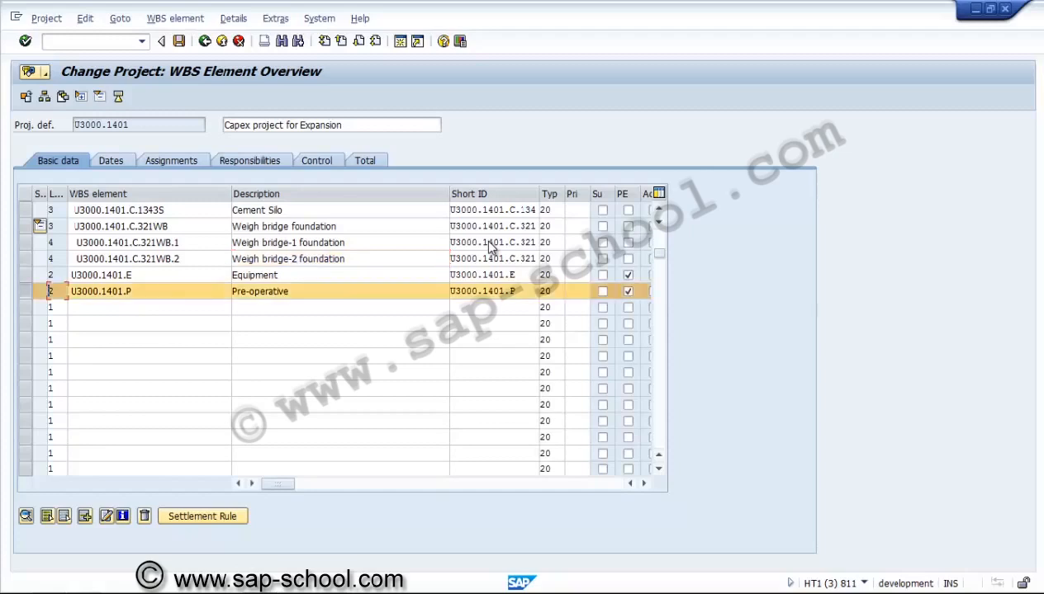
{"action": "left_click", "coordinate": [84, 516]}
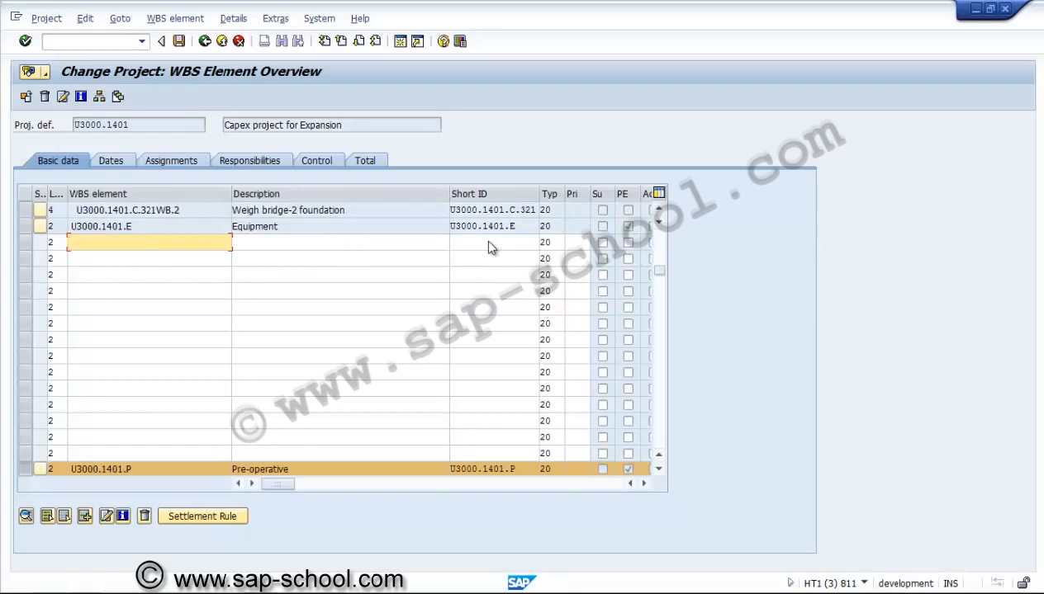
{"action": "key", "text": "Up"}
{"action": "key", "text": "End"}
{"action": "key", "text": "shift+Home"}
{"action": "key", "text": "ctrl+c"}
{"action": "key", "text": "Home"}
{"action": "key", "text": "Down"}
{"action": "key", "text": "ctrl+v"}
{"action": "key", "text": "Down"}
{"action": "key", "text": "ctrl+v"}
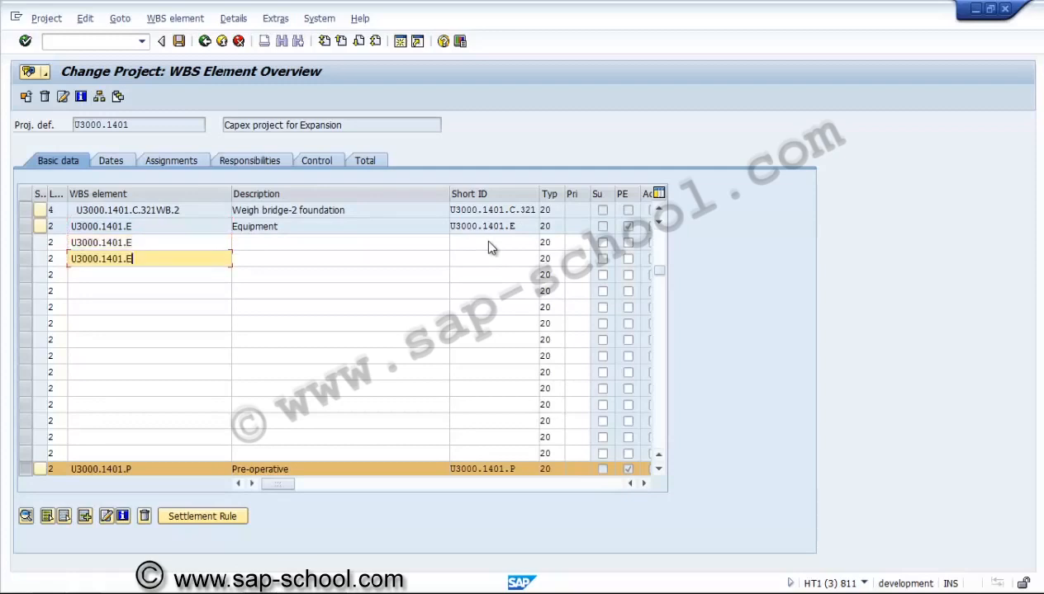
{"action": "key", "text": "Down"}
{"action": "key", "text": "ctrl+v"}
{"action": "key", "text": "Down"}
{"action": "key", "text": "ctrl+v"}
{"action": "key", "text": "Down"}
{"action": "key", "text": "ctrl+v"}
{"action": "key", "text": "Down"}
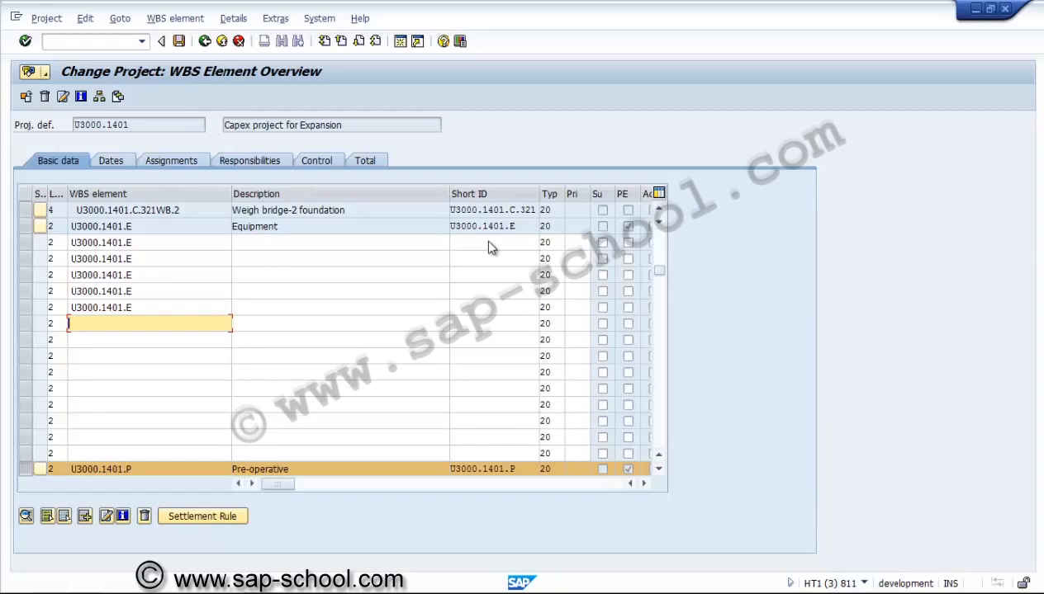
Complete the first copied Equipment line as U3000.1401.E.321BF with the description "Bag filter"
{"action": "key", "text": "Up"}
{"action": "key", "text": "Up"}
{"action": "key", "text": "Up"}
{"action": "key", "text": "Up"}
{"action": "key", "text": "Up"}
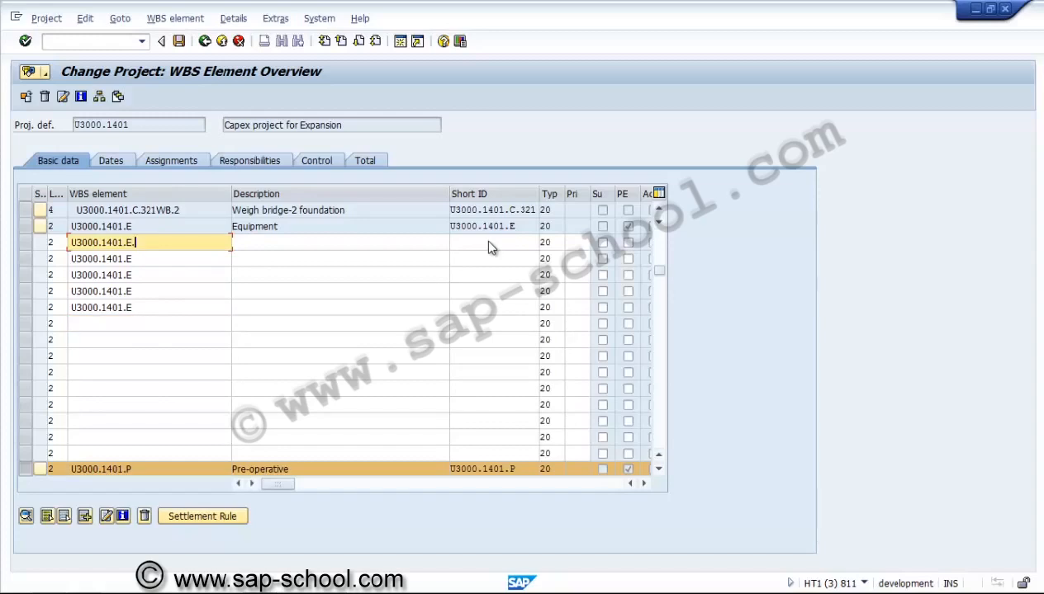
{"action": "type", "text": "3218"}
{"action": "type", "text": "F"}
{"action": "key", "text": "Tab"}
{"action": "type", "text": "Ba"}
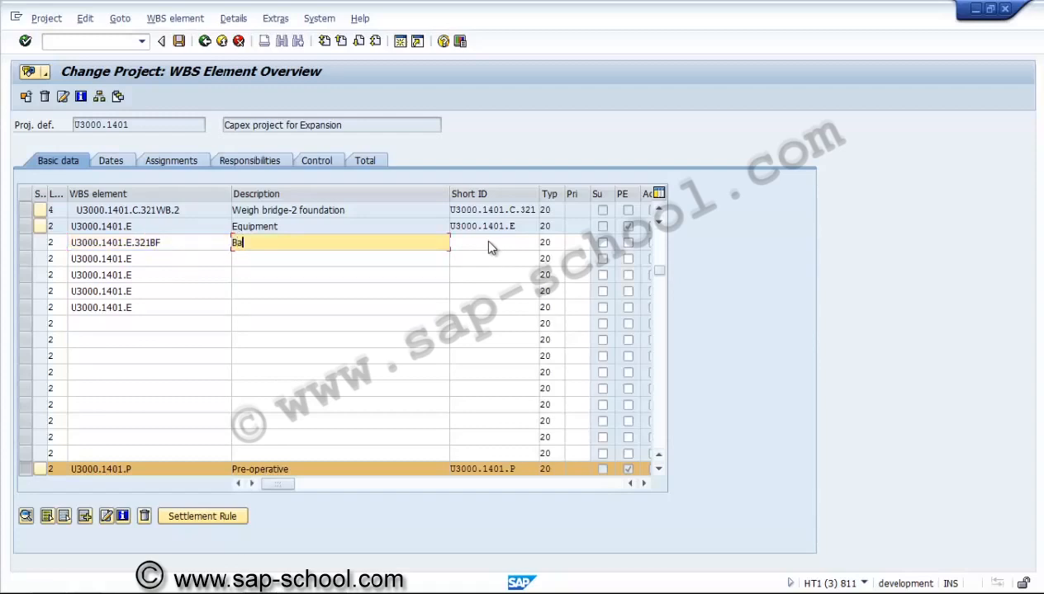
{"action": "type", "text": "g filter"}
{"action": "key", "text": "Return"}
Extend the second and third copied Equipment IDs to U3000.1401.E.321BF.S and U3000.1401.E.321BF.D
{"action": "type", "text": ".321bf"}
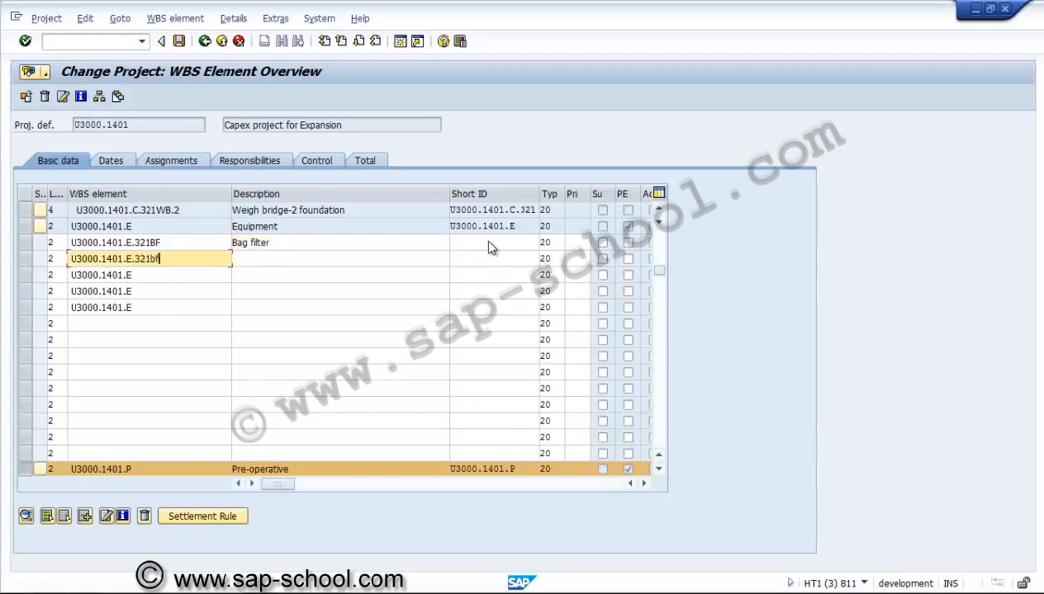
{"action": "key", "text": "BackSpace"}
{"action": "key", "text": "BackSpace"}
{"action": "type", "text": "BF.S"}
{"action": "key", "text": "Down"}
{"action": "type", "text": ".32"}
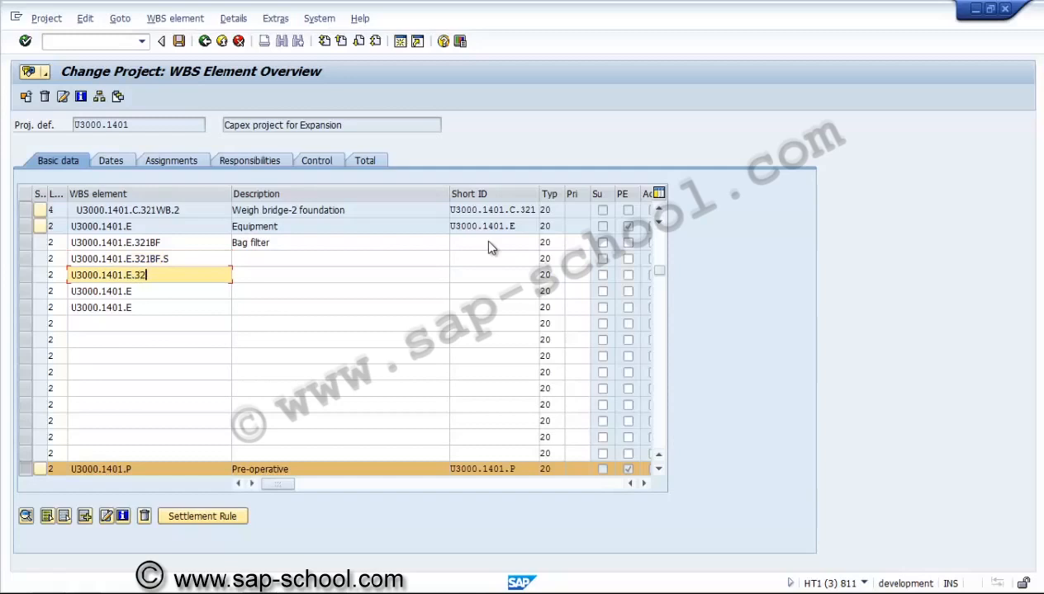
{"action": "type", "text": "1BF.D"}
Describe U3000.1401.E.321BF.S as "Bag Filter suction" and U3000.1401.E.321BF.D as "Bag filter discharge"
{"action": "key", "text": "Up"}
{"action": "key", "text": "Tab"}
{"action": "type", "text": "Bag Filter suction"}
{"action": "key", "text": "Down"}
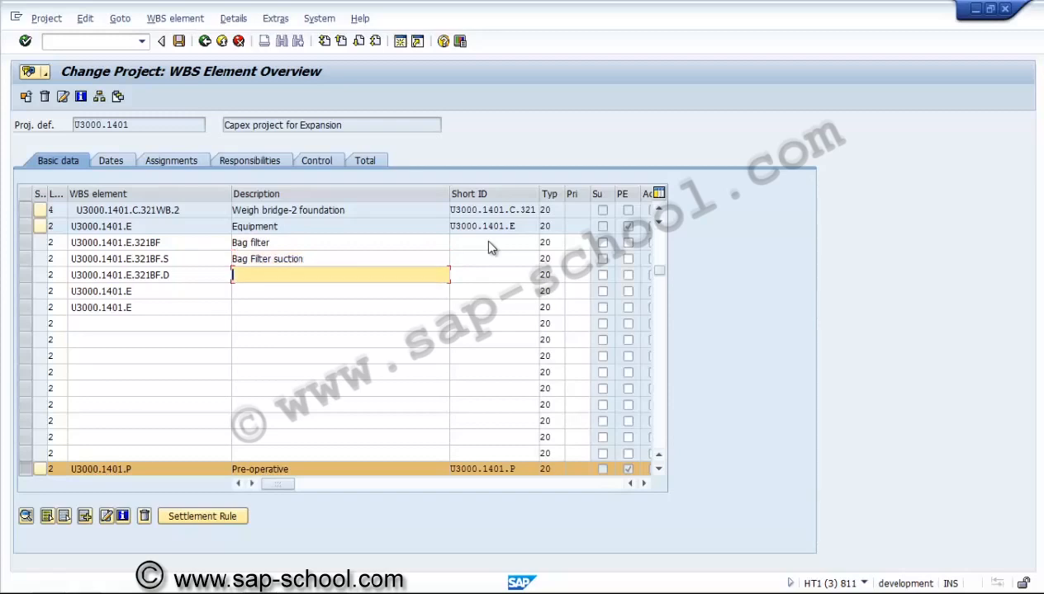
{"action": "type", "text": "Bag filter discharge"}
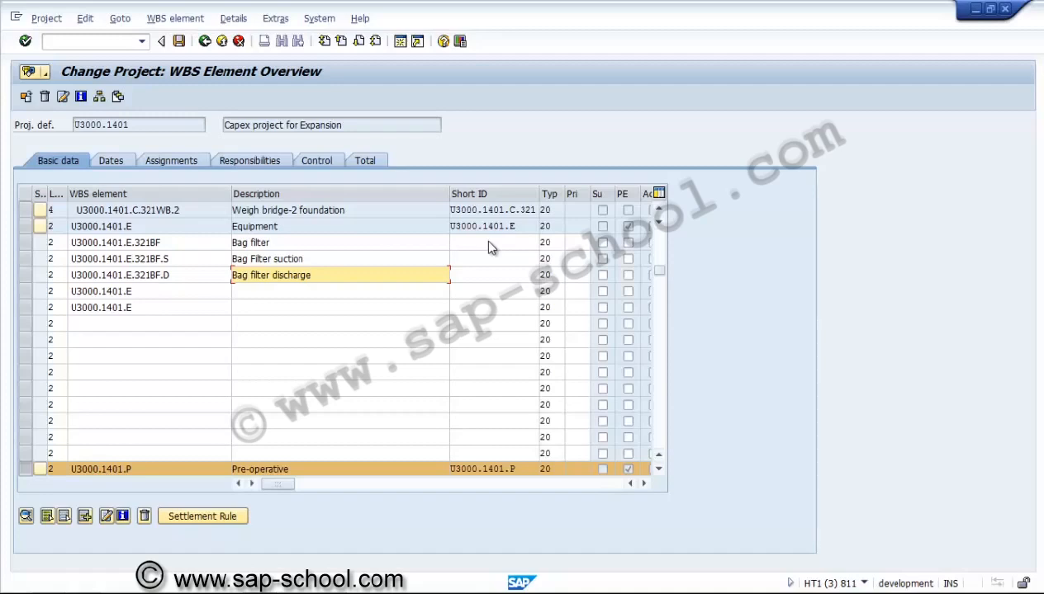
Extend the remaining two copied Equipment IDs to U3000.1401.E.123BC and U3000.1401.E.123BC.1
{"action": "key", "text": "Down"}
{"action": "key", "text": "Left"}
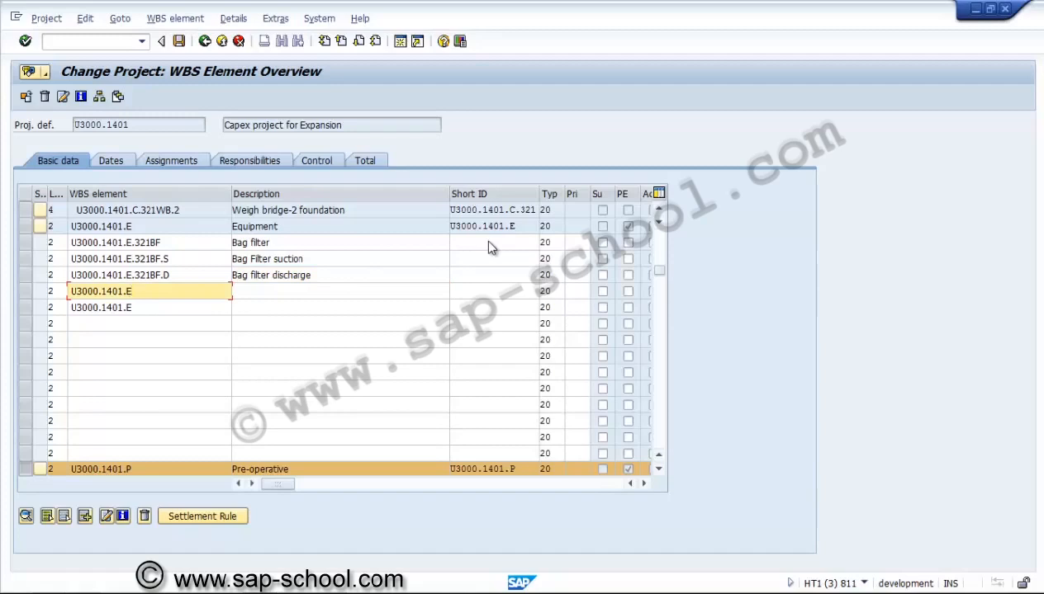
{"action": "type", "text": ".123BC"}
{"action": "key", "text": "Down"}
{"action": "type", "text": ".12"}
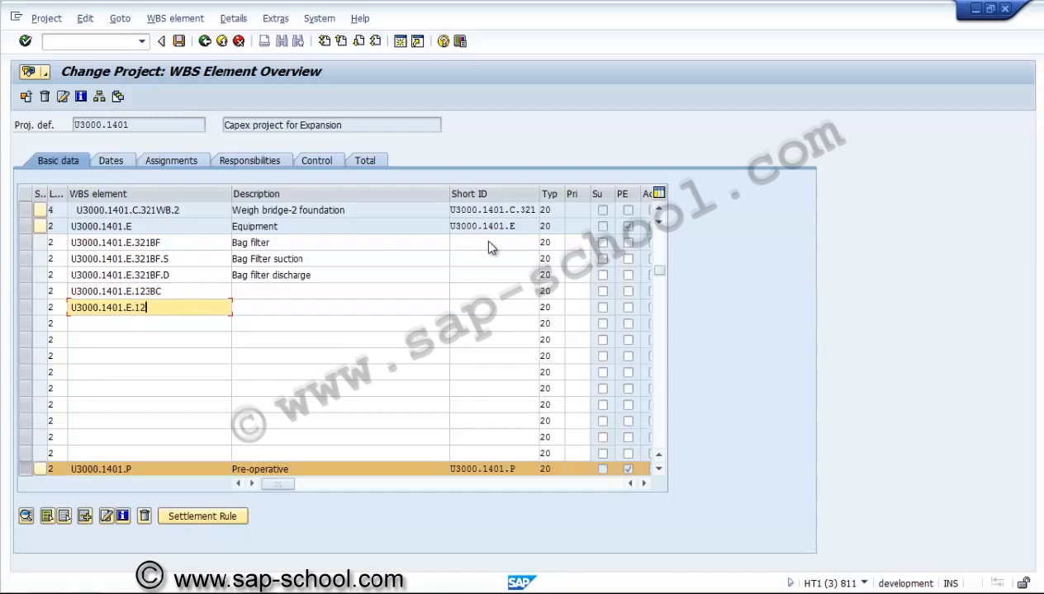
{"action": "type", "text": "3BC."}
{"action": "type", "text": "1"}
Copy the ID U3000.1401.E.123BC.1 into the next blank line and extend it to U3000.1401.E.123BC.1.MM
{"action": "key", "text": "shift+Home"}
{"action": "key", "text": "Down"}
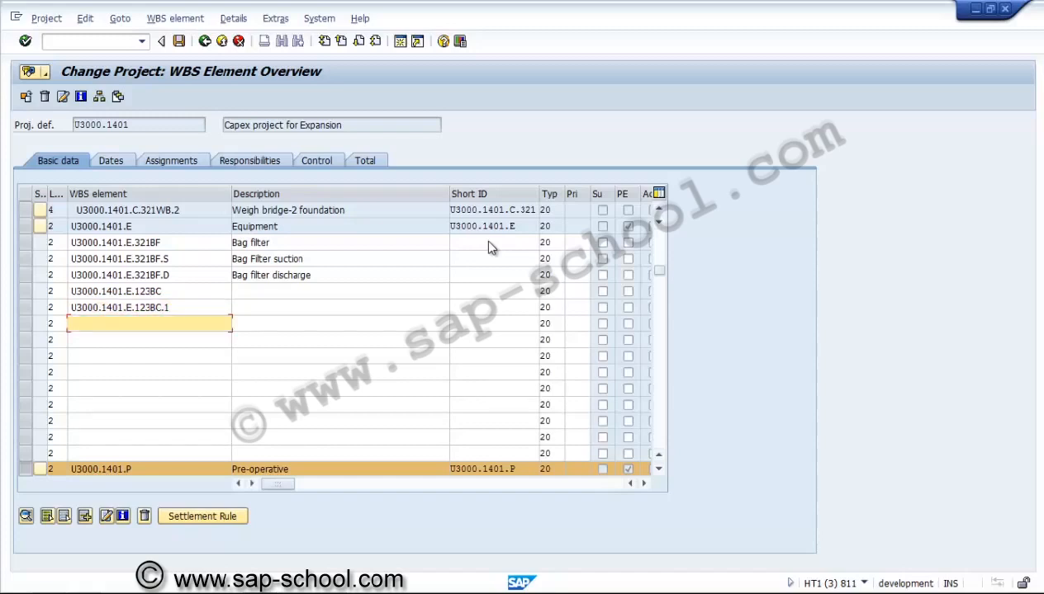
{"action": "key", "text": "Up"}
{"action": "key", "text": "ctrl+shift+Left"}
{"action": "key", "text": "ctrl+shift+Left"}
{"action": "key", "text": "ctrl+shift+Left"}
{"action": "key", "text": "ctrl+shift+Left"}
{"action": "key", "text": "ctrl+shift+Left"}
{"action": "key", "text": "Home"}
{"action": "key", "text": "Down"}
{"action": "key", "text": "ctrl+v"}
{"action": "type", "text": ".mm"}
{"action": "key", "text": "BackSpace"}
{"action": "key", "text": "BackSpace"}
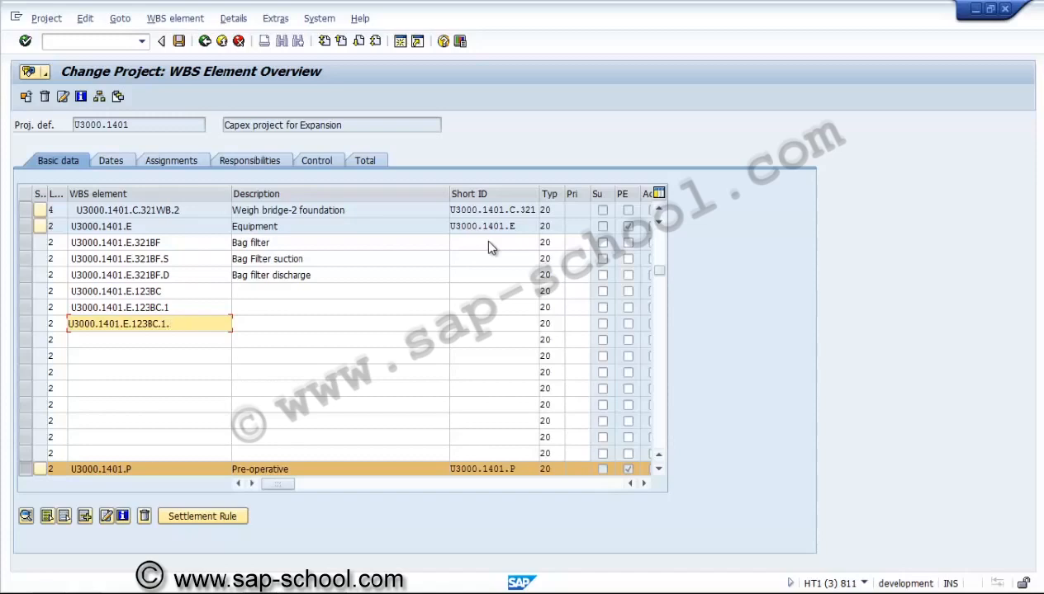
{"action": "type", "text": "MM"}
{"action": "key", "text": "Return"}
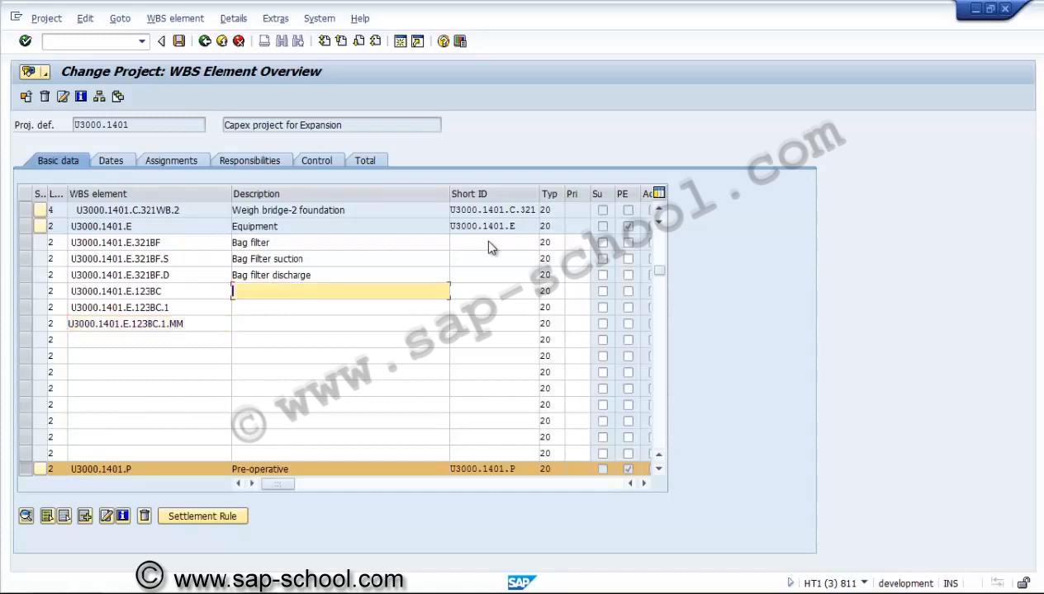
Give the element U3000.1401.E.123BC the description "Belt Conveyor"
{"action": "type", "text": "Belt Conveyhor"}
{"action": "key", "text": "BackSpace"}
{"action": "key", "text": "BackSpace"}
{"action": "key", "text": "BackSpace"}
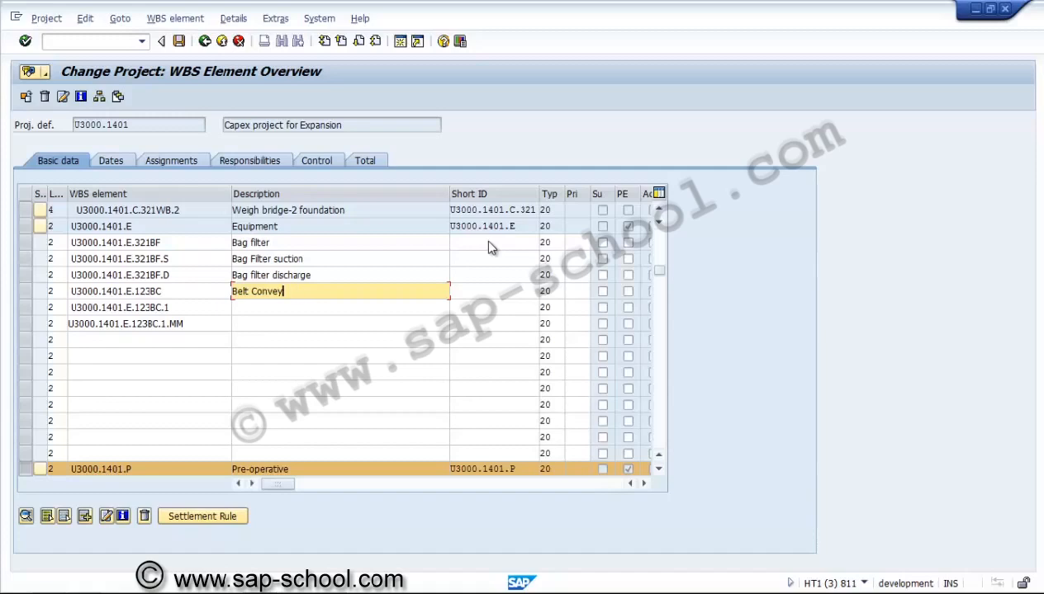
{"action": "type", "text": "or"}
Reuse the conveyor description to describe U3000.1401.E.123BC.1 as "Belt Conveyor-1" and U3000.1401.E.123BC.1.MM as "Belt Conveyor-1 motor"
{"action": "key", "text": "shift+Home"}
{"action": "key", "text": "Down"}
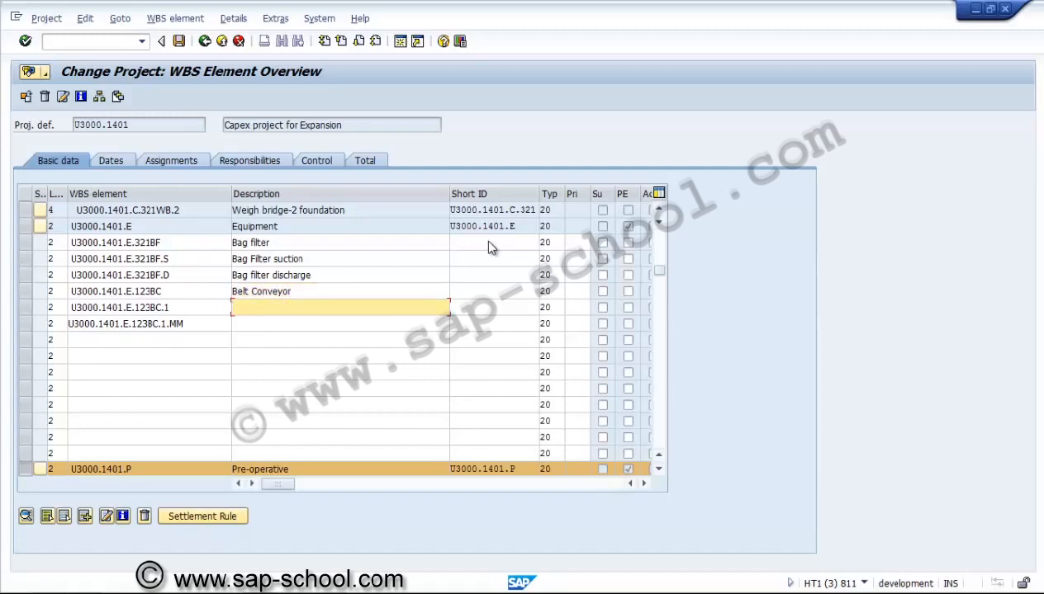
{"action": "key", "text": "ctrl+v"}
{"action": "type", "text": "-1"}
{"action": "key", "text": "Down"}
{"action": "key", "text": "ctrl+v"}
{"action": "type", "text": "-1 "}
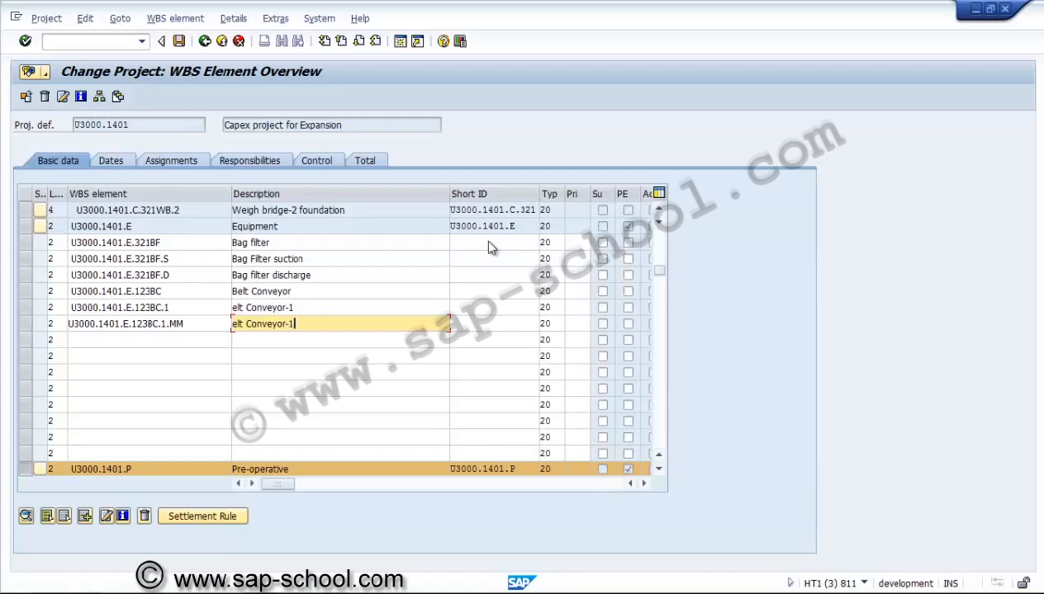
{"action": "type", "text": "motor"}
{"action": "key", "text": "Up"}
{"action": "type", "text": "B"}
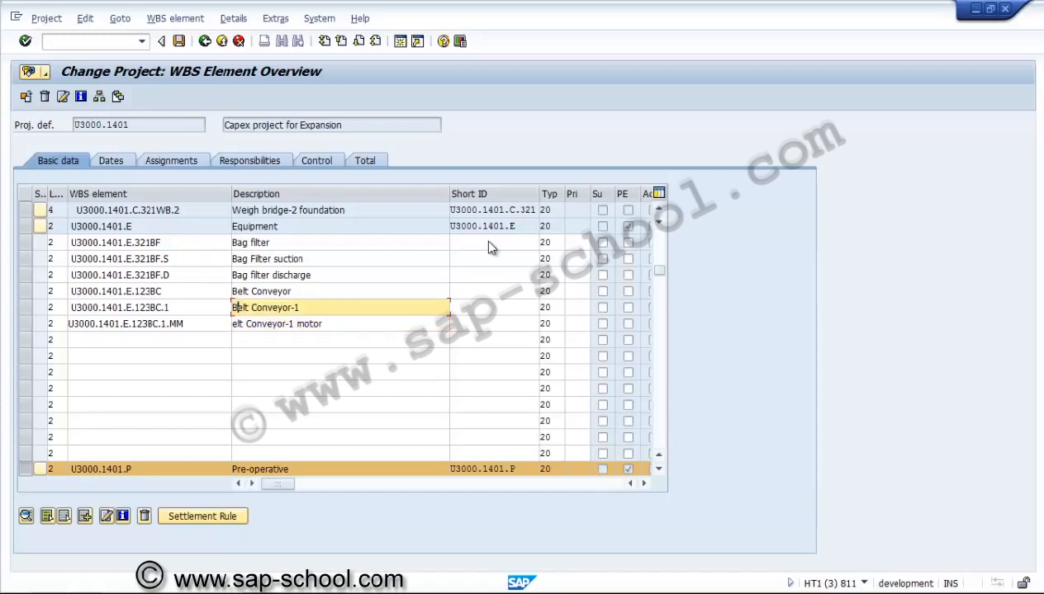
{"action": "key", "text": "Down"}
{"action": "type", "text": "B"}
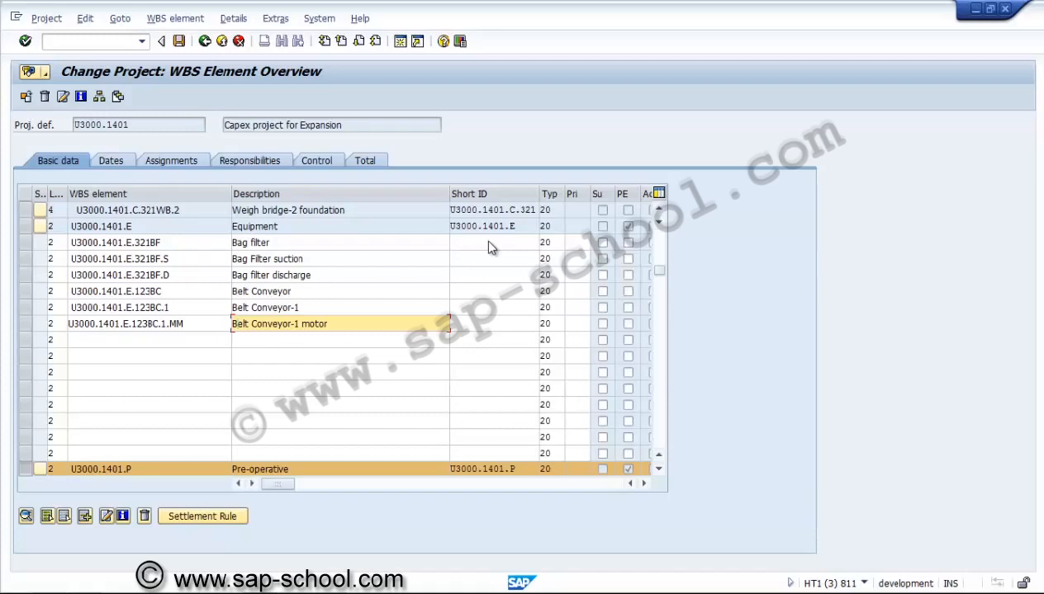
{"action": "key", "text": "Return"}
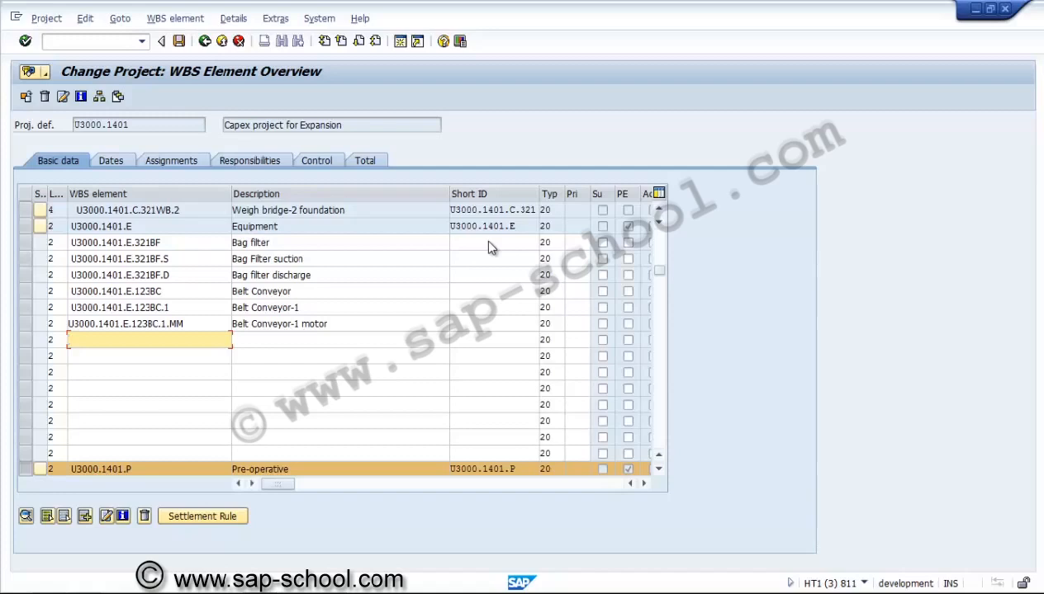
{"action": "key", "text": "Up"}
{"action": "key", "text": "Up"}
{"action": "key", "text": "Up"}
{"action": "key", "text": "Up"}
{"action": "key", "text": "Up"}
{"action": "key", "text": "Up"}
{"action": "key", "text": "Up"}
{"action": "key", "text": "End"}
{"action": "key", "text": "shift+Home"}
{"action": "key", "text": "ctrl+c"}
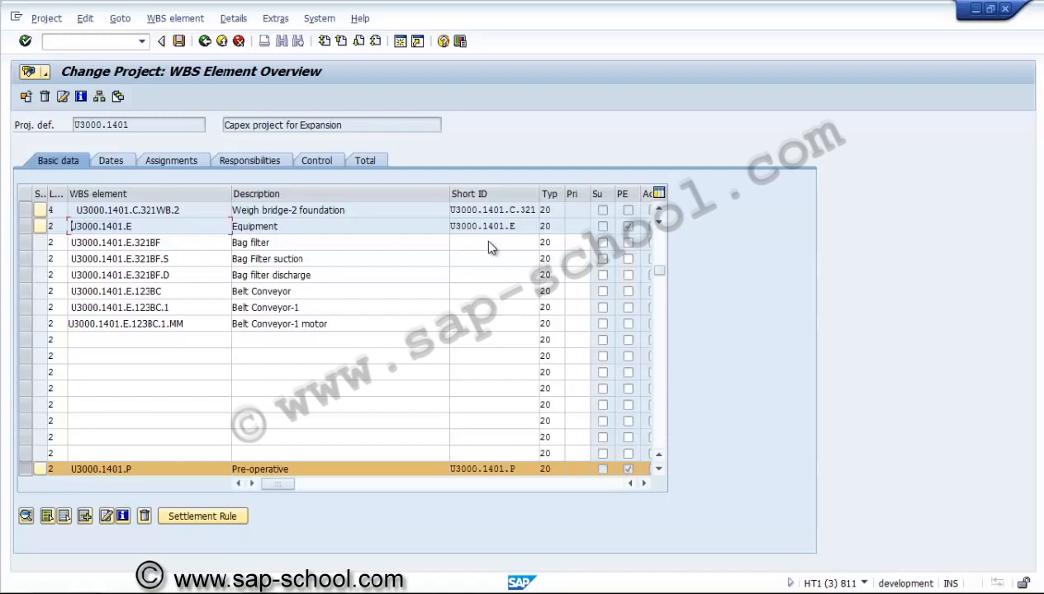
{"action": "key", "text": "Down"}
{"action": "key", "text": "Down"}
{"action": "key", "text": "Down"}
{"action": "key", "text": "Down"}
{"action": "key", "text": "Down"}
{"action": "key", "text": "Down"}
{"action": "key", "text": "Down"}
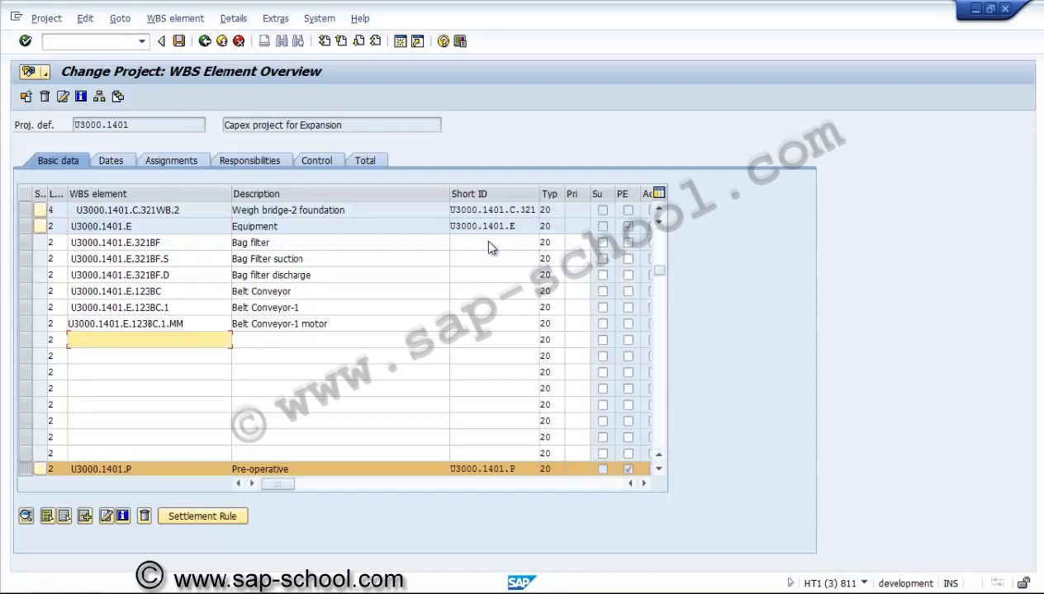
Copy the Equipment ID U3000.1401.E into the three blank lines below the belt conveyor motor element
{"action": "key", "text": "Up"}
{"action": "key", "text": "Up"}
{"action": "key", "text": "Up"}
{"action": "key", "text": "Up"}
{"action": "key", "text": "Up"}
{"action": "key", "text": "Up"}
{"action": "key", "text": "Up"}
{"action": "key", "text": "End"}
{"action": "key", "text": "shift+Home"}
{"action": "key", "text": "ctrl+c"}
{"action": "key", "text": "Down"}
{"action": "key", "text": "Down"}
{"action": "key", "text": "Down"}
{"action": "key", "text": "Down"}
{"action": "key", "text": "Down"}
{"action": "key", "text": "Down"}
{"action": "key", "text": "Down"}
{"action": "key", "text": "ctrl+v"}
{"action": "key", "text": "Down"}
{"action": "key", "text": "ctrl+v"}
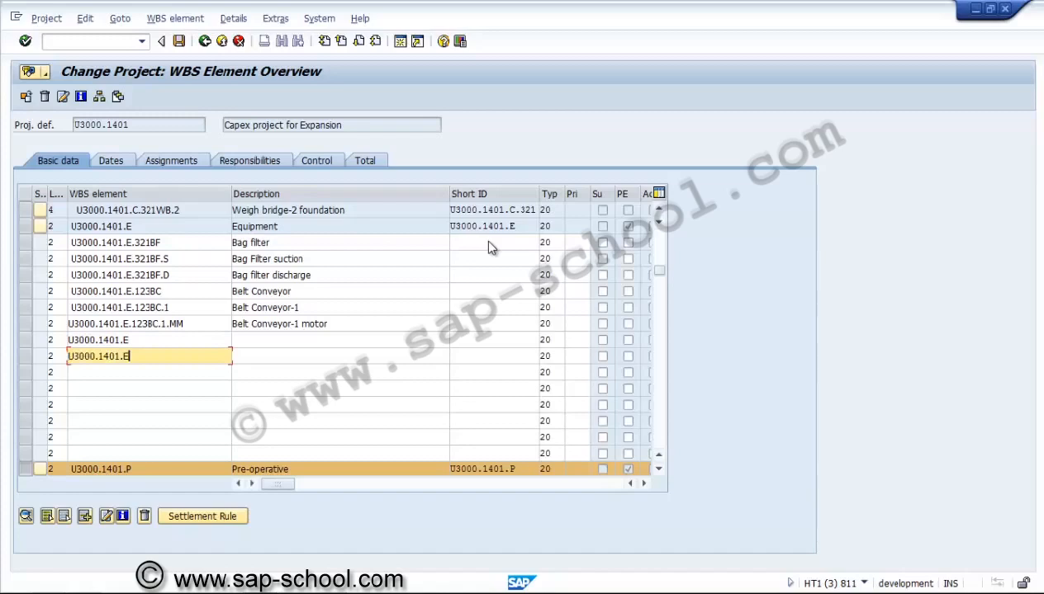
{"action": "key", "text": "Down"}
{"action": "key", "text": "ctrl+v"}
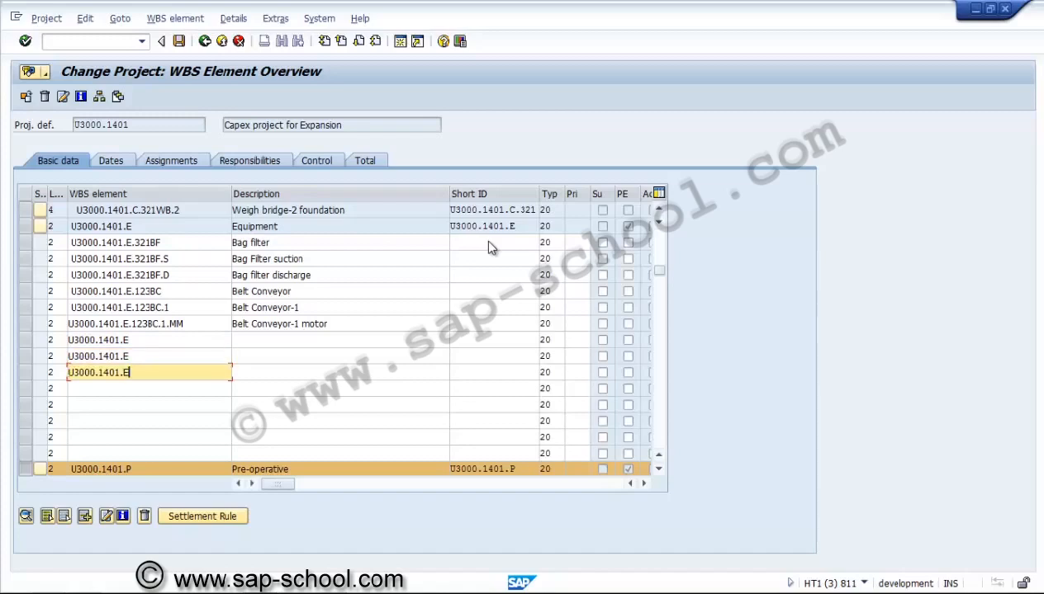
Copy the Equipment ID into the fourth blank line, then extend the first to U3000.1401.E.432CH with the description "Clinker"
{"action": "key", "text": "Down"}
{"action": "key", "text": "ctrl+v"}
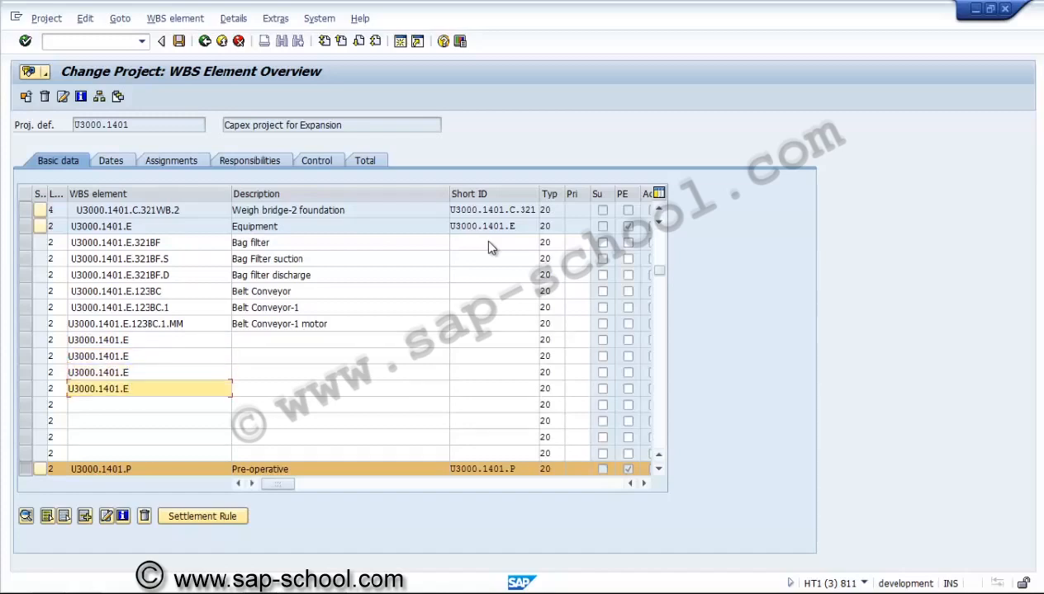
{"action": "key", "text": "Up"}
{"action": "key", "text": "Up"}
{"action": "key", "text": "Up"}
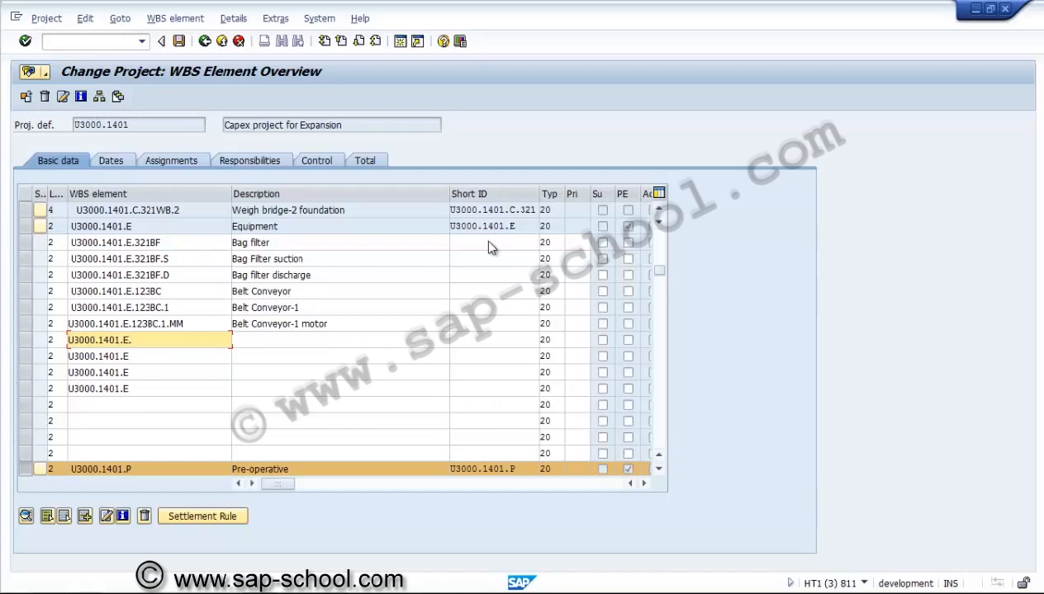
{"action": "type", "text": "432"}
{"action": "type", "text": "CH"}
{"action": "key", "text": "Tab"}
{"action": "type", "text": "Clinker"}
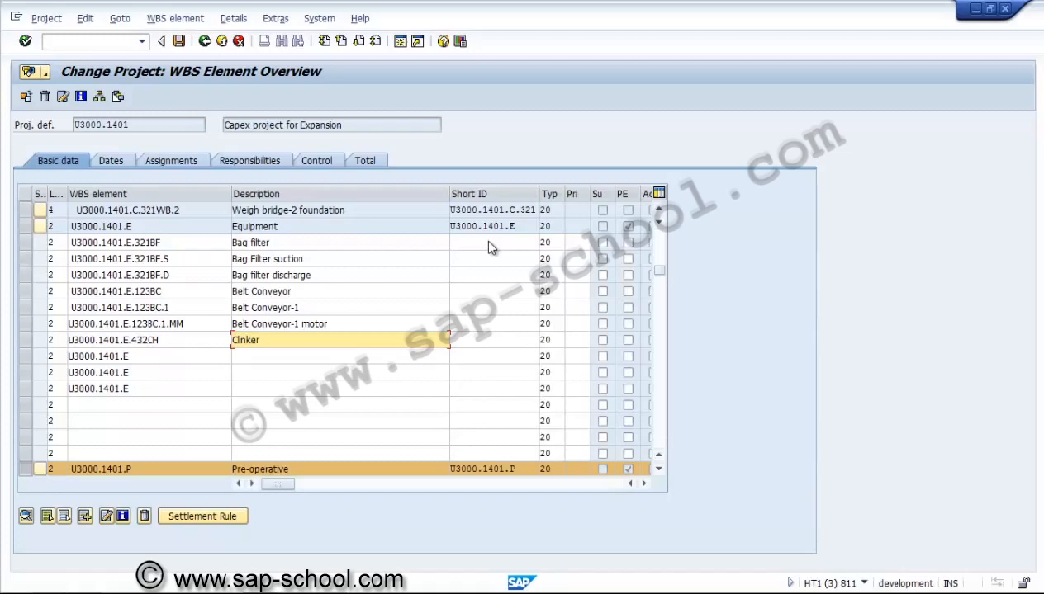
Extend the ID below the Clinker element to U3000.1401.E.432CH.1 and describe it as "Clinker stock pile"
{"action": "key", "text": "Tab"}
{"action": "type", "text": ".432CH"}
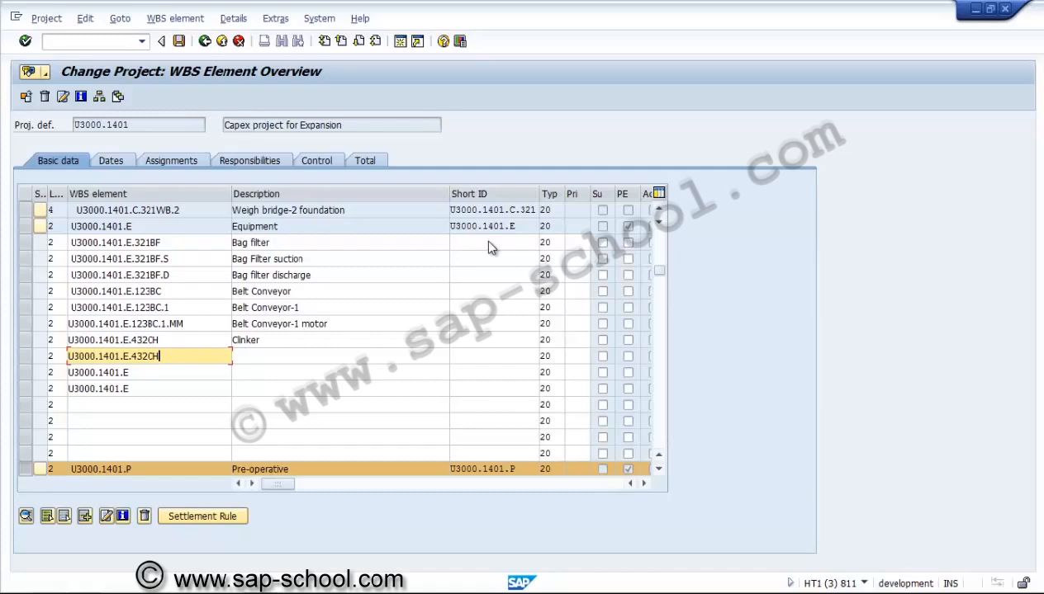
{"action": "type", "text": ".1"}
{"action": "key", "text": "Tab"}
{"action": "type", "text": "Clinker"}
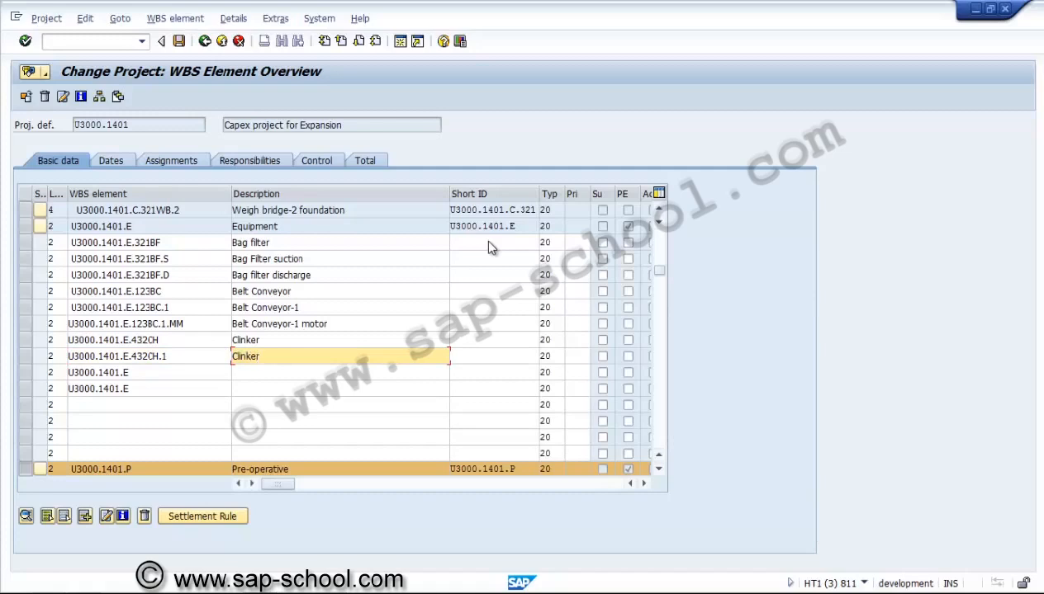
{"action": "type", "text": " stock pile"}
Extend the ID below the clinker stock pile to U3000.1401.E.433CM and describe it as "Clinker gate"
{"action": "key", "text": "Left"}
{"action": "key", "text": "Left"}
{"action": "key", "text": "Left"}
{"action": "key", "text": "Left"}
{"action": "key", "text": "Left"}
{"action": "key", "text": "Left"}
{"action": "key", "text": "Down"}
{"action": "key", "text": "Left"}
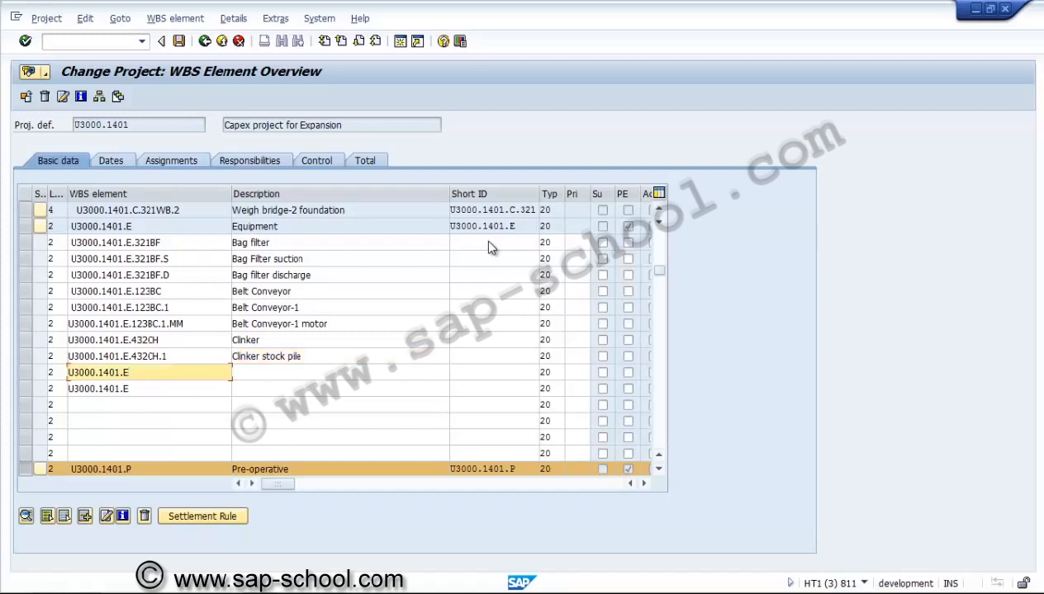
{"action": "type", "text": "."}
{"action": "type", "text": "423"}
{"action": "key", "text": "BackSpace"}
{"action": "key", "text": "BackSpace"}
{"action": "type", "text": "33CM"}
{"action": "key", "text": "Tab"}
{"action": "type", "text": "Cl"}
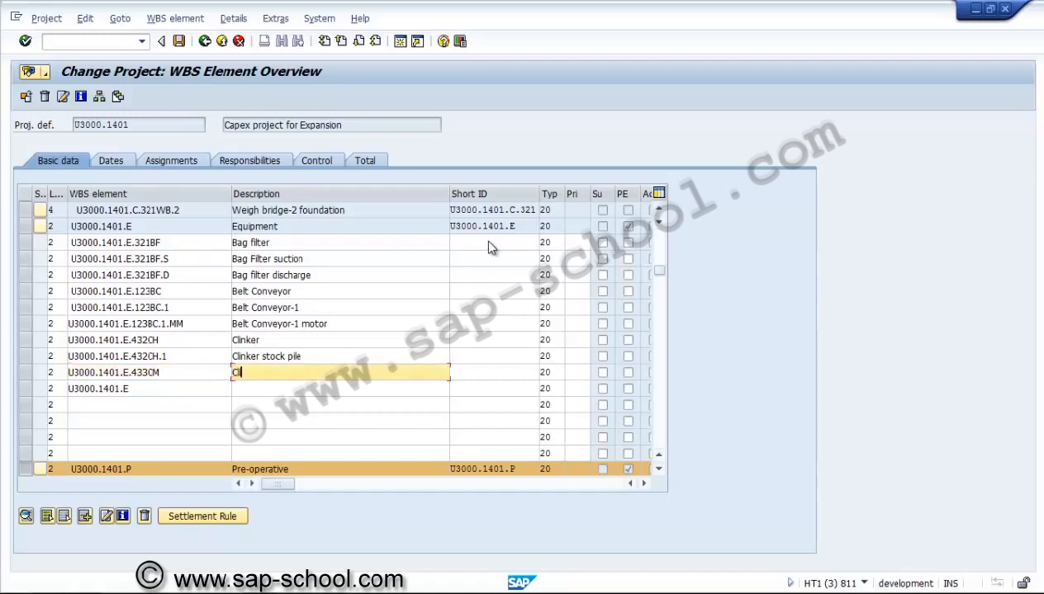
{"action": "type", "text": "inker gate"}
Turn the last Equipment line into U3000.1401.E.433CM.1, described as "Clinker gate-1", and confirm the new elements
{"action": "key", "text": "Return"}
{"action": "type", "text": ".433CM"}
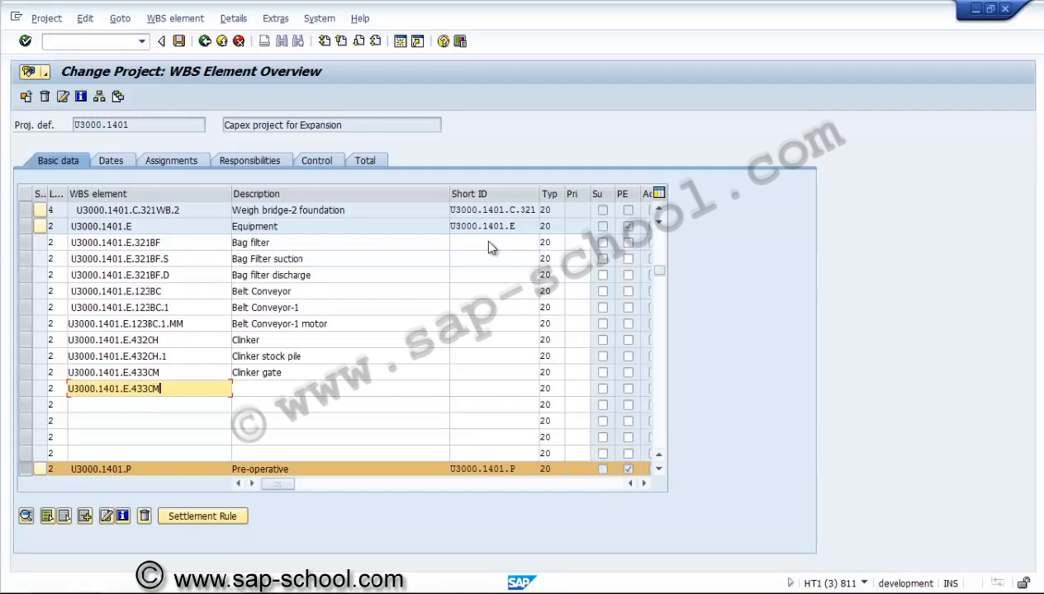
{"action": "key", "text": "Tab"}
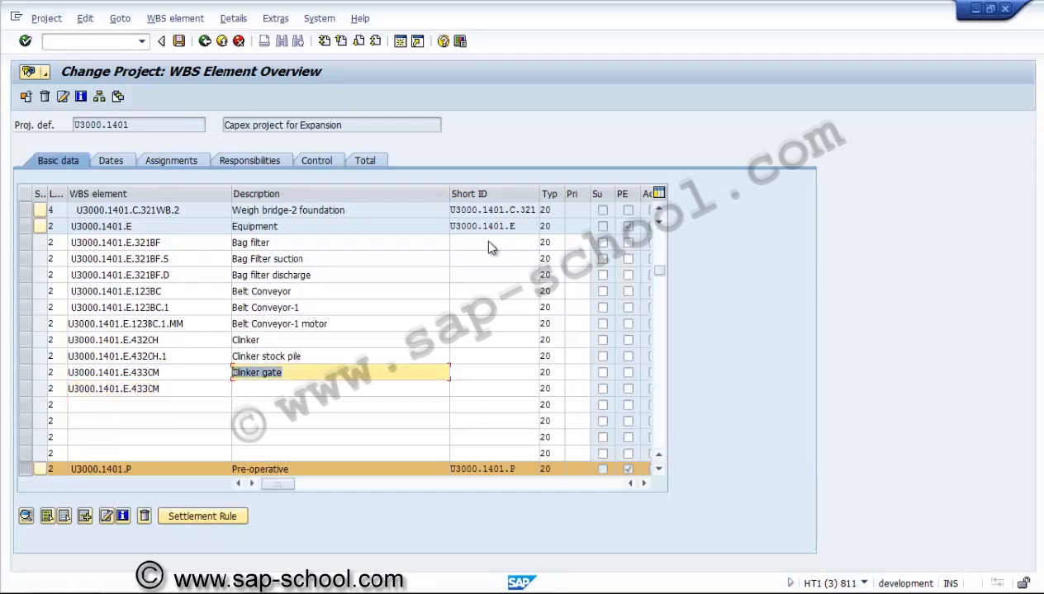
{"action": "key", "text": "ctrl+v"}
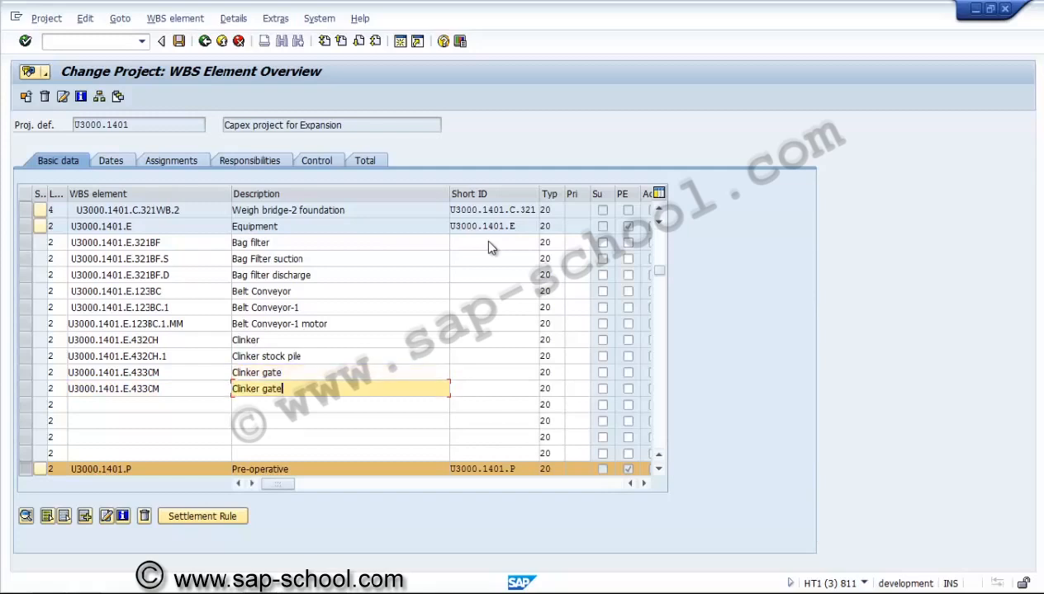
{"action": "type", "text": "-1"}
{"action": "key", "text": "shift+Tab"}
{"action": "type", "text": ".1"}
{"action": "key", "text": "Return"}
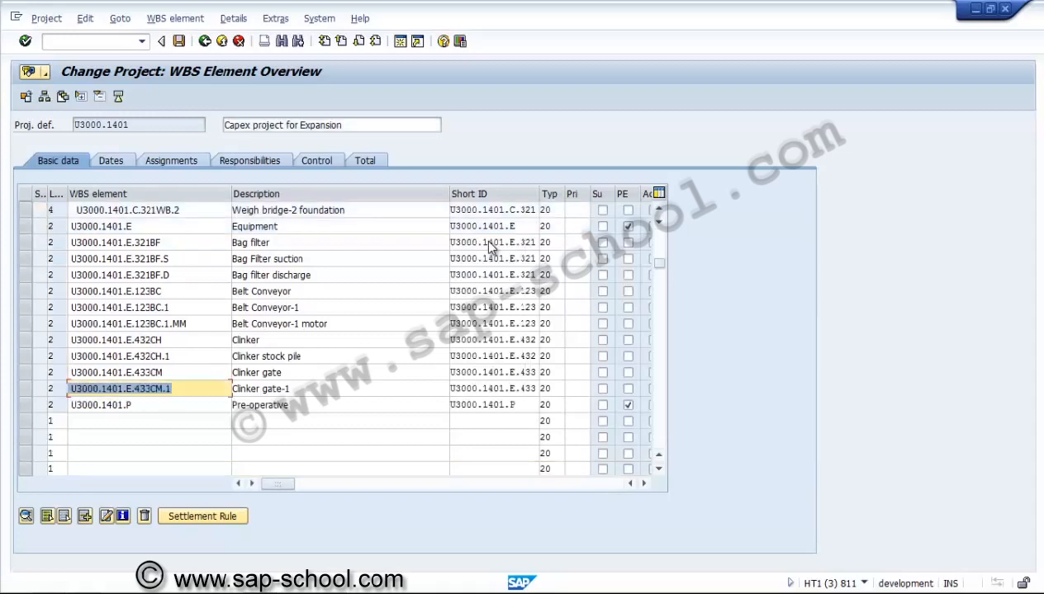
Derive the hierarchy levels for all elements from Equipment through Clinker gate-1
{"action": "left_click_drag", "start_coordinate": [25, 226], "coordinate": [25, 275]}
{"action": "key", "text": "shift+Down"}
{"action": "key", "text": "shift+Down"}
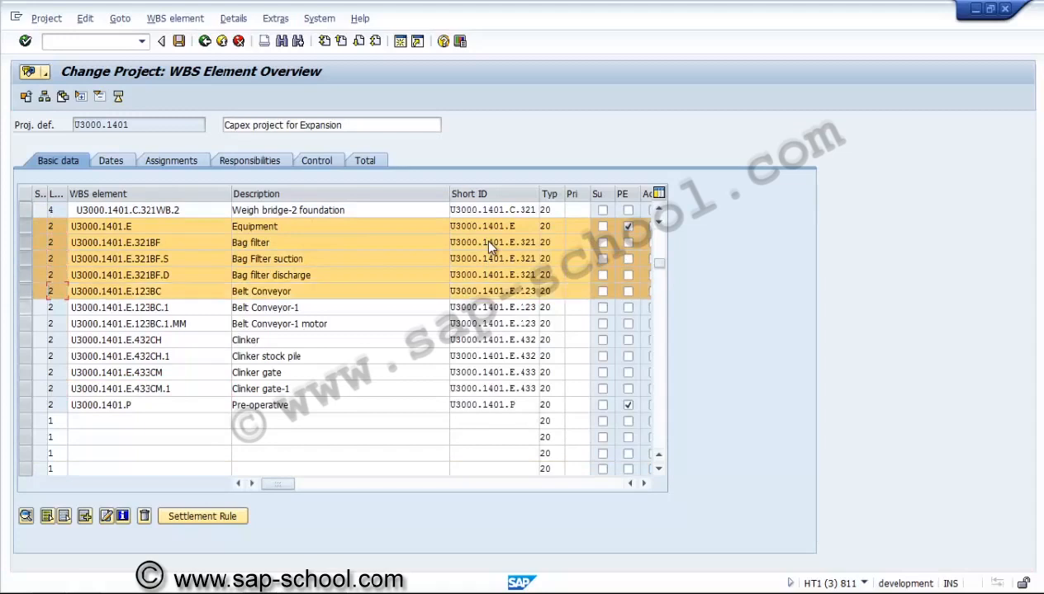
{"action": "key", "text": "shift+Down"}
{"action": "key", "text": "shift+Down"}
{"action": "key", "text": "shift+Down"}
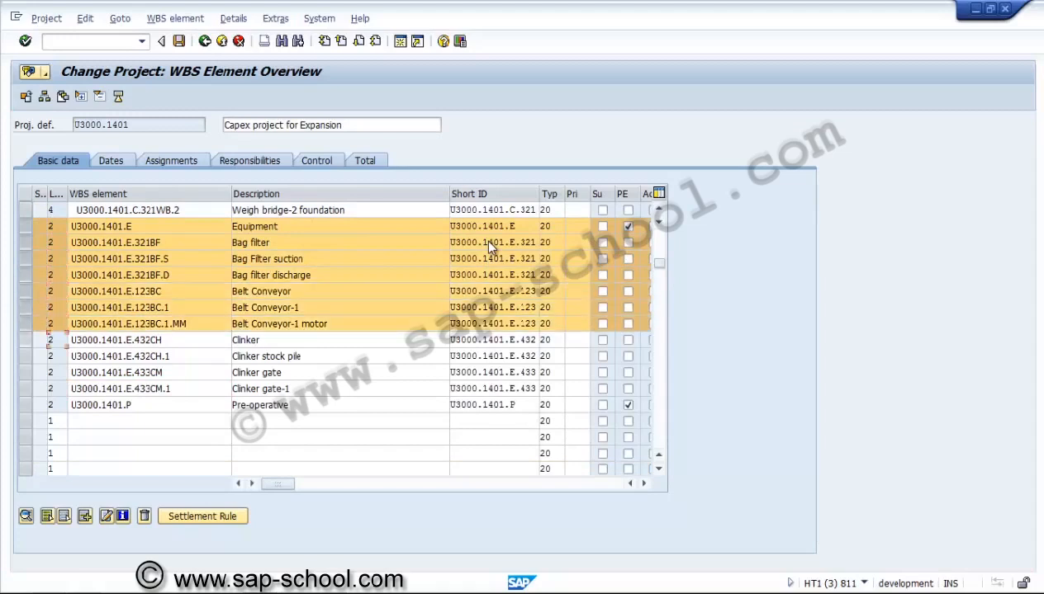
{"action": "key", "text": "shift+Down"}
{"action": "key", "text": "shift+Down"}
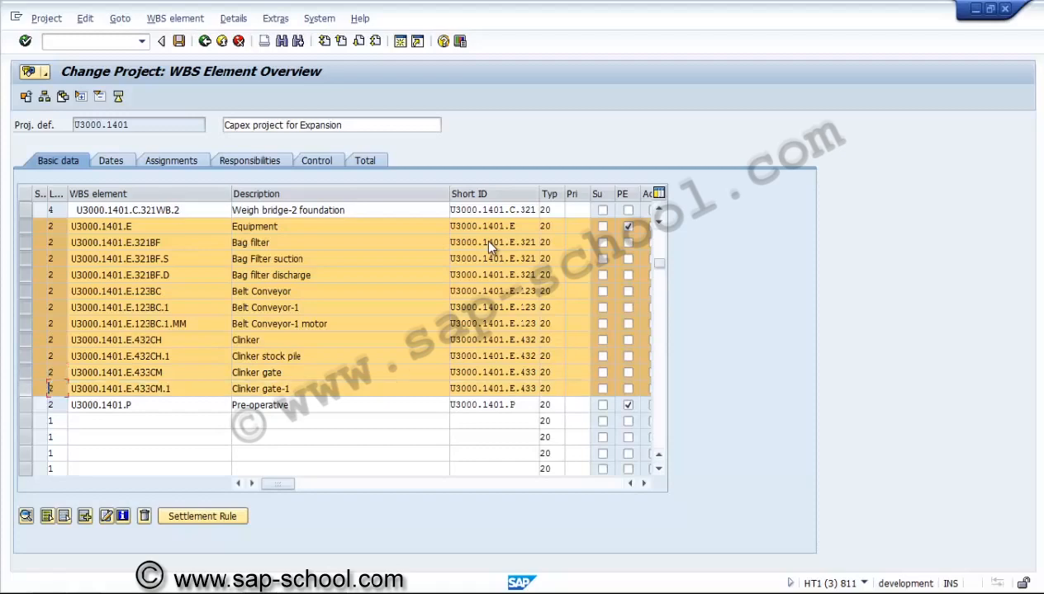
{"action": "key", "text": "alt+p"}
{"action": "key", "text": "Down"}
{"action": "key", "text": "Down"}
{"action": "key", "text": "Down"}
{"action": "key", "text": "Down"}
{"action": "key", "text": "Down"}
{"action": "key", "text": "Right"}
{"action": "key", "text": "Down"}
{"action": "key", "text": "Return"}
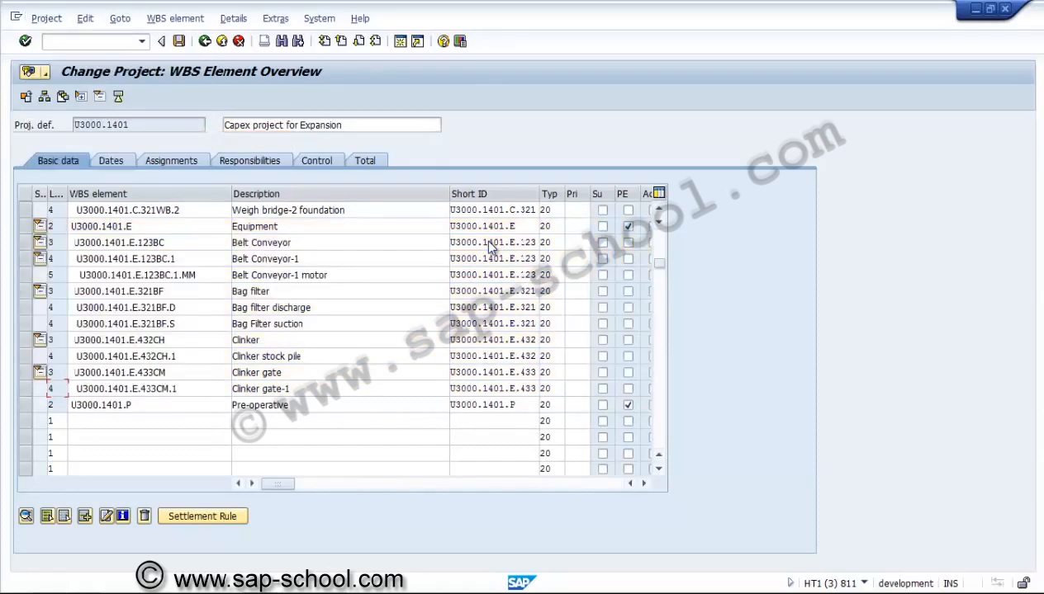
Examine the Equipment hierarchy from Clinker gate-1 up to the Belt Conveyor-1 motor element
{"action": "key", "text": "Up"}
{"action": "key", "text": "Up"}
{"action": "key", "text": "Up"}
{"action": "key", "text": "Up"}
{"action": "key", "text": "Up"}
{"action": "key", "text": "Up"}
{"action": "key", "text": "Up"}
{"action": "key", "text": "Right"}
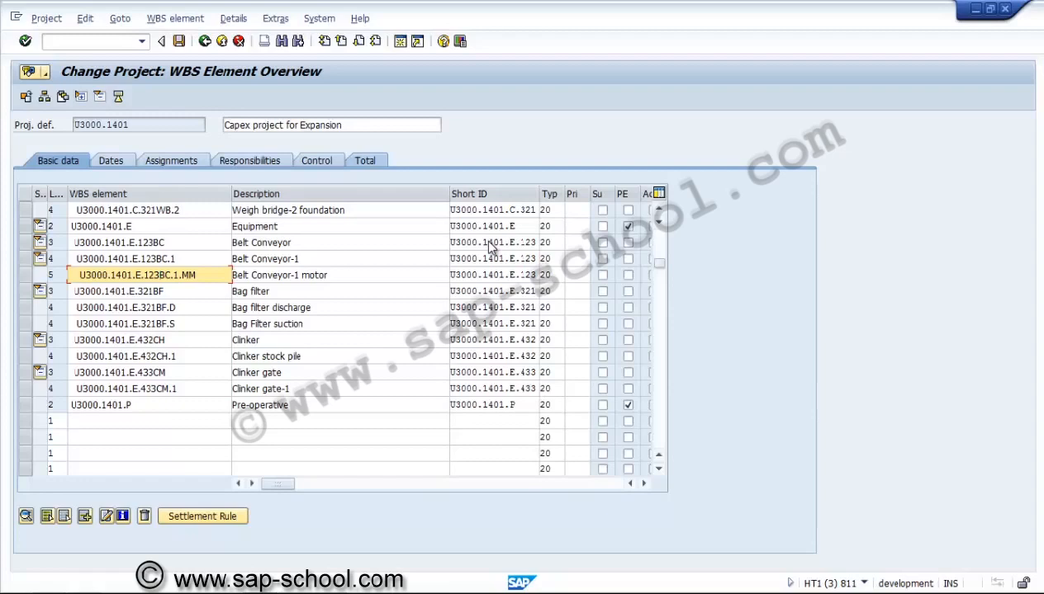
Mark all level 4 elements, from U3000.1401.E.433CM.1 up to U3000.1401.C.321WB.1, as account assignment elements
{"action": "key", "text": "ctrl+Page_Up"}
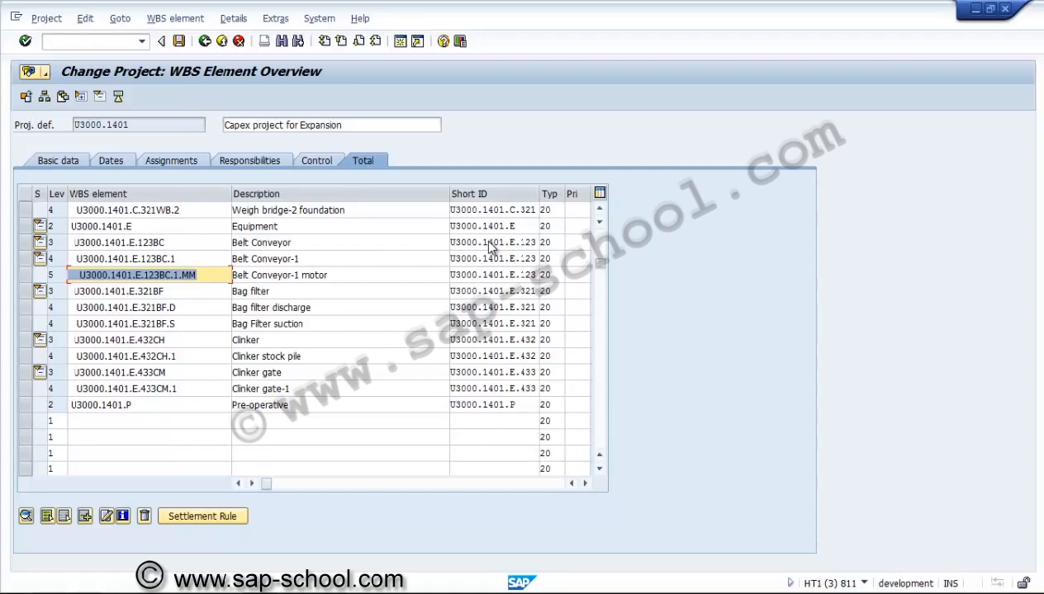
{"action": "left_click", "coordinate": [340, 357]}
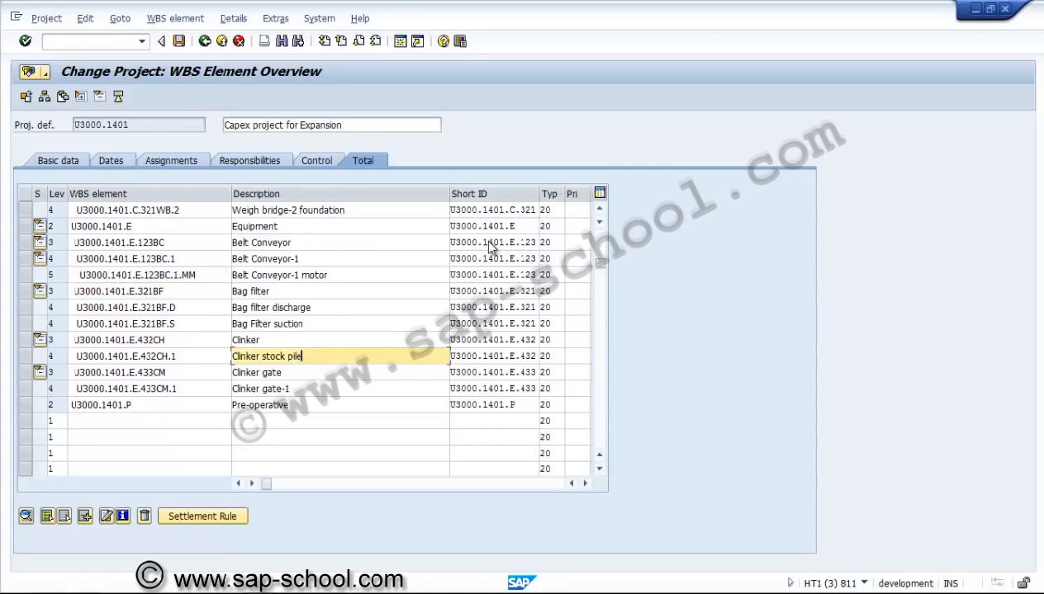
{"action": "left_click", "coordinate": [584, 484]}
{"action": "left_click", "coordinate": [585, 484]}
{"action": "left_click", "coordinate": [585, 484]}
{"action": "left_click", "coordinate": [600, 209]}
{"action": "left_click", "coordinate": [599, 209]}
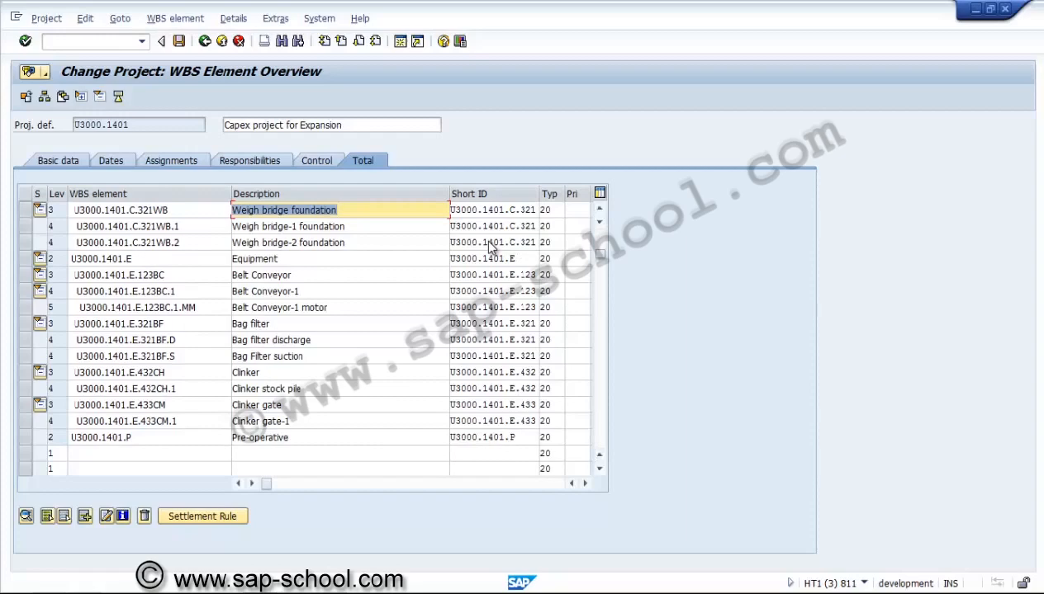
{"action": "left_click", "coordinate": [585, 484]}
{"action": "left_click", "coordinate": [584, 484]}
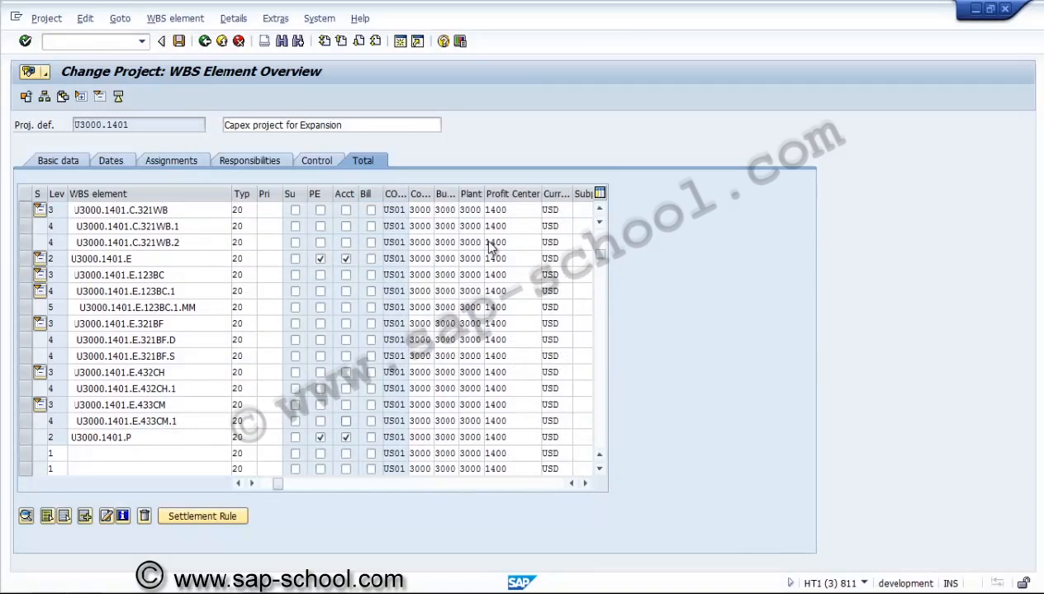
{"action": "key", "text": "space"}
{"action": "key", "text": "Up"}
{"action": "key", "text": "Up"}
{"action": "key", "text": "space"}
{"action": "key", "text": "Up"}
{"action": "key", "text": "Up"}
{"action": "key", "text": "space"}
{"action": "key", "text": "Up"}
{"action": "key", "text": "space"}
{"action": "key", "text": "Up"}
{"action": "key", "text": "Up"}
{"action": "key", "text": "Up"}
{"action": "key", "text": "space"}
{"action": "key", "text": "Up"}
{"action": "key", "text": "Up"}
{"action": "key", "text": "Up"}
{"action": "key", "text": "space"}
{"action": "key", "text": "Up"}
{"action": "key", "text": "space"}
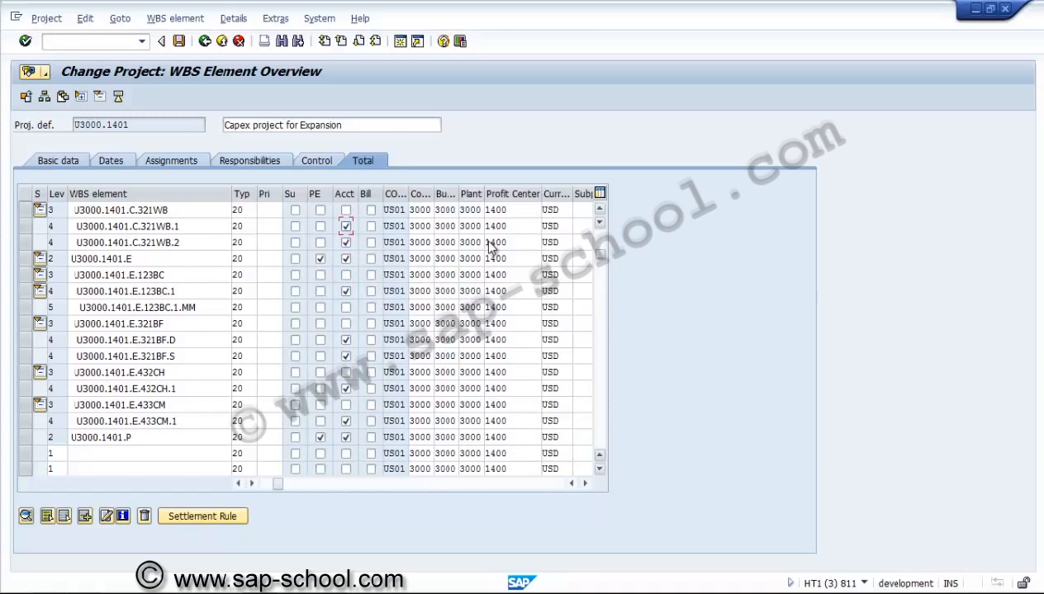
Enter applicant number 2 for every element from U3000.1401.C.123BM down through U3000.1401.E.433CM.1
{"action": "key", "text": "Up"}
{"action": "key", "text": "Up"}
{"action": "key", "text": "Up"}
{"action": "key", "text": "Up"}
{"action": "key", "text": "Up"}
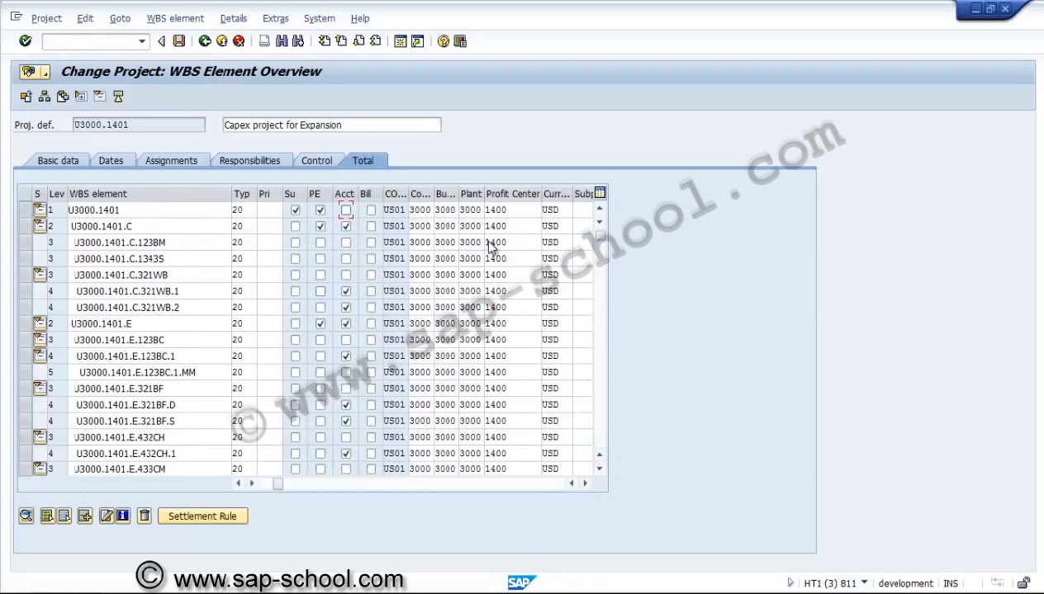
{"action": "scroll", "coordinate": [488, 240], "scroll_direction": "right", "scroll_amount": 6}
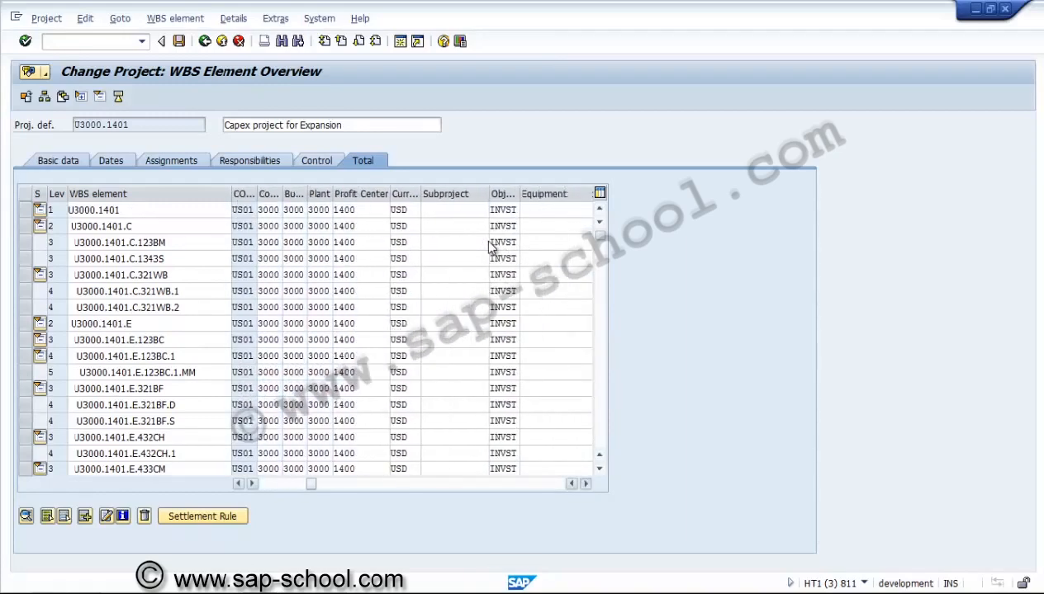
{"action": "scroll", "coordinate": [488, 245], "scroll_direction": "right", "scroll_amount": 10}
{"action": "scroll", "coordinate": [490, 248], "scroll_direction": "right", "scroll_amount": 5}
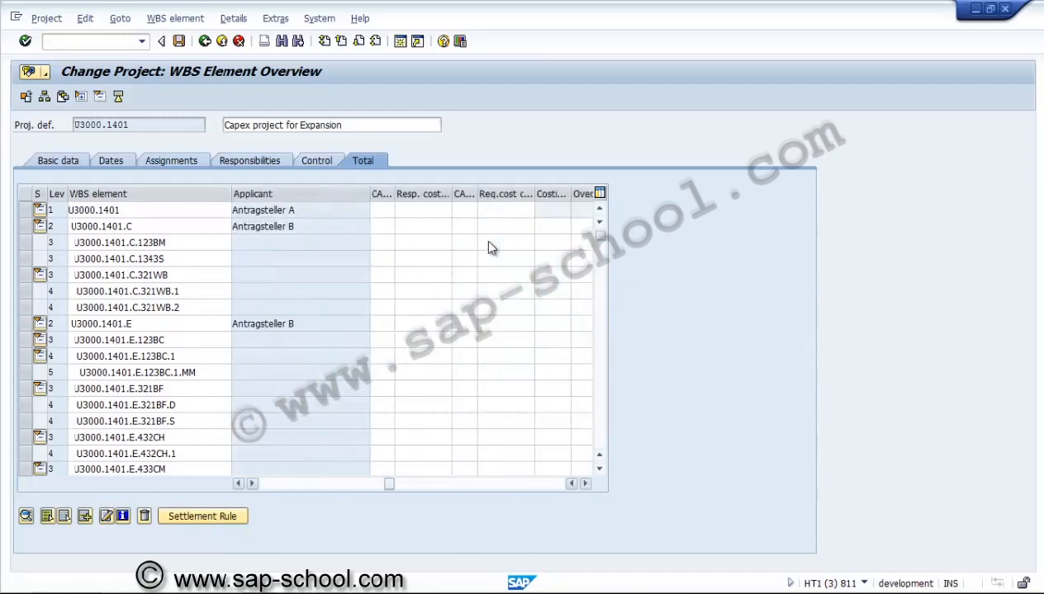
{"action": "scroll", "coordinate": [491, 247], "scroll_direction": "left", "scroll_amount": 2}
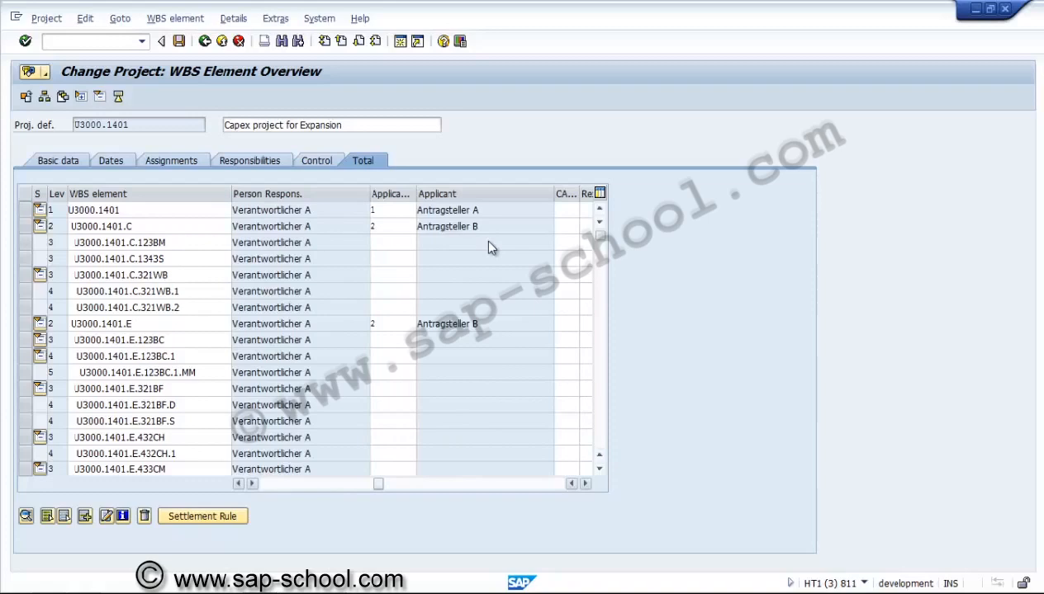
{"action": "left_click", "coordinate": [393, 243]}
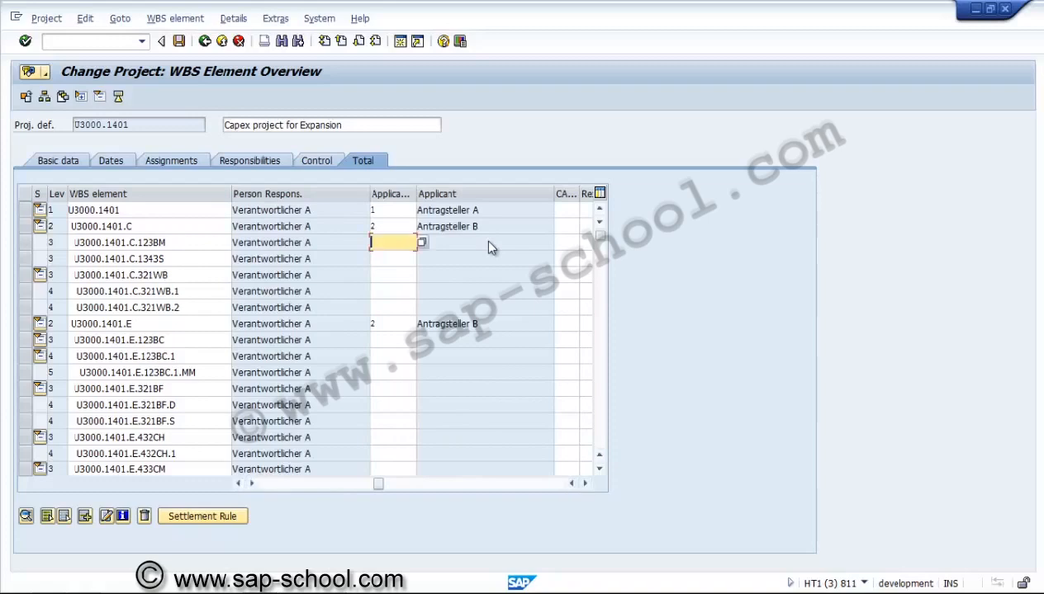
{"action": "type", "text": "2"}
{"action": "key", "text": "Down"}
{"action": "key", "text": "2"}
{"action": "key", "text": "Down"}
{"action": "key", "text": "2"}
{"action": "key", "text": "Down"}
{"action": "key", "text": "2"}
{"action": "key", "text": "Down"}
{"action": "key", "text": "2"}
{"action": "key", "text": "Down"}
{"action": "type", "text": "2"}
{"action": "key", "text": "Down"}
{"action": "key", "text": "2"}
{"action": "key", "text": "Down"}
{"action": "key", "text": "2"}
{"action": "key", "text": "Down"}
{"action": "key", "text": "2"}
{"action": "key", "text": "Down"}
{"action": "key", "text": "2"}
{"action": "key", "text": "Down"}
{"action": "key", "text": "2"}
{"action": "key", "text": "Down"}
{"action": "key", "text": "2"}
{"action": "key", "text": "Down"}
{"action": "key", "text": "2"}
{"action": "key", "text": "Down"}
{"action": "key", "text": "2"}
{"action": "key", "text": "Down"}
{"action": "type", "text": "2"}
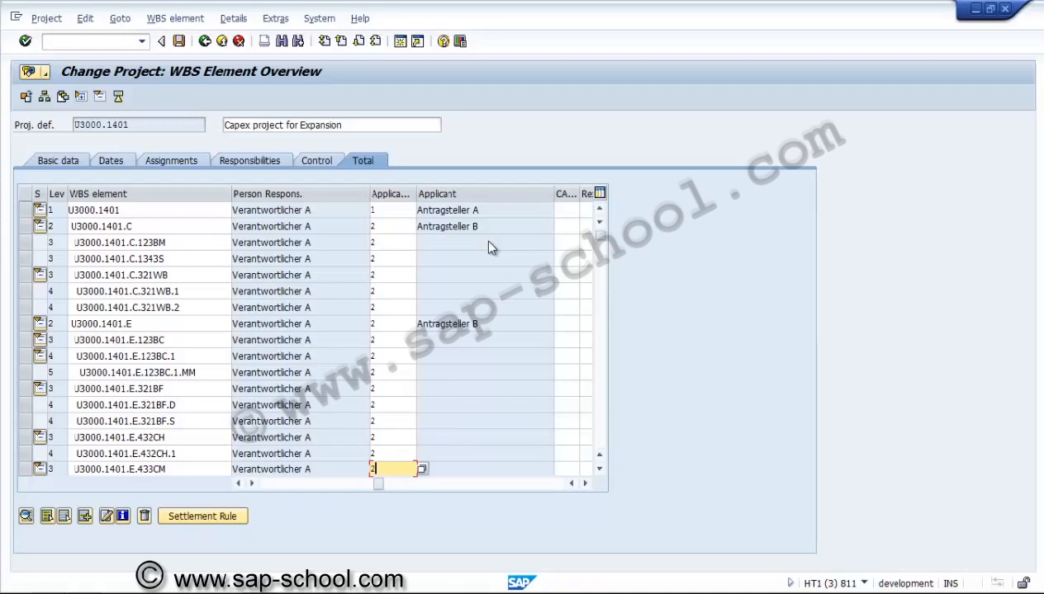
{"action": "key", "text": "Down"}
{"action": "type", "text": "2"}
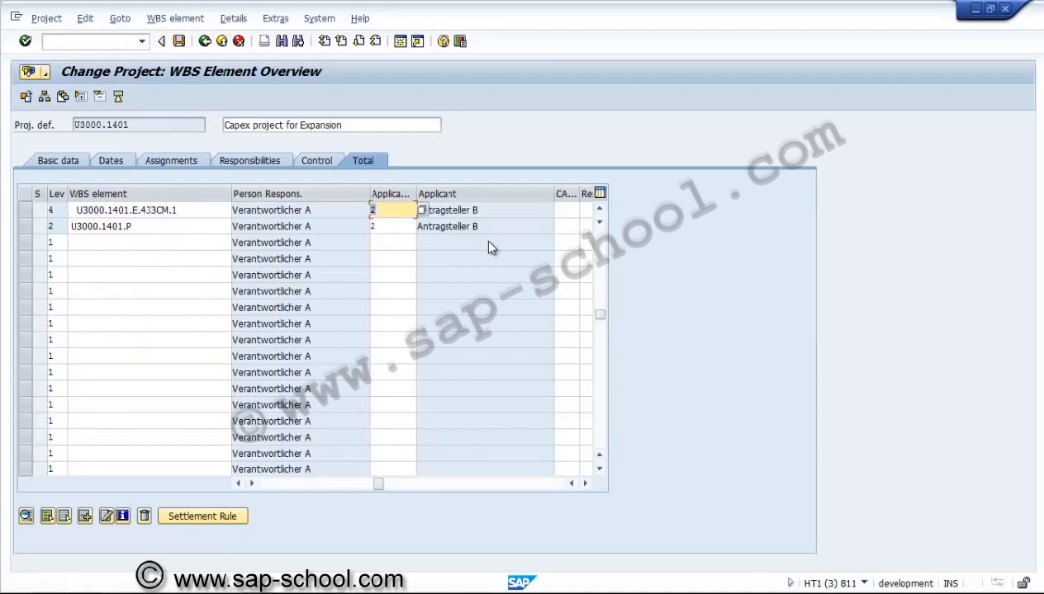
Confirm the applicant entries and save the changes to project U3000.1401
{"action": "key", "text": "Return"}
{"action": "key", "text": "ctrl+s"}
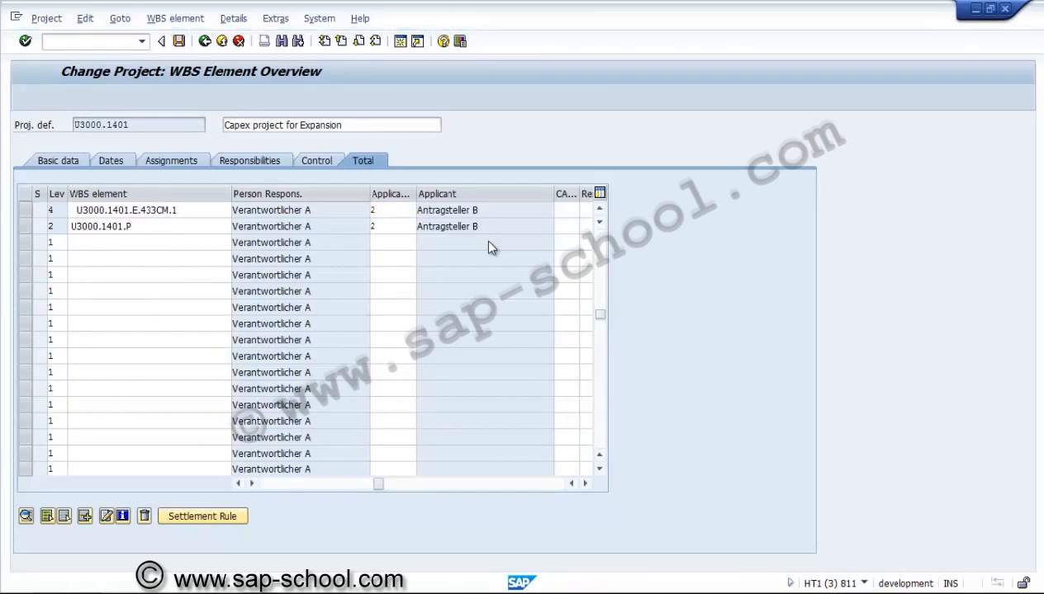
{"action": "key", "text": "alt"}
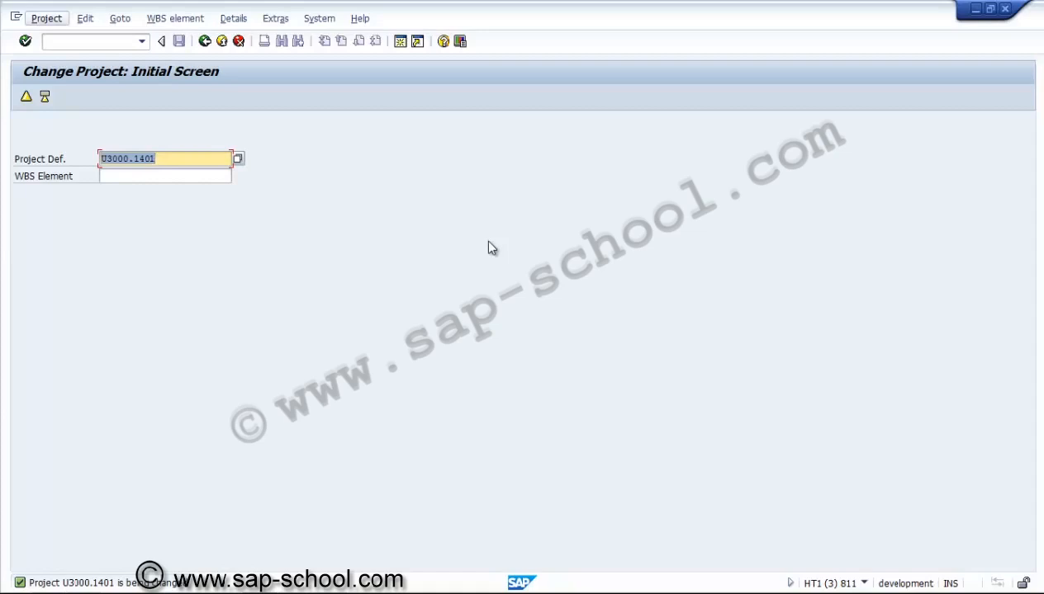
{"action": "key", "text": "Escape"}
{"action": "key", "text": "shift+Tab"}
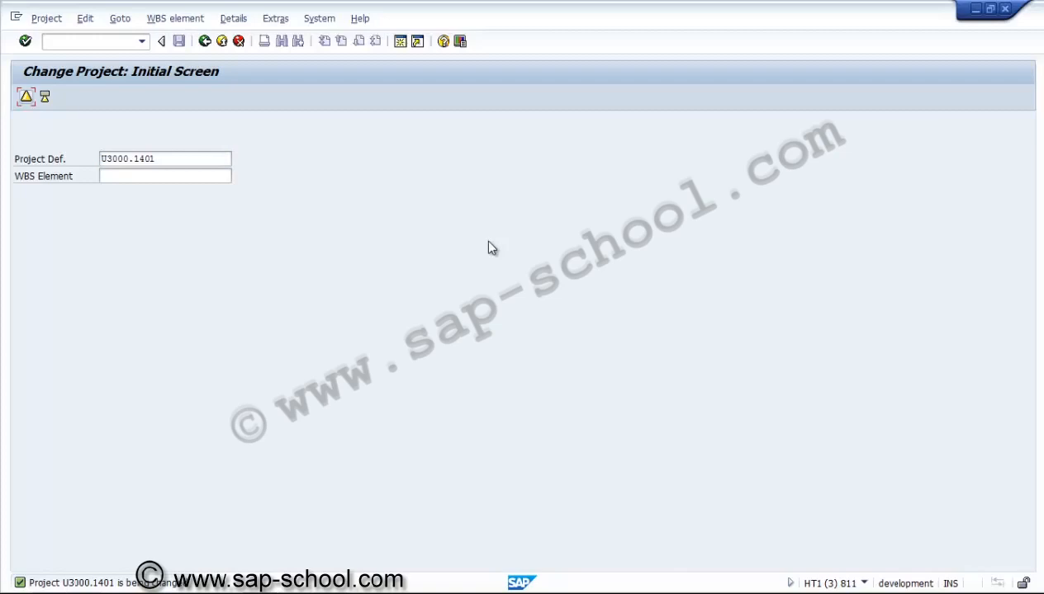
Open the WBS element overview of project U3000.1401 in display mode
{"action": "key", "text": "alt+p"}
{"action": "key", "text": "d"}
{"action": "key", "text": "Return"}
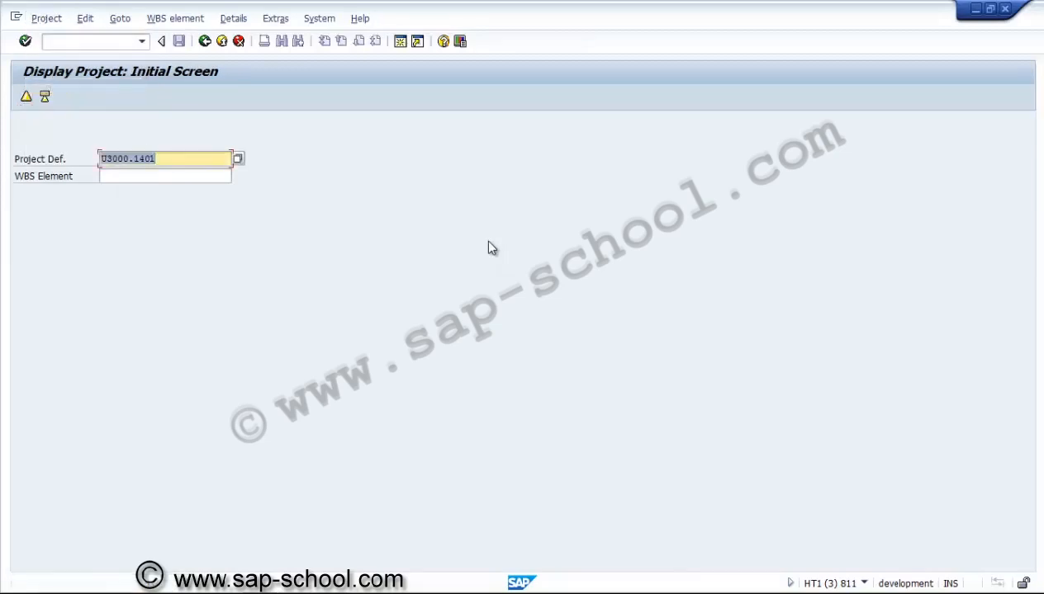
{"action": "key", "text": "Return"}
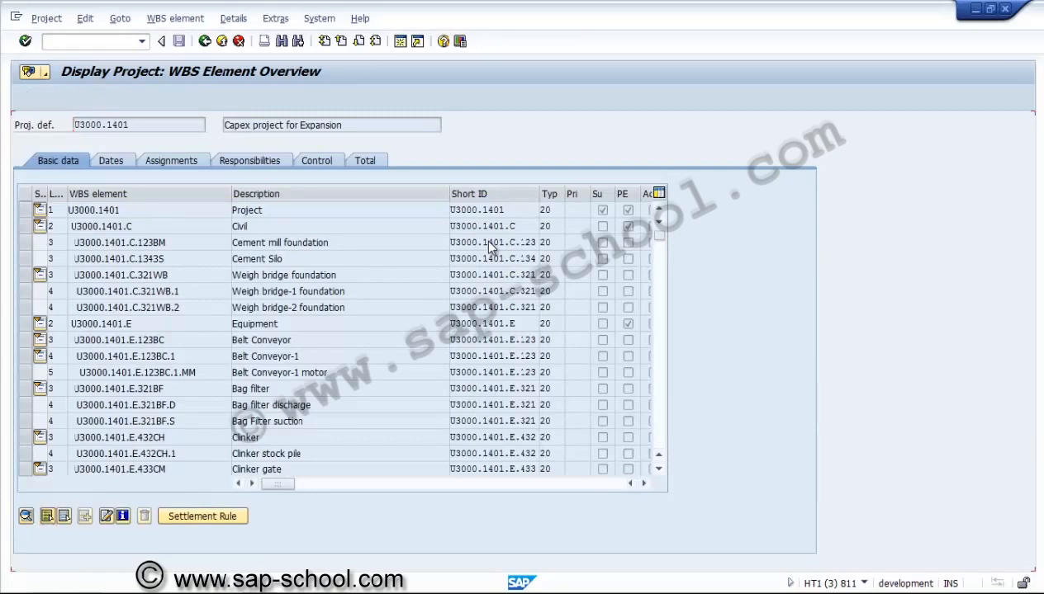
Collapse the entire WBS, then expand the top project element to show its level 2 elements
{"action": "key", "text": "ctrl+a"}
{"action": "left_click", "coordinate": [81, 96]}
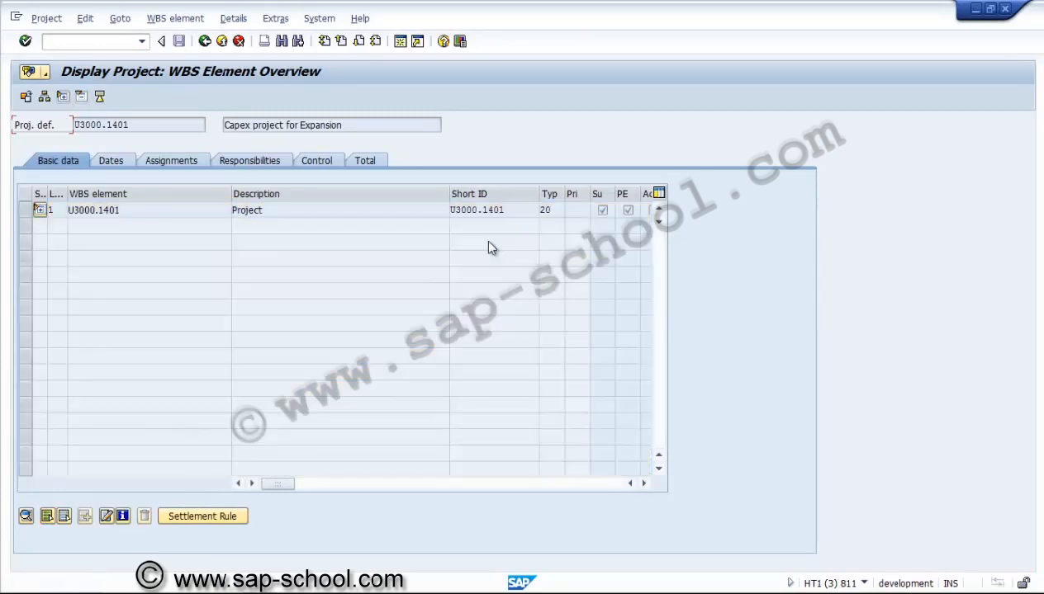
{"action": "left_click", "coordinate": [39, 210]}
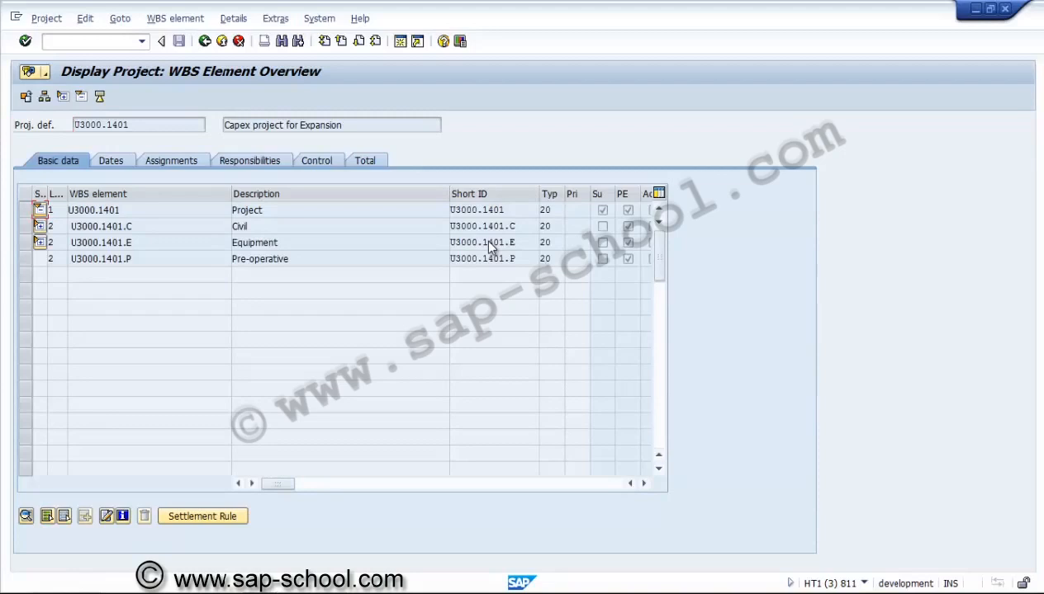
Expand the Civil, Weigh bridge foundation, Equipment and Belt Conveyor branches to examine the lower-level WBS elements of project U3000.1401
{"action": "left_click", "coordinate": [120, 210]}
{"action": "left_click", "coordinate": [132, 226]}
{"action": "left_click", "coordinate": [132, 243]}
{"action": "left_click", "coordinate": [132, 259]}
{"action": "left_click", "coordinate": [38, 226]}
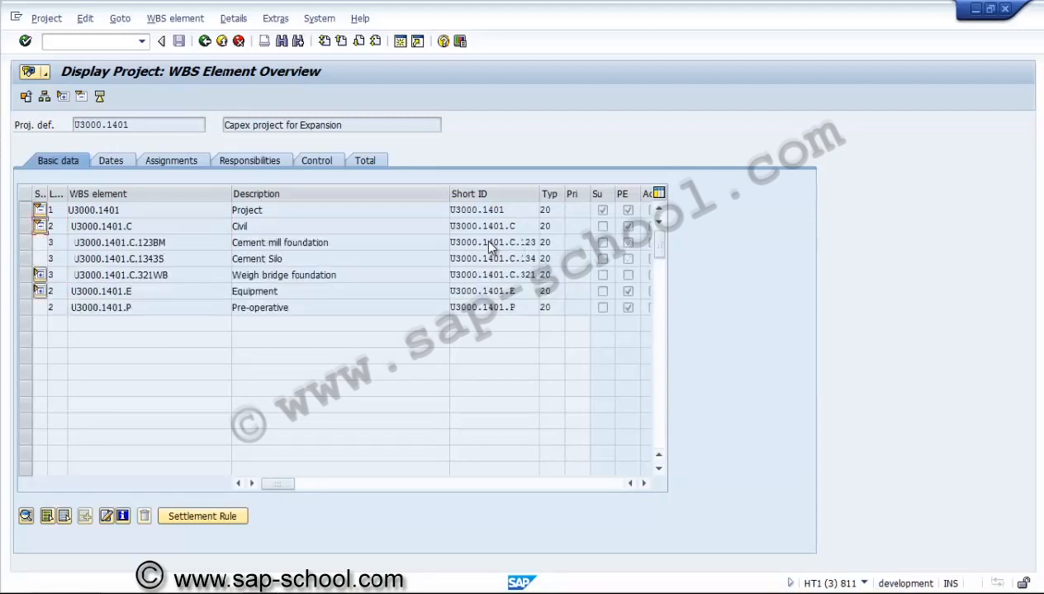
{"action": "left_click", "coordinate": [39, 275]}
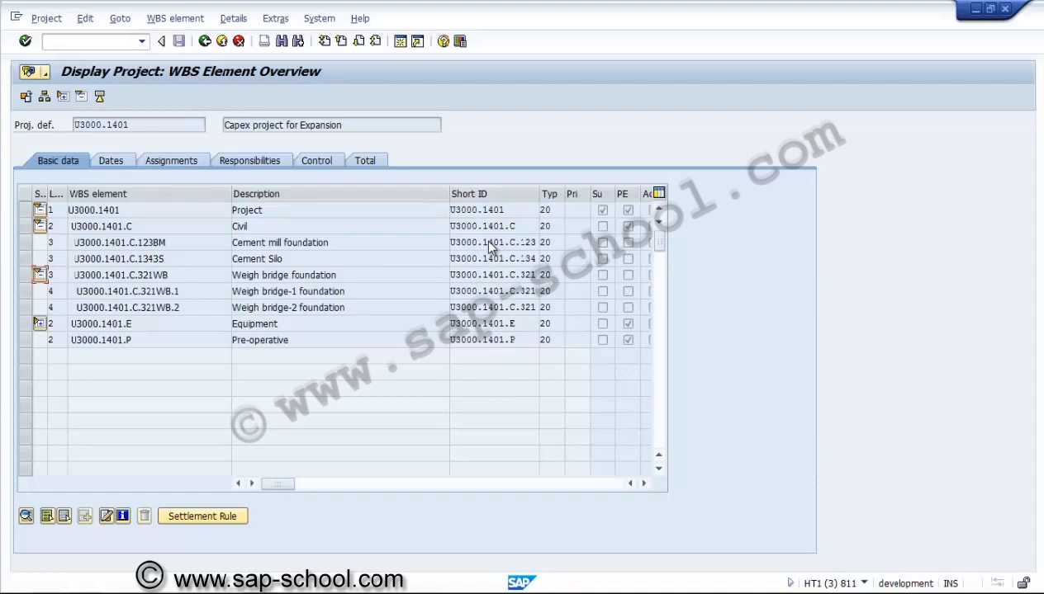
{"action": "left_click", "coordinate": [39, 324]}
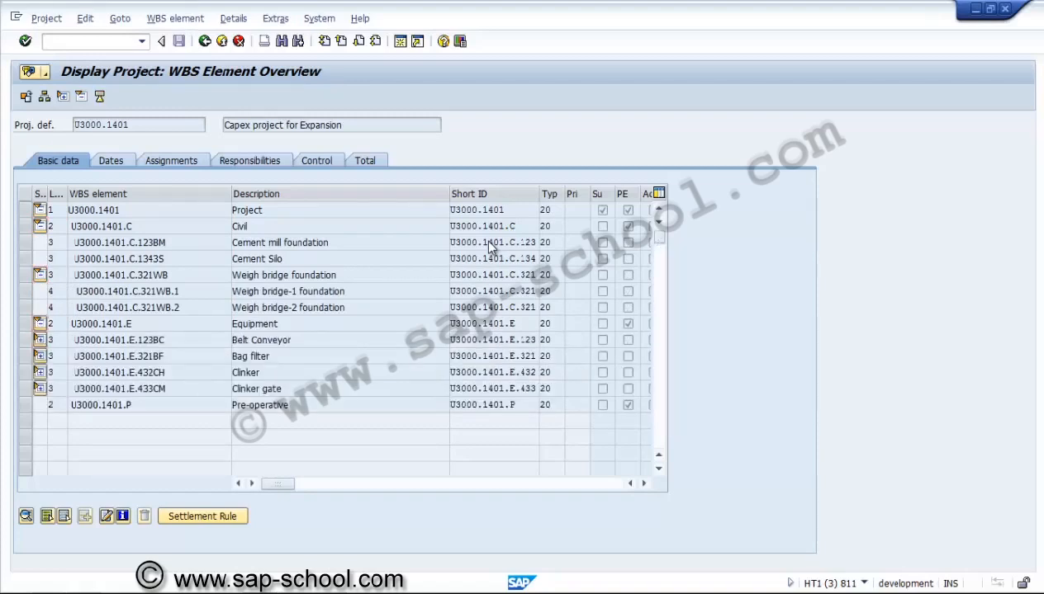
{"action": "left_click", "coordinate": [39, 340]}
{"action": "left_click", "coordinate": [39, 356]}
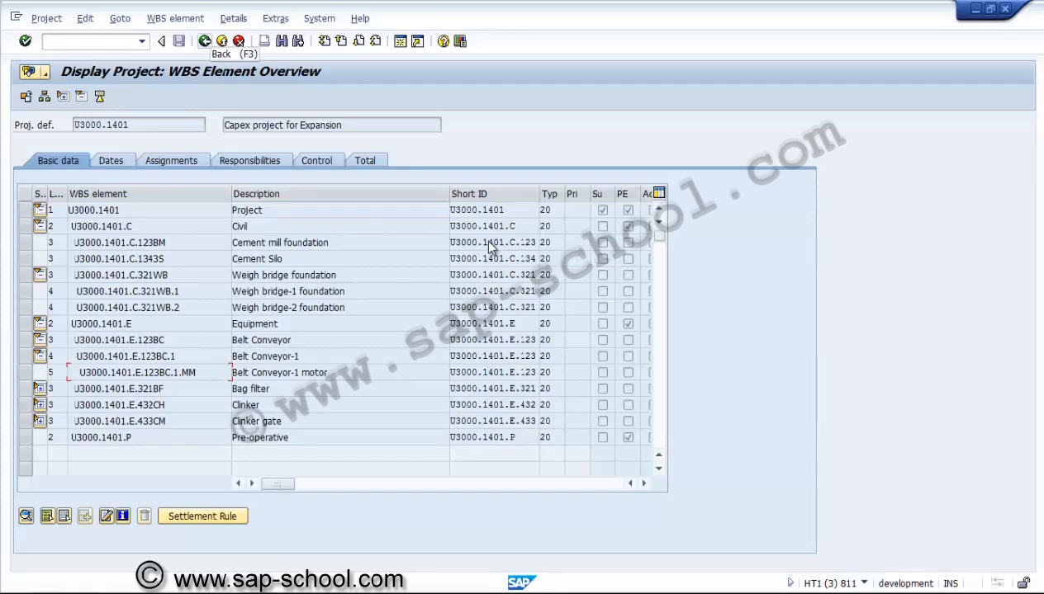
Leave the project display and return to the SAP Easy Access screen
{"action": "key", "text": "F3"}
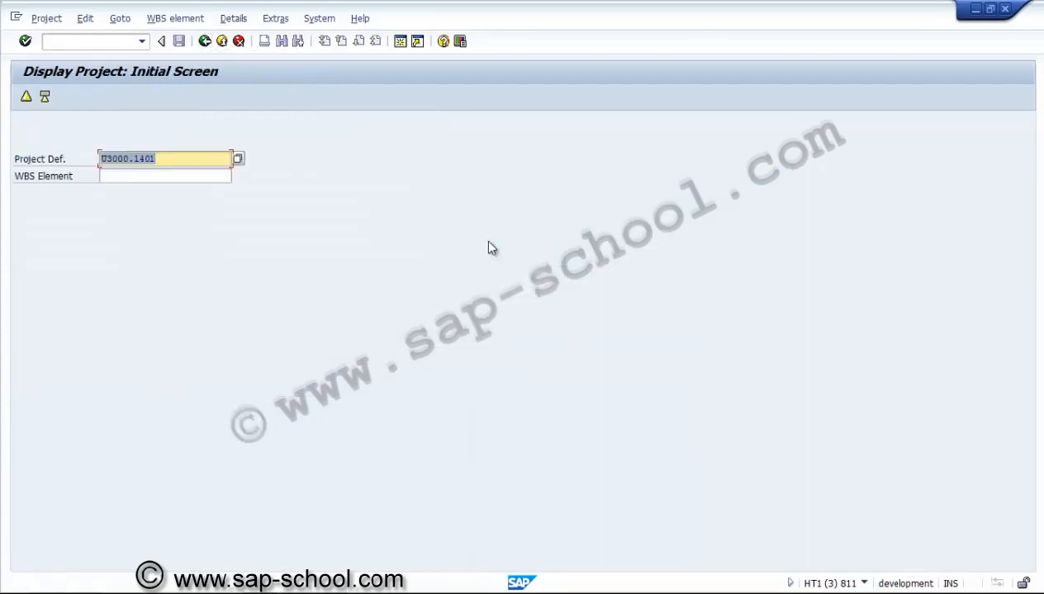
{"action": "key", "text": "End"}
{"action": "key", "text": "F3"}
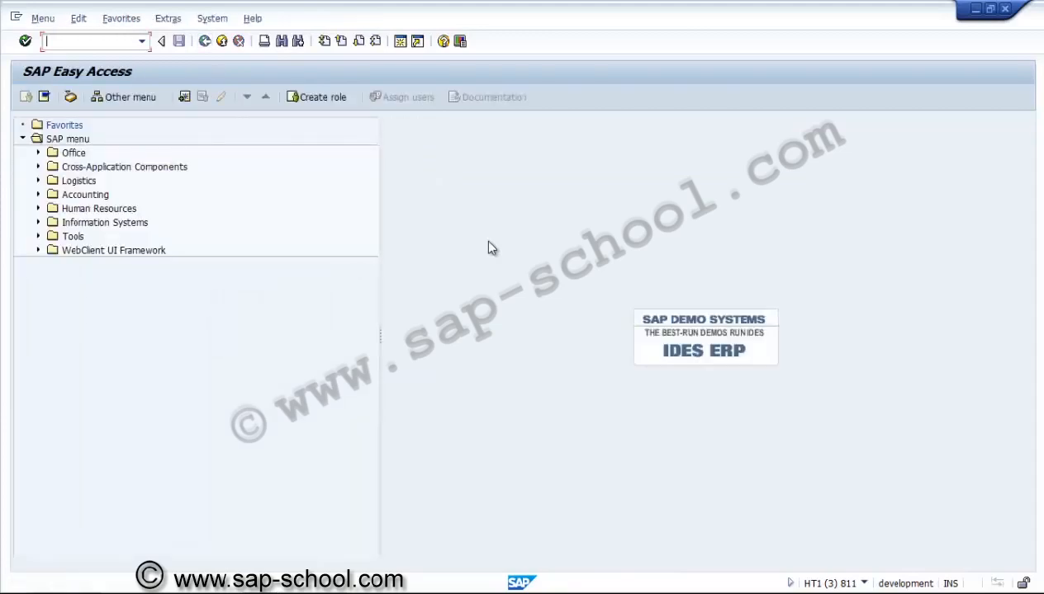
Expand the Logistics tree down to the Project folder inside Project System
{"action": "key", "text": "Tab"}
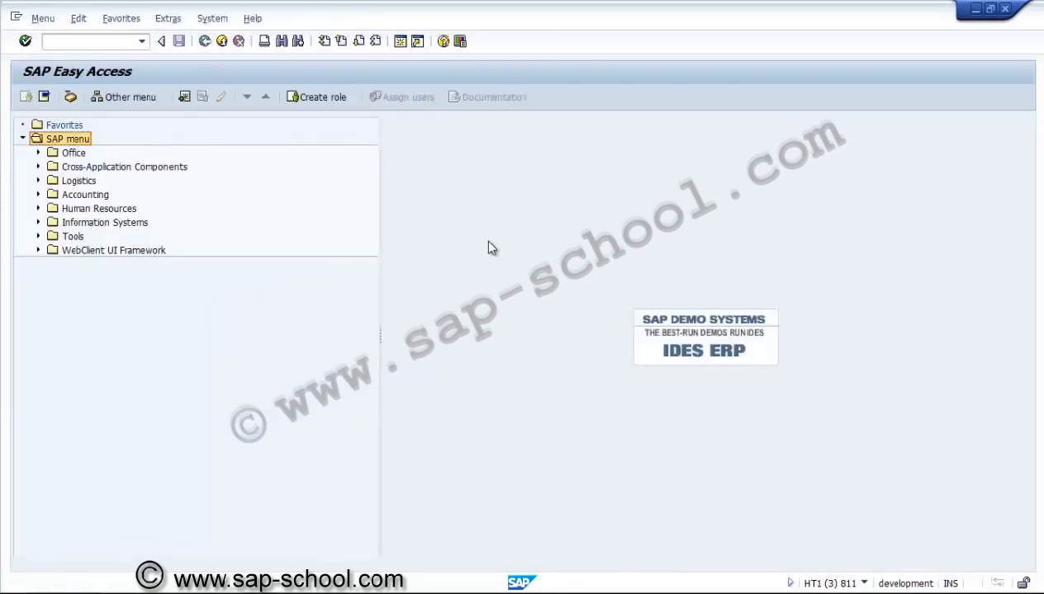
{"action": "key", "text": "Down"}
{"action": "key", "text": "Down"}
{"action": "key", "text": "Down"}
{"action": "key", "text": "Right"}
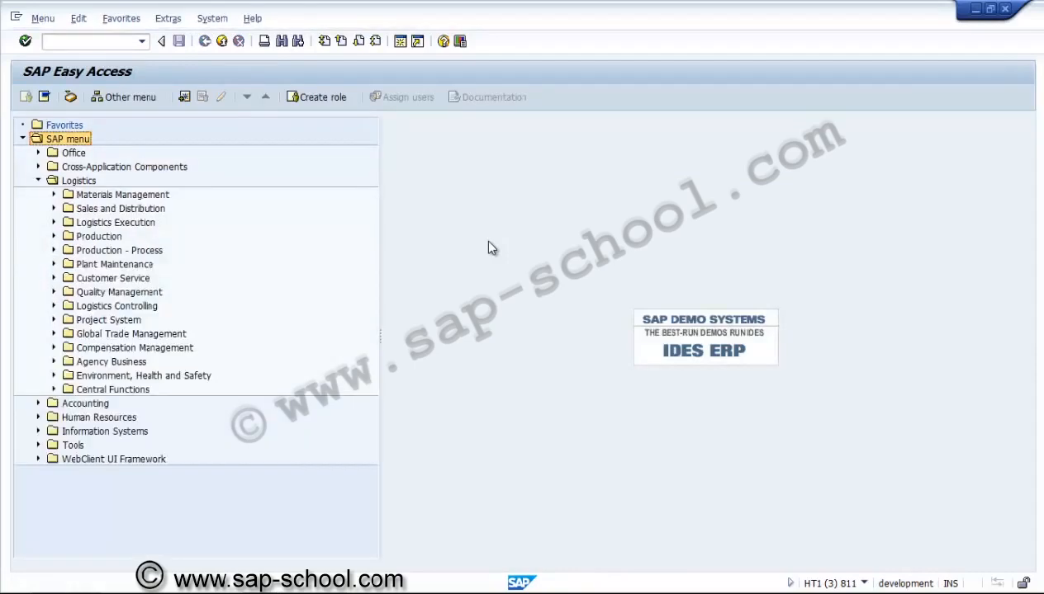
{"action": "key", "text": "Right"}
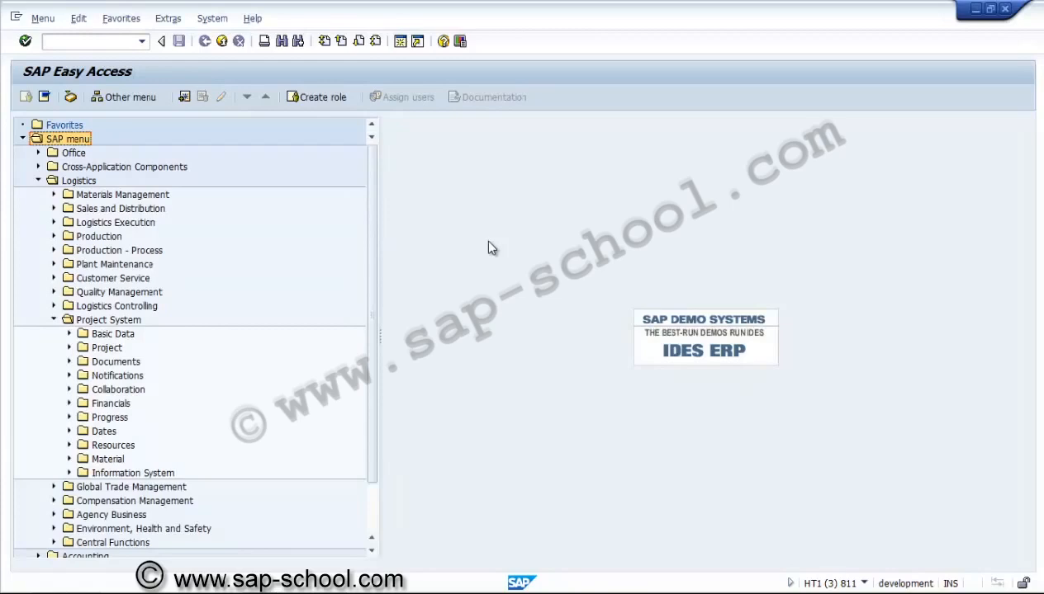
{"action": "key", "text": "Down"}
{"action": "key", "text": "Down"}
{"action": "key", "text": "Right"}
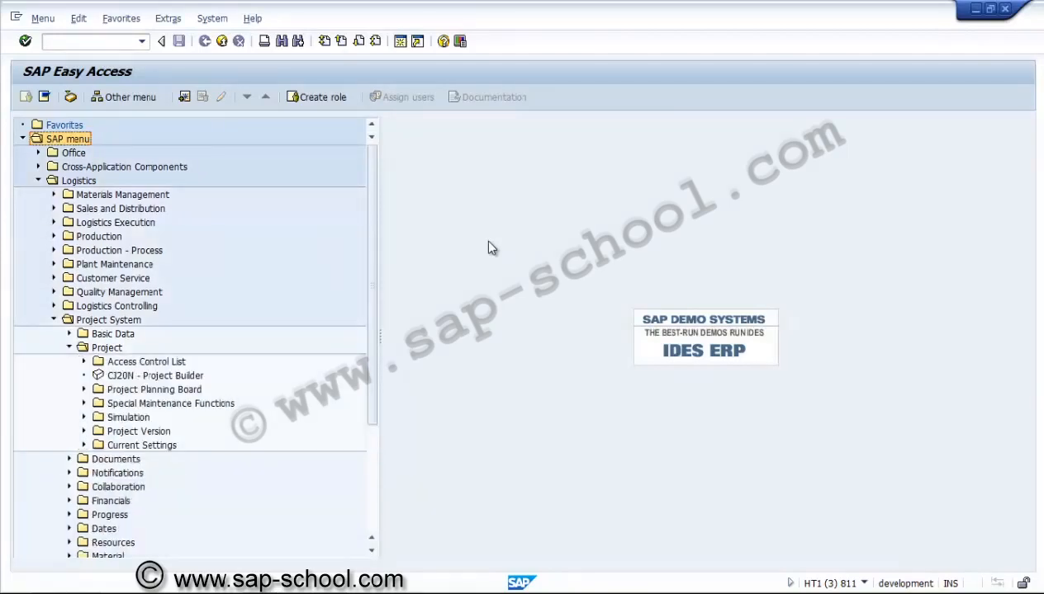
Expand Special Maintenance Functions and its Work Breakdown Structure (WBS) folder to examine the available transactions
{"action": "left_click", "coordinate": [54, 20]}
{"action": "key", "text": "Down"}
{"action": "key", "text": "Right"}
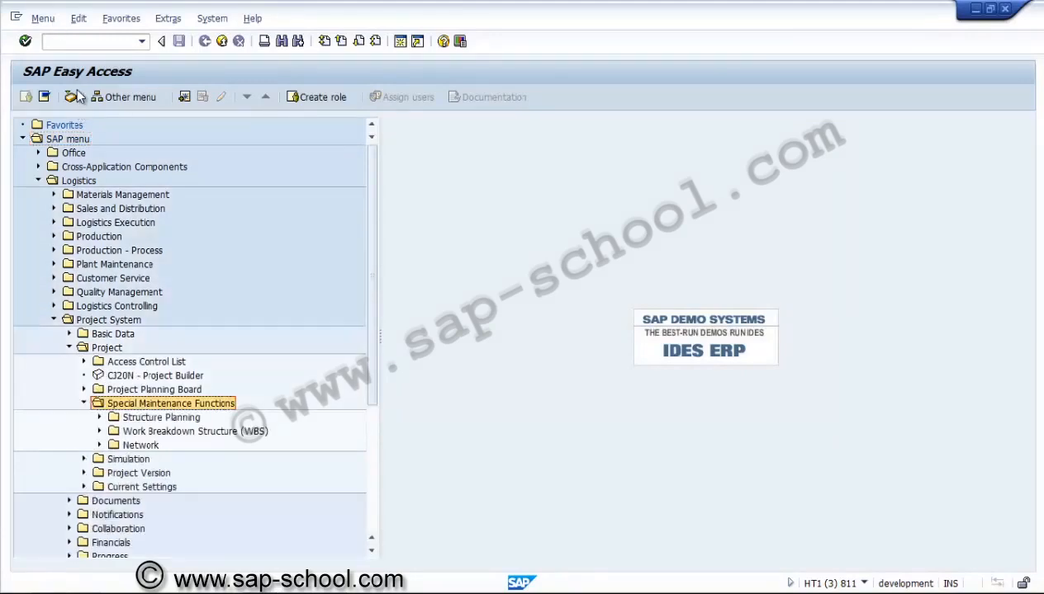
{"action": "key", "text": "Down"}
{"action": "key", "text": "Down"}
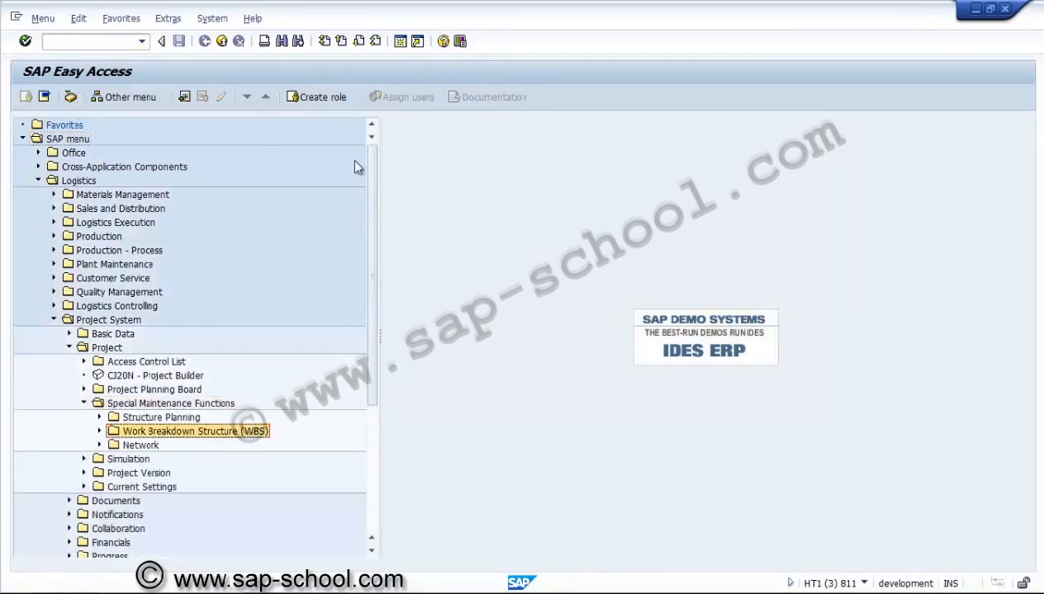
{"action": "key", "text": "Right"}
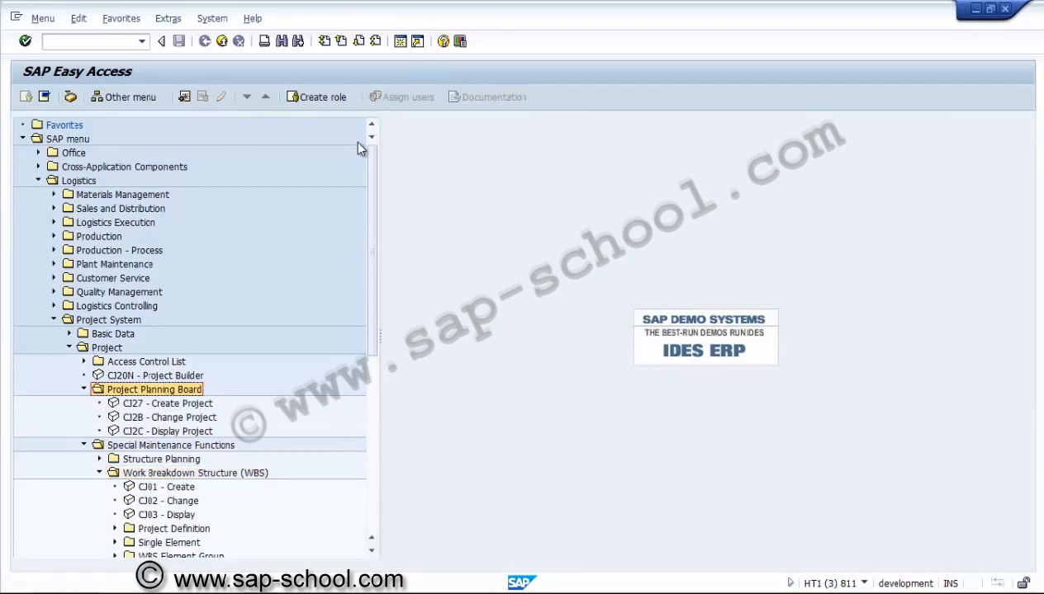
Start transaction CJ27 - Create Project for the Project Planning Board
{"action": "key", "text": "Down"}
{"action": "key", "text": "Return"}
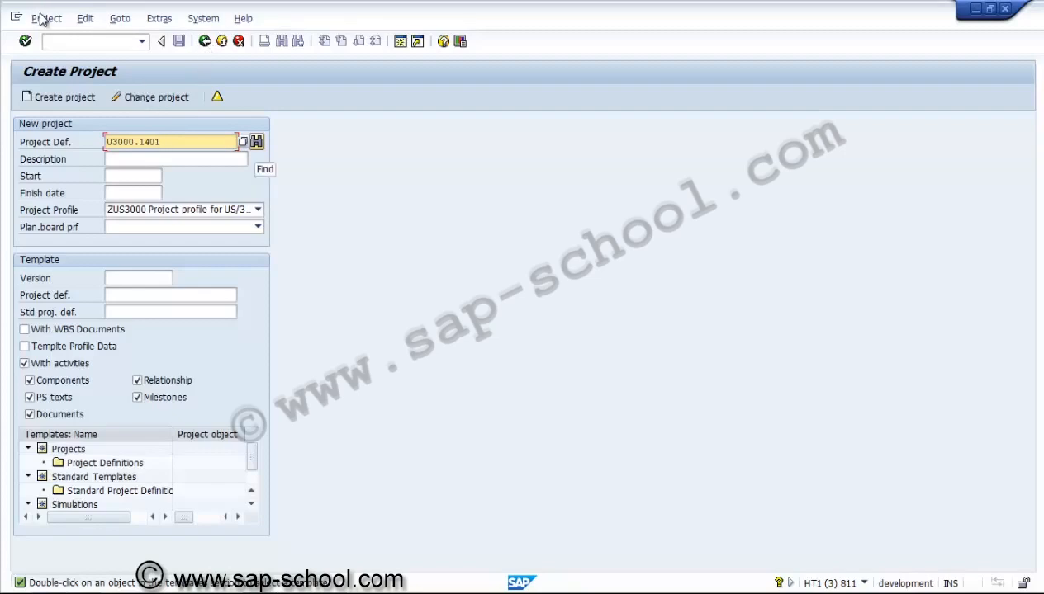
Find the next open project number from the copied start value U3000.1401 and adopt U3000.1402 as the project definition
{"action": "key", "text": "Return"}
{"action": "key", "text": "ctrl+c"}
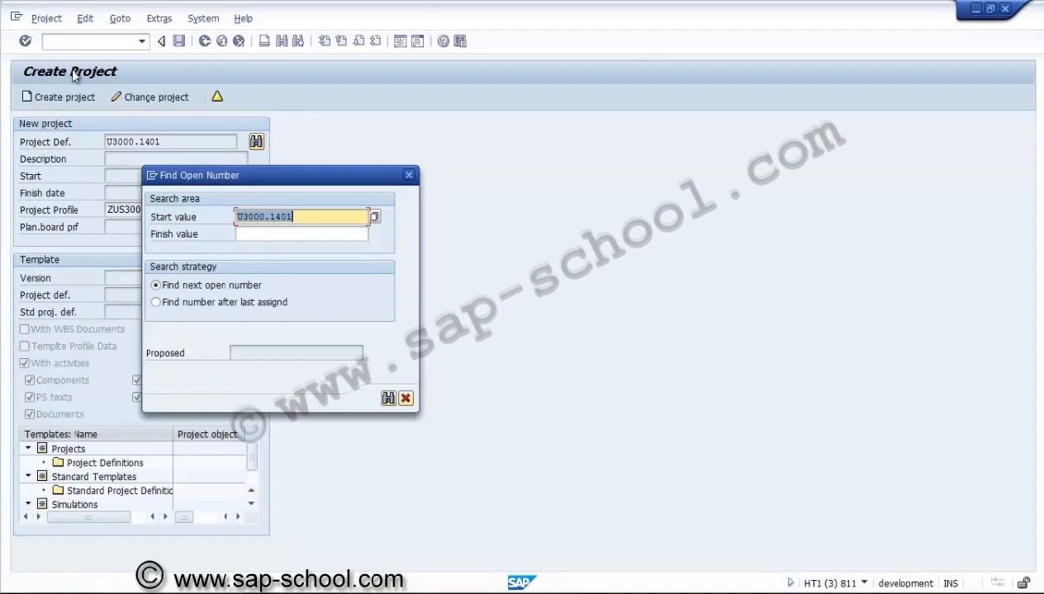
{"action": "key", "text": "Return"}
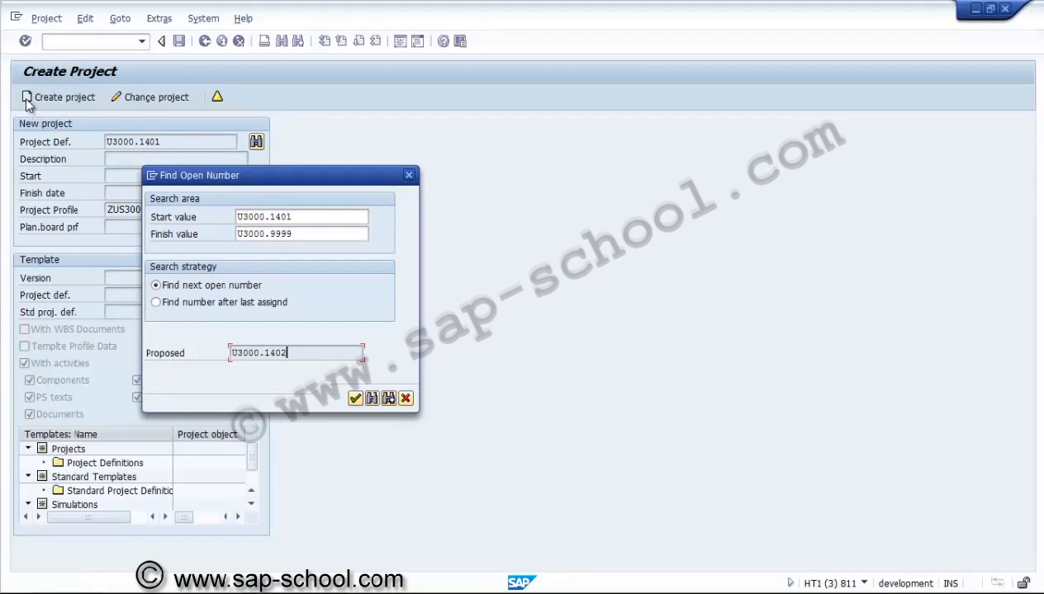
{"action": "left_click", "coordinate": [355, 399]}
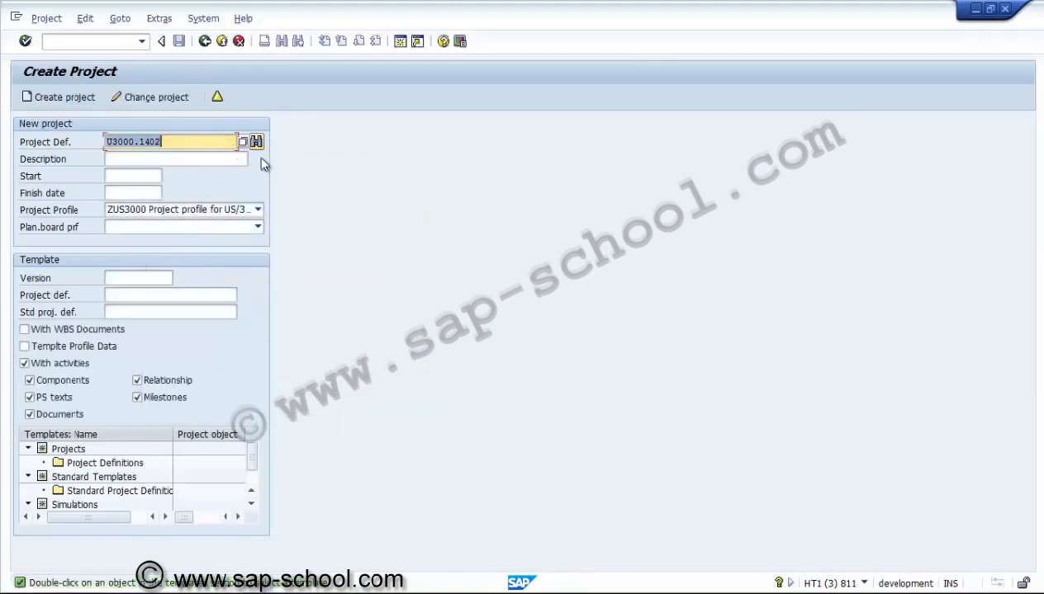
Set the new project's start to 12.01.2014 and its finish date to 31.10.2014, leaving the description blank
{"action": "key", "text": "Tab"}
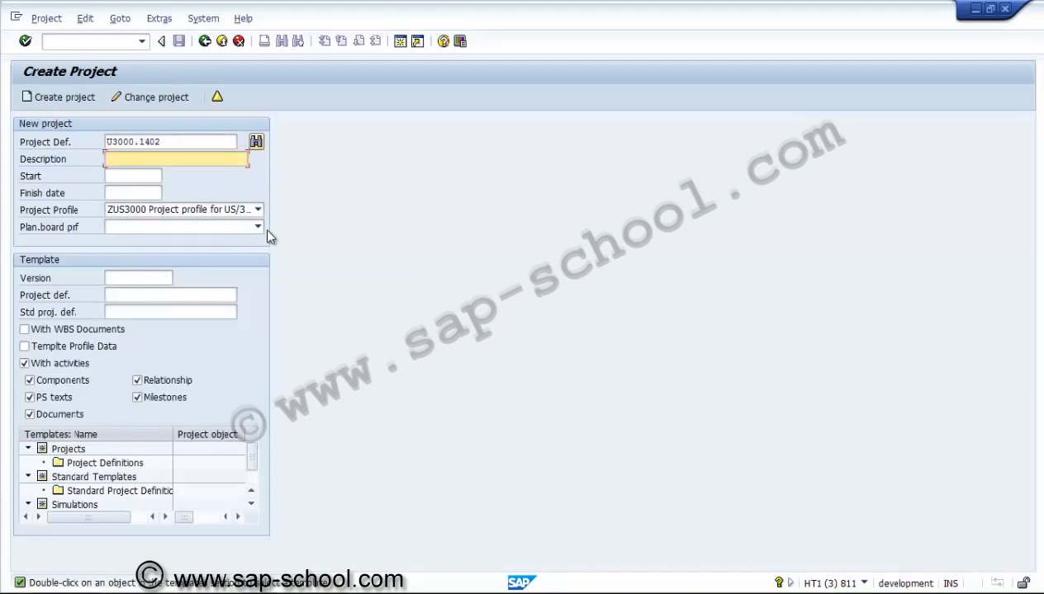
{"action": "key", "text": "Tab"}
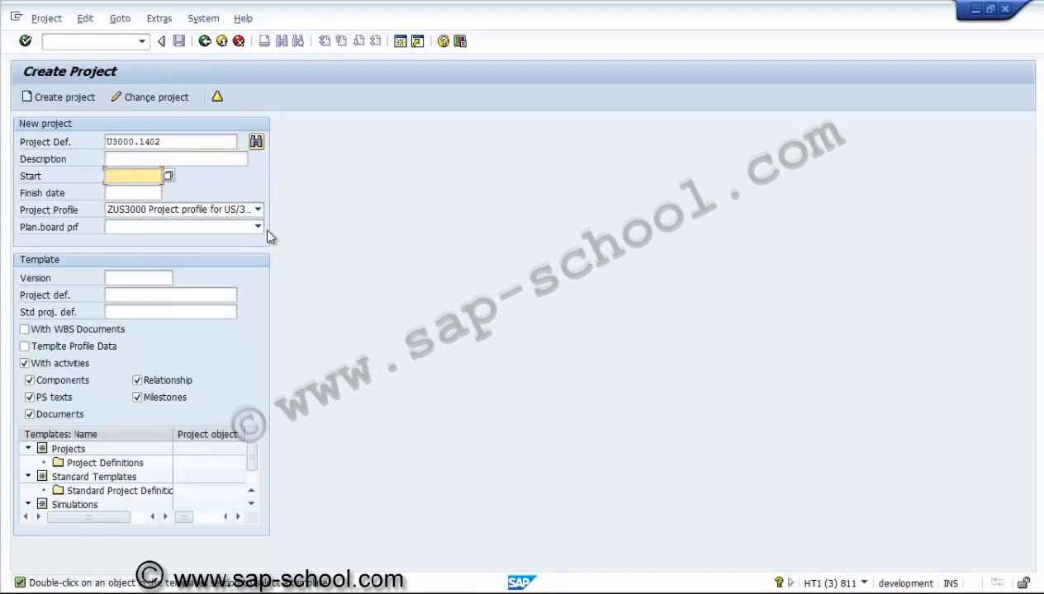
{"action": "type", "text": "12.01.2014"}
{"action": "key", "text": "Tab"}
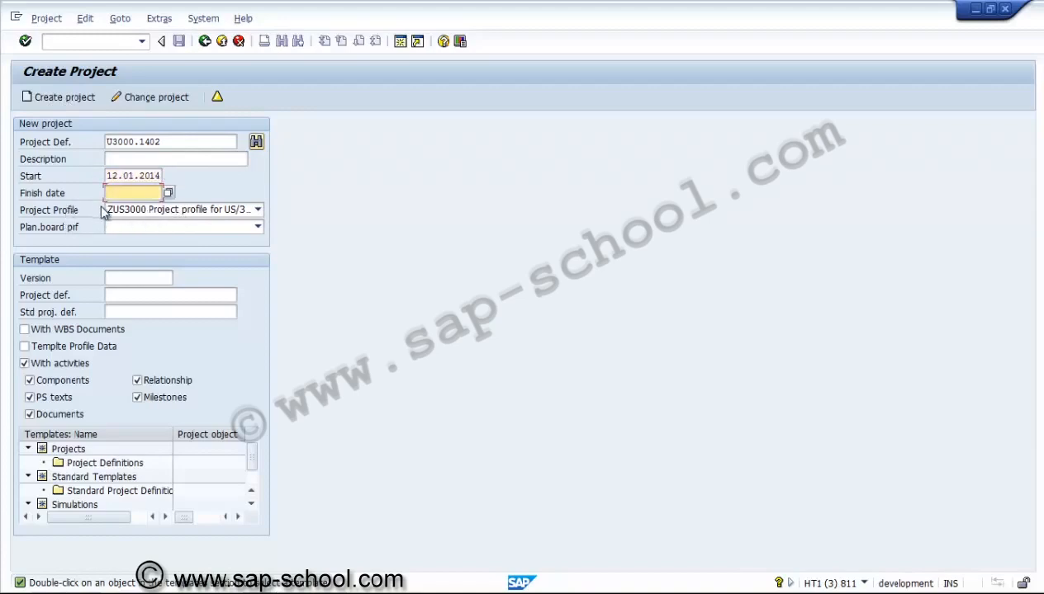
{"action": "type", "text": "31.10.2014"}
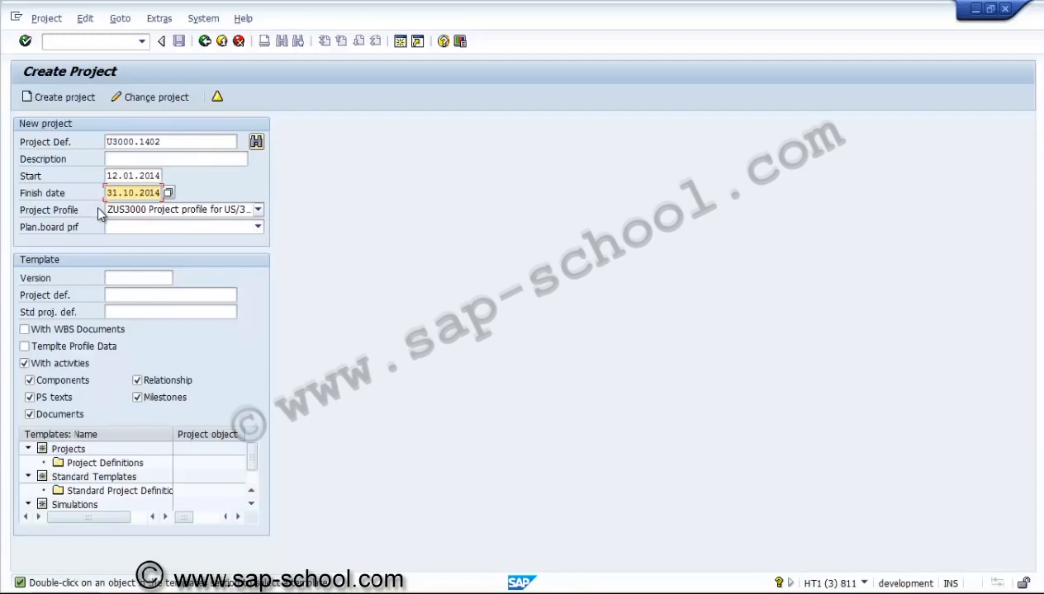
{"action": "left_click", "coordinate": [98, 208]}
{"action": "key", "text": "Return"}
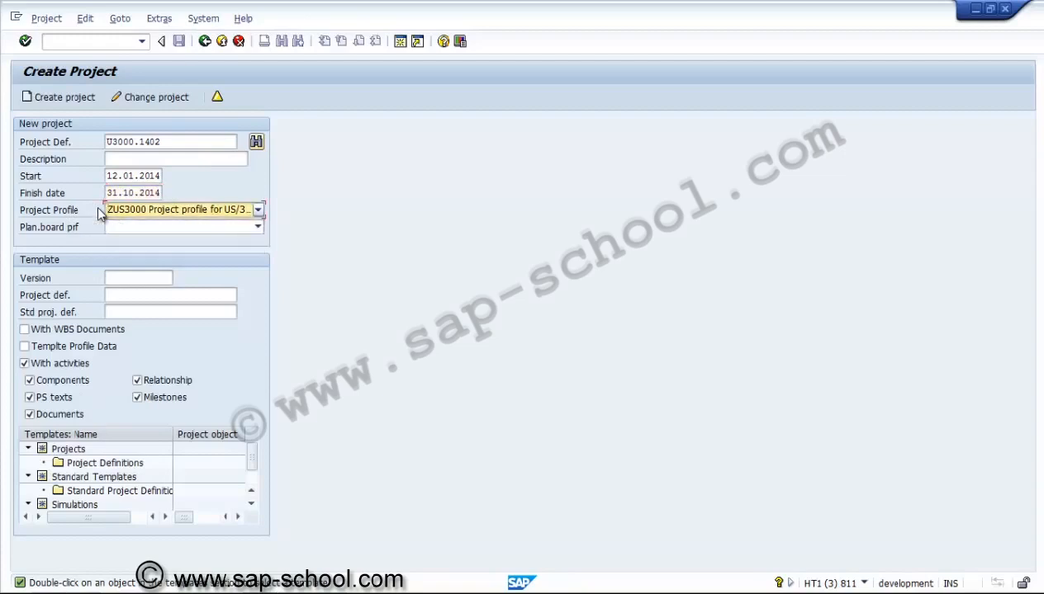
Review the available planning board profiles and choose the blank entry
{"action": "key", "text": "Tab"}
{"action": "key", "text": "F4"}
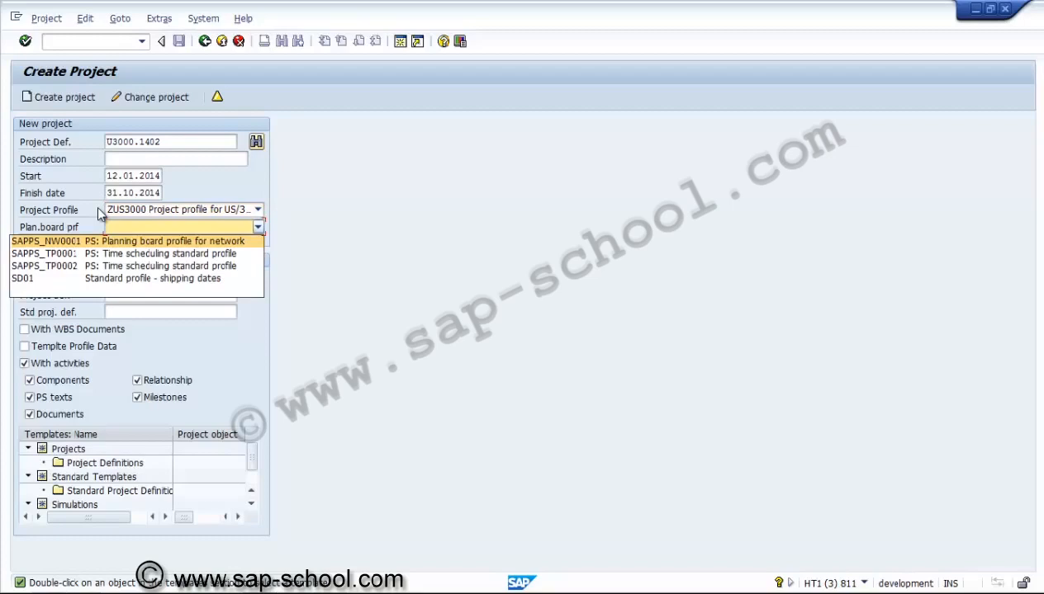
{"action": "key", "text": "Down"}
{"action": "key", "text": "Down"}
{"action": "key", "text": "Down"}
{"action": "key", "text": "Down"}
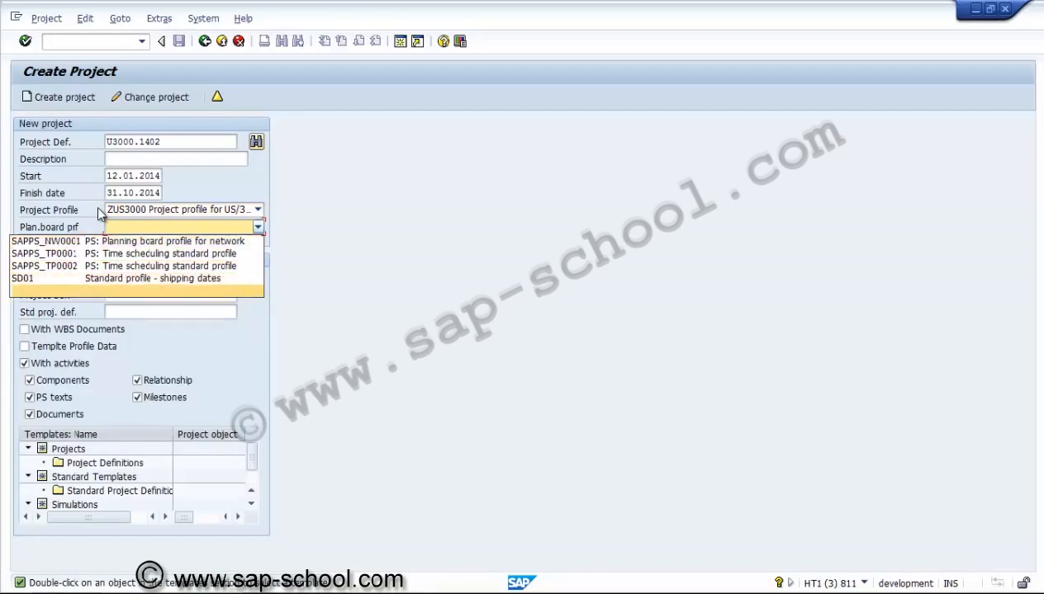
{"action": "key", "text": "Return"}
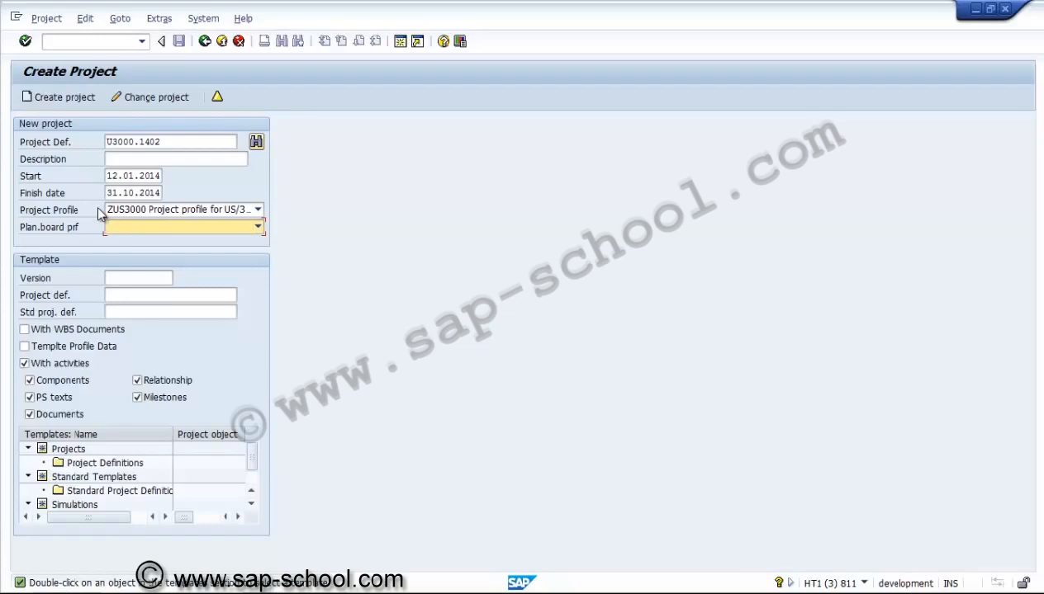
Enter U3000.1401 as the template project definition for the new project
{"action": "key", "text": "Tab"}
{"action": "key", "text": "Tab"}
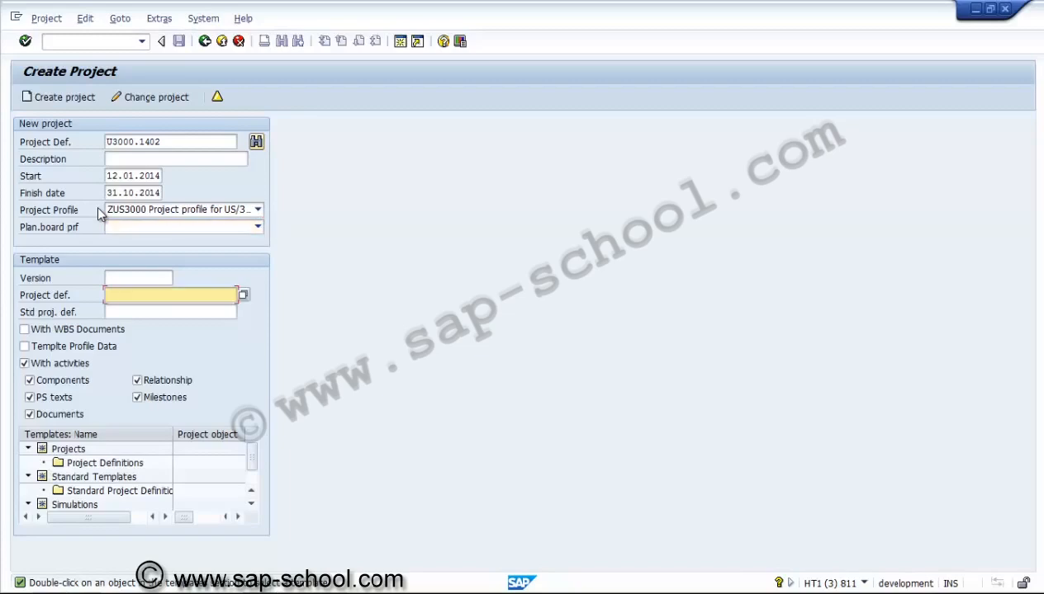
{"action": "key", "text": "ctrl+v"}
{"action": "key", "text": "Left"}
{"action": "key", "text": "Left"}
{"action": "key", "text": "Left"}
{"action": "key", "text": "Left"}
{"action": "key", "text": "Left"}
{"action": "key", "text": "Left"}
{"action": "key", "text": "Left"}
{"action": "key", "text": "Left"}
{"action": "key", "text": "Left"}
{"action": "key", "text": "Left"}
{"action": "key", "text": "Delete"}
{"action": "key", "text": "Delete"}
{"action": "key", "text": "Right"}
{"action": "key", "text": "Right"}
{"action": "key", "text": "Right"}
{"action": "key", "text": "Right"}
{"action": "key", "text": "Right"}
{"action": "key", "text": "Right"}
{"action": "key", "text": "Right"}
{"action": "key", "text": "Right"}
{"action": "key", "text": "Right"}
{"action": "key", "text": "Right"}
Clear the template options With activities, Components, Relationship, PS texts, Milestones and Documents
{"action": "key", "text": "Tab"}
{"action": "key", "text": "Tab"}
{"action": "key", "text": "Tab"}
{"action": "key", "text": "Tab"}
{"action": "key", "text": "space"}
{"action": "key", "text": "Tab"}
{"action": "key", "text": "space"}
{"action": "key", "text": "Tab"}
{"action": "key", "text": "space"}
{"action": "key", "text": "Tab"}
{"action": "key", "text": "Tab"}
{"action": "key", "text": "space"}
{"action": "key", "text": "shift+Tab"}
{"action": "key", "text": "space"}
{"action": "key", "text": "shift+Tab"}
{"action": "key", "text": "space"}
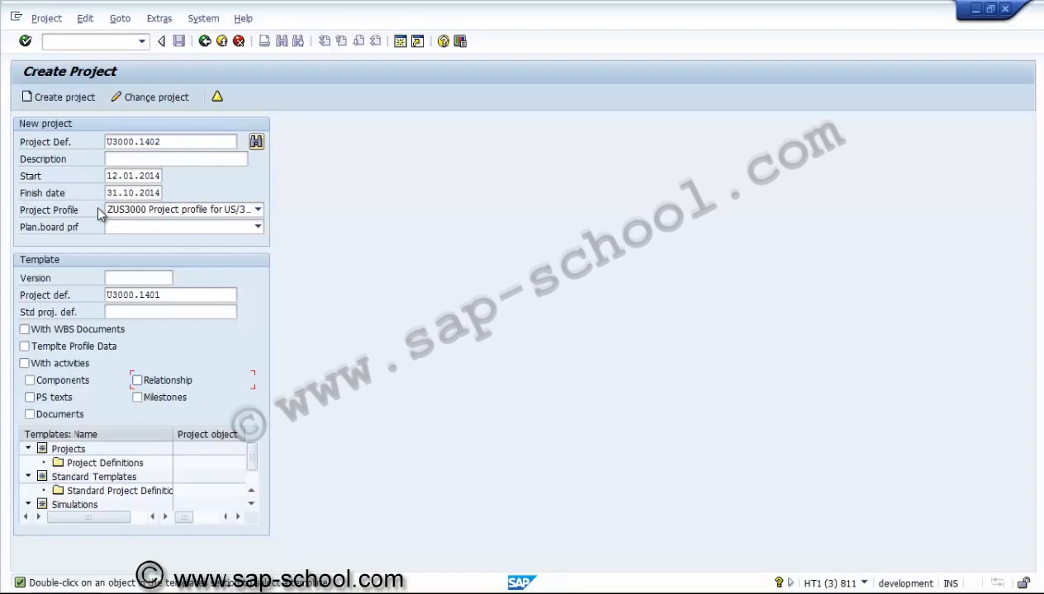
Confirm the entries and dates to generate project U3000.1402 from the template in the planning board
{"action": "key", "text": "Return"}
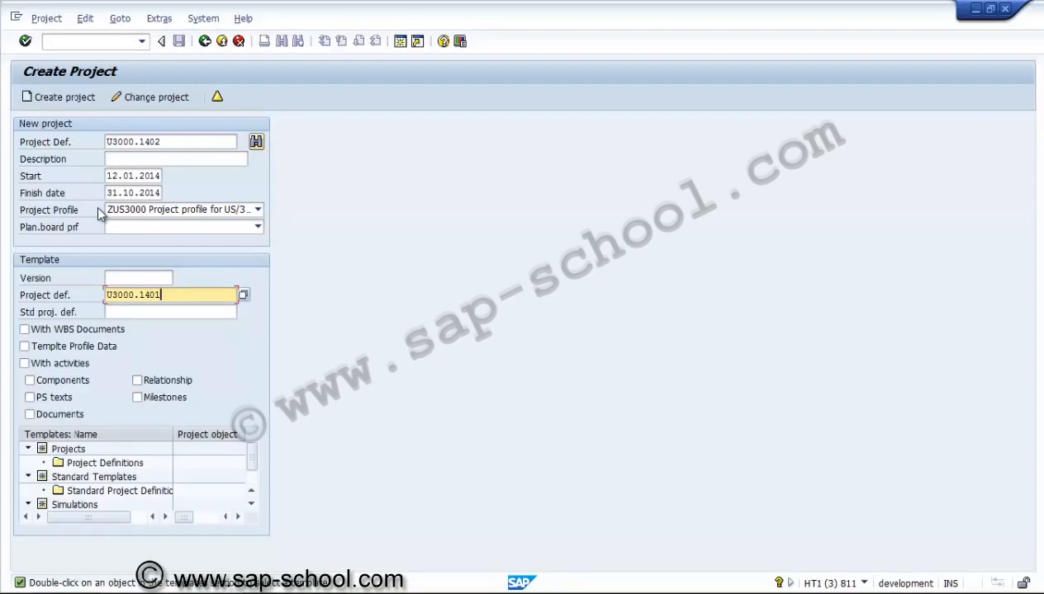
{"action": "key", "text": "Return"}
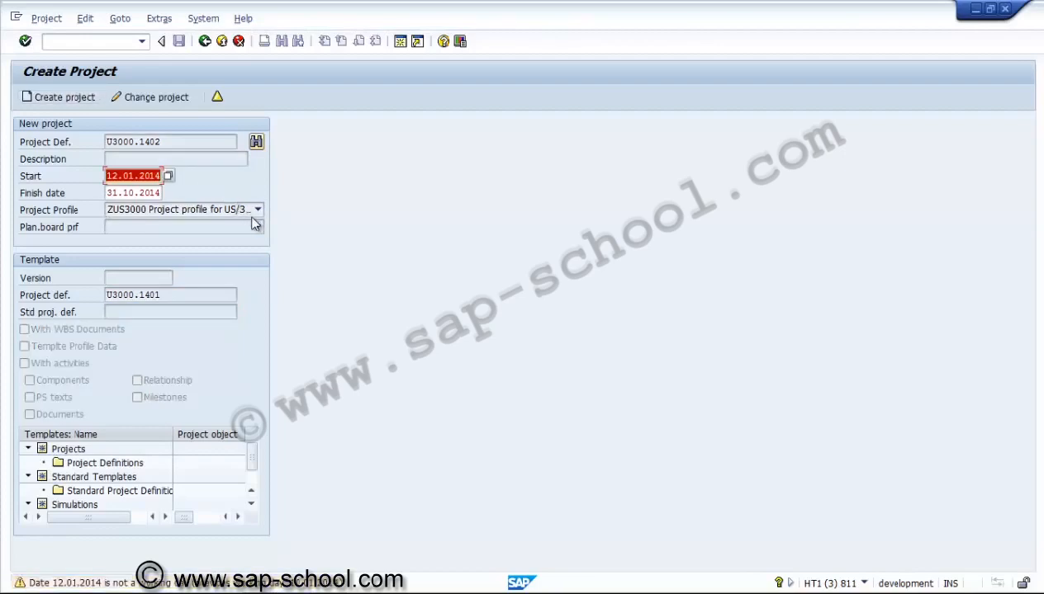
{"action": "key", "text": "Return"}
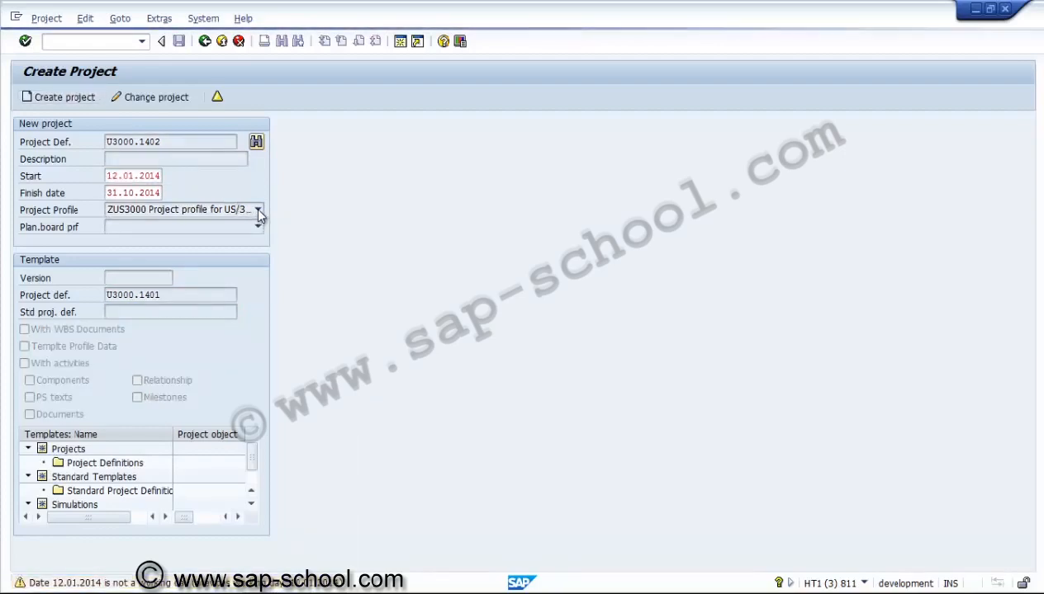
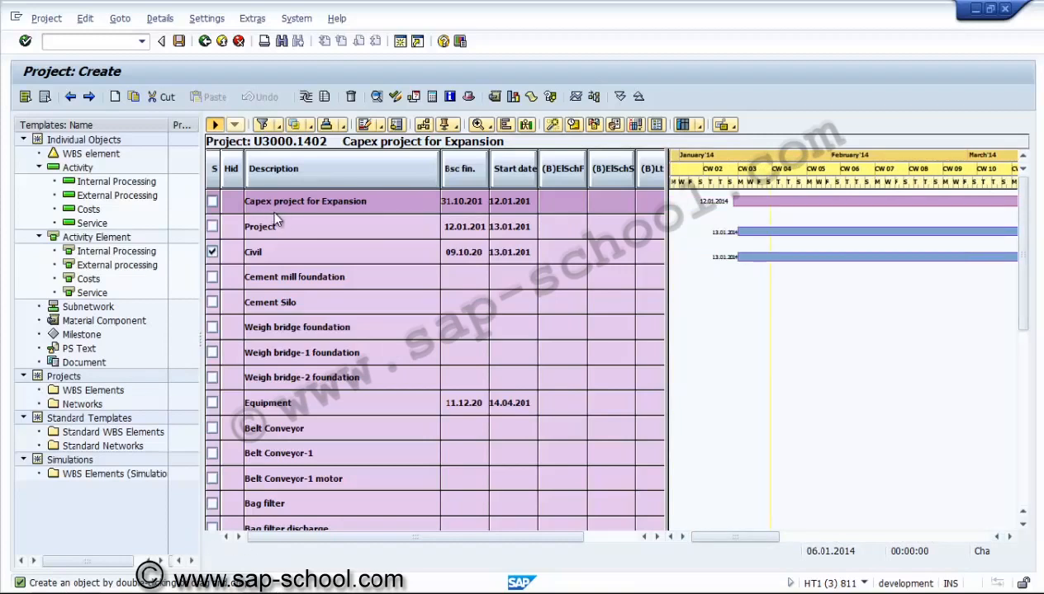
{"action": "scroll", "coordinate": [304, 246], "scroll_direction": "down", "scroll_amount": 5}
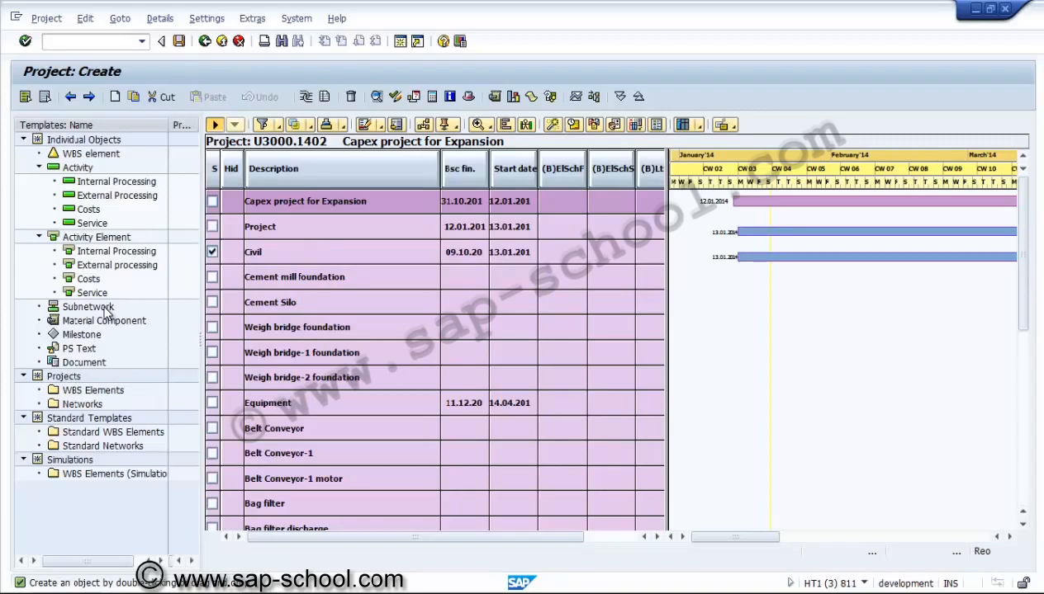
Save project U3000.1402 with its copied structure in the planning board and return to the SAP Easy Access menu
{"action": "left_click", "coordinate": [285, 201]}
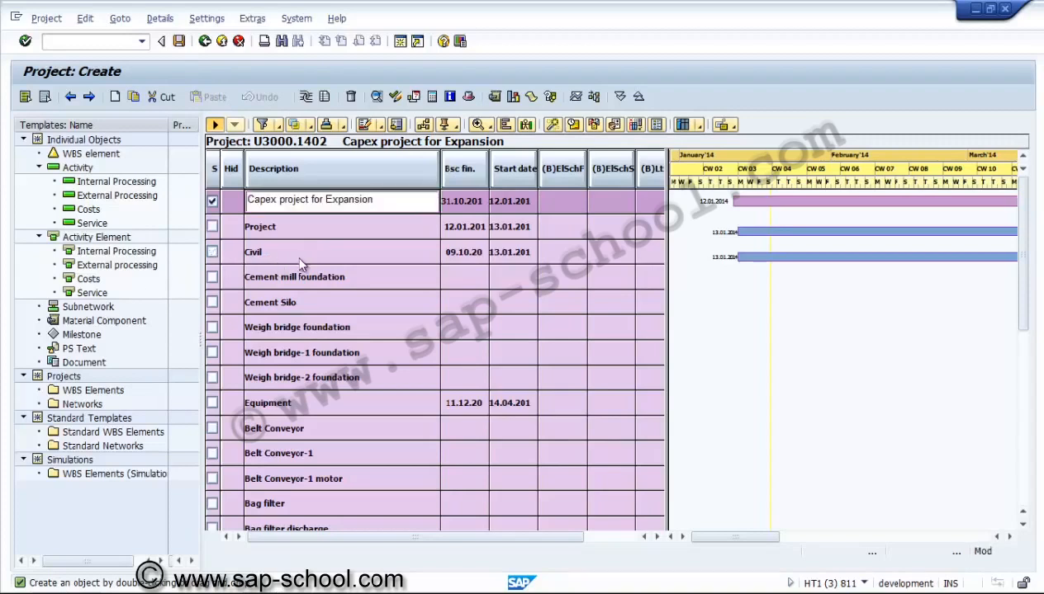
{"action": "key", "text": "Return"}
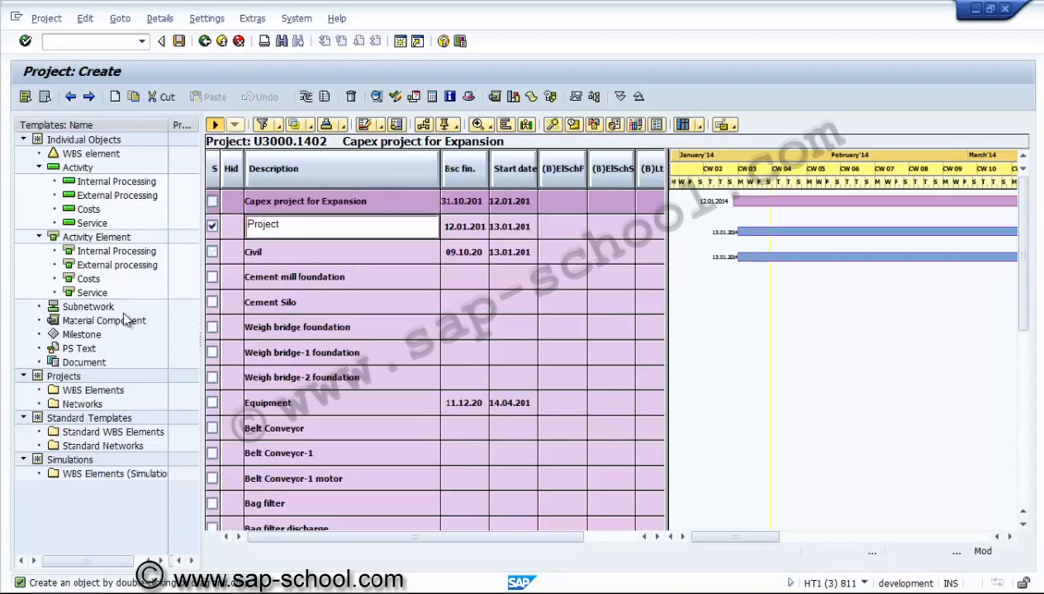
{"action": "key", "text": "Return"}
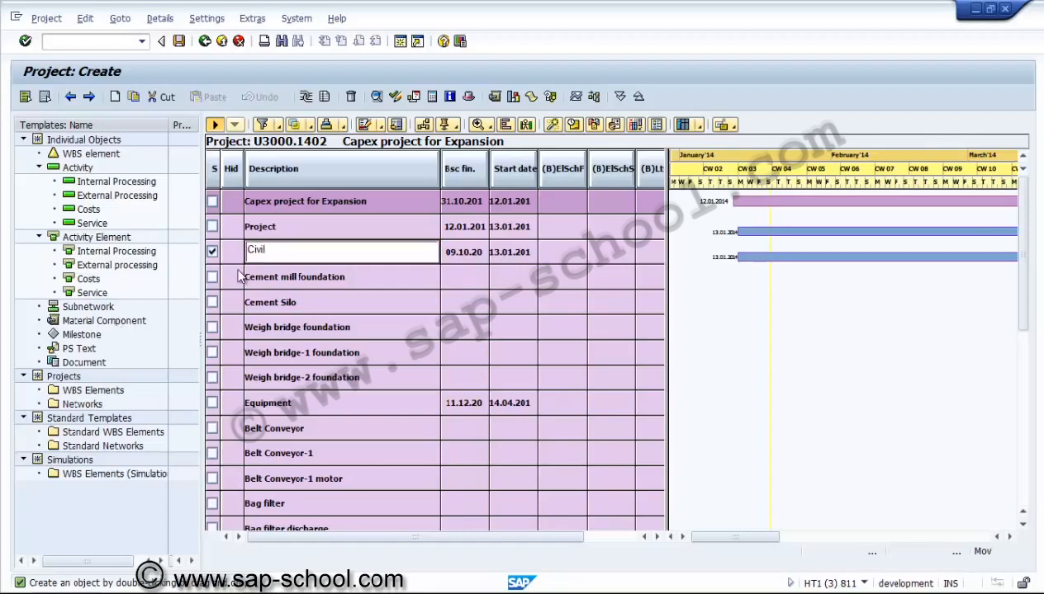
{"action": "key", "text": "Return"}
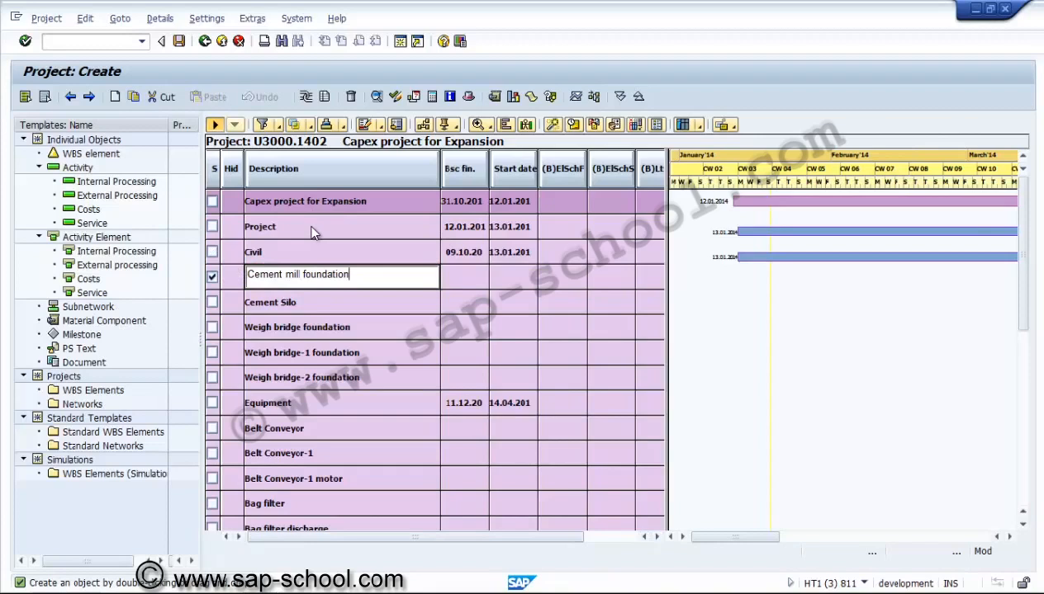
{"action": "key", "text": "ctrl+s"}
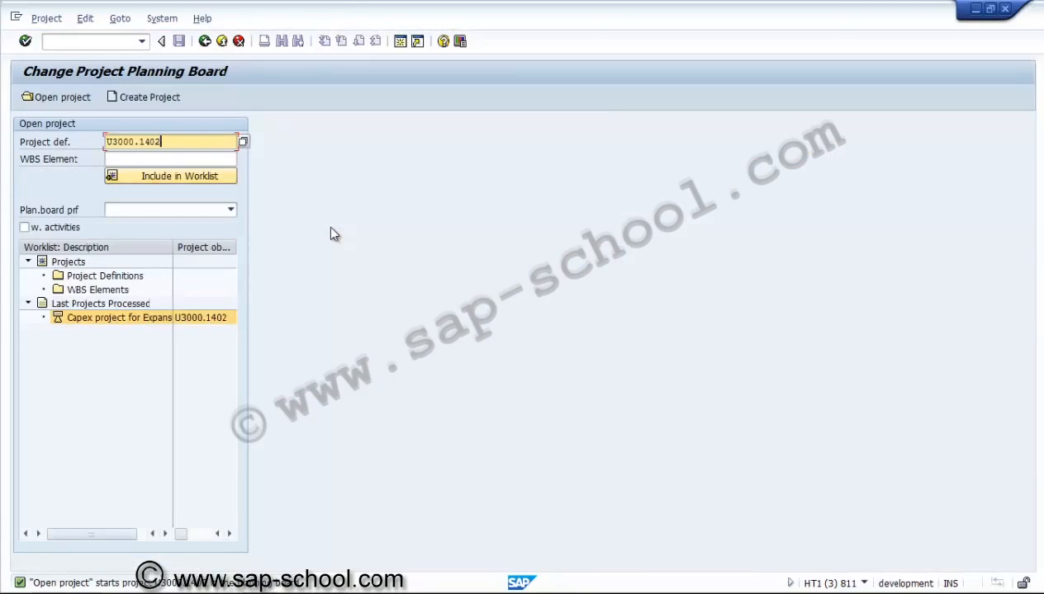
{"action": "key", "text": "F3"}
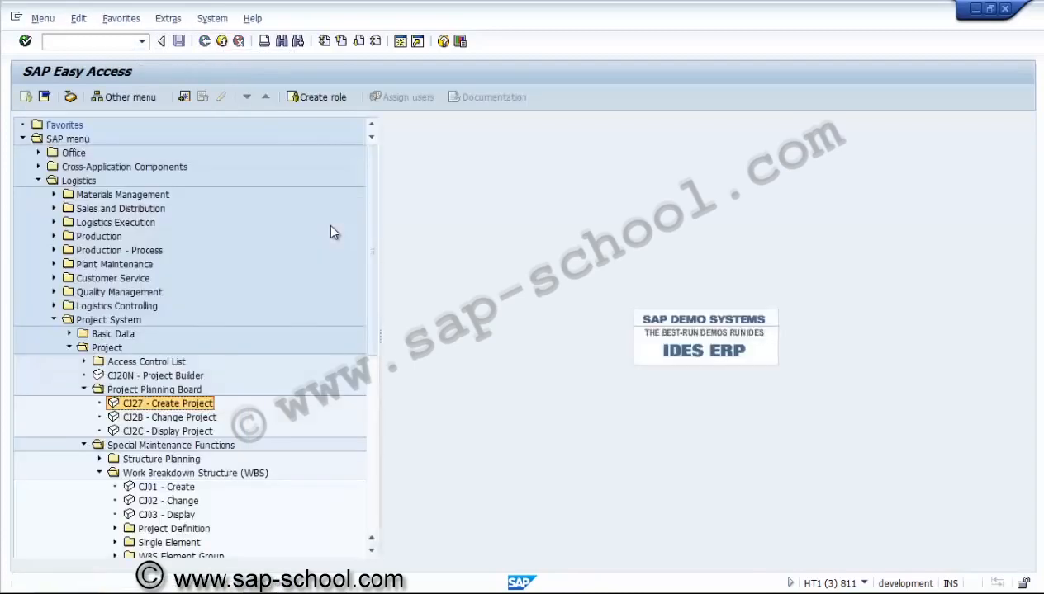
Open project U3000.1402 in CJ02 - Change to show its WBS element overview
{"action": "key", "text": "Down"}
{"action": "key", "text": "Down"}
{"action": "key", "text": "Down"}
{"action": "key", "text": "Down"}
{"action": "key", "text": "Down"}
{"action": "key", "text": "Down"}
{"action": "key", "text": "Down"}
{"action": "key", "text": "Return"}
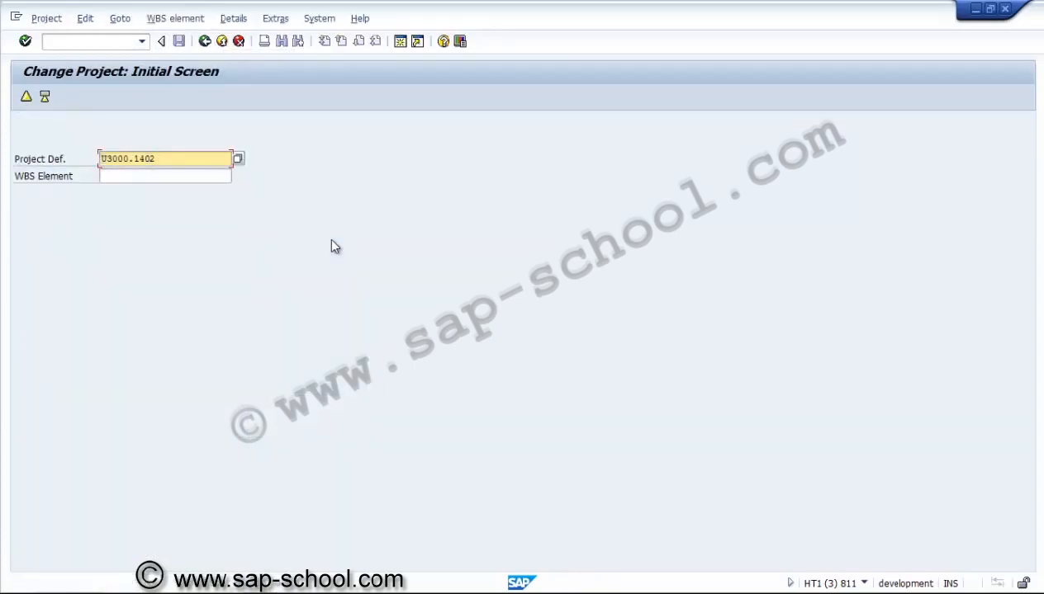
{"action": "key", "text": "Return"}
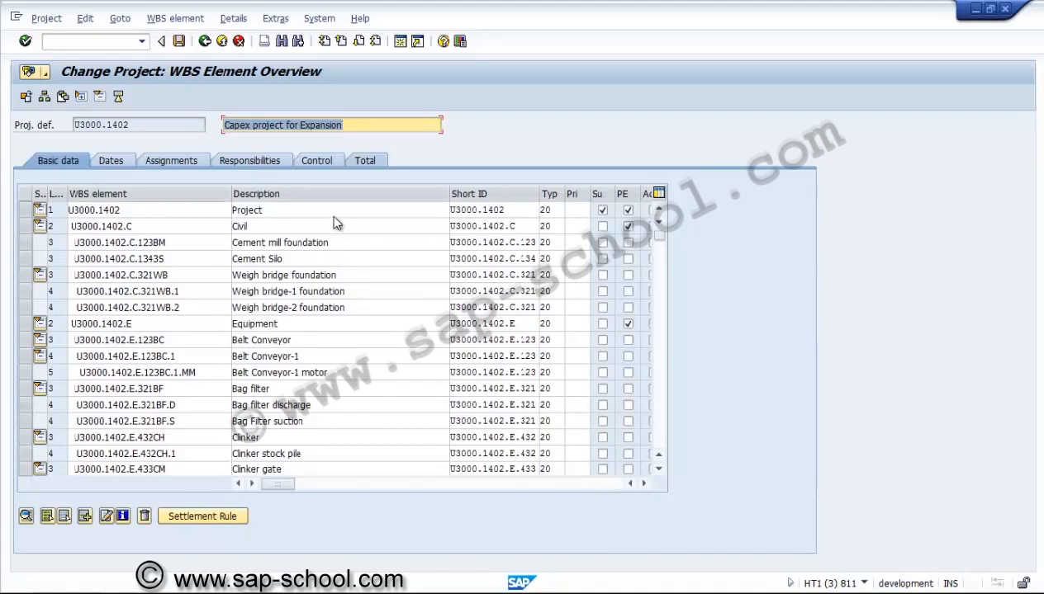
Examine the project's WBS elements in the Total and Basic data views, and return to the SAP Easy Access menu
{"action": "left_click", "coordinate": [334, 216]}
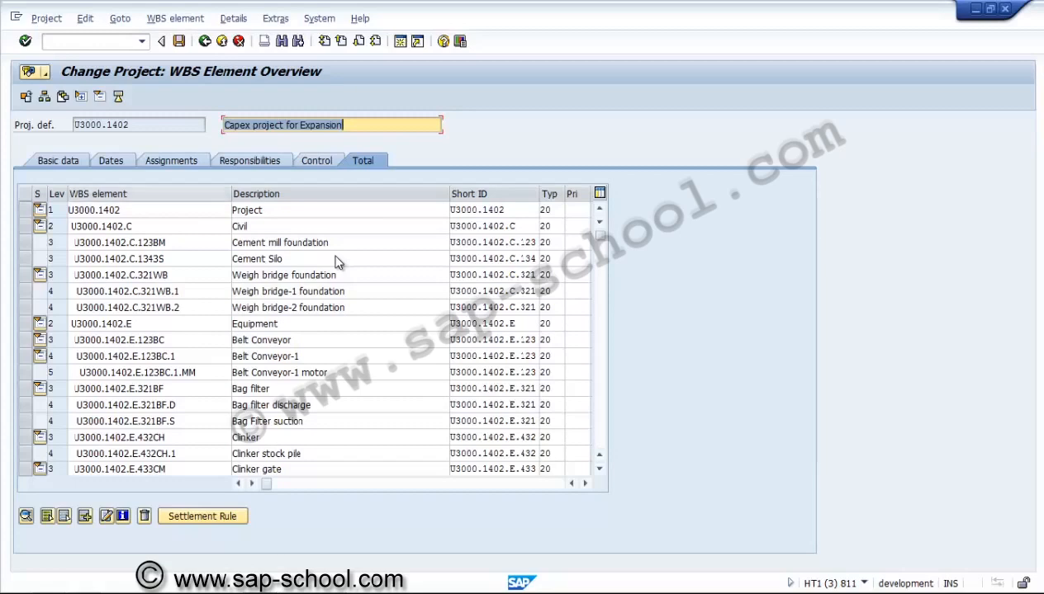
{"action": "left_click", "coordinate": [358, 214]}
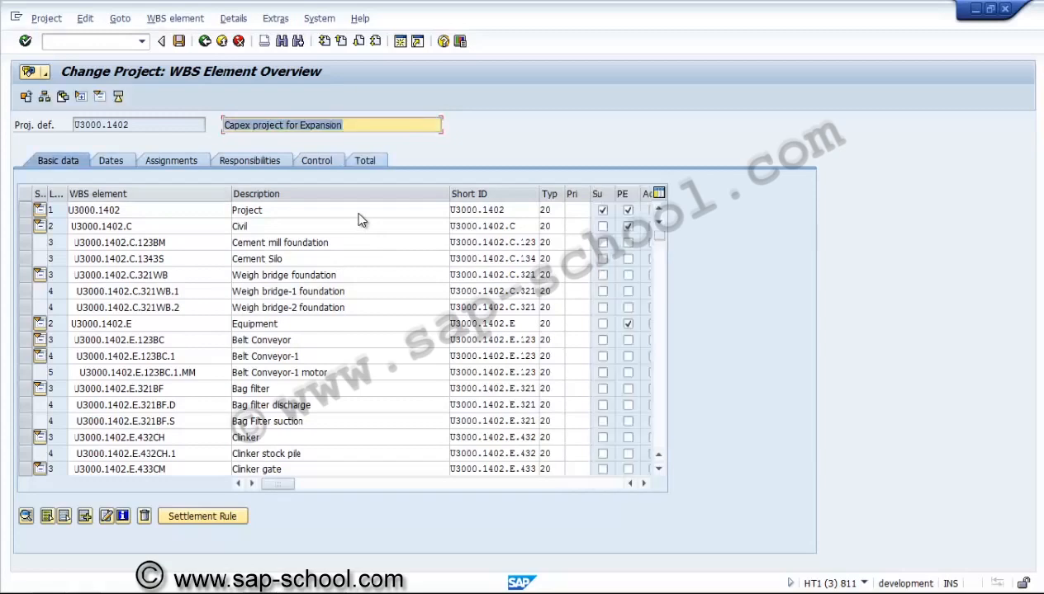
{"action": "key", "text": "F3"}
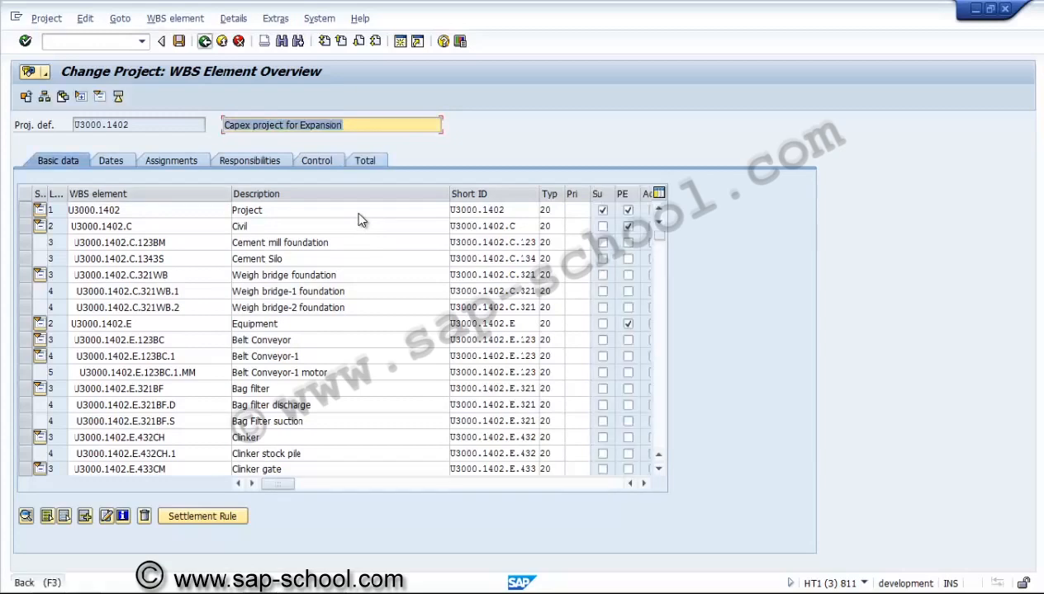
{"action": "key", "text": "F3"}
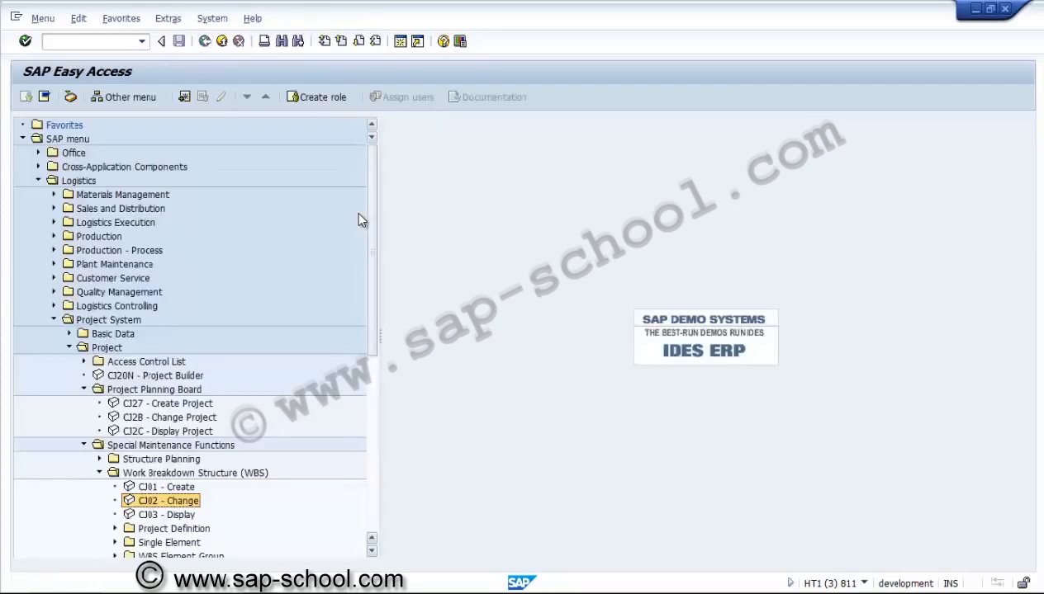
Start CJ06 - Create for a new project definition
{"action": "scroll", "coordinate": [368, 218], "scroll_direction": "down", "scroll_amount": 2}
{"action": "scroll", "coordinate": [377, 206], "scroll_direction": "down", "scroll_amount": 3}
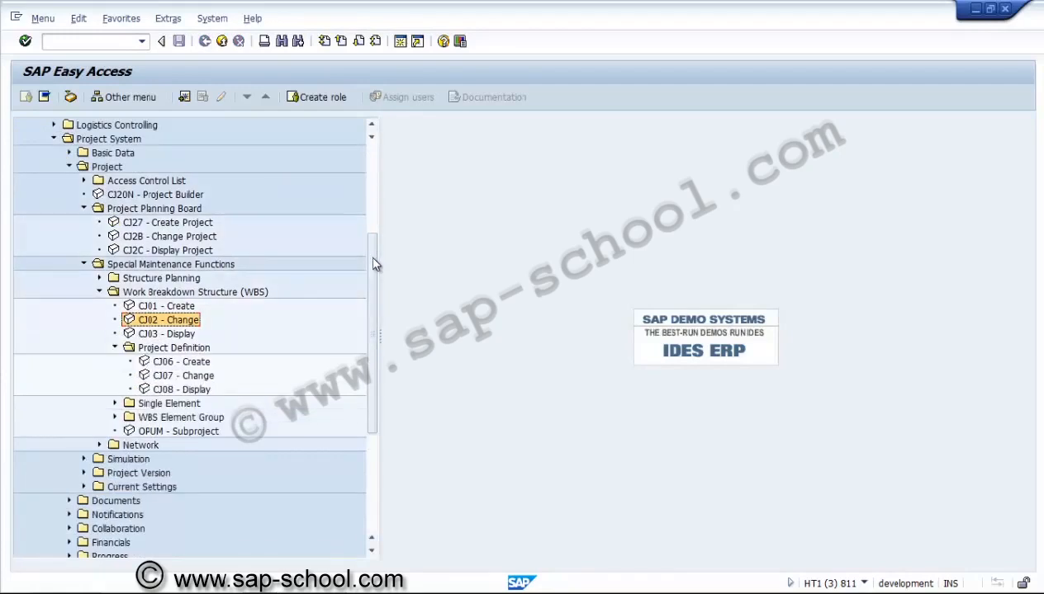
{"action": "key", "text": "Down"}
{"action": "key", "text": "Down"}
{"action": "key", "text": "Down"}
{"action": "key", "text": "Return"}
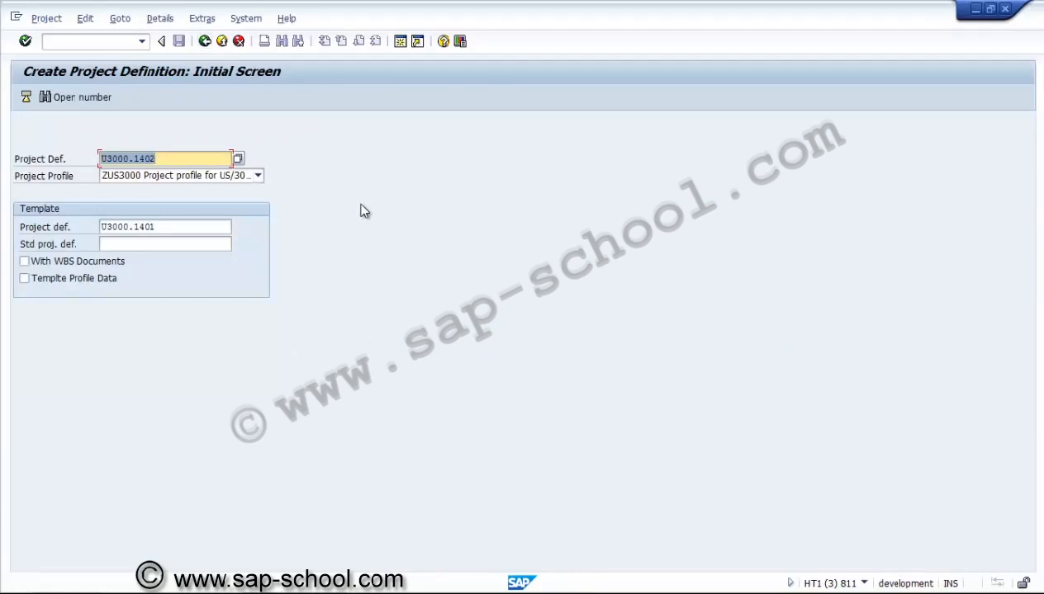
{"action": "key", "text": "F3"}
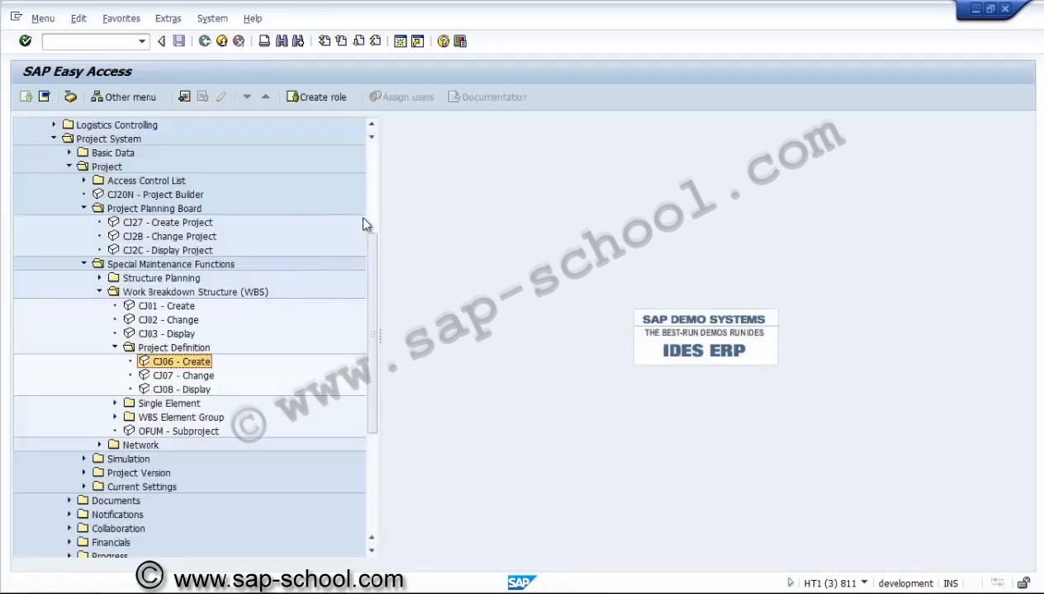
{"action": "key", "text": "Return"}
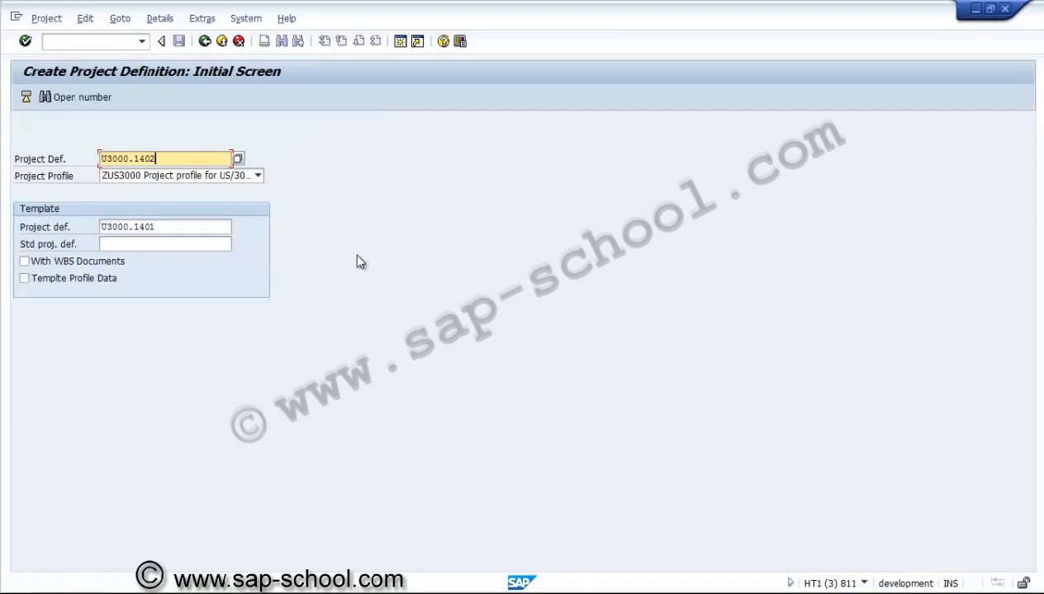
Find the next open project number, U3000.1403, and create and save that project definition from template U3000.1401
{"action": "left_click", "coordinate": [80, 98]}
{"action": "key", "text": "ctrl+c"}
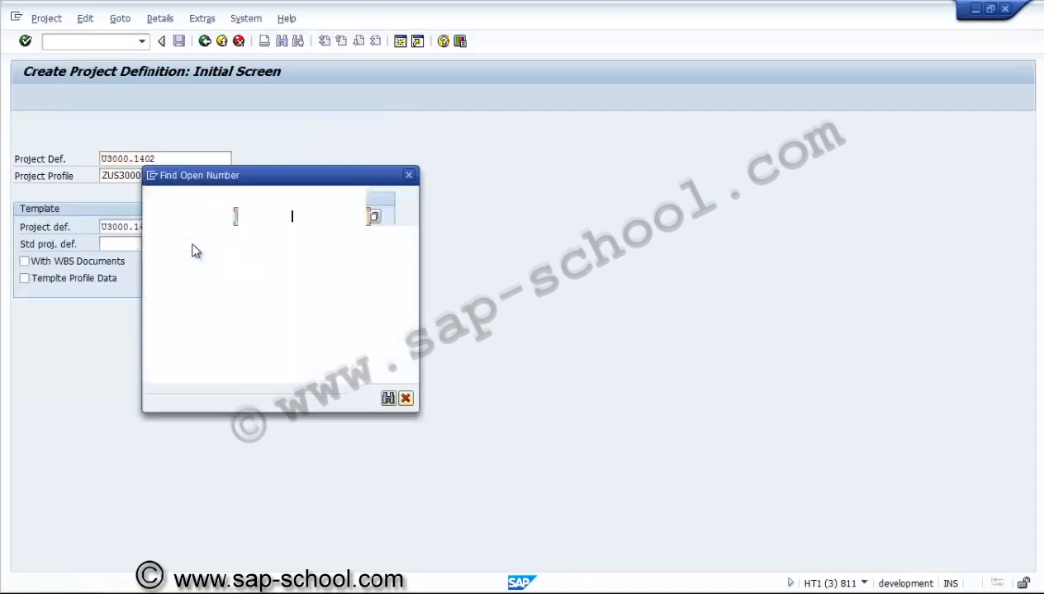
{"action": "key", "text": "Return"}
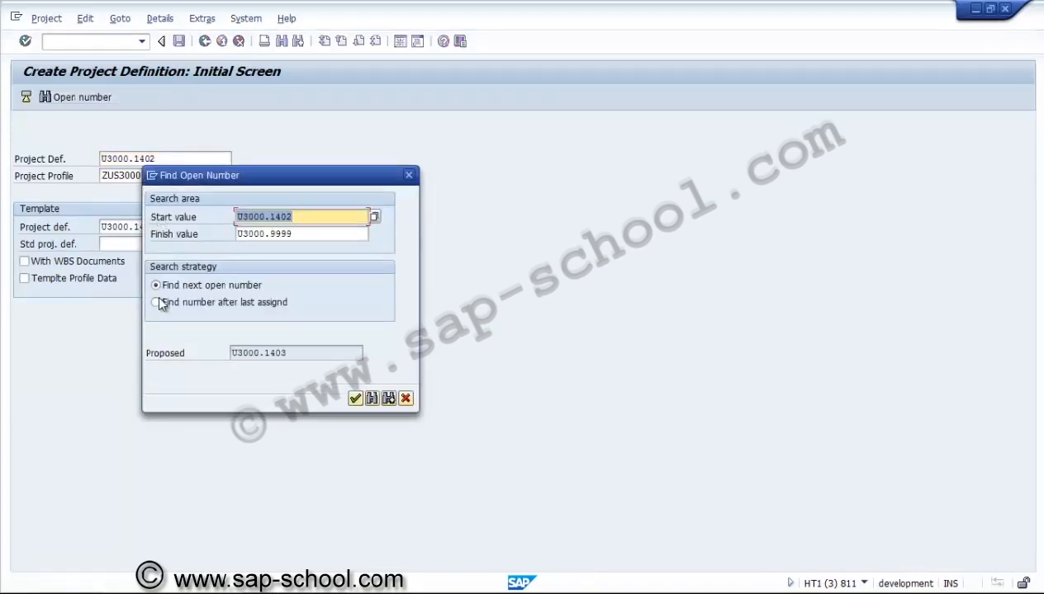
{"action": "key", "text": "Return"}
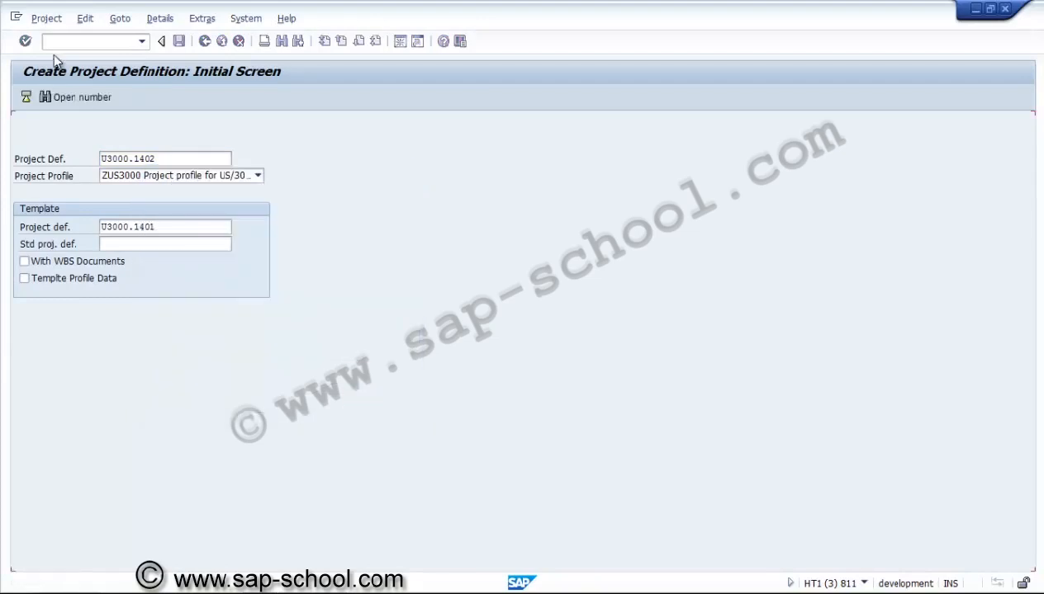
{"action": "left_click", "coordinate": [27, 41]}
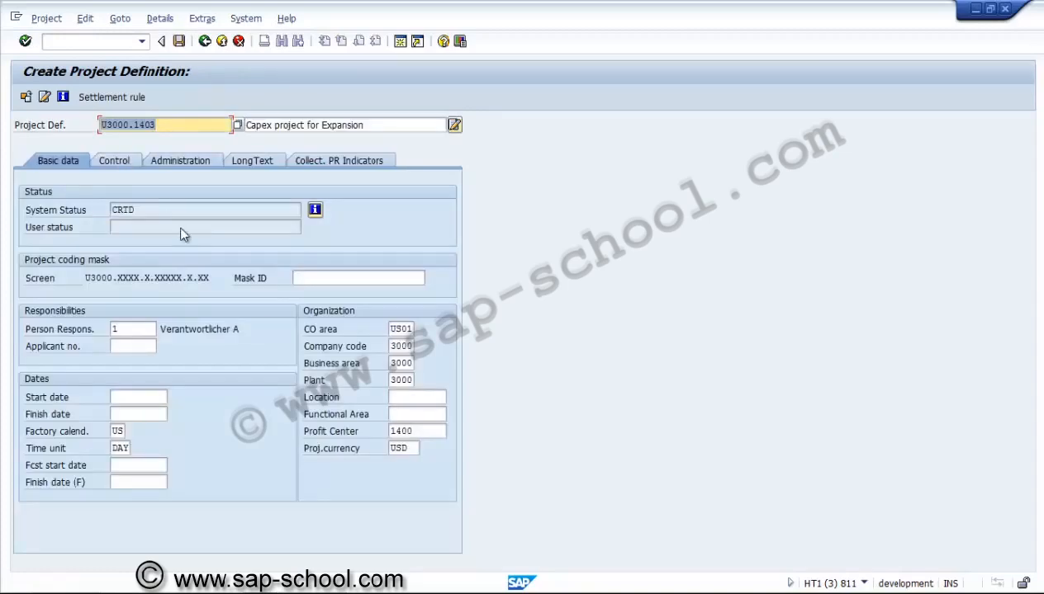
{"action": "left_click", "coordinate": [180, 42]}
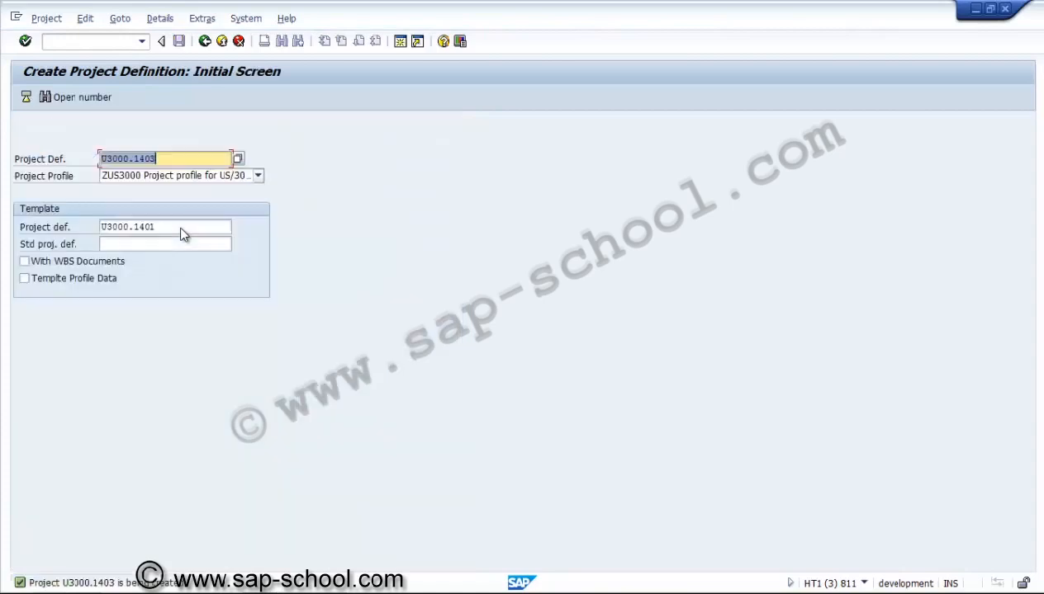
Switch to change mode and open project definition U3000.1403
{"action": "left_click", "coordinate": [46, 18]}
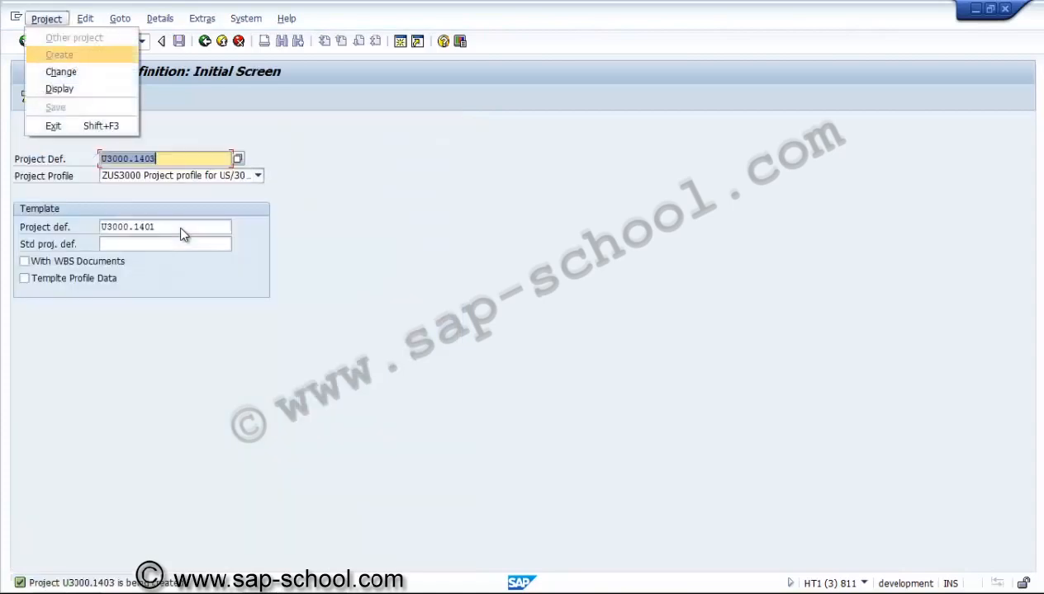
{"action": "key", "text": "Return"}
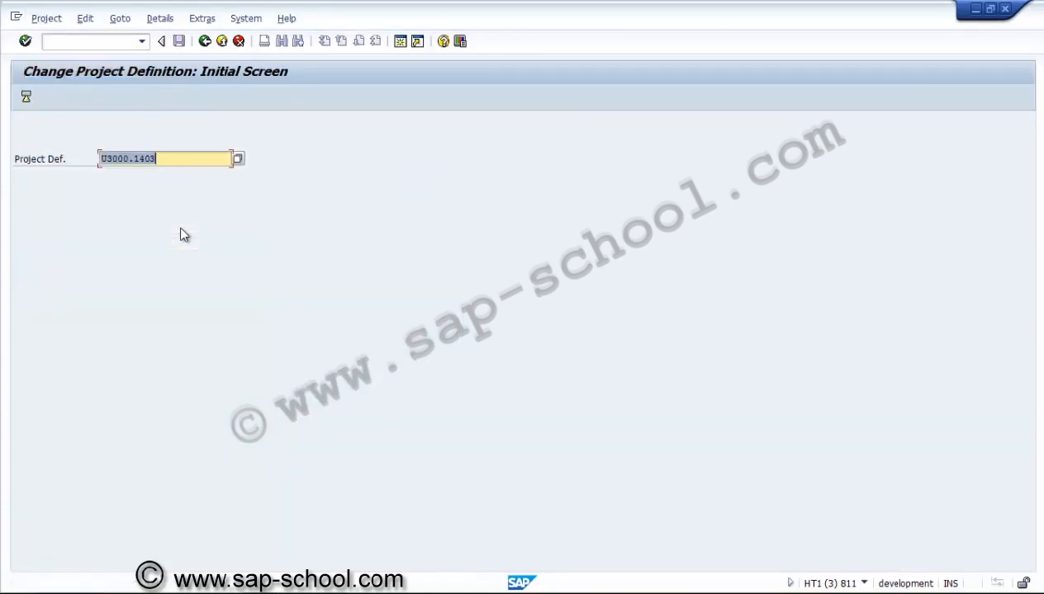
{"action": "key", "text": "Return"}
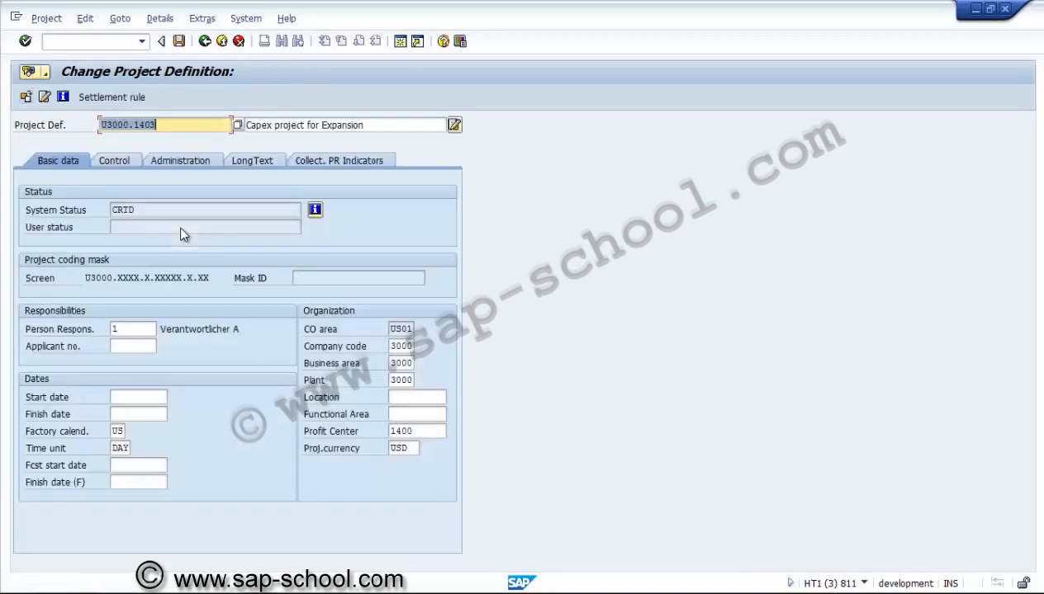
Set the project definition's start date to 01.01.2014 and its finish date to 31.08.2014
{"action": "key", "text": "Tab"}
{"action": "key", "text": "Tab"}
{"action": "key", "text": "Tab"}
{"action": "key", "text": "Tab"}
{"action": "key", "text": "Tab"}
{"action": "key", "text": "Tab"}
{"action": "key", "text": "Tab"}
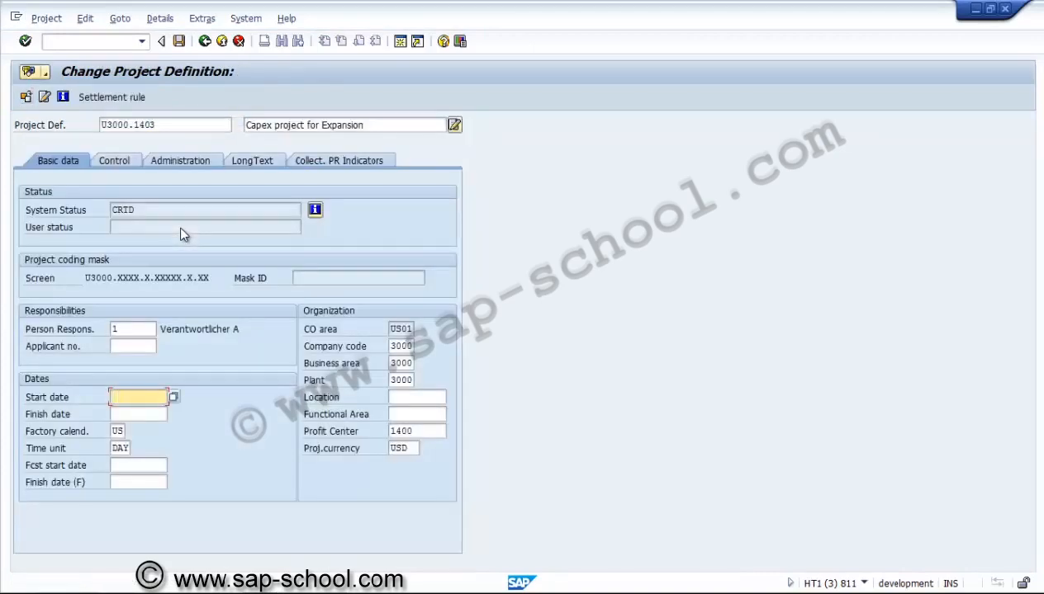
{"action": "type", "text": "01012014"}
{"action": "key", "text": "Tab"}
{"action": "type", "text": "3"}
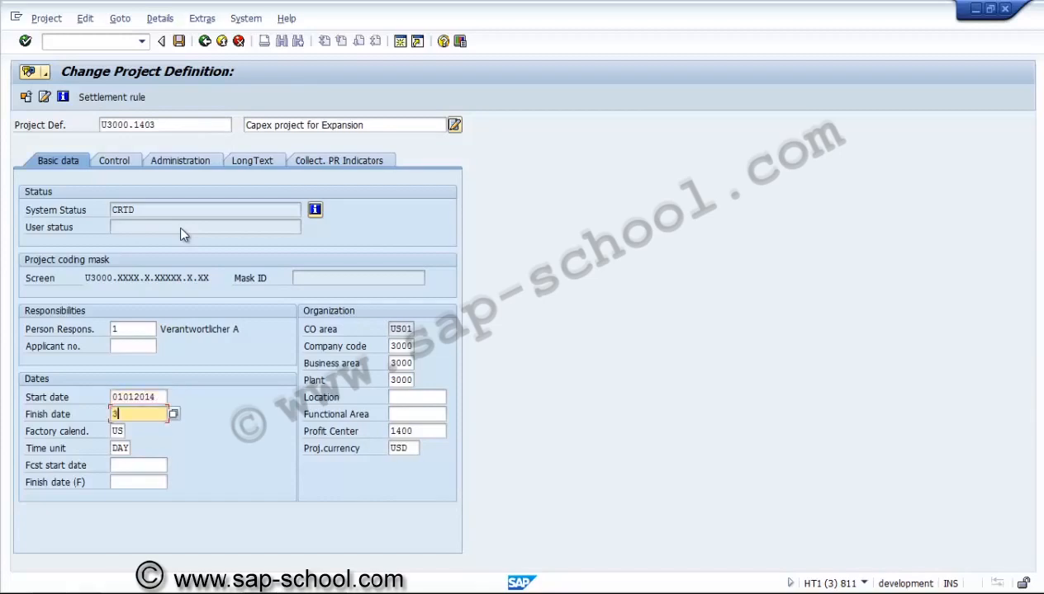
{"action": "type", "text": "1.08.2"}
{"action": "type", "text": "014"}
{"action": "key", "text": "Return"}
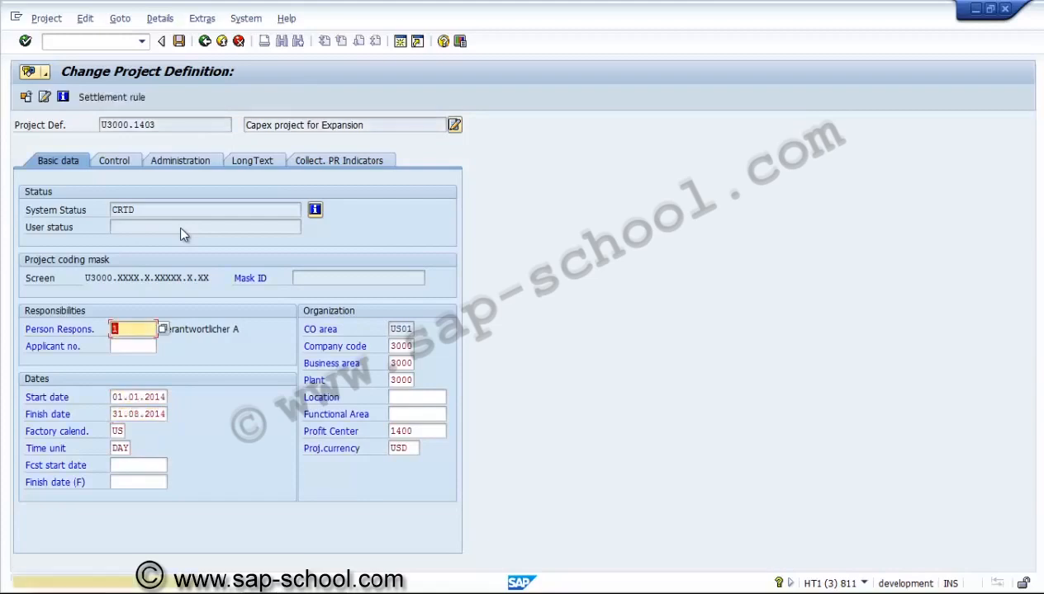
{"action": "key", "text": "Return"}
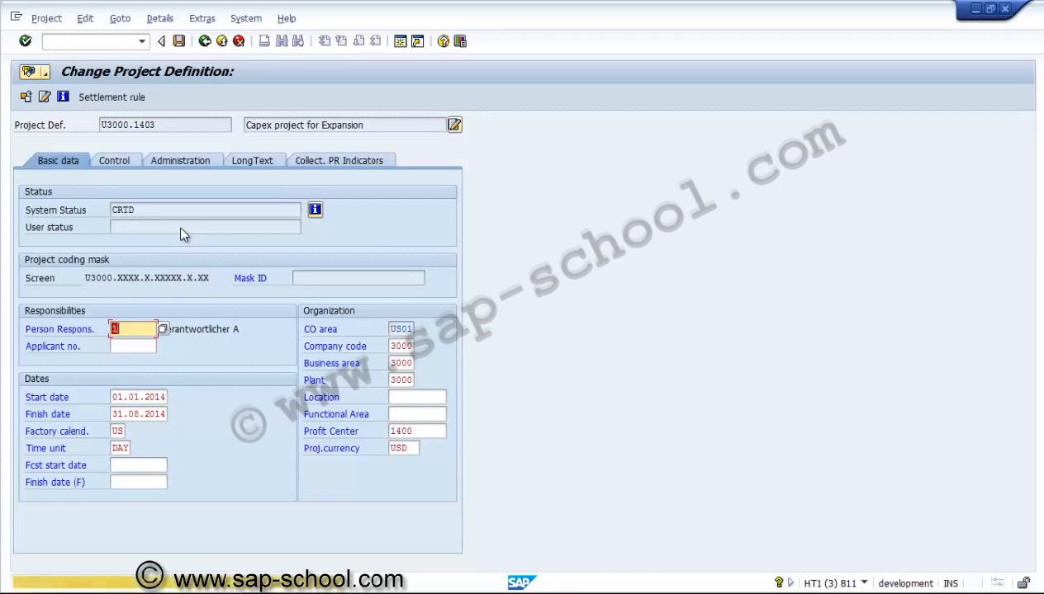
{"action": "key", "text": "Return"}
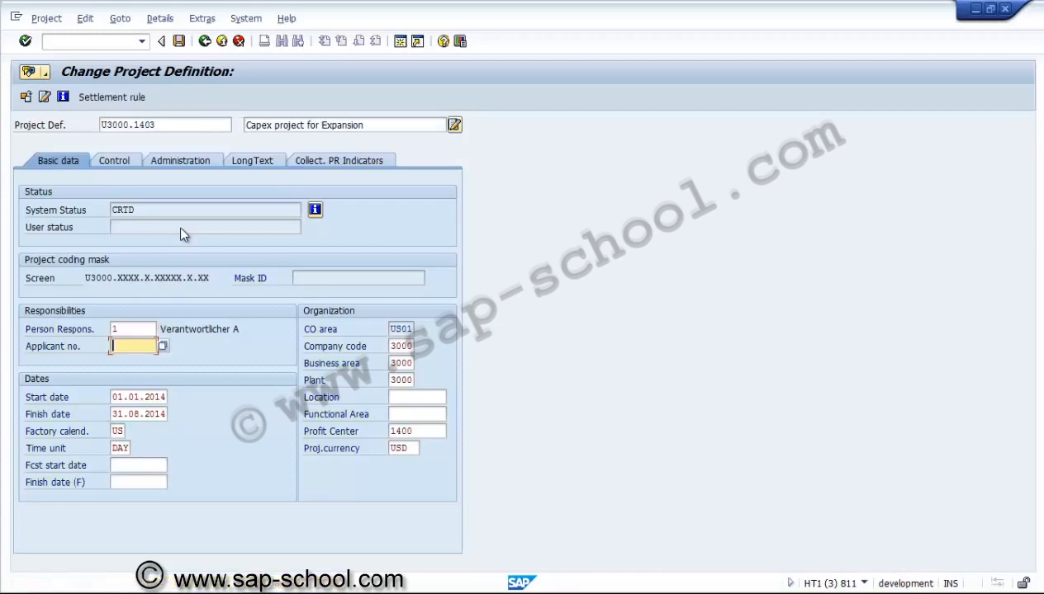
Set the applicant number to 1, save the project definition and return to the SAP Easy Access menu
{"action": "type", "text": "1"}
{"action": "key", "text": "Return"}
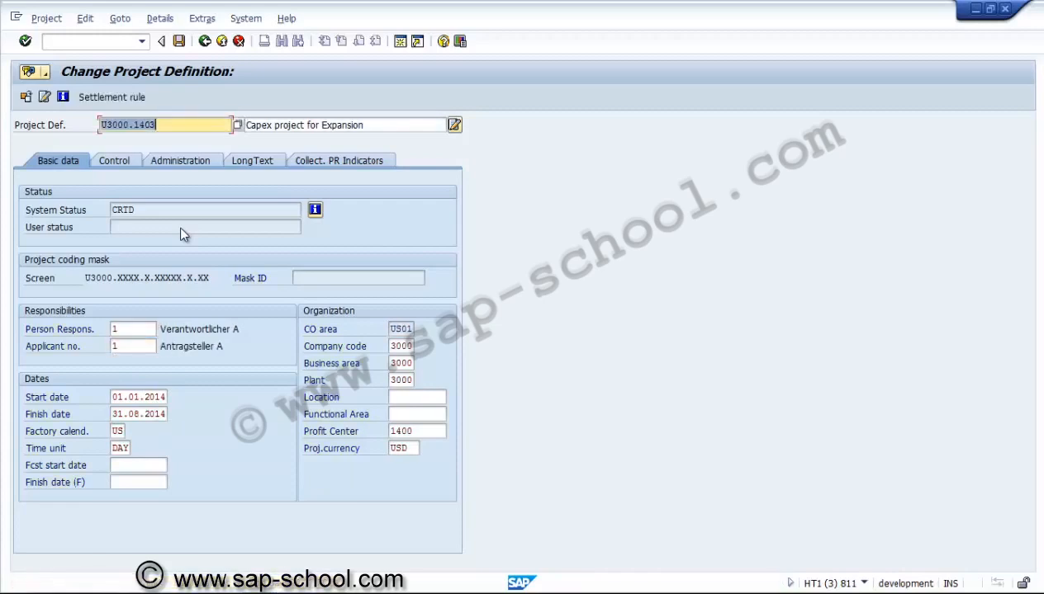
{"action": "key", "text": "ctrl+s"}
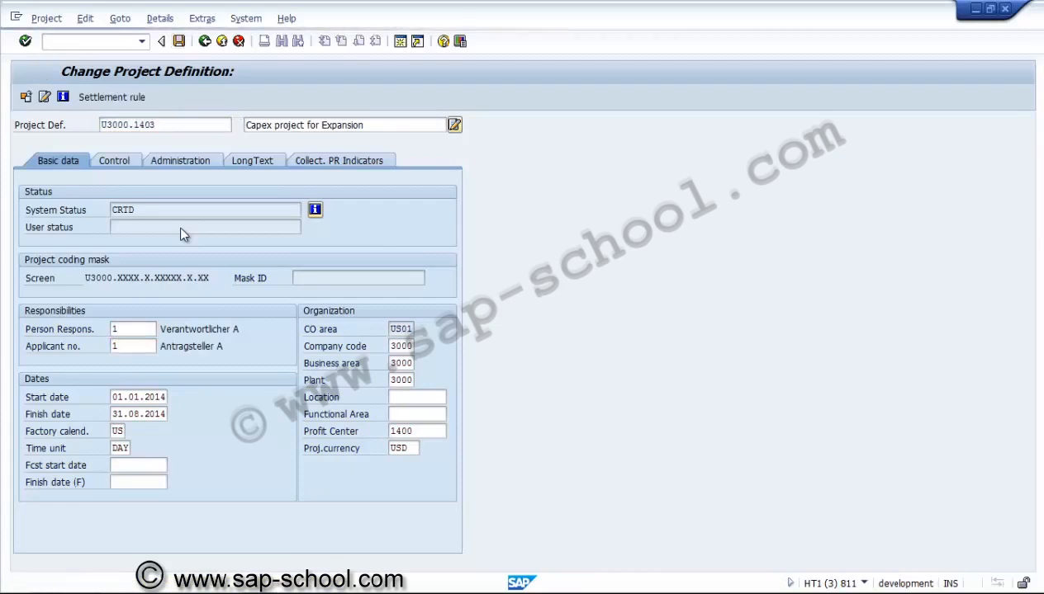
{"action": "key", "text": "F3"}
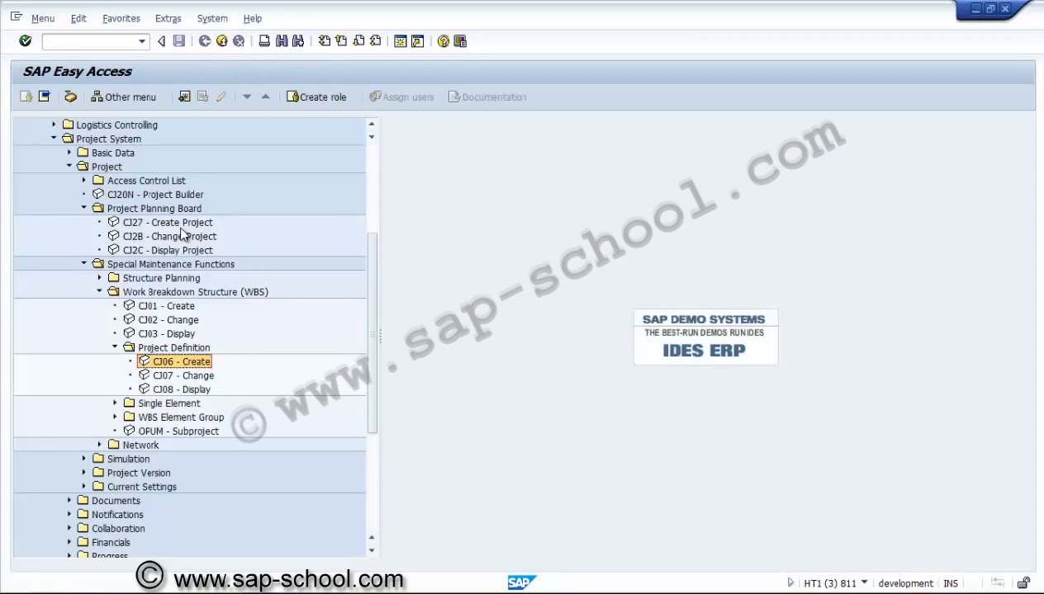
Open project U3000.1403 in CJ02 - Change to show its WBS element overview
{"action": "key", "text": "Up"}
{"action": "key", "text": "Up"}
{"action": "key", "text": "Up"}
{"action": "key", "text": "Return"}
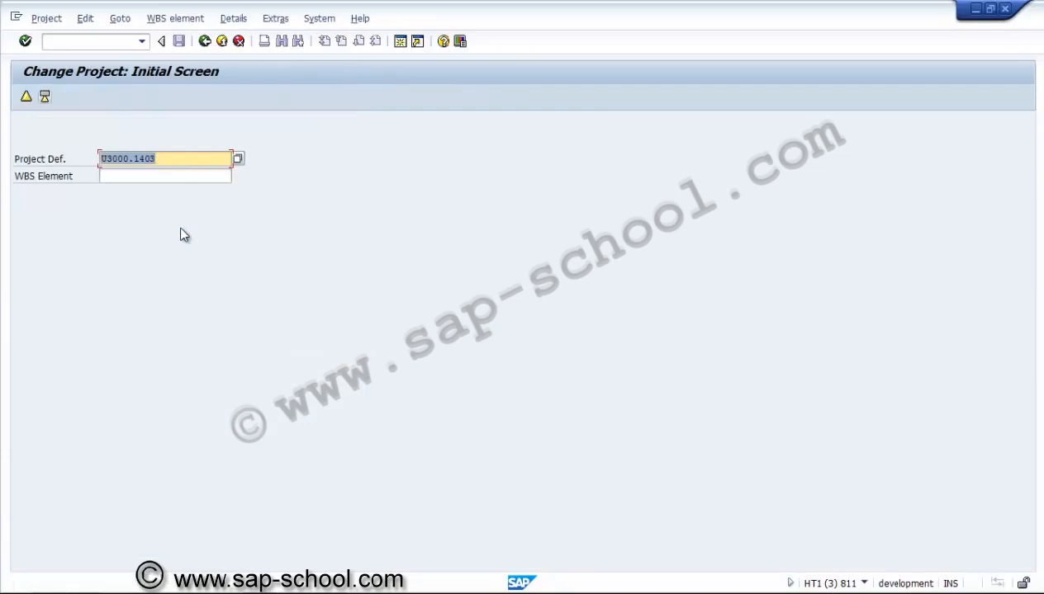
{"action": "key", "text": "Return"}
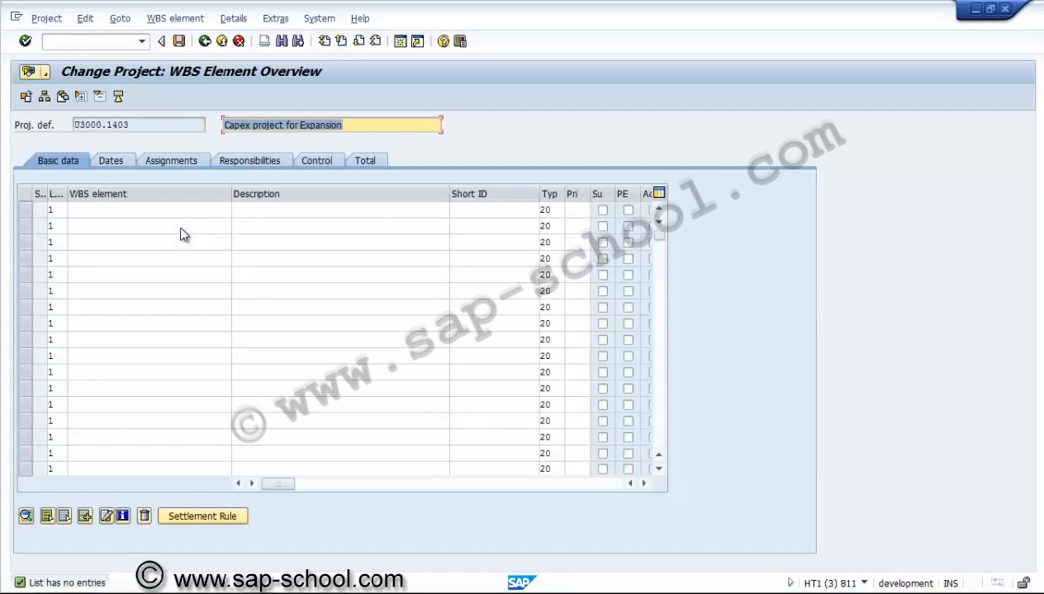
Use Copy from to bring up the WBS elements of U3000.1401, with root, for inclusion in project U3000.1403
{"action": "key", "text": "F10"}
{"action": "key", "text": "Return"}
{"action": "key", "text": "Down"}
{"action": "key", "text": "Down"}
{"action": "key", "text": "Down"}
{"action": "key", "text": "Down"}
{"action": "key", "text": "Down"}
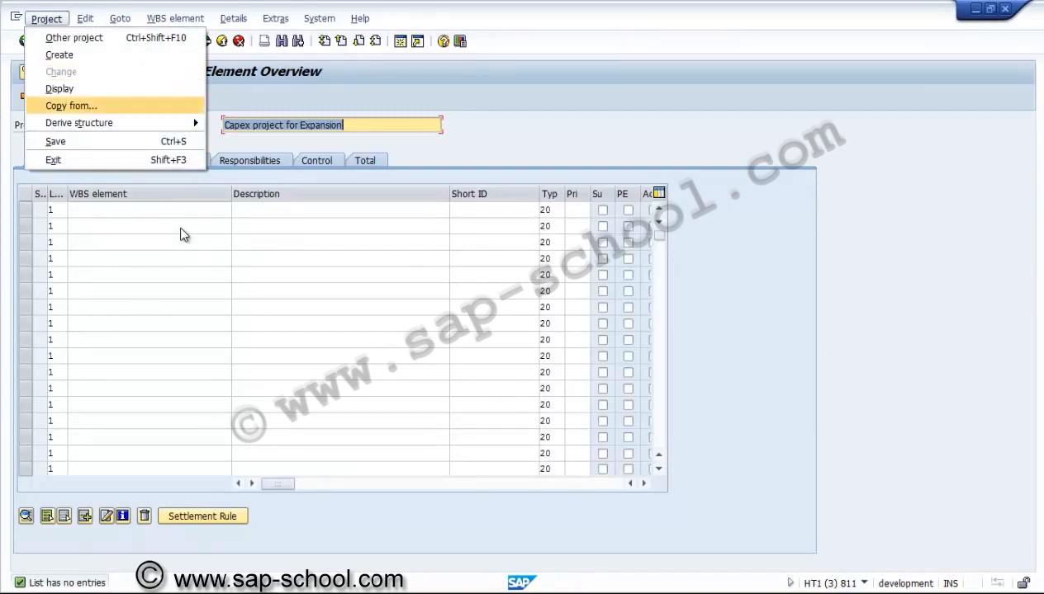
{"action": "key", "text": "Return"}
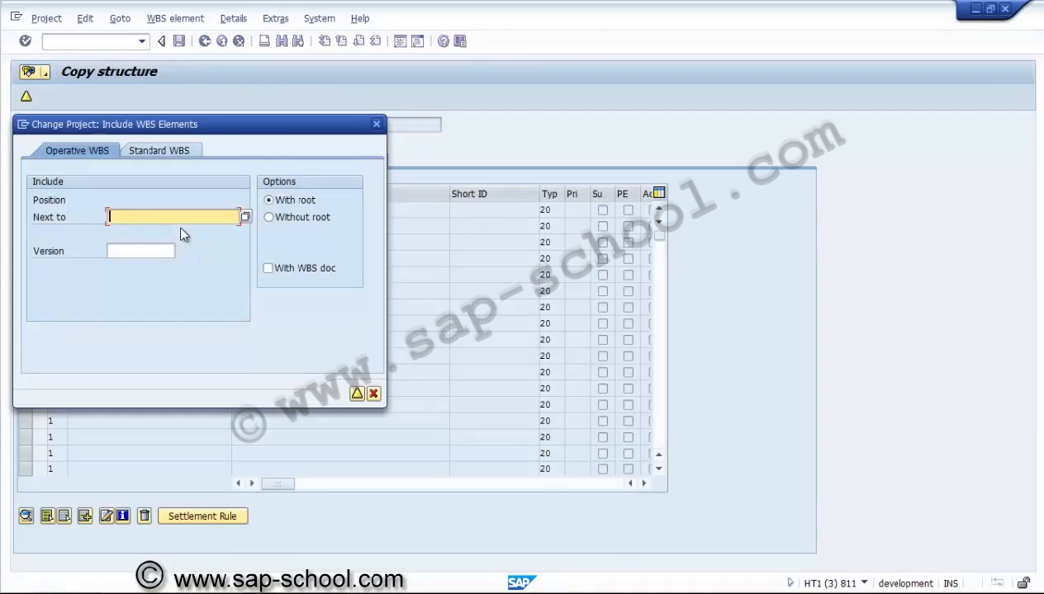
{"action": "key", "text": "ctrl+v"}
{"action": "key", "text": "F8"}
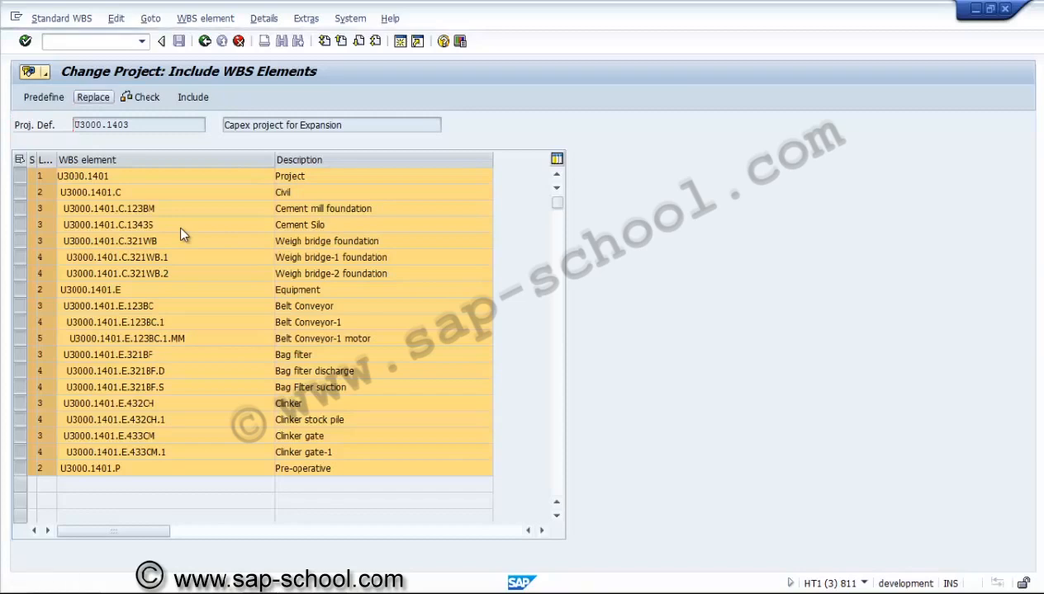
Replace 1401 with 1403 in the WBS element keys, check the keys and include the elements in the project
{"action": "left_click", "coordinate": [93, 97]}
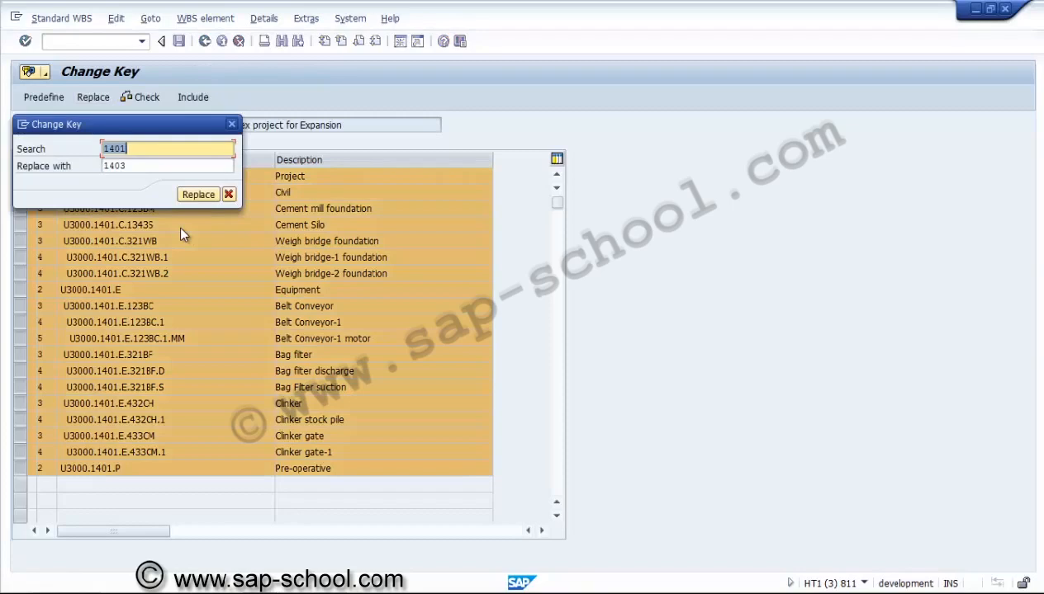
{"action": "key", "text": "Tab"}
{"action": "key", "text": "Return"}
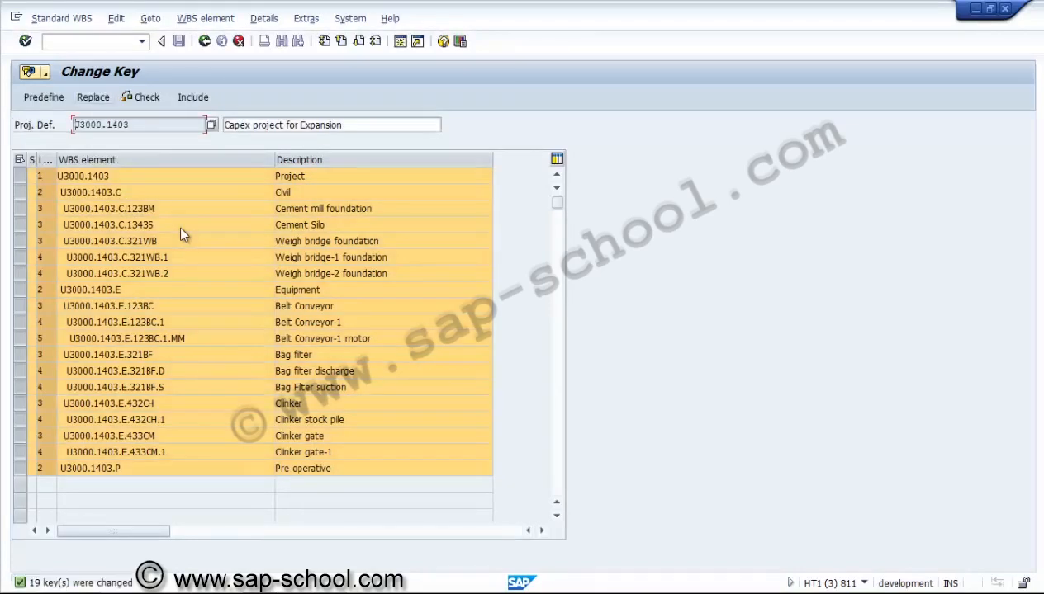
{"action": "key", "text": "F7"}
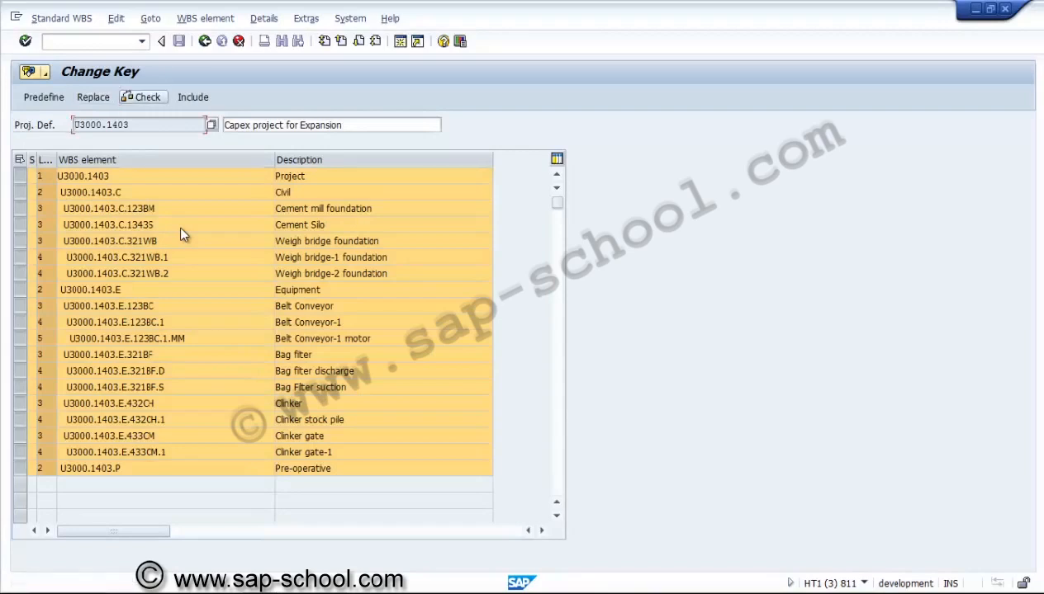
{"action": "key", "text": "Return"}
{"action": "key", "text": "F8"}
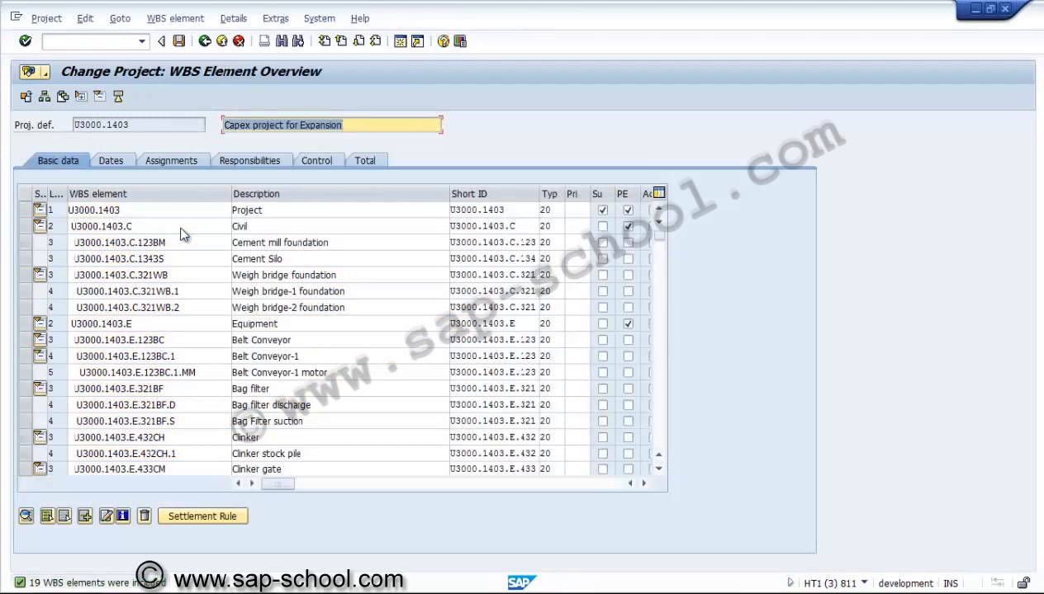
Examine the WBS elements included in the project, from the level 1 Project element down to Bag Filter suction
{"action": "key", "text": "Tab"}
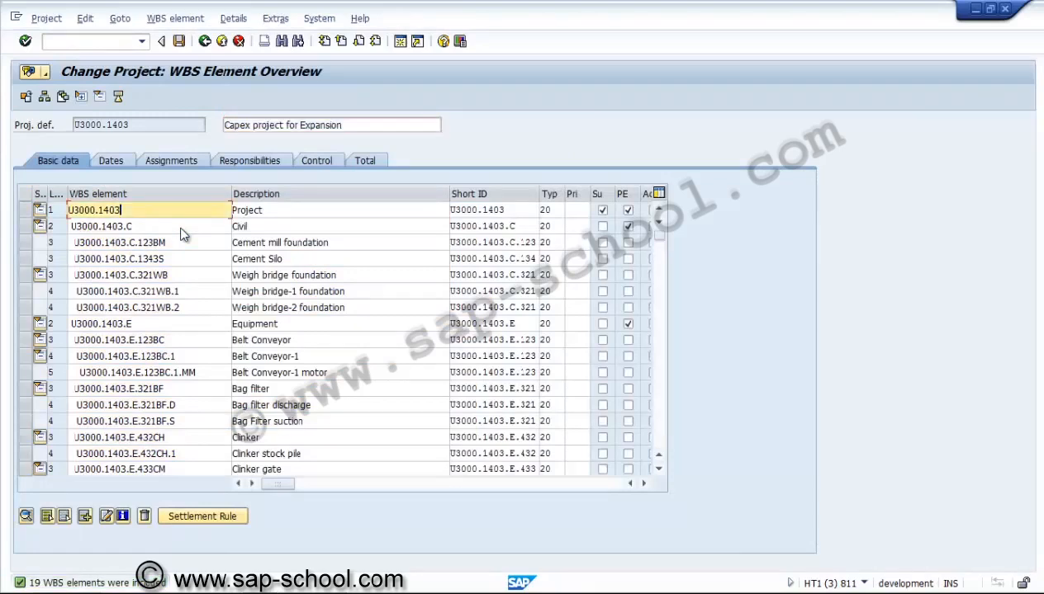
{"action": "key", "text": "Down"}
{"action": "key", "text": "Down"}
{"action": "key", "text": "Down"}
{"action": "key", "text": "Down"}
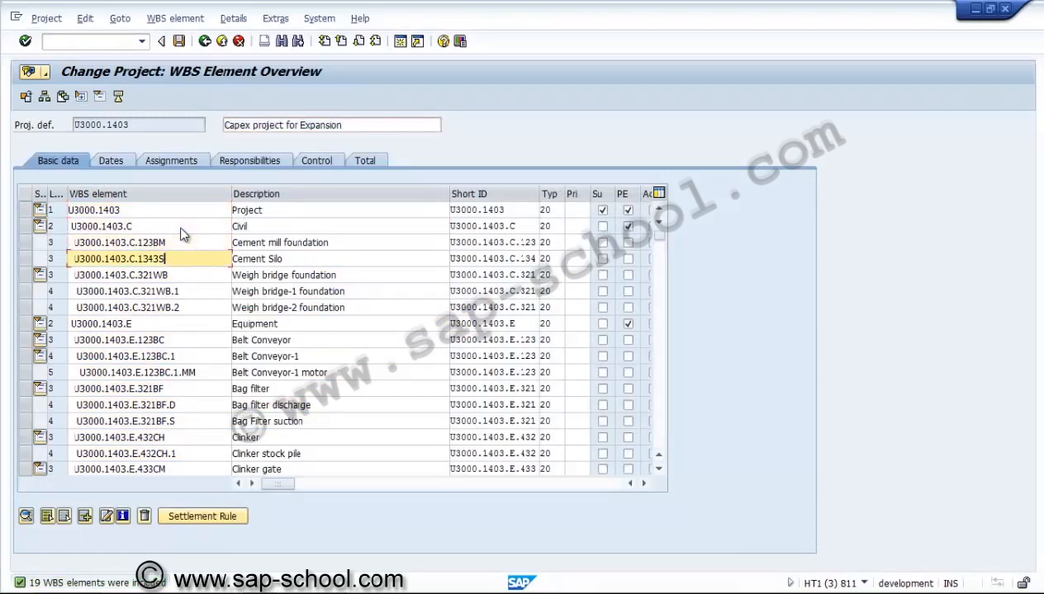
{"action": "key", "text": "Down"}
{"action": "key", "text": "Down"}
{"action": "key", "text": "Down"}
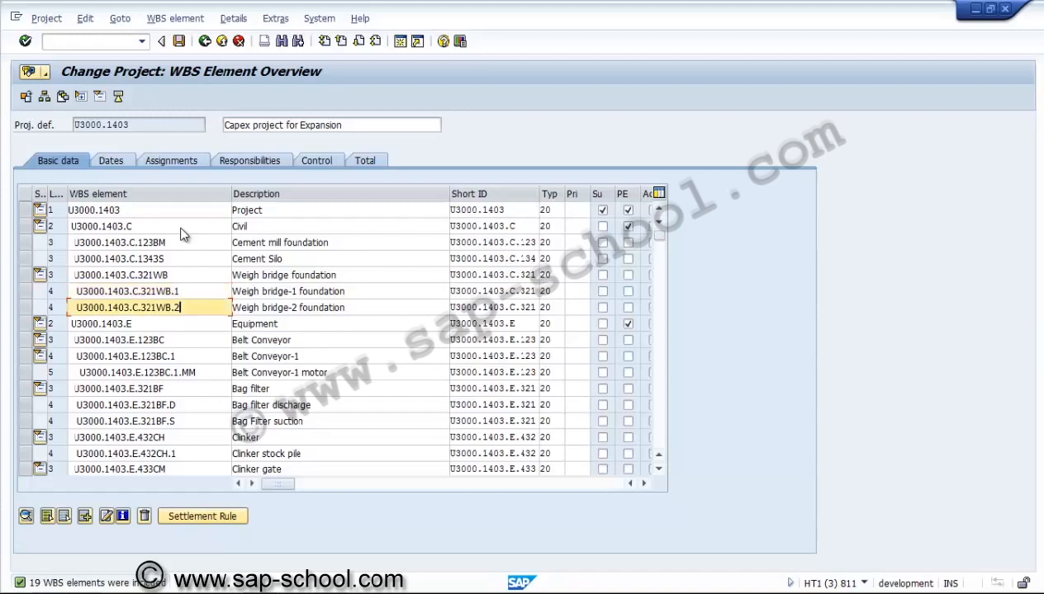
{"action": "key", "text": "Down"}
{"action": "key", "text": "Down"}
{"action": "key", "text": "Down"}
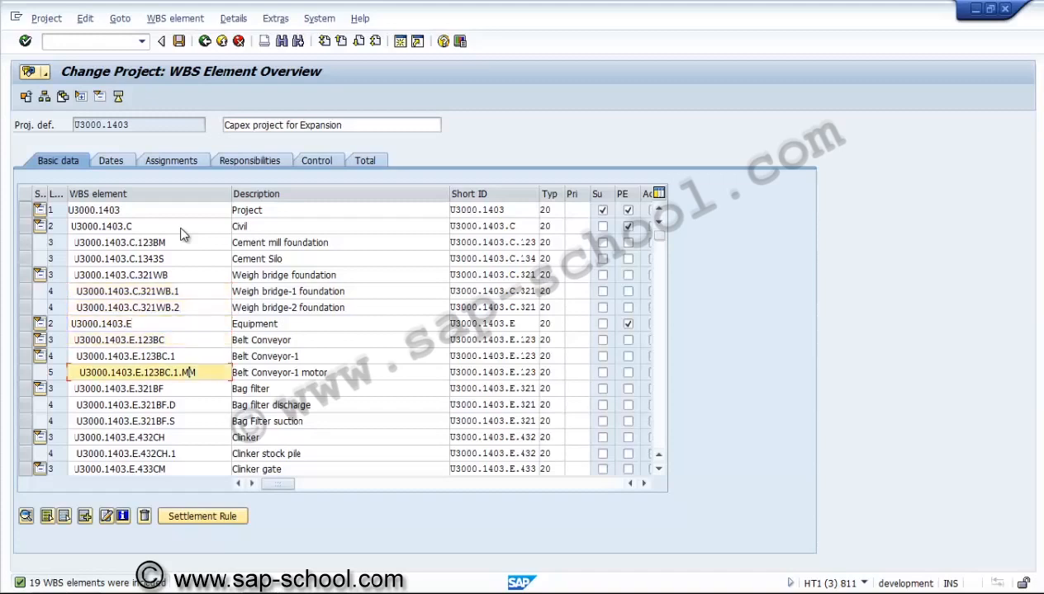
{"action": "key", "text": "Down"}
{"action": "key", "text": "Down"}
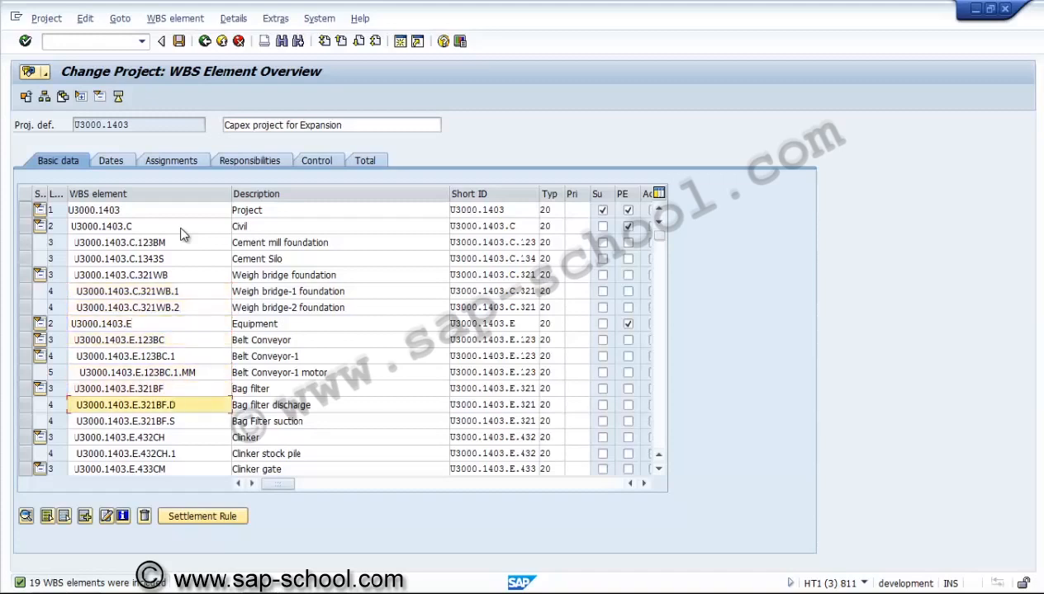
{"action": "key", "text": "Down"}
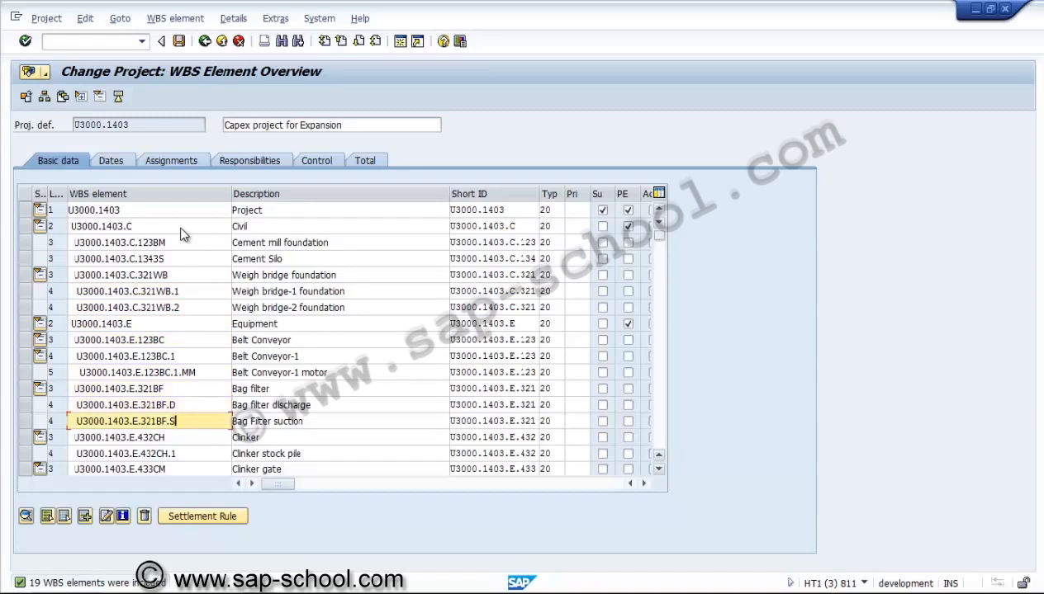
Delete the Clinker stock pile WBS element U3000.1403.E.432CH.1 and save the project
{"action": "key", "text": "Return"}
{"action": "key", "text": "Page_Down"}
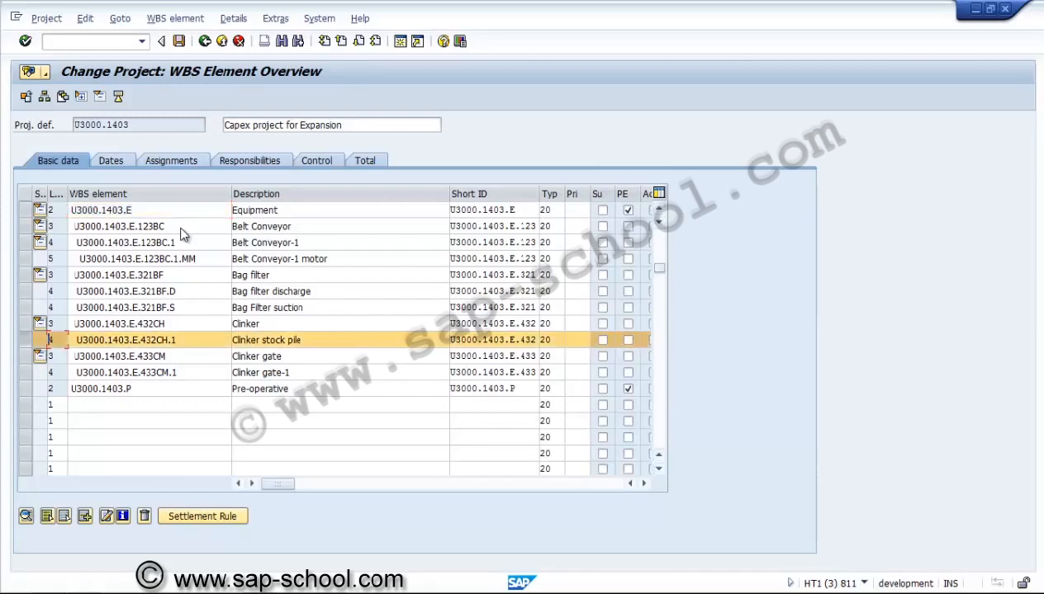
{"action": "key", "text": "shift+F2"}
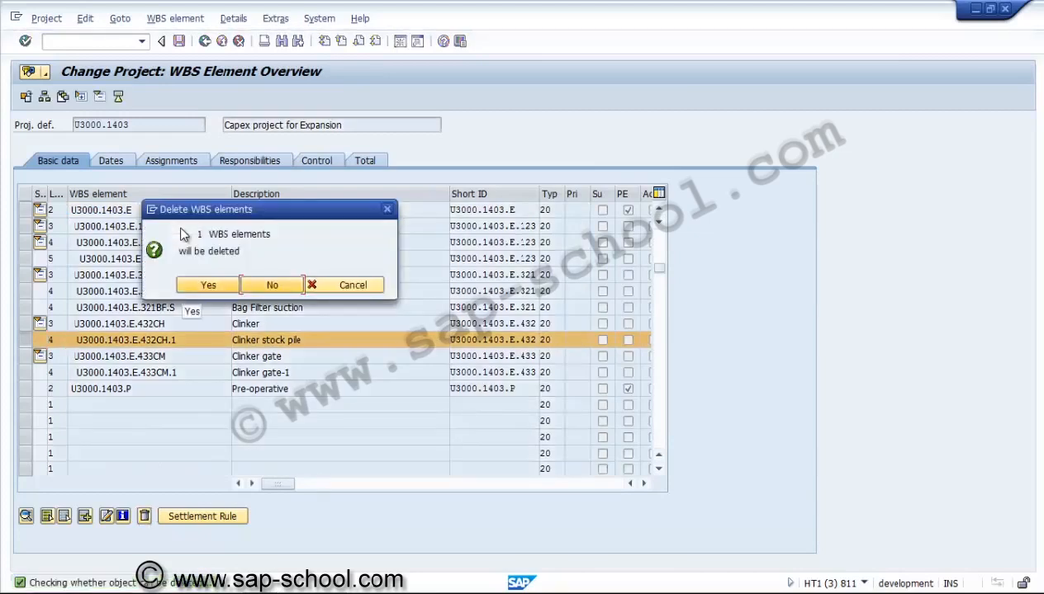
{"action": "key", "text": "Return"}
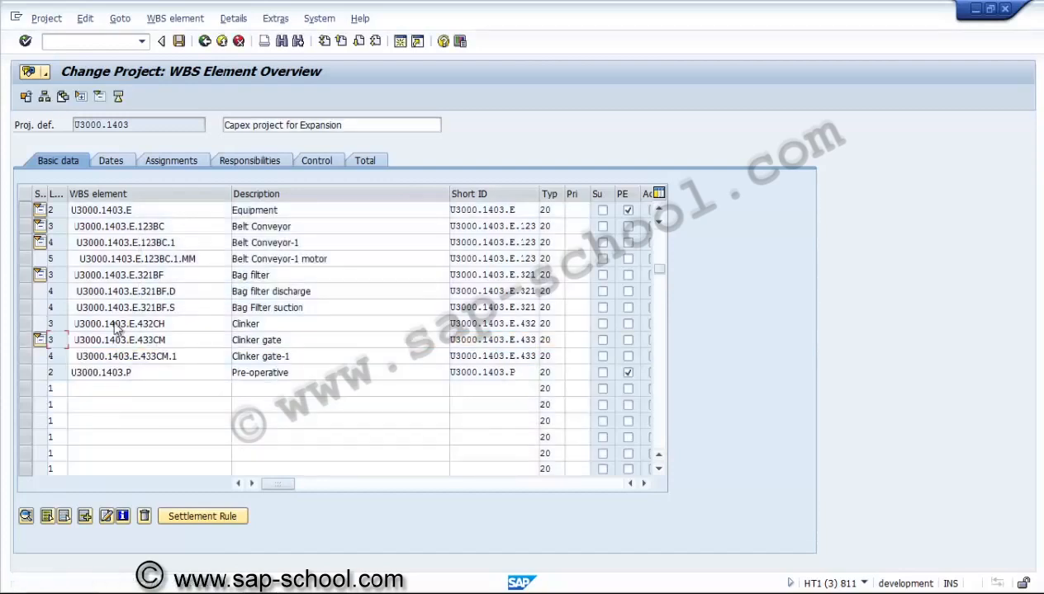
{"action": "key", "text": "ctrl+s"}
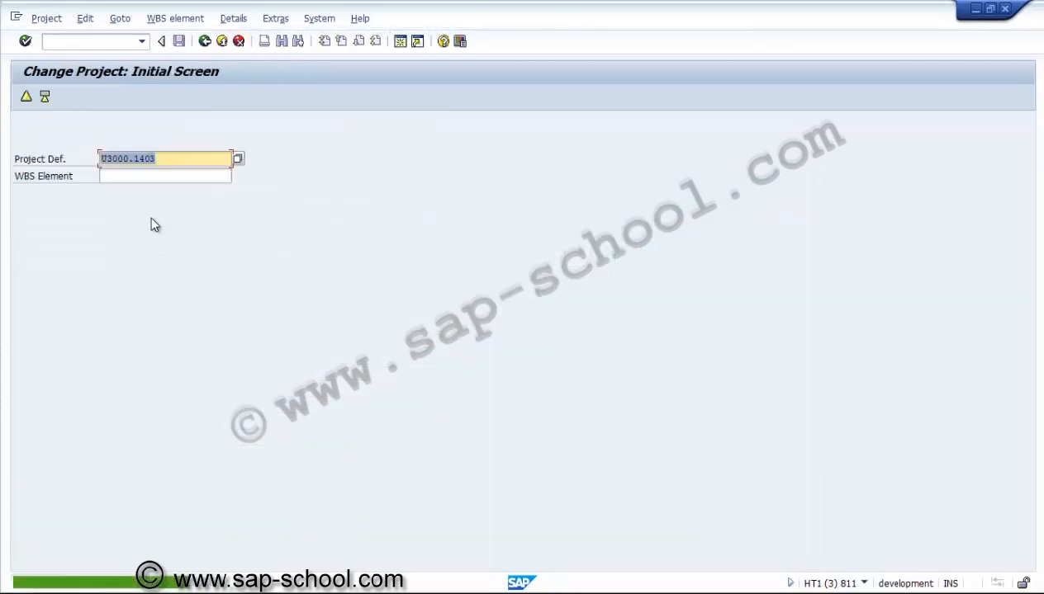
Switch to display mode and open project U3000.1403 to check its full WBS element list
{"action": "key", "text": "F10"}
{"action": "key", "text": "Down"}
{"action": "key", "text": "Down"}
{"action": "key", "text": "Down"}
{"action": "key", "text": "Return"}
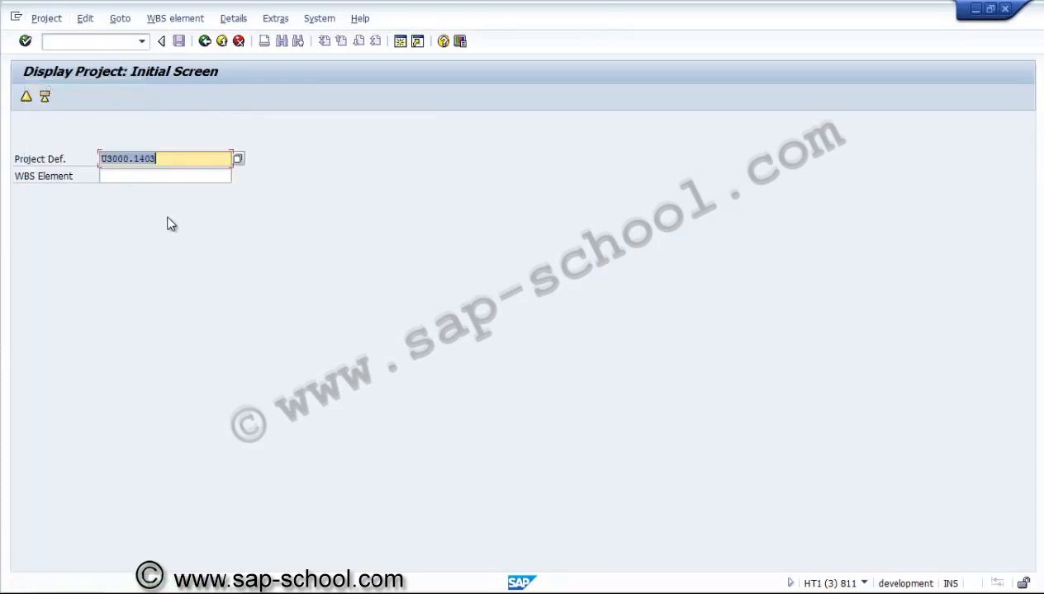
{"action": "key", "text": "Return"}
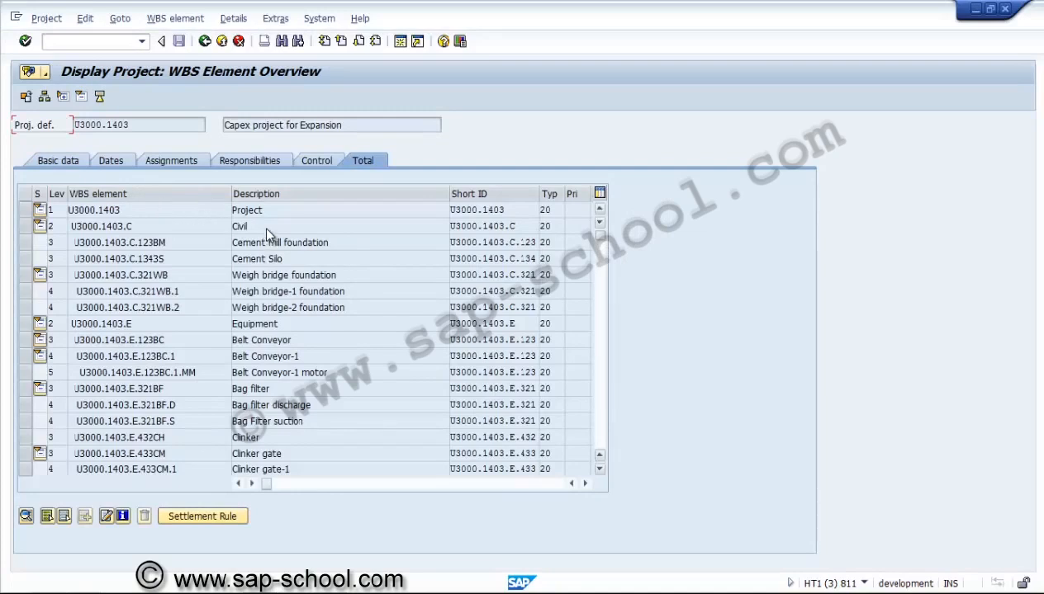
{"action": "scroll", "coordinate": [314, 233], "scroll_direction": "down", "scroll_amount": 5}
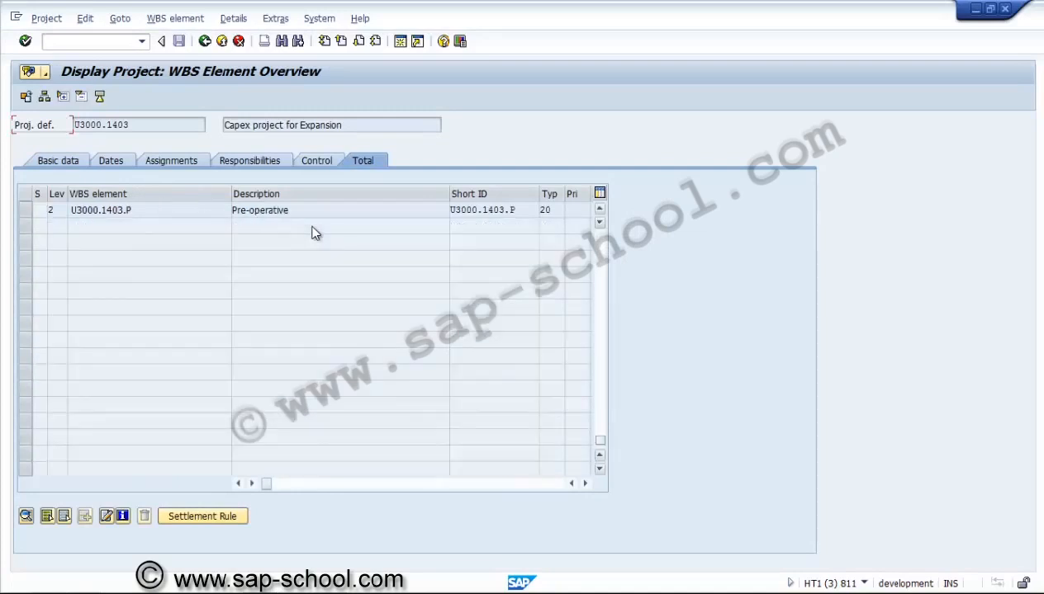
{"action": "scroll", "coordinate": [275, 240], "scroll_direction": "up", "scroll_amount": 5}
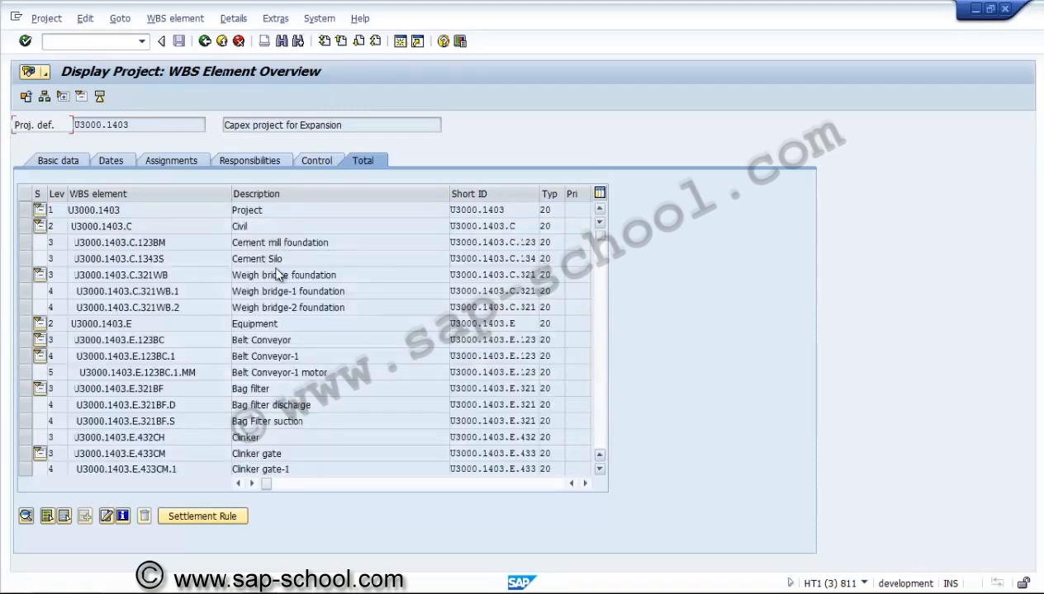
Return to the SAP Easy Access menu, collapse the Project Definition folder and expand the Single Element folder
{"action": "key", "text": "F3"}
{"action": "key", "text": "F3"}
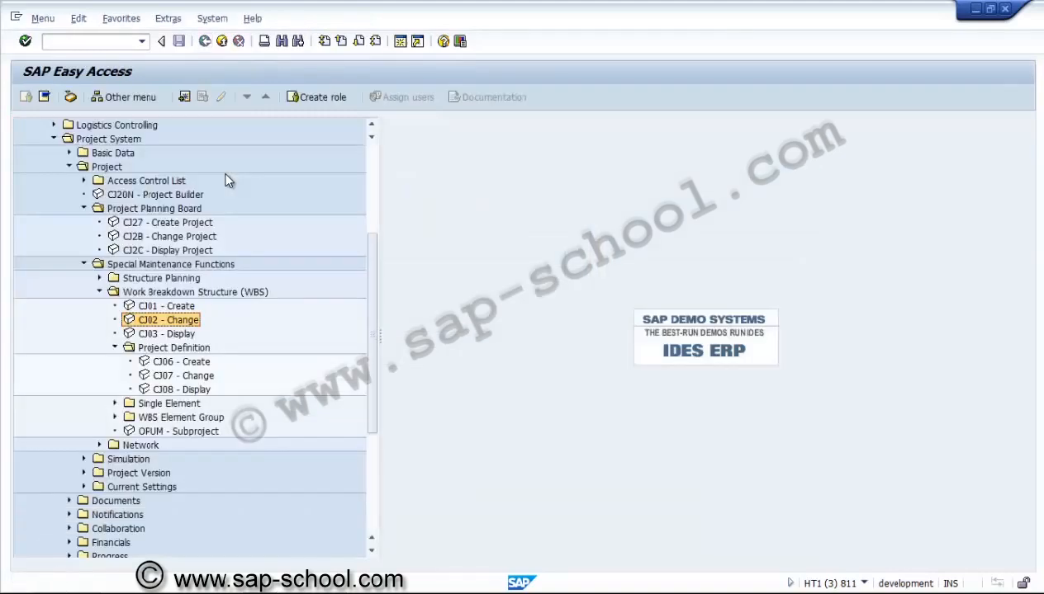
{"action": "key", "text": "Down"}
{"action": "key", "text": "Down"}
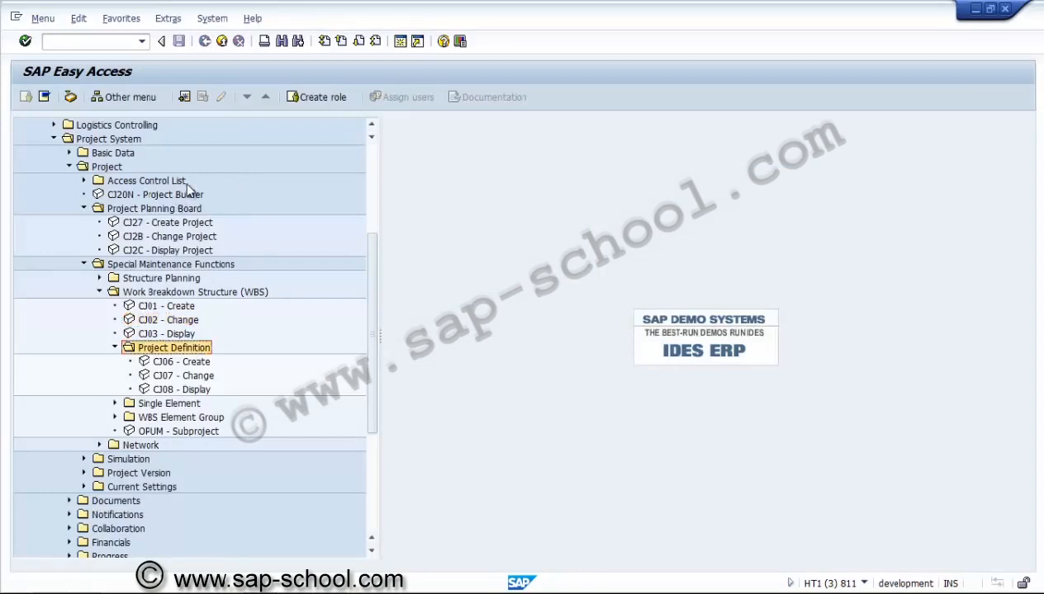
{"action": "key", "text": "Left"}
{"action": "left_click", "coordinate": [115, 361]}
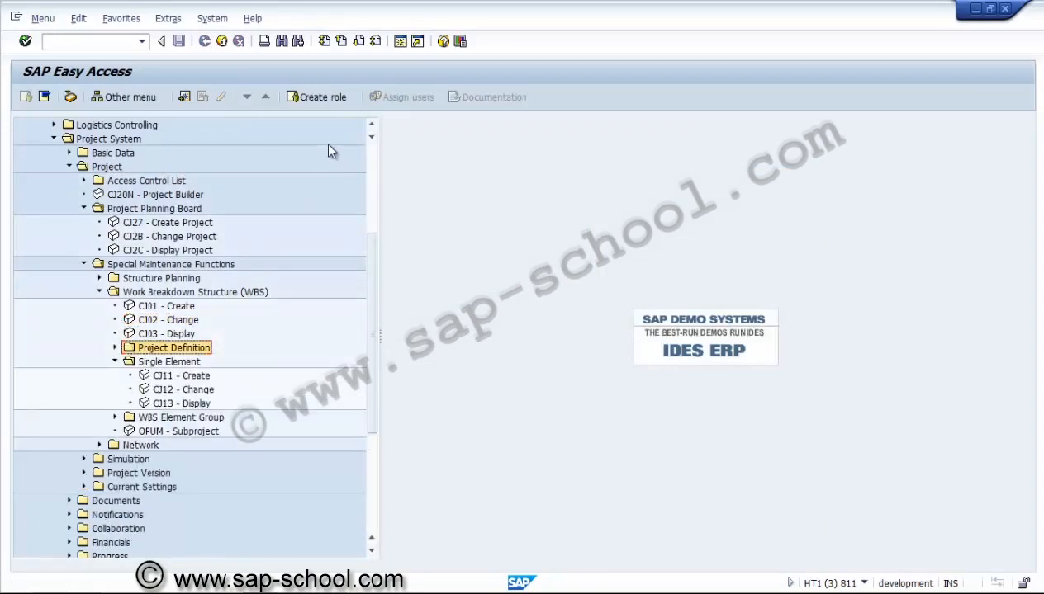
Open CJ11 - Create to view the initial screen for a single WBS element, and exit without creating anything
{"action": "key", "text": "Down"}
{"action": "key", "text": "Down"}
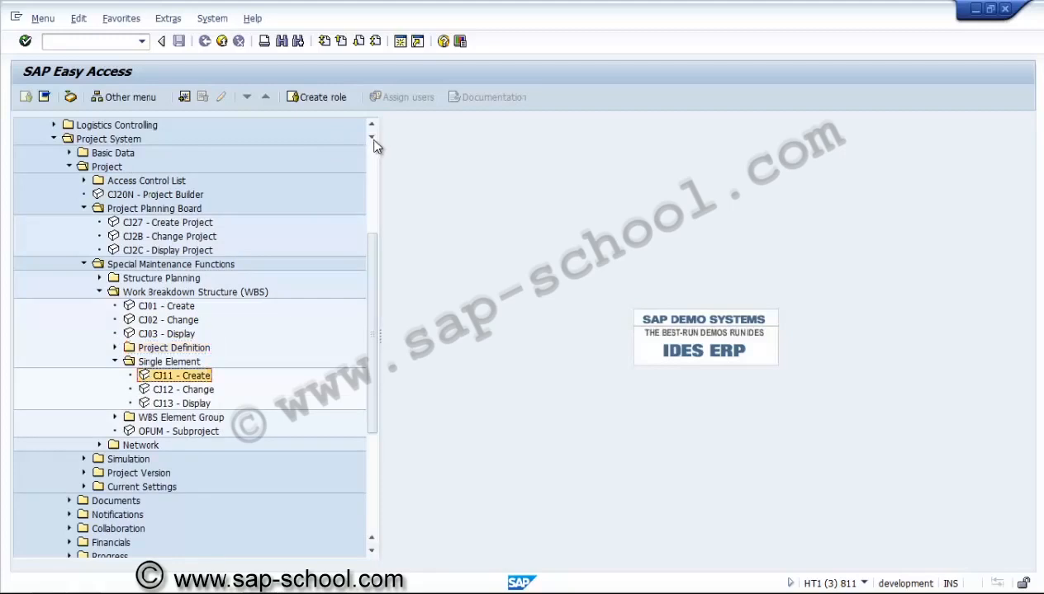
{"action": "key", "text": "Return"}
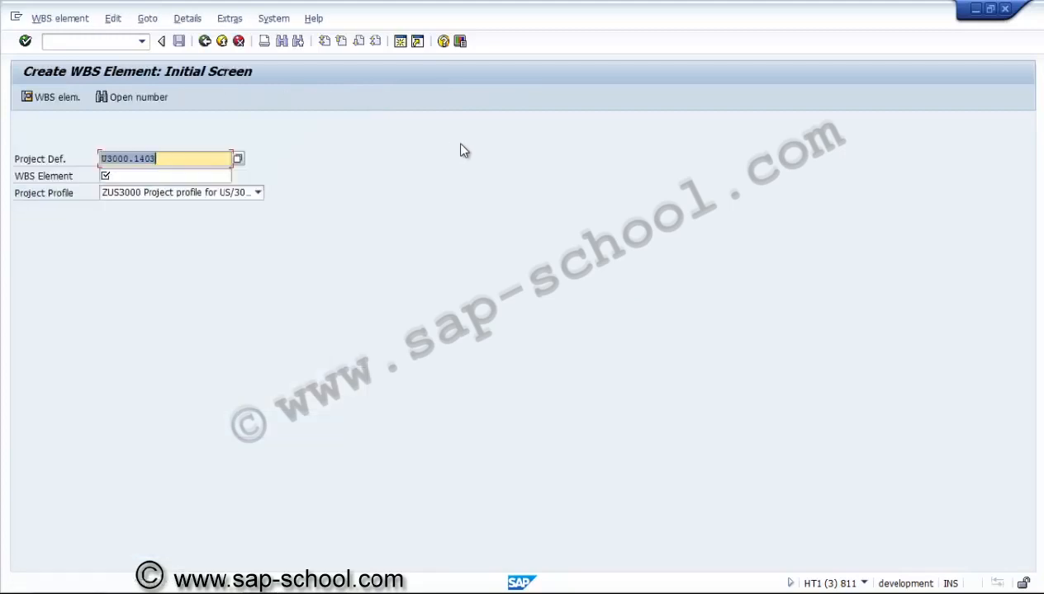
{"action": "left_click", "coordinate": [199, 234]}
{"action": "left_click", "coordinate": [191, 176]}
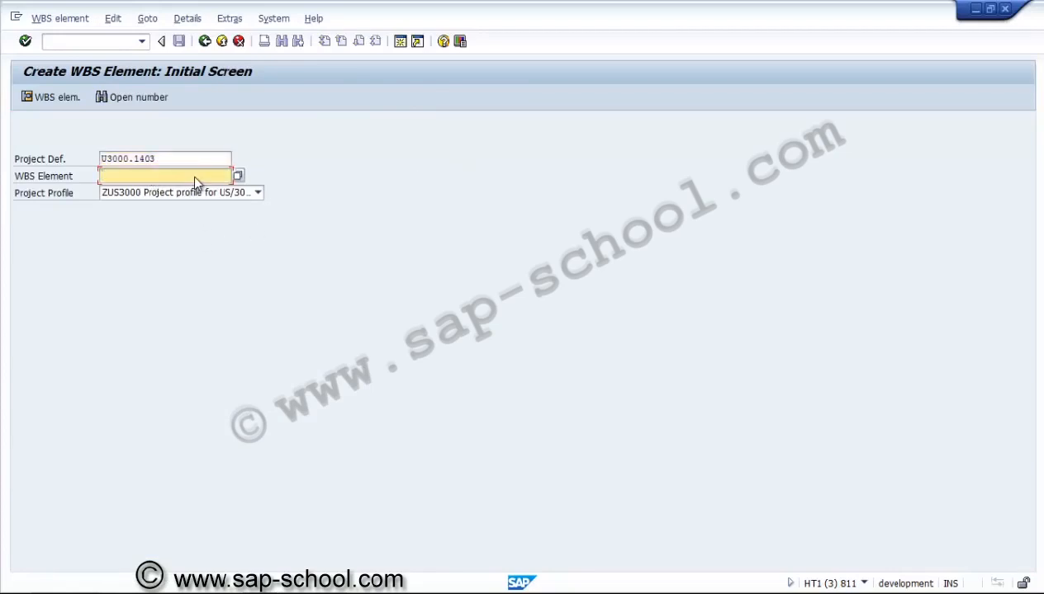
{"action": "left_click", "coordinate": [238, 41]}
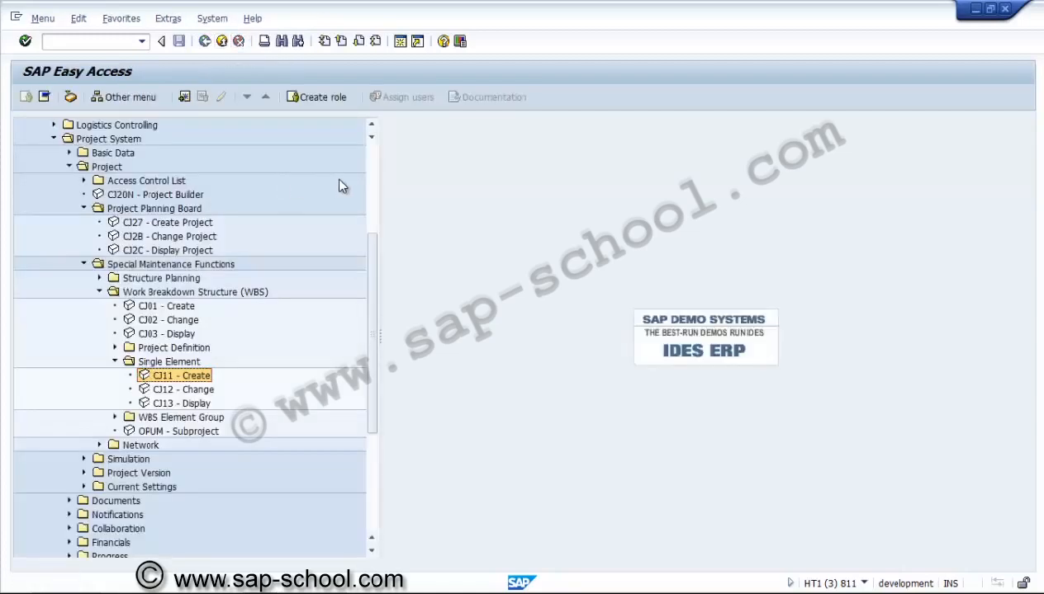
Collapse the Single Element folder and look at the transactions inside the WBS Element Group folder
{"action": "key", "text": "Down"}
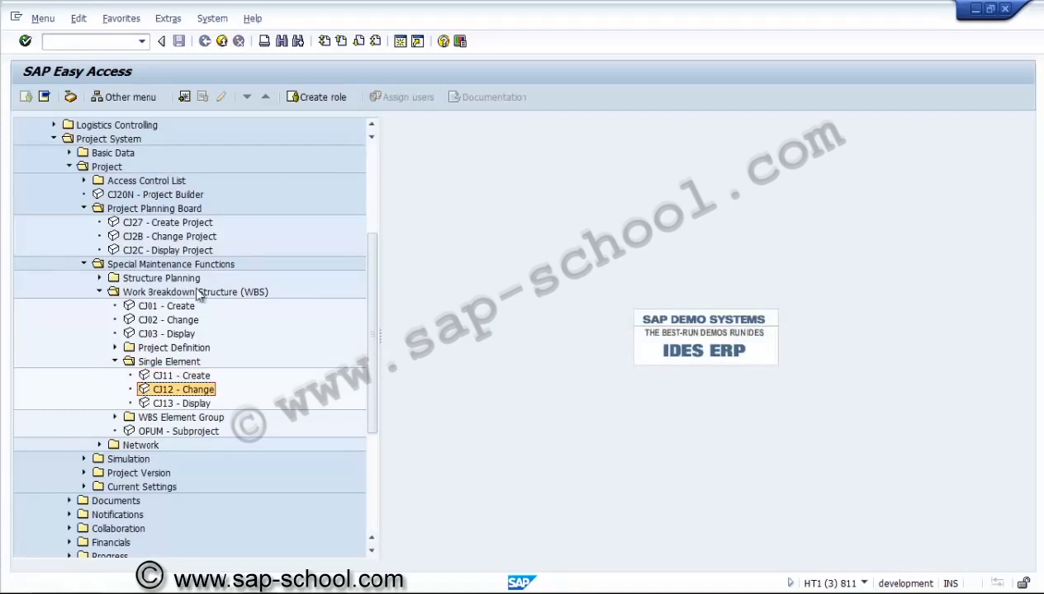
{"action": "key", "text": "Left"}
{"action": "key", "text": "Left"}
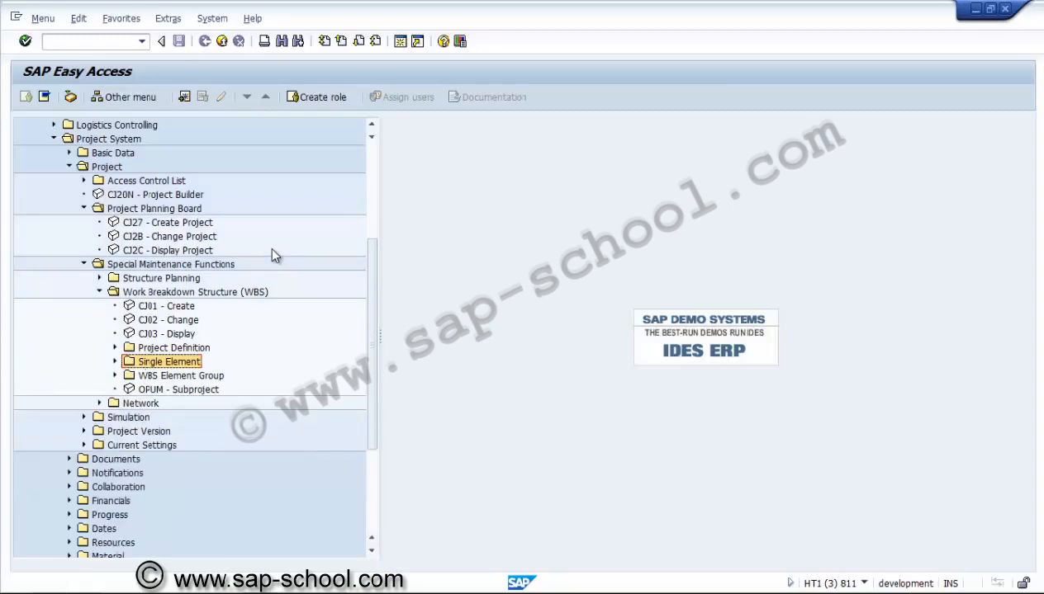
{"action": "key", "text": "Down"}
{"action": "key", "text": "Right"}
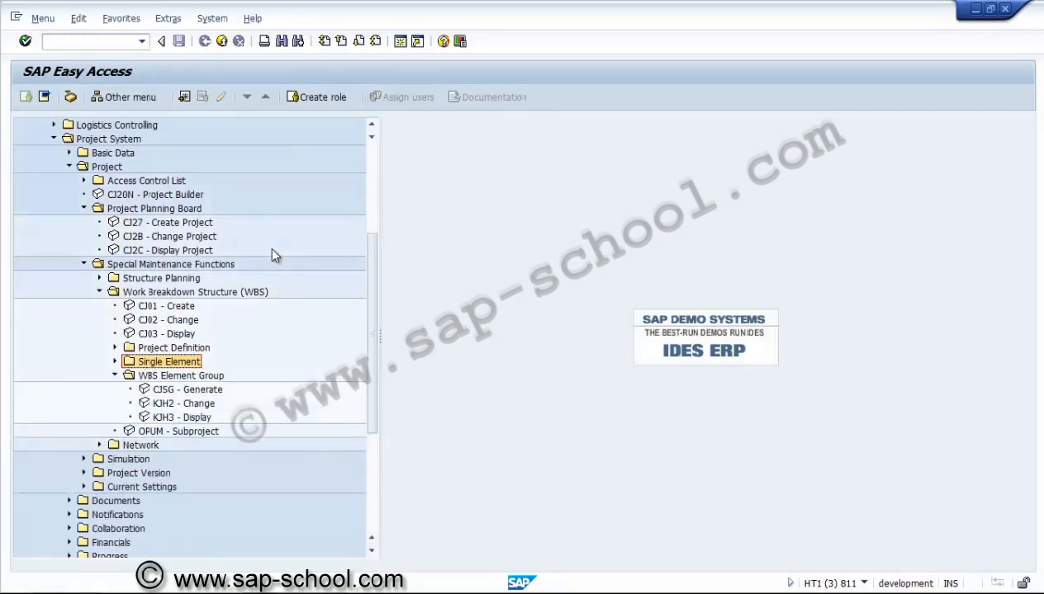
{"action": "key", "text": "Left"}
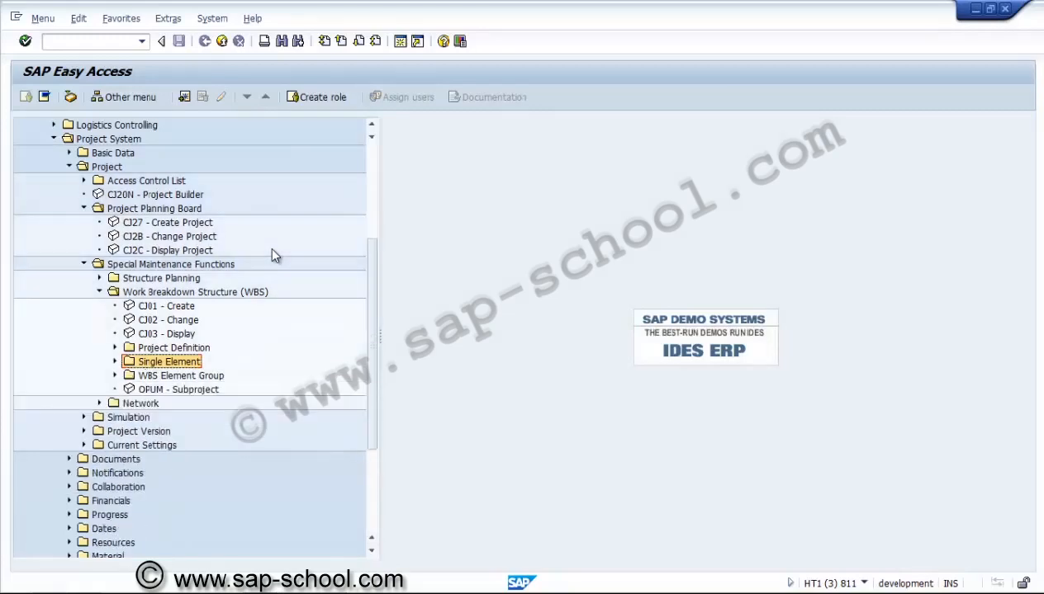
Collapse the Work Breakdown Structure (WBS) folder and expand Structure Planning to show its project transactions
{"action": "key", "text": "Down"}
{"action": "key", "text": "Down"}
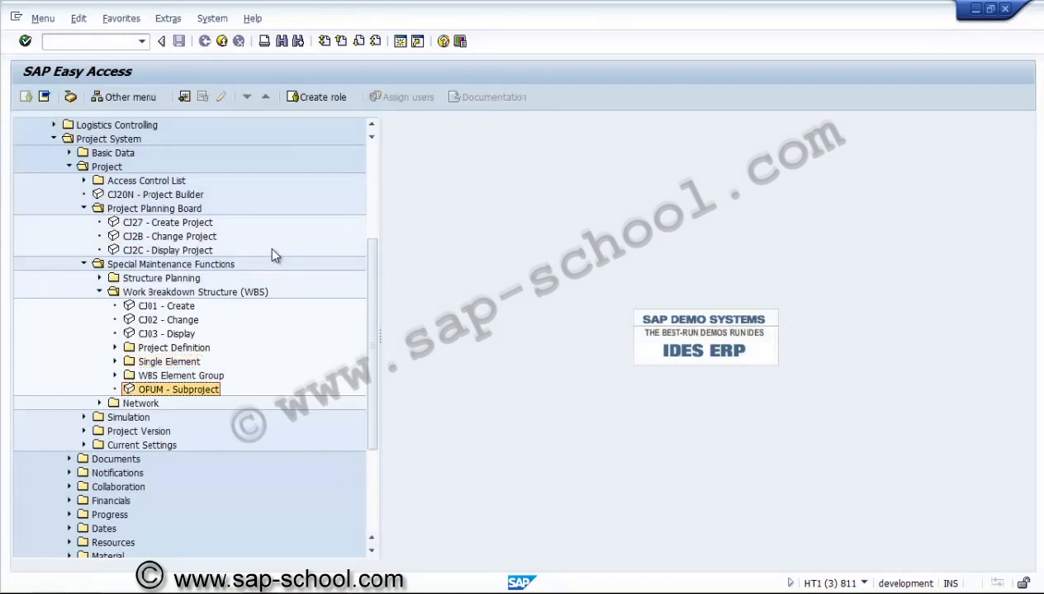
{"action": "key", "text": "Left"}
{"action": "key", "text": "Left"}
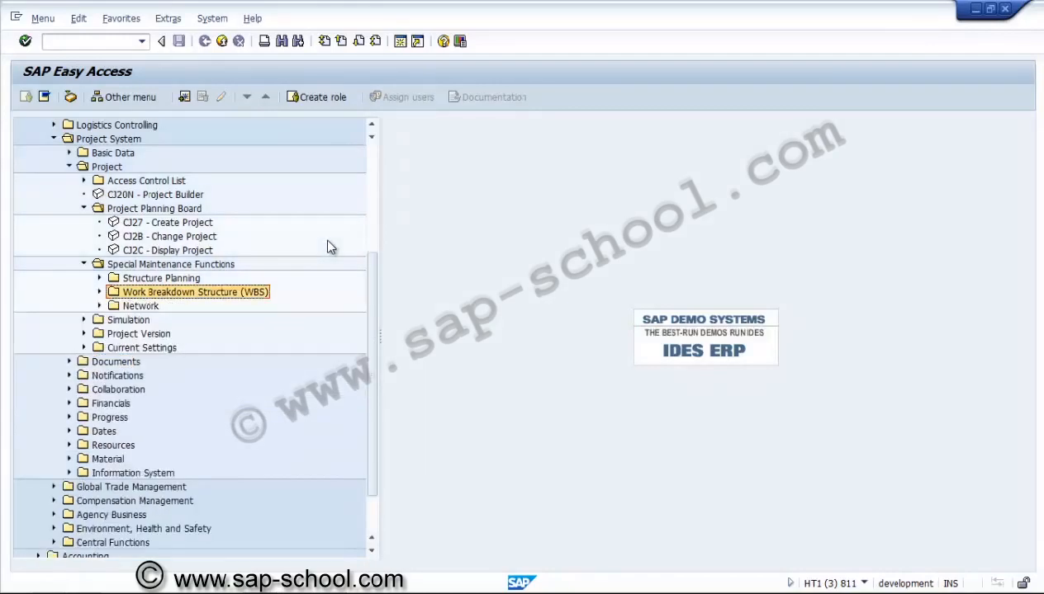
{"action": "key", "text": "Up"}
{"action": "key", "text": "Right"}
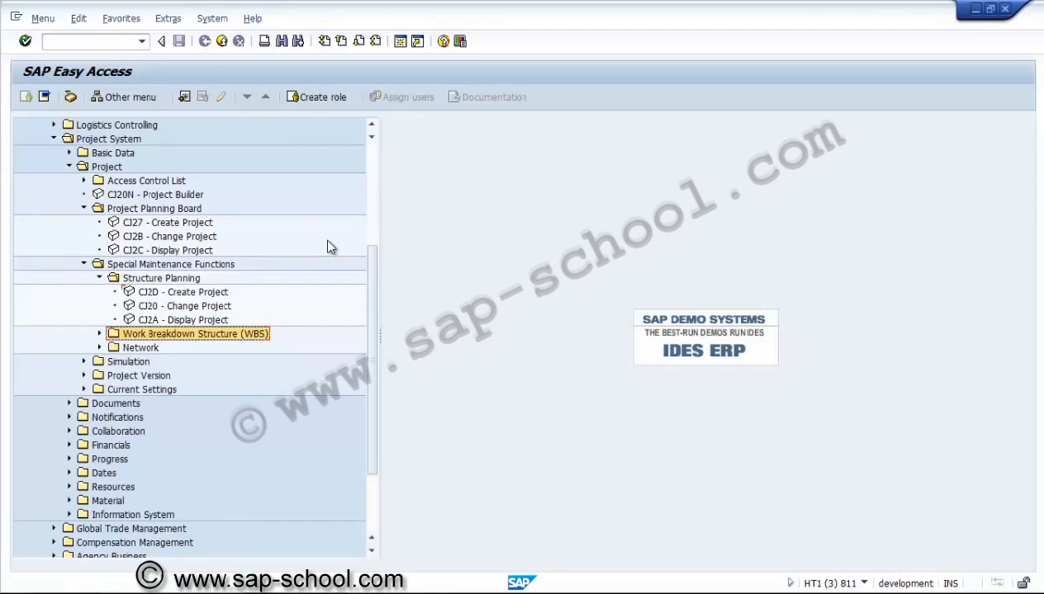
Collapse the Structure Planning folder and the Project Planning Board folder in the SAP Easy Access menu
{"action": "key", "text": "Up"}
{"action": "key", "text": "Up"}
{"action": "key", "text": "Up"}
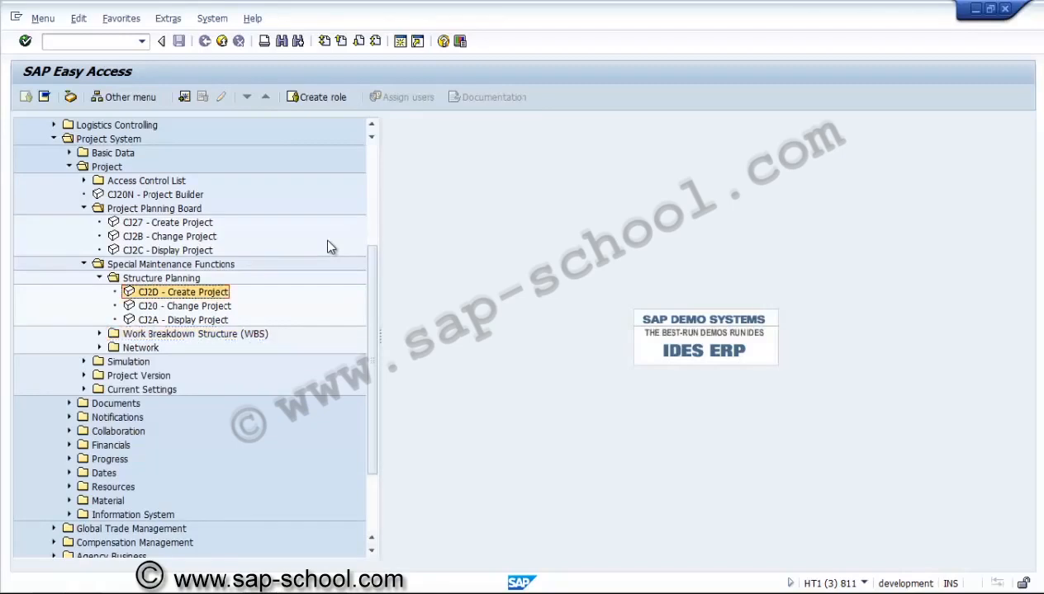
{"action": "key", "text": "Left"}
{"action": "key", "text": "Left"}
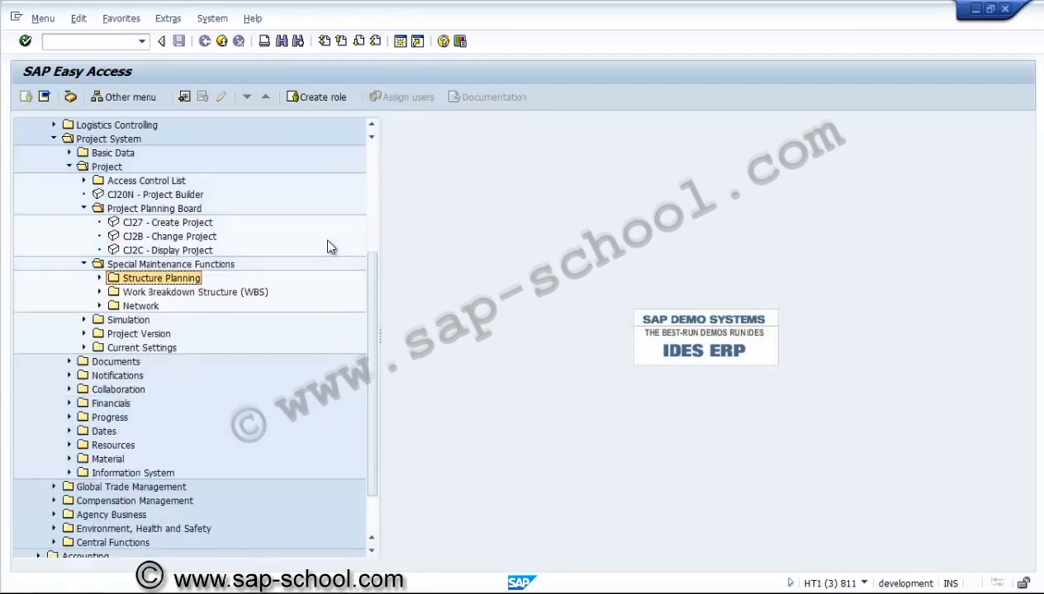
{"action": "key", "text": "Up"}
{"action": "key", "text": "Up"}
{"action": "key", "text": "Up"}
{"action": "key", "text": "Up"}
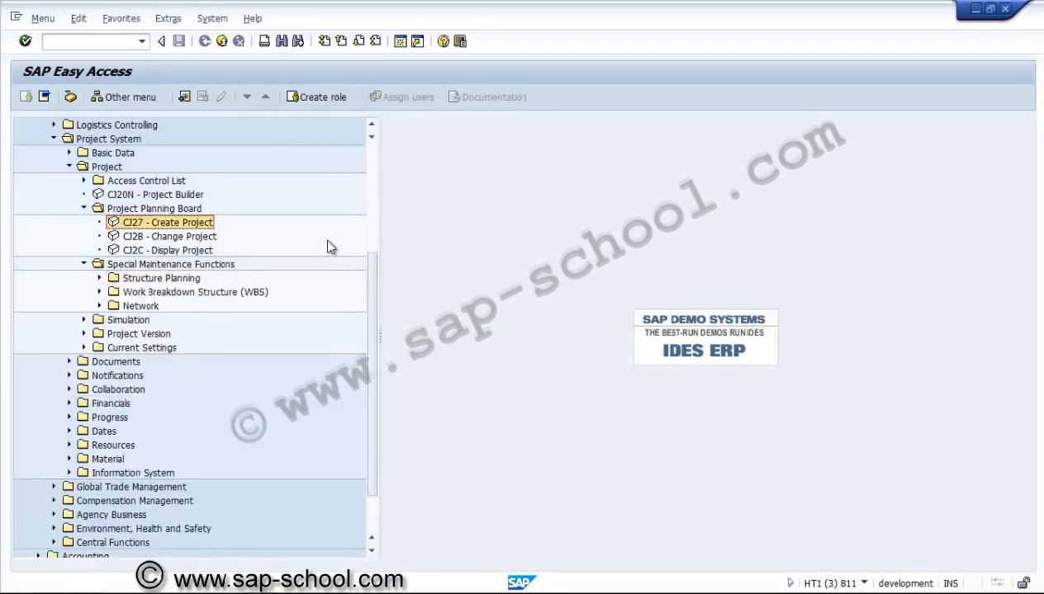
{"action": "key", "text": "Left"}
{"action": "key", "text": "Left"}
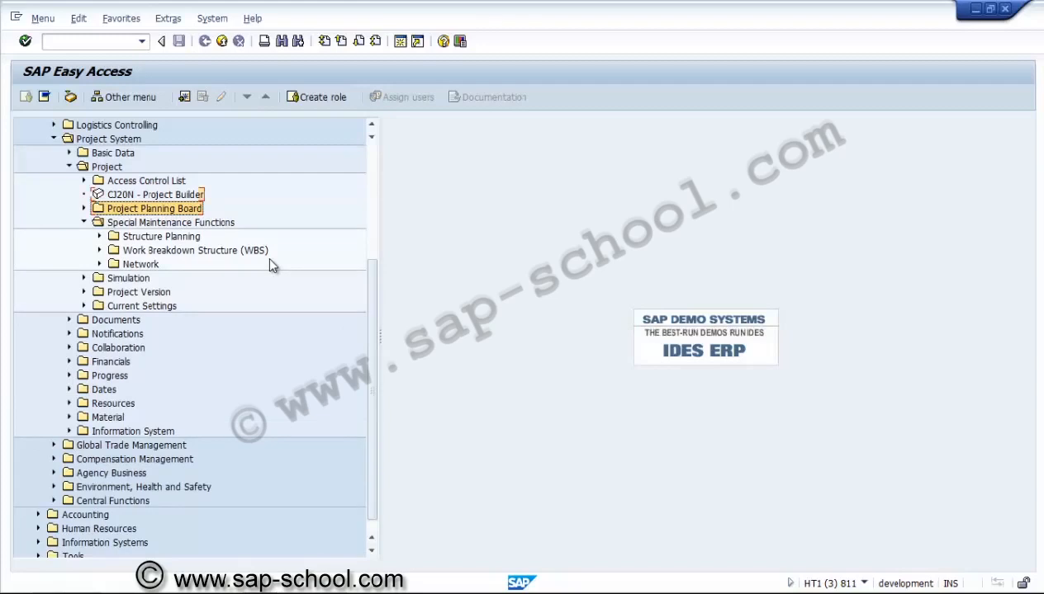
Start CJ20N - Project Builder and dismiss its welcome message with the option to skip it in future
{"action": "key", "text": "Up"}
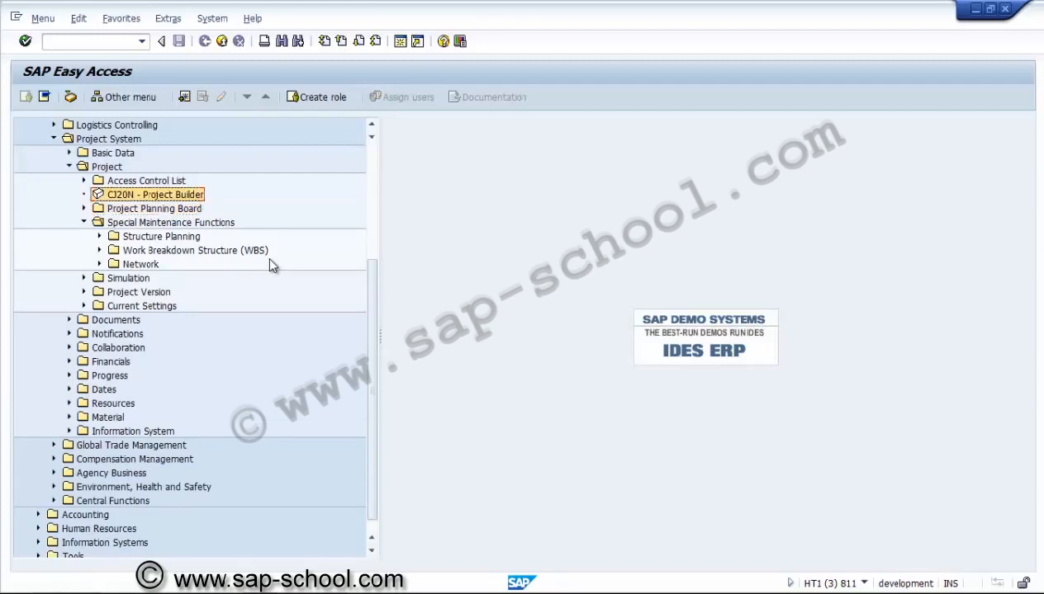
{"action": "key", "text": "Return"}
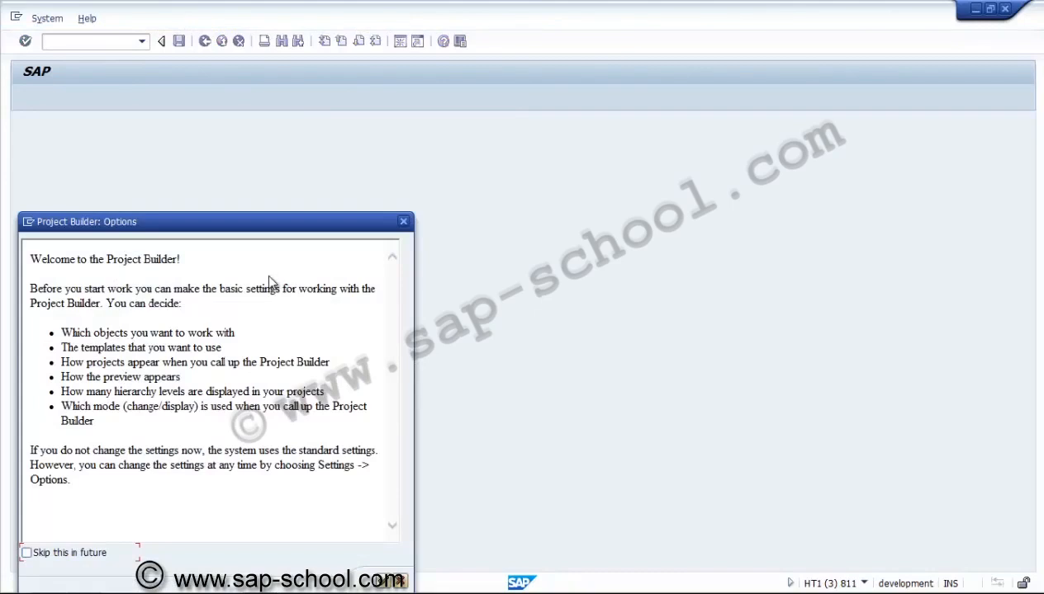
{"action": "key", "text": "space"}
{"action": "key", "text": "Return"}
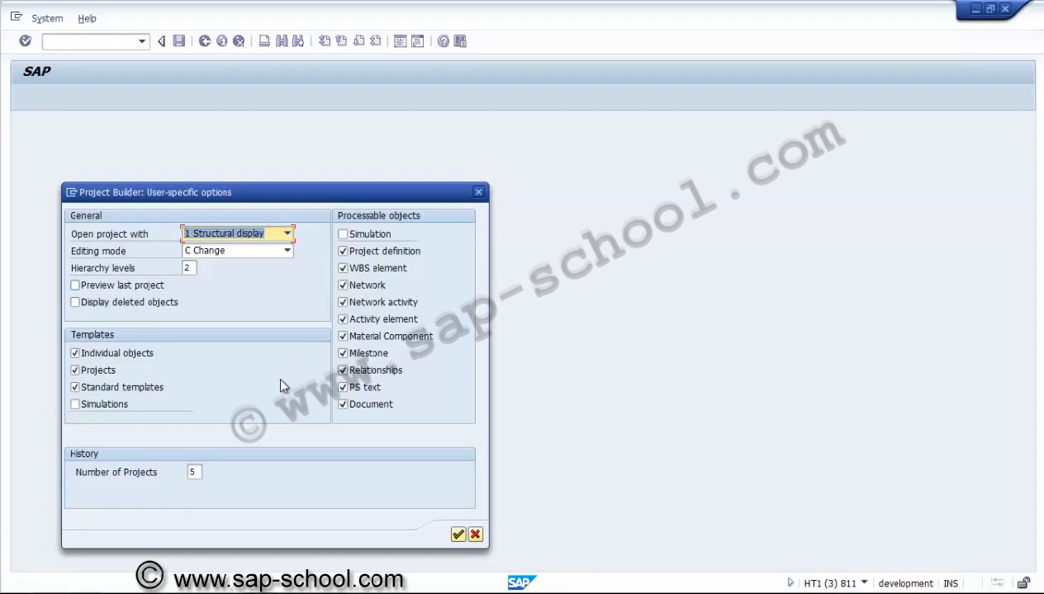
Accept the user-specific options with Structural display, editing mode C Change and 2 hierarchy levels
{"action": "key", "text": "Tab"}
{"action": "key", "text": "Tab"}
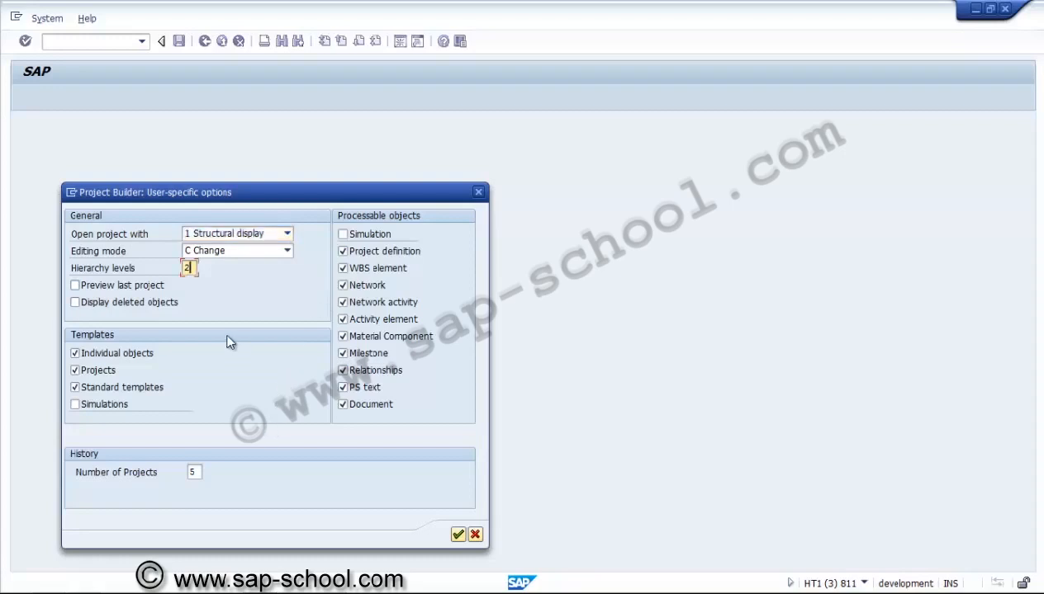
{"action": "key", "text": "shift+Tab"}
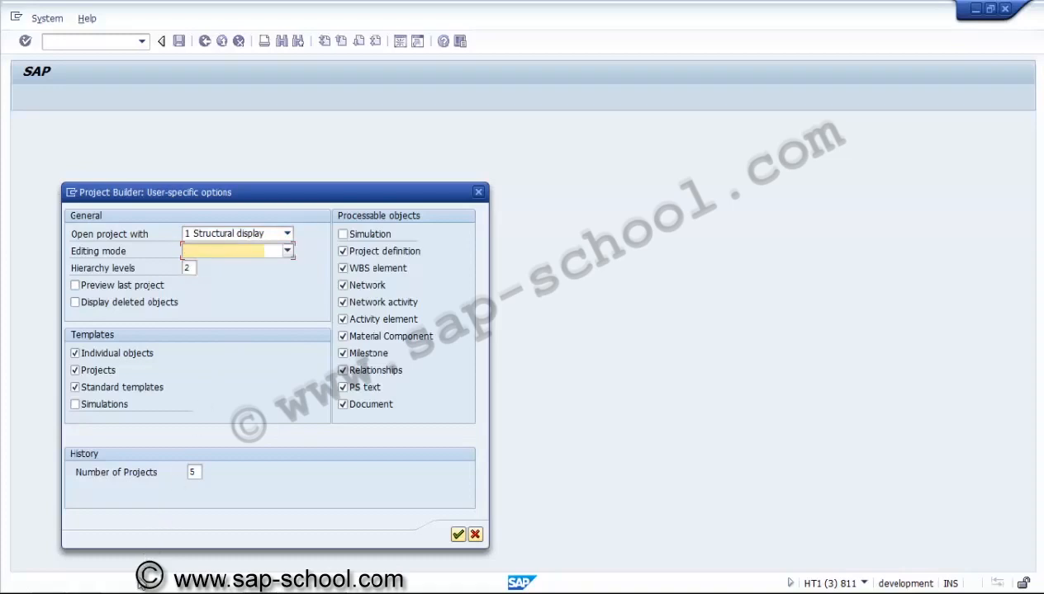
{"action": "key", "text": "F4"}
{"action": "key", "text": "Return"}
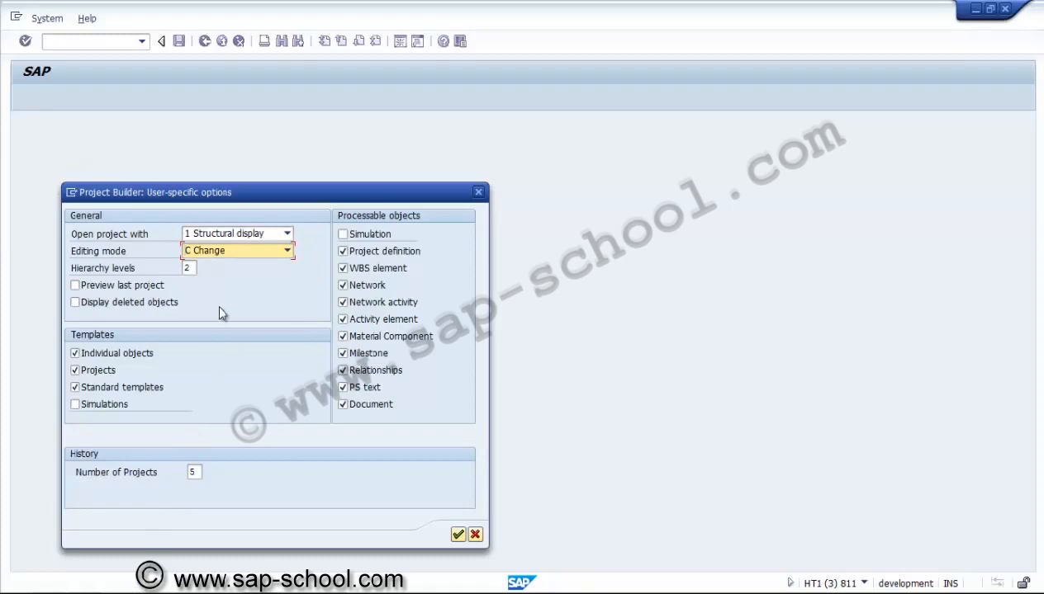
{"action": "key", "text": "Return"}
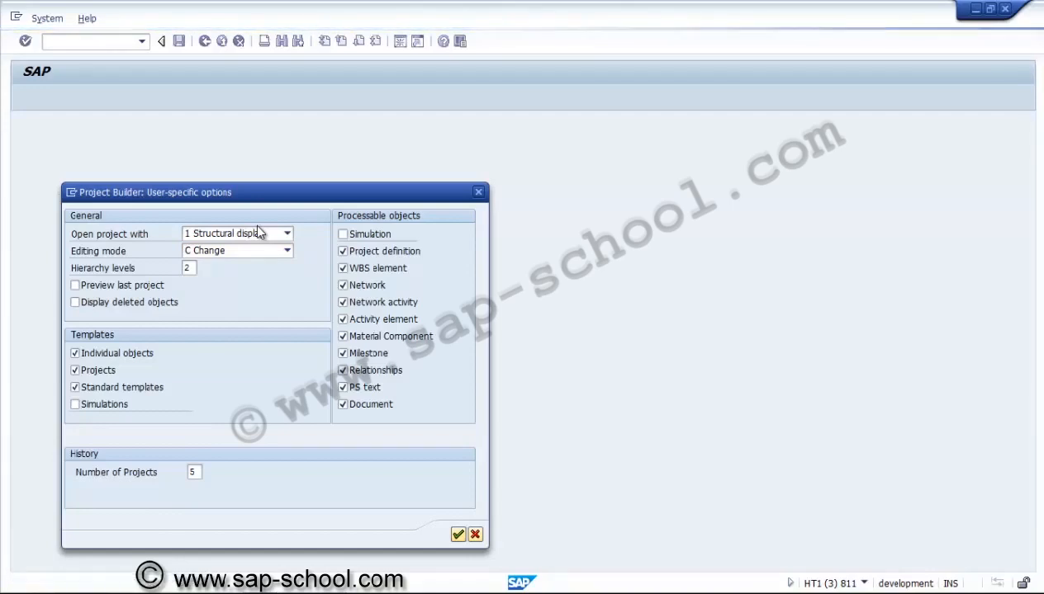
{"action": "key", "text": "Return"}
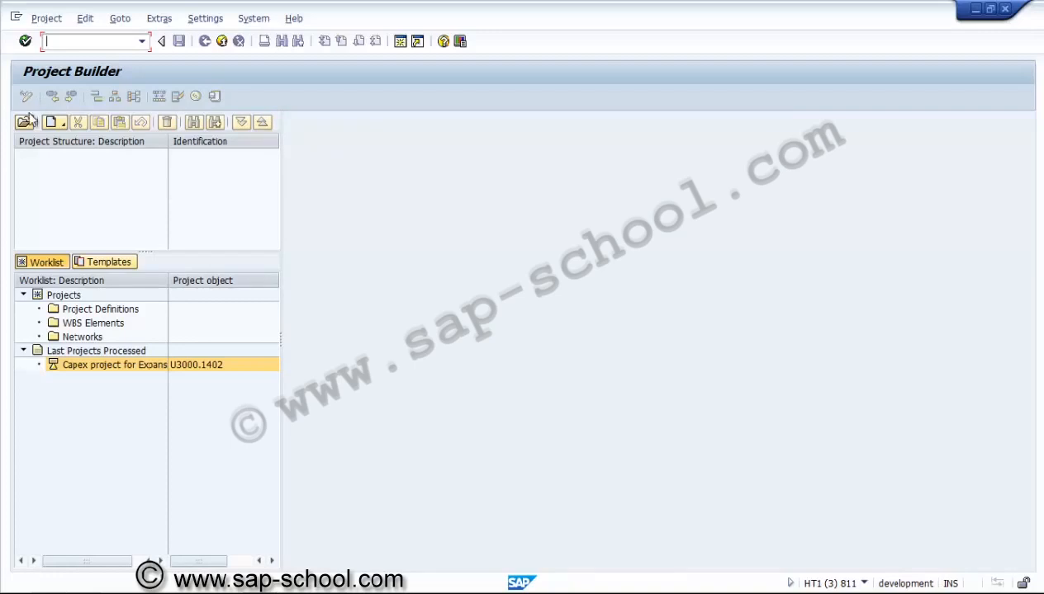
Open project definition U3000.1401 in the Project Builder and expand its whole project structure
{"action": "left_click", "coordinate": [27, 235]}
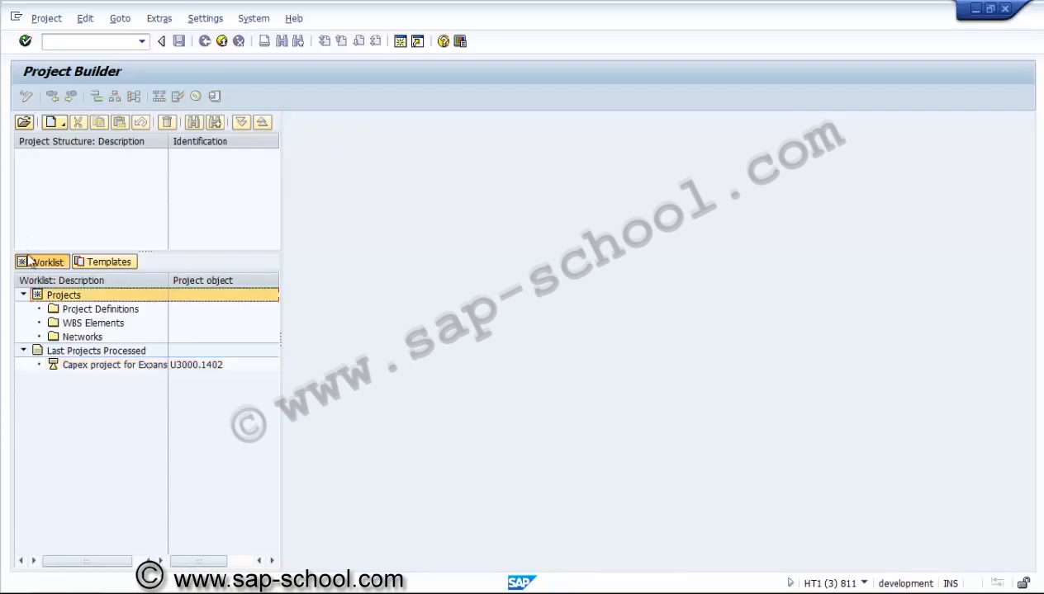
{"action": "left_click", "coordinate": [24, 99]}
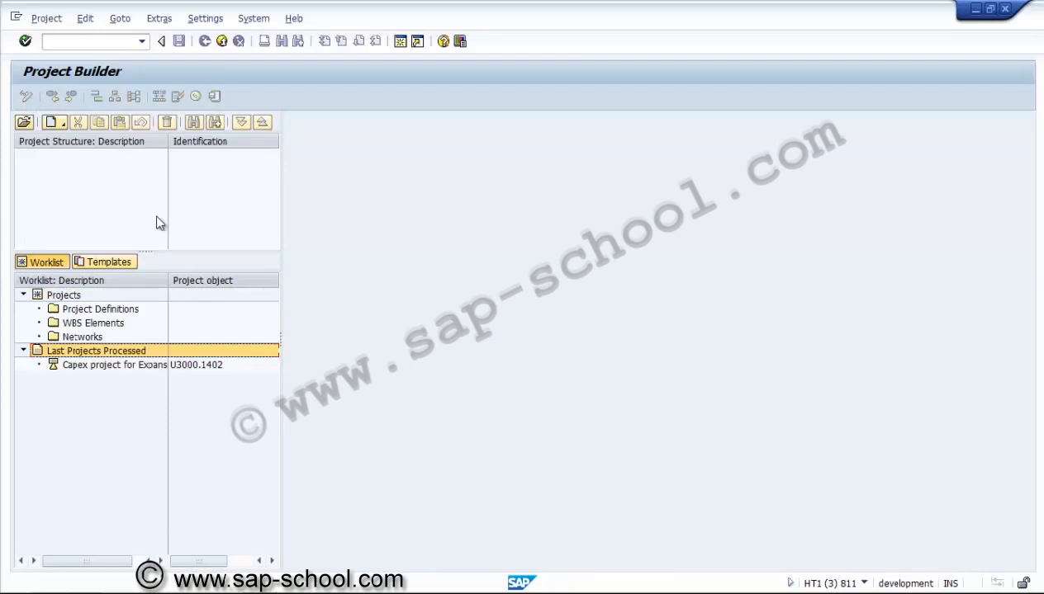
{"action": "key", "text": "Down"}
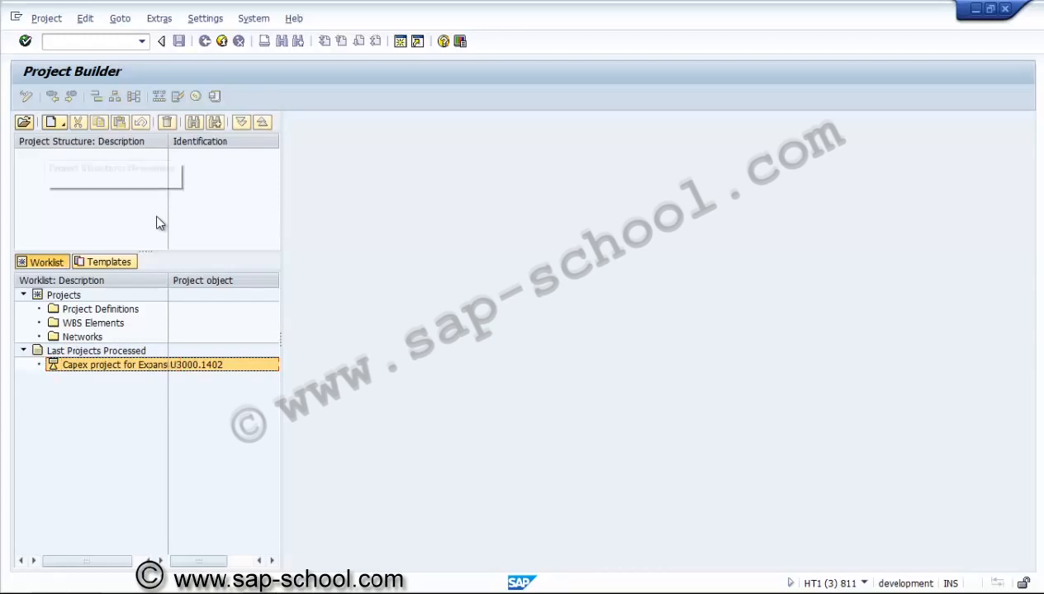
{"action": "key", "text": "shift+F5"}
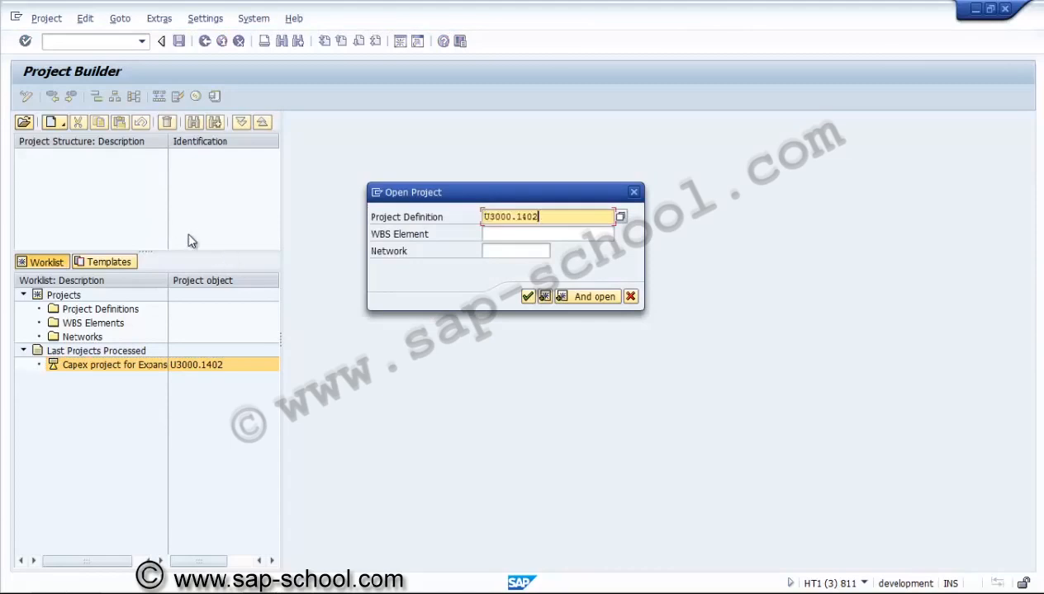
{"action": "key", "text": "Return"}
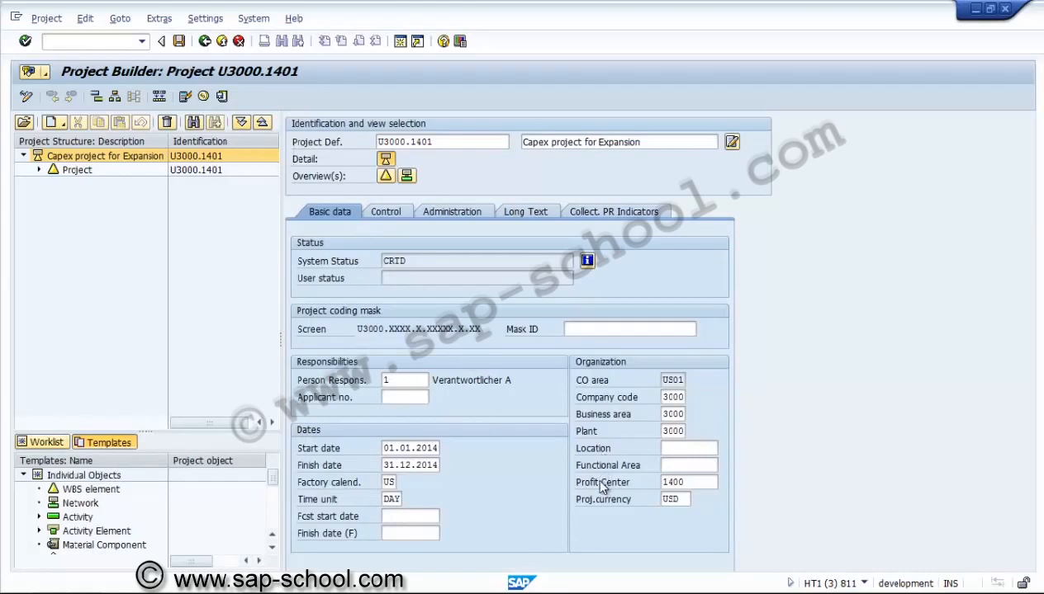
{"action": "left_click", "coordinate": [241, 122]}
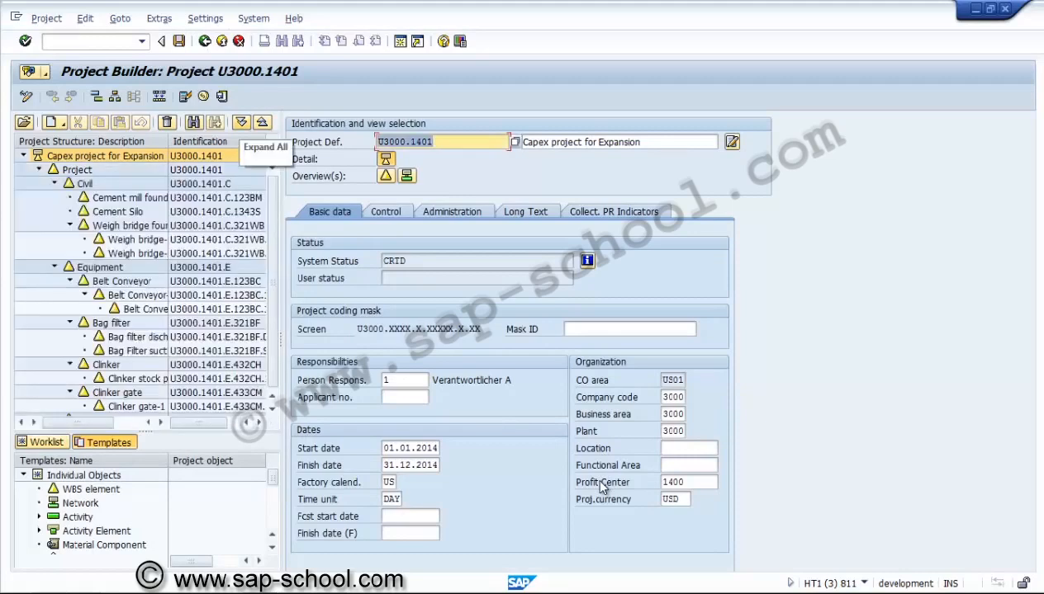
{"action": "mouse_move", "coordinate": [272, 282]}
{"action": "left_mouse_down"}
{"action": "mouse_move", "coordinate": [272, 293]}
{"action": "mouse_move", "coordinate": [273, 283]}
{"action": "left_mouse_up"}
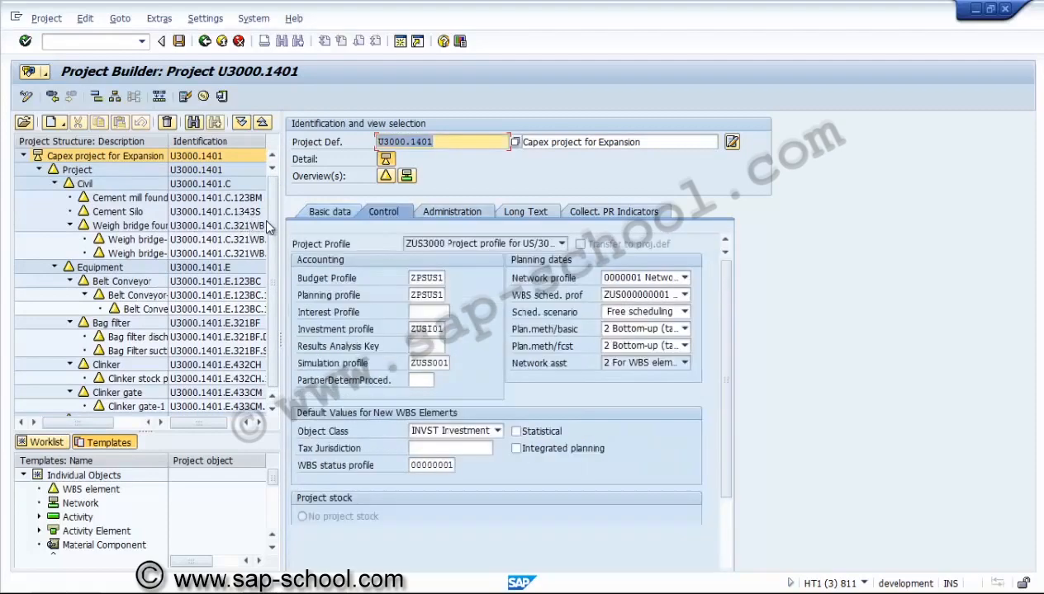
Review the project definition's control, administration and long text data
{"action": "left_click", "coordinate": [453, 213]}
{"action": "left_click", "coordinate": [523, 212]}
{"action": "double_click", "coordinate": [152, 295]}
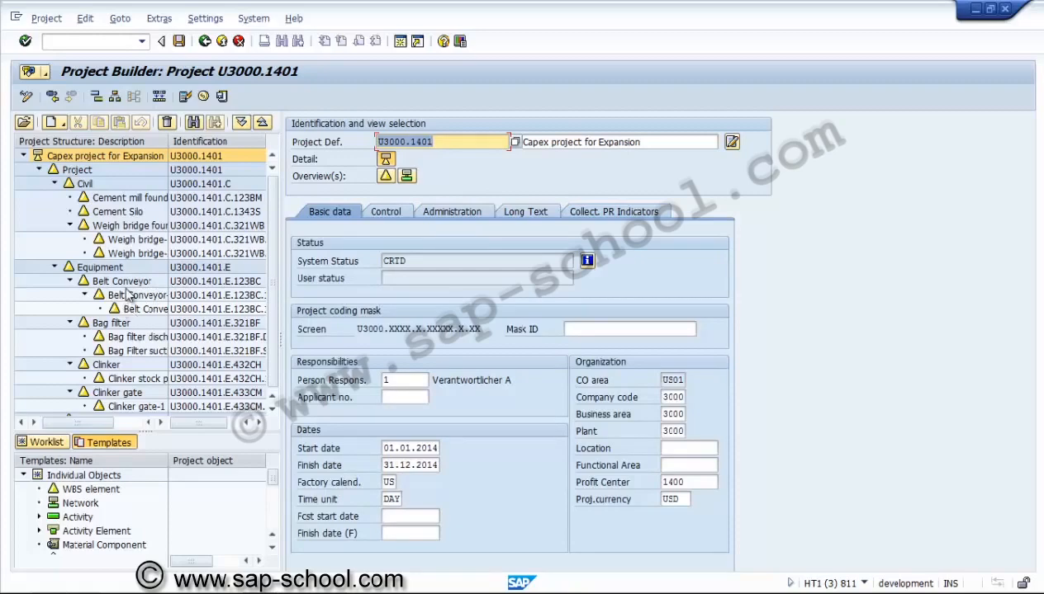
Show the WBS element overview of project U3000.1401 and look through its element list and data views
{"action": "left_click", "coordinate": [385, 176]}
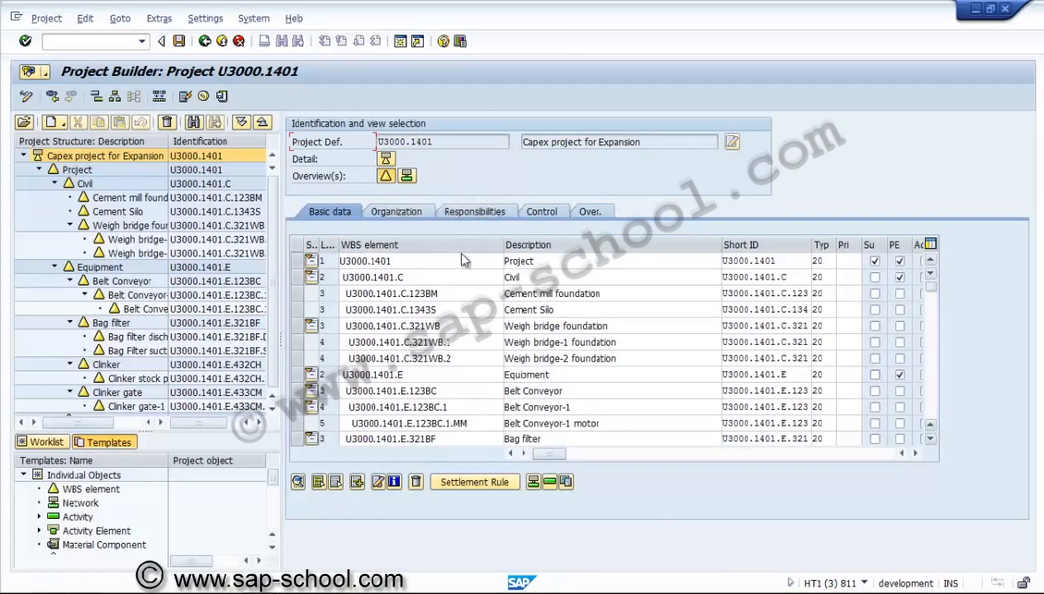
{"action": "scroll", "coordinate": [458, 260], "scroll_direction": "down", "scroll_amount": 4}
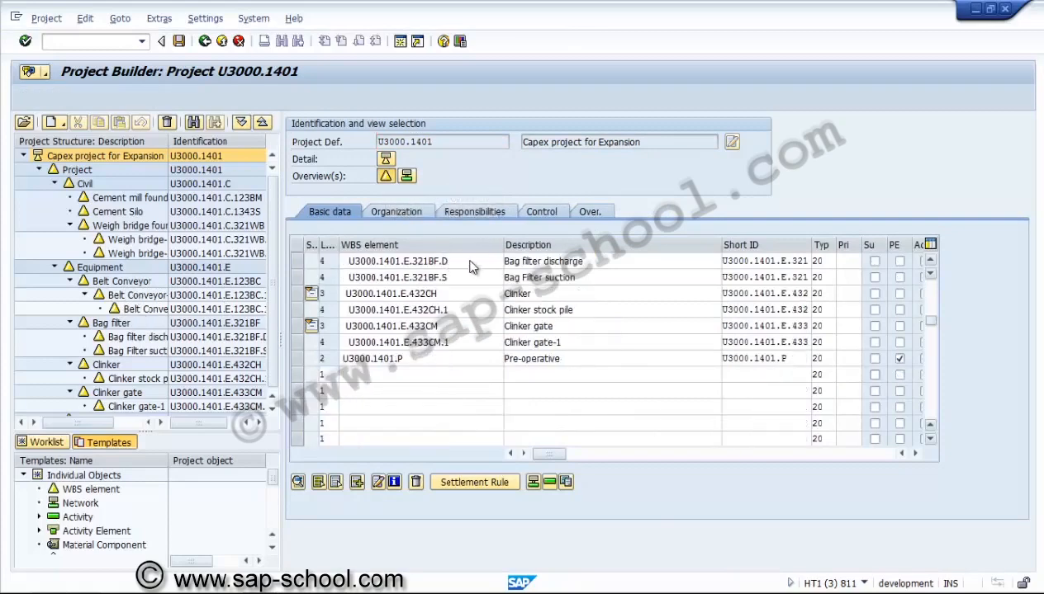
{"action": "scroll", "coordinate": [360, 270], "scroll_direction": "up", "scroll_amount": 4}
{"action": "left_click", "coordinate": [396, 212]}
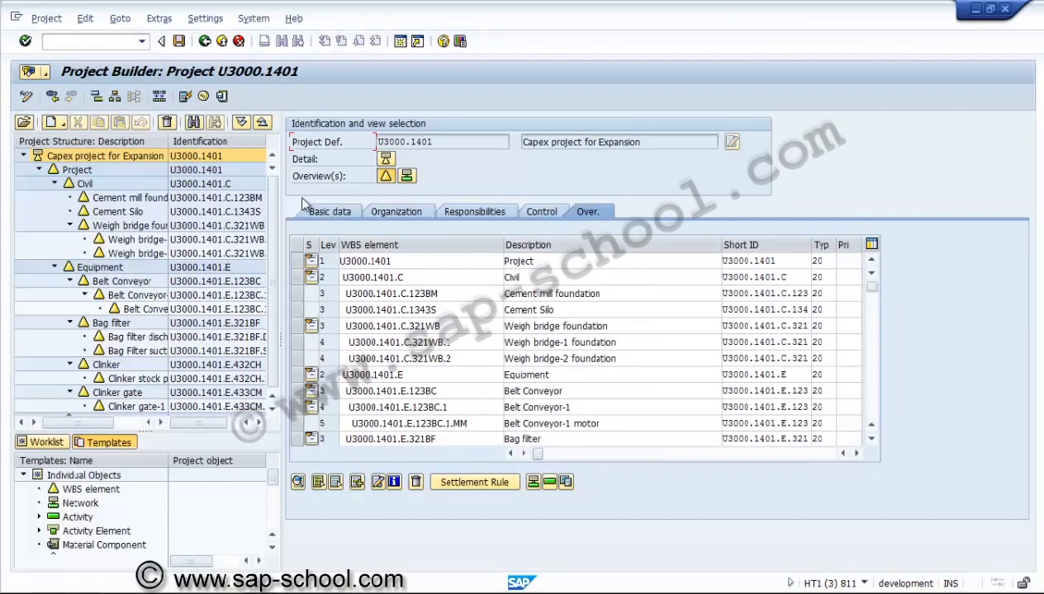
{"action": "mouse_move", "coordinate": [537, 454]}
{"action": "left_mouse_down"}
{"action": "mouse_move", "coordinate": [776, 454]}
{"action": "mouse_move", "coordinate": [538, 454]}
{"action": "left_mouse_up"}
Open the details of WBS element Cement mill foundation and review its dates, assignments, control and administration data
{"action": "left_click", "coordinate": [297, 294]}
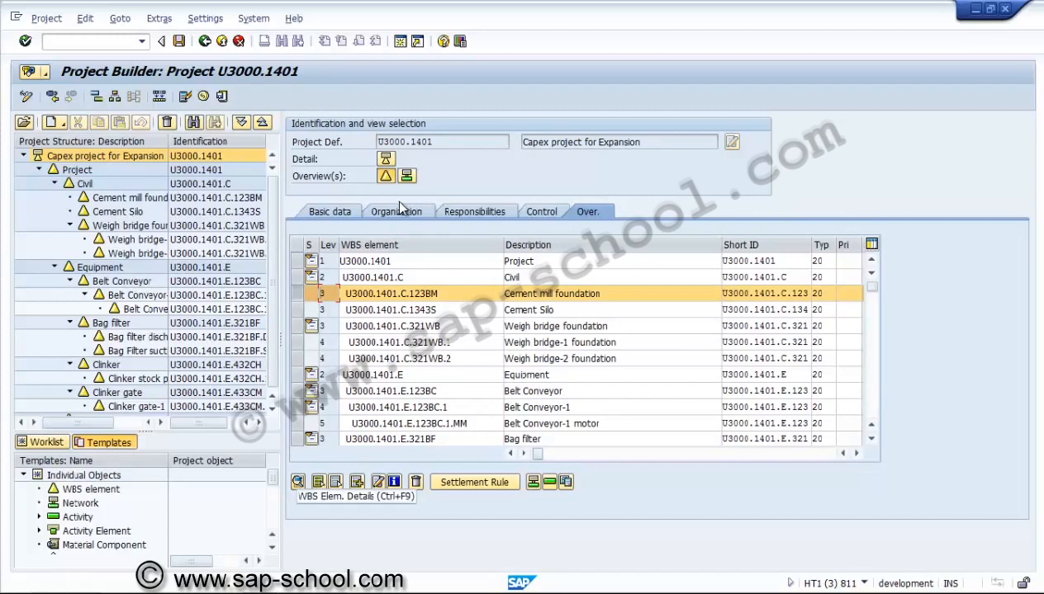
{"action": "left_click", "coordinate": [297, 483]}
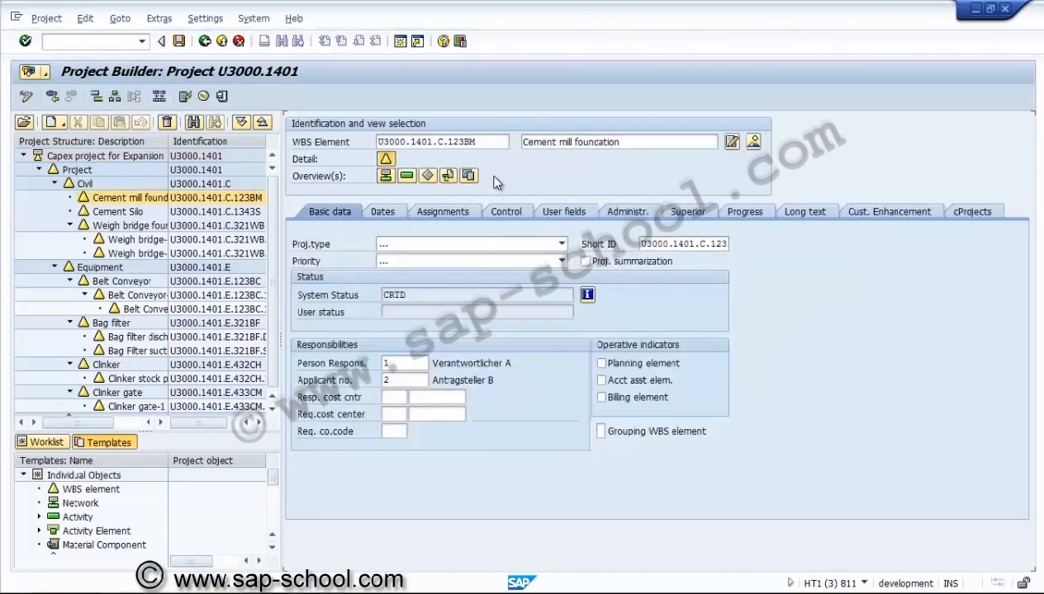
{"action": "key", "text": "ctrl+Page_Down"}
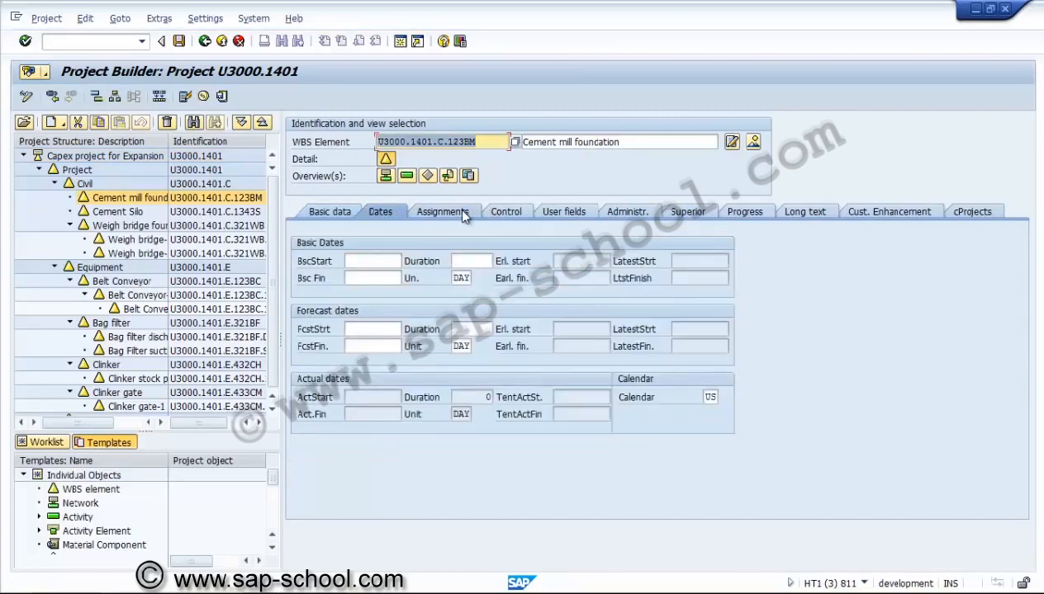
{"action": "left_click", "coordinate": [462, 212]}
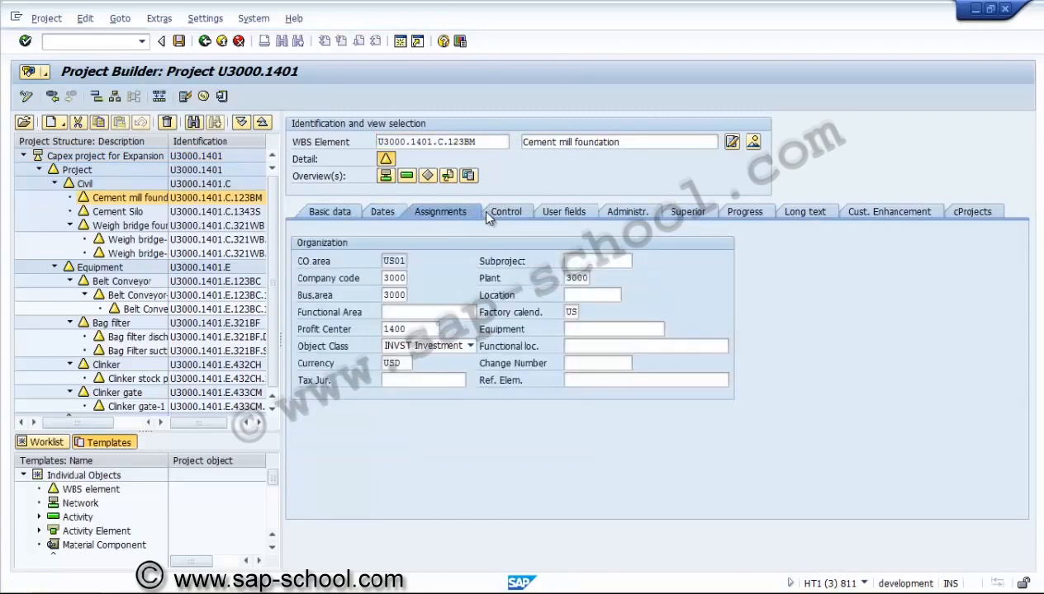
{"action": "left_click", "coordinate": [487, 213]}
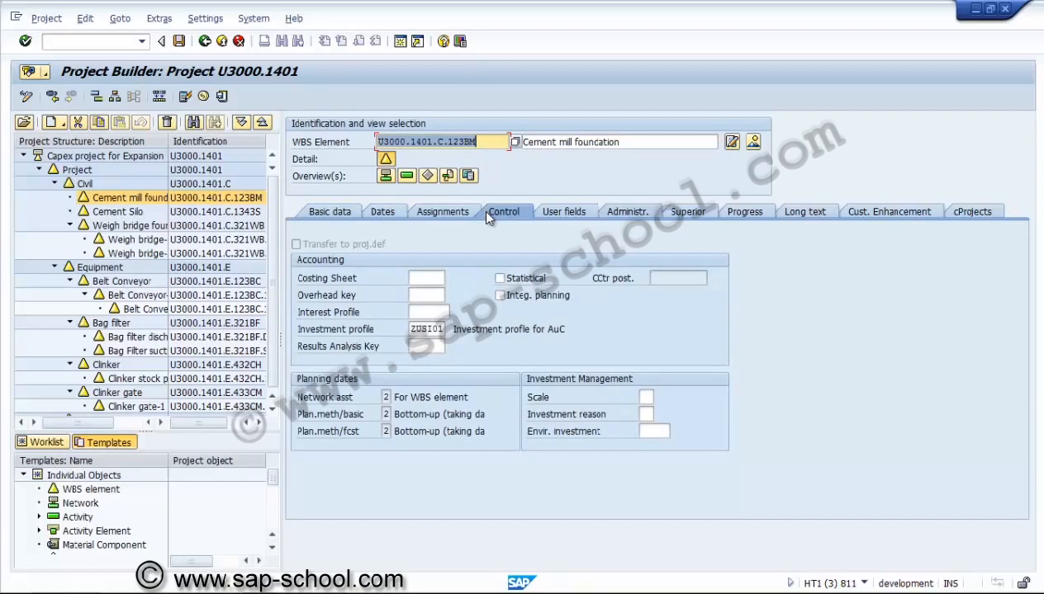
{"action": "key", "text": "ctrl+Page_Down"}
{"action": "key", "text": "ctrl+Page_Down"}
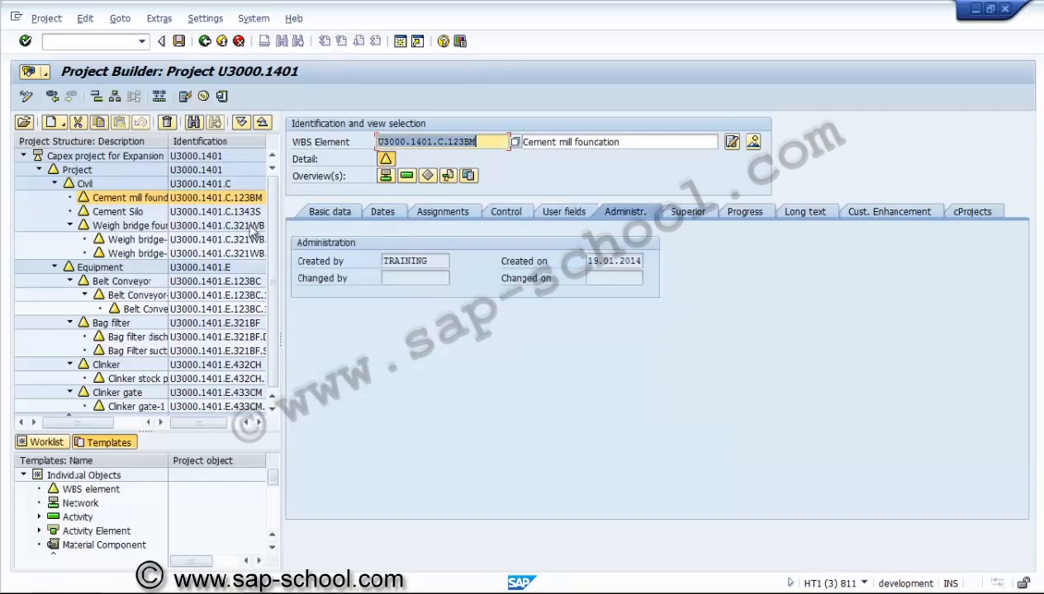
Examine the user fields of the Cement mill foundation element, going through the field key, general fields and numeric fields
{"action": "key", "text": "ctrl+Page_Up"}
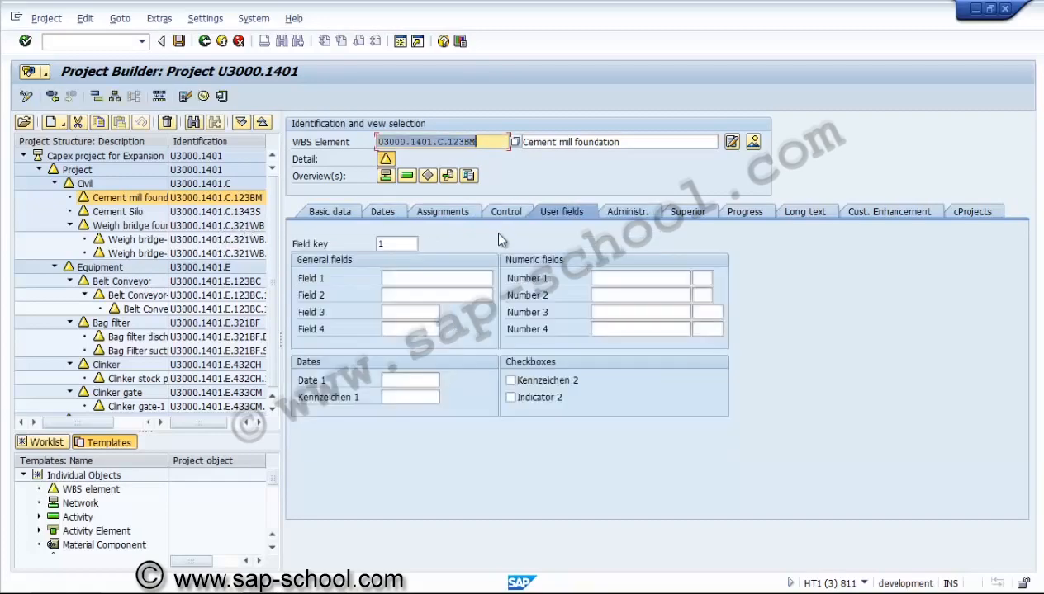
{"action": "left_click", "coordinate": [538, 356]}
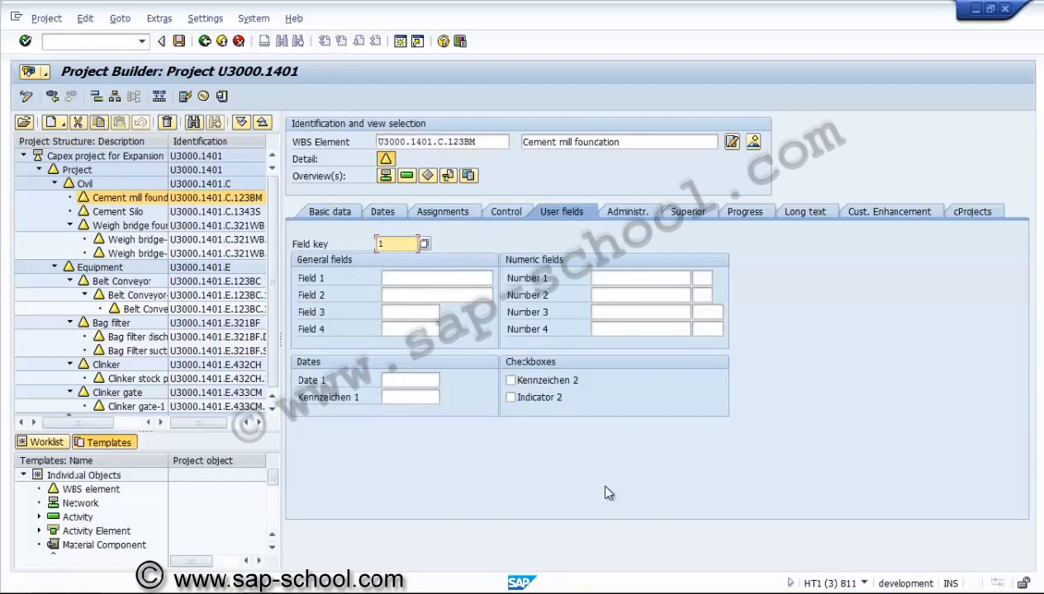
{"action": "key", "text": "Tab"}
{"action": "key", "text": "Tab"}
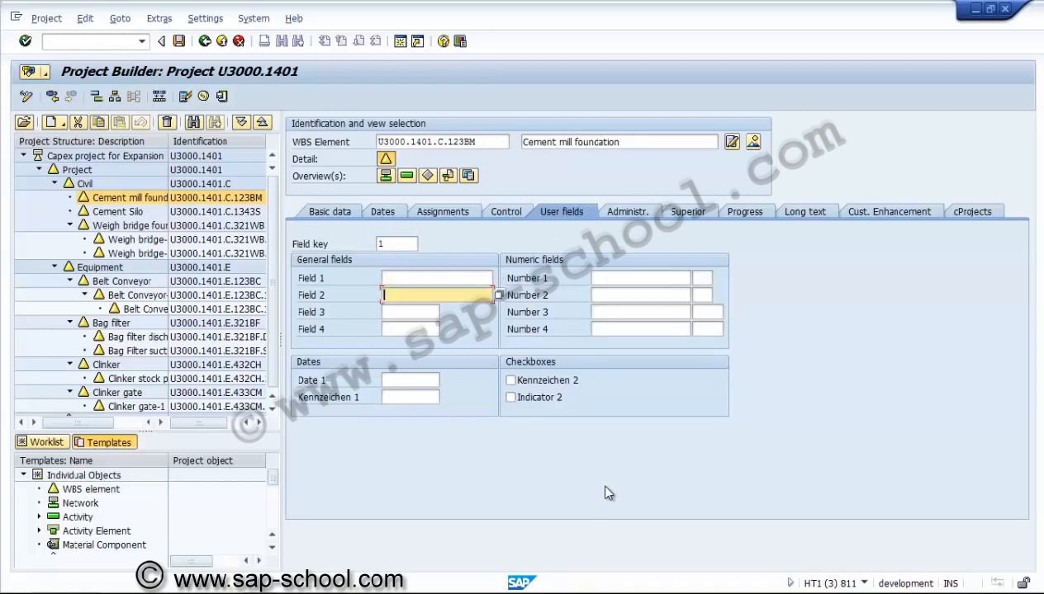
{"action": "key", "text": "Tab"}
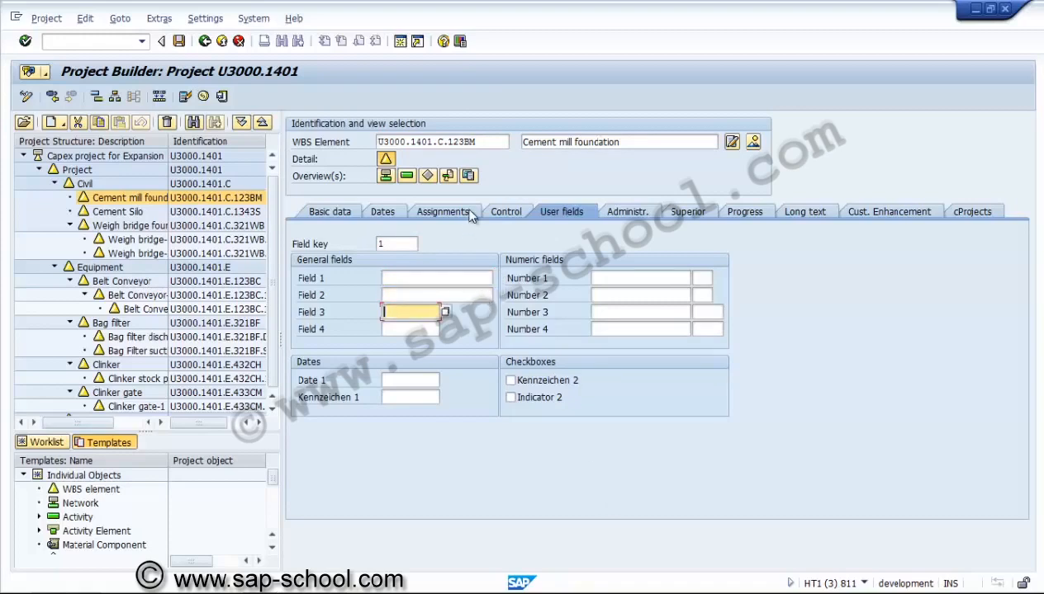
{"action": "key", "text": "Tab"}
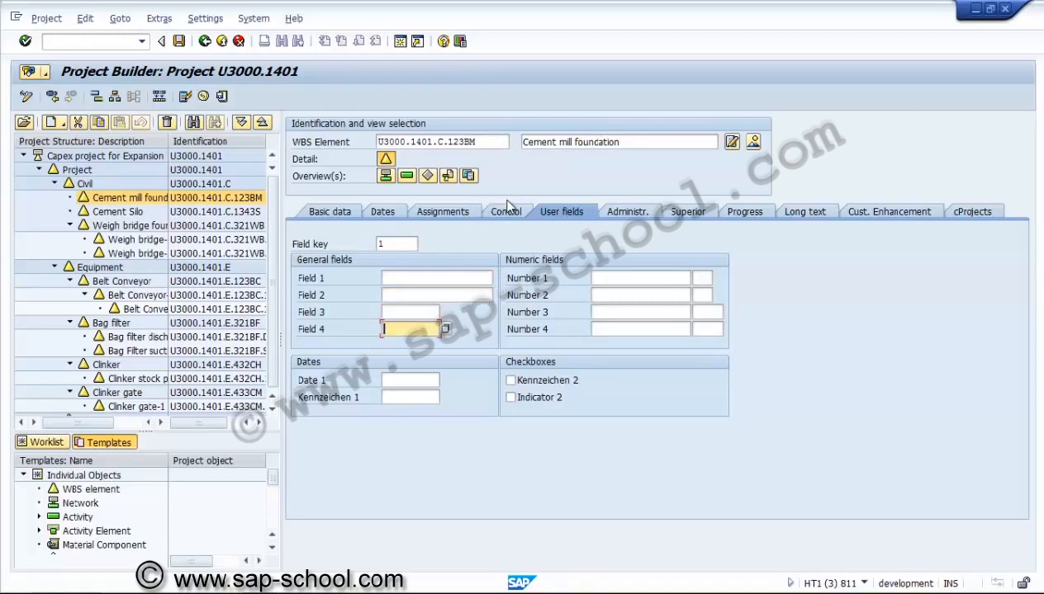
{"action": "key", "text": "Tab"}
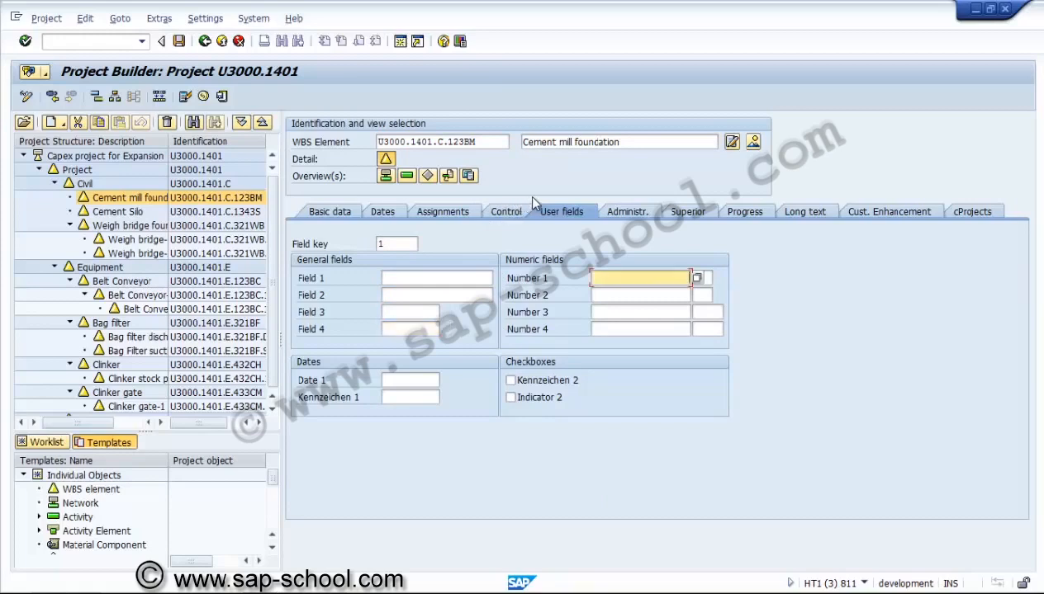
Review the date user fields of the Cement mill foundation element and its administration, superior, progress and customer enhancement data
{"action": "key", "text": "Tab"}
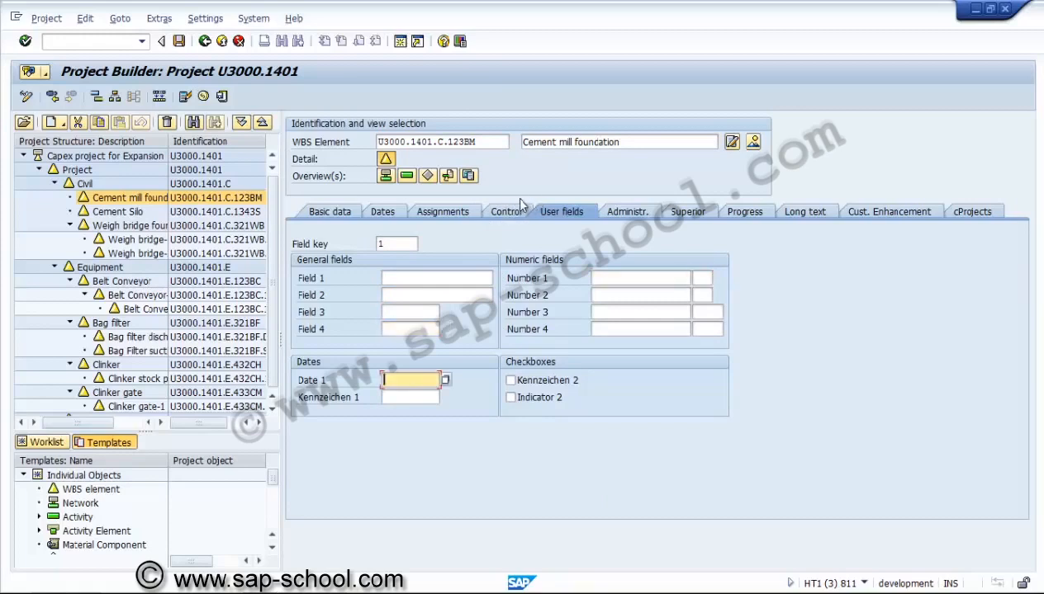
{"action": "key", "text": "Tab"}
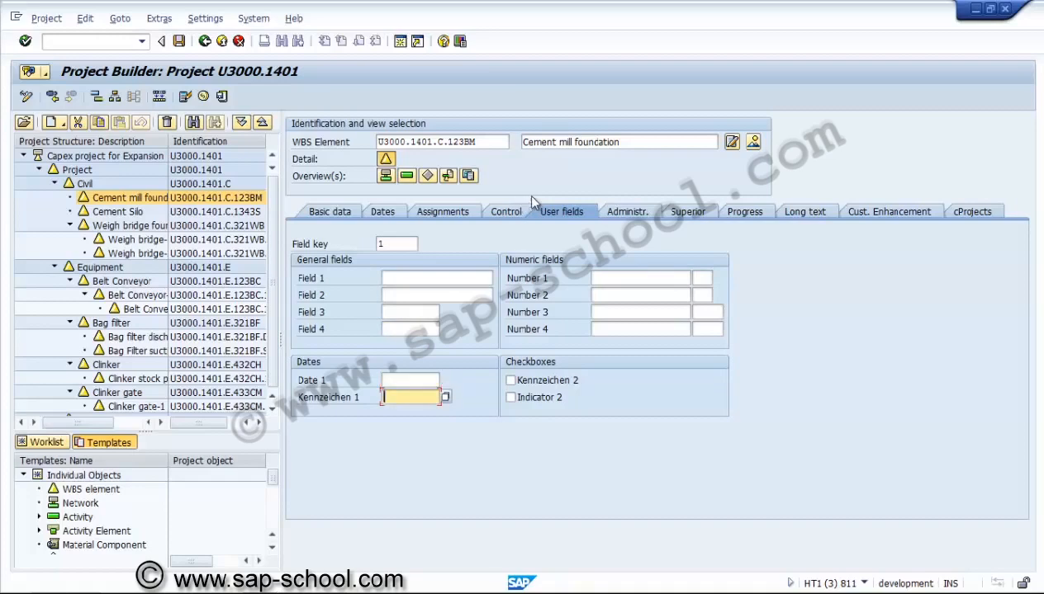
{"action": "key", "text": "ctrl+Page_Down"}
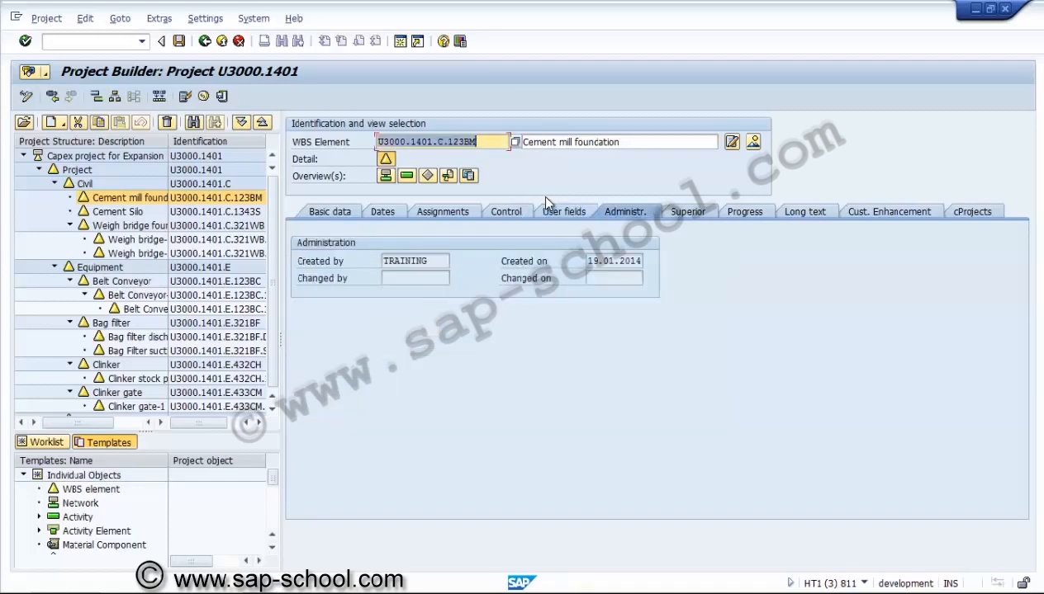
{"action": "key", "text": "ctrl+Page_Down"}
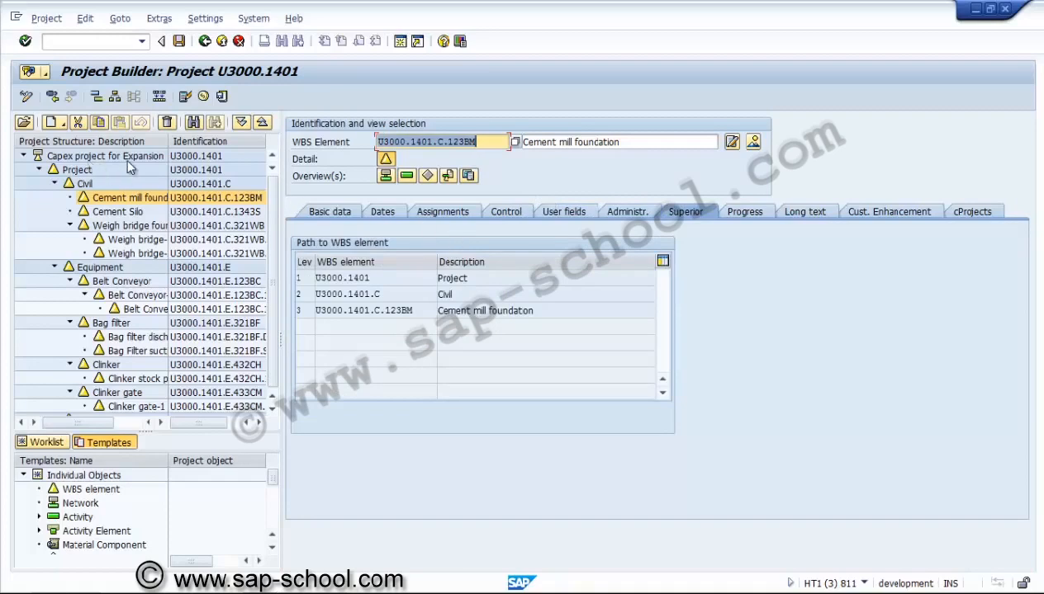
{"action": "key", "text": "ctrl+Page_Down"}
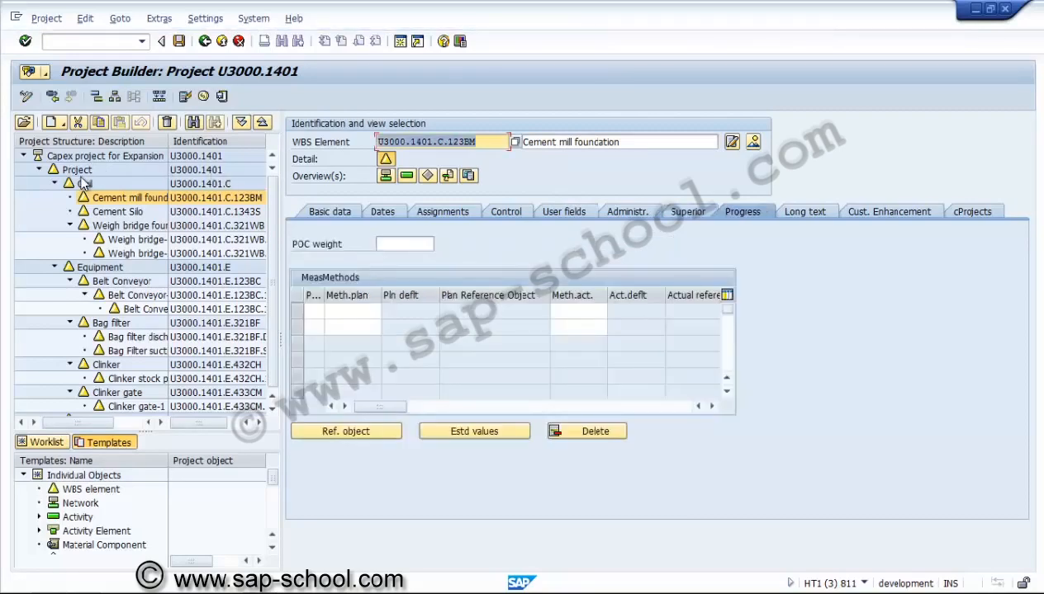
{"action": "key", "text": "ctrl+Page_Down"}
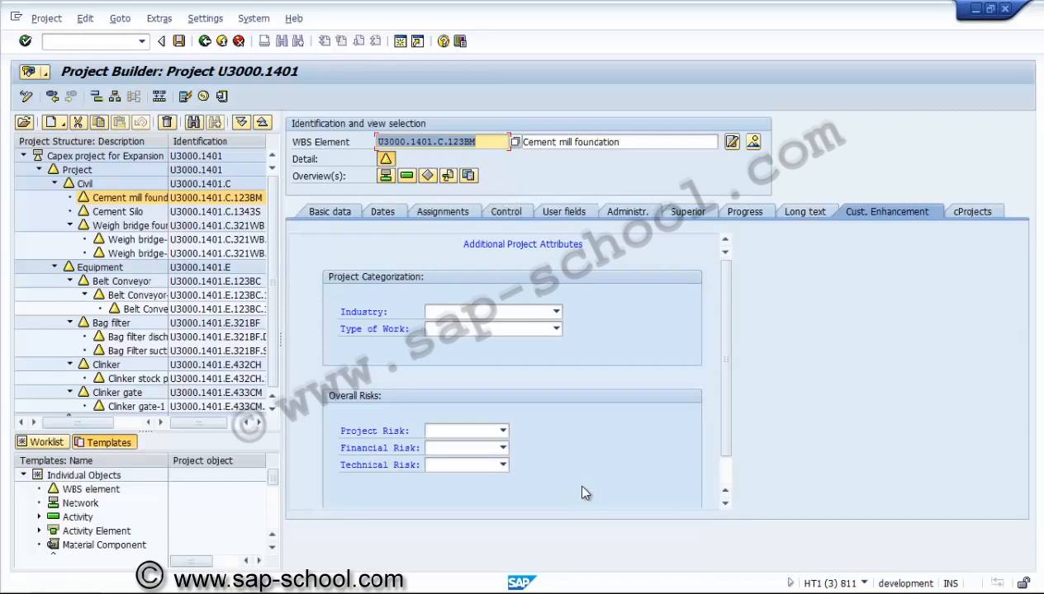
Show project U3000.1401 in display mode, and open project U3000.1403 in its place
{"action": "key", "text": "Return"}
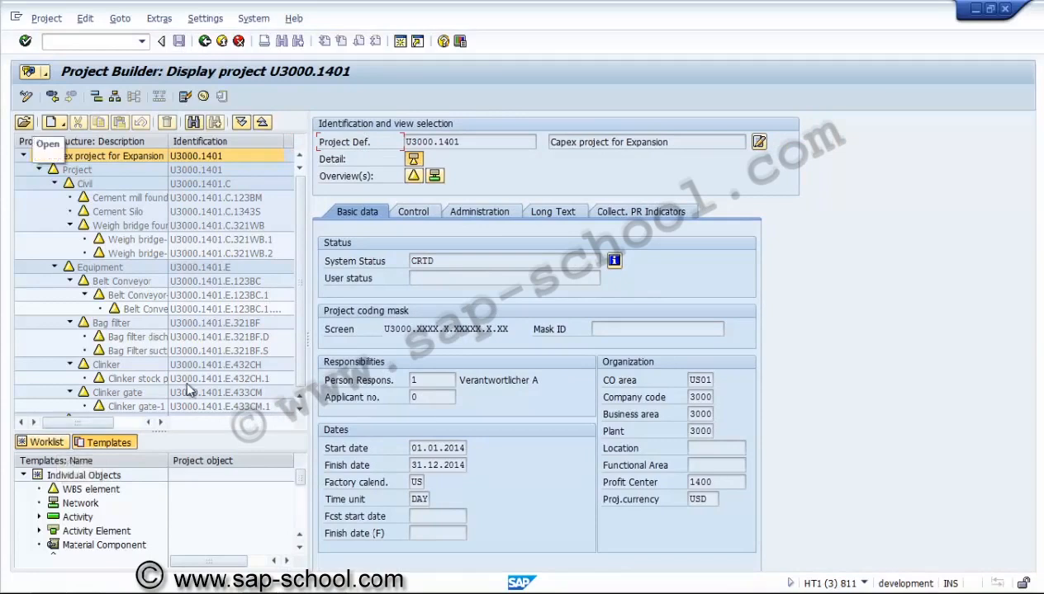
{"action": "left_click", "coordinate": [23, 123]}
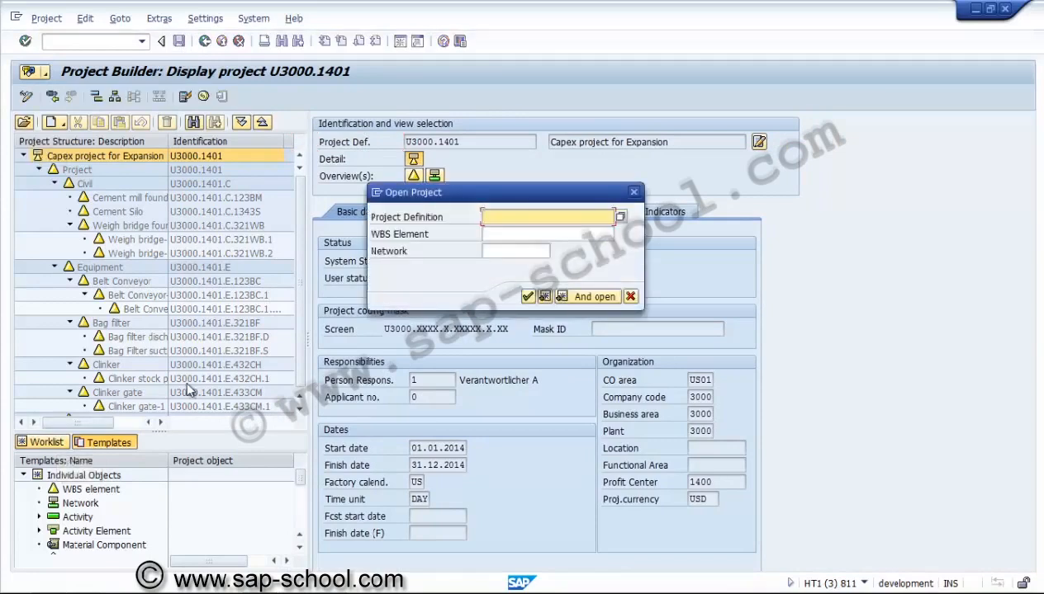
{"action": "type", "text": "U3000.1402"}
{"action": "key", "text": "BackSpace"}
{"action": "type", "text": "3"}
{"action": "key", "text": "Return"}
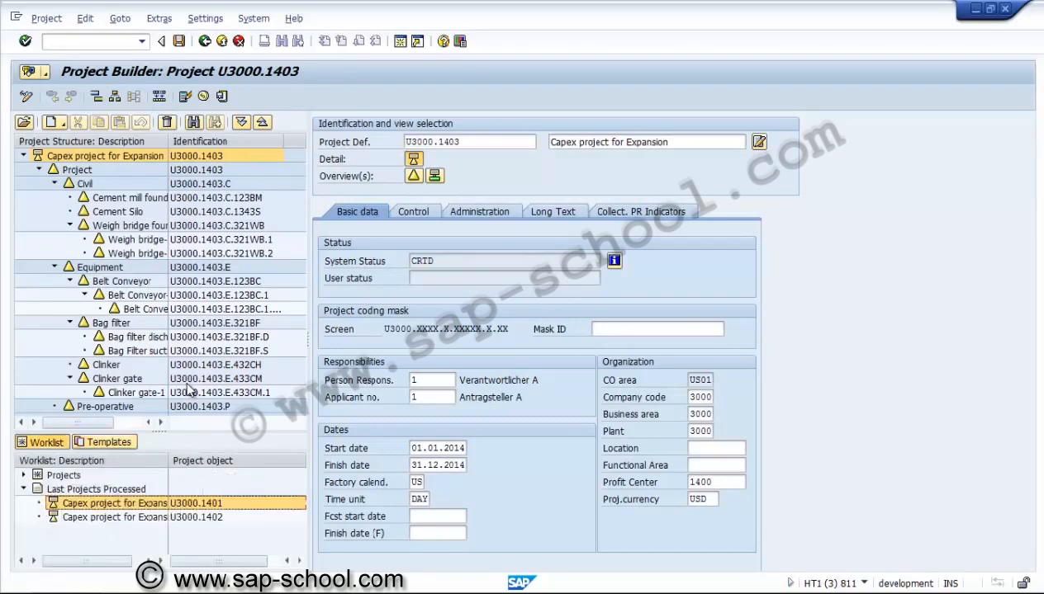
{"action": "key", "text": "Down"}
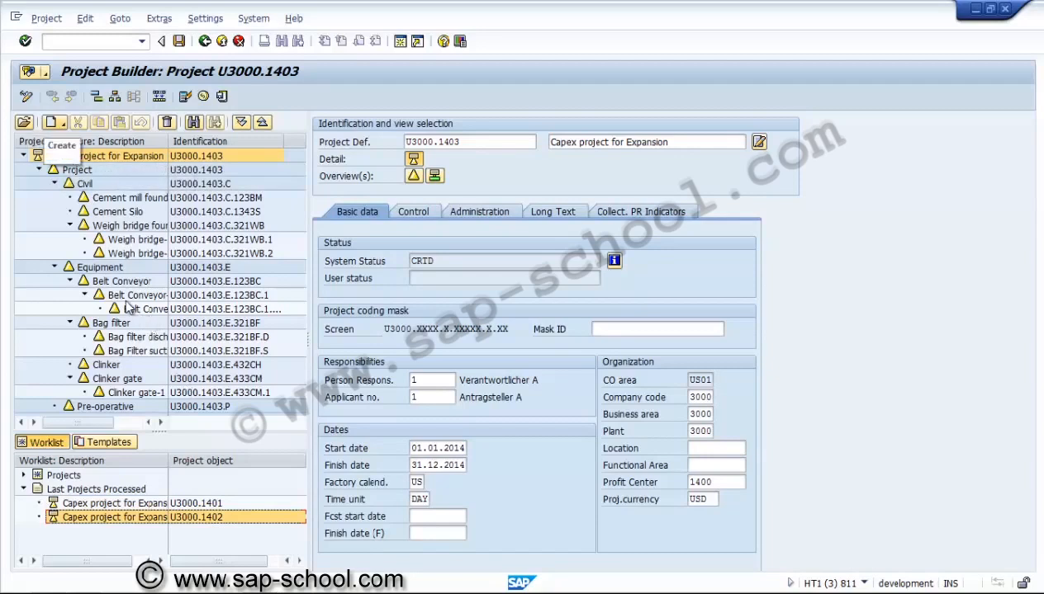
{"action": "left_click", "coordinate": [55, 122]}
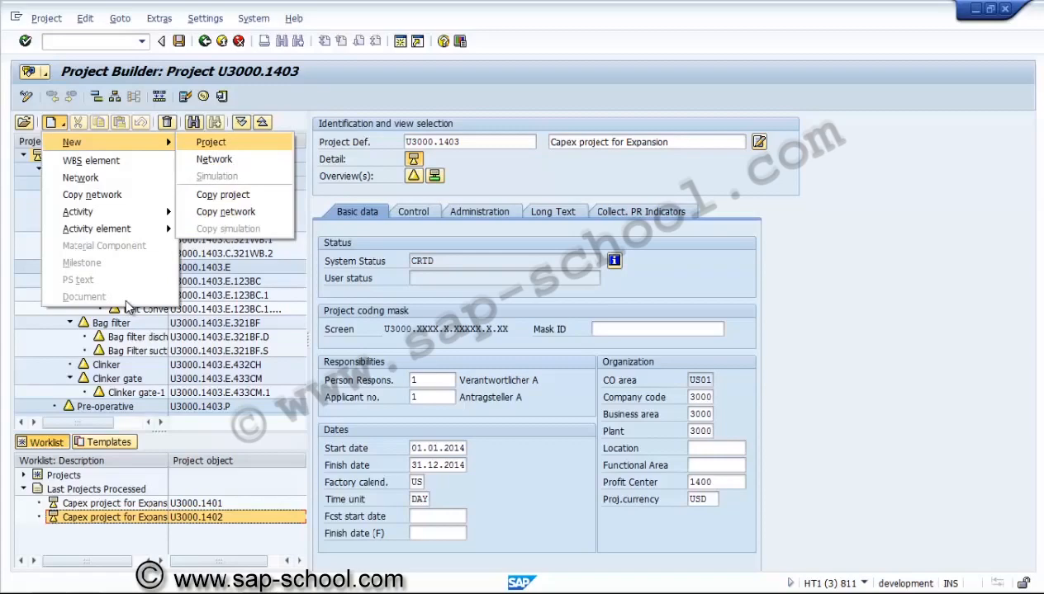
{"action": "key", "text": "Return"}
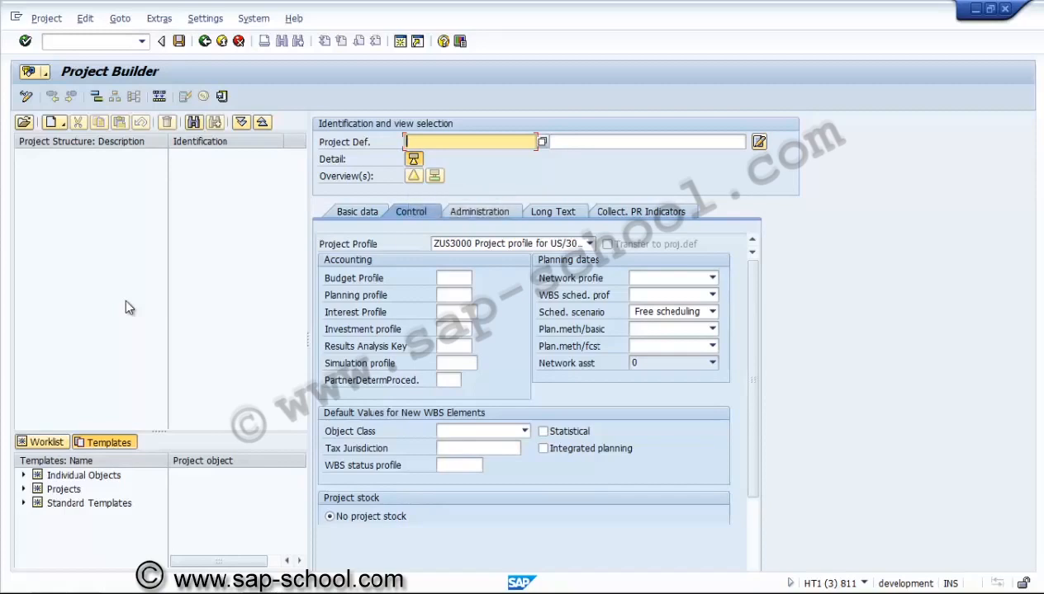
{"action": "key", "text": "F12"}
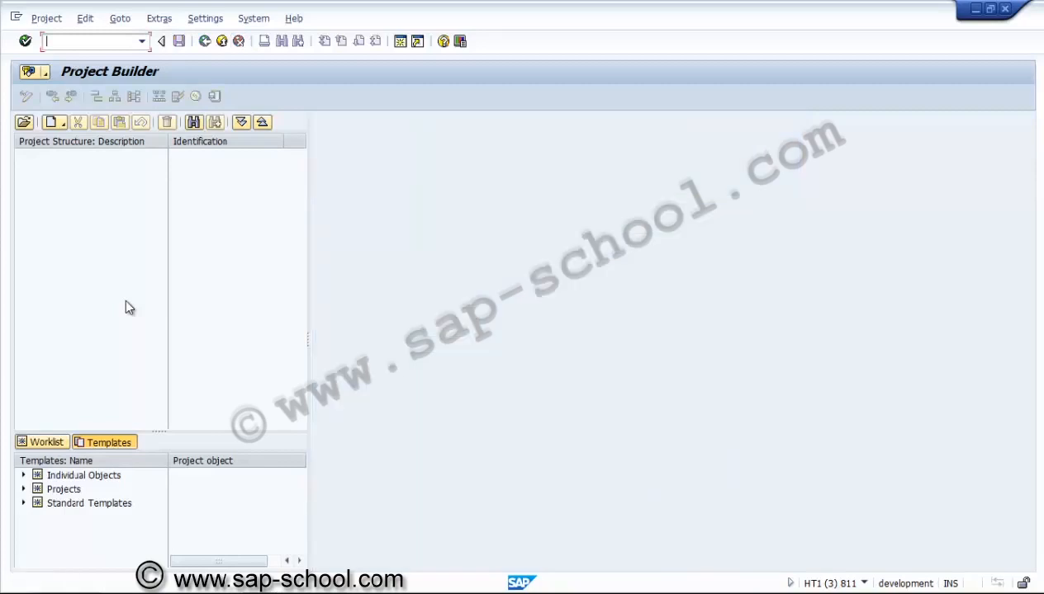
Start a new project as a copy of an existing one, using the next open number, U3000.1404, as its project definition
{"action": "key", "text": "F5"}
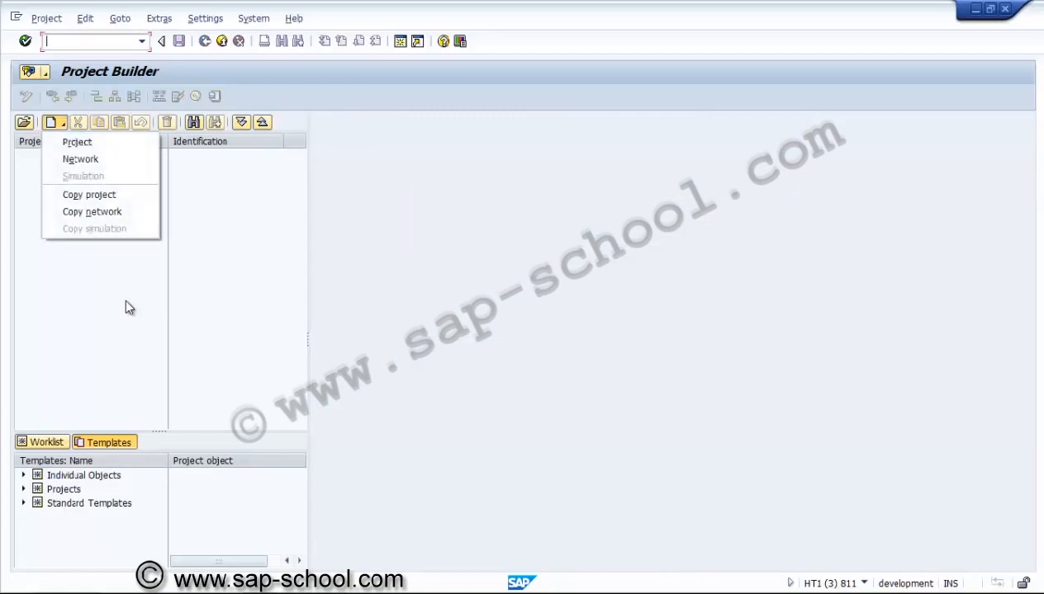
{"action": "key", "text": "Down"}
{"action": "key", "text": "Down"}
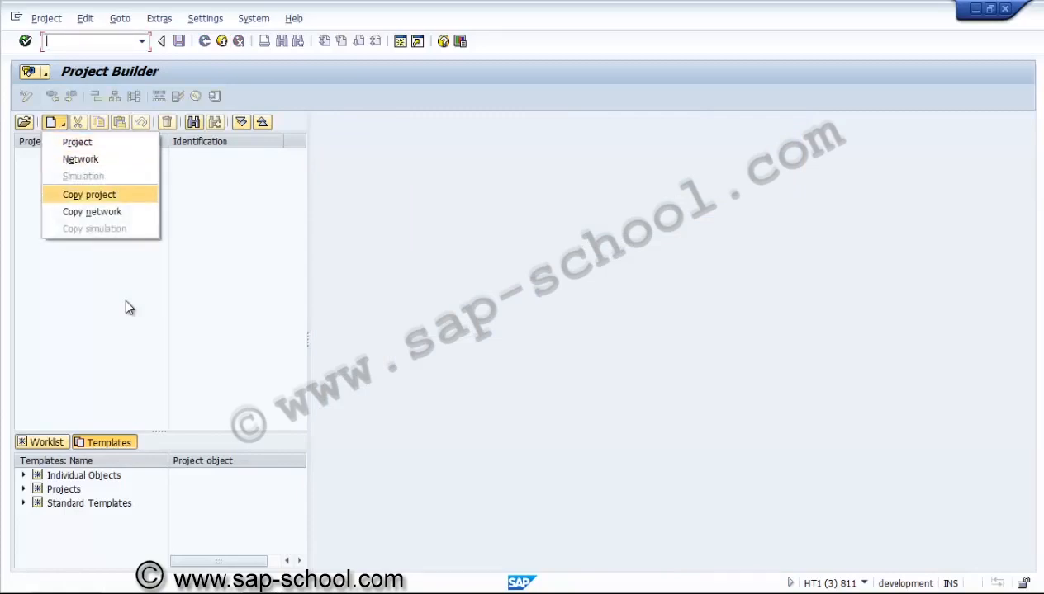
{"action": "key", "text": "Return"}
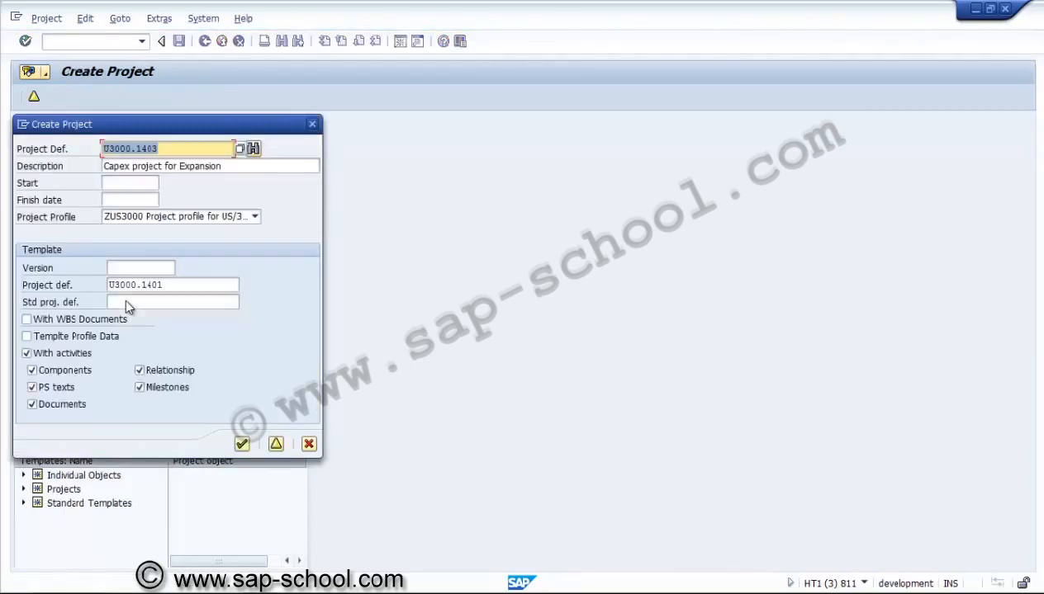
{"action": "left_click", "coordinate": [164, 285]}
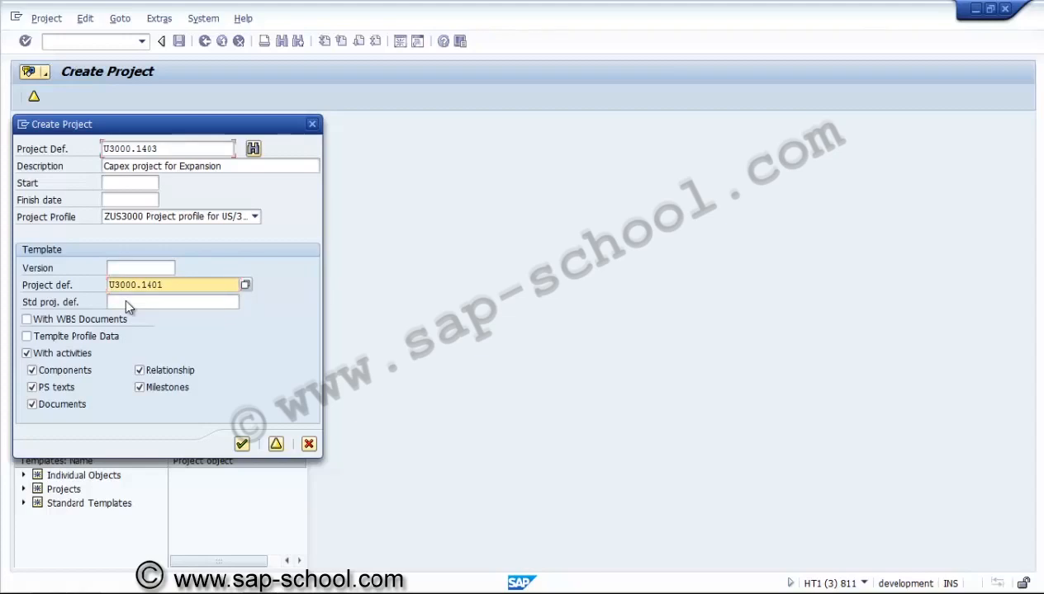
{"action": "left_click", "coordinate": [158, 148]}
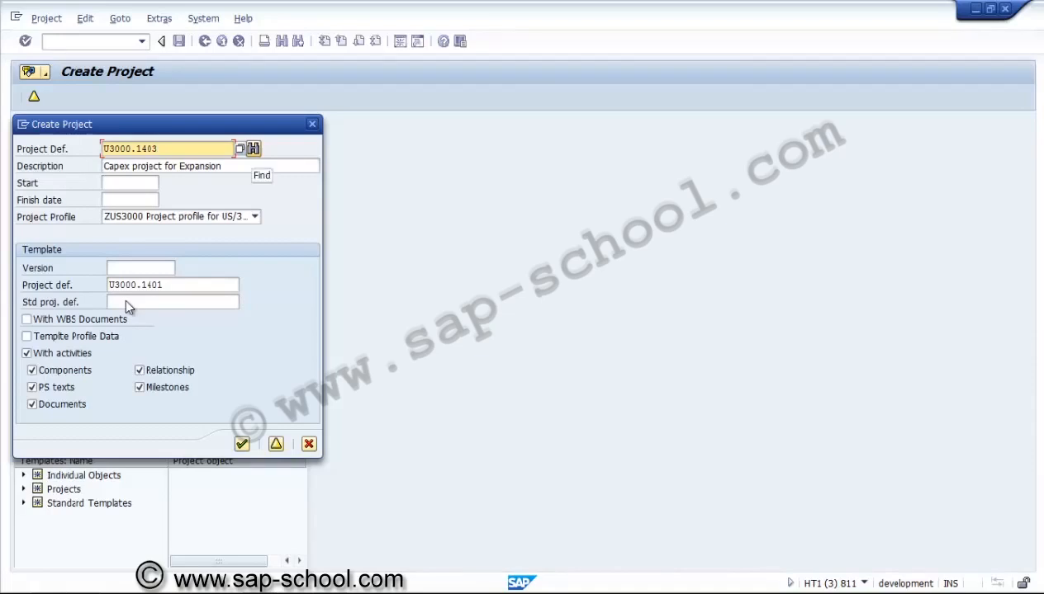
{"action": "key", "text": "Return"}
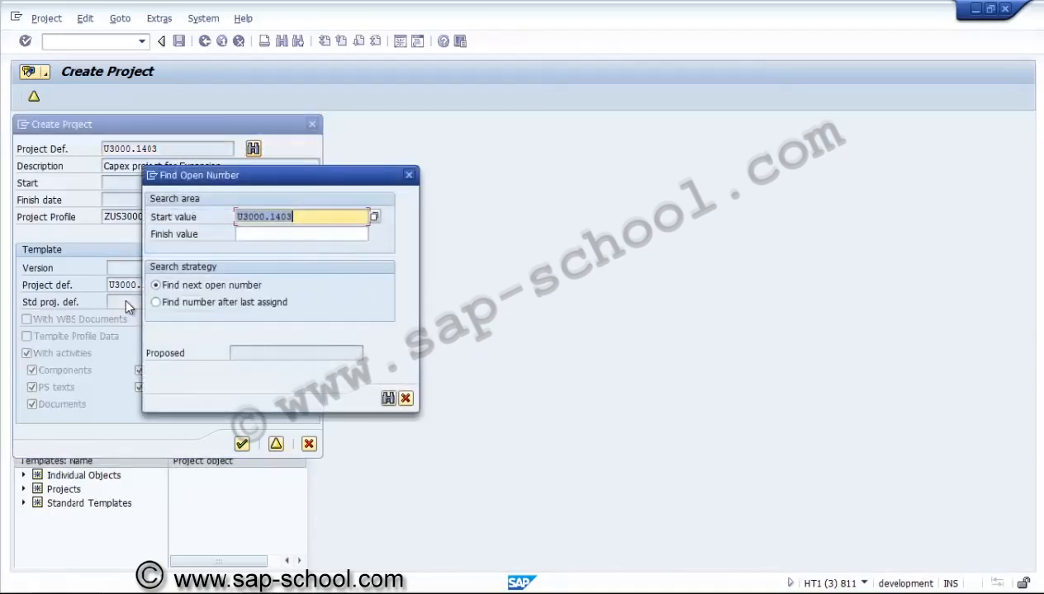
{"action": "key", "text": "End"}
{"action": "key", "text": "Return"}
{"action": "key", "text": "Tab"}
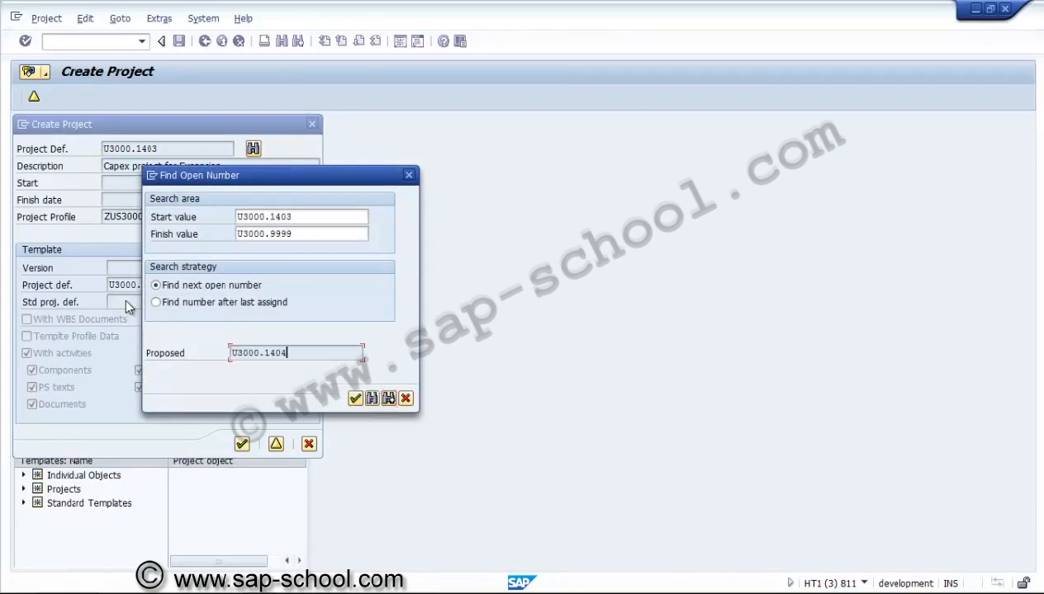
{"action": "key", "text": "Return"}
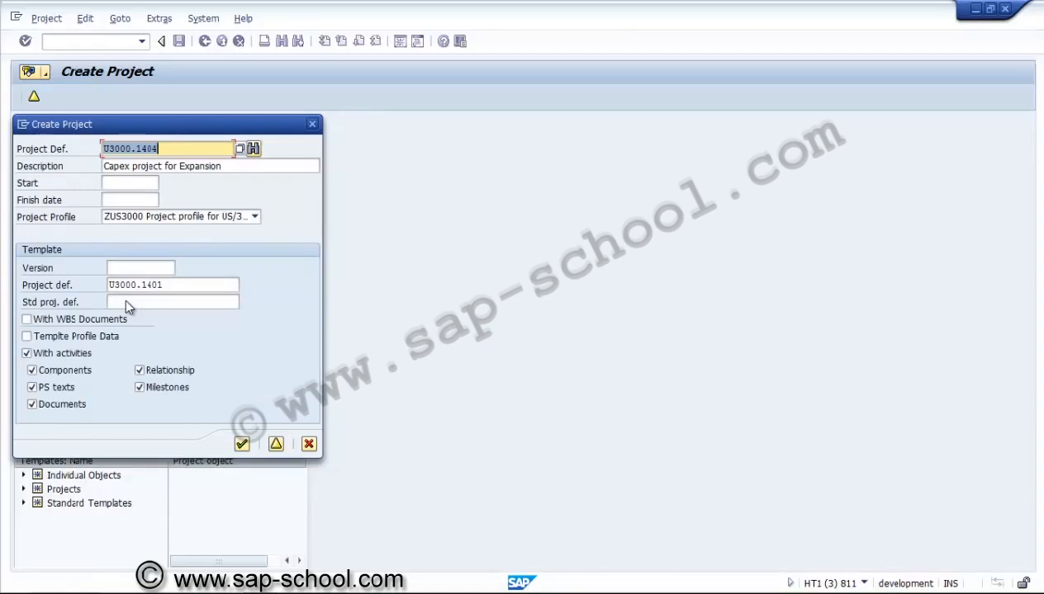
Set the new project's start date to 01.01.2014 and its finish date to 31.12.2014
{"action": "key", "text": "Tab"}
{"action": "key", "text": "Tab"}
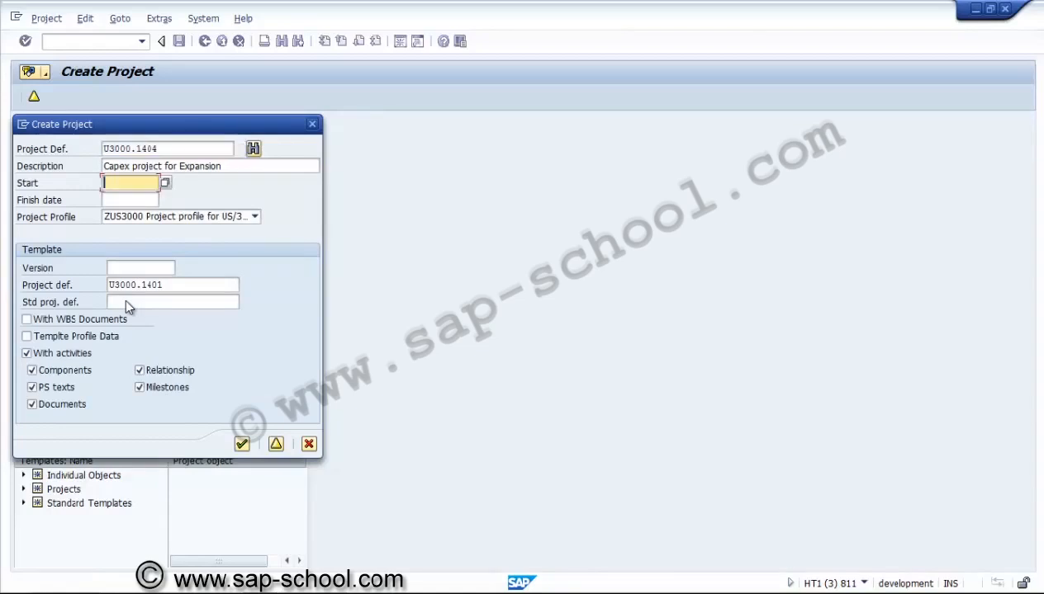
{"action": "type", "text": "01012014"}
{"action": "key", "text": "Tab"}
{"action": "type", "text": "311220"}
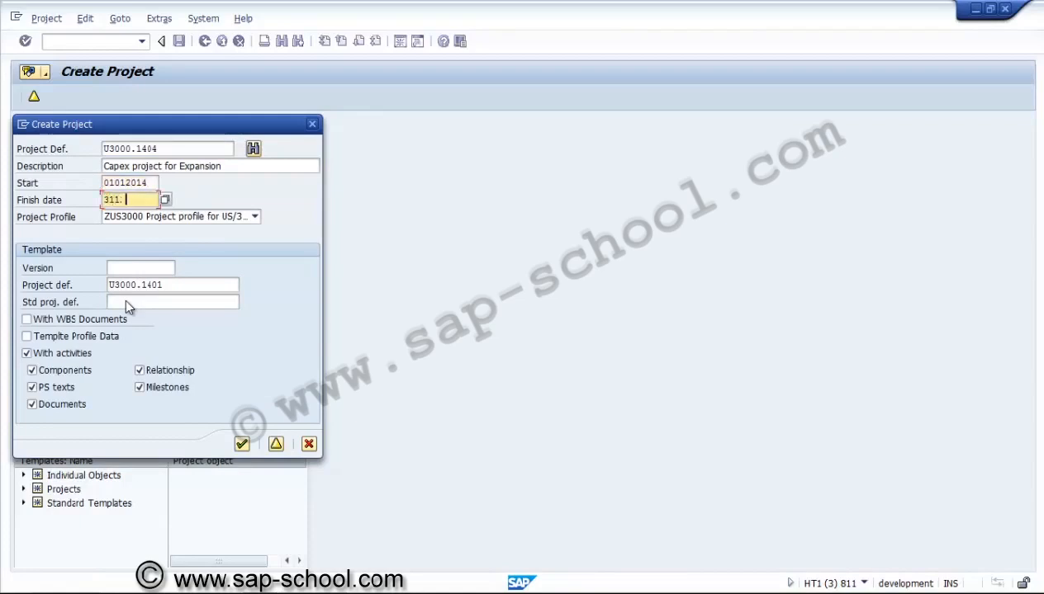
{"action": "type", "text": "14"}
Use project U3000.1402 as the template and create the copy, accepting the non-working-day start date
{"action": "key", "text": "Tab"}
{"action": "key", "text": "Tab"}
{"action": "key", "text": "Tab"}
{"action": "key", "text": "BackSpace"}
{"action": "type", "text": "2"}
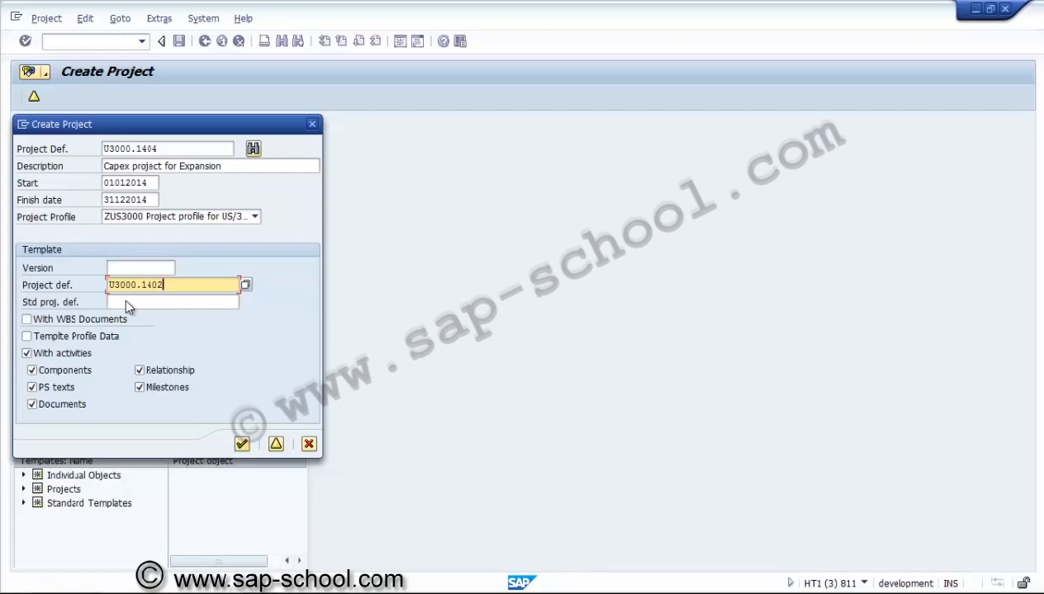
{"action": "key", "text": "Return"}
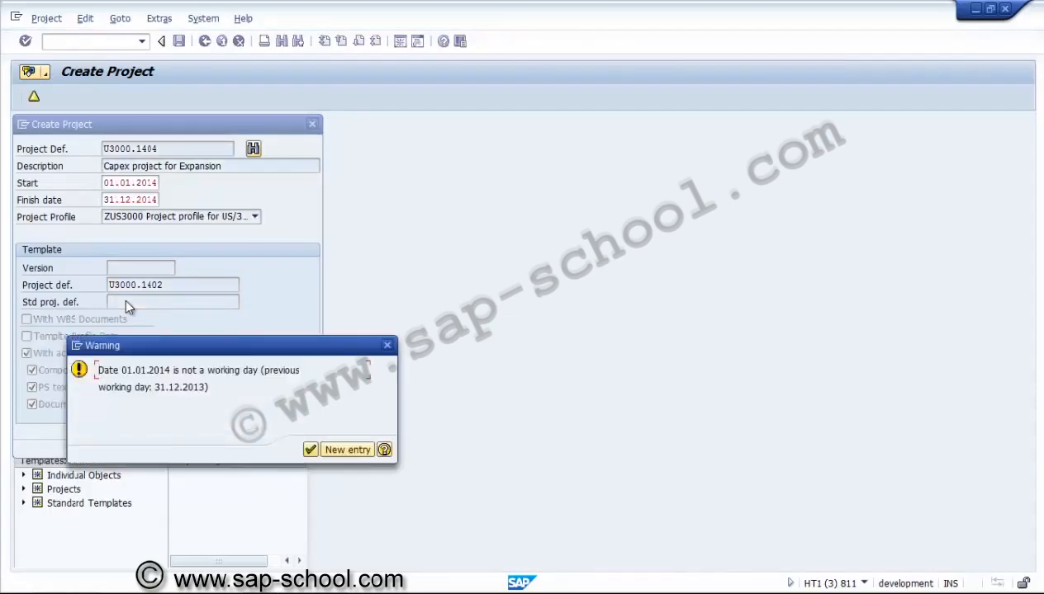
{"action": "key", "text": "Return"}
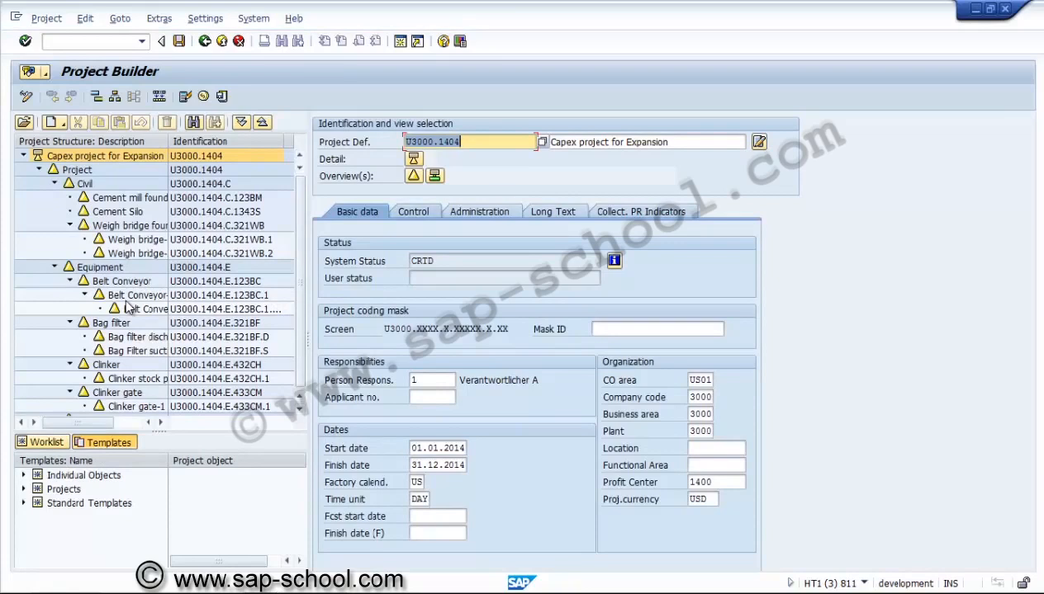
Review the control, administration and long text data of project U3000.1404 and show its WBS element overview
{"action": "key", "text": "ctrl+Page_Down"}
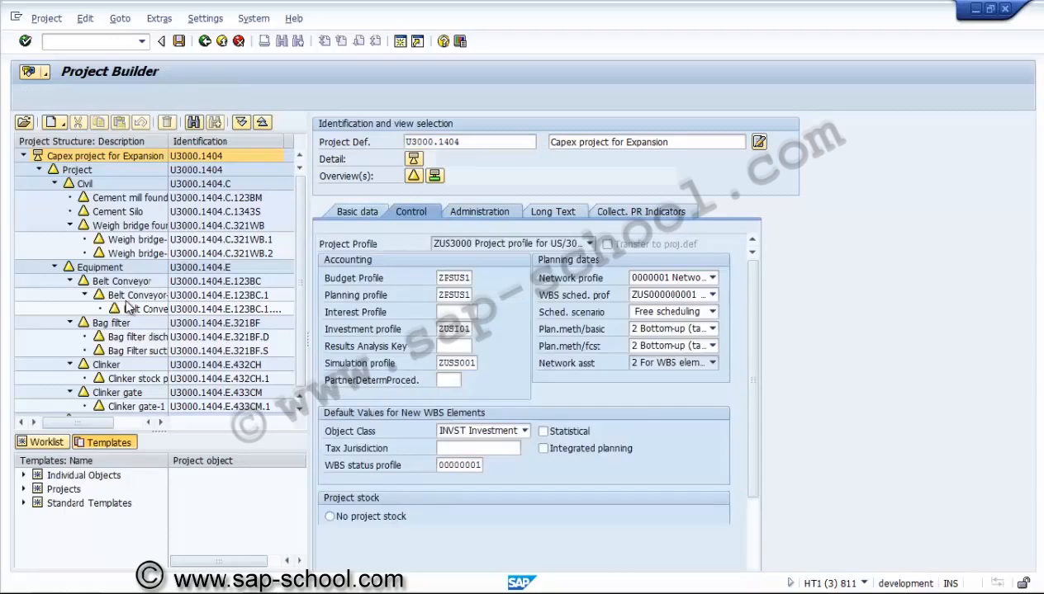
{"action": "key", "text": "ctrl+Page_Down"}
{"action": "key", "text": "ctrl+Page_Down"}
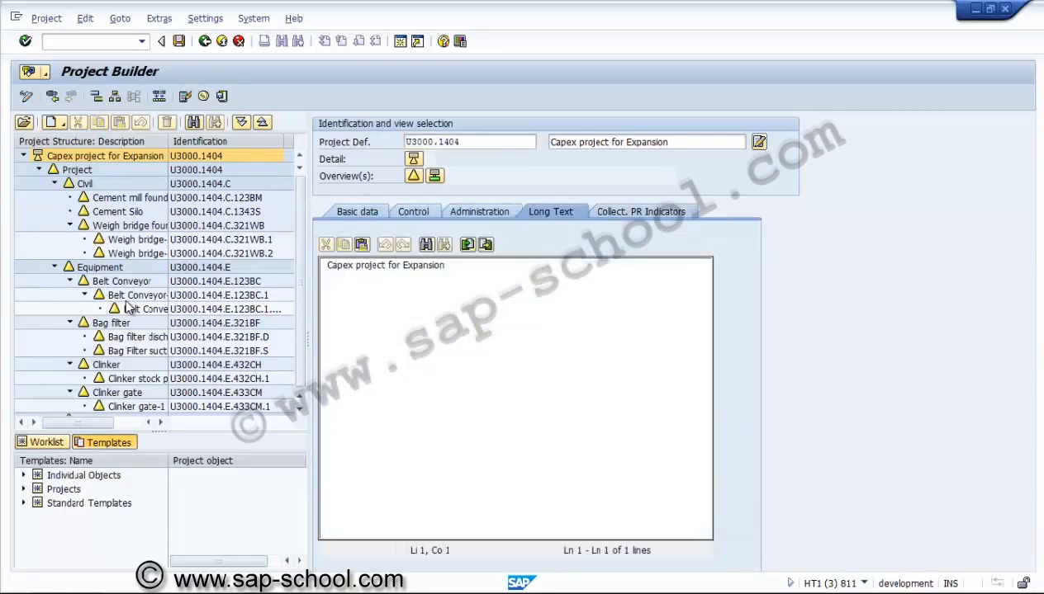
{"action": "key", "text": "ctrl+Page_Down"}
{"action": "key", "text": "ctrl+Page_Down"}
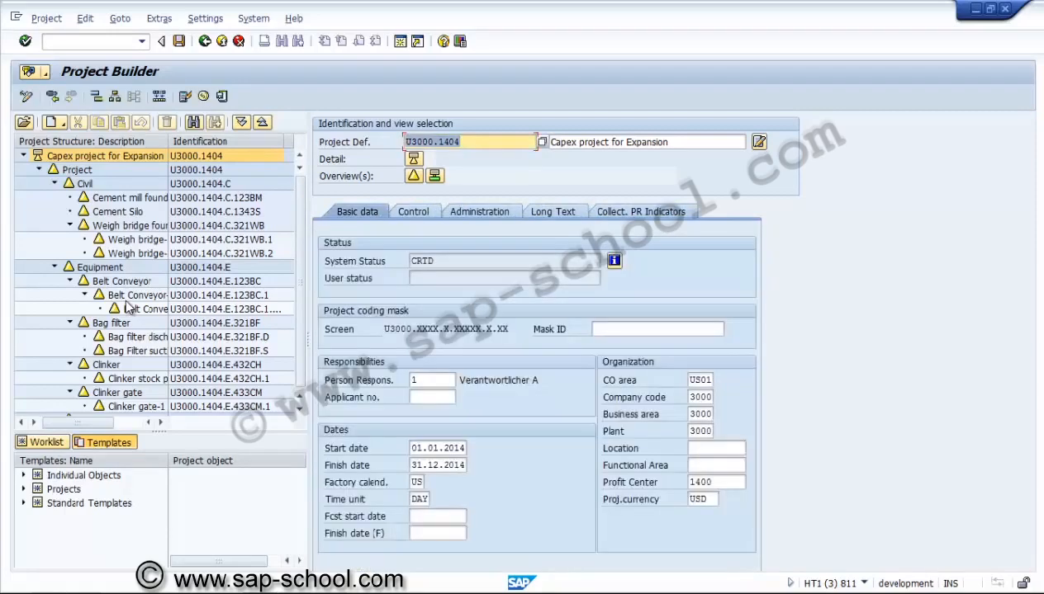
{"action": "key", "text": "Tab"}
{"action": "key", "text": "Tab"}
{"action": "key", "text": "Return"}
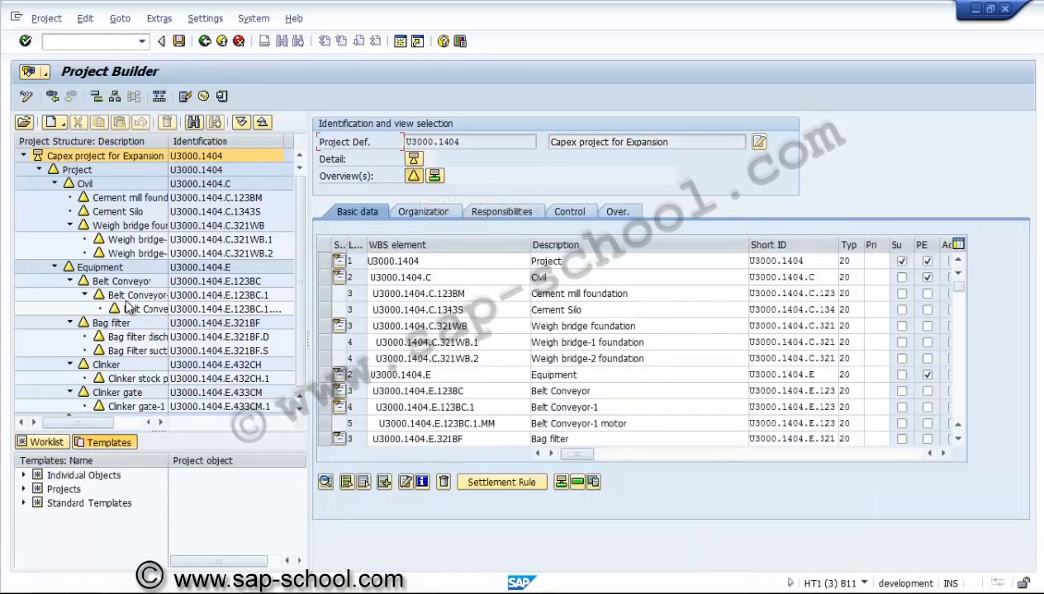
Save project U3000.1404 and reopen it from the list of last processed projects
{"action": "key", "text": "ctrl+s"}
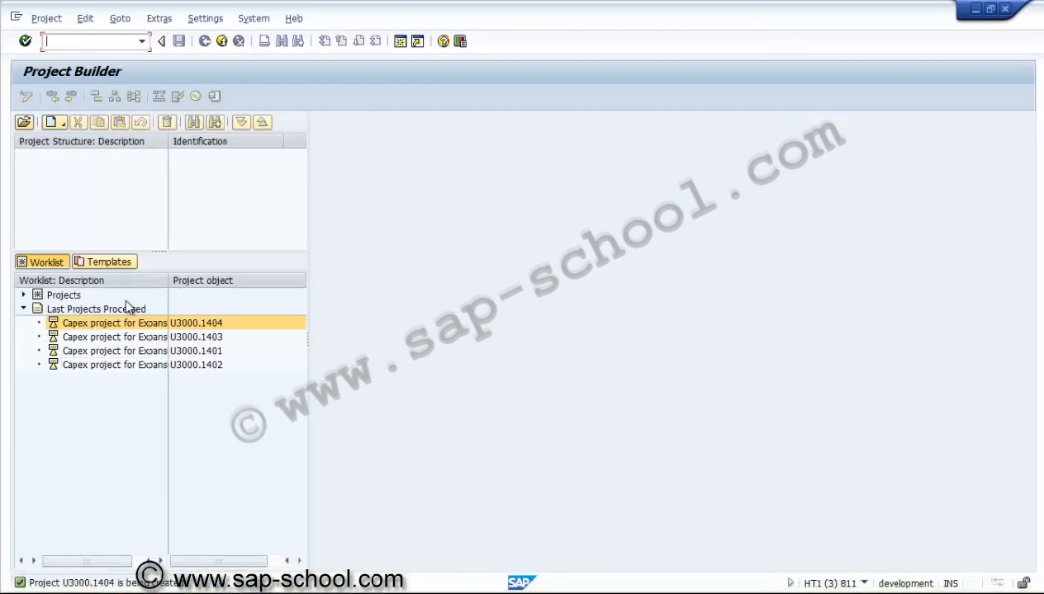
{"action": "double_click", "coordinate": [128, 320]}
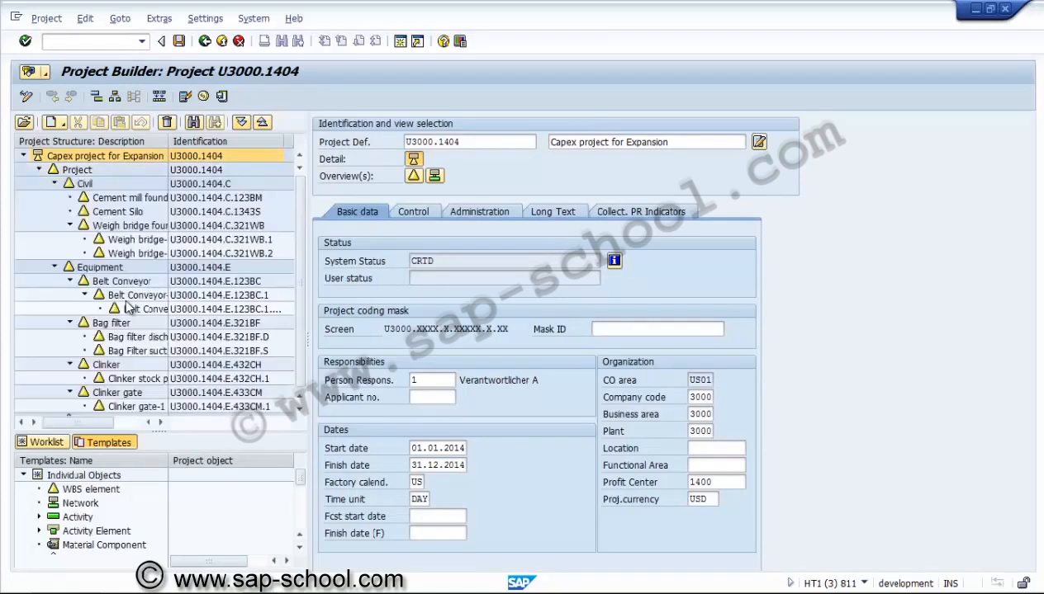
Set the editing mode to Display in the Project Builder's user-specific options
{"action": "key", "text": "alt+s"}
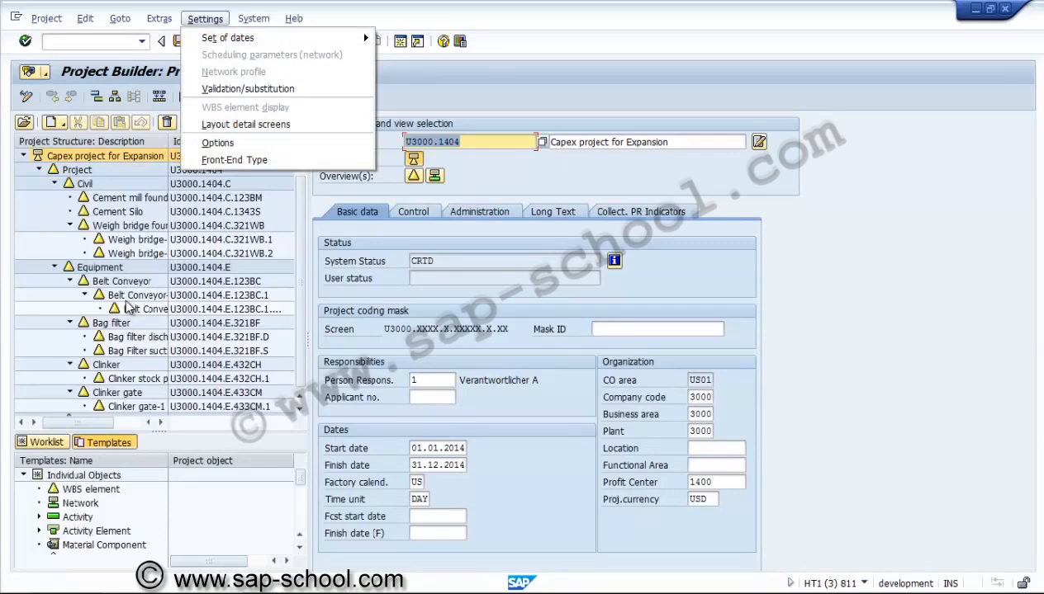
{"action": "key", "text": "Down"}
{"action": "key", "text": "Down"}
{"action": "key", "text": "Down"}
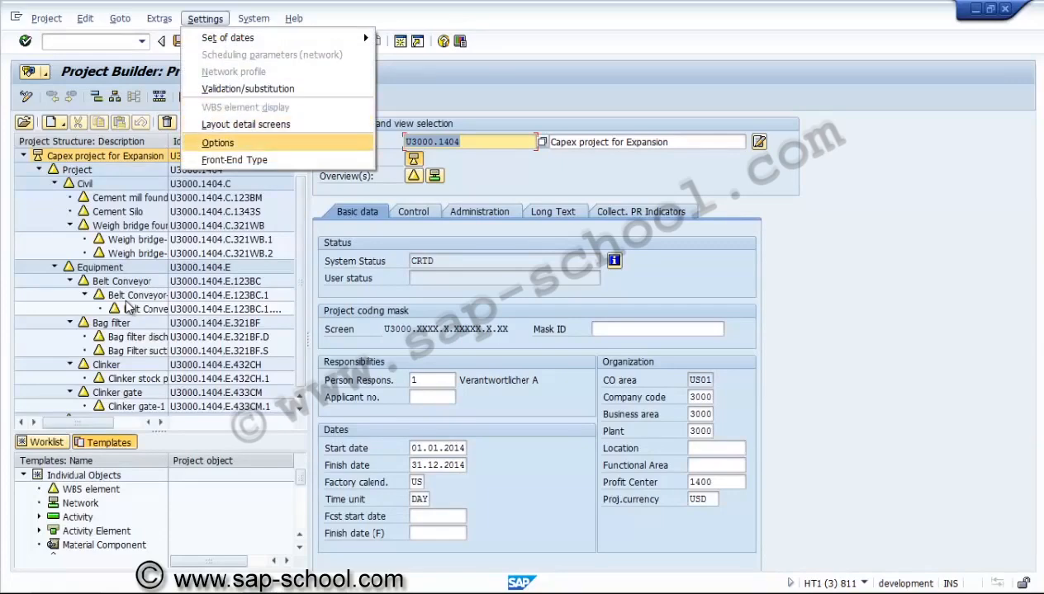
{"action": "key", "text": "Return"}
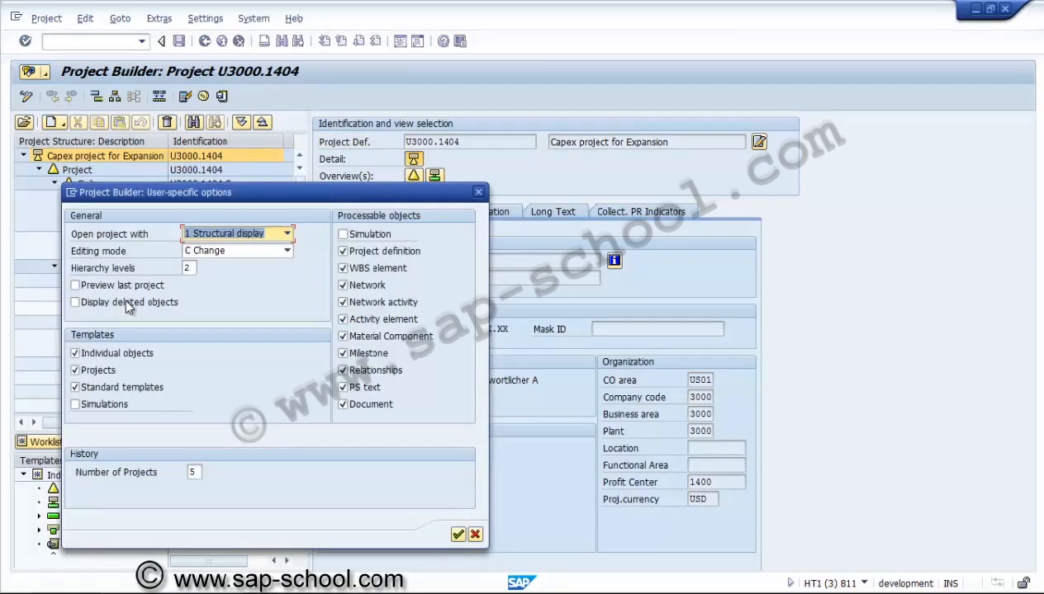
{"action": "key", "text": "Tab"}
{"action": "key", "text": "F4"}
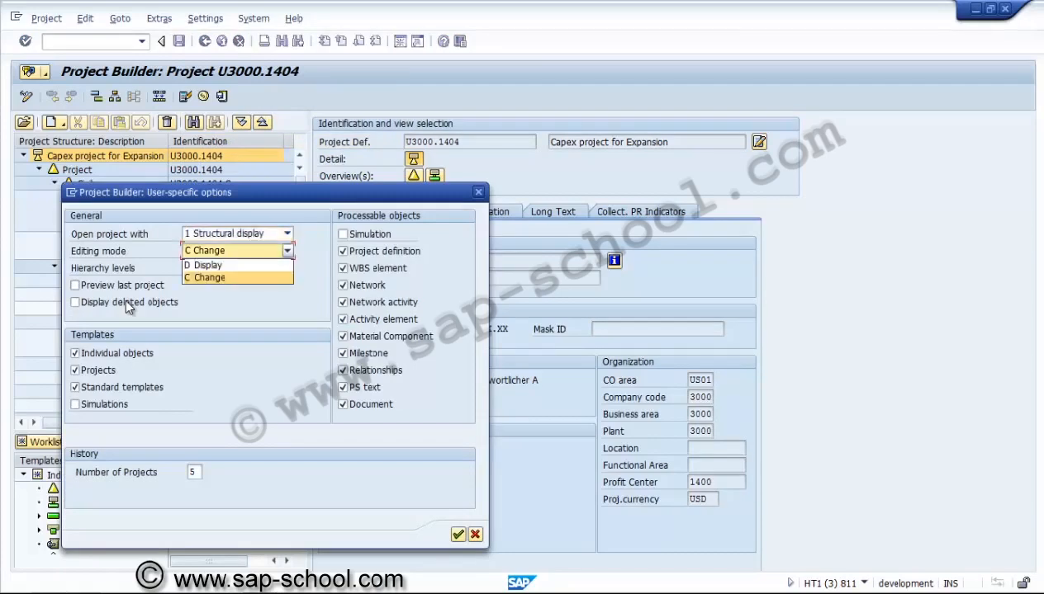
{"action": "key", "text": "Up"}
{"action": "key", "text": "Return"}
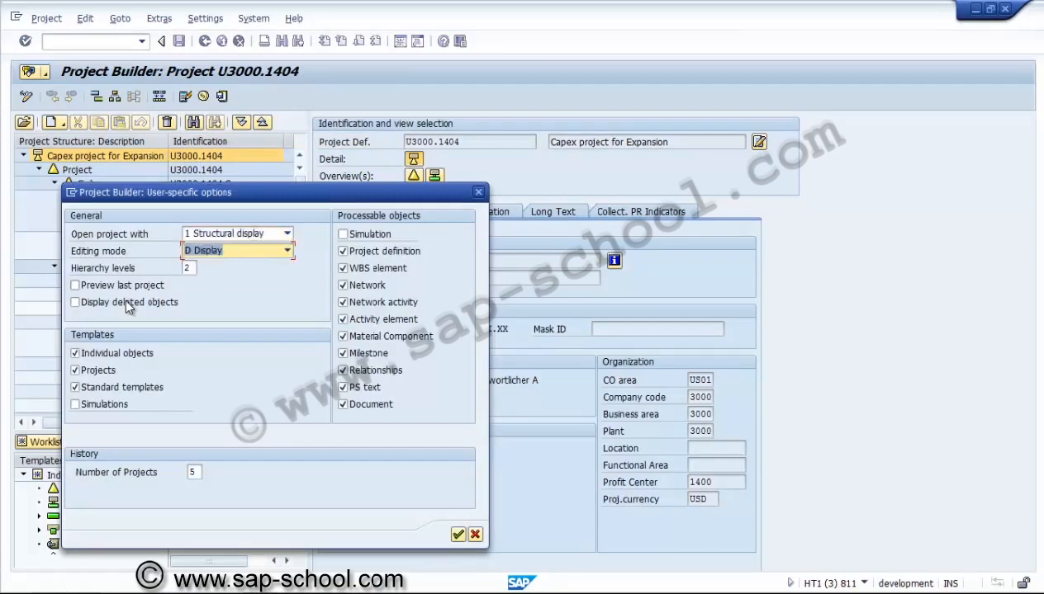
Set the hierarchy levels to 4 and accept the user-specific options
{"action": "key", "text": "Tab"}
{"action": "key", "text": "BackSpace"}
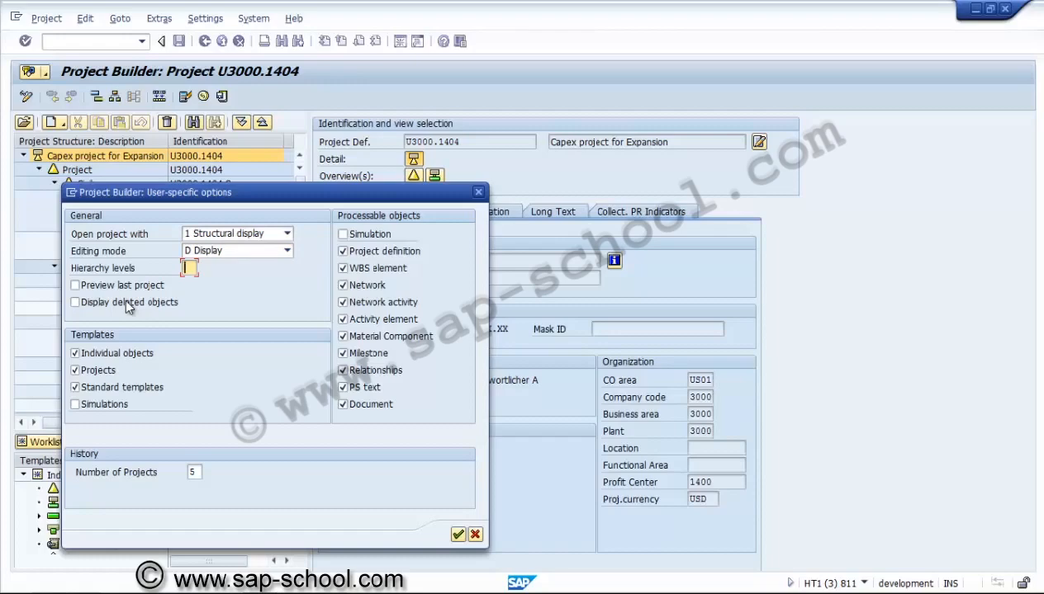
{"action": "type", "text": "4"}
{"action": "key", "text": "Return"}
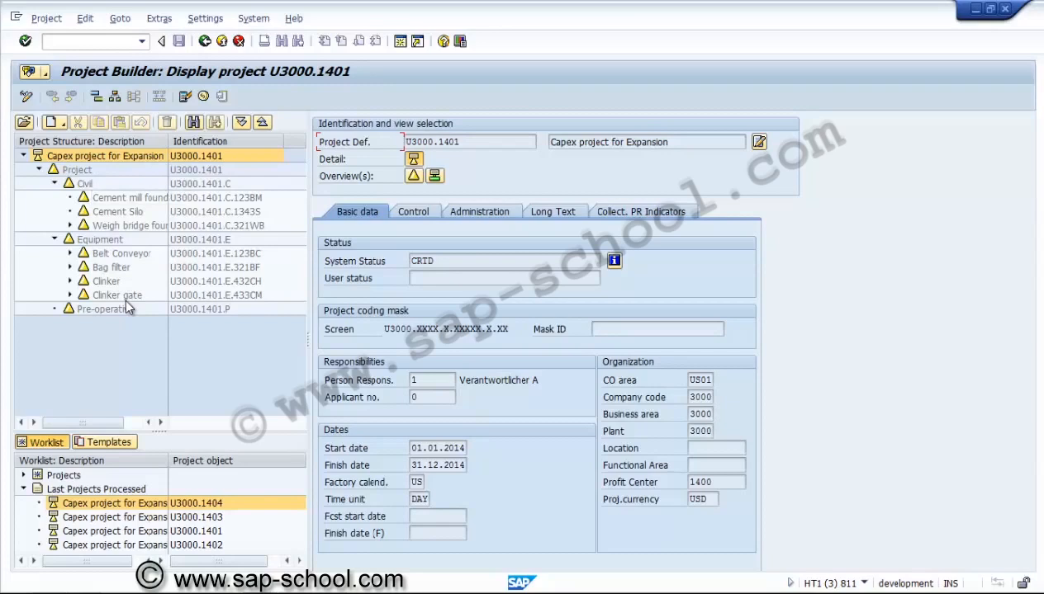
Expand the whole structure of project U3000.1401 and find the project object U3000.1401.e.433cm.1
{"action": "left_click", "coordinate": [241, 123]}
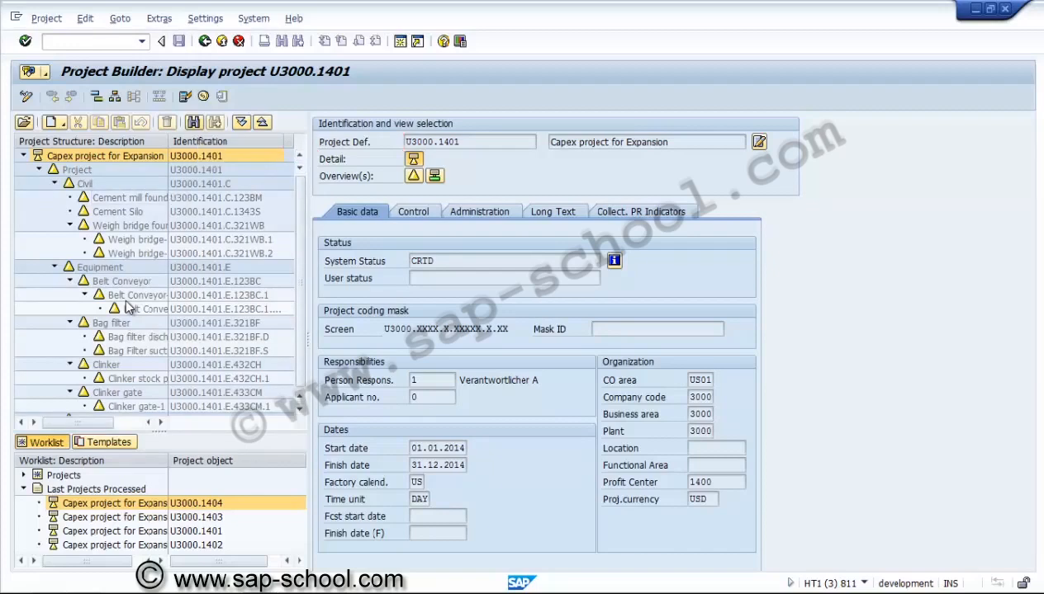
{"action": "key", "text": "ctrl+f"}
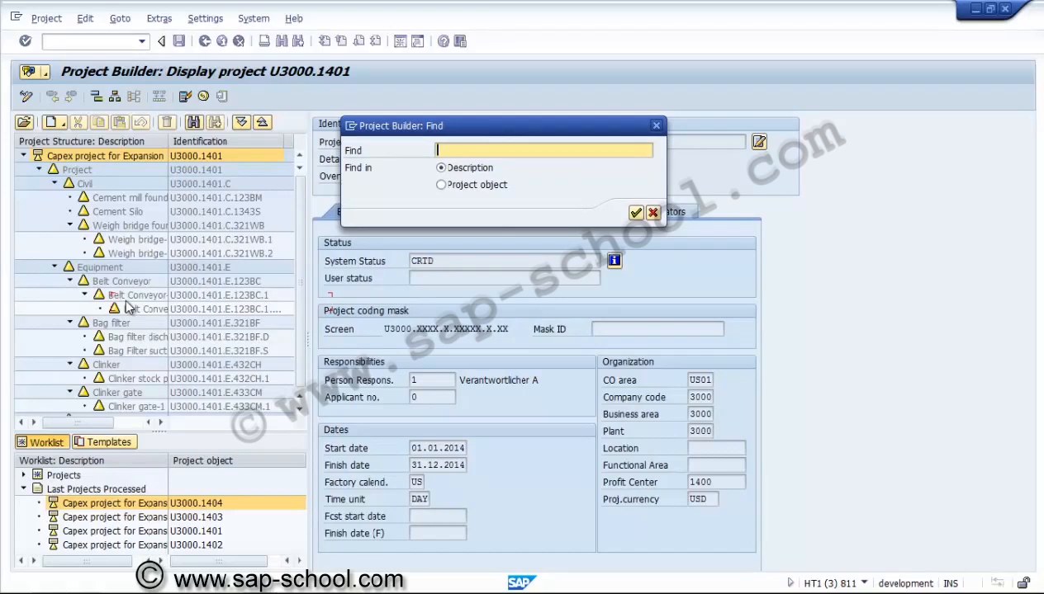
{"action": "key", "text": "Tab"}
{"action": "key", "text": "Down"}
{"action": "key", "text": "shift+Tab"}
{"action": "type", "text": "U3000.140"}
{"action": "type", "text": "1.e.433cm.1"}
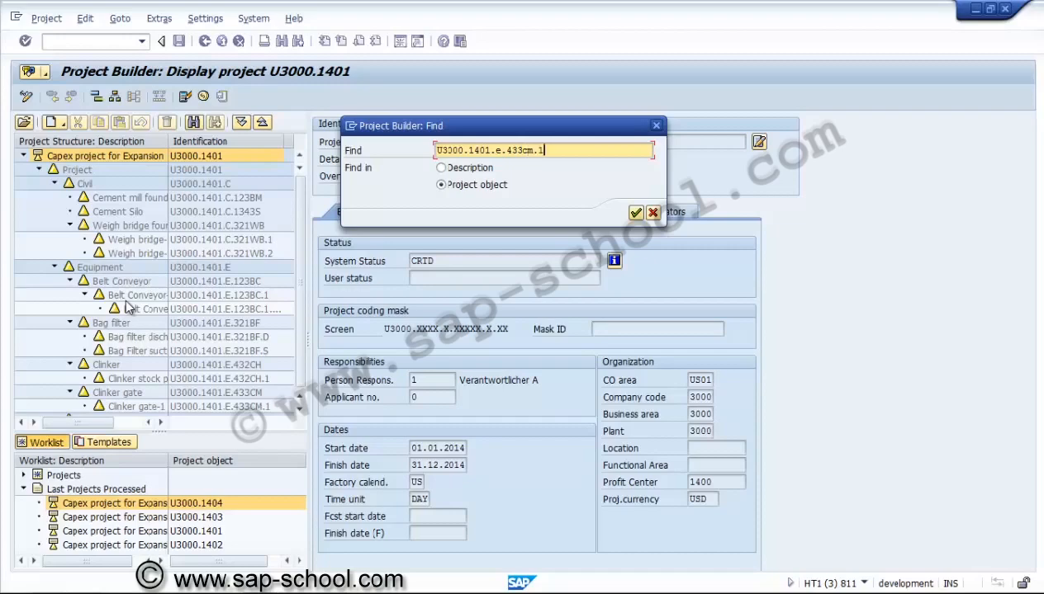
{"action": "key", "text": "Return"}
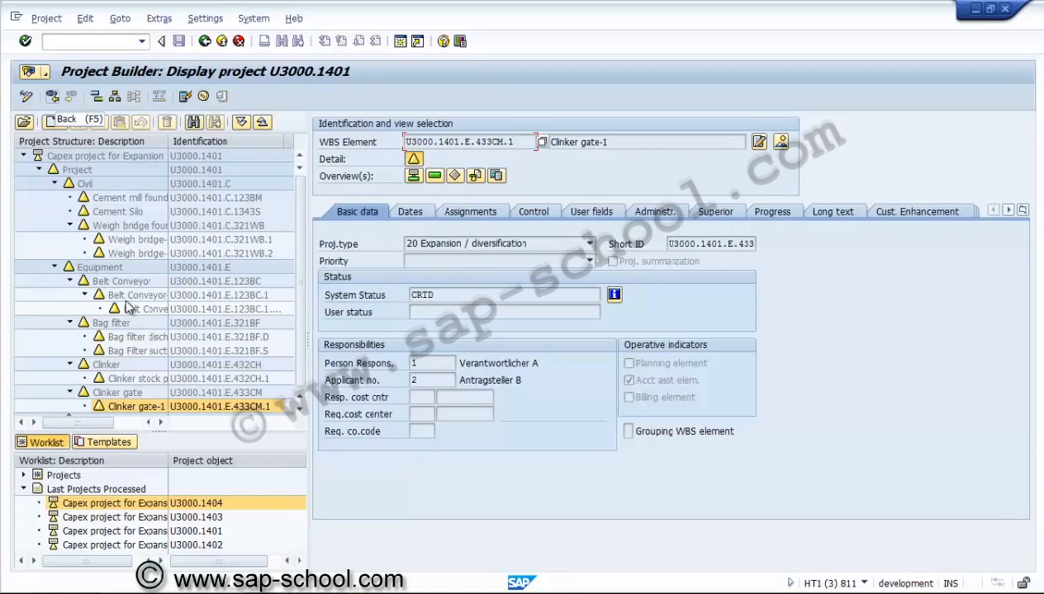
Review project U3000.1401 in the planning board and in the hierarchy graphic with the WBS elements displayed small
{"action": "key", "text": "F5"}
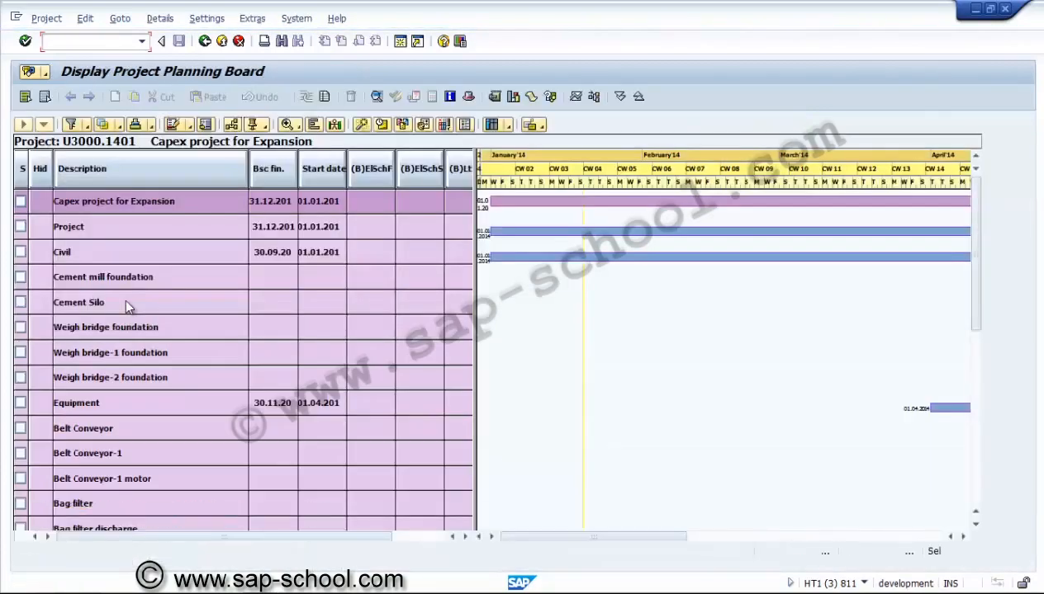
{"action": "key", "text": "F3"}
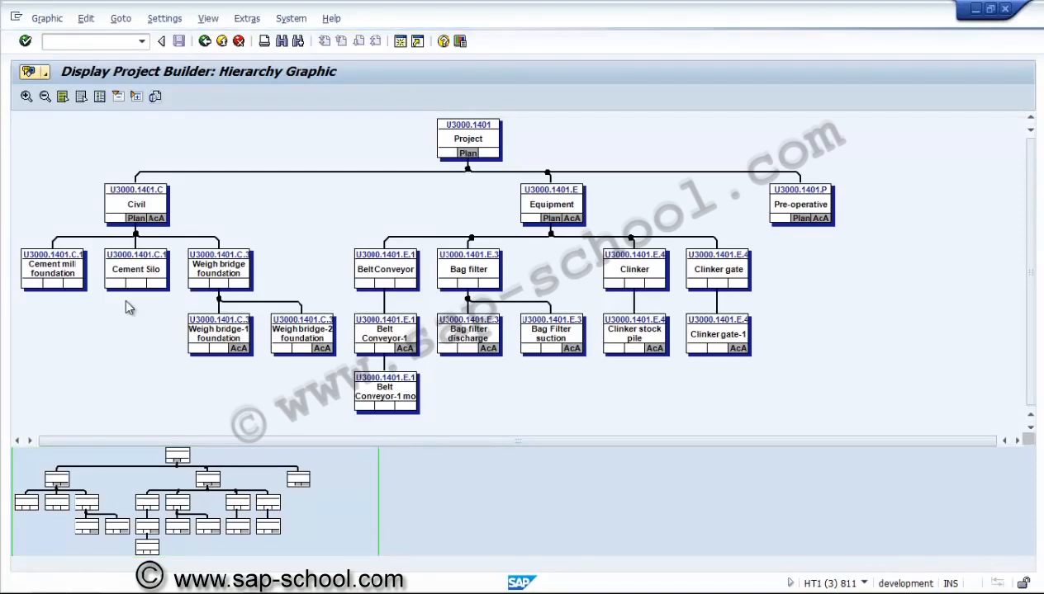
{"action": "key", "text": "shift+F6"}
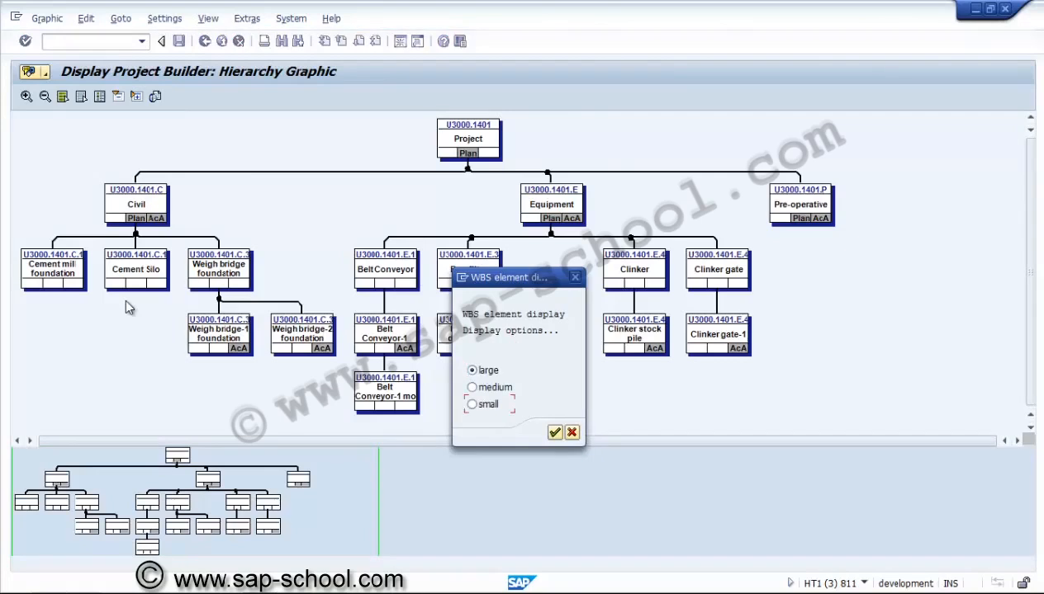
{"action": "key", "text": "Return"}
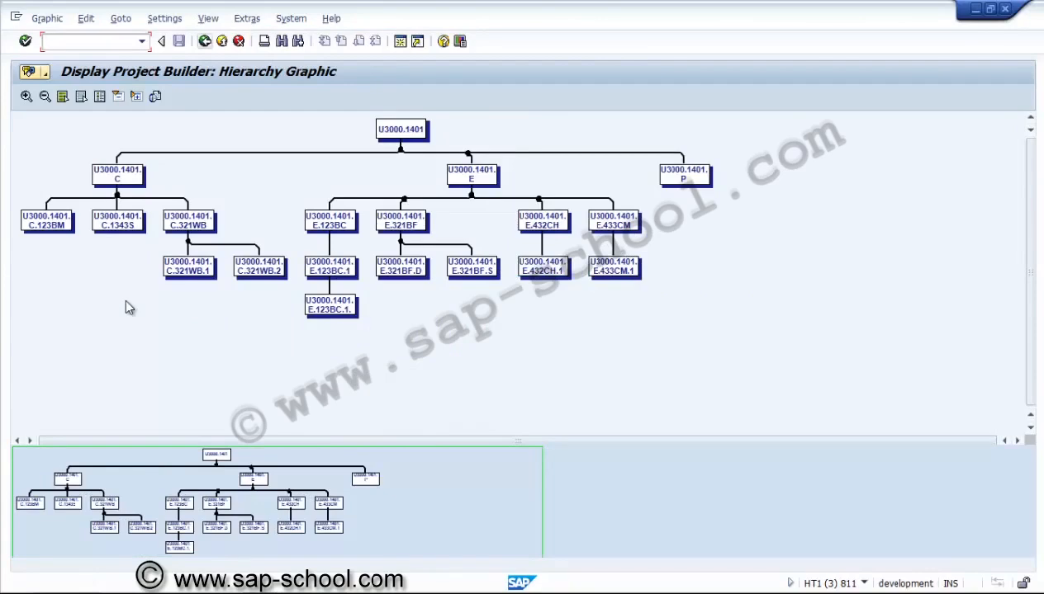
{"action": "key", "text": "F3"}
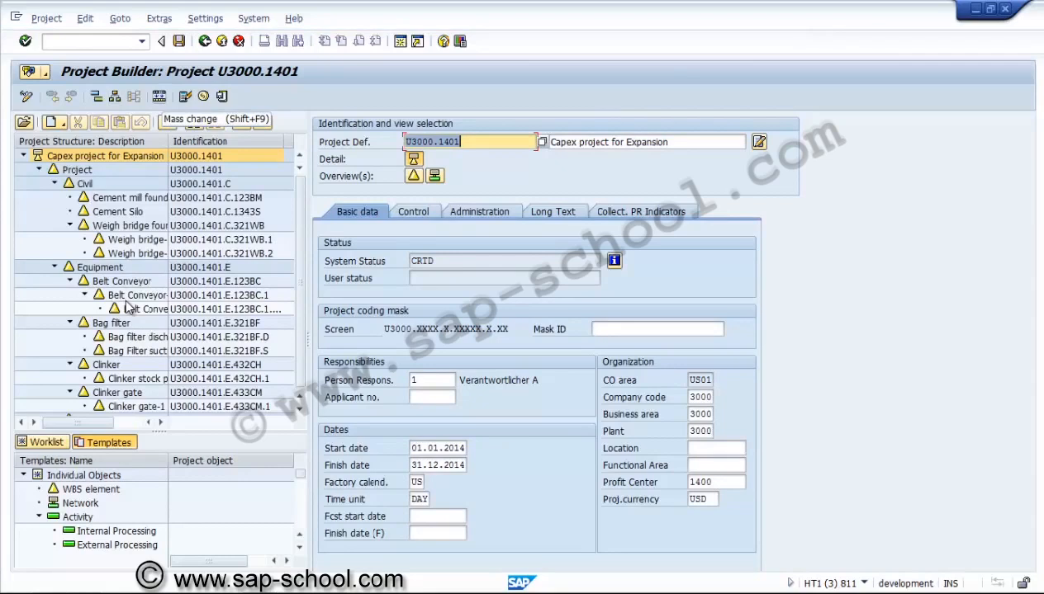
Start a mass change for the WBS elements of project U3000.1401 and look through the pool of selectable fields
{"action": "left_click", "coordinate": [159, 97]}
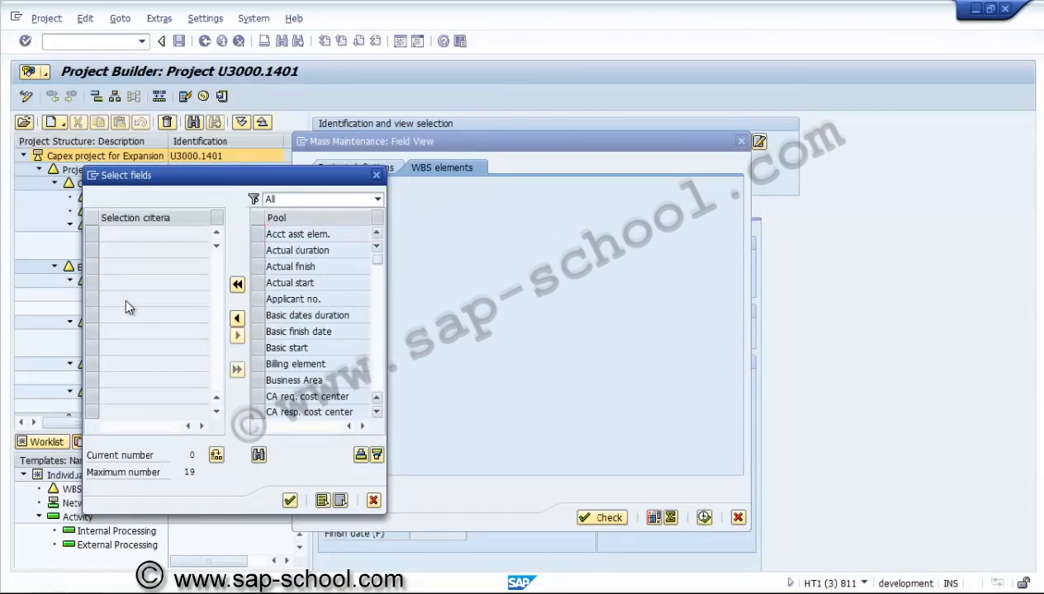
{"action": "key", "text": "Page_Down"}
{"action": "key", "text": "Page_Down"}
{"action": "key", "text": "Page_Down"}
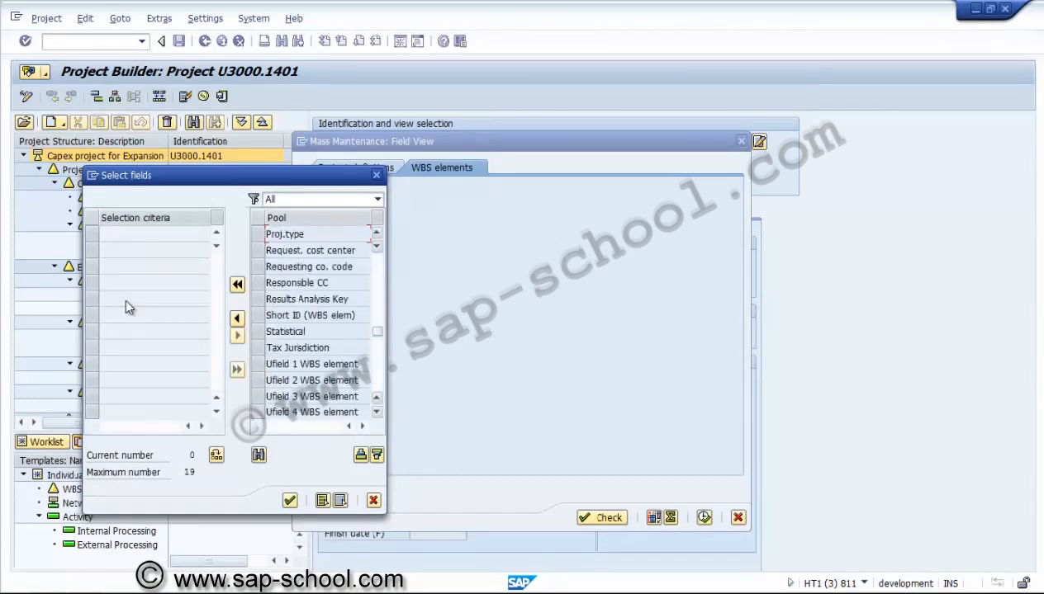
{"action": "key", "text": "Page_Down"}
{"action": "key", "text": "Page_Down"}
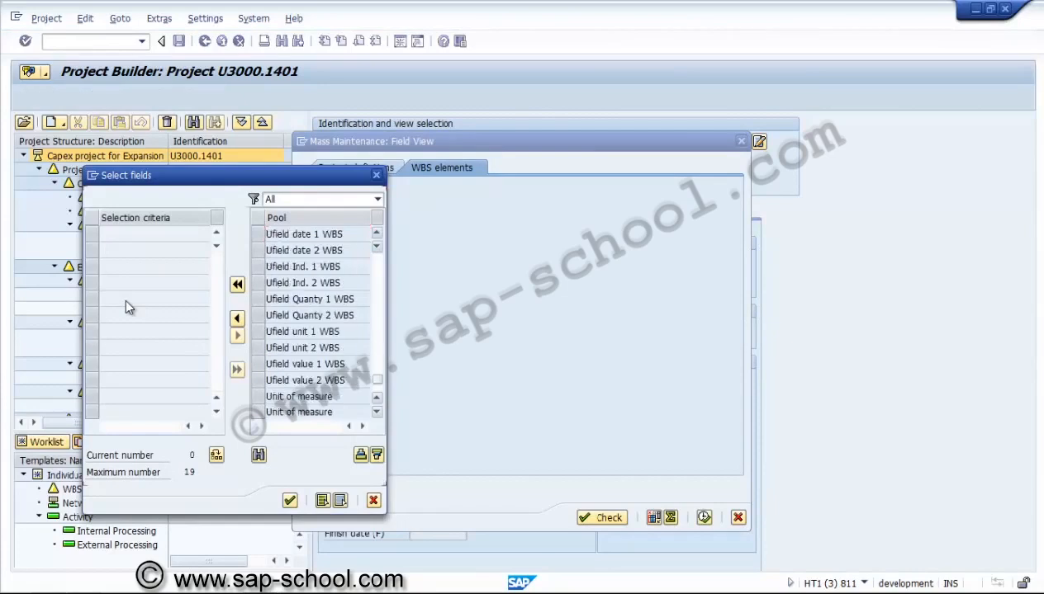
{"action": "key", "text": "Page_Up"}
{"action": "key", "text": "Page_Up"}
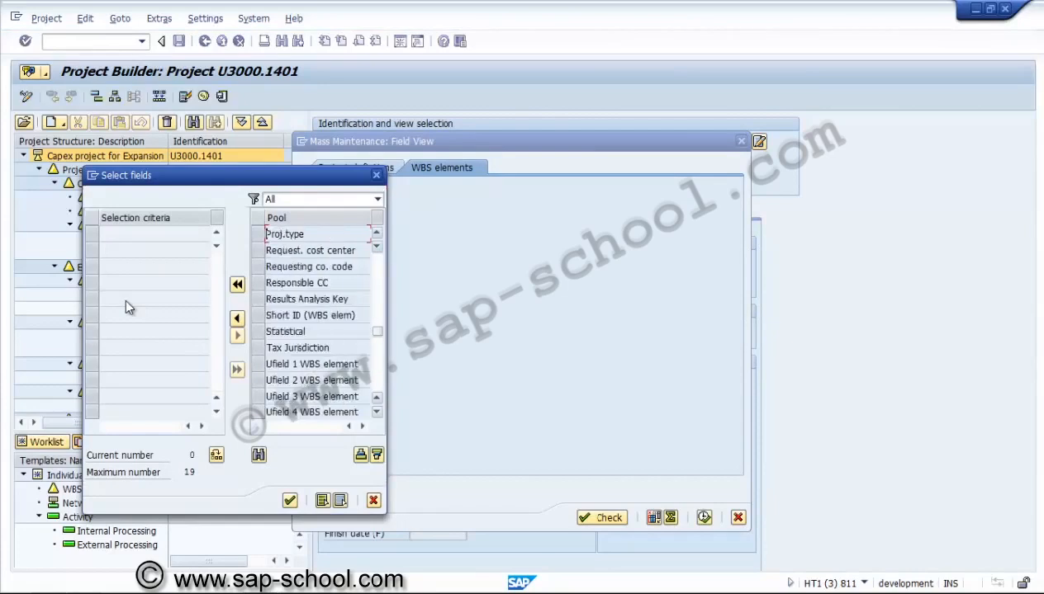
{"action": "key", "text": "Page_Up"}
{"action": "key", "text": "Page_Up"}
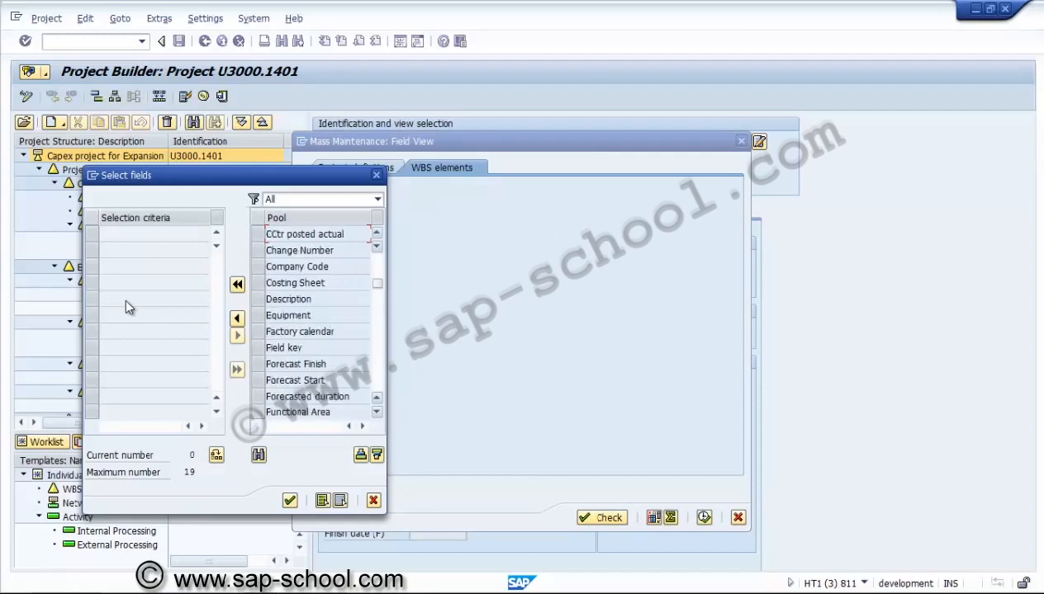
{"action": "key", "text": "Page_Up"}
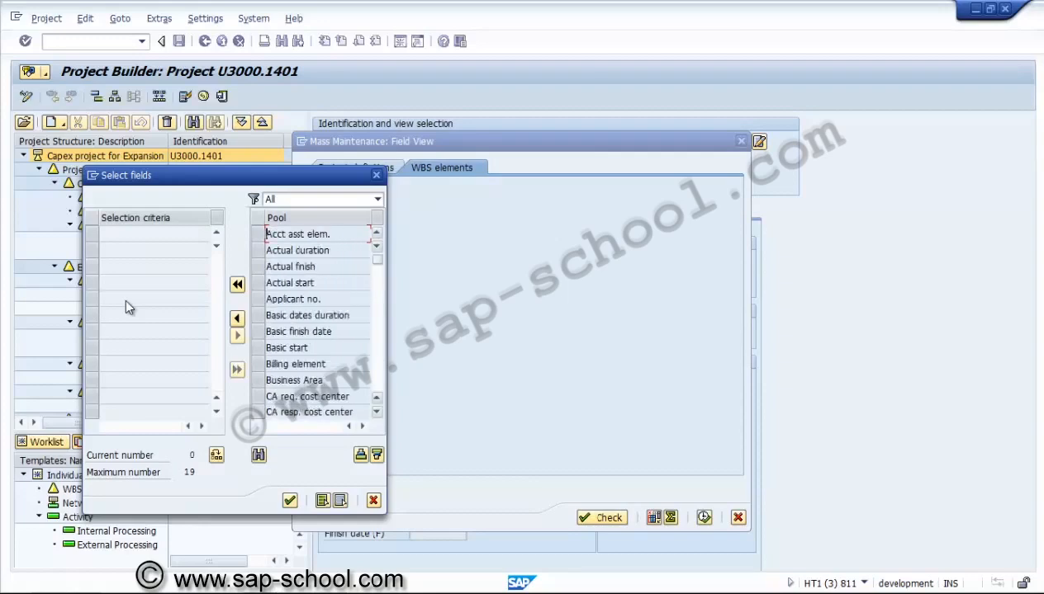
Choose Person Responsible as the WBS element field for the mass change
{"action": "key", "text": "Page_Down"}
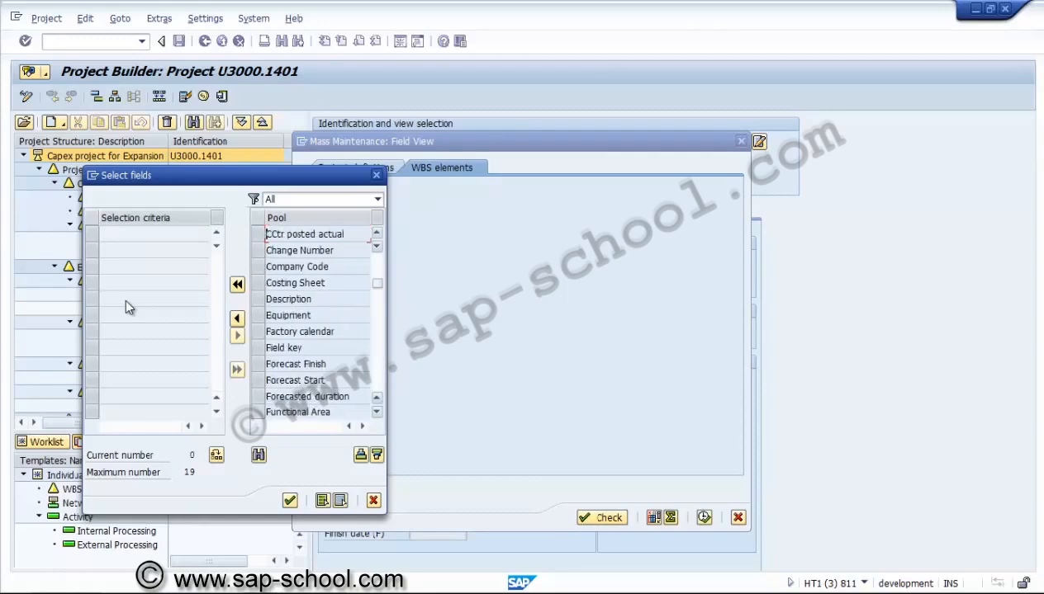
{"action": "key", "text": "Page_Down"}
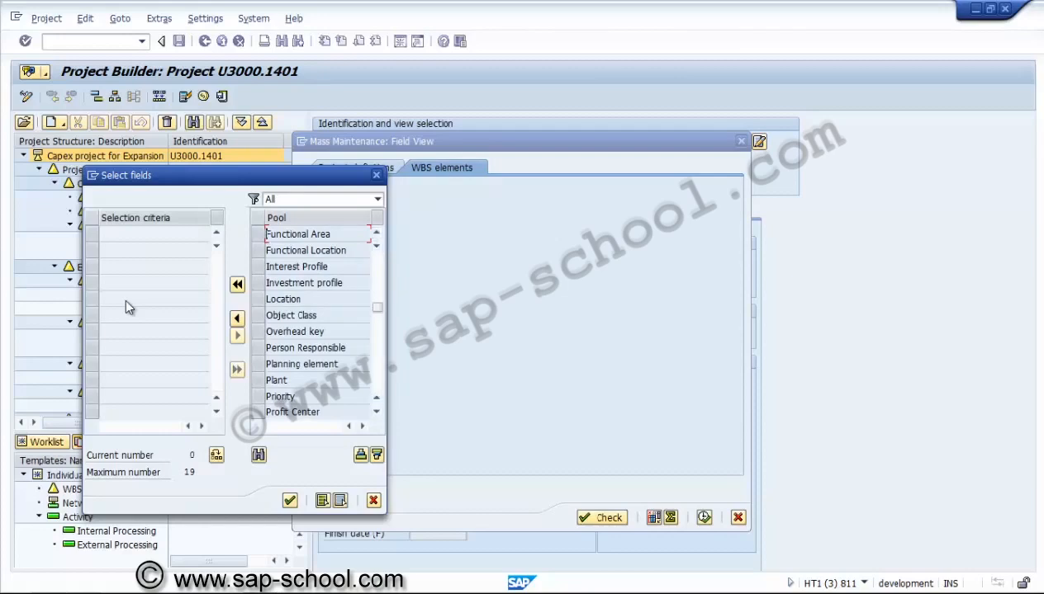
{"action": "left_click", "coordinate": [345, 348]}
{"action": "left_click", "coordinate": [258, 348]}
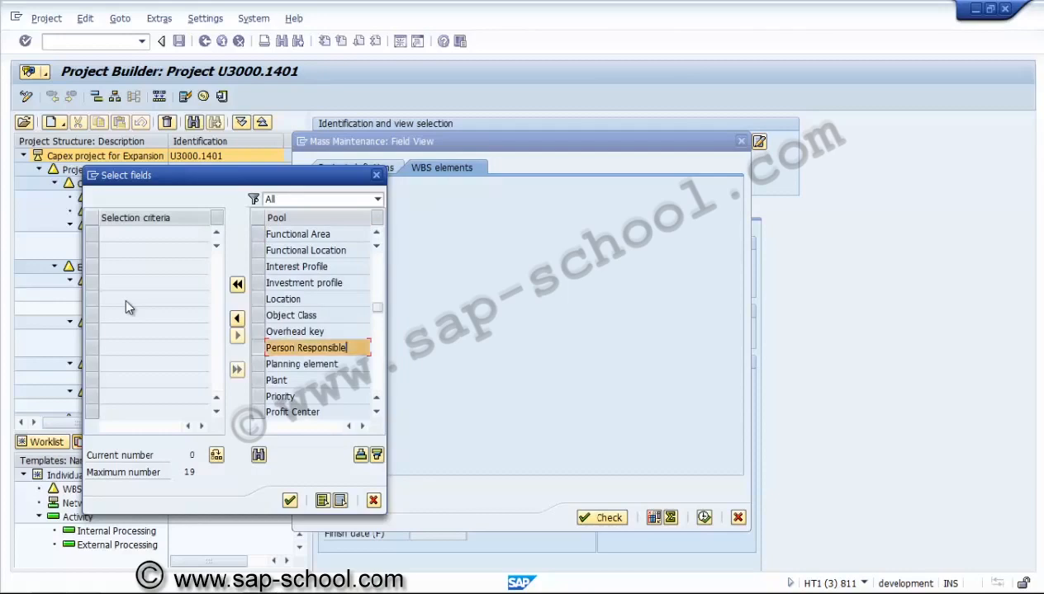
{"action": "left_click", "coordinate": [237, 319]}
{"action": "left_click", "coordinate": [288, 501]}
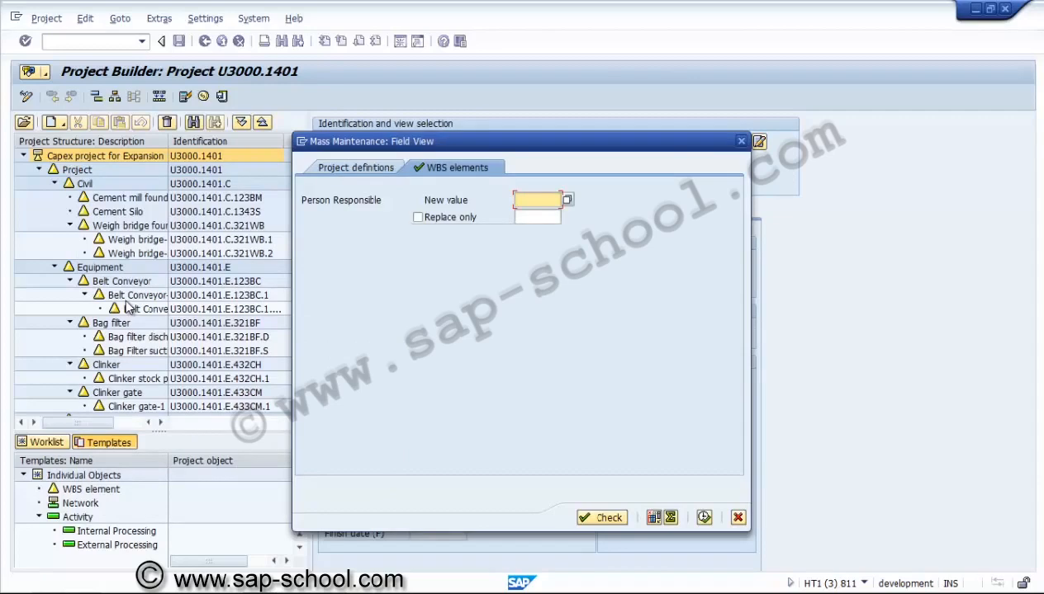
Set the new Person Responsible to 00000002, replacing only the value 00000001, and execute the mass change
{"action": "left_click", "coordinate": [567, 199]}
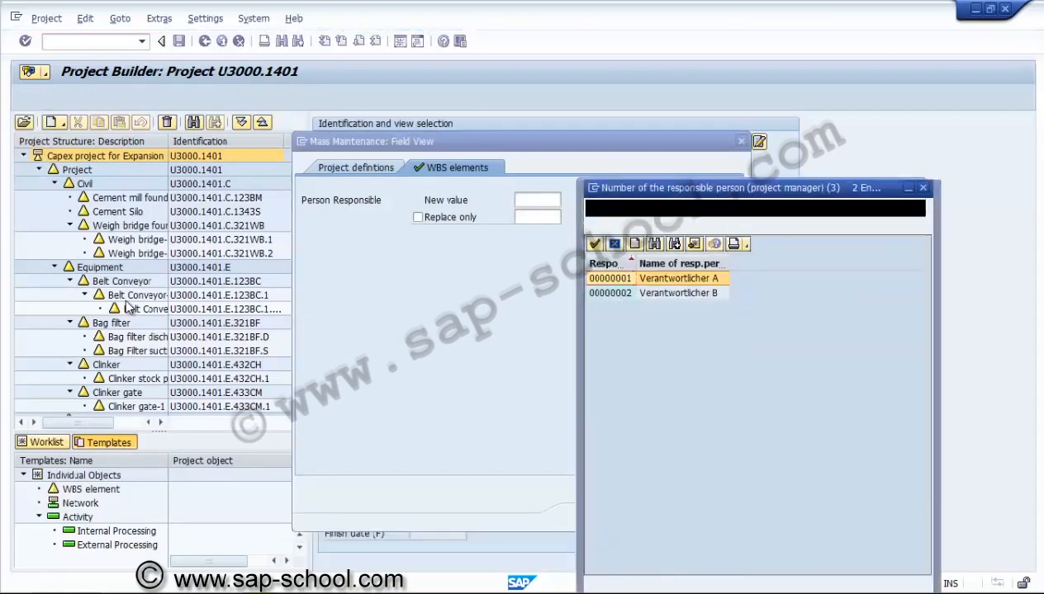
{"action": "double_click", "coordinate": [661, 293]}
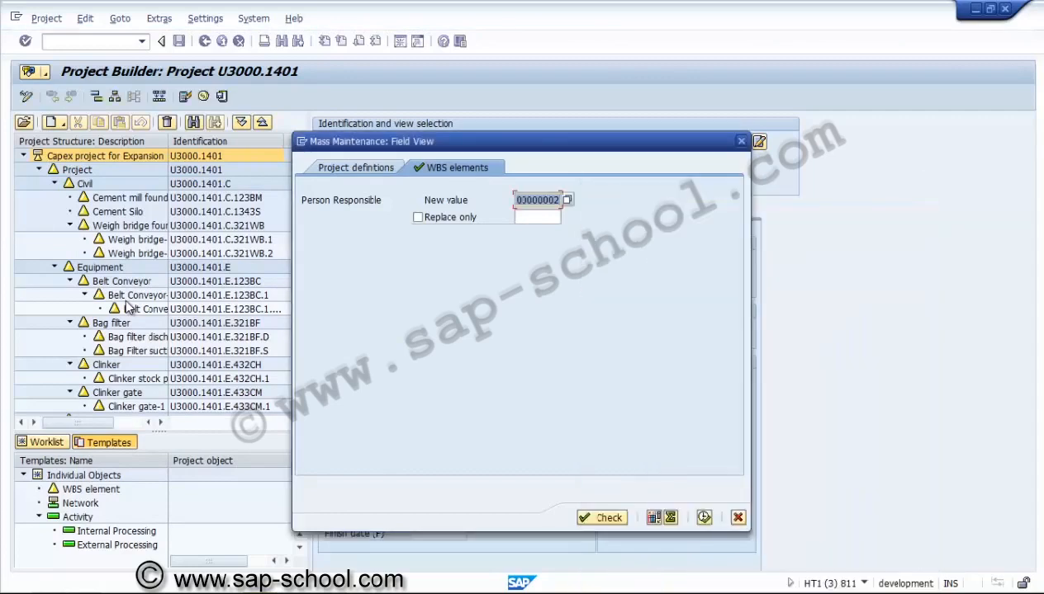
{"action": "left_click", "coordinate": [418, 217]}
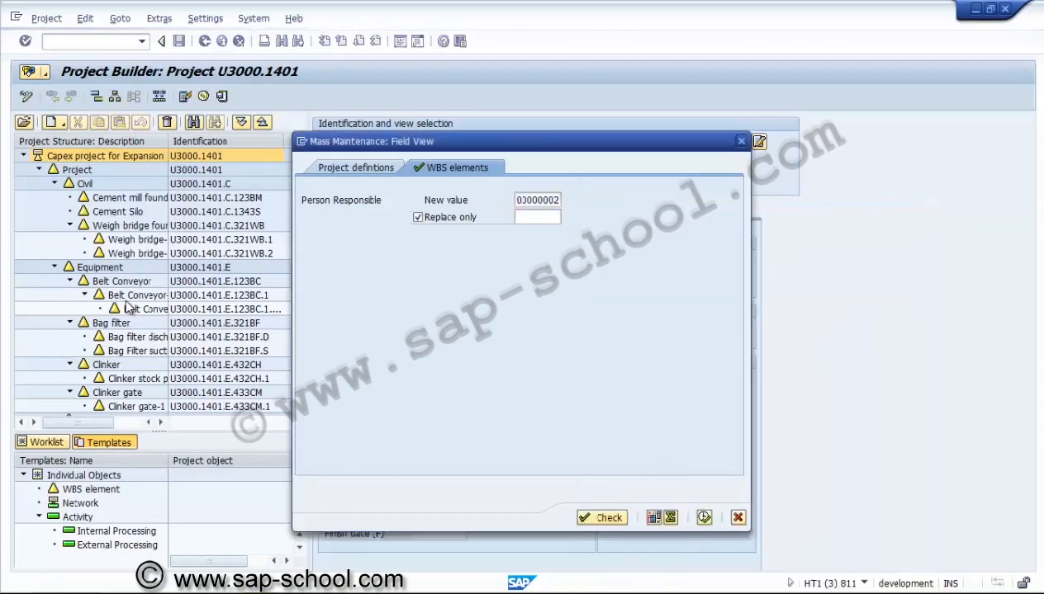
{"action": "left_click", "coordinate": [537, 217]}
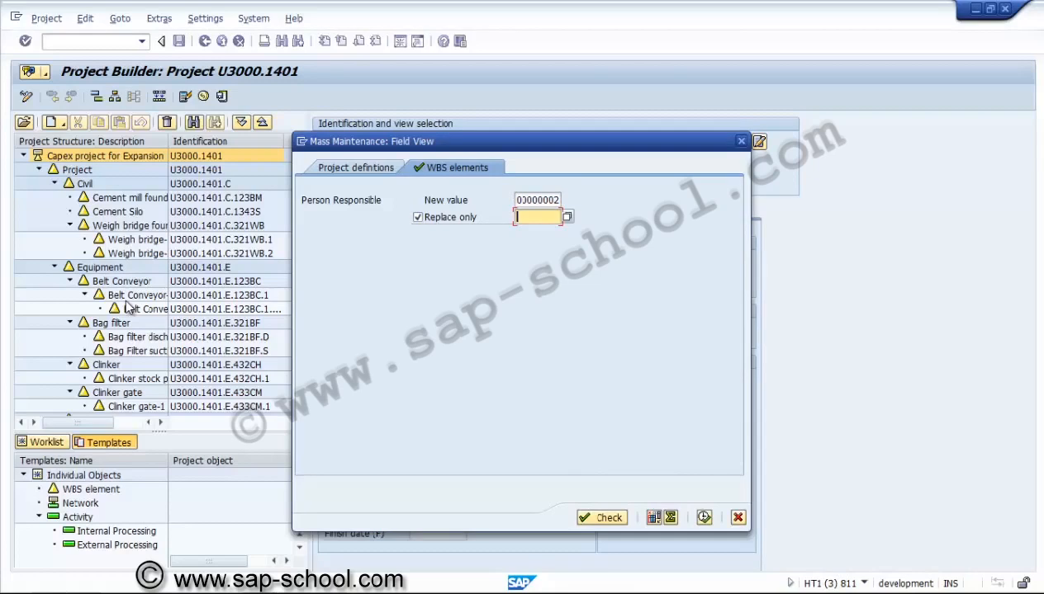
{"action": "left_click", "coordinate": [567, 217]}
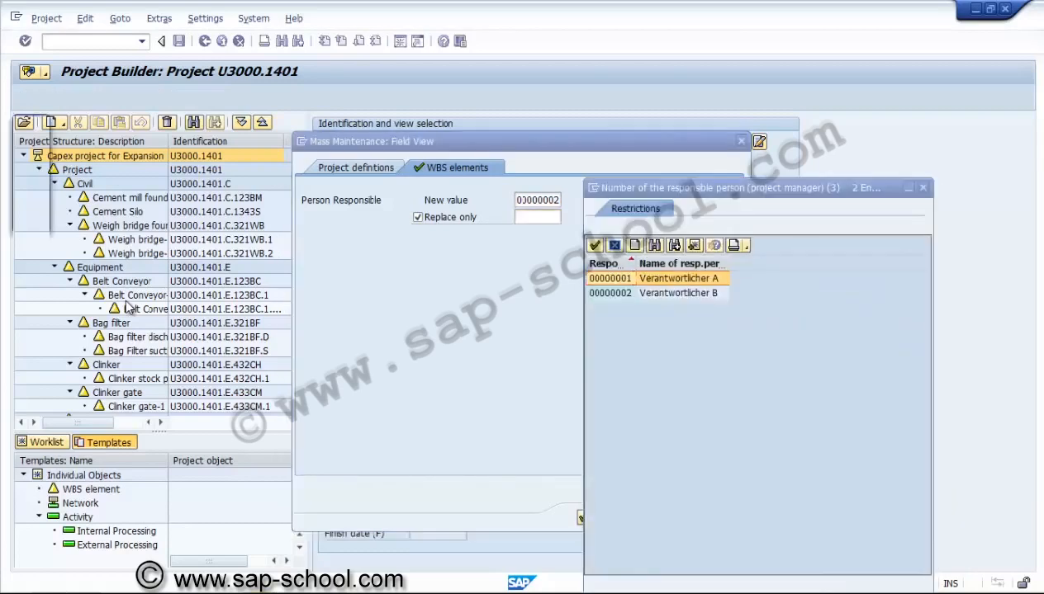
{"action": "double_click", "coordinate": [610, 279]}
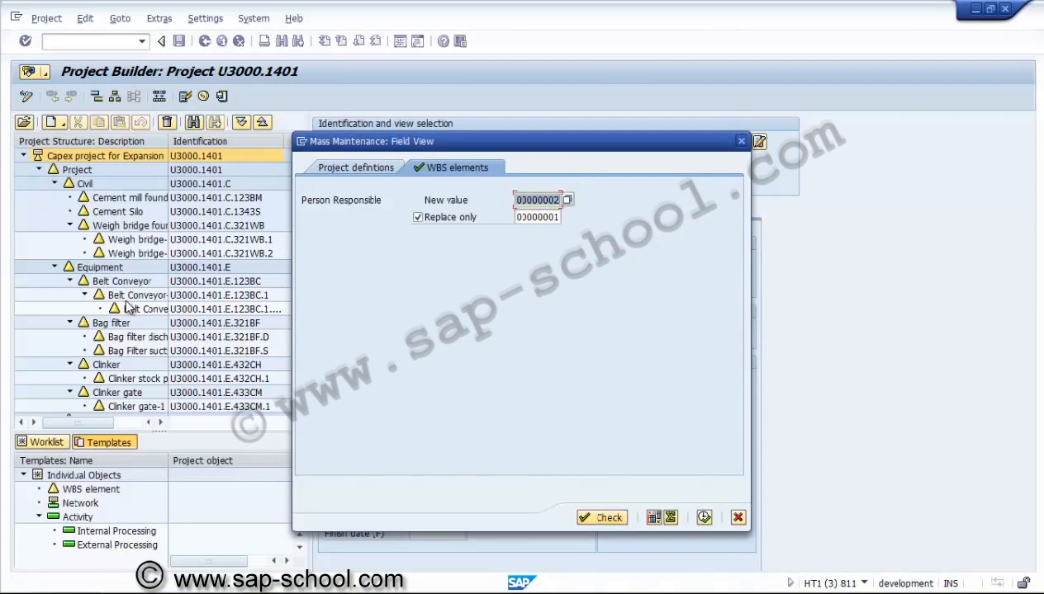
{"action": "left_click", "coordinate": [703, 518]}
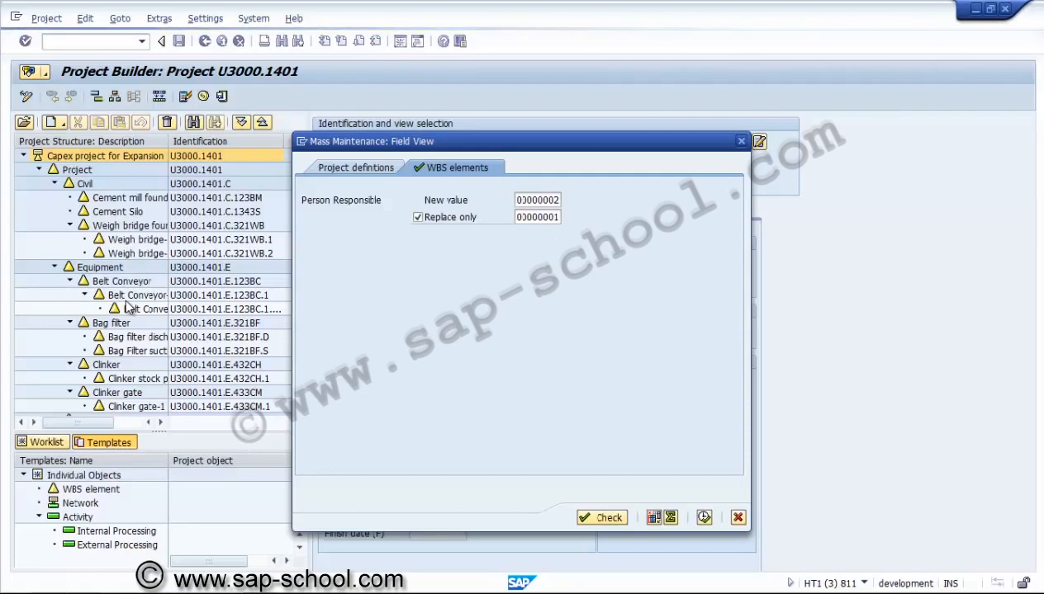
{"action": "key", "text": "F8"}
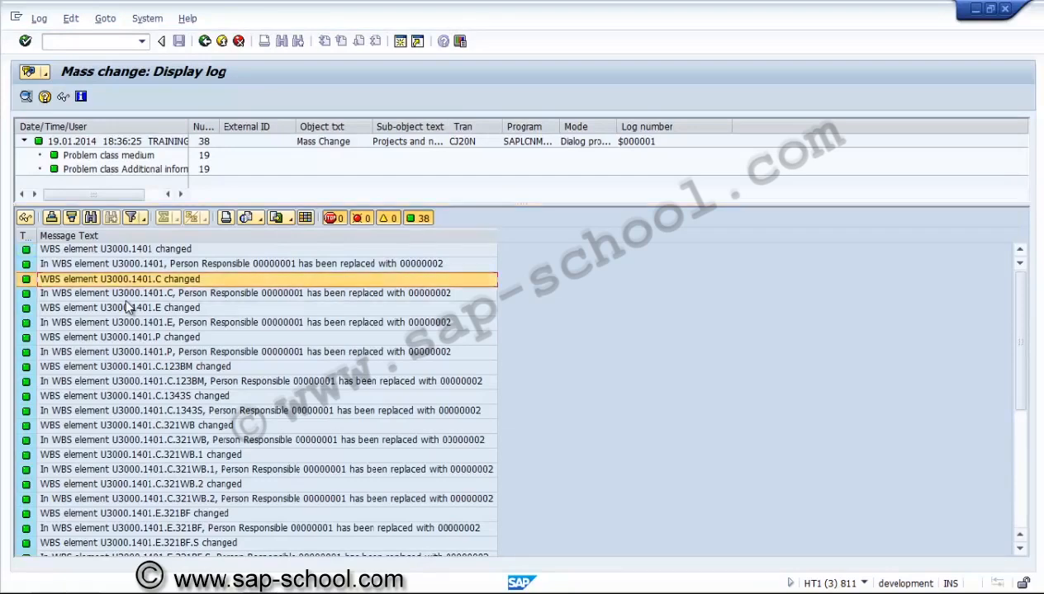
Read through the mass change log to check the Person Responsible replacement in each WBS element
{"action": "key", "text": "Down"}
{"action": "key", "text": "Down"}
{"action": "key", "text": "Down"}
{"action": "key", "text": "Down"}
{"action": "key", "text": "Down"}
{"action": "key", "text": "Down"}
{"action": "key", "text": "Down"}
{"action": "key", "text": "Down"}
{"action": "key", "text": "Down"}
{"action": "key", "text": "Down"}
{"action": "key", "text": "Down"}
{"action": "key", "text": "Down"}
{"action": "key", "text": "Down"}
{"action": "key", "text": "Down"}
{"action": "key", "text": "Down"}
{"action": "key", "text": "Down"}
{"action": "key", "text": "Down"}
{"action": "key", "text": "Down"}
{"action": "key", "text": "Down"}
{"action": "key", "text": "Down"}
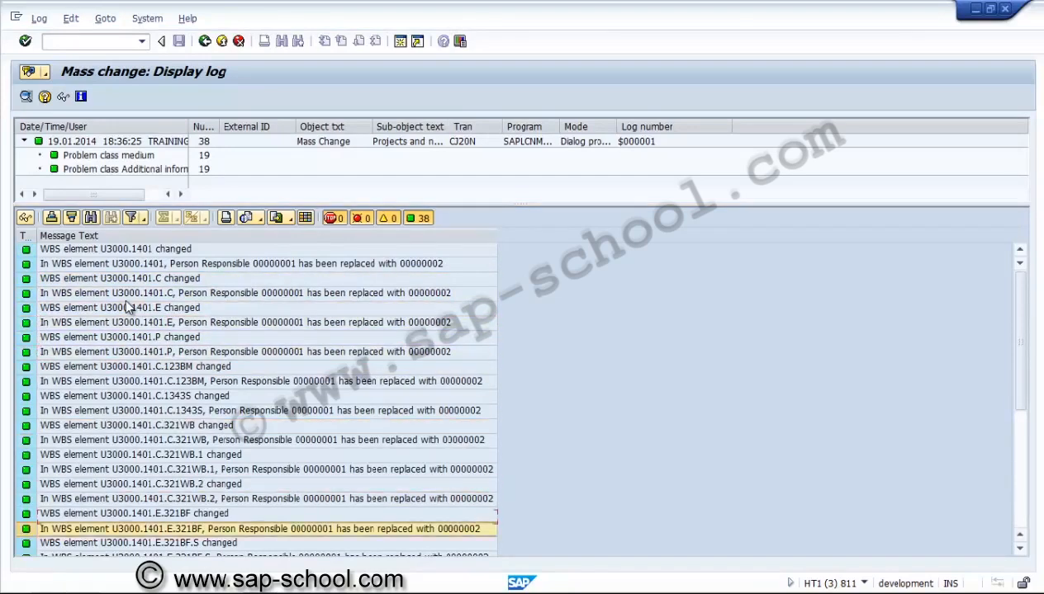
Go back over the mass change log messages, widen the date/time/user column, check the problem class message counts and leave the log
{"action": "key", "text": "Up"}
{"action": "key", "text": "Up"}
{"action": "key", "text": "Up"}
{"action": "key", "text": "Up"}
{"action": "key", "text": "Up"}
{"action": "key", "text": "Up"}
{"action": "key", "text": "Up"}
{"action": "key", "text": "Up"}
{"action": "key", "text": "Up"}
{"action": "key", "text": "Up"}
{"action": "key", "text": "Up"}
{"action": "key", "text": "Up"}
{"action": "key", "text": "Up"}
{"action": "key", "text": "Up"}
{"action": "key", "text": "Up"}
{"action": "key", "text": "Up"}
{"action": "key", "text": "Up"}
{"action": "key", "text": "Up"}
{"action": "key", "text": "Up"}
{"action": "key", "text": "Up"}
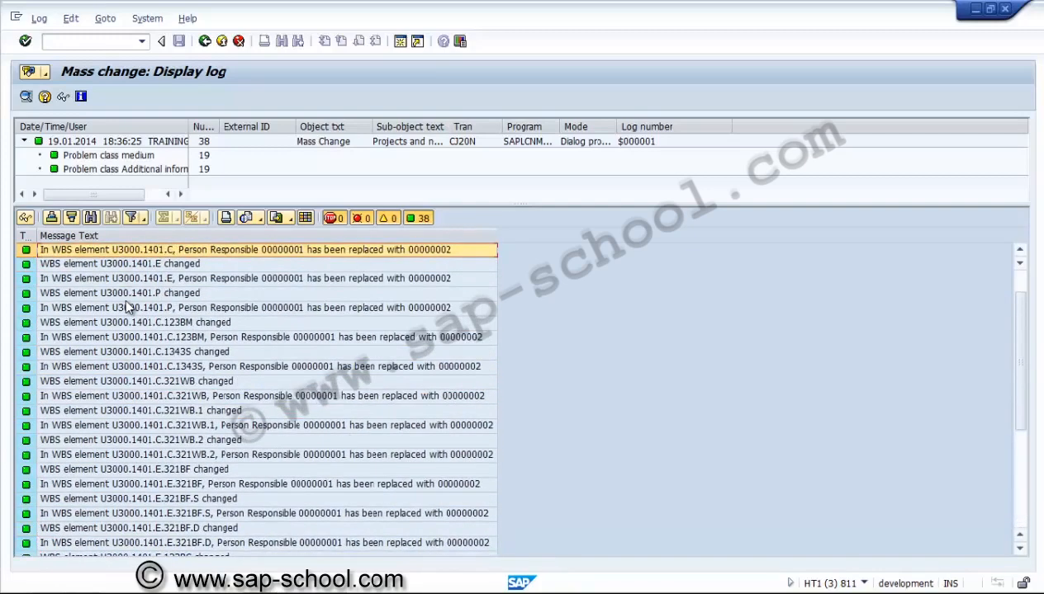
{"action": "left_click_drag", "start_coordinate": [189, 127], "coordinate": [271, 118]}
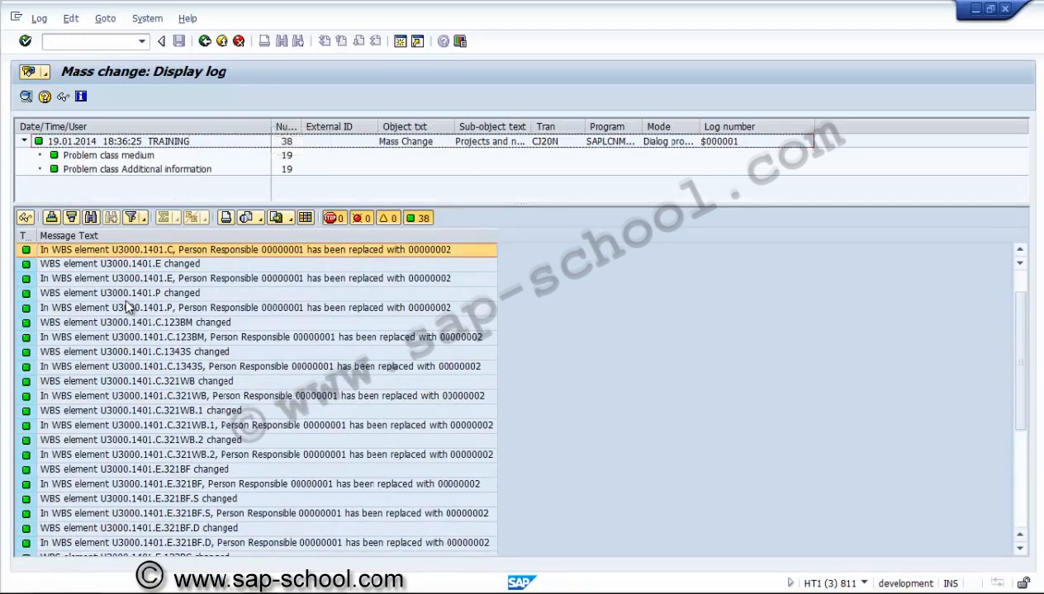
{"action": "left_click", "coordinate": [285, 155]}
{"action": "left_click", "coordinate": [286, 169]}
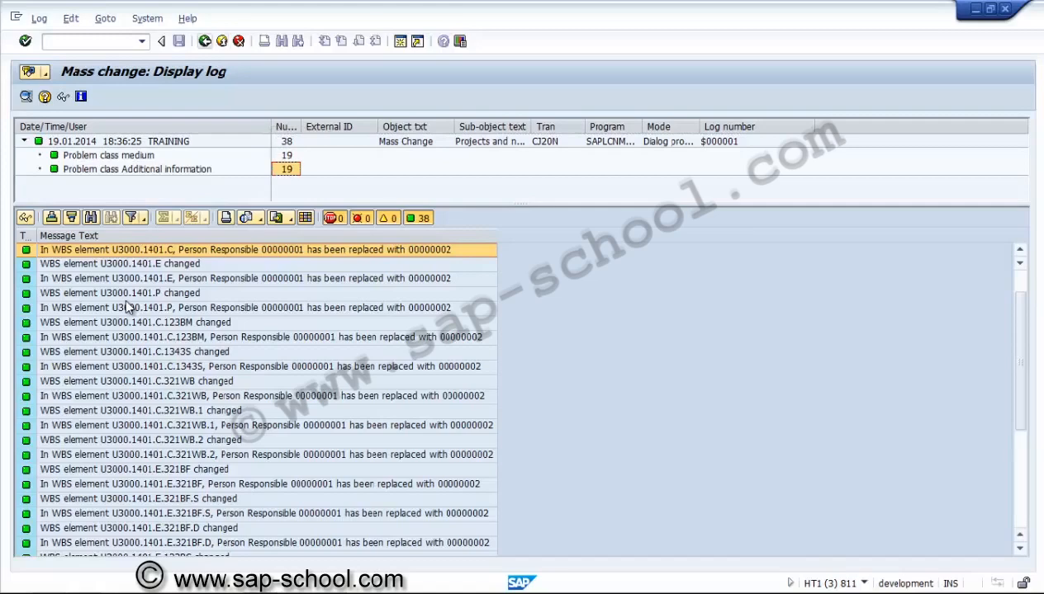
{"action": "key", "text": "F3"}
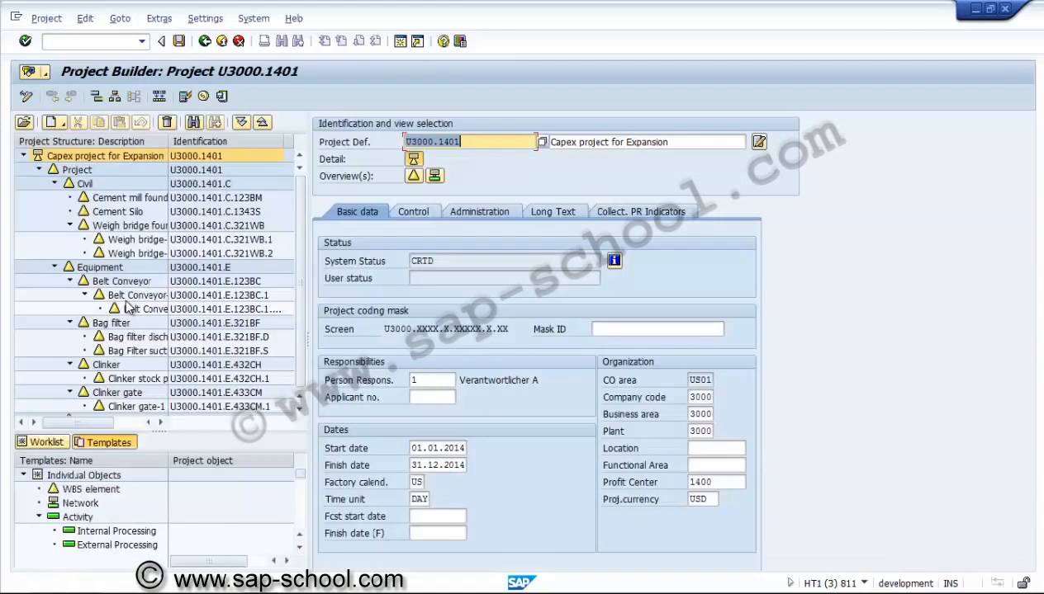
Check the Person Responsible in the top WBS element and throughout the WBS element overview of project U3000.1401
{"action": "key", "text": "Down"}
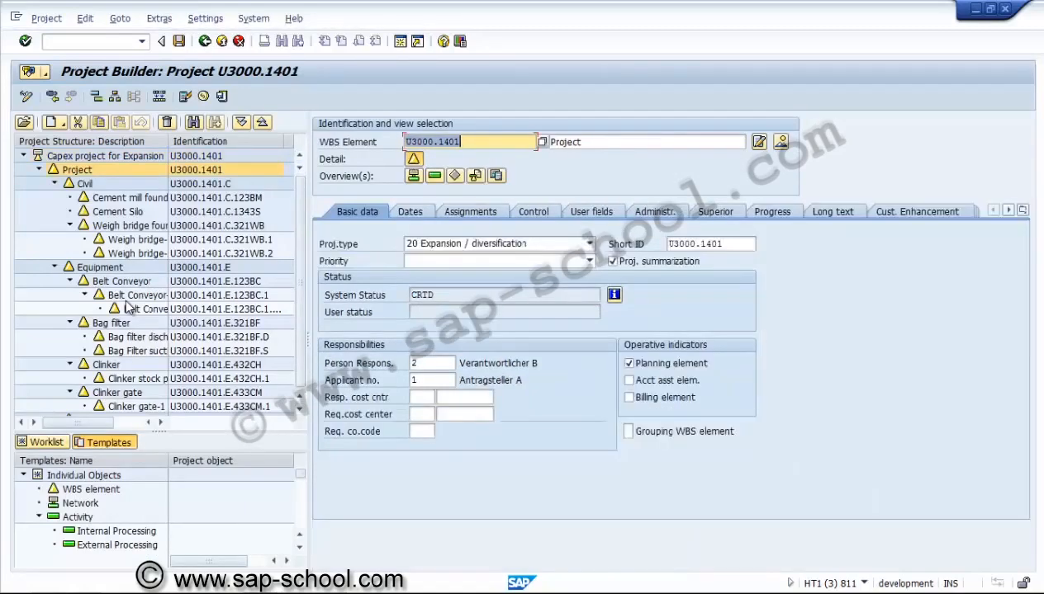
{"action": "key", "text": "Tab"}
{"action": "key", "text": "Tab"}
{"action": "key", "text": "Tab"}
{"action": "key", "text": "Tab"}
{"action": "key", "text": "Tab"}
{"action": "key", "text": "Tab"}
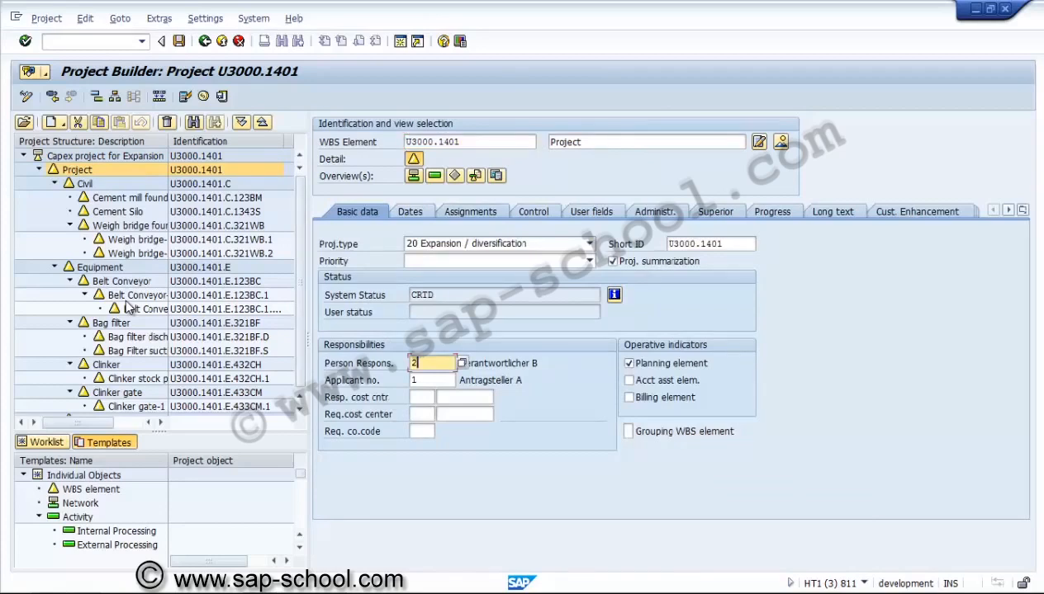
{"action": "key", "text": "Return"}
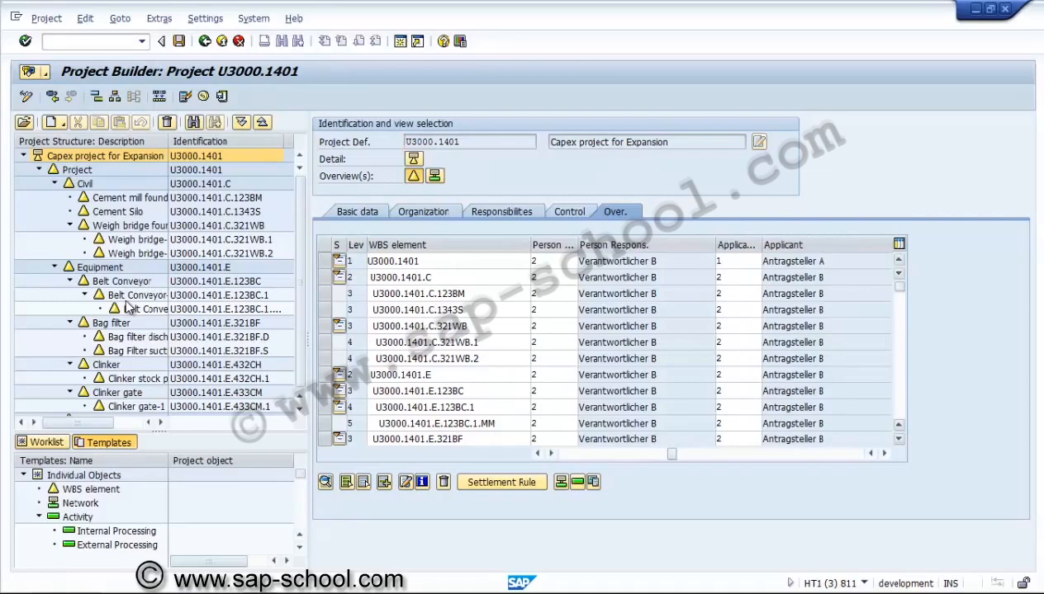
{"action": "key", "text": "Page_Down"}
{"action": "key", "text": "Page_Down"}
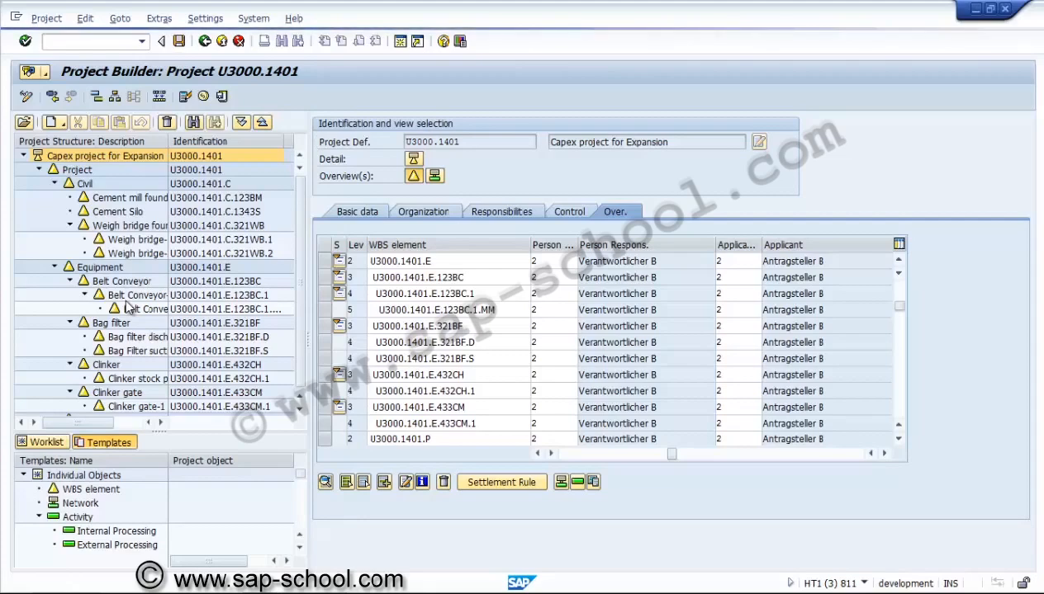
Save project U3000.1401 and open project U3000.1403 in change mode with its whole structure expanded
{"action": "key", "text": "F3"}
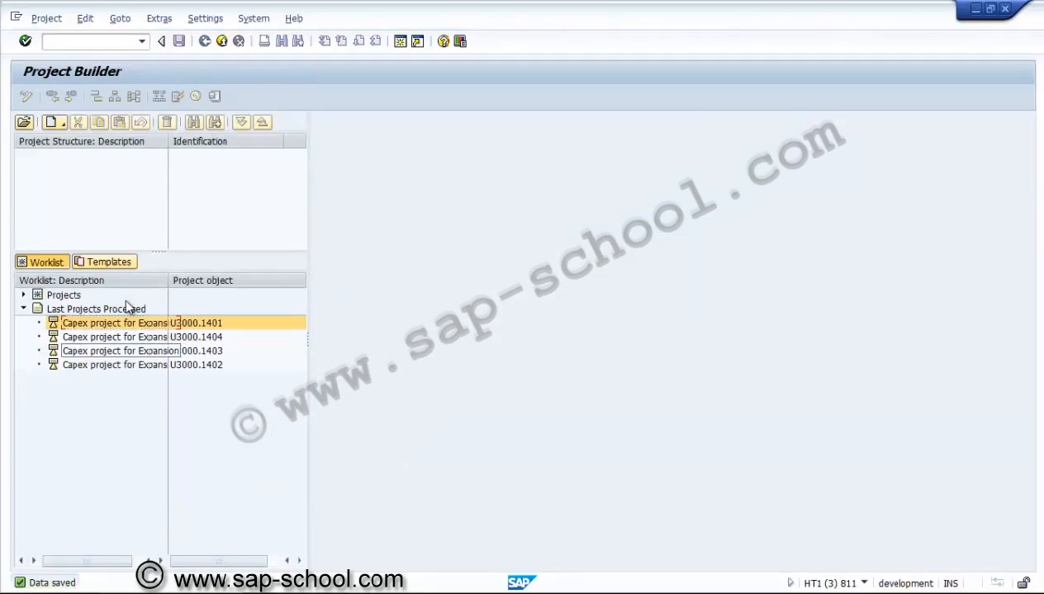
{"action": "double_click", "coordinate": [124, 351]}
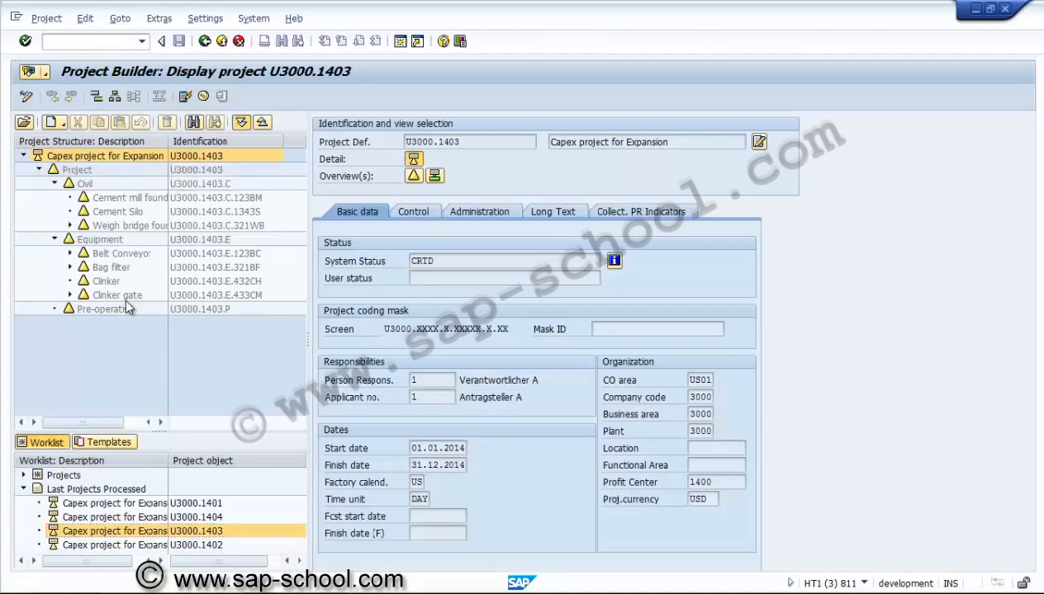
{"action": "left_click", "coordinate": [241, 123]}
{"action": "left_click", "coordinate": [26, 96]}
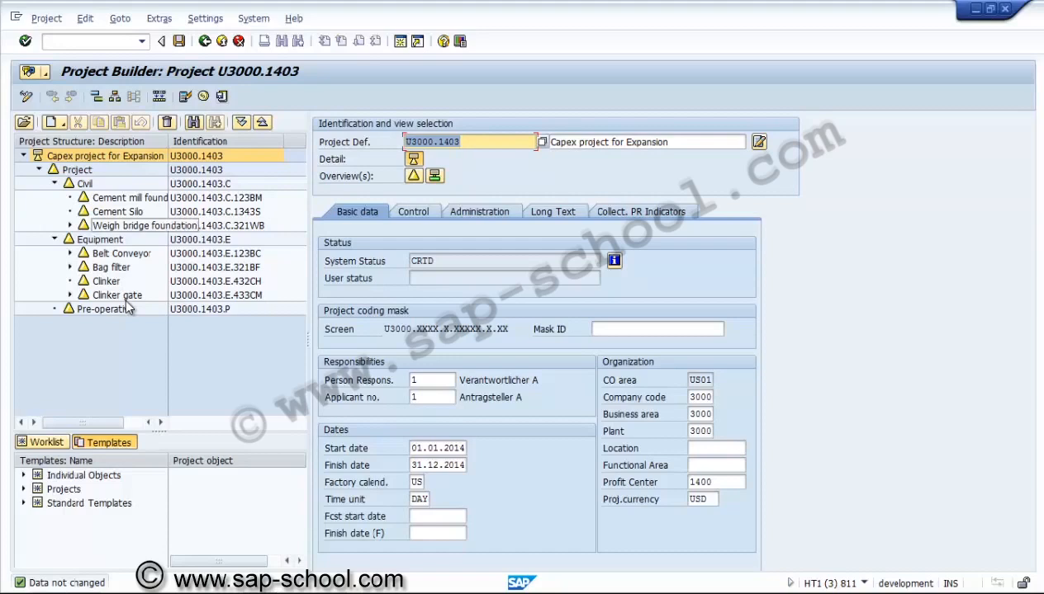
{"action": "left_click", "coordinate": [241, 122]}
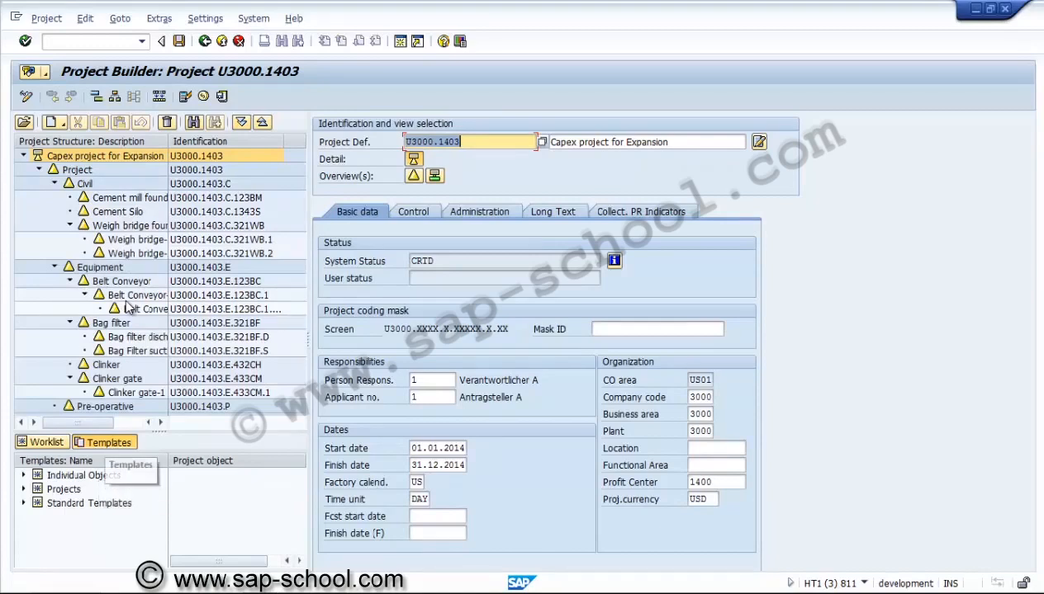
Add a WBS element from the individual object templates under Pre-operative, taking the next open number from U3000.1403.P.1
{"action": "left_click", "coordinate": [23, 476]}
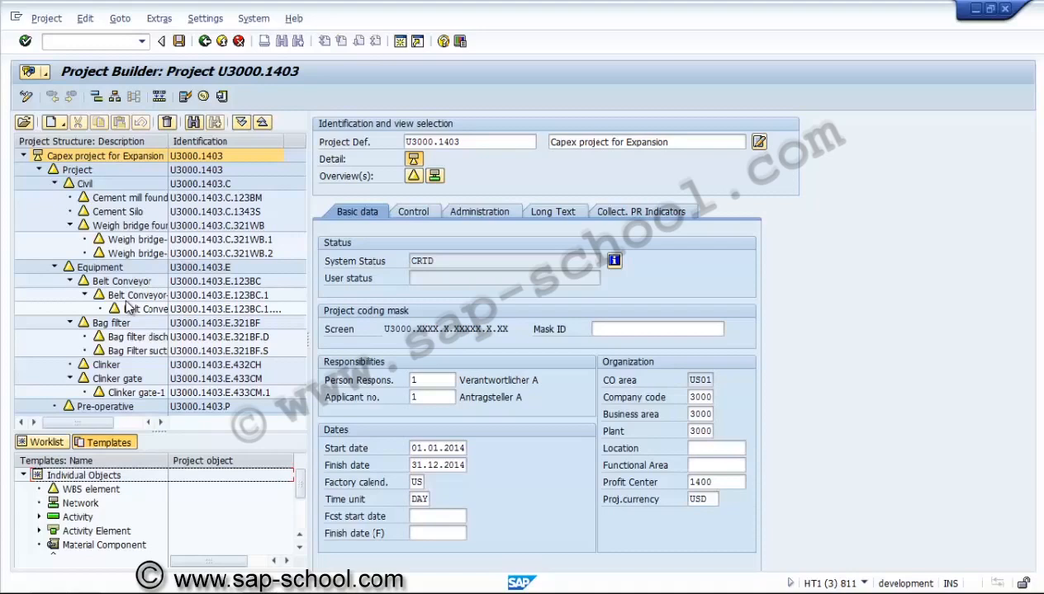
{"action": "key", "text": "Down"}
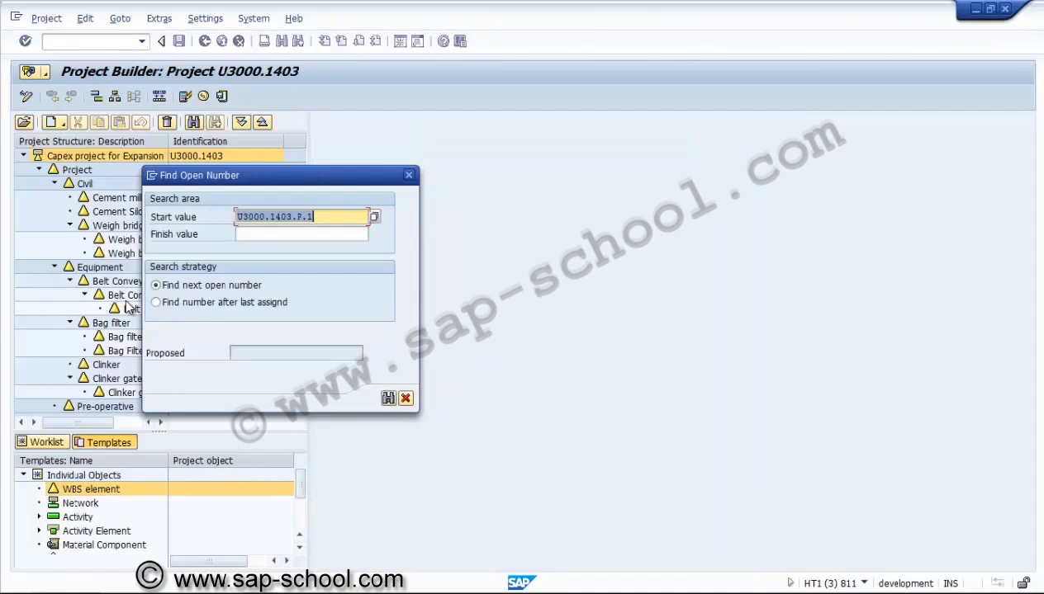
{"action": "key", "text": "Right"}
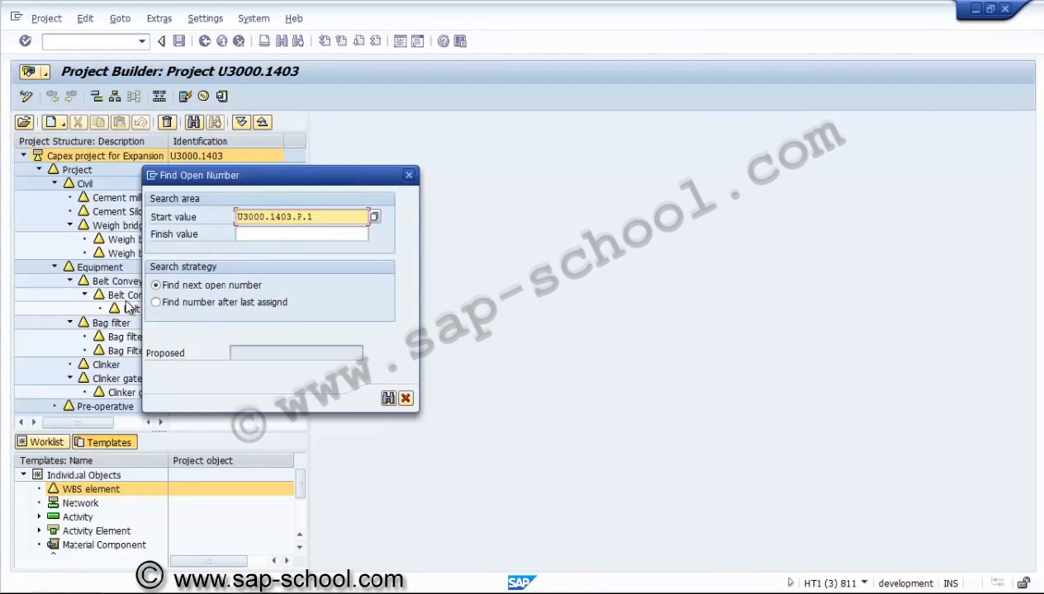
{"action": "key", "text": "Return"}
{"action": "key", "text": "Return"}
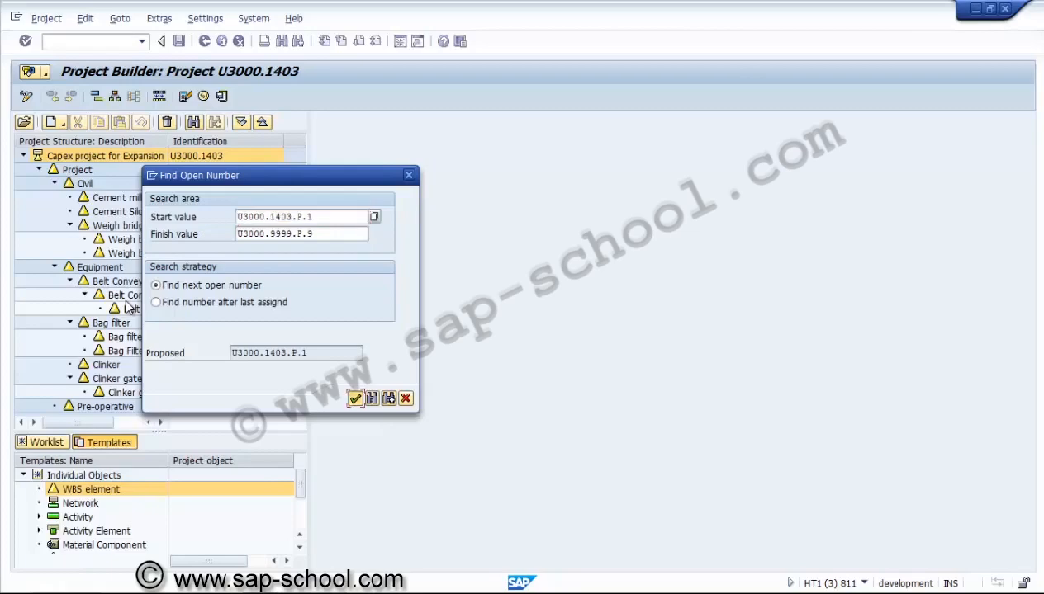
{"action": "key", "text": "Return"}
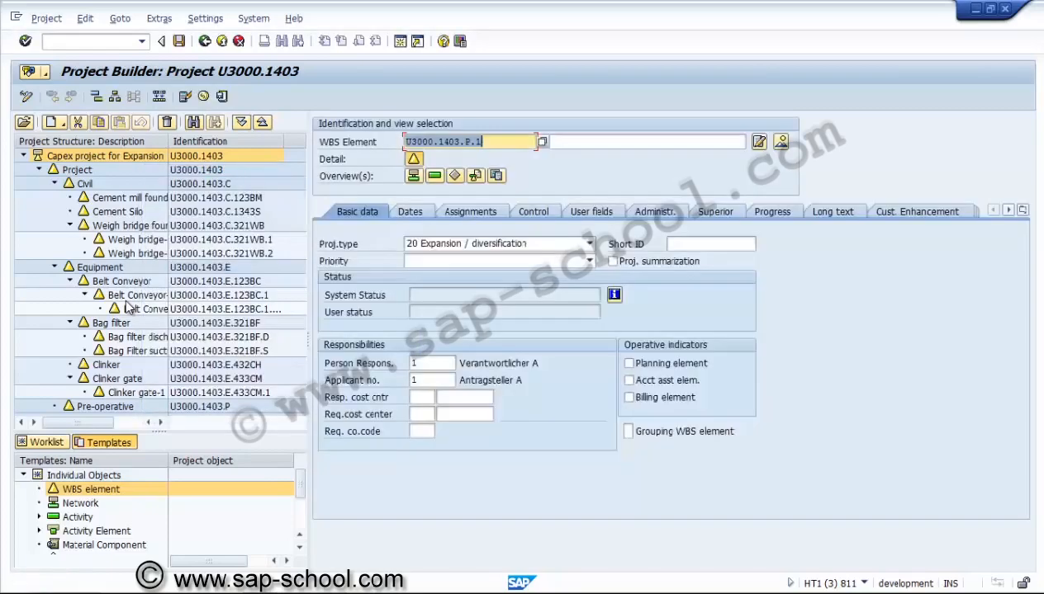
Identify the new WBS element as U3000.1403.P.ENGIN, describe it as "Engineering services" and make it an account assignment element
{"action": "key", "text": "Right"}
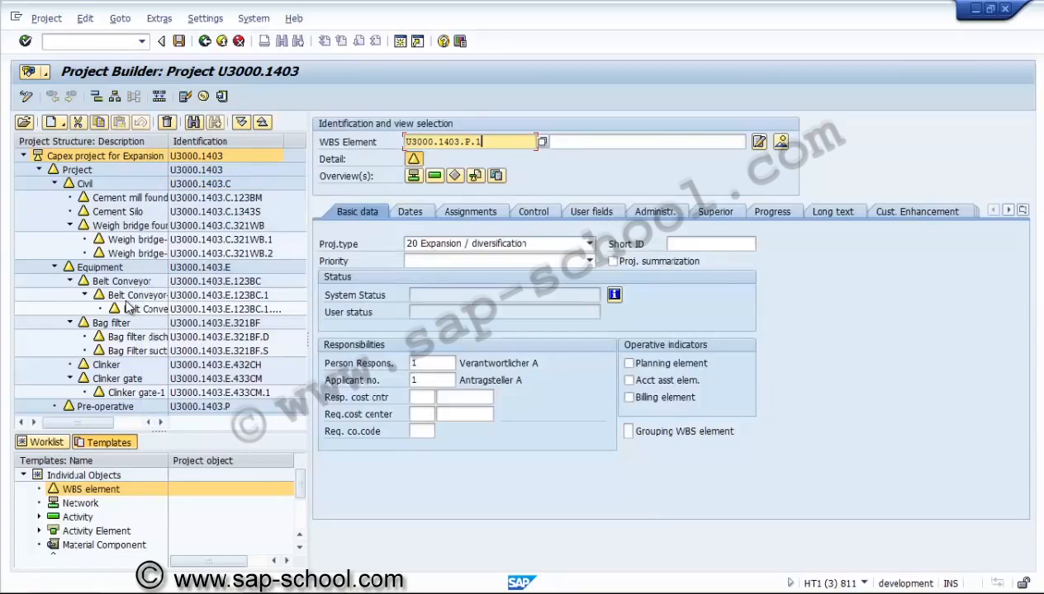
{"action": "key", "text": "BackSpace"}
{"action": "type", "text": "ENGIN"}
{"action": "key", "text": "Tab"}
{"action": "type", "text": "Engineering services"}
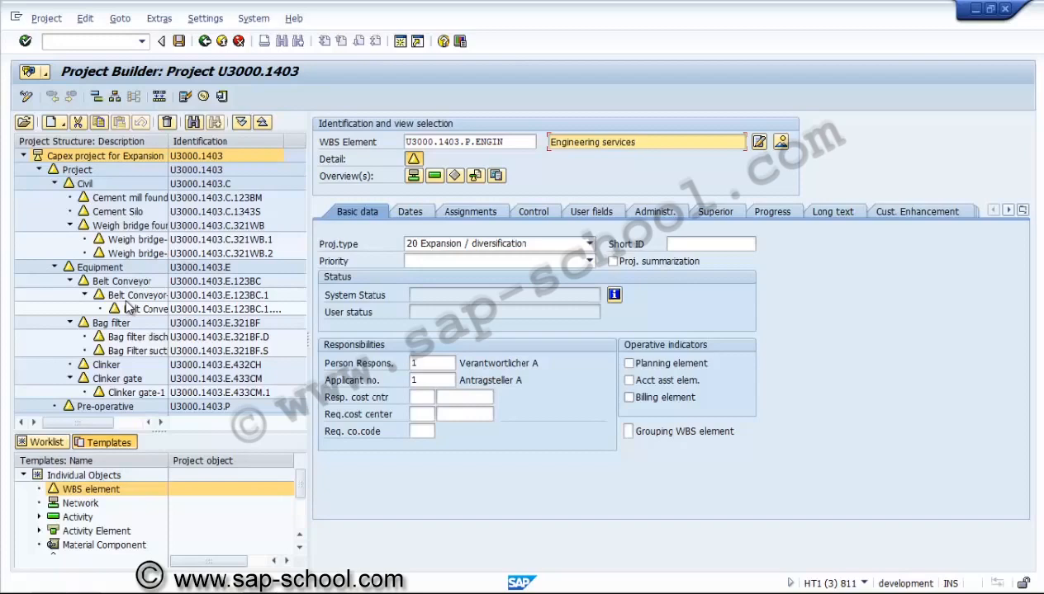
{"action": "left_click", "coordinate": [630, 381]}
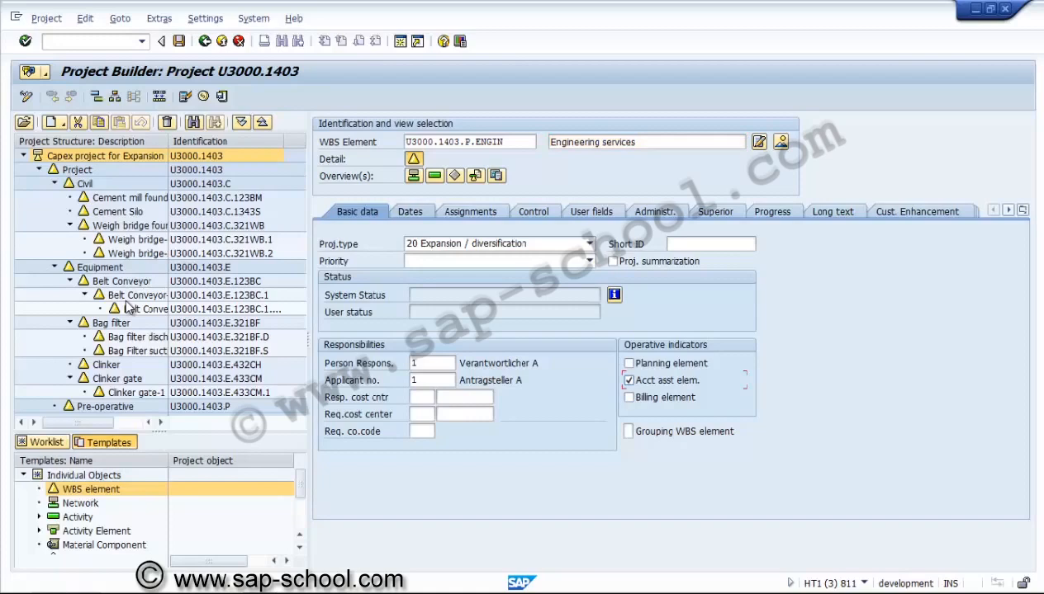
{"action": "key", "text": "Return"}
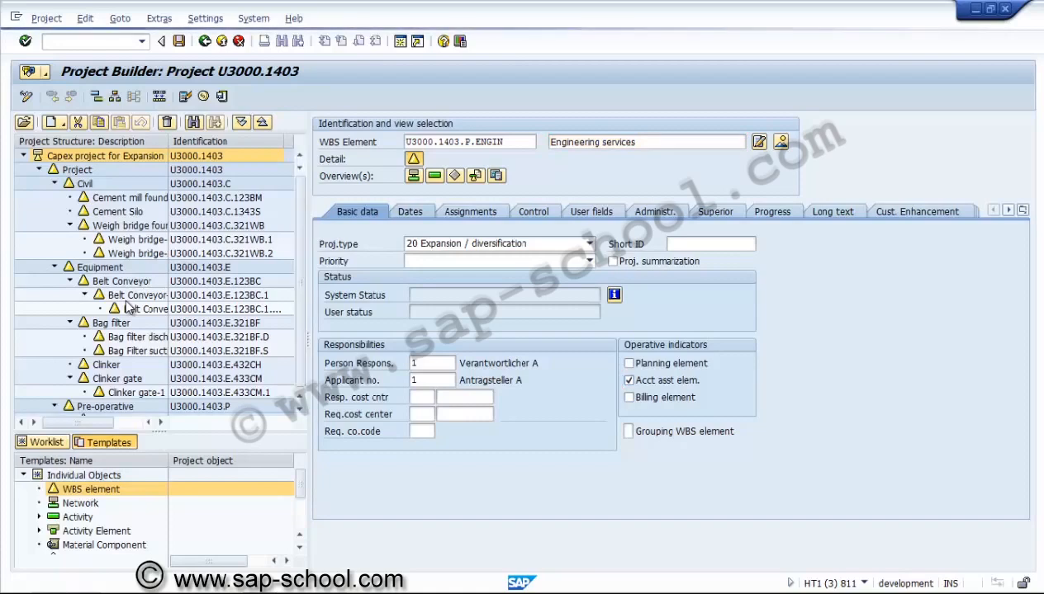
Set the basic dates of Engineering services to start on 01.01.2014 and finish on 30.04.2014
{"action": "left_click", "coordinate": [401, 261]}
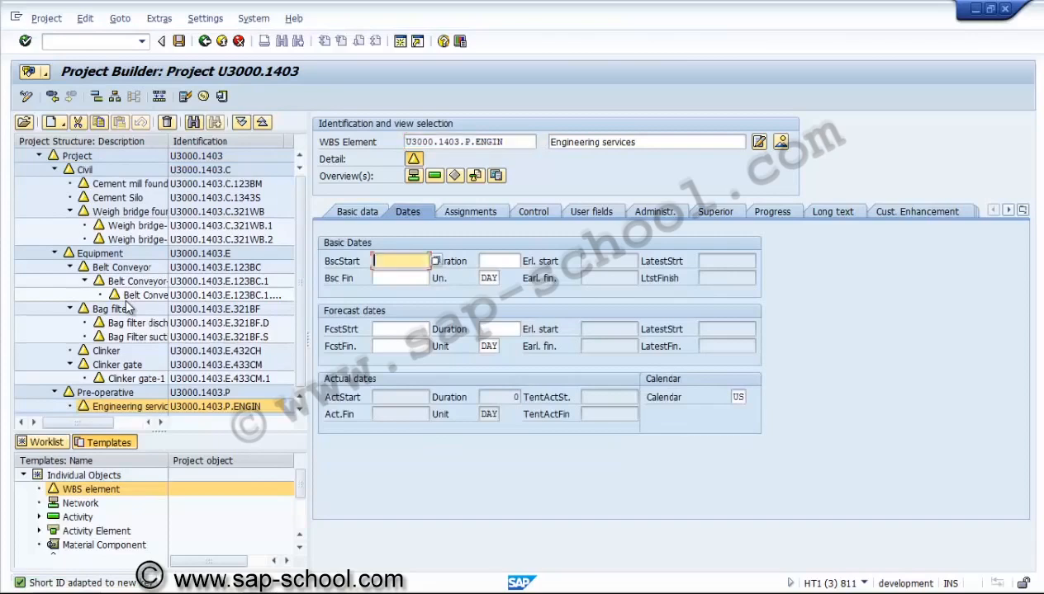
{"action": "type", "text": "01012014"}
{"action": "left_click", "coordinate": [400, 278]}
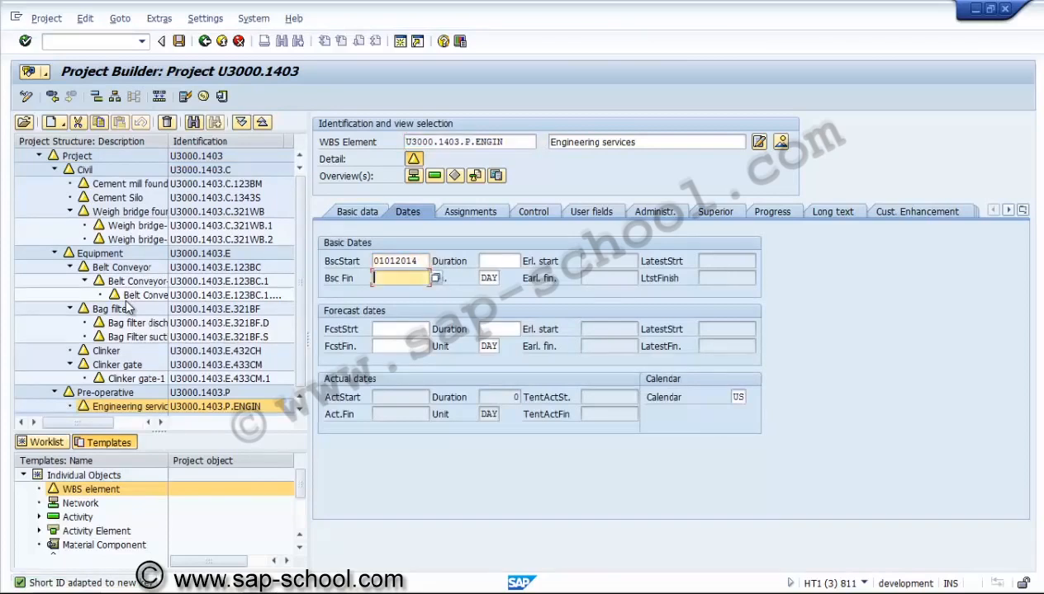
{"action": "type", "text": "3005"}
{"action": "key", "text": "BackSpace"}
{"action": "type", "text": "42014"}
{"action": "key", "text": "Return"}
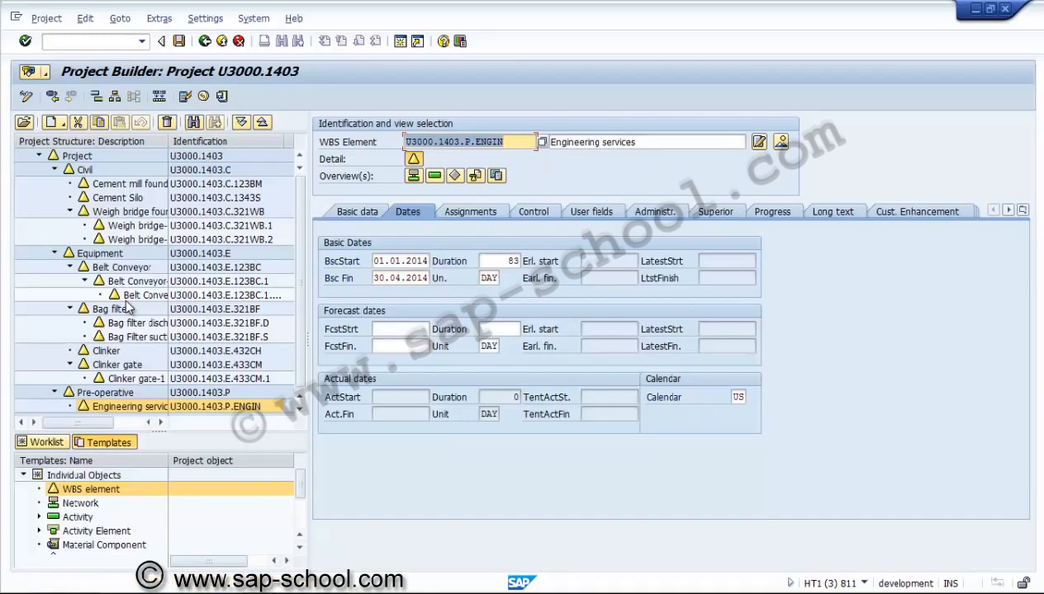
Check the organizational assignments and basic data of Engineering services and save project U3000.1403
{"action": "key", "text": "ctrl+s"}
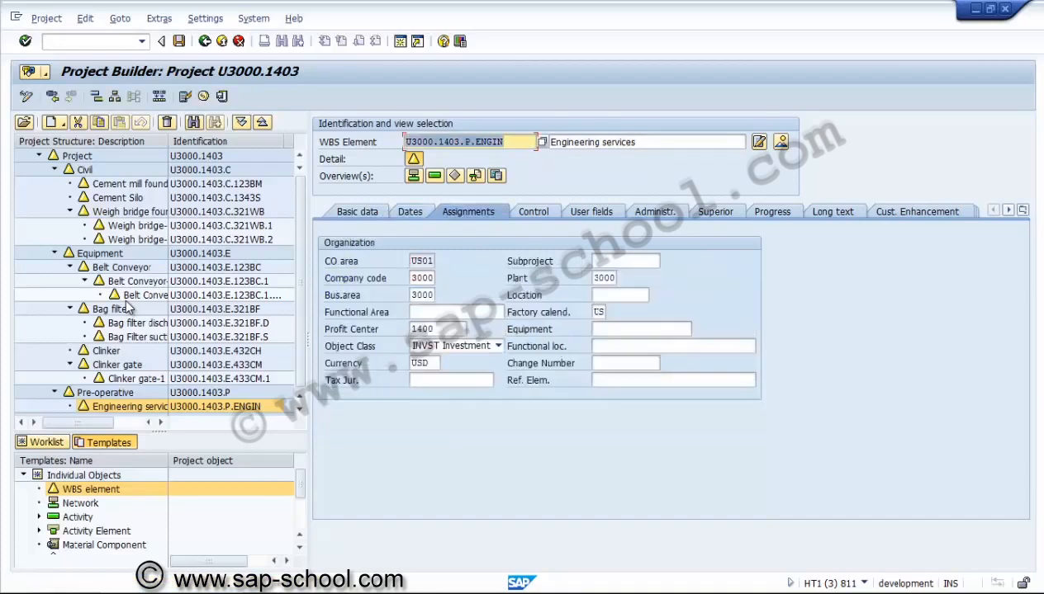
{"action": "key", "text": "Return"}
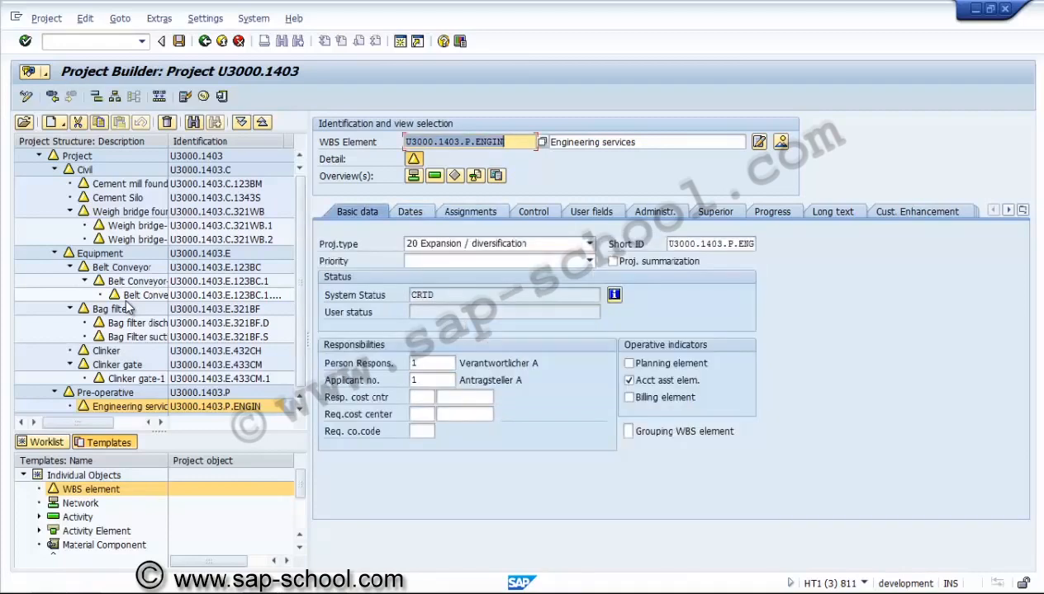
{"action": "key", "text": "ctrl+s"}
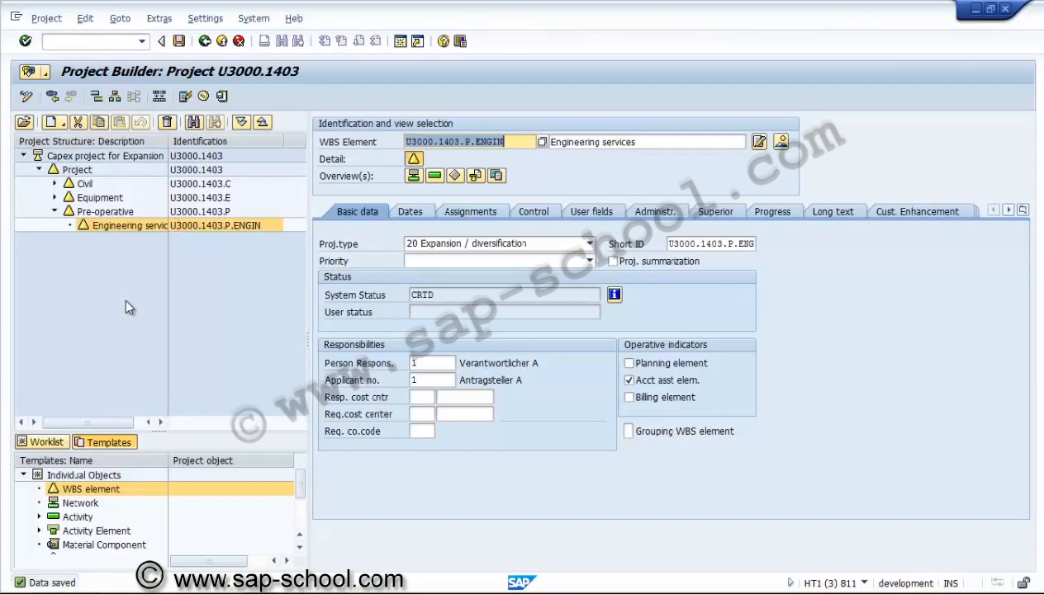
Widen the project structure's description column and add another WBS element under Pre-operative with the next open number
{"action": "key", "text": "Up"}
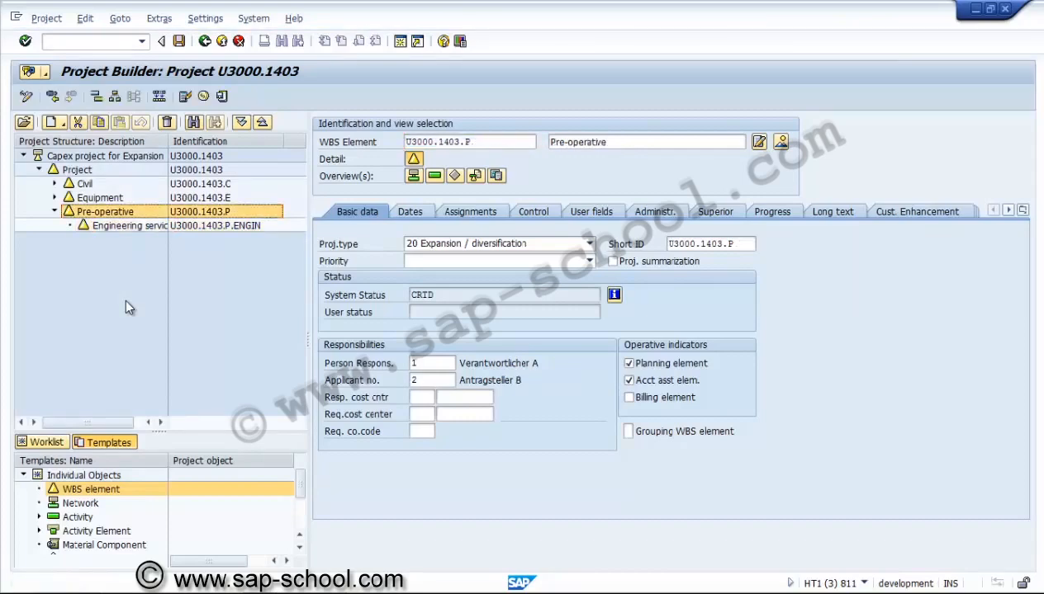
{"action": "key", "text": "Down"}
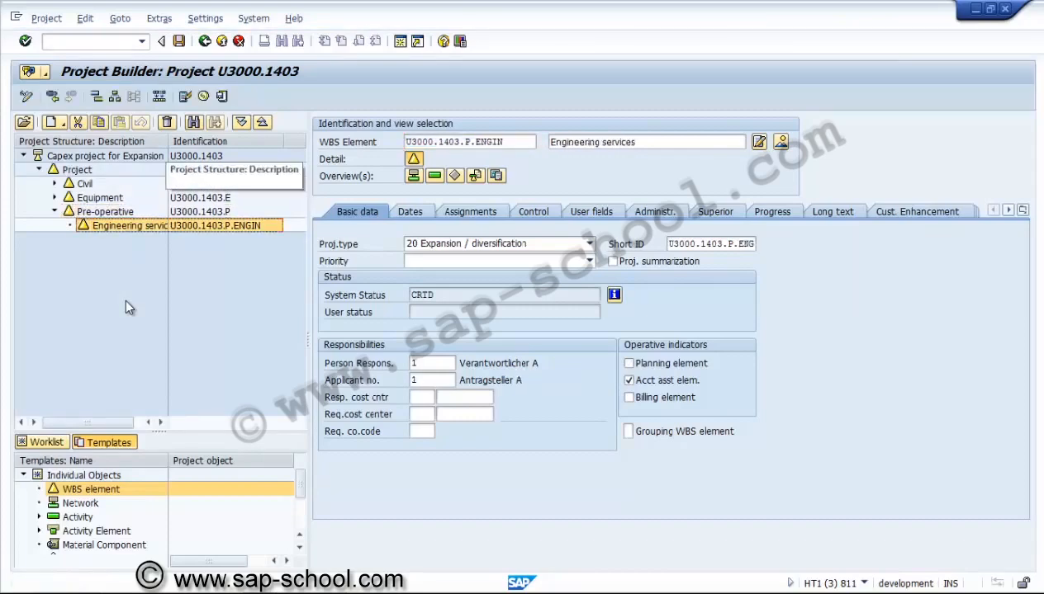
{"action": "left_click_drag", "start_coordinate": [168, 141], "coordinate": [190, 141]}
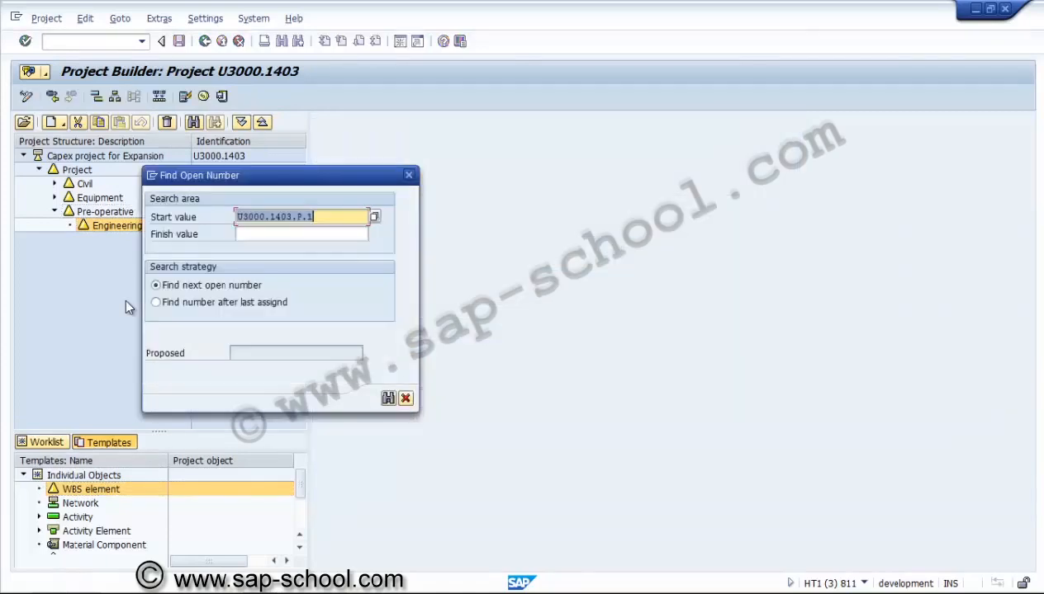
{"action": "key", "text": "Return"}
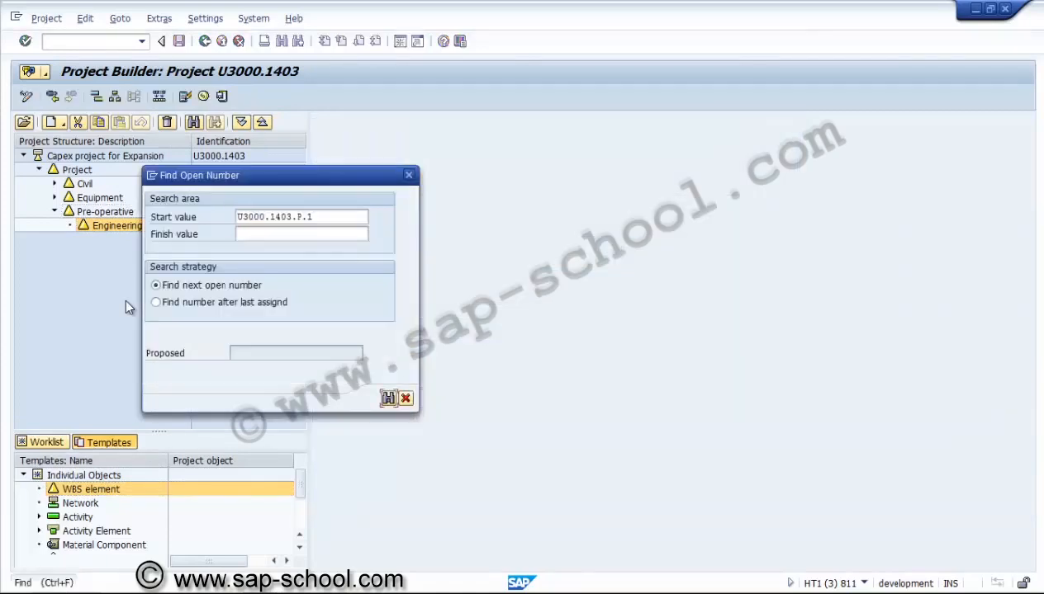
{"action": "key", "text": "Return"}
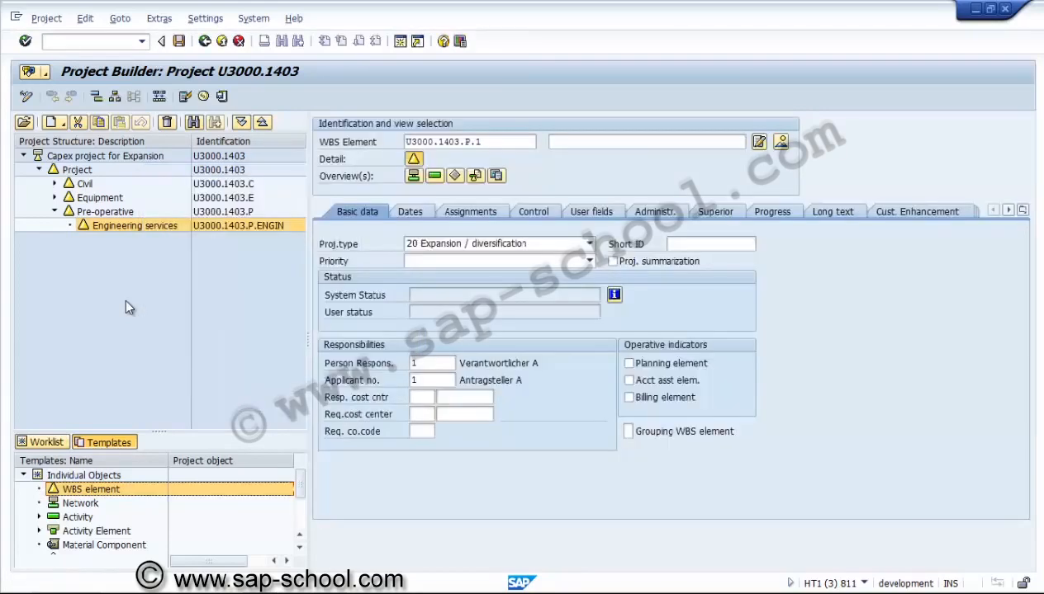
Identify the second new WBS element as U3000.1403.P.ENVIR and describe it as "Environment expenses"
{"action": "key", "text": "BackSpace"}
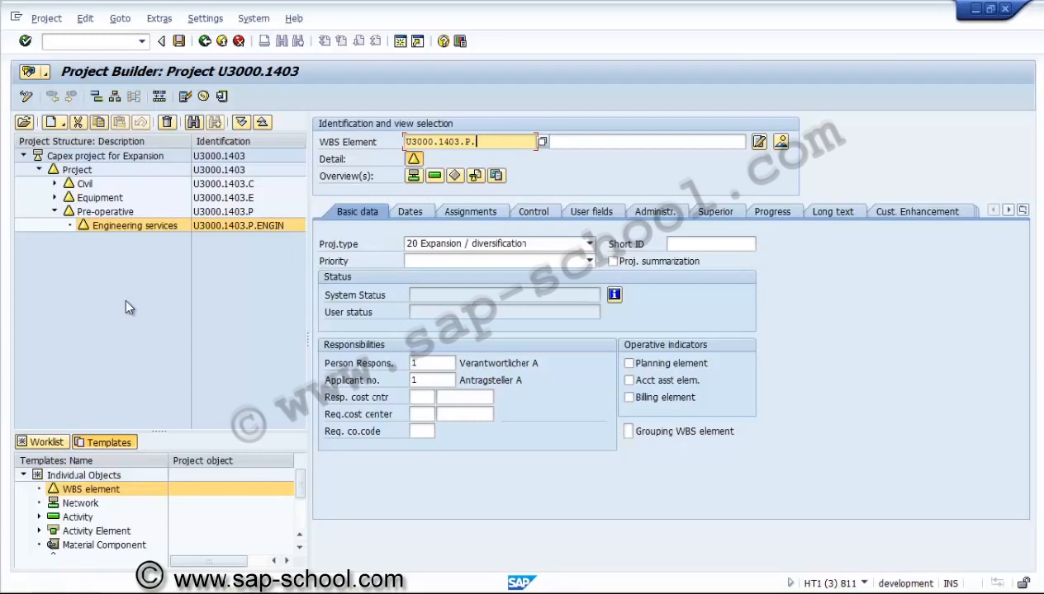
{"action": "type", "text": "ENVIR"}
{"action": "key", "text": "Tab"}
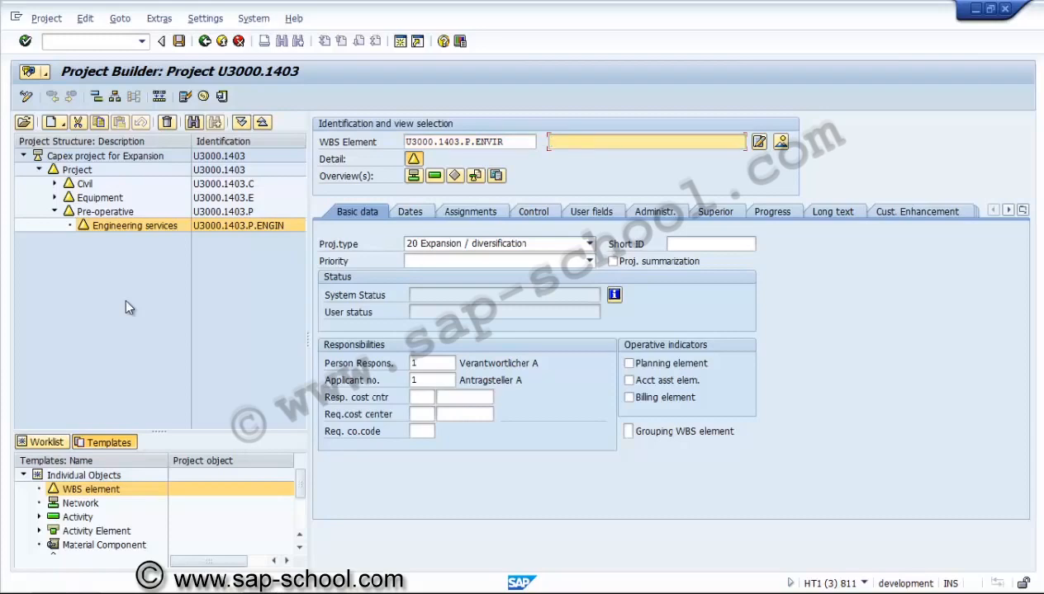
{"action": "type", "text": "Environment expenses"}
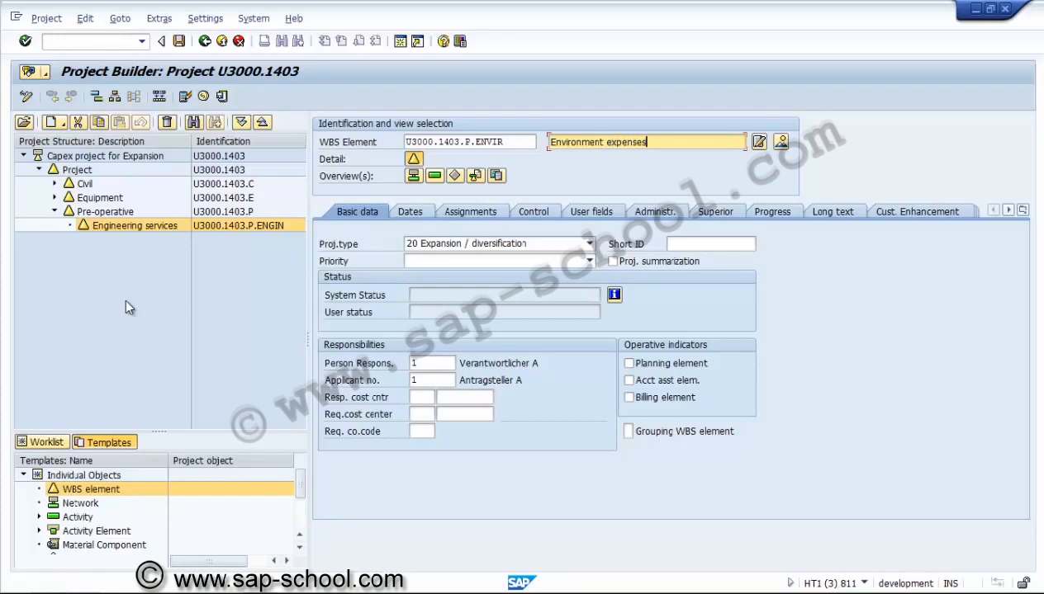
Check the organizational assignments and basic data of Environment expenses and save the project
{"action": "key", "text": "Return"}
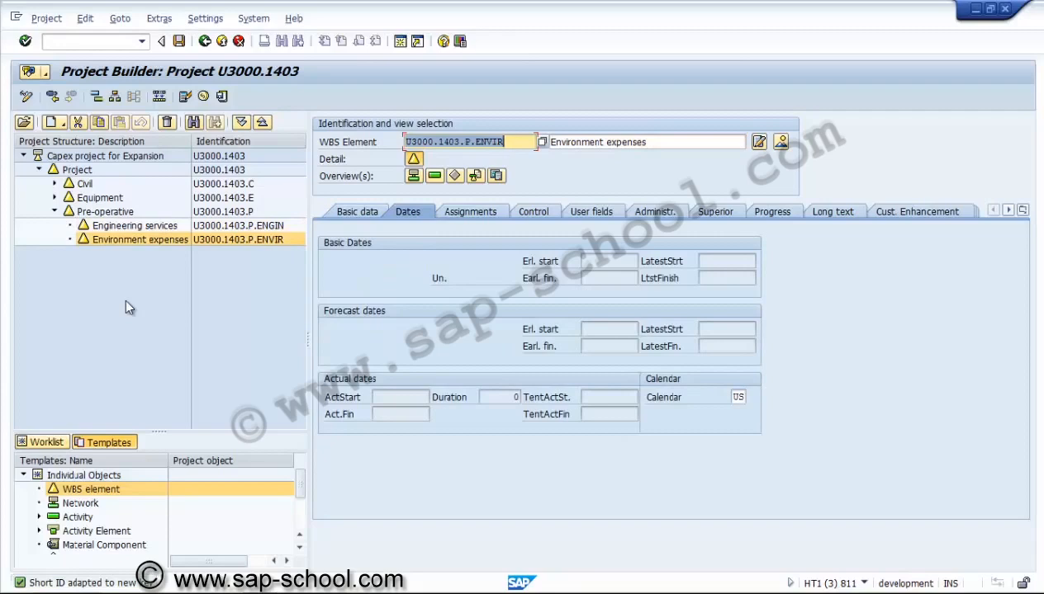
{"action": "key", "text": "End"}
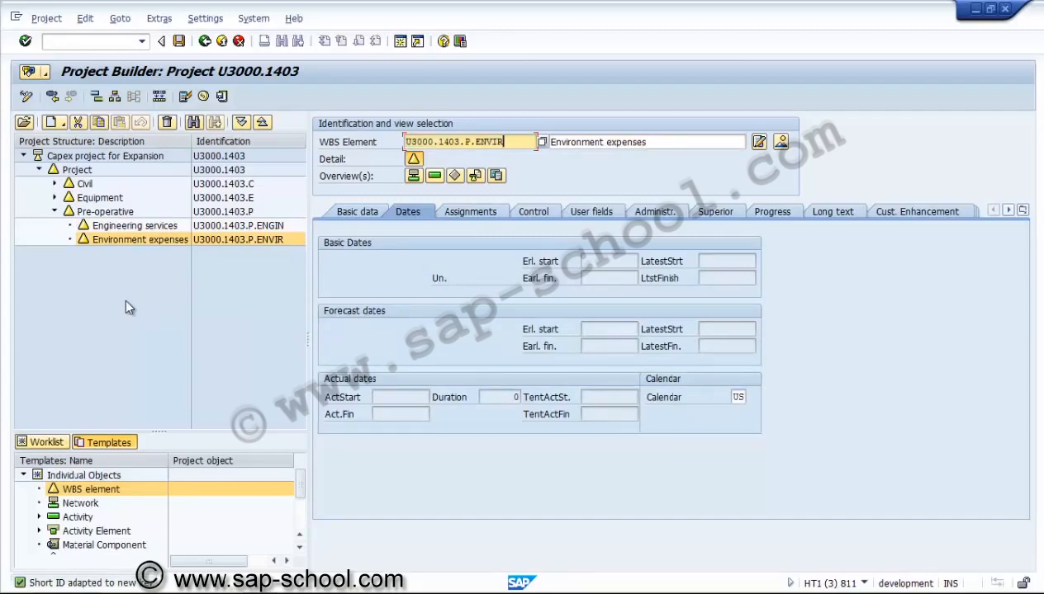
{"action": "key", "text": "Return"}
{"action": "key", "text": "Return"}
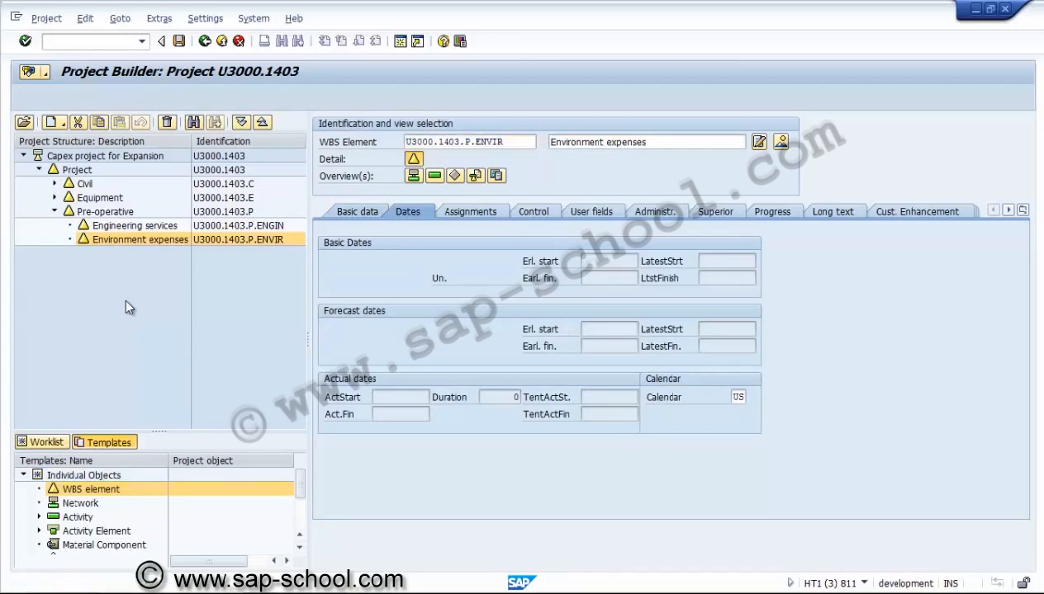
{"action": "key", "text": "Return"}
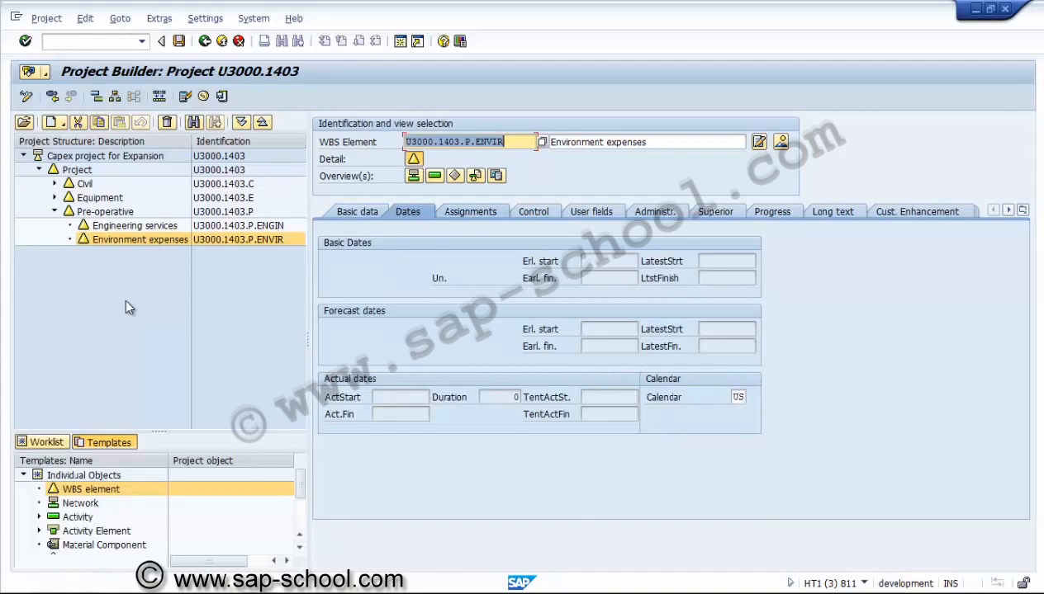
{"action": "key", "text": "Return"}
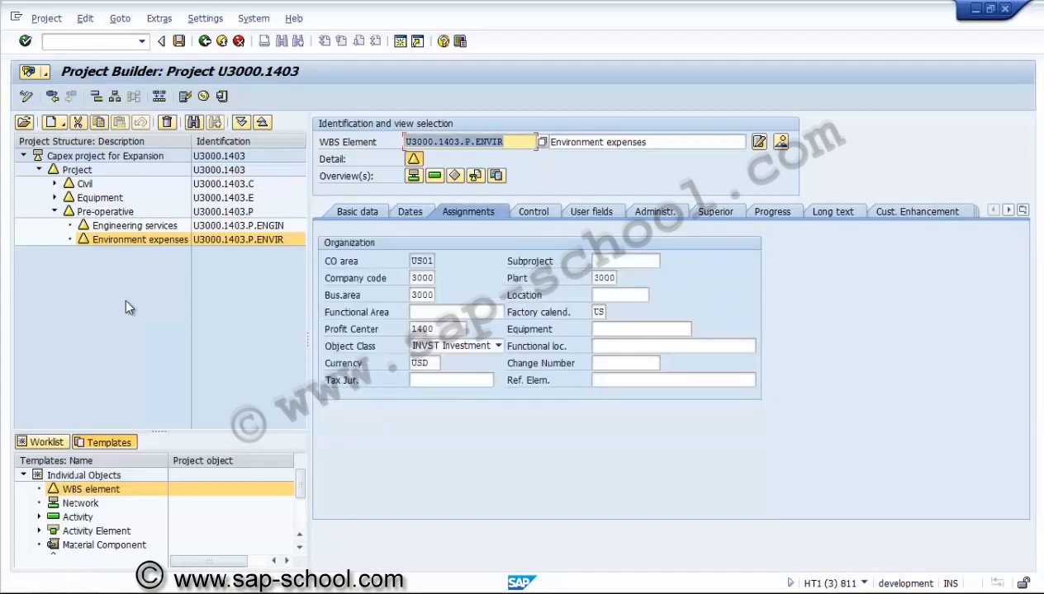
{"action": "key", "text": "Return"}
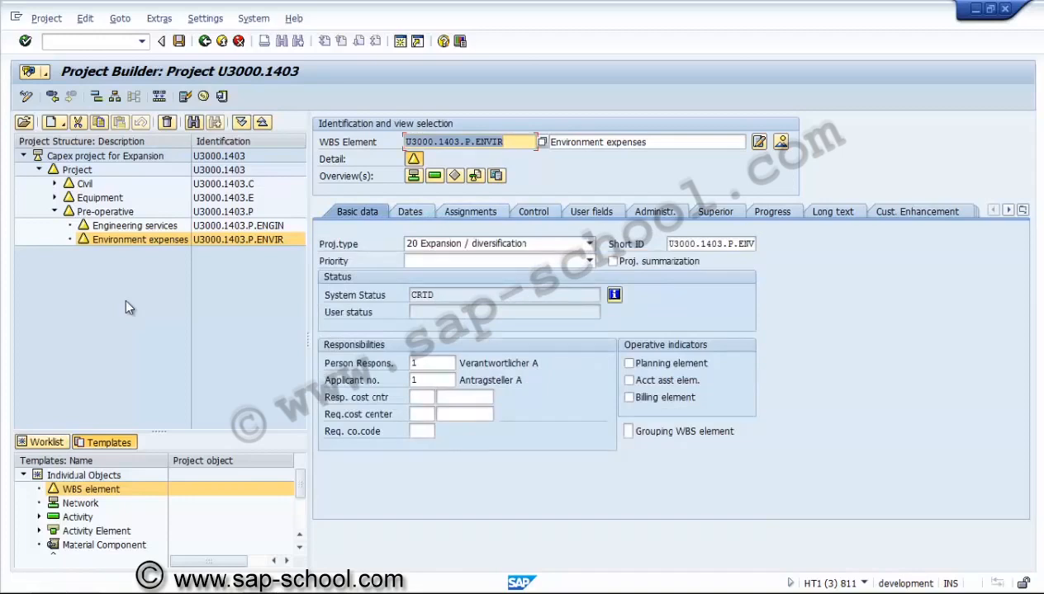
{"action": "key", "text": "ctrl+shift+F10"}
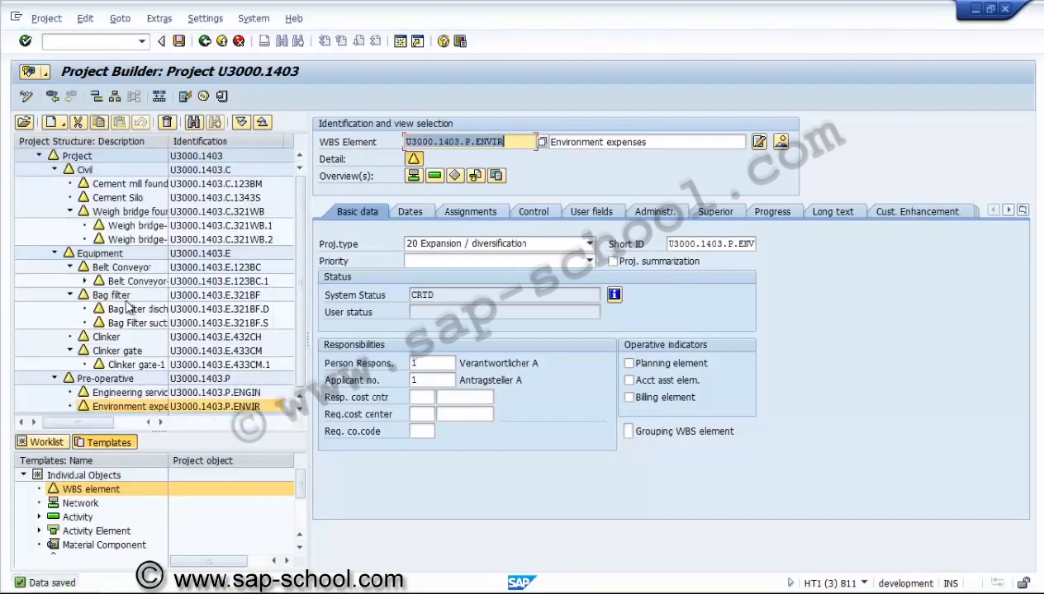
Set the basic dates of Environment expenses to start on 01.01.2014 and finish on 31.01.2014, and leave the project
{"action": "key", "text": "ctrl+Page_Down"}
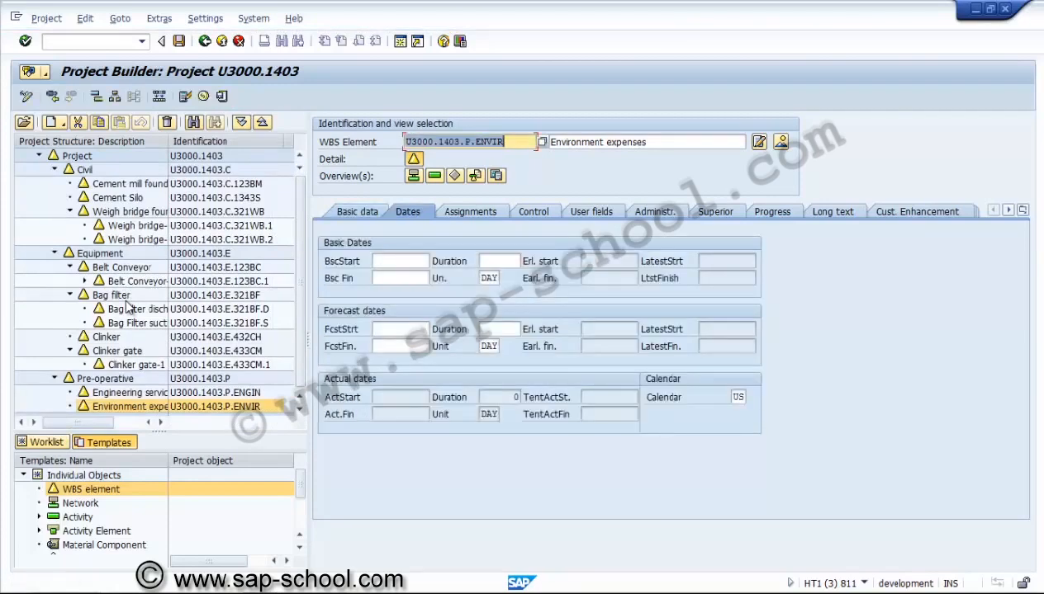
{"action": "key", "text": "Tab"}
{"action": "type", "text": "0101"}
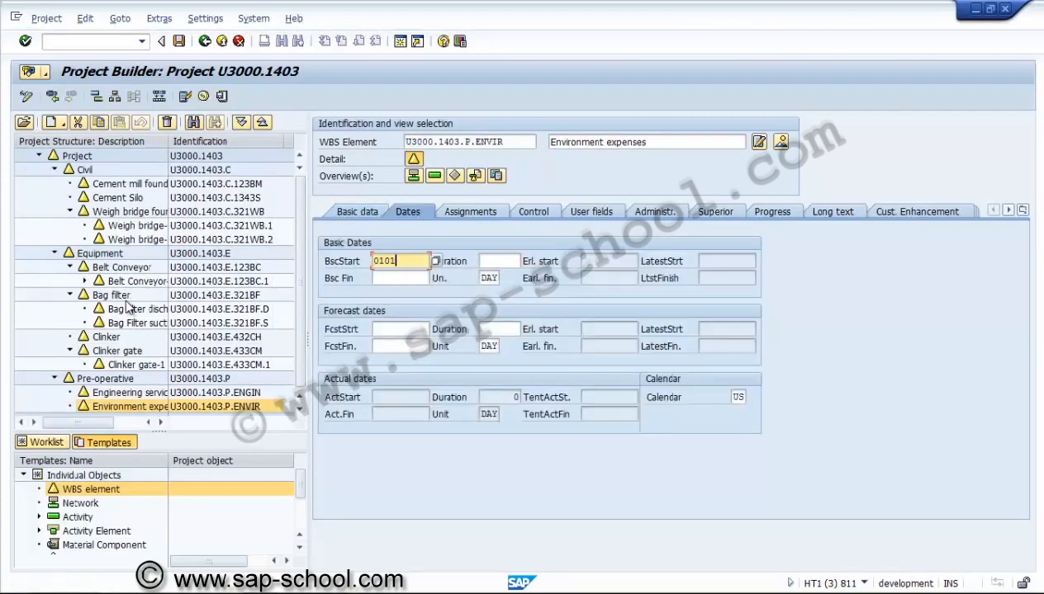
{"action": "type", "text": "2013"}
{"action": "key", "text": "BackSpace"}
{"action": "type", "text": "4"}
{"action": "key", "text": "Down"}
{"action": "type", "text": "31.01.2014"}
{"action": "key", "text": "Return"}
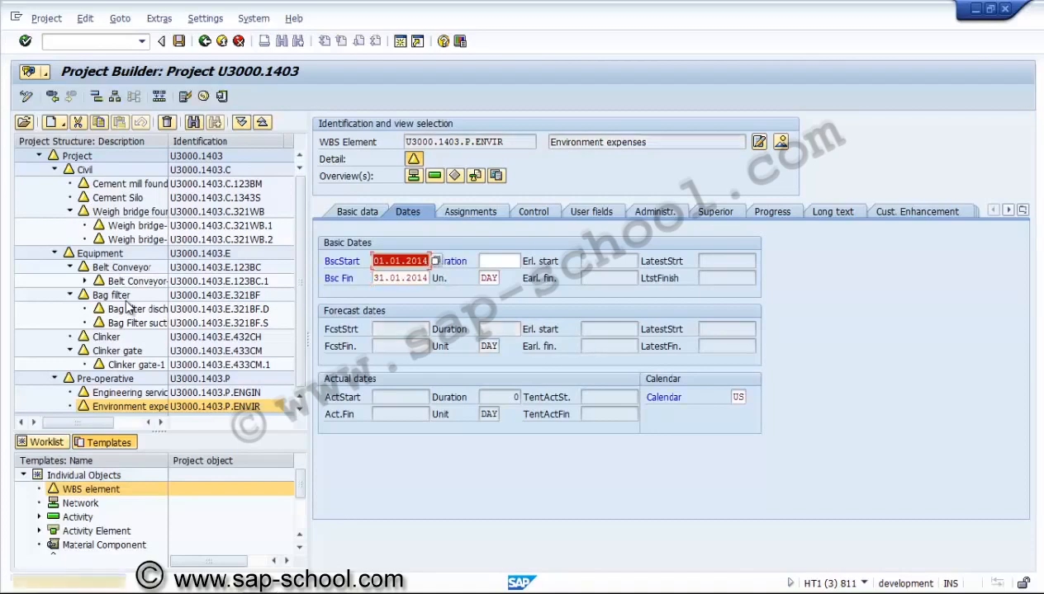
{"action": "key", "text": "Return"}
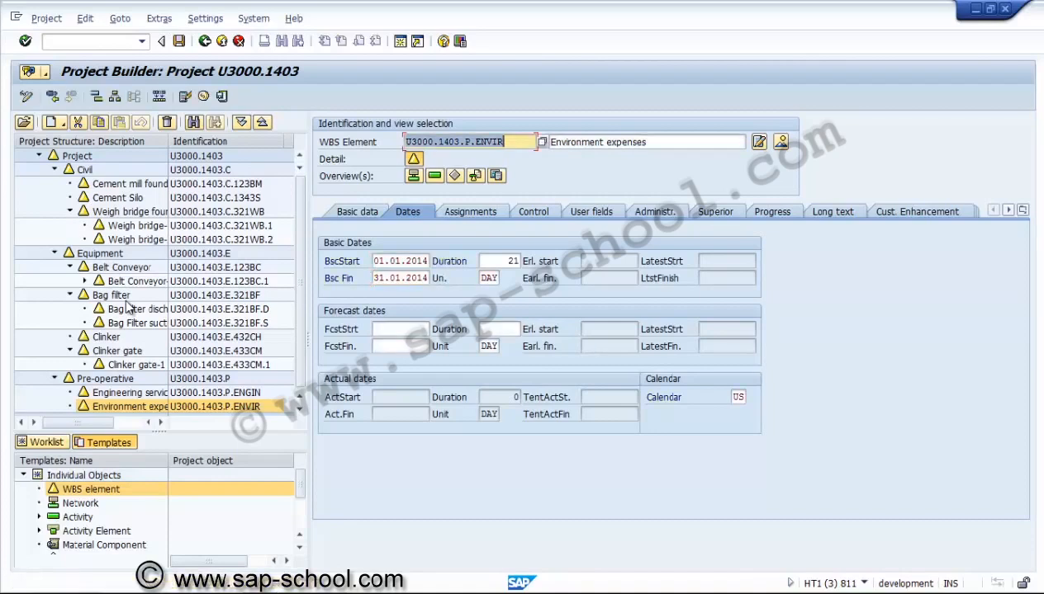
{"action": "key", "text": "shift+Tab"}
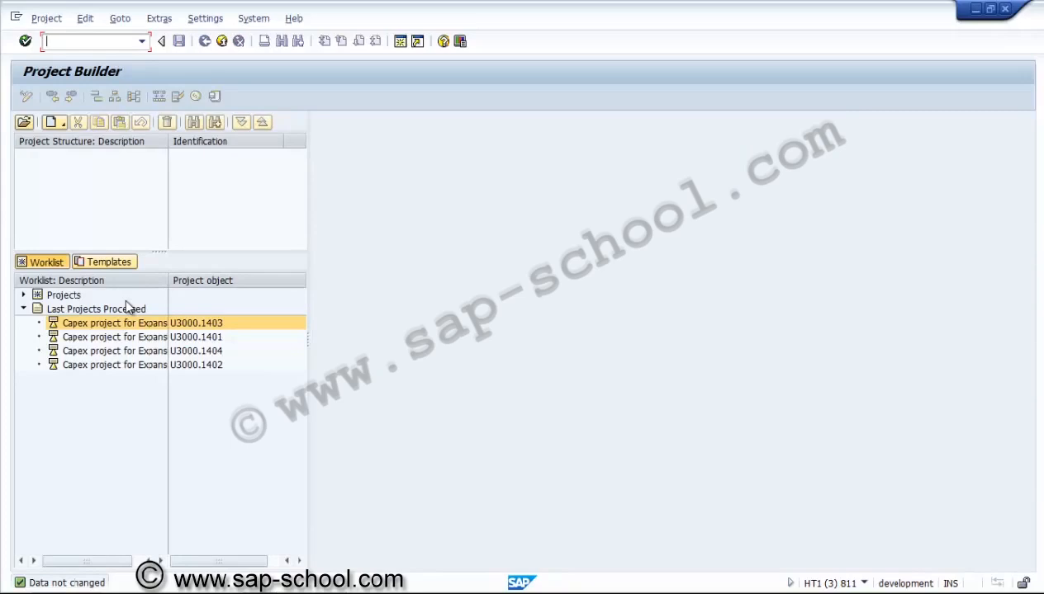
Reopen project U3000.1403 and show its fully expanded structure with a wider description column
{"action": "double_click", "coordinate": [127, 320]}
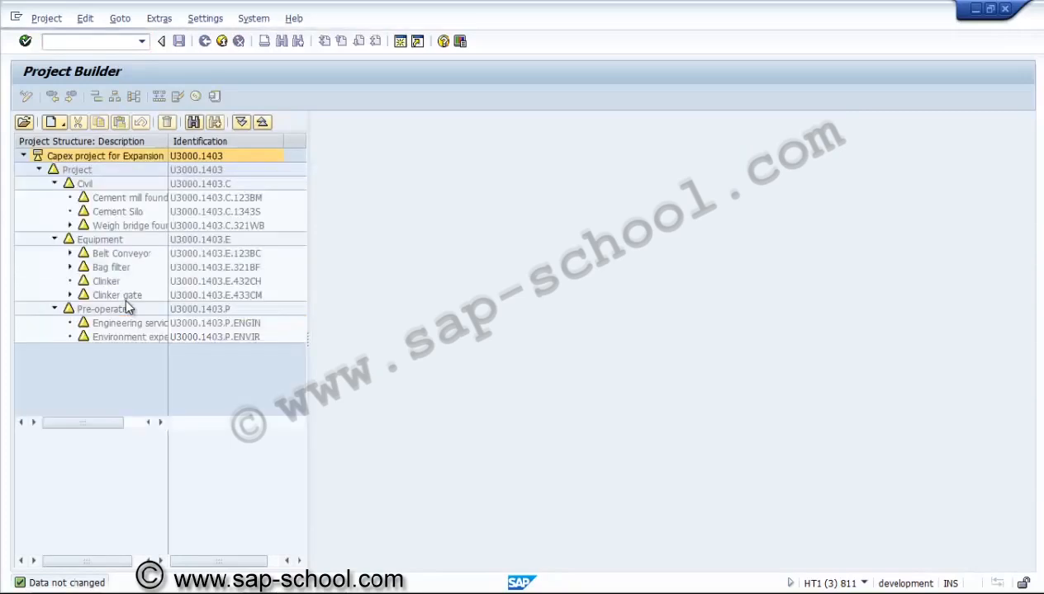
{"action": "key", "text": "shift+F1"}
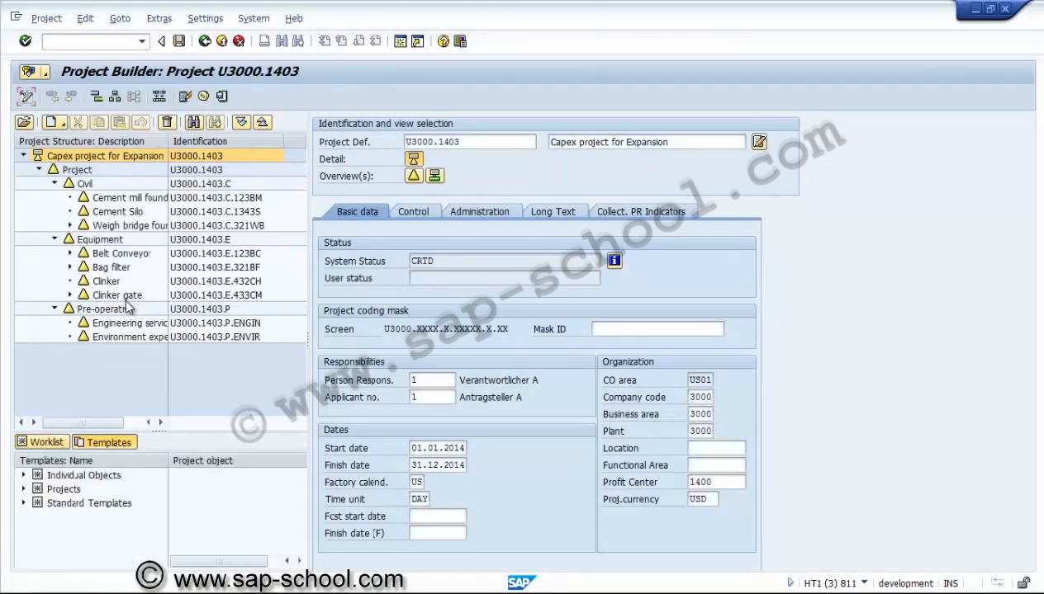
{"action": "left_click", "coordinate": [241, 122]}
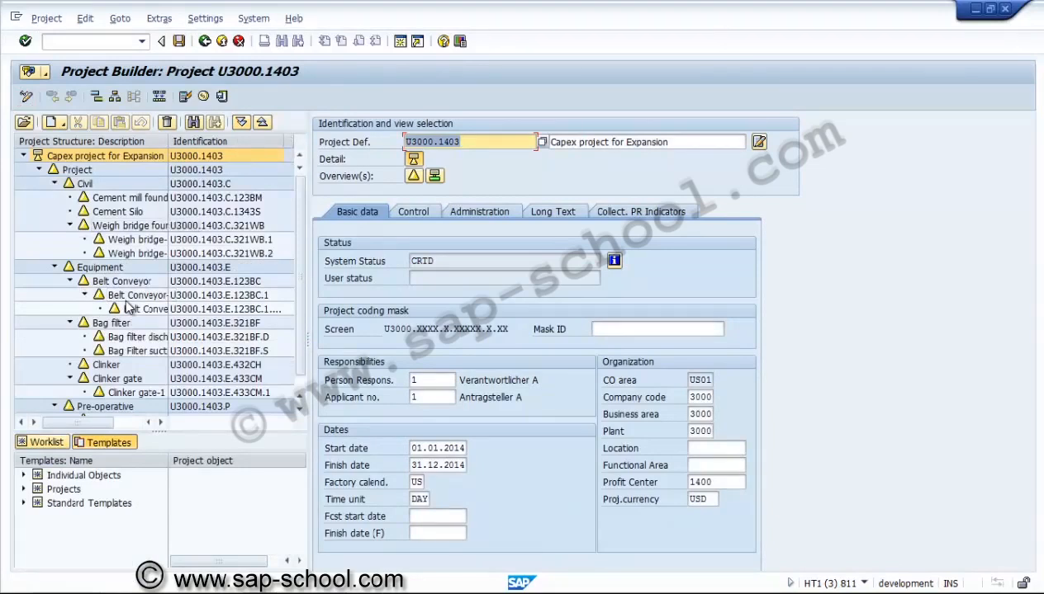
{"action": "left_click_drag", "start_coordinate": [169, 141], "coordinate": [224, 141]}
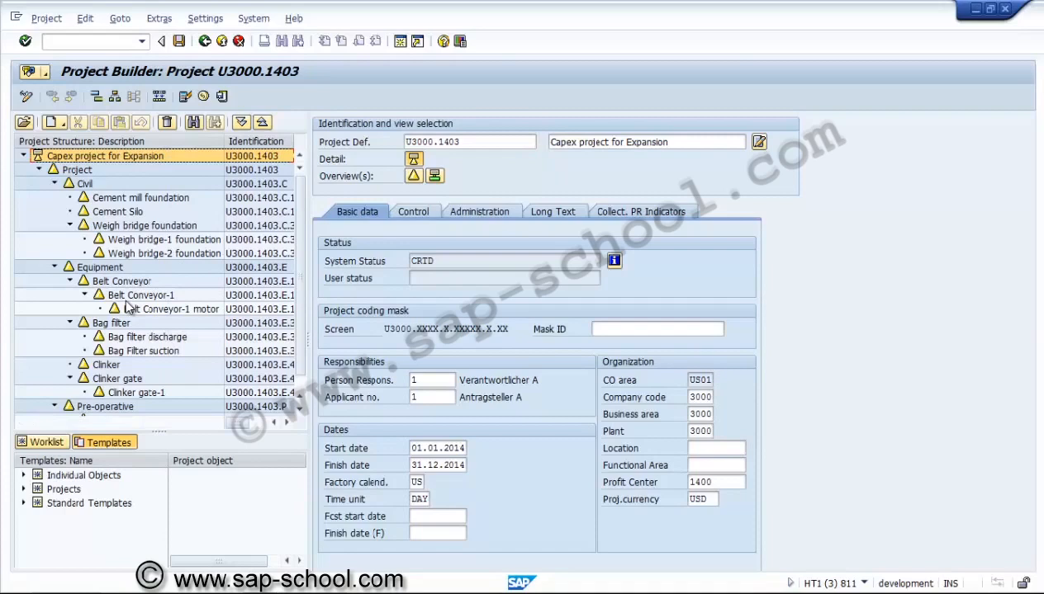
Collapse the project structure and expand it only down to Civil, Equipment and Pre-operative
{"action": "left_click", "coordinate": [261, 122]}
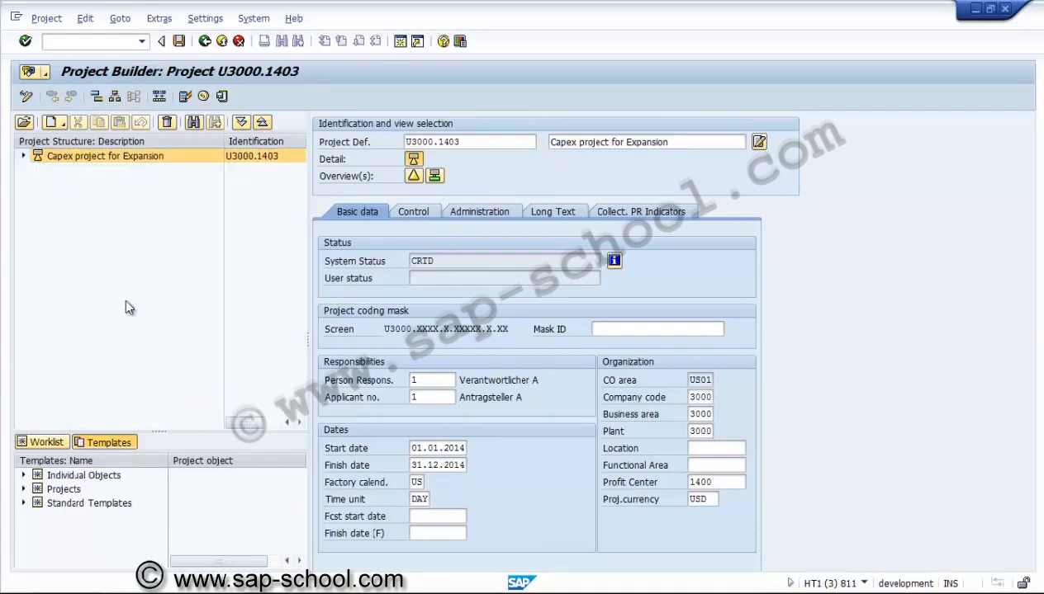
{"action": "left_click", "coordinate": [23, 156]}
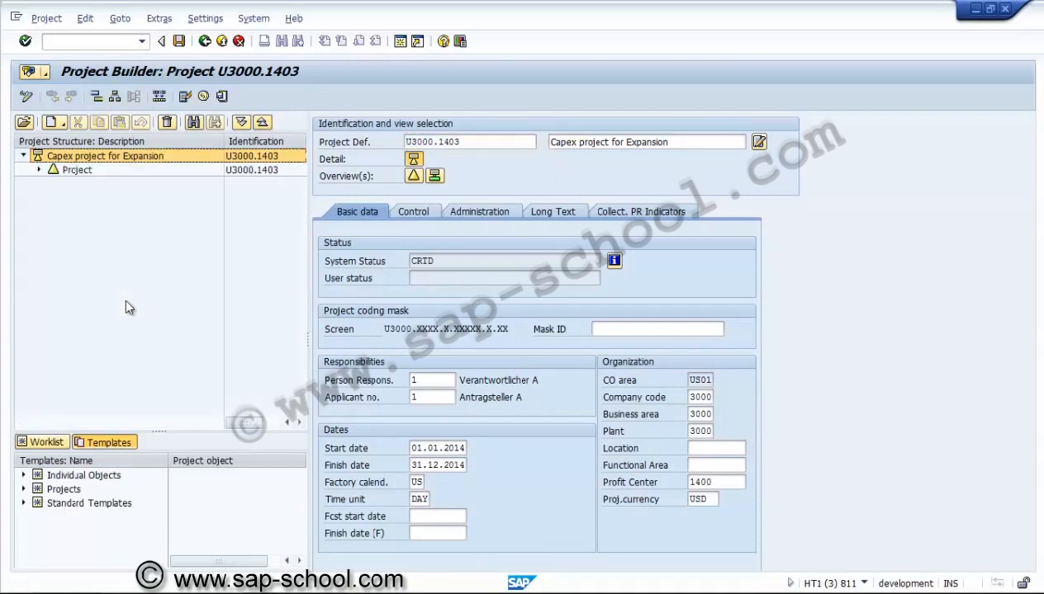
{"action": "left_click", "coordinate": [39, 170]}
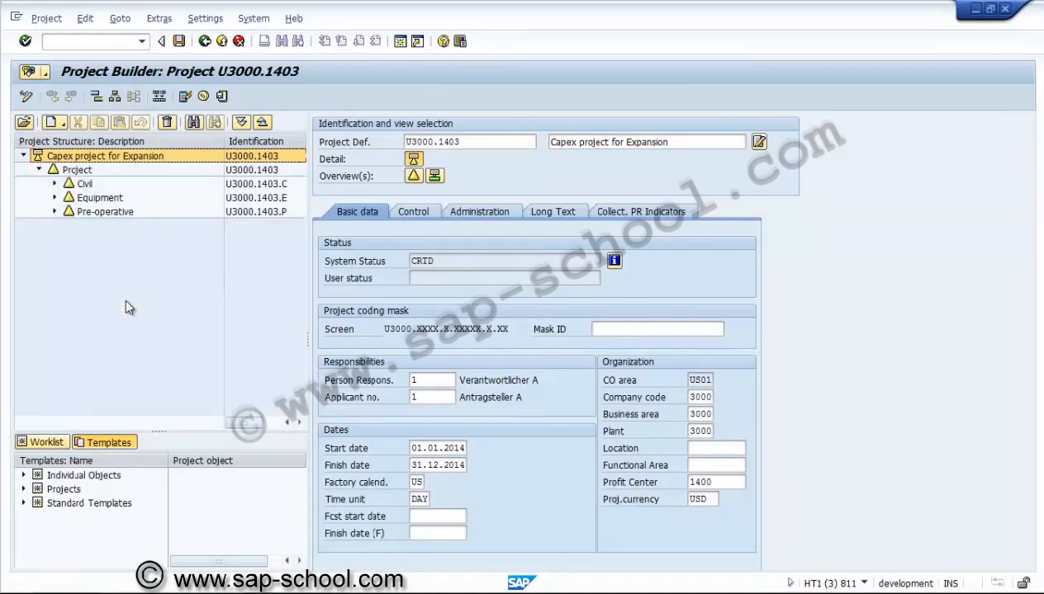
Add a milestone from the individual object templates to the Civil WBS element and describe it as "Milestone for Civil"
{"action": "left_click", "coordinate": [23, 476]}
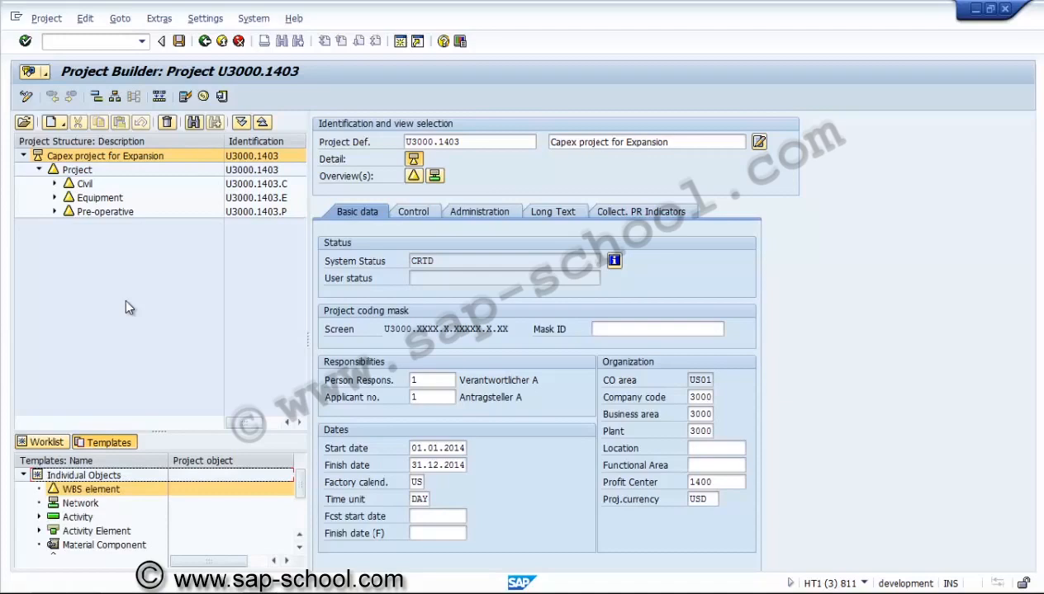
{"action": "scroll", "coordinate": [157, 510], "scroll_direction": "down", "scroll_amount": 3}
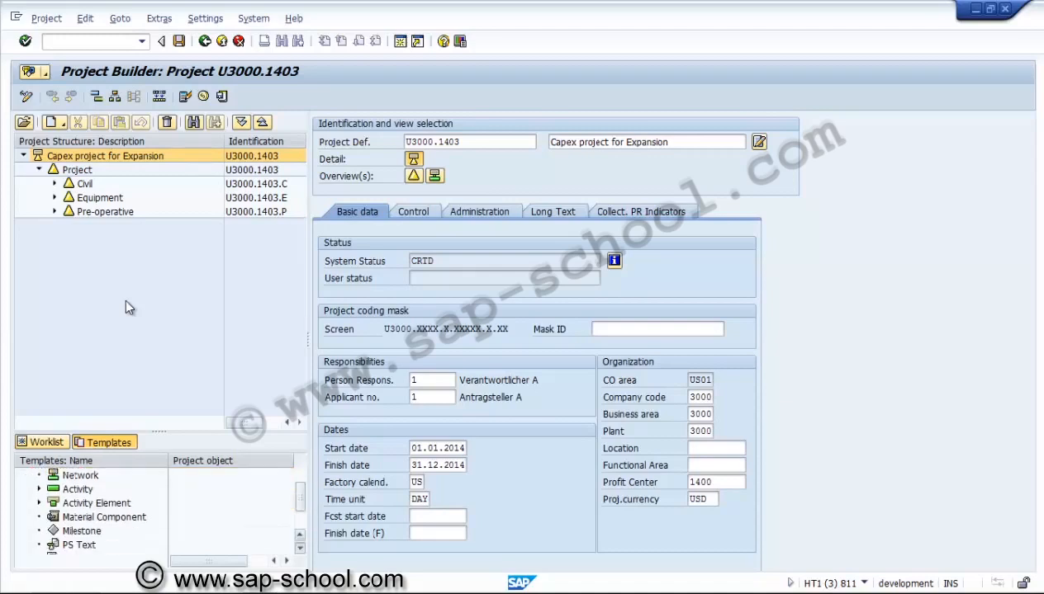
{"action": "left_click", "coordinate": [81, 516]}
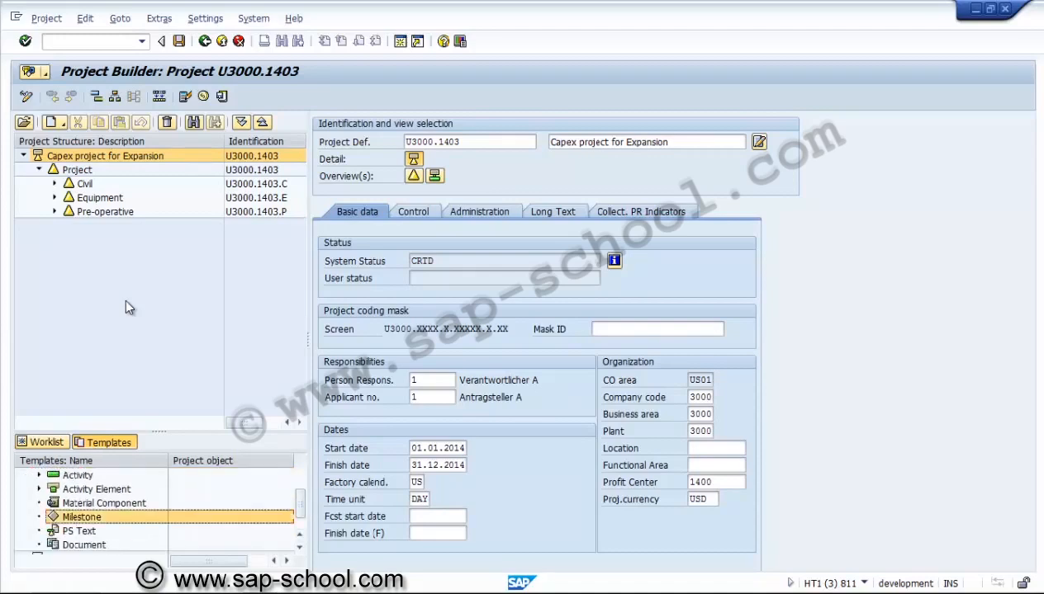
{"action": "left_click_drag", "start_coordinate": [81, 517], "coordinate": [85, 184]}
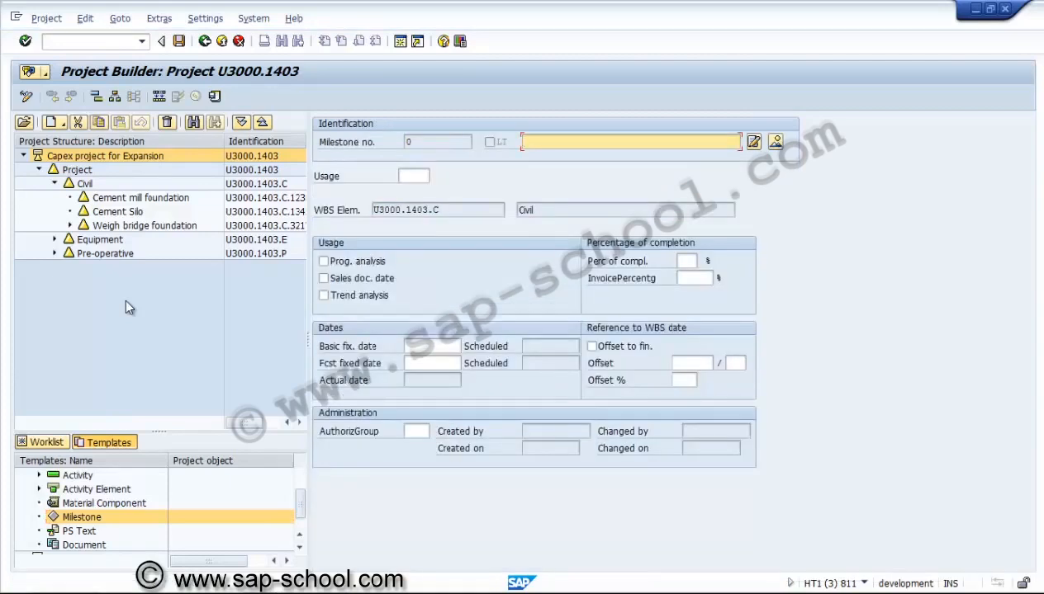
{"action": "type", "text": "Milestone for Civil"}
{"action": "key", "text": "Return"}
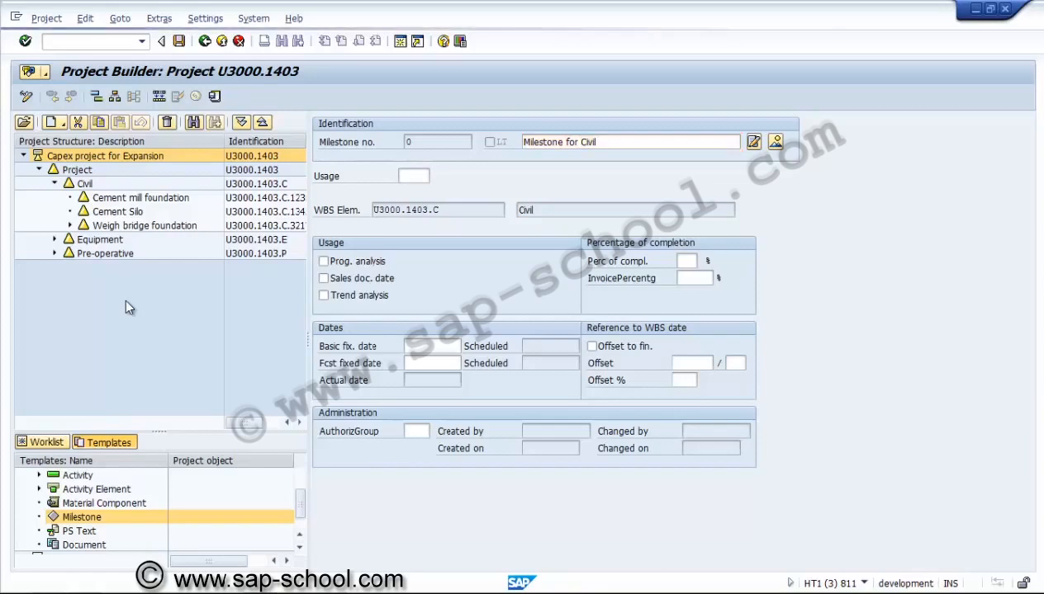
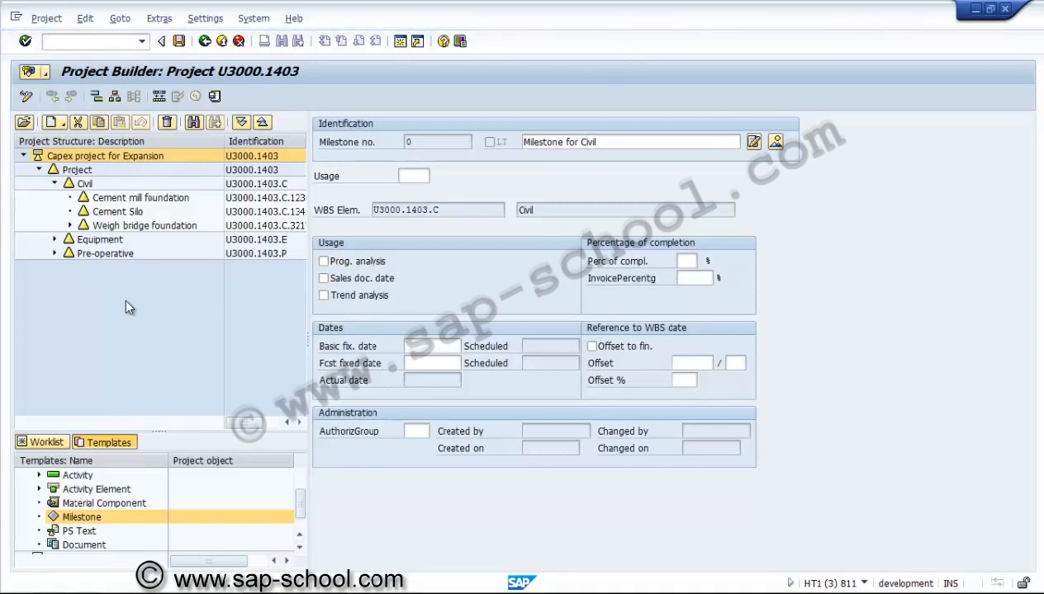
{"action": "key", "text": "Return"}
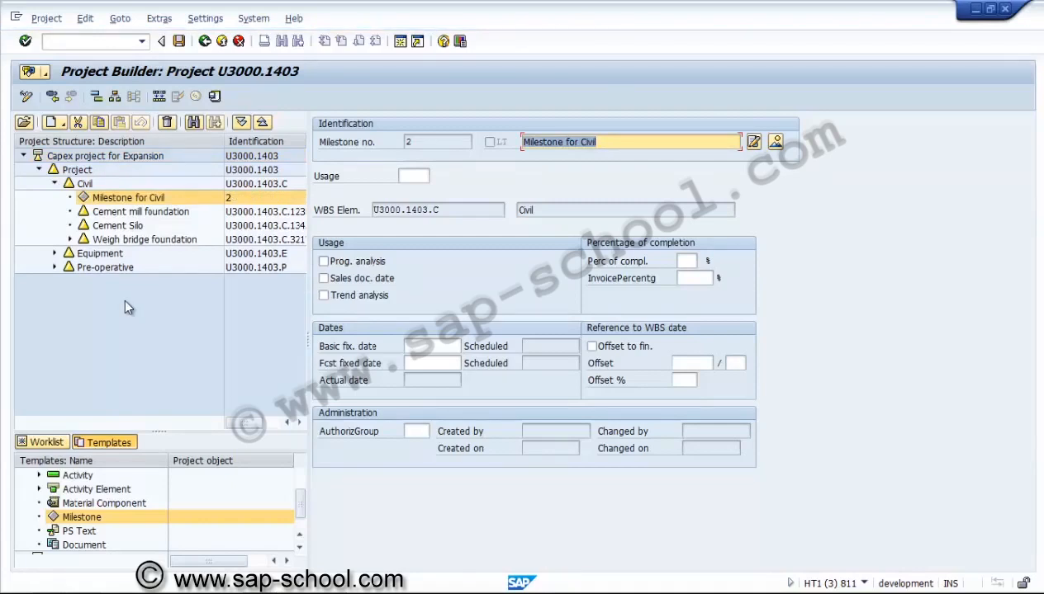
Assign usage 00002 (Start specification) to the Civil milestone
{"action": "key", "text": "Tab"}
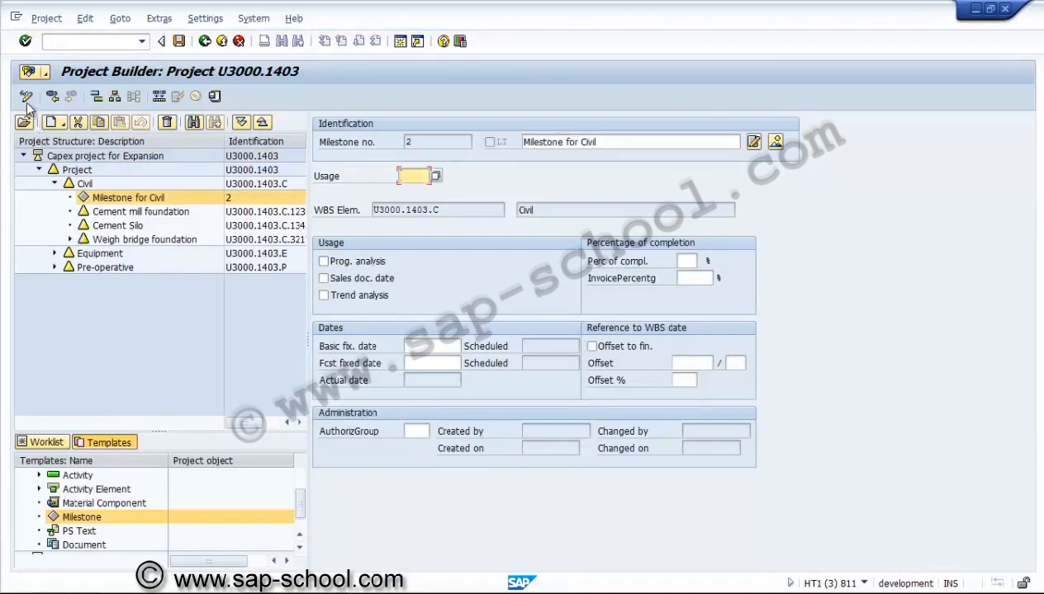
{"action": "left_click", "coordinate": [27, 99]}
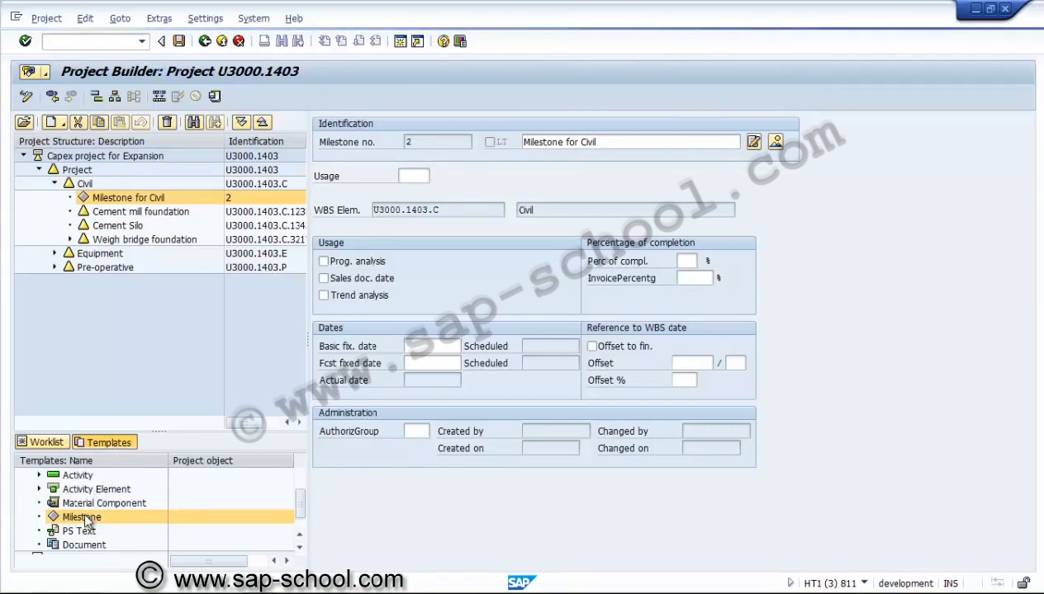
{"action": "key", "text": "F4"}
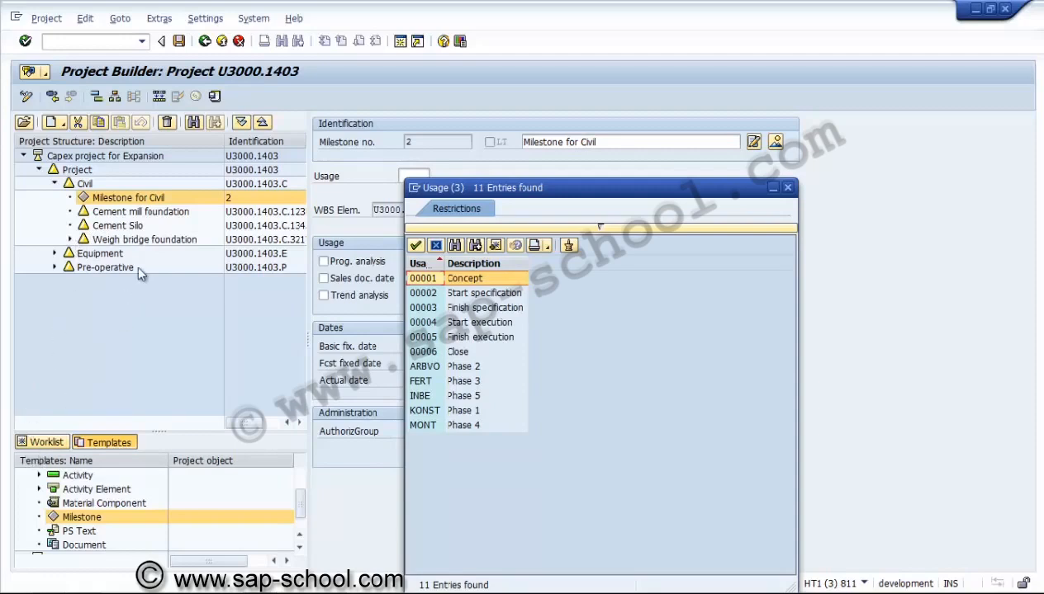
{"action": "key", "text": "Down"}
{"action": "key", "text": "Return"}
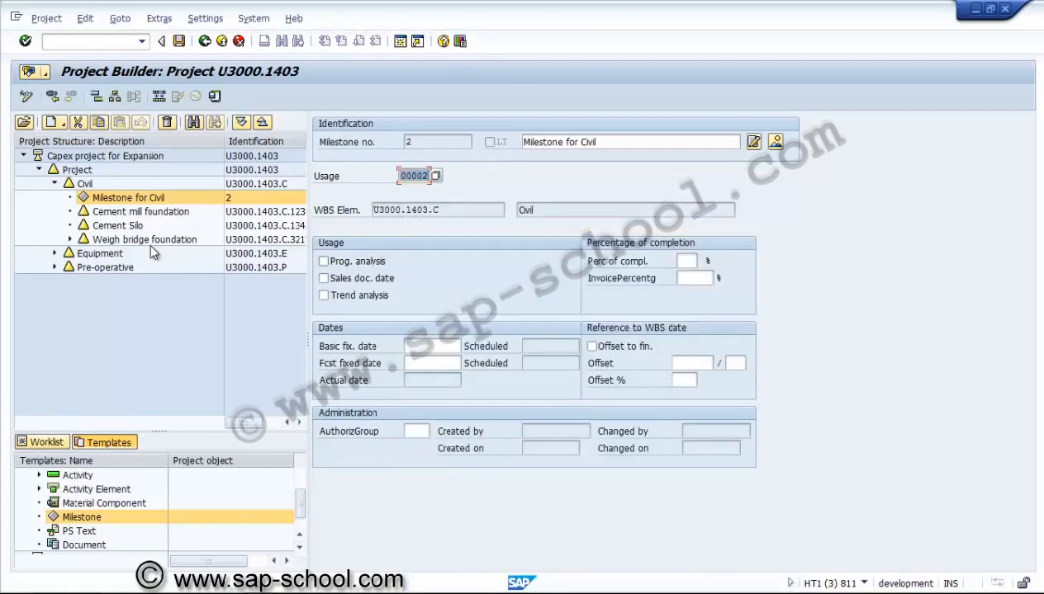
Enable progress analysis and trend analysis for the Civil milestone
{"action": "key", "text": "Tab"}
{"action": "key", "text": "space"}
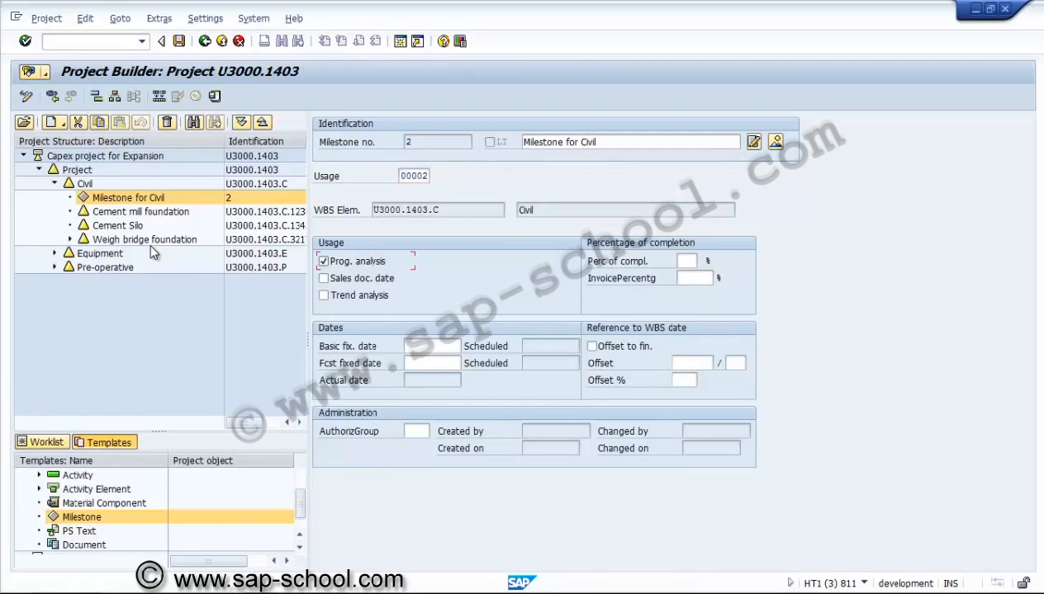
{"action": "key", "text": "Tab"}
{"action": "key", "text": "Tab"}
{"action": "key", "text": "space"}
Set the Civil milestone's percentage of completion to 000 from the allowed values, leaving the invoice percentage empty
{"action": "key", "text": "Tab"}
{"action": "key", "text": "Return"}
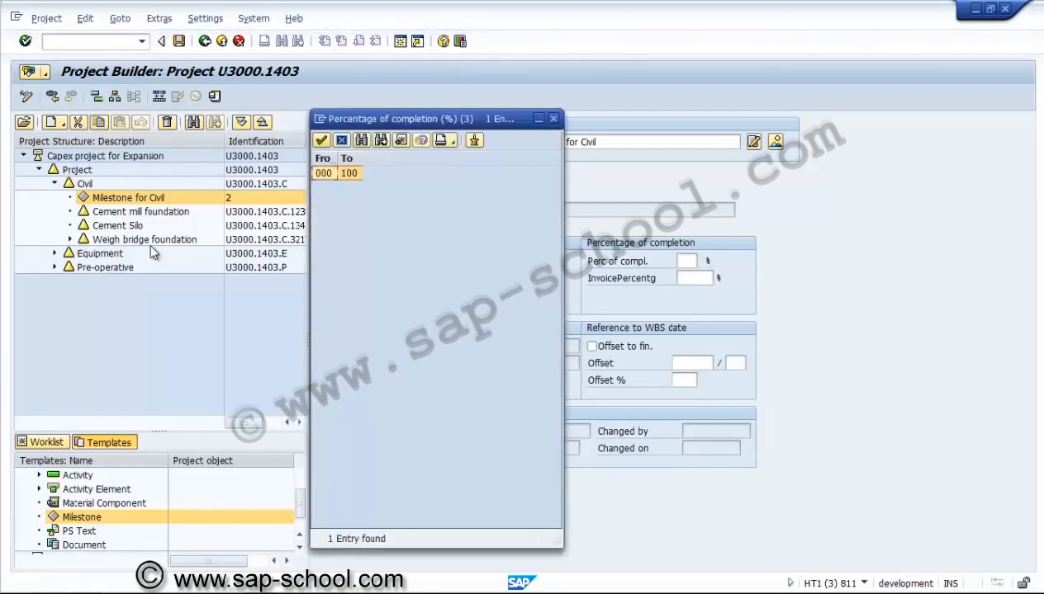
{"action": "key", "text": "Return"}
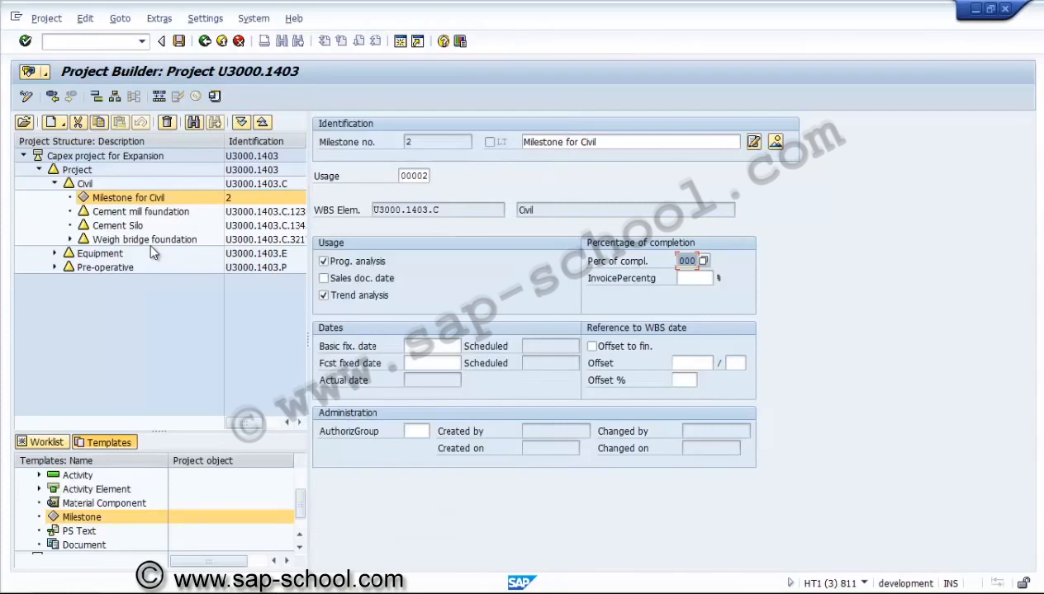
{"action": "key", "text": "Tab"}
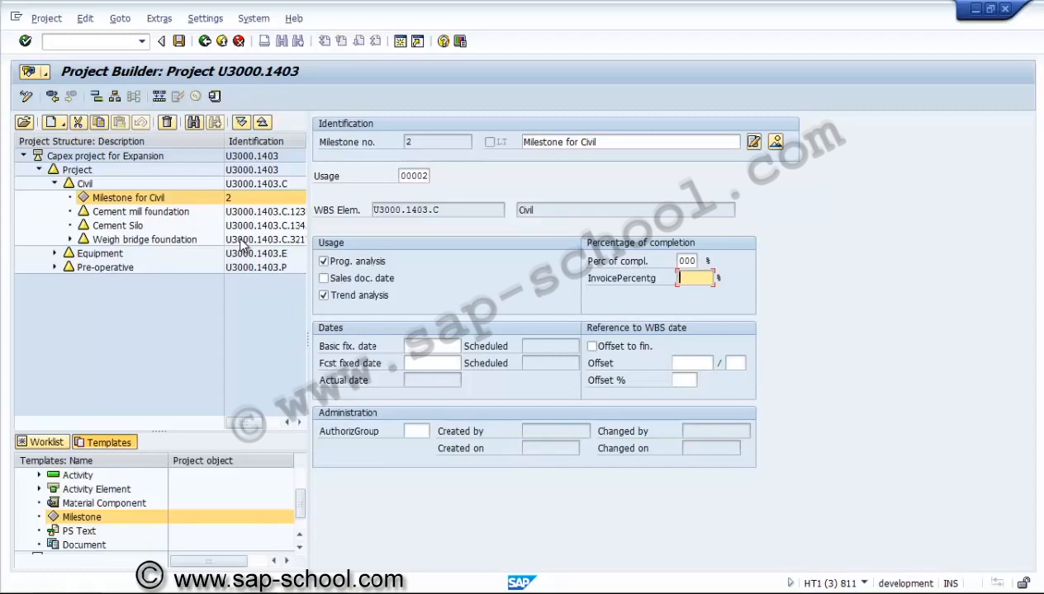
{"action": "key", "text": "Tab"}
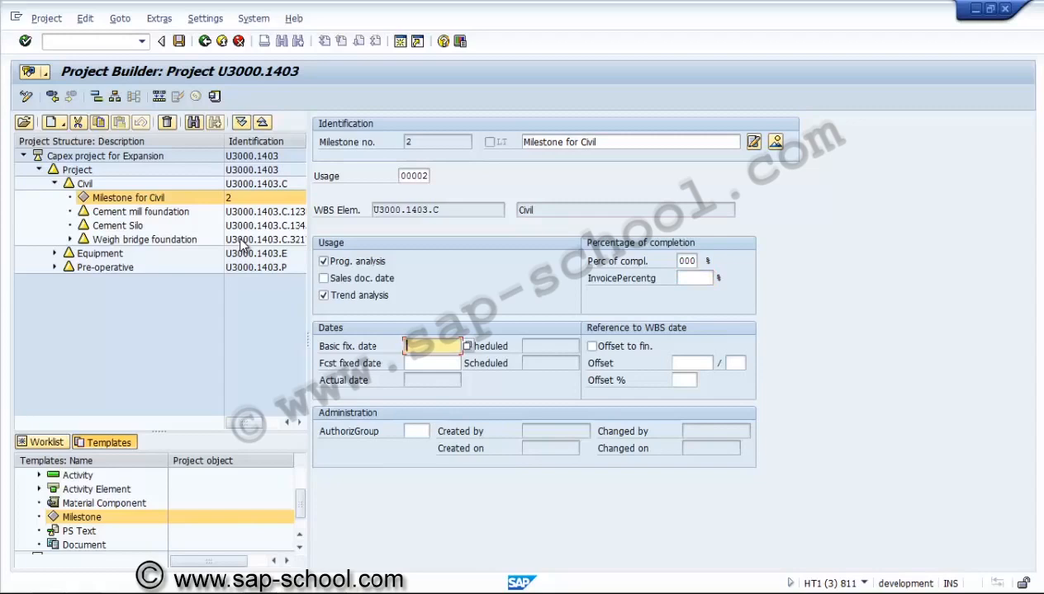
Set the Civil milestone's basic fixed date to 30.04.2014 and expand the Equipment and Pre-operative branches
{"action": "type", "text": "30.04.2014"}
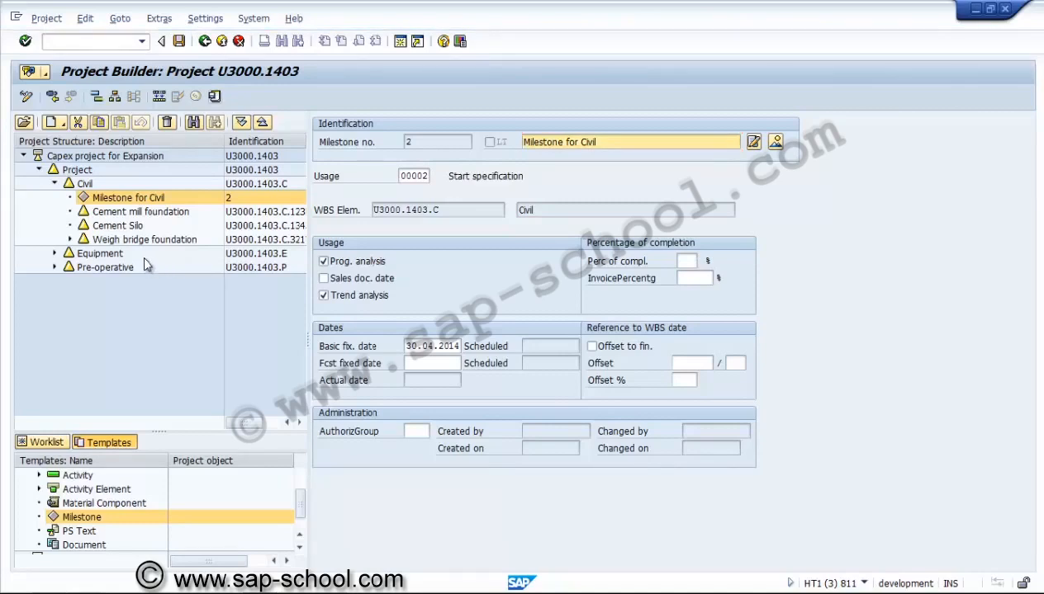
{"action": "left_click", "coordinate": [143, 257]}
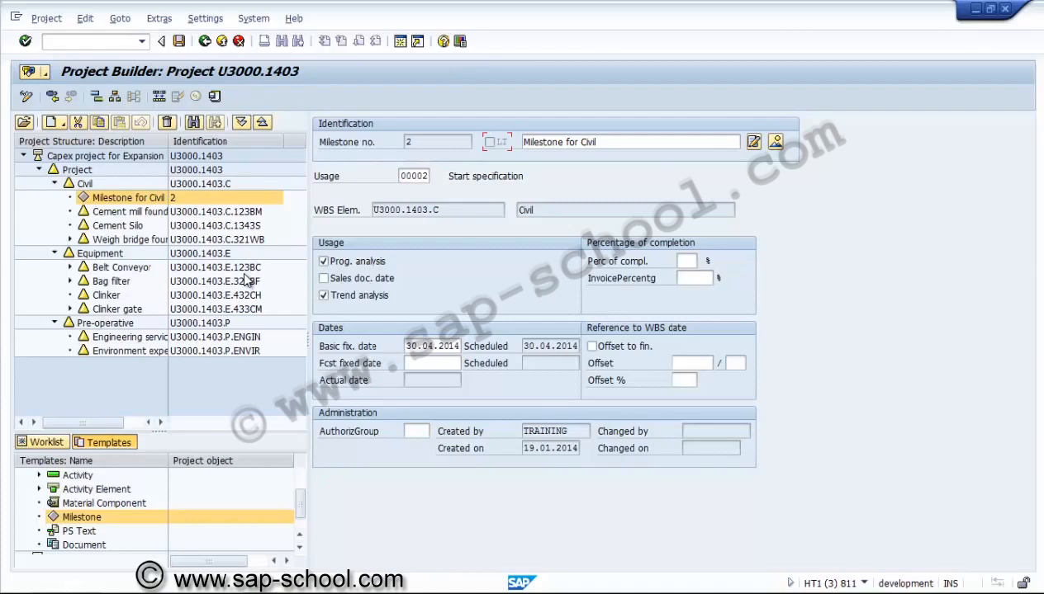
Add a milestone from the templates to the Equipment WBS element, described as "Milestone for Equpment" with usage 00002
{"action": "left_click_drag", "start_coordinate": [82, 517], "coordinate": [100, 254]}
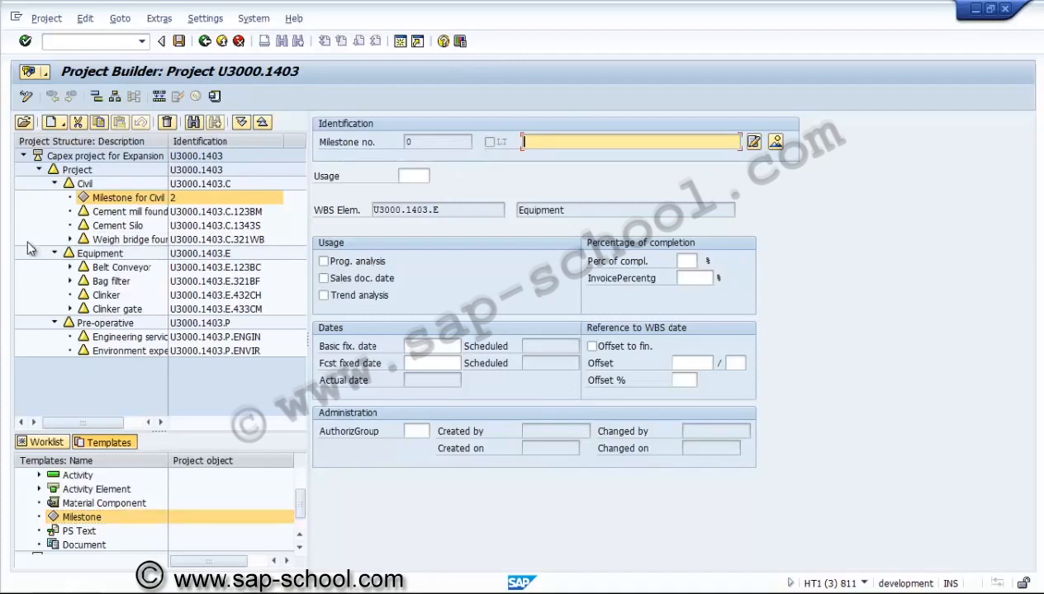
{"action": "type", "text": "Milestone for "}
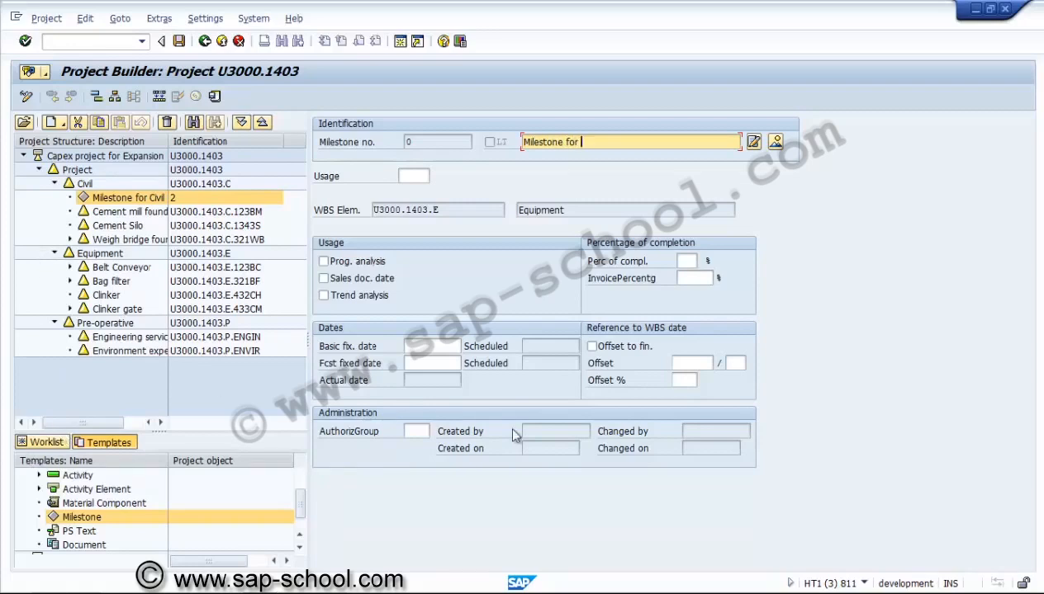
{"action": "type", "text": "Equipment"}
{"action": "key", "text": "Tab"}
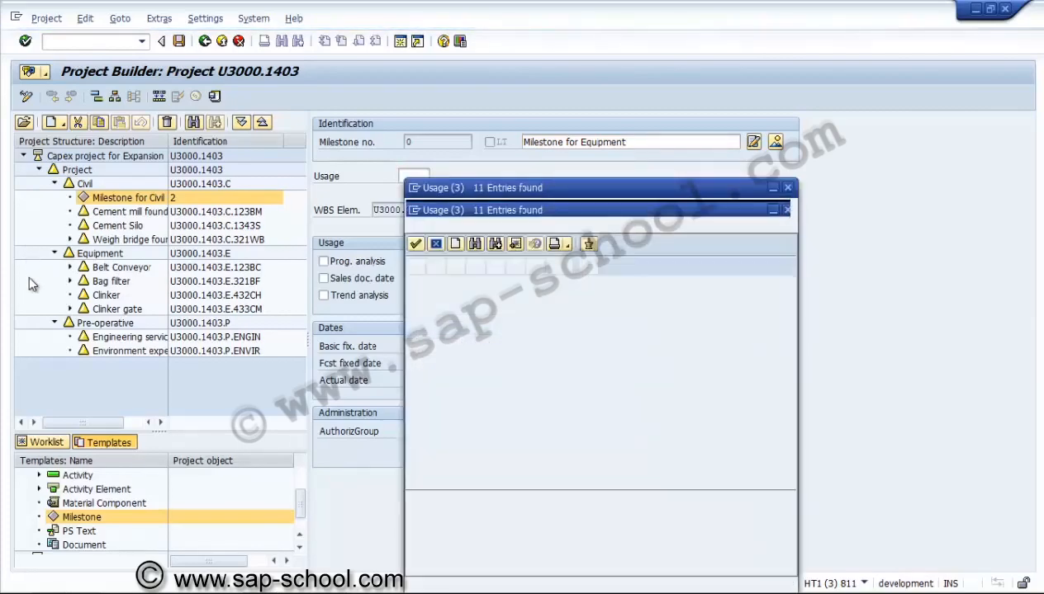
{"action": "key", "text": "Down"}
{"action": "key", "text": "Return"}
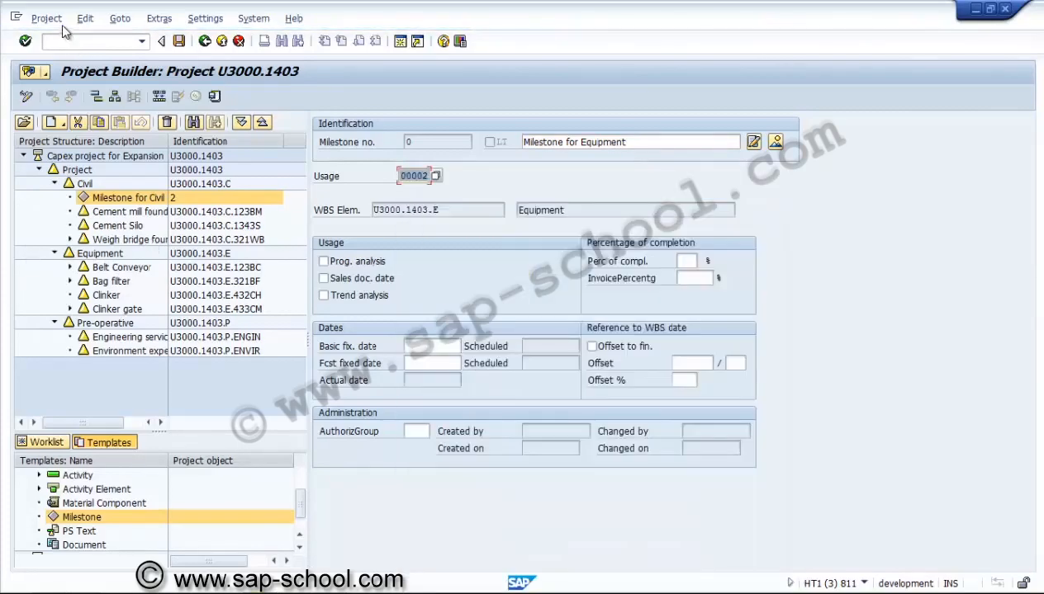
Enable progress analysis and trend analysis for the Equipment milestone and enter 000 as its percentage of completion
{"action": "key", "text": "Tab"}
{"action": "key", "text": "space"}
{"action": "key", "text": "Tab"}
{"action": "key", "text": "Tab"}
{"action": "key", "text": "space"}
{"action": "key", "text": "Tab"}
{"action": "type", "text": "000"}
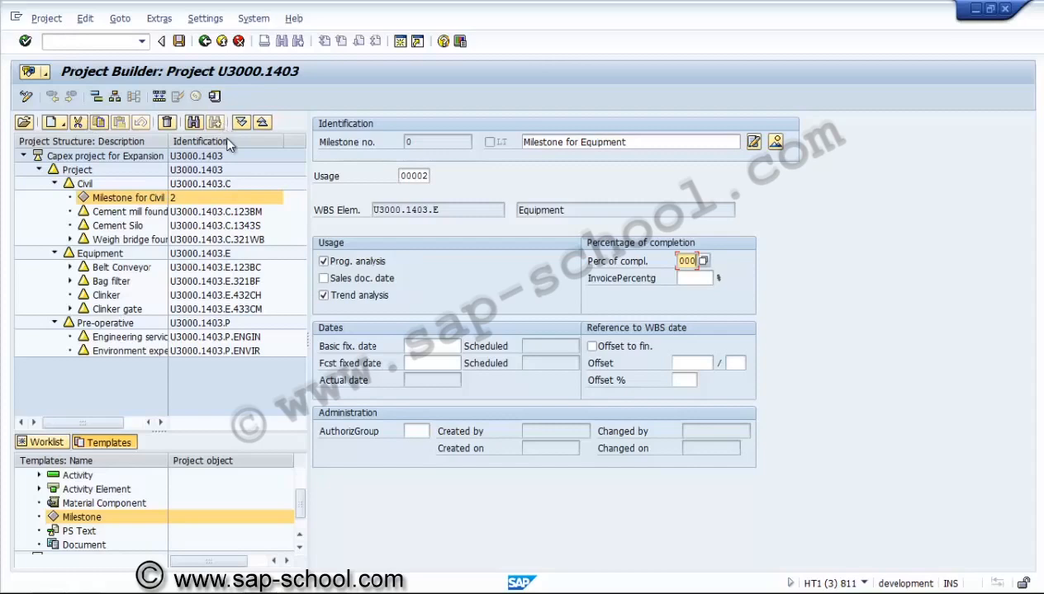
Set the Equipment milestone's basic fixed date to 31.10.2014 and save the project
{"action": "key", "text": "Tab"}
{"action": "key", "text": "Tab"}
{"action": "type", "text": "31.10.2014"}
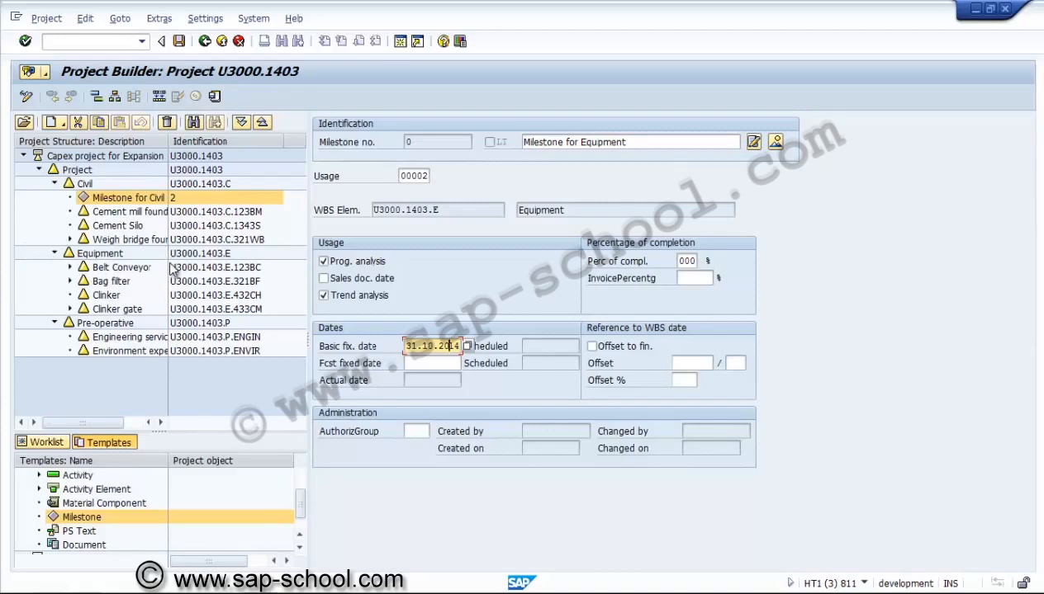
{"action": "key", "text": "Home"}
{"action": "left_click", "coordinate": [214, 96]}
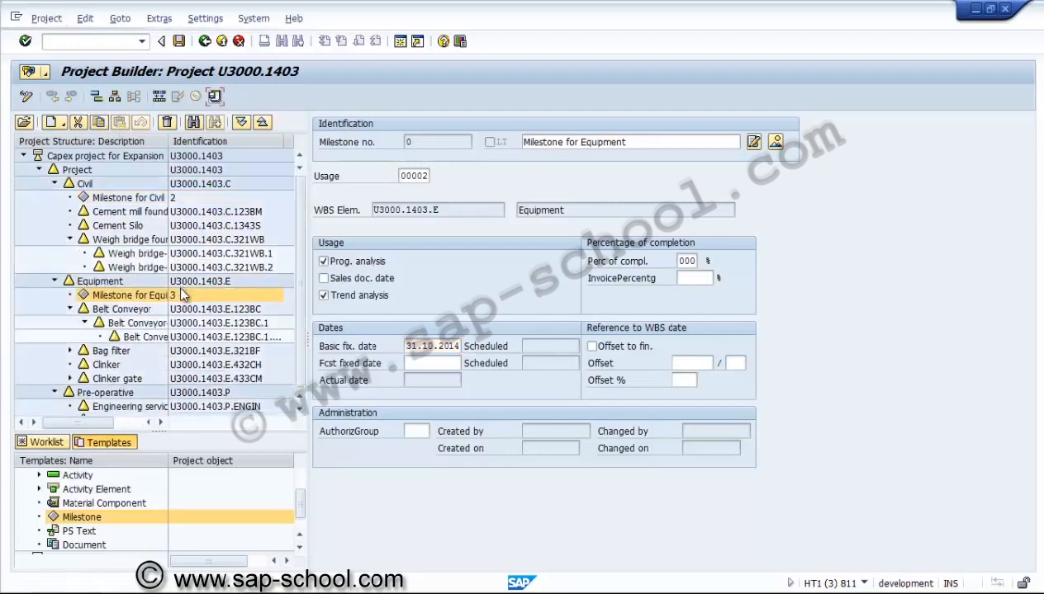
{"action": "key", "text": "ctrl+s"}
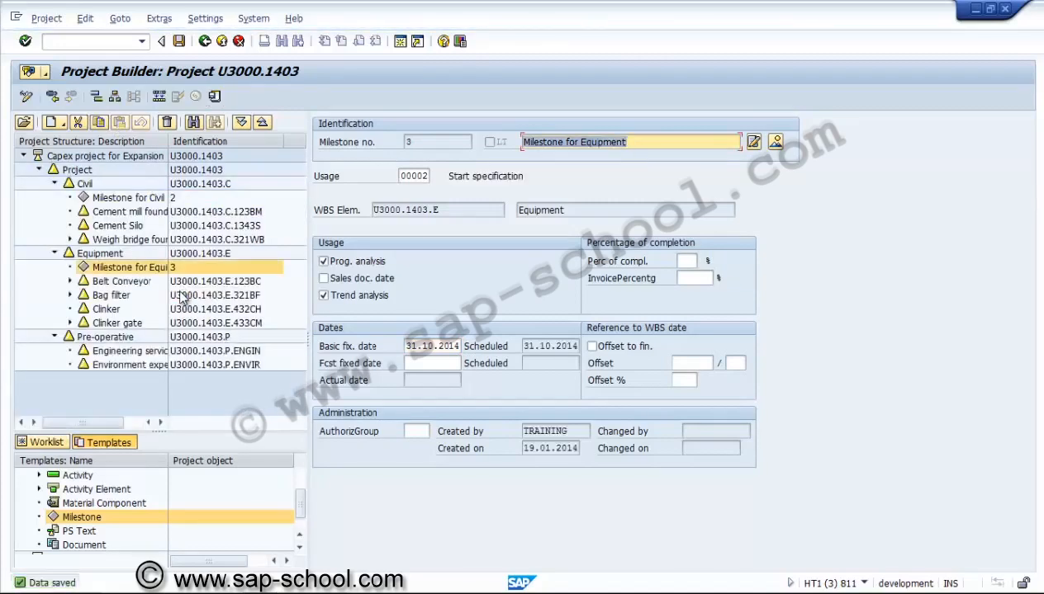
Set the percentage of completion to 70 for the Equipment milestone and to 80 for the Civil milestone
{"action": "key", "text": "Tab"}
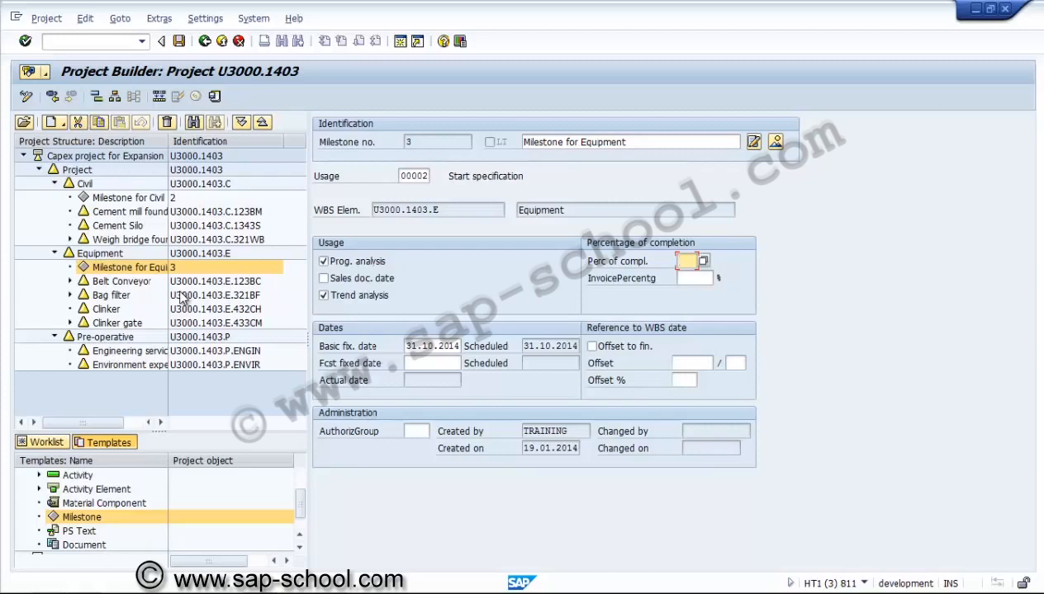
{"action": "type", "text": "70"}
{"action": "key", "text": "Return"}
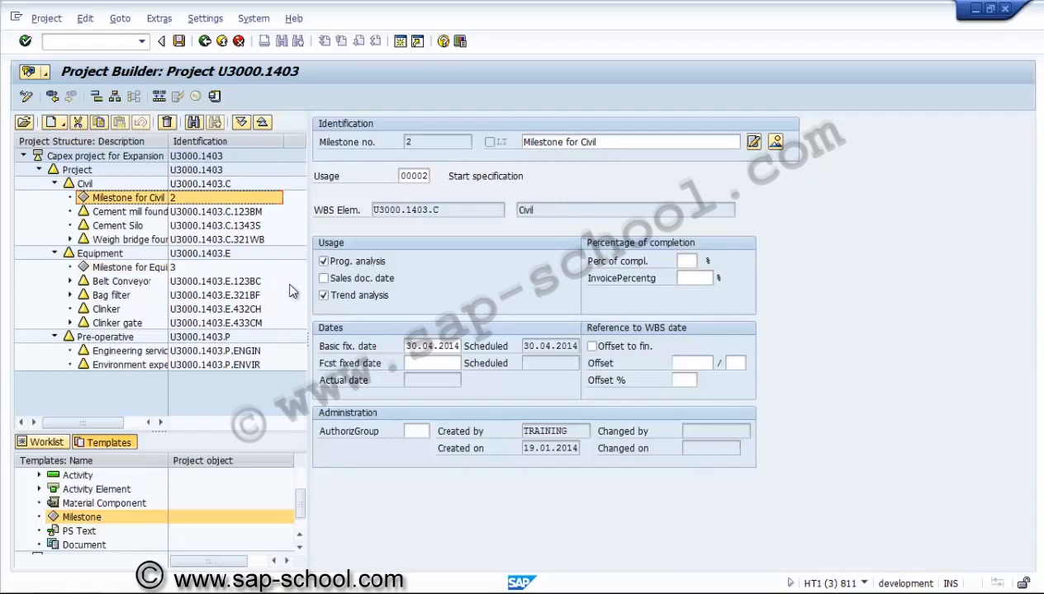
{"action": "key", "text": "Tab"}
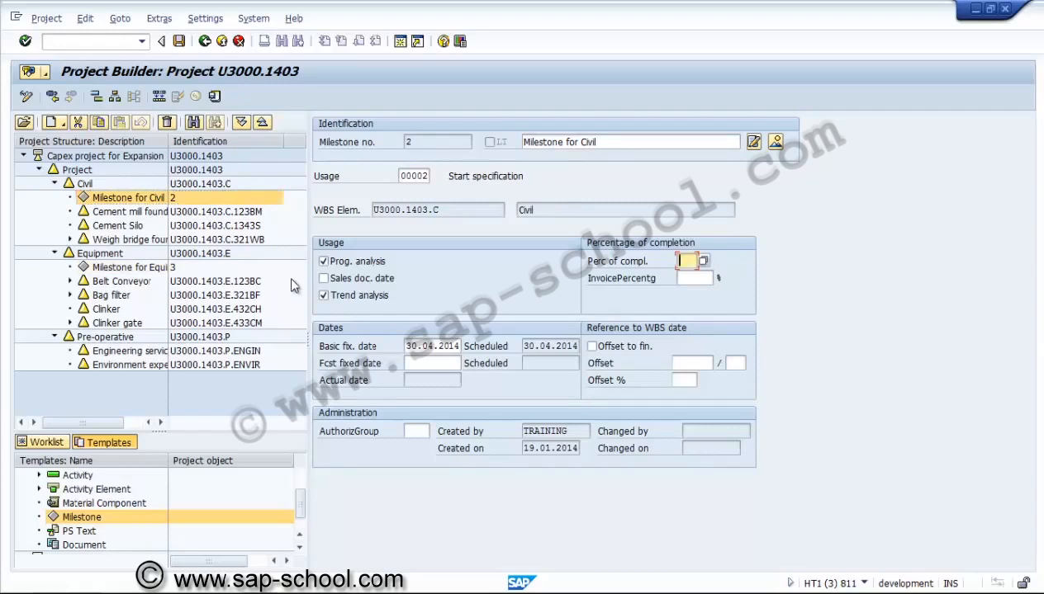
{"action": "type", "text": "80"}
{"action": "key", "text": "Return"}
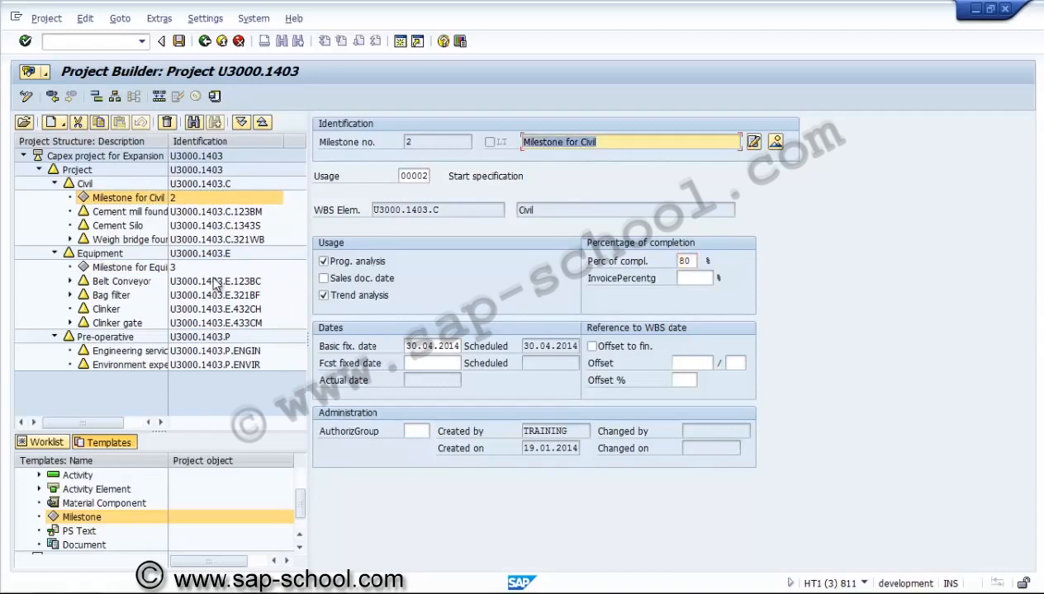
{"action": "left_click", "coordinate": [215, 97]}
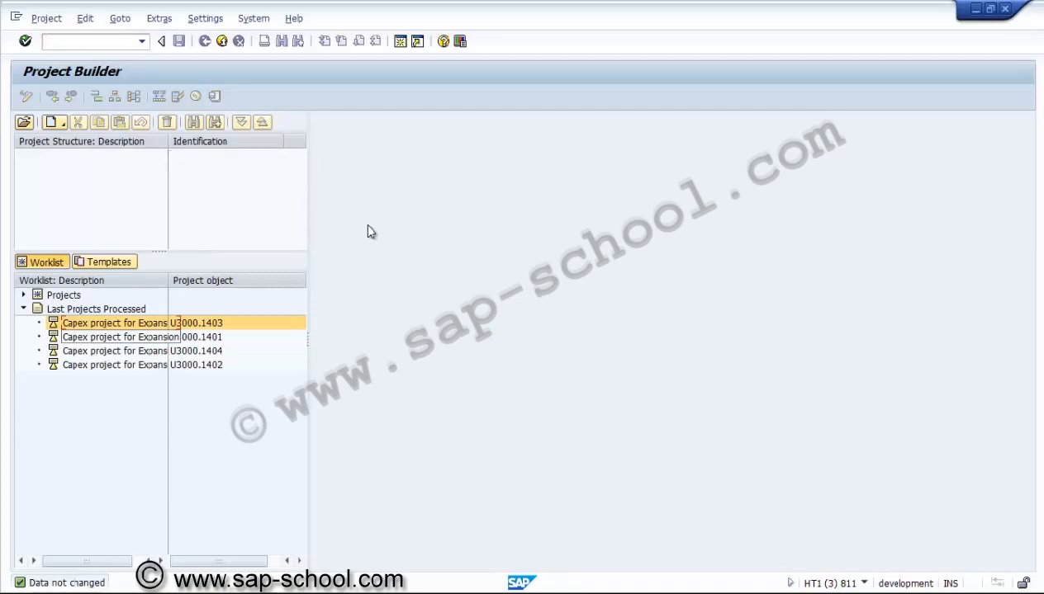
Reopen project U3000.1403 from the last processed projects and add a PS text from the templates to the Pre-operative WBS element
{"action": "double_click", "coordinate": [198, 323]}
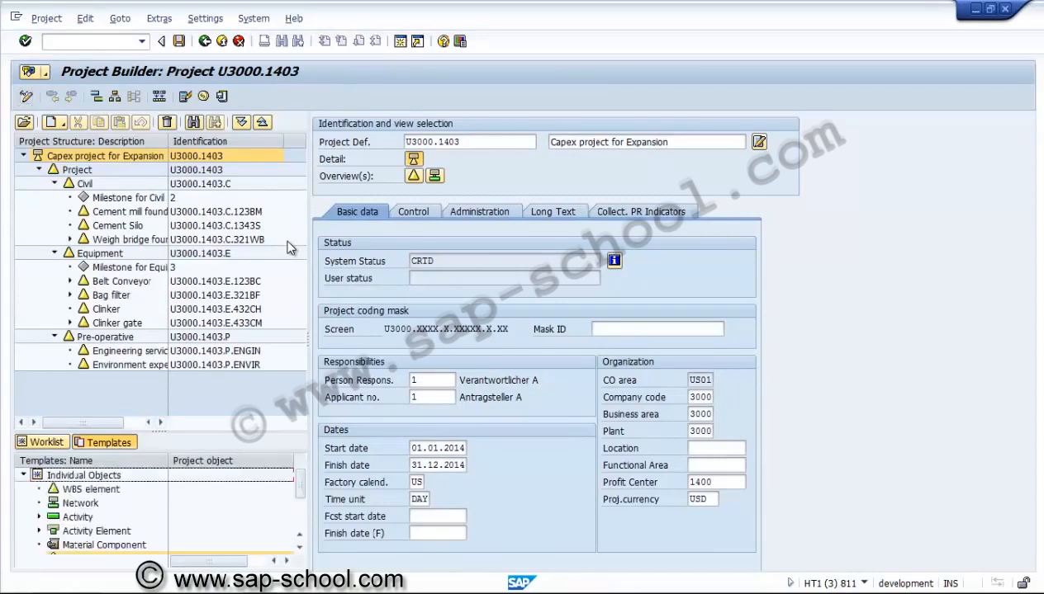
{"action": "scroll", "coordinate": [155, 510], "scroll_direction": "down", "scroll_amount": 2}
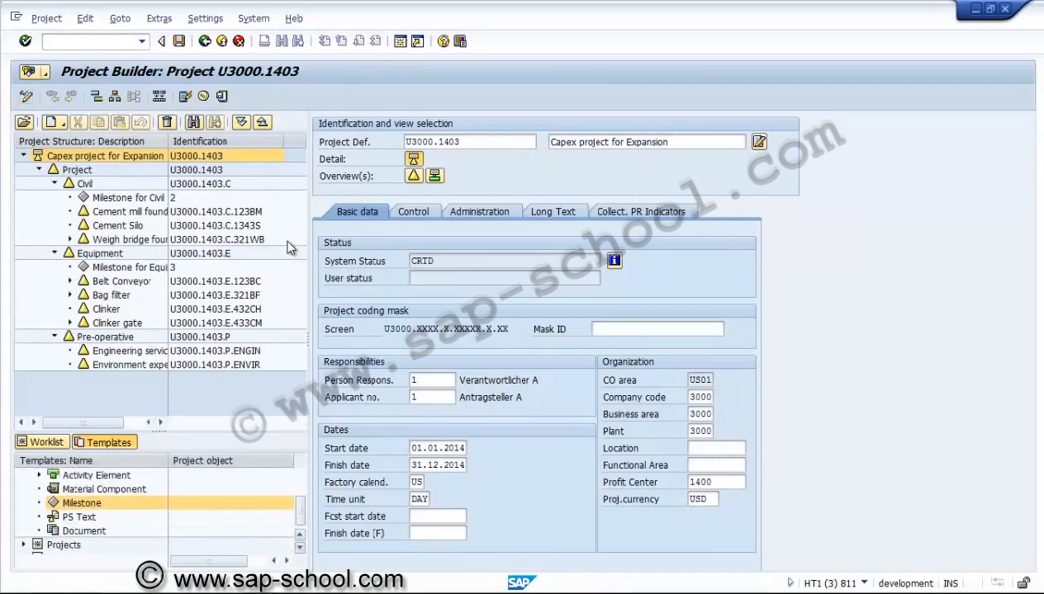
{"action": "key", "text": "Down"}
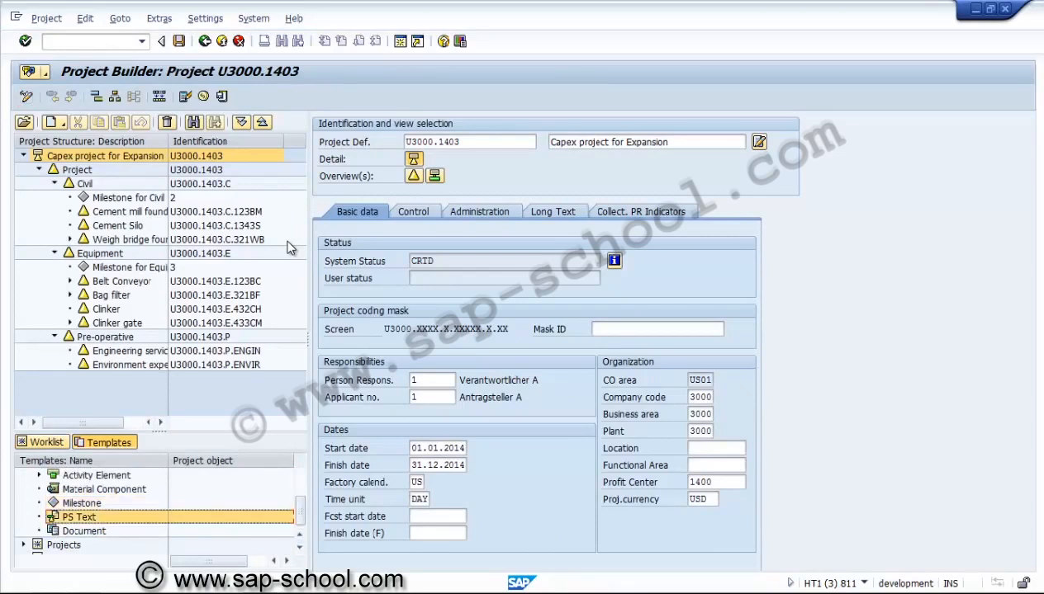
{"action": "left_click_drag", "start_coordinate": [79, 517], "coordinate": [104, 335]}
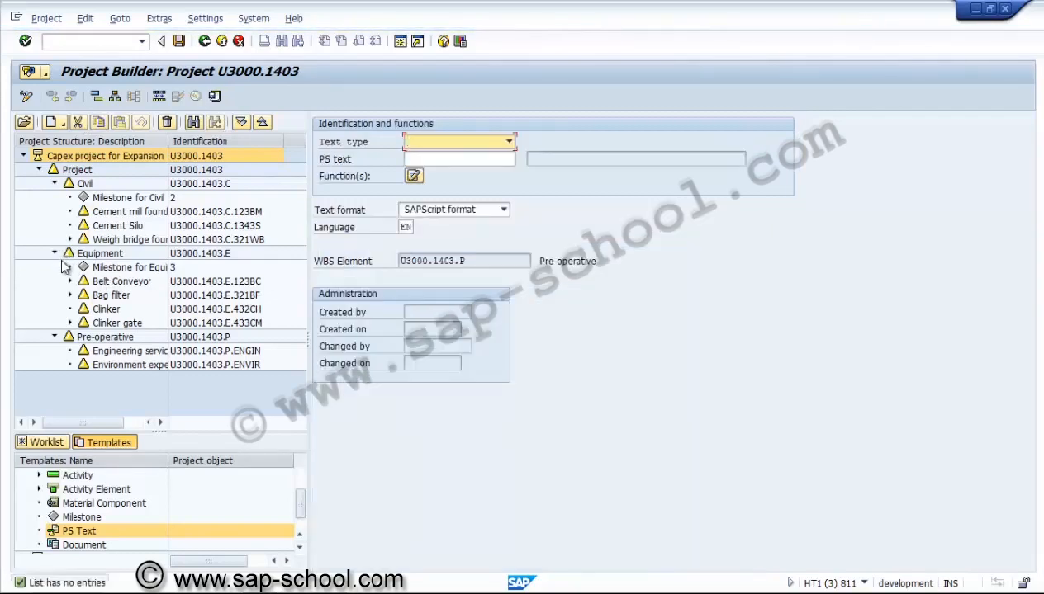
Set the text type of the Pre-operative PS text to 02 General comment
{"action": "key", "text": "F4"}
{"action": "key", "text": "Down"}
{"action": "key", "text": "Down"}
{"action": "key", "text": "Down"}
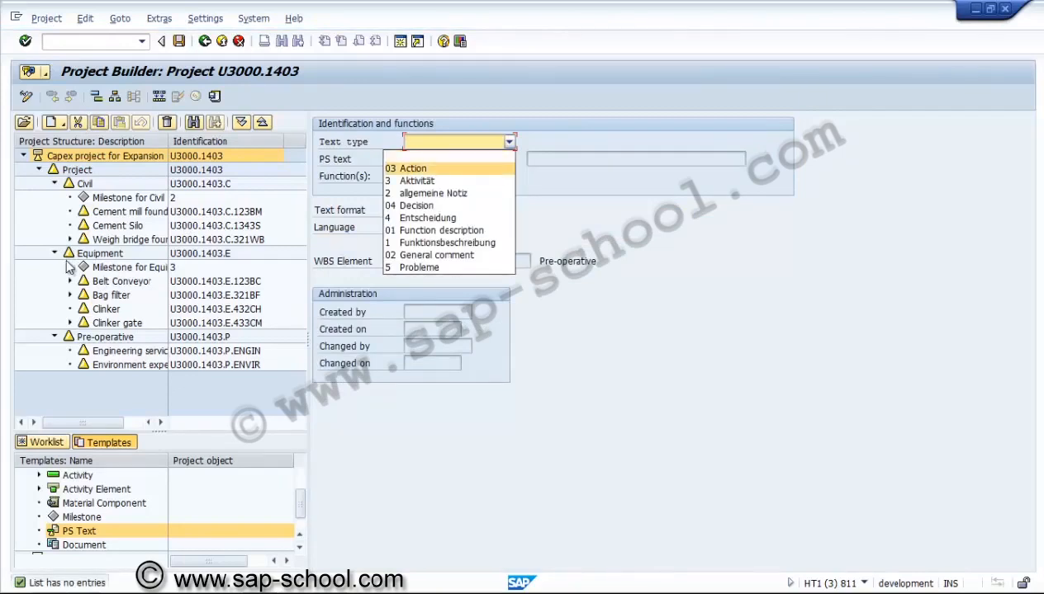
{"action": "key", "text": "Down"}
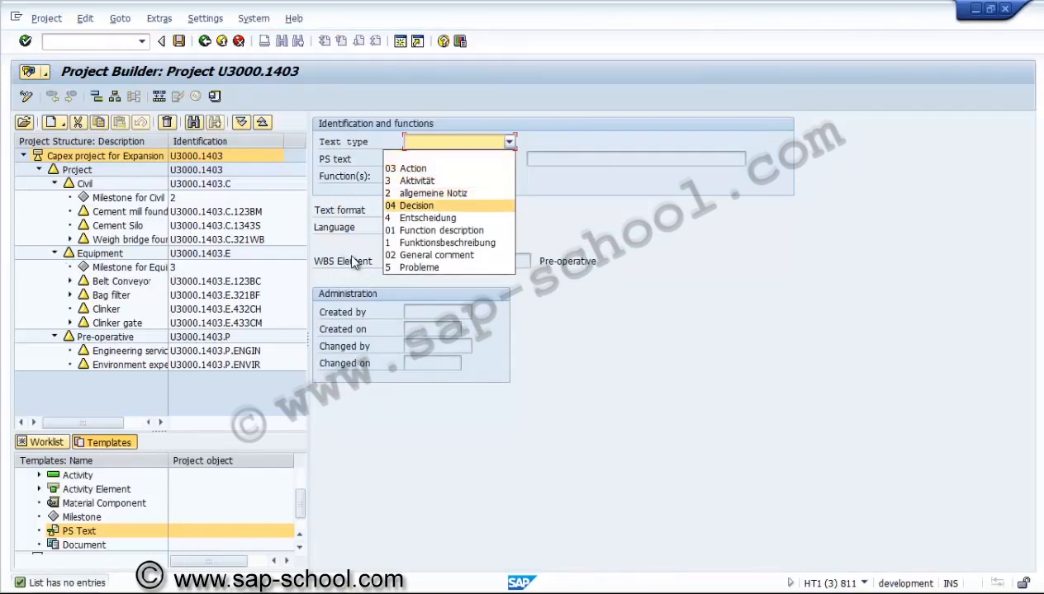
{"action": "key", "text": "Down"}
{"action": "key", "text": "Down"}
{"action": "key", "text": "Down"}
{"action": "key", "text": "Down"}
{"action": "key", "text": "Return"}
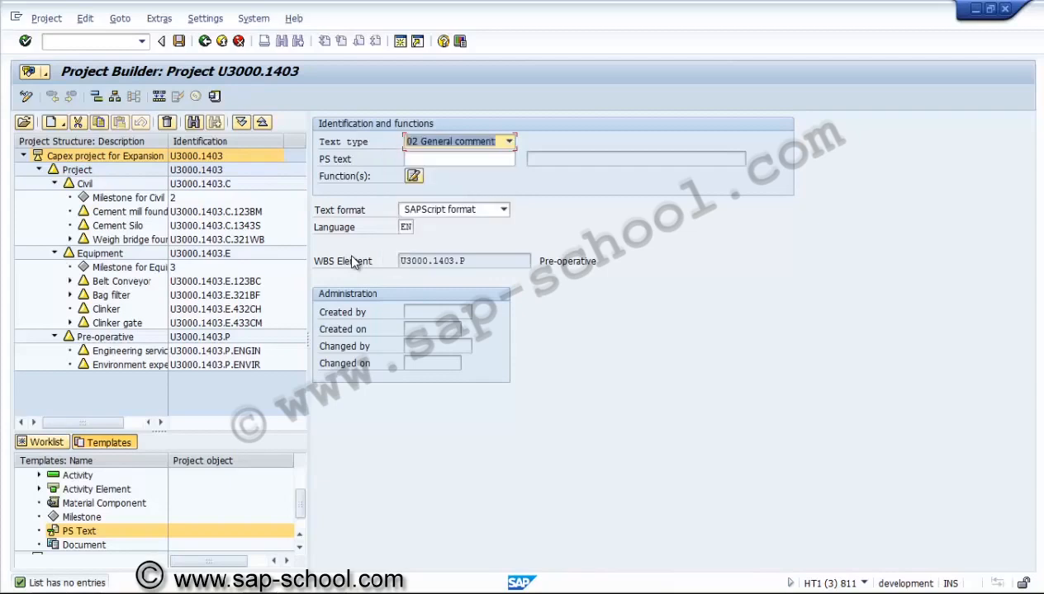
Search the existing PS texts of type 02 without a description filter, with a maximum of 500 hits
{"action": "key", "text": "Tab"}
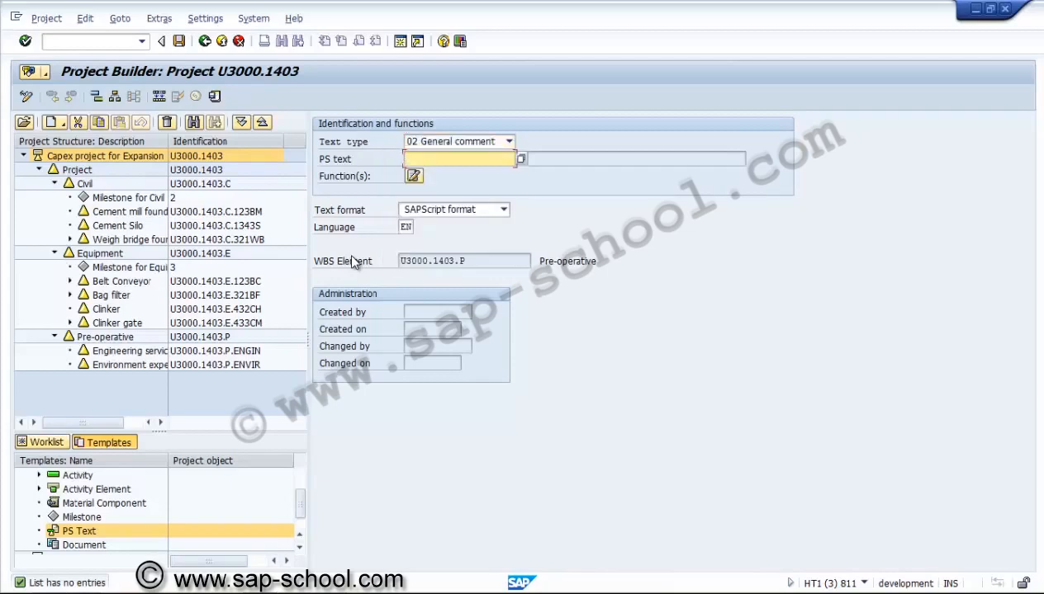
{"action": "key", "text": "Return"}
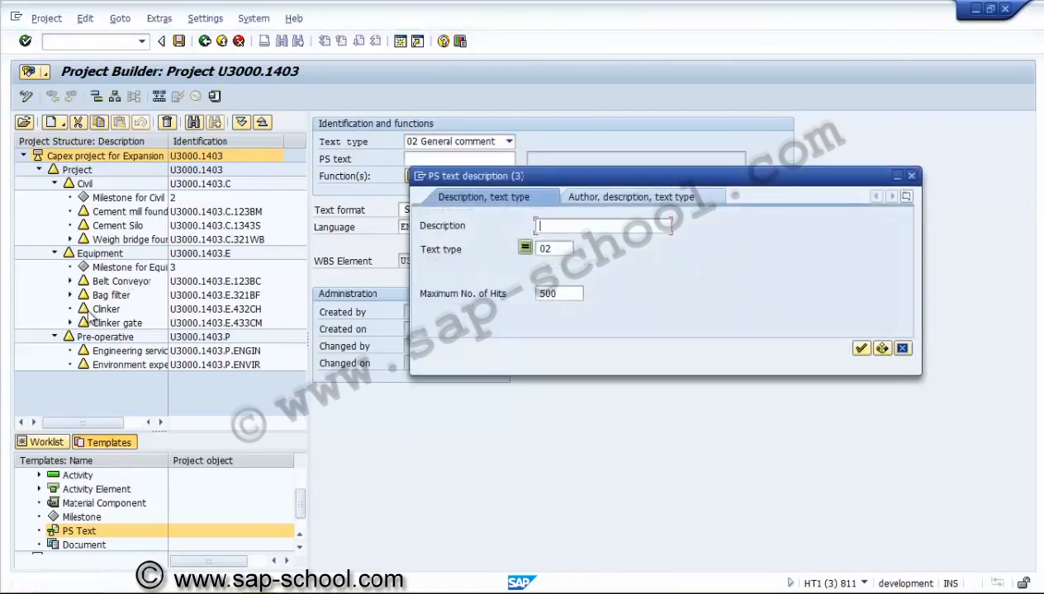
{"action": "key", "text": "Return"}
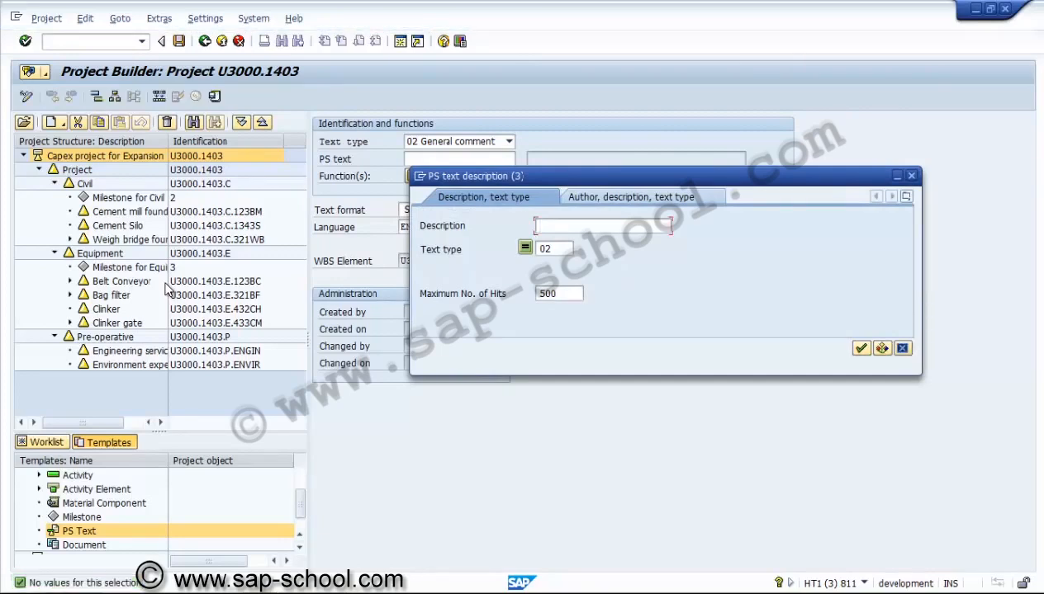
{"action": "key", "text": "Escape"}
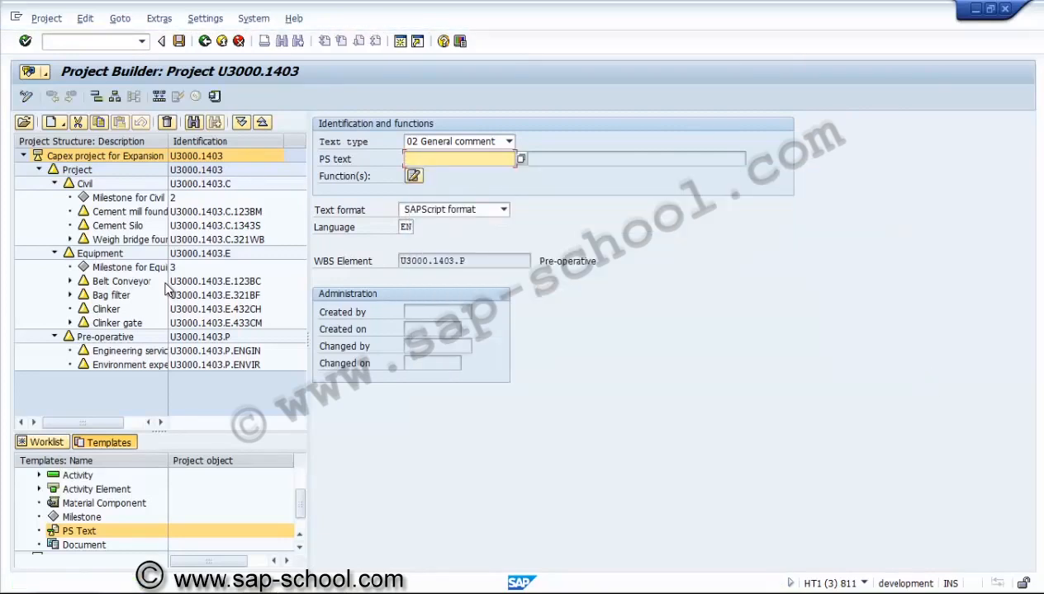
Name the PS text "Pre-operative" and enter the heading line "Pre-operative" in its text editor
{"action": "type", "text": "Pre-operative"}
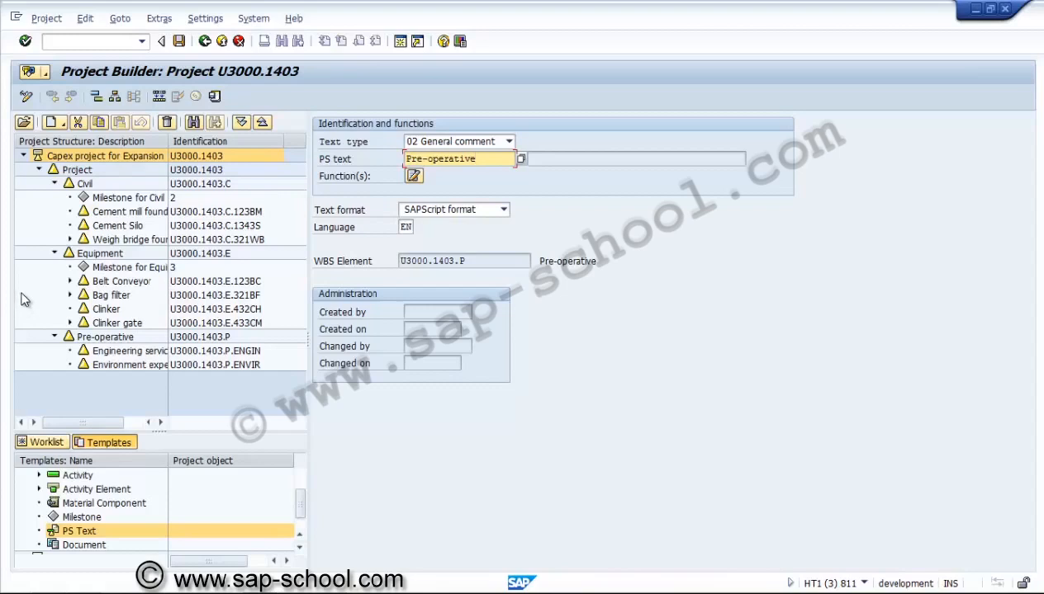
{"action": "key", "text": "Return"}
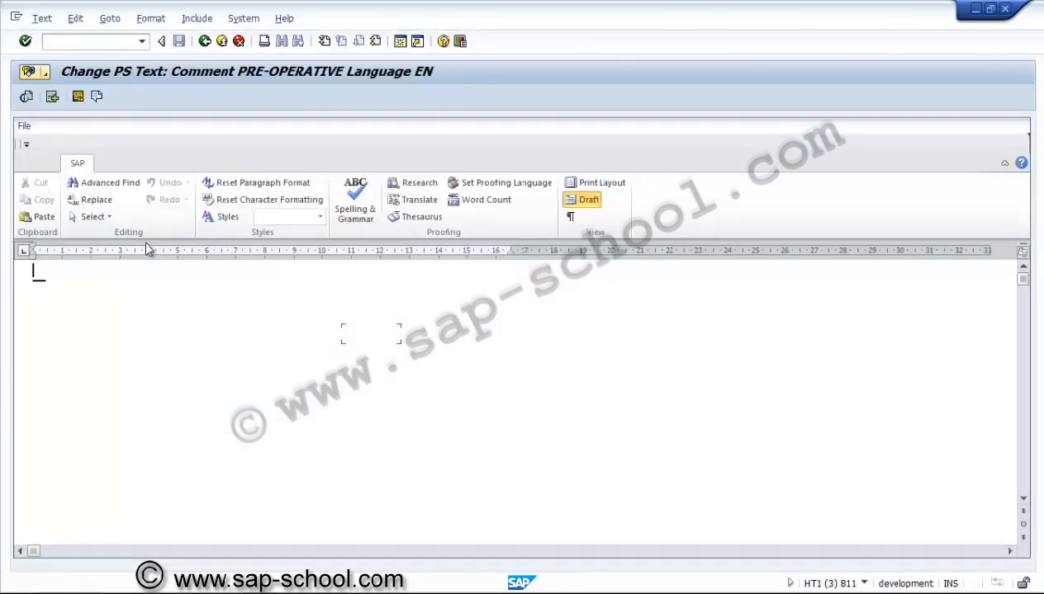
{"action": "type", "text": "Pre-opera"}
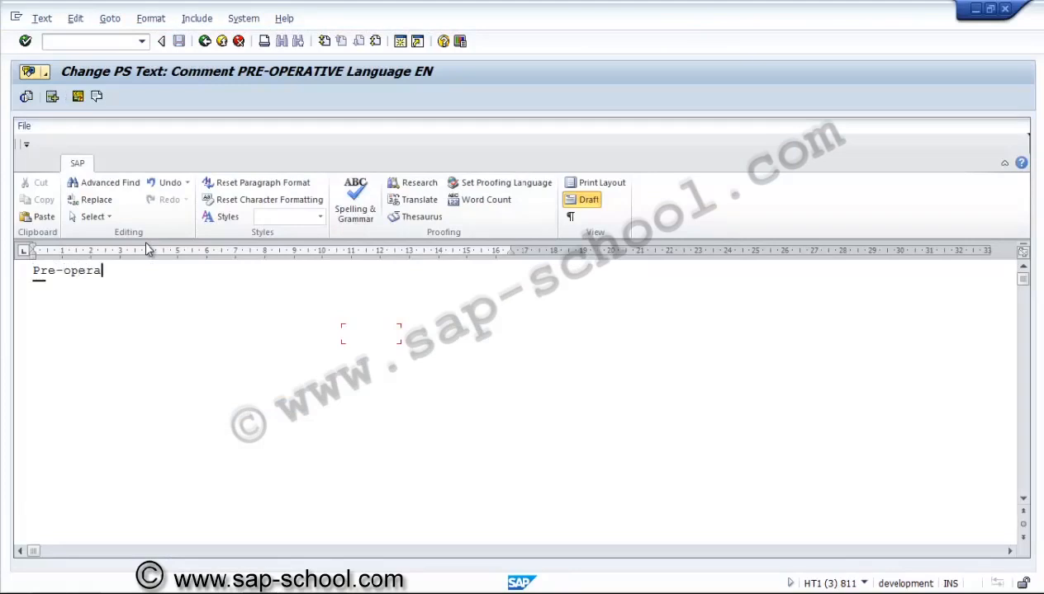
{"action": "type", "text": "tive"}
{"action": "key", "text": "Return"}
Add the line "- To consider the general expenses" below the heading of the Pre-operative PS text
{"action": "type", "text": "- To consider "}
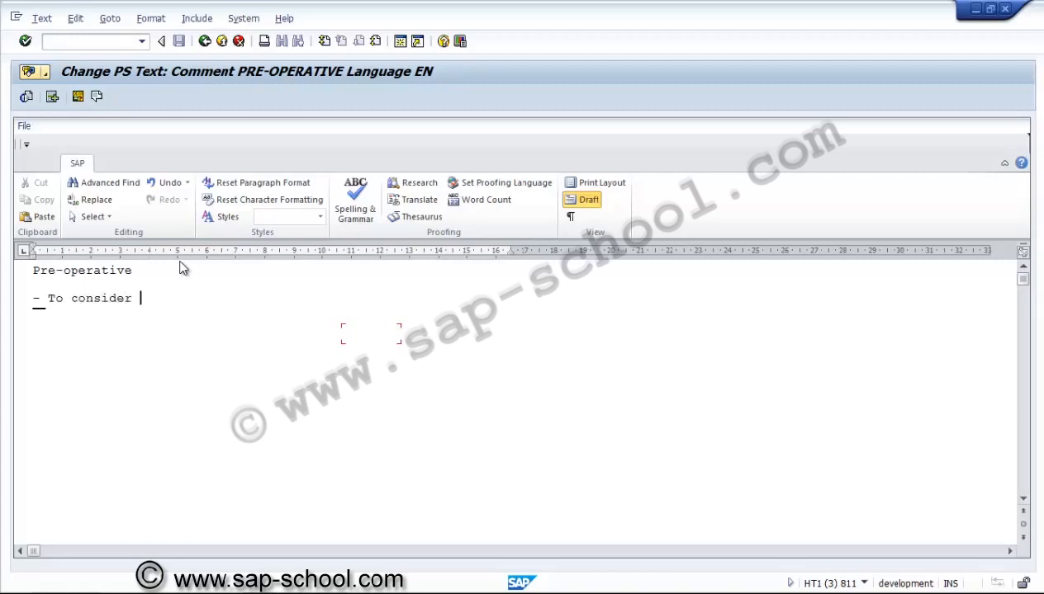
{"action": "type", "text": "the expenses"}
{"action": "key", "text": "ctrl+Left"}
{"action": "type", "text": "gener"}
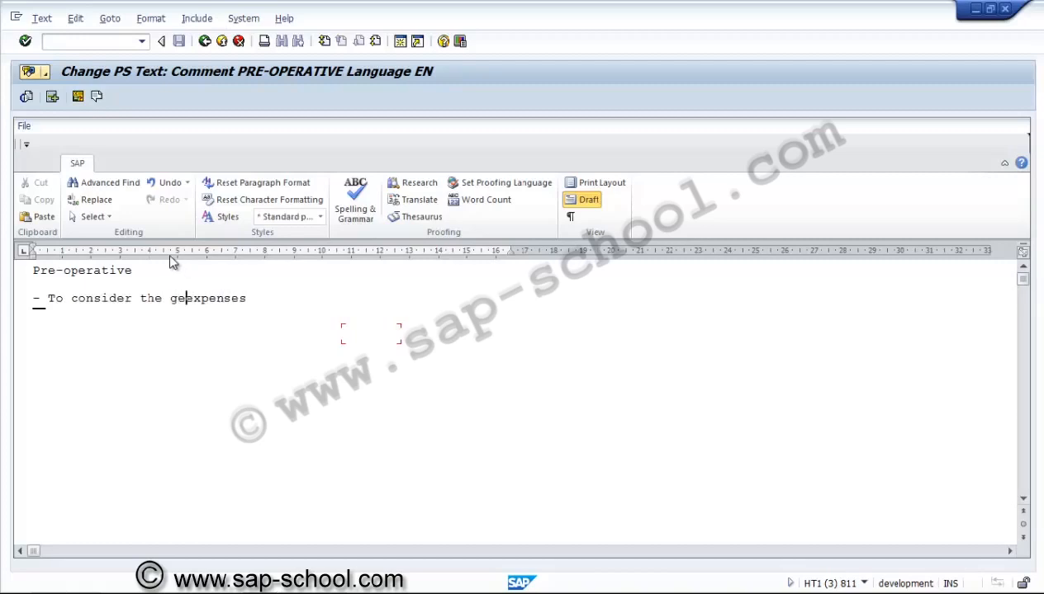
{"action": "type", "text": "al"}
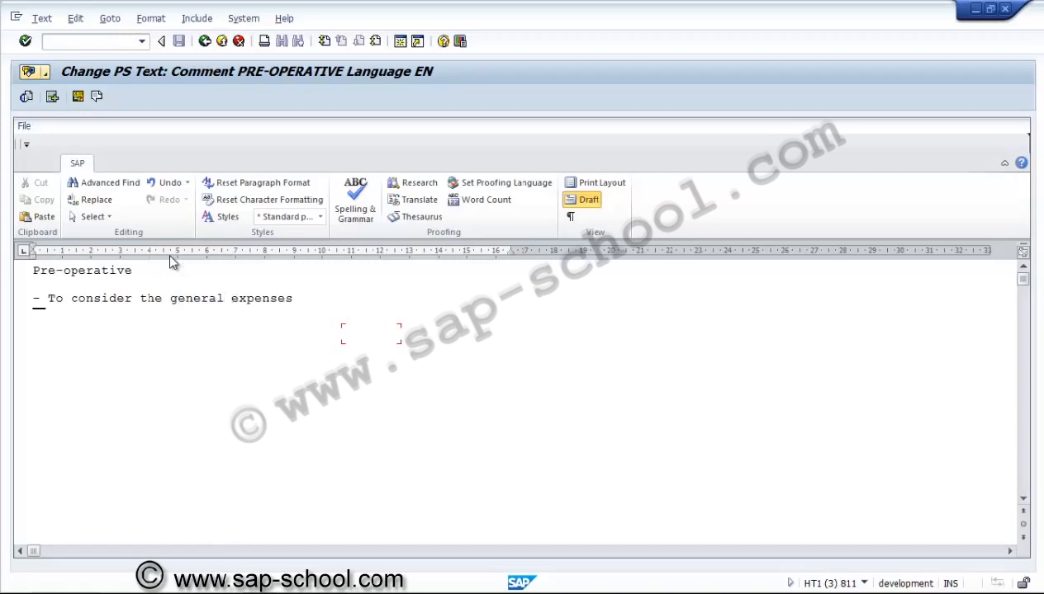
Continue the PS text line with "against the project which involves" after "general expenses"
{"action": "key", "text": "Right"}
{"action": "key", "text": "Right"}
{"action": "key", "text": "Right"}
{"action": "key", "text": "Right"}
{"action": "key", "text": "Right"}
{"action": "key", "text": "Right"}
{"action": "key", "text": "Right"}
{"action": "key", "text": "Right"}
{"action": "type", "text": "against the "}
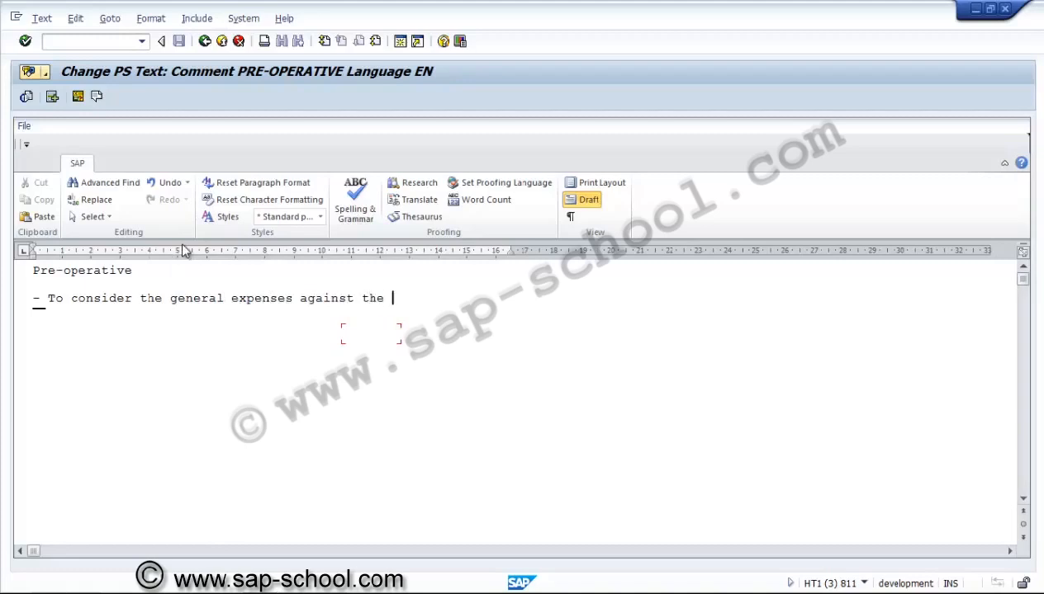
{"action": "type", "text": "project whic"}
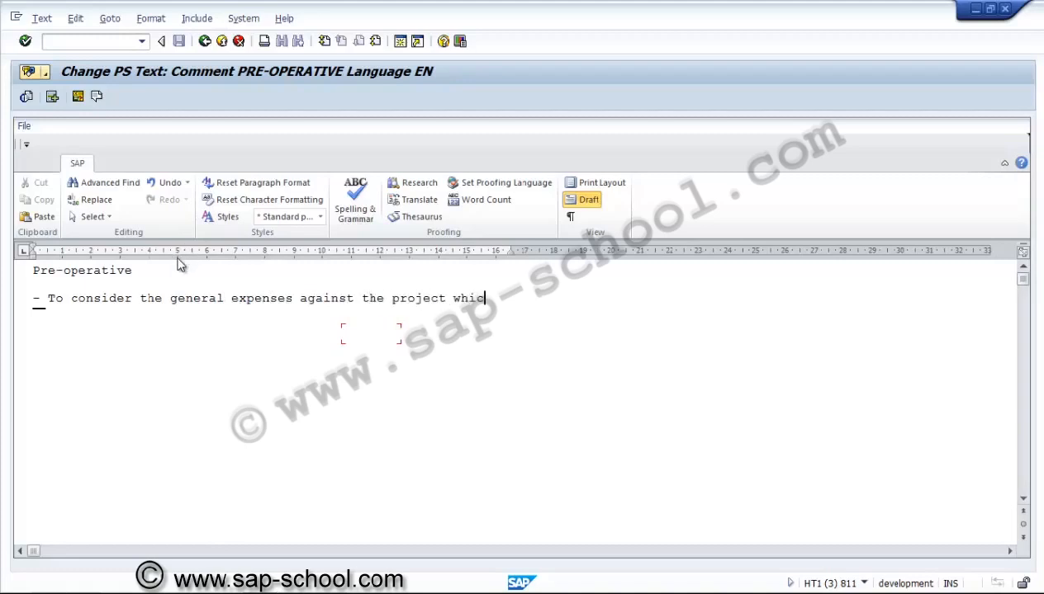
{"action": "type", "text": "h involves "}
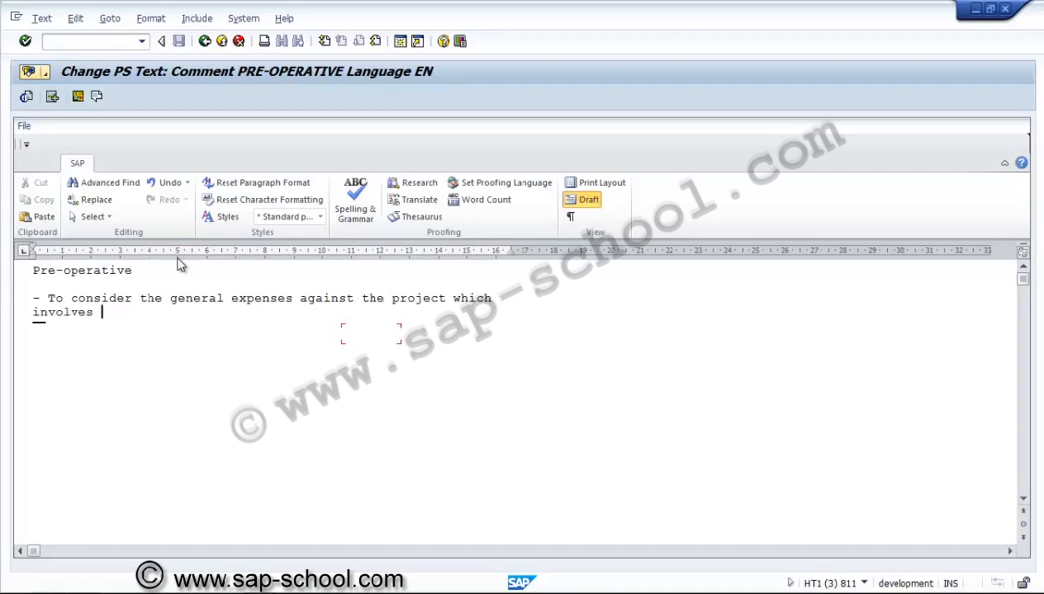
Extend the PS text sentence with "Environment clearance related expenses"
{"action": "type", "text": "Environment "}
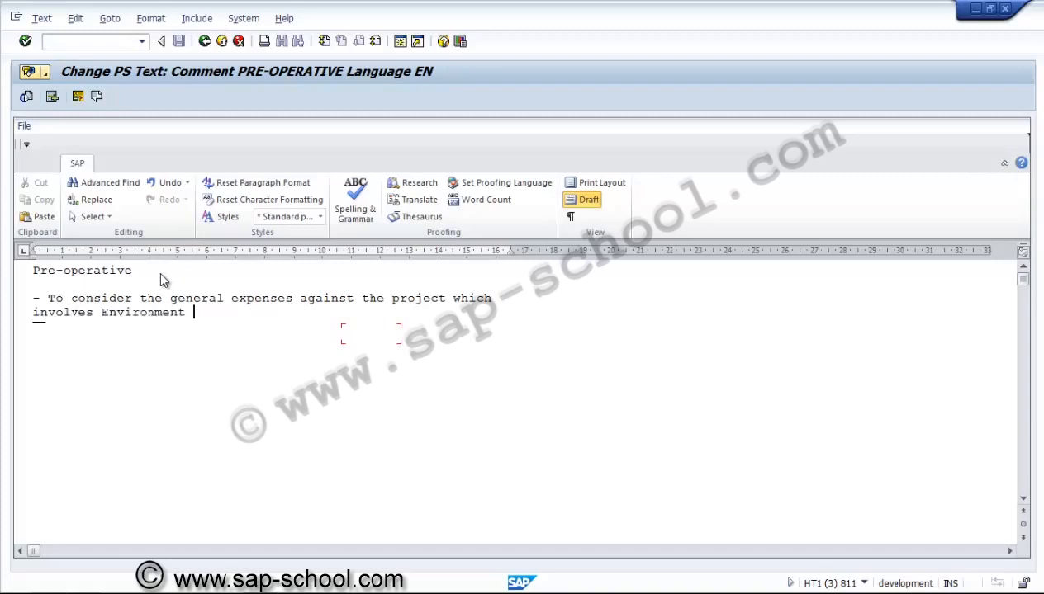
{"action": "type", "text": "expenses"}
{"action": "key", "text": "ctrl+Left"}
{"action": "type", "text": "clearance"}
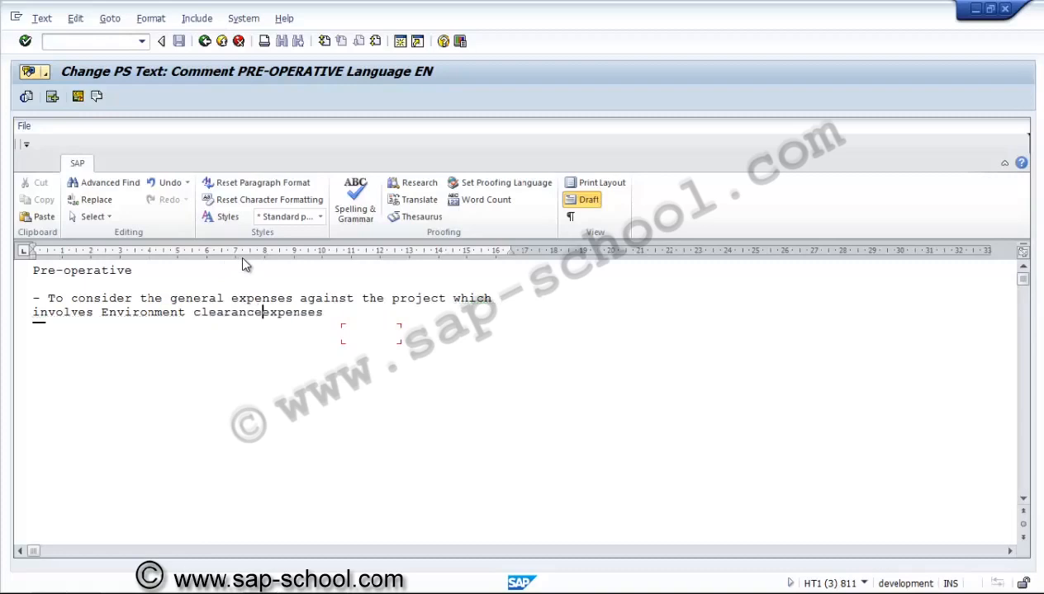
{"action": "type", "text": " related"}
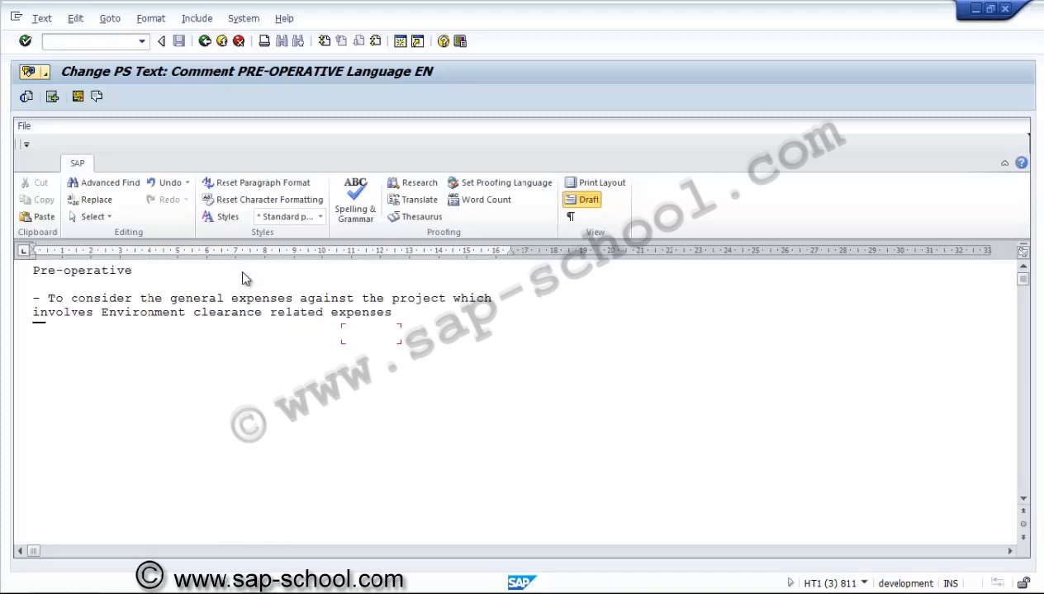
Complete the PS text sentence with ", employee salary, transport, etc."
{"action": "key", "text": "End"}
{"action": "type", "text": ","}
{"action": "type", "text": "mployee s"}
{"action": "type", "text": "a"}
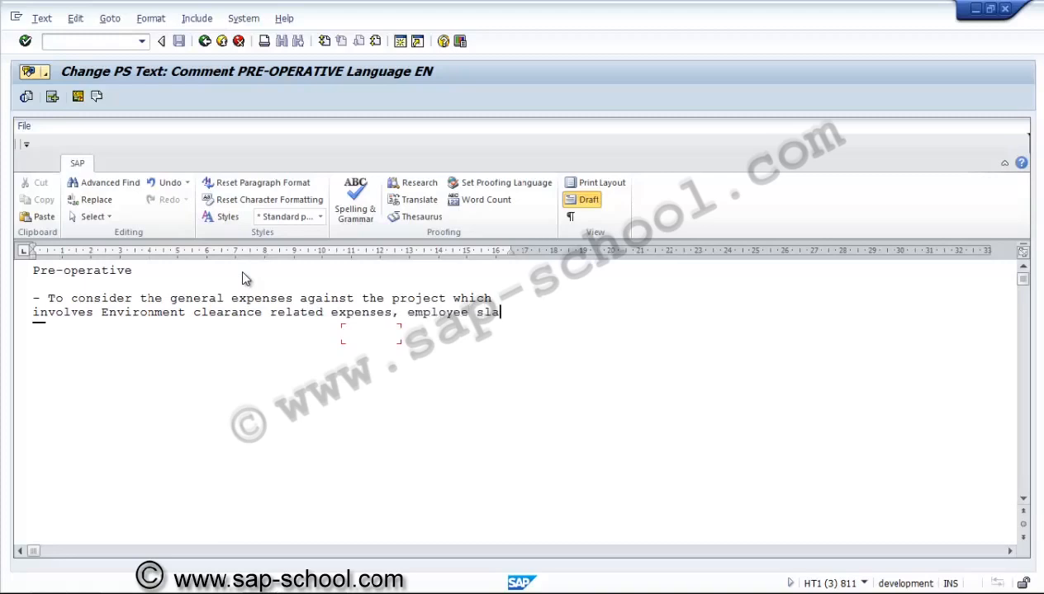
{"action": "type", "text": "lary"}
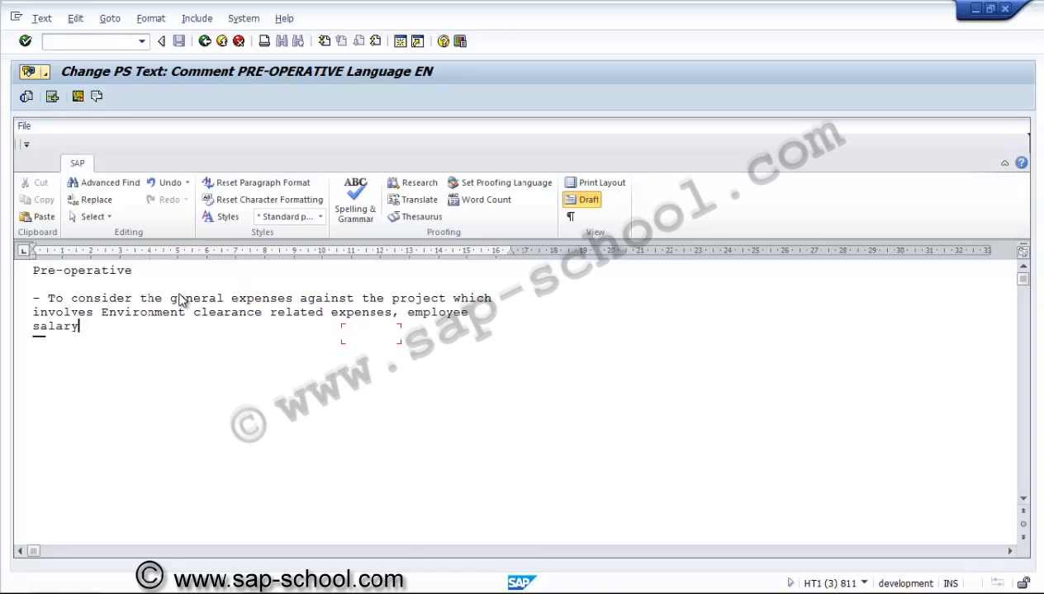
{"action": "type", "text": ", transport"}
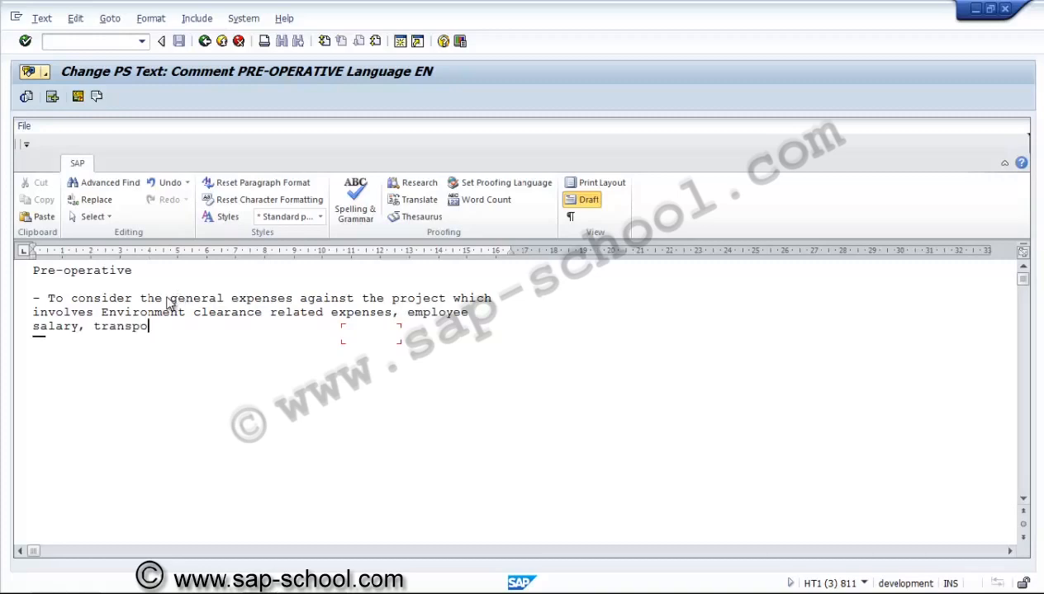
{"action": "type", "text": ", etc."}
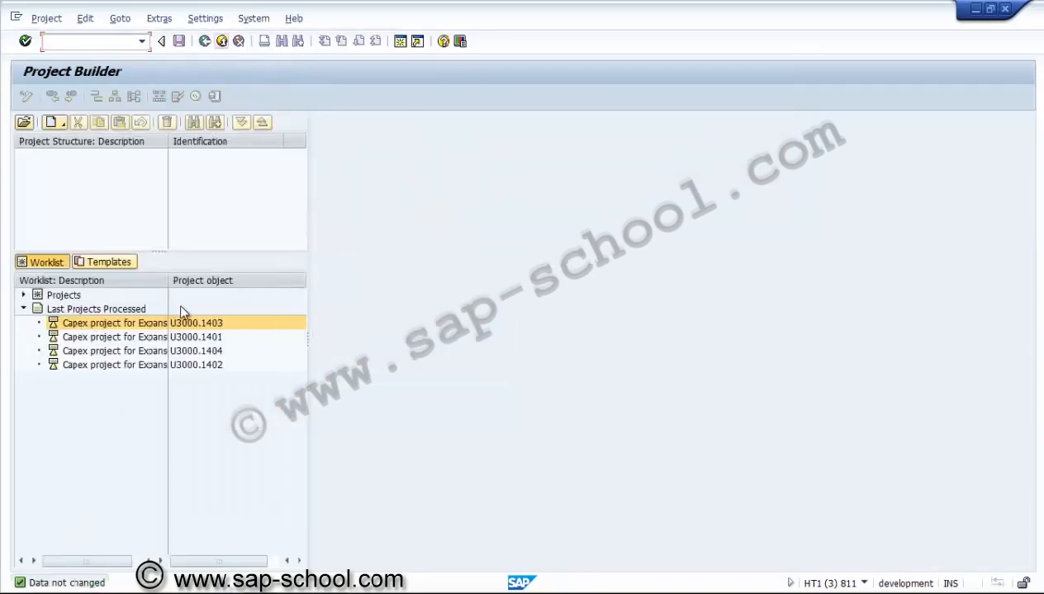
Leave the Project Builder and open transaction CN11 to create a standard milestone from the Project System templates
{"action": "key", "text": "F3"}
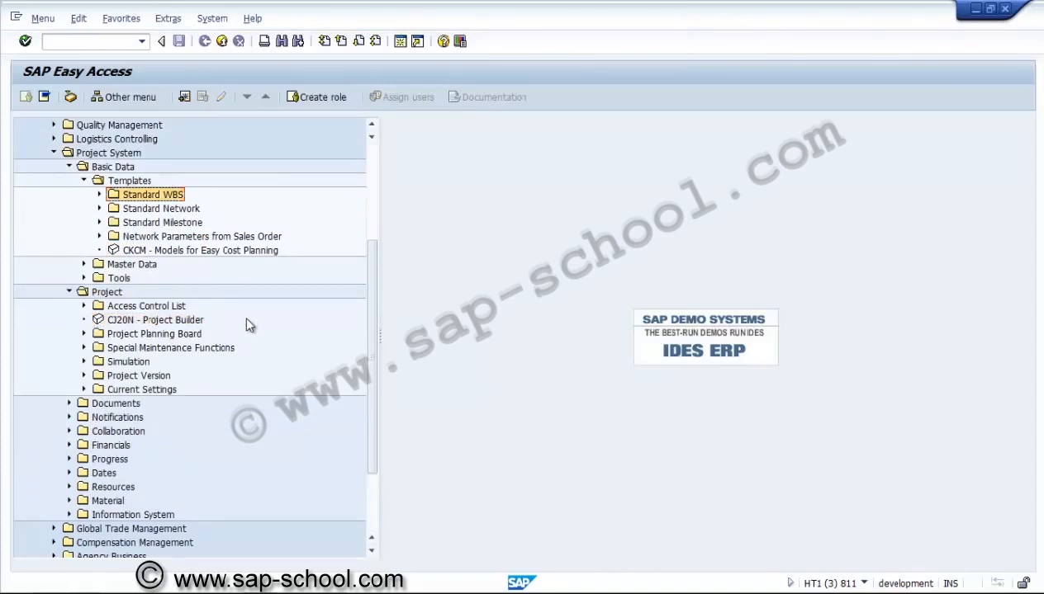
{"action": "key", "text": "Down"}
{"action": "key", "text": "Down"}
{"action": "key", "text": "Right"}
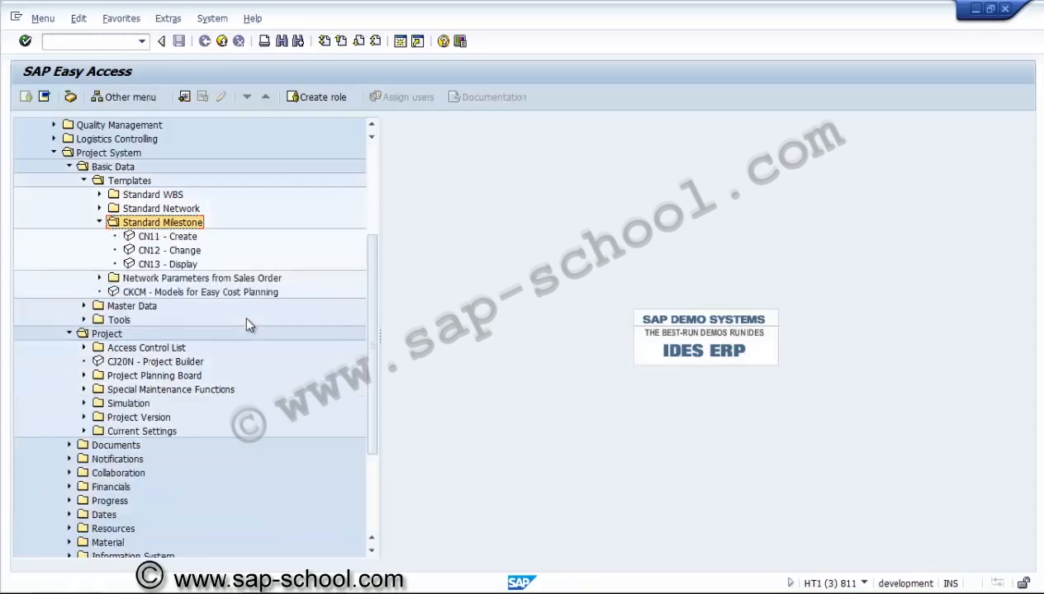
{"action": "key", "text": "Left"}
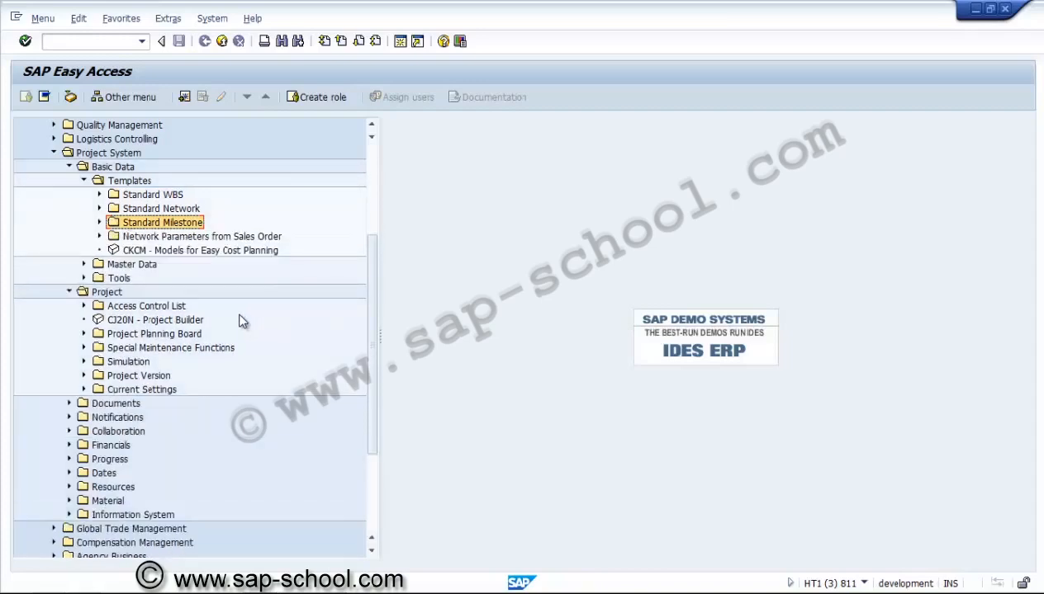
{"action": "key", "text": "Right"}
{"action": "key", "text": "Down"}
{"action": "key", "text": "Return"}
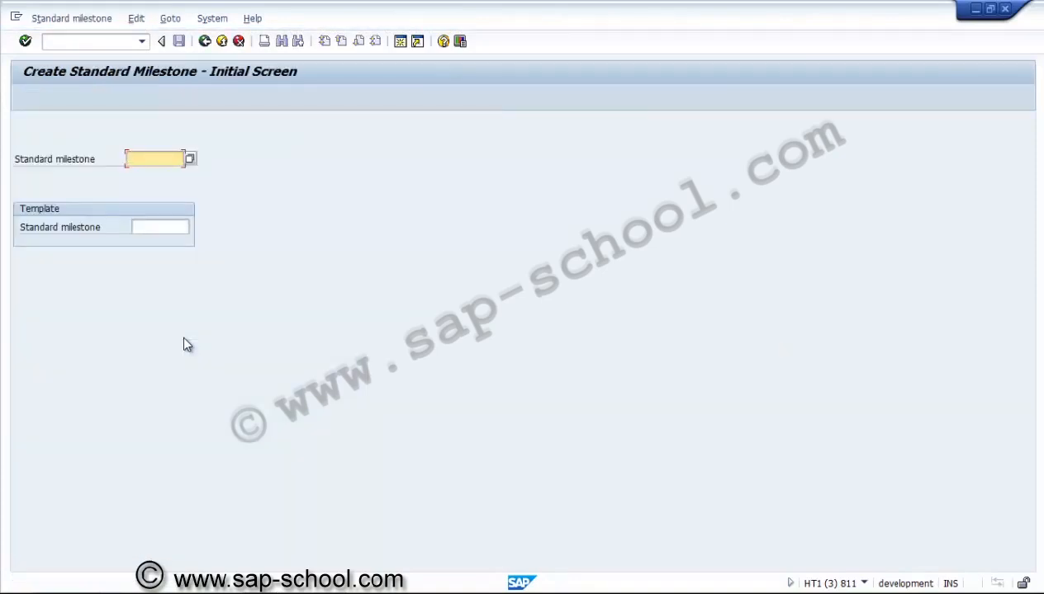
Start a new standard milestone with the number ZUS0000001 and no template
{"action": "type", "text": "z"}
{"action": "key", "text": "BackSpace"}
{"action": "type", "text": "ZUS0000001"}
{"action": "key", "text": "Return"}
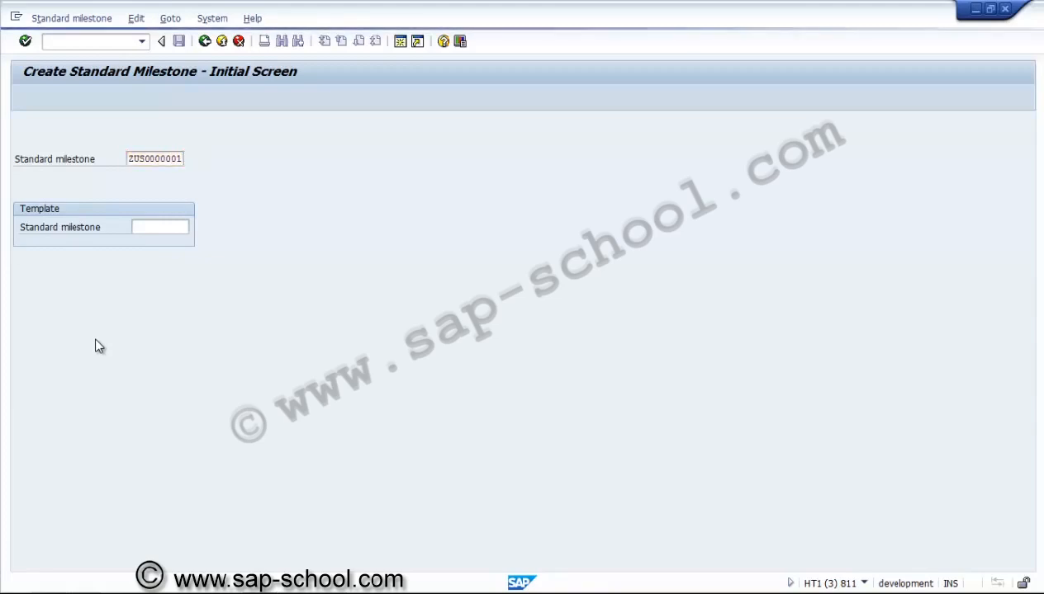
Describe the milestone as "Standard Milestone for projects" and set its usage to 00002 Start specification
{"action": "type", "text": "Standard Mile"}
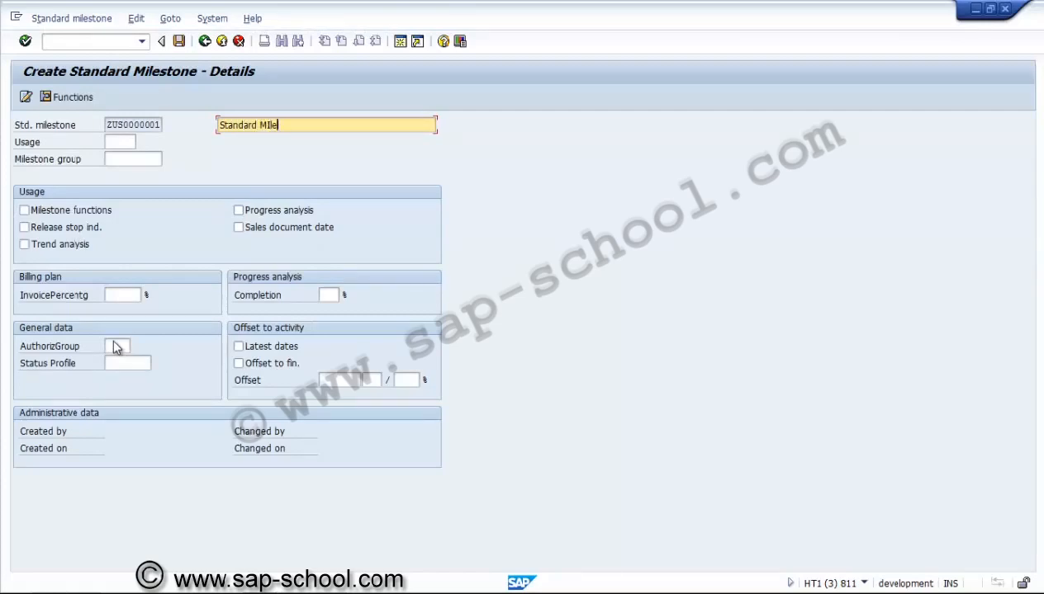
{"action": "key", "text": "BackSpace"}
{"action": "key", "text": "BackSpace"}
{"action": "key", "text": "BackSpace"}
{"action": "type", "text": "ilestone for projects"}
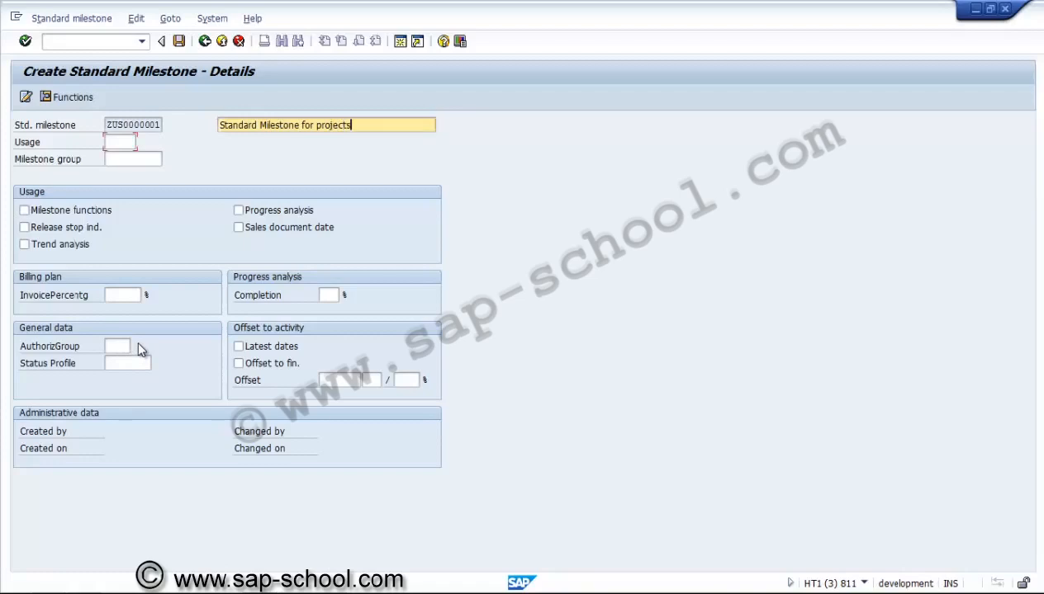
{"action": "key", "text": "Tab"}
{"action": "key", "text": "F4"}
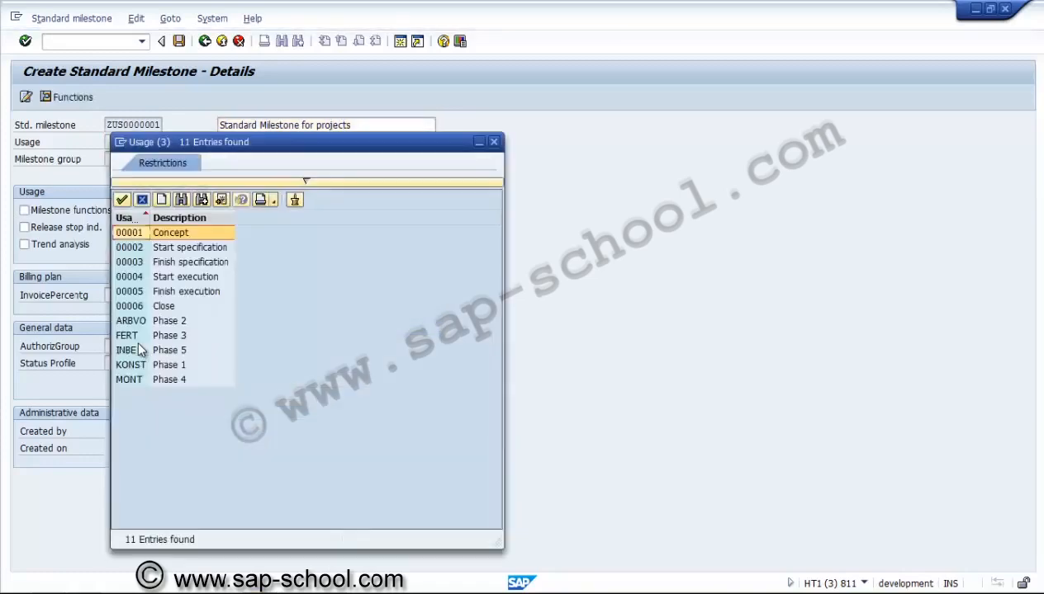
{"action": "key", "text": "Escape"}
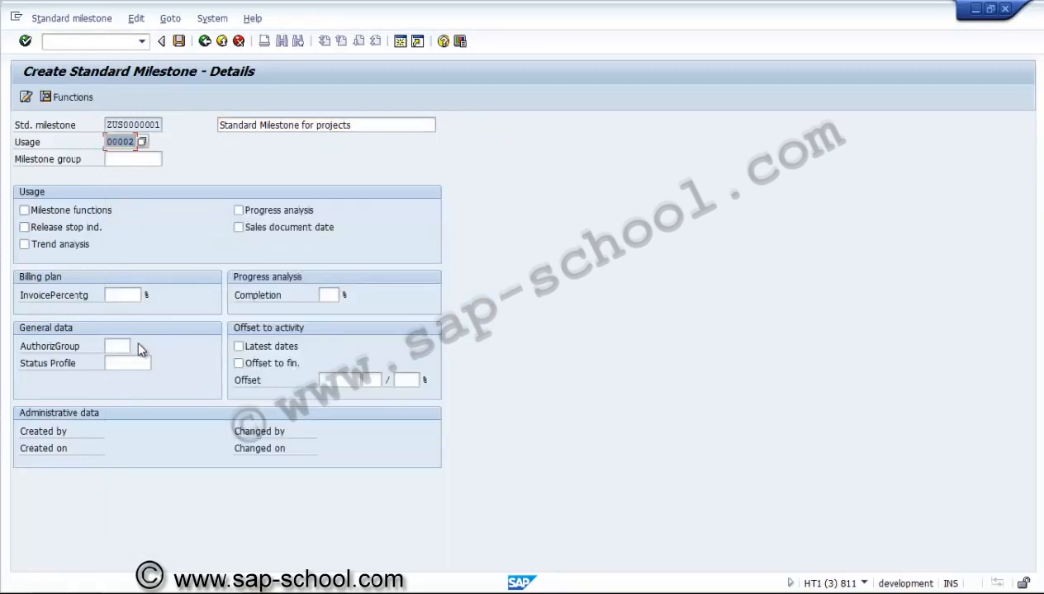
Enable Milestone functions, Trend analysis and Progress analysis in the milestone's usage settings
{"action": "key", "text": "Tab"}
{"action": "key", "text": "Tab"}
{"action": "key", "text": "space"}
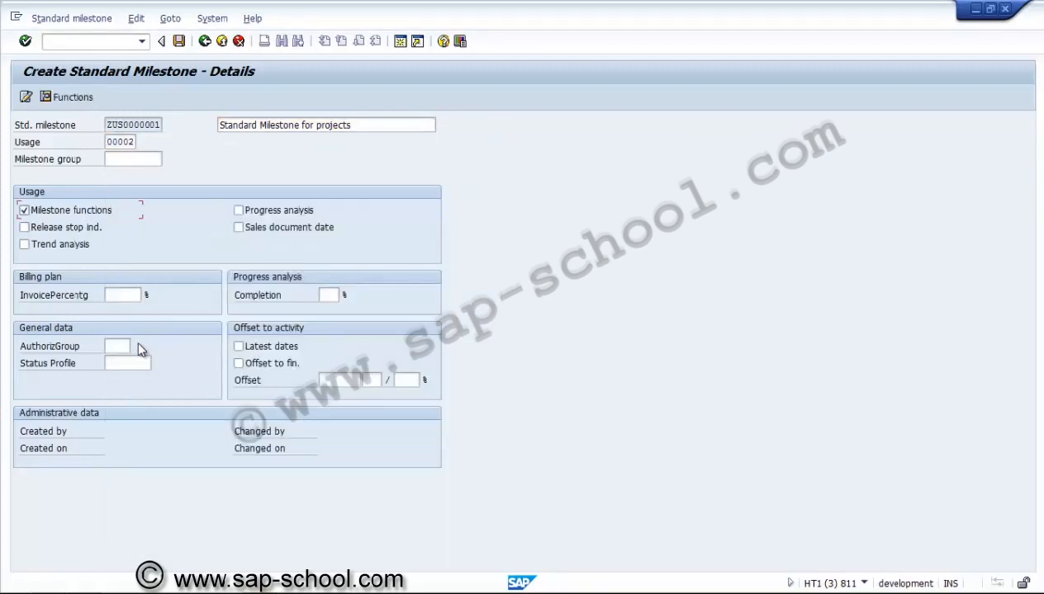
{"action": "key", "text": "space"}
{"action": "key", "text": "Tab"}
{"action": "key", "text": "Tab"}
{"action": "key", "text": "Tab"}
{"action": "key", "text": "space"}
{"action": "key", "text": "Tab"}
{"action": "key", "text": "Tab"}
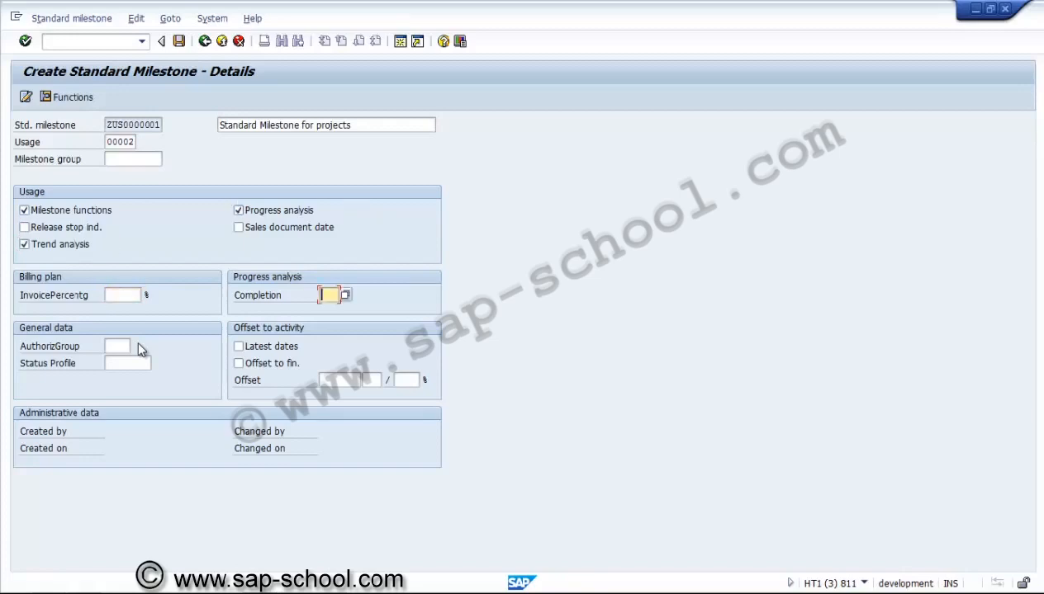
Set the milestone's progress analysis completion to 70 % and append "- civil" to its description
{"action": "type", "text": "70"}
{"action": "key", "text": "Return"}
{"action": "type", "text": "- civil"}
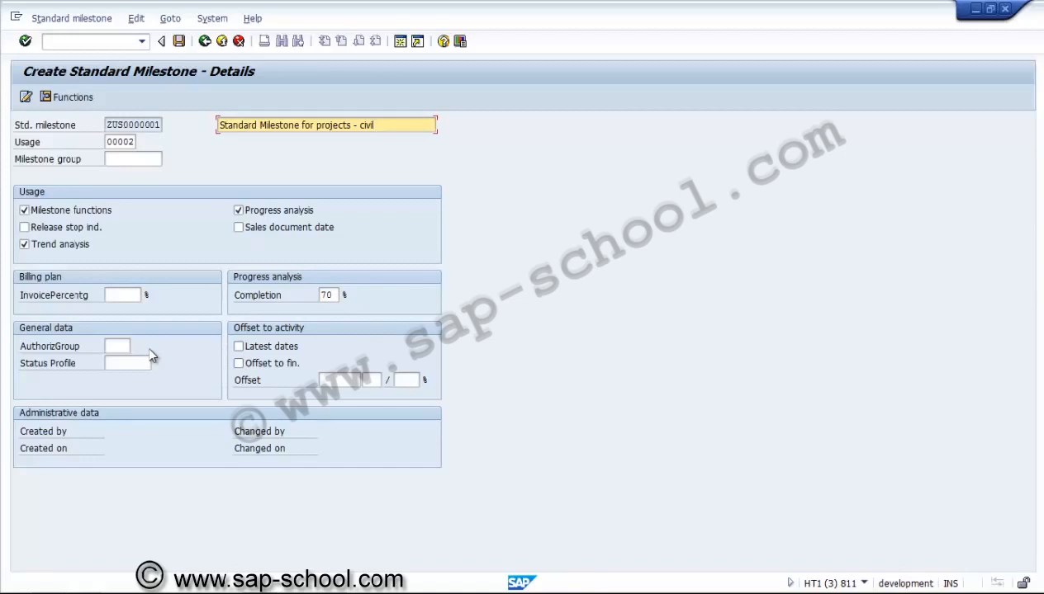
{"action": "key", "text": "Return"}
Open the milestone functions, close them without choosing any, and save the standard milestone
{"action": "key", "text": "shift+Tab"}
{"action": "key", "text": "Return"}
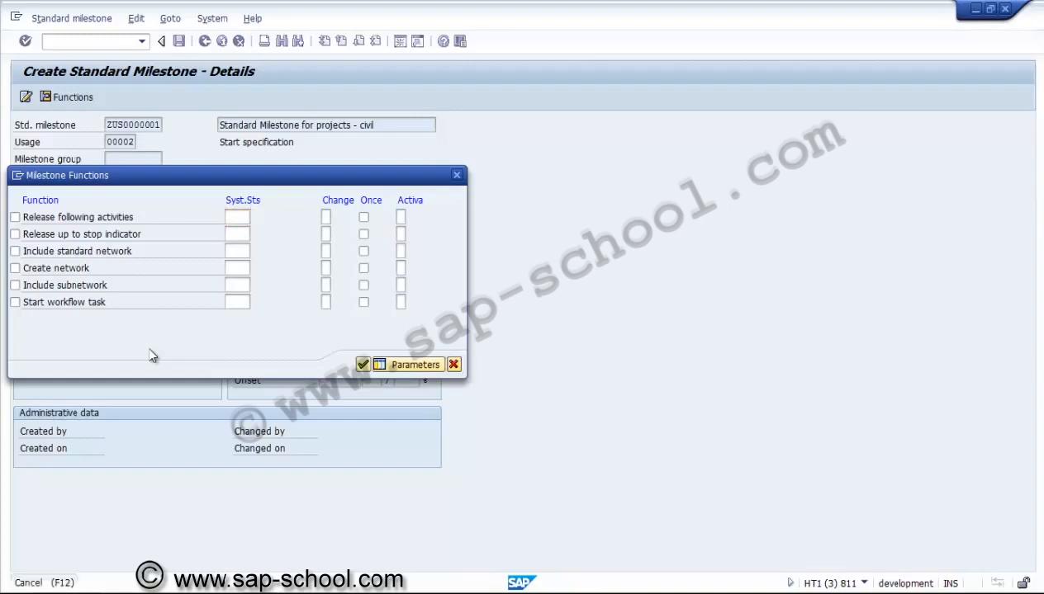
{"action": "key", "text": "Return"}
{"action": "key", "text": "ctrl+s"}
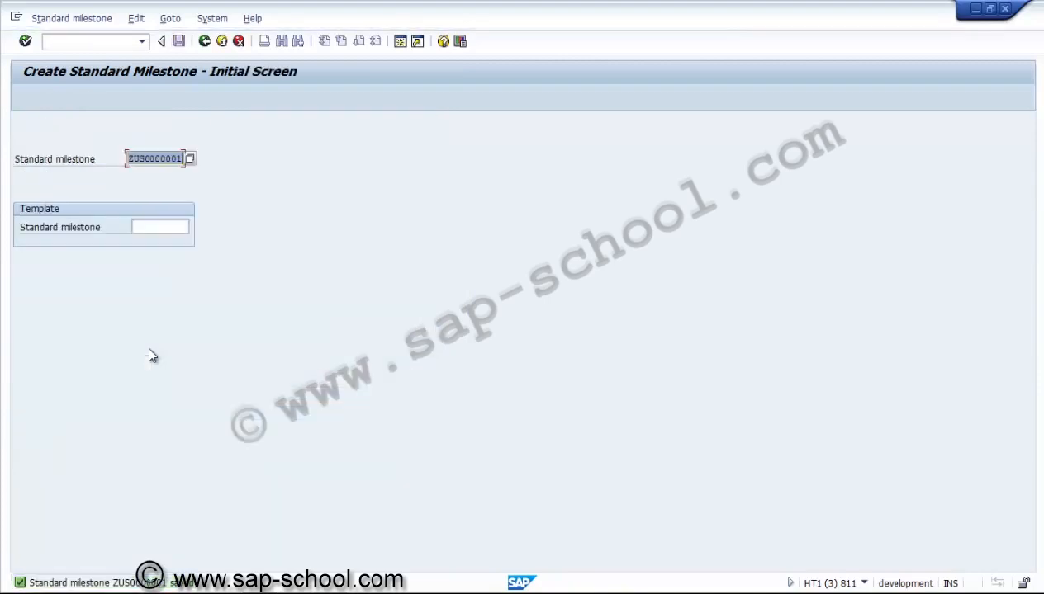
Go to standard WBS creation and enter U3000.0000 as the standard project definition, based on the template project's number
{"action": "key", "text": "F3"}
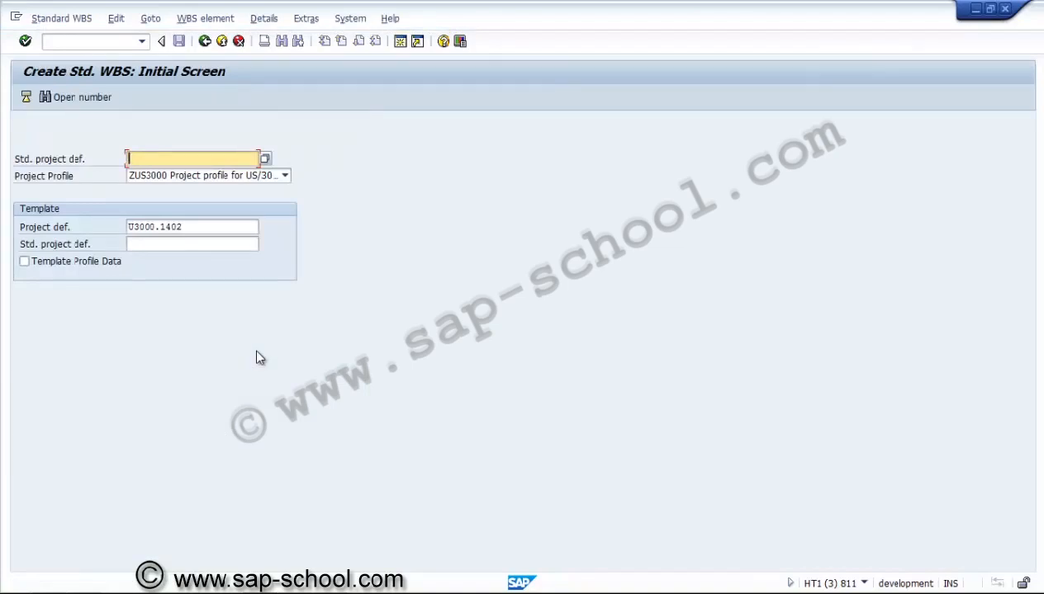
{"action": "key", "text": "Tab"}
{"action": "key", "text": "Tab"}
{"action": "key", "text": "ctrl+c"}
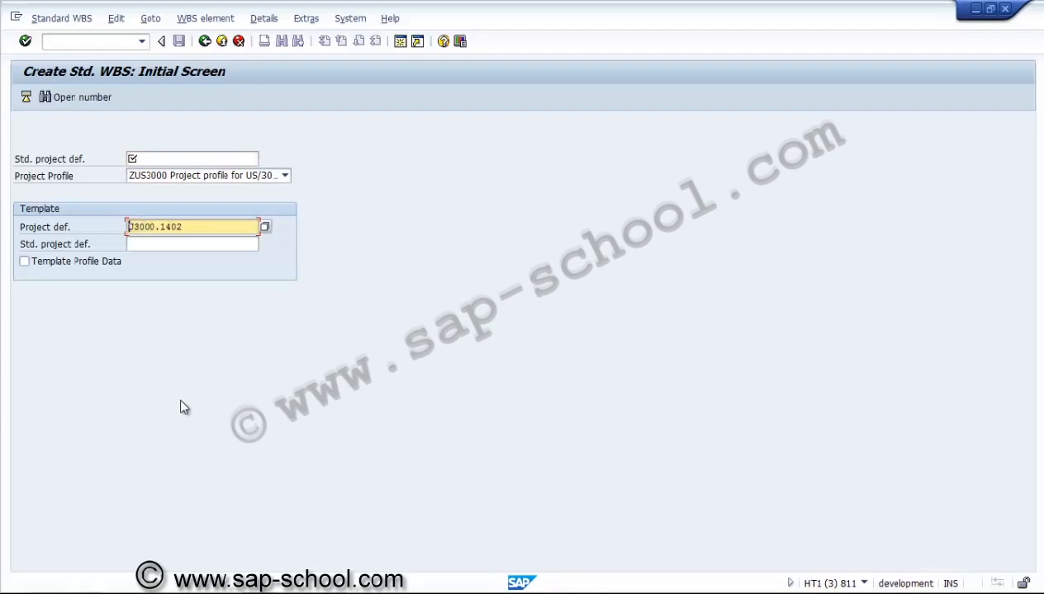
{"action": "key", "text": "shift+Tab"}
{"action": "key", "text": "shift+Tab"}
{"action": "key", "text": "ctrl+v"}
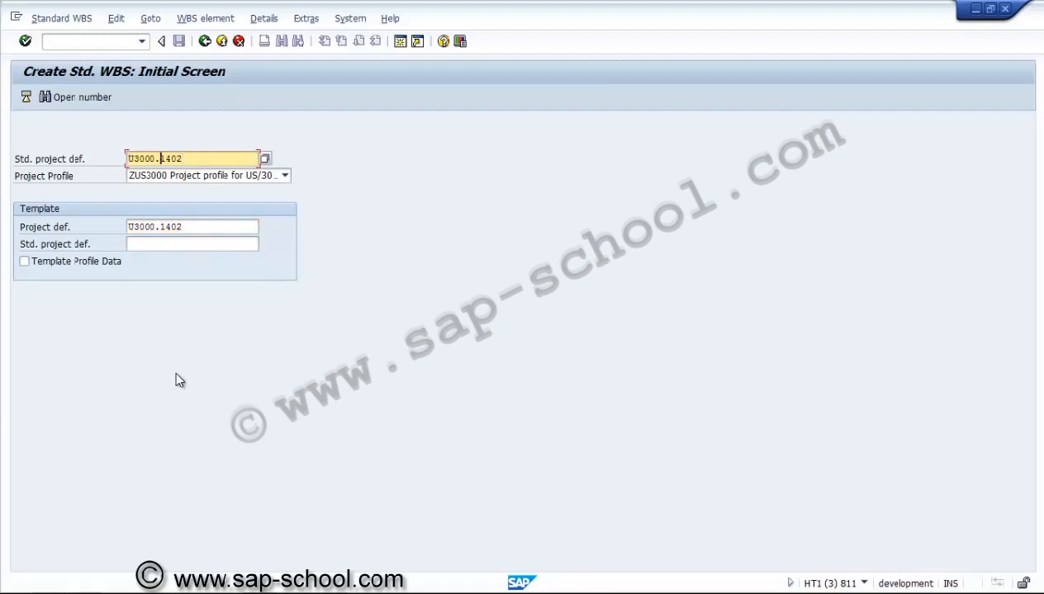
{"action": "type", "text": "000"}
{"action": "key", "text": "Delete"}
{"action": "key", "text": "Delete"}
{"action": "key", "text": "Delete"}
Find the next open number starting from U3000.0000 and adopt the proposed standard project definition
{"action": "key", "text": "Return"}
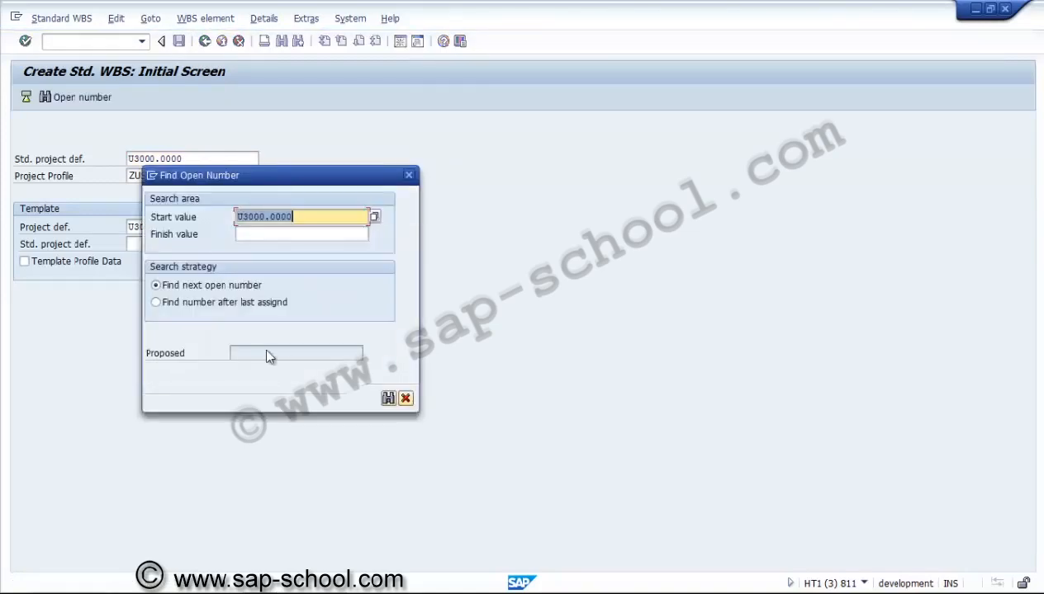
{"action": "key", "text": "Return"}
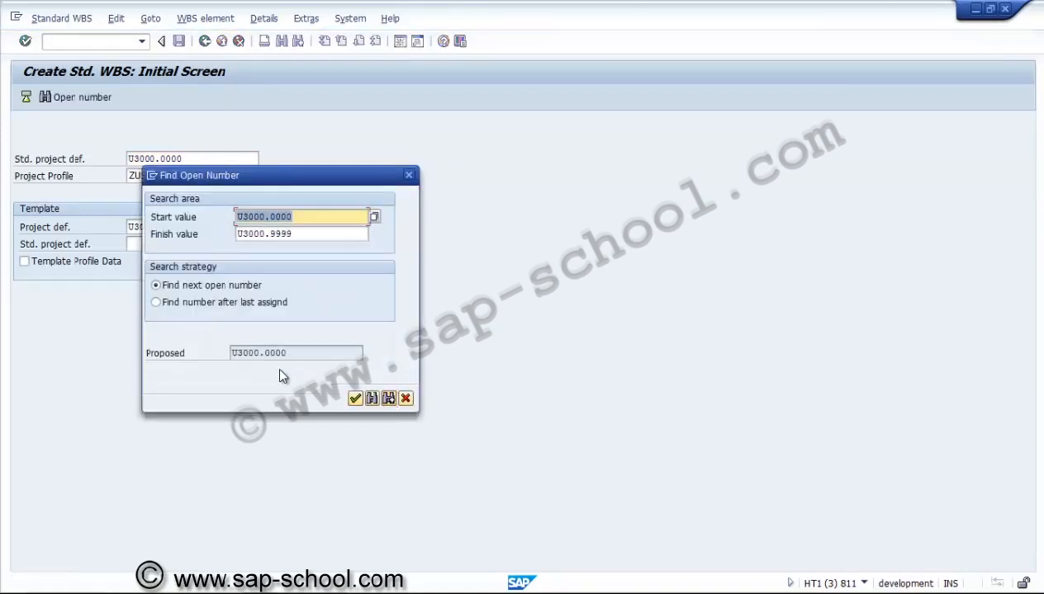
{"action": "key", "text": "Return"}
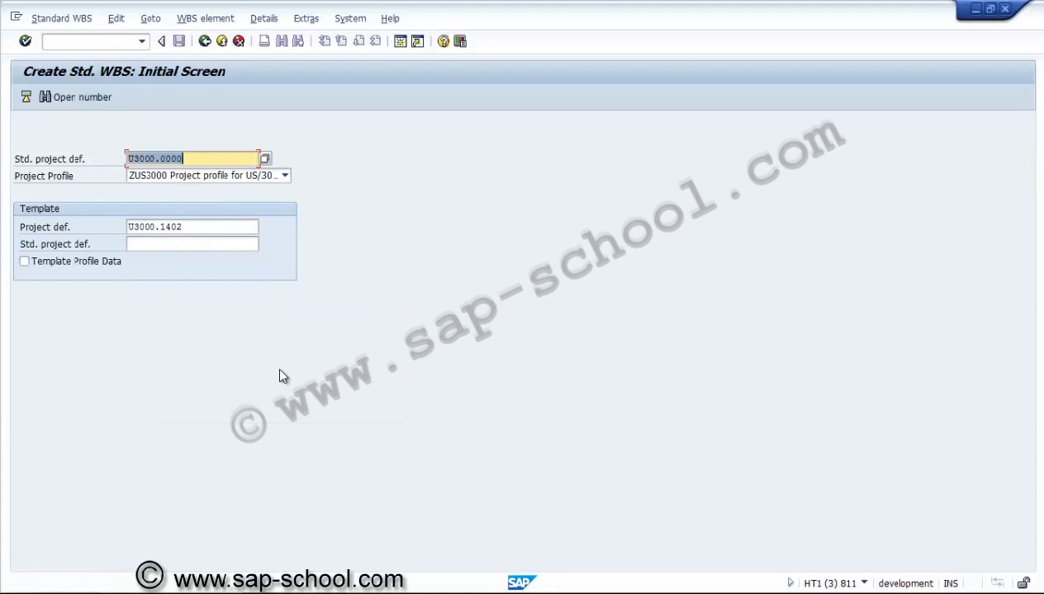
Change the template project definition to U3000.1403 and create the standard WBS from it
{"action": "left_click", "coordinate": [150, 392]}
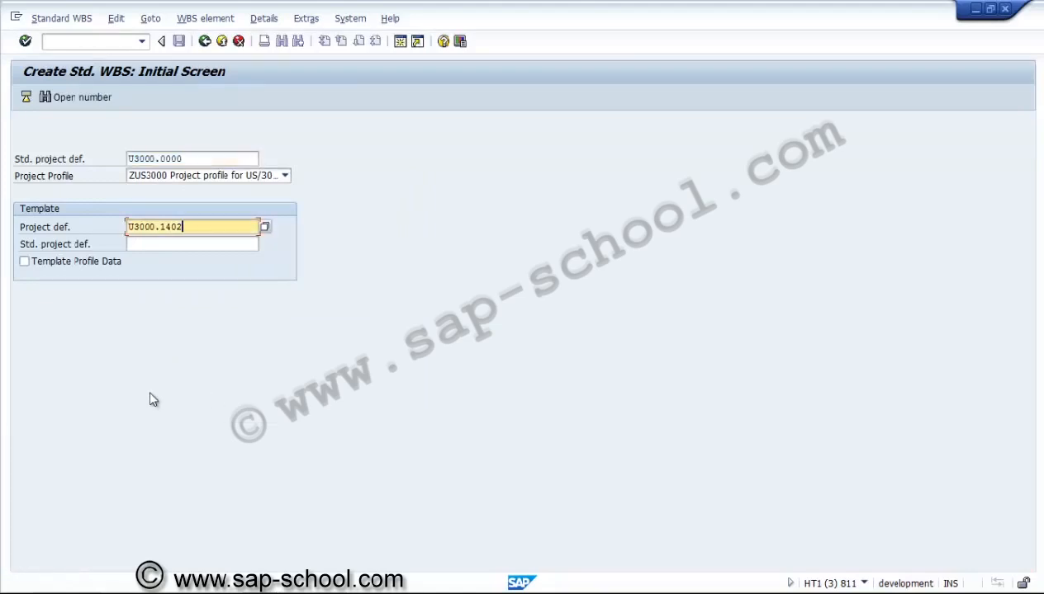
{"action": "key", "text": "BackSpace"}
{"action": "type", "text": "3"}
{"action": "key", "text": "Return"}
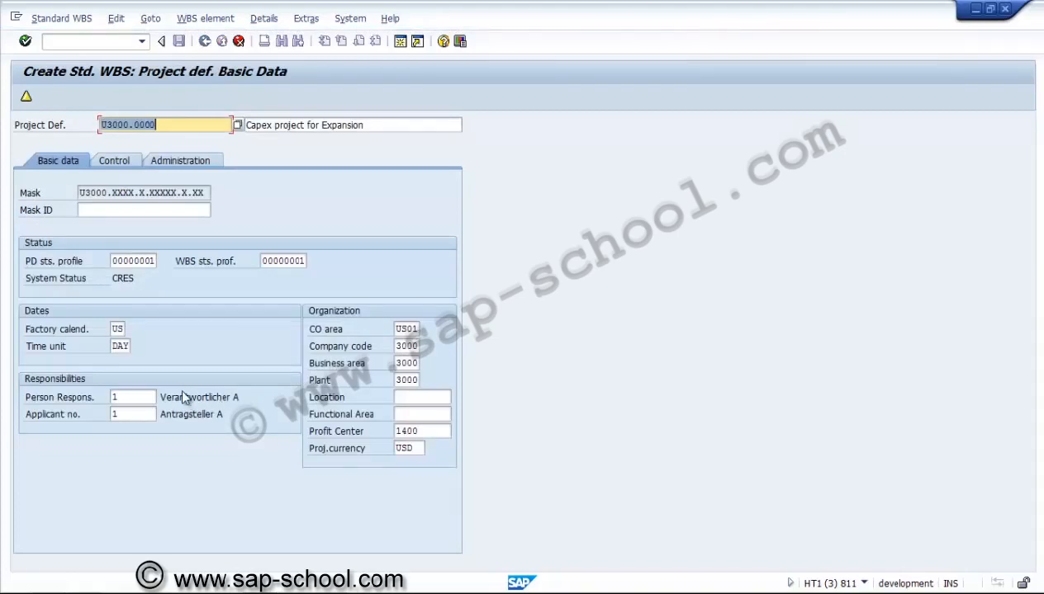
Review the status profiles, control data and administration data of the new standard project definition
{"action": "left_click", "coordinate": [134, 261]}
{"action": "left_click", "coordinate": [273, 261]}
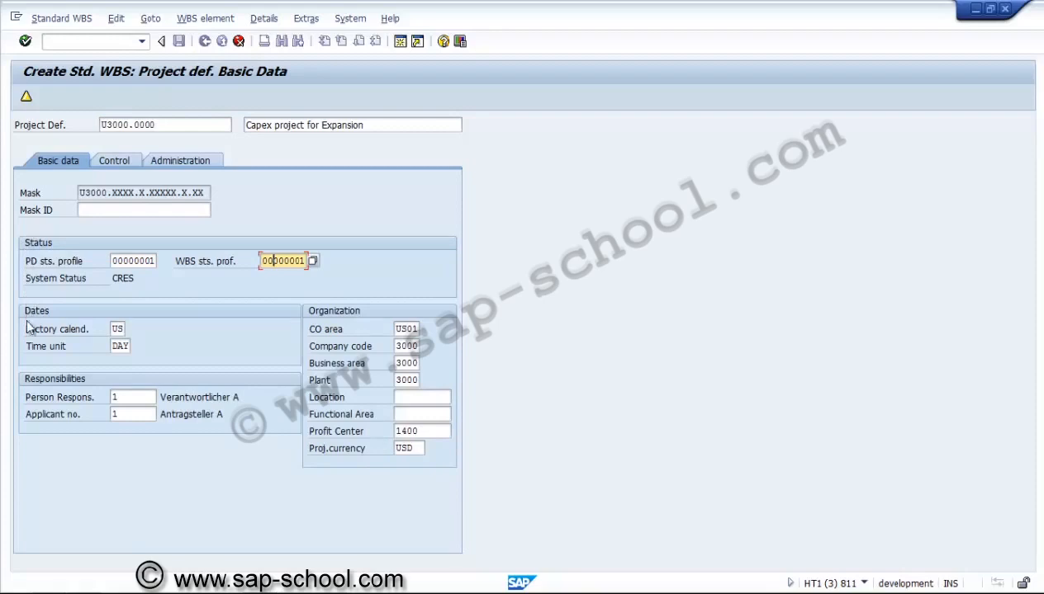
{"action": "key", "text": "Return"}
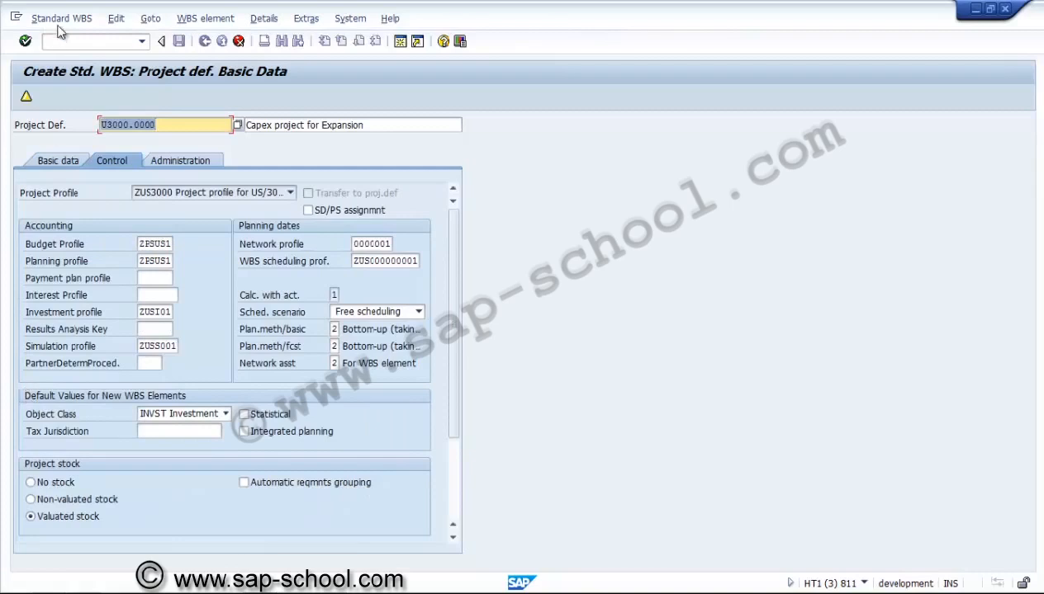
{"action": "left_click", "coordinate": [178, 160]}
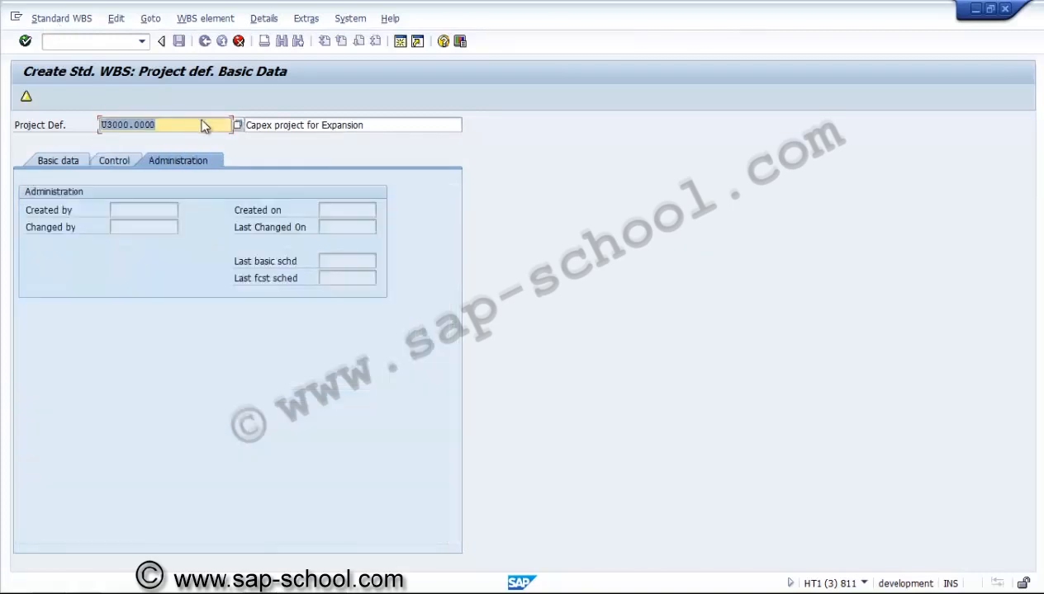
{"action": "left_click", "coordinate": [57, 161]}
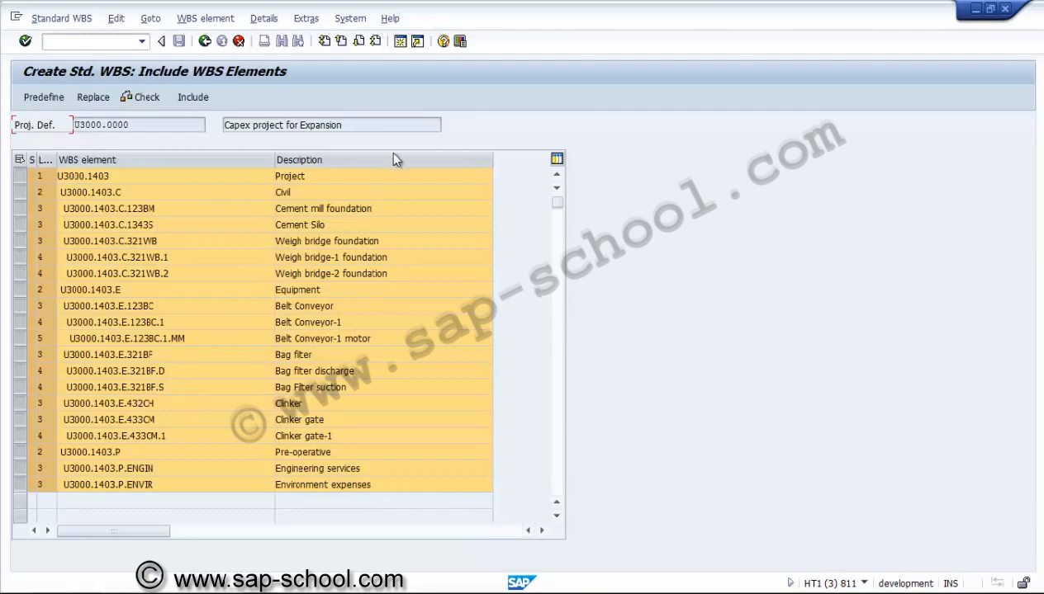
Replace U3000.1403 with U3000.0000 in all copied WBS element keys, include the elements and save the standard WBS
{"action": "key", "text": "F6"}
{"action": "key", "text": "Return"}
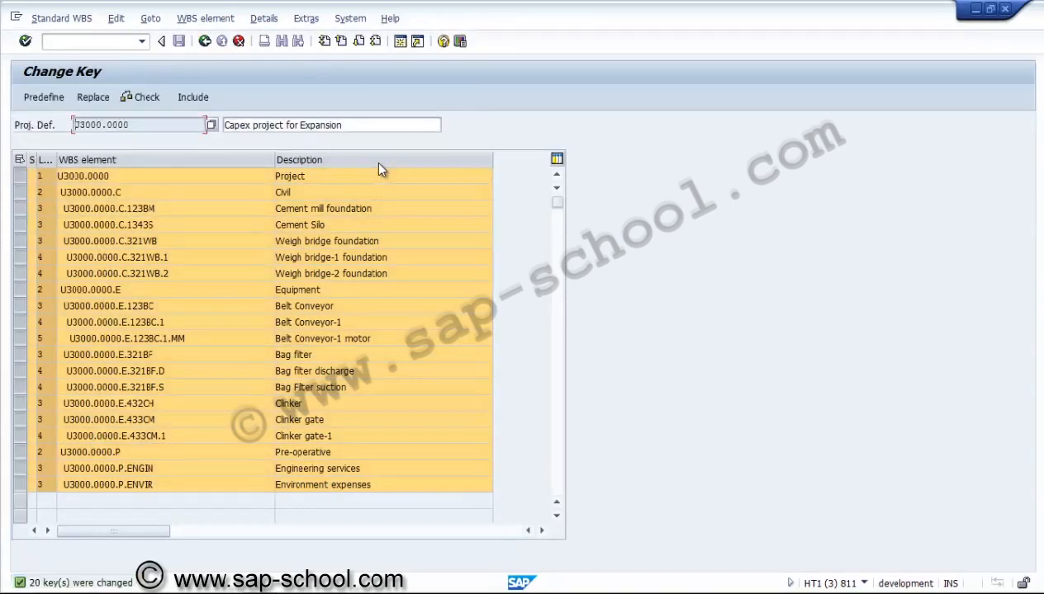
{"action": "key", "text": "F7"}
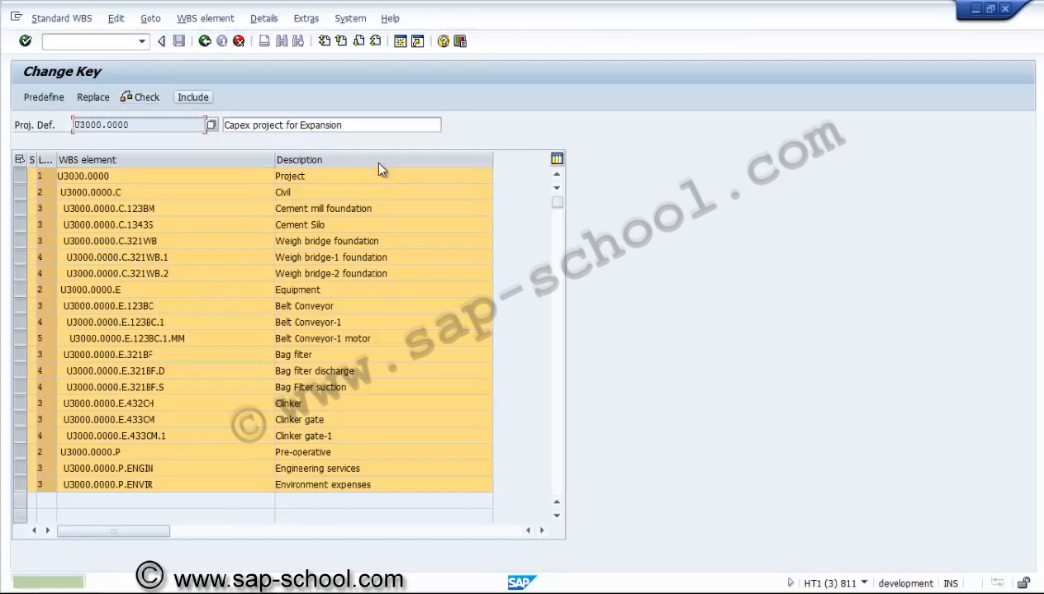
{"action": "key", "text": "F8"}
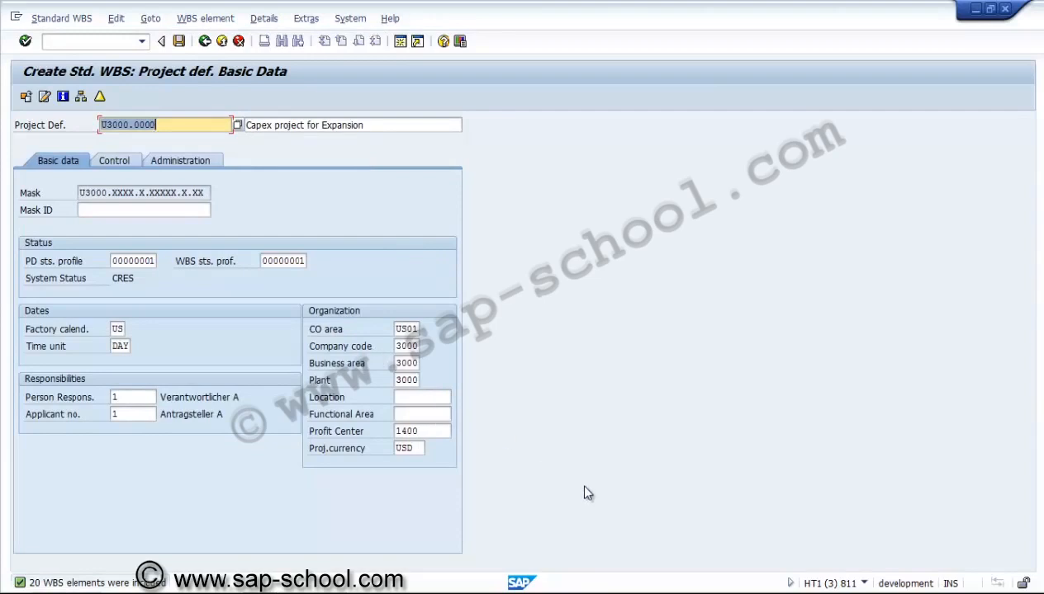
{"action": "key", "text": "ctrl+s"}
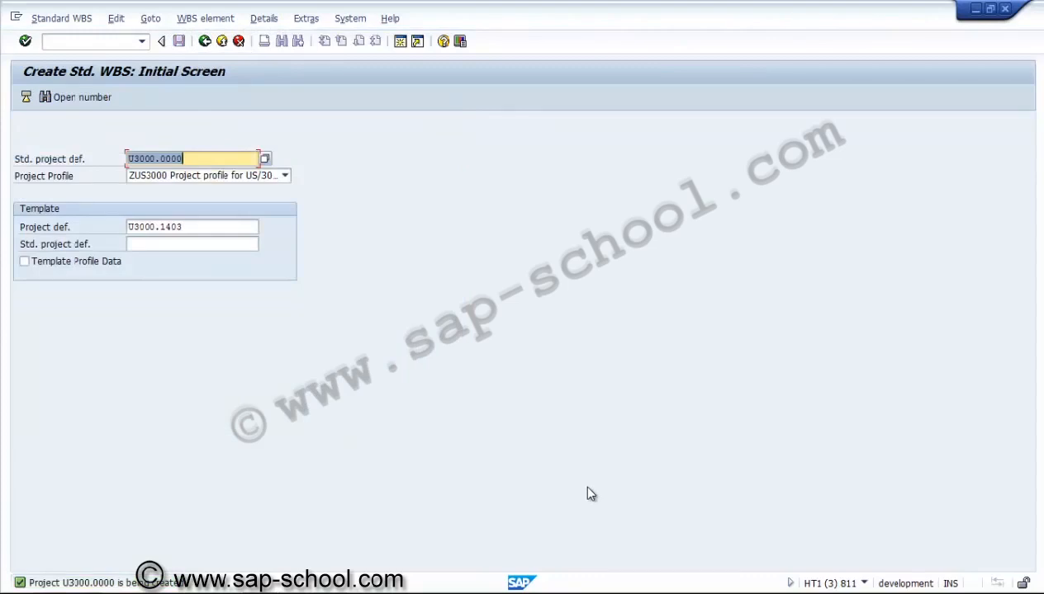
Switch to changing standard WBSs and open standard project definition U3000.0000
{"action": "key", "text": "F10"}
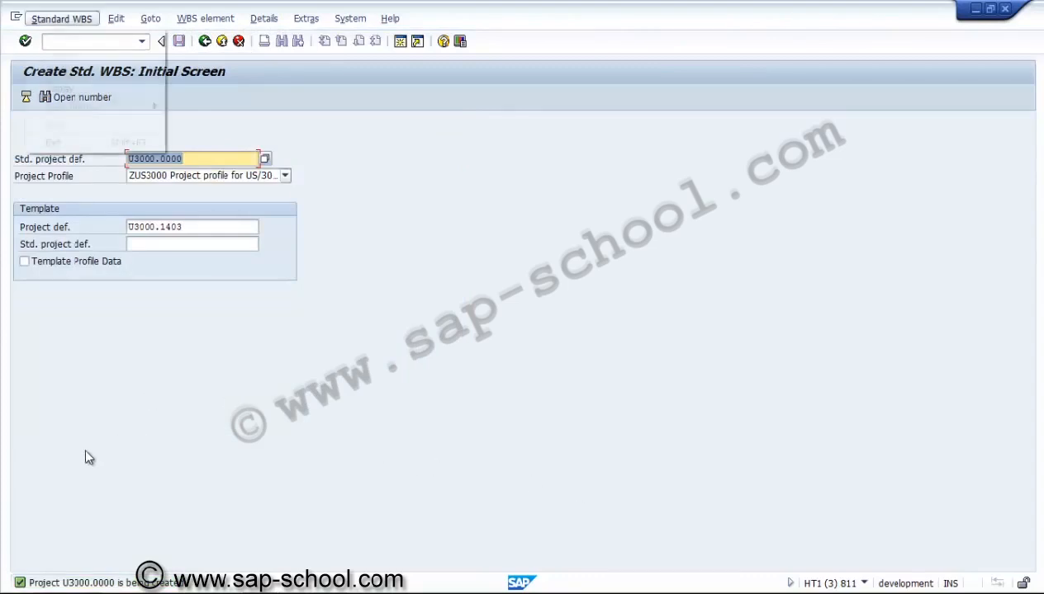
{"action": "key", "text": "Down"}
{"action": "key", "text": "Up"}
{"action": "key", "text": "Return"}
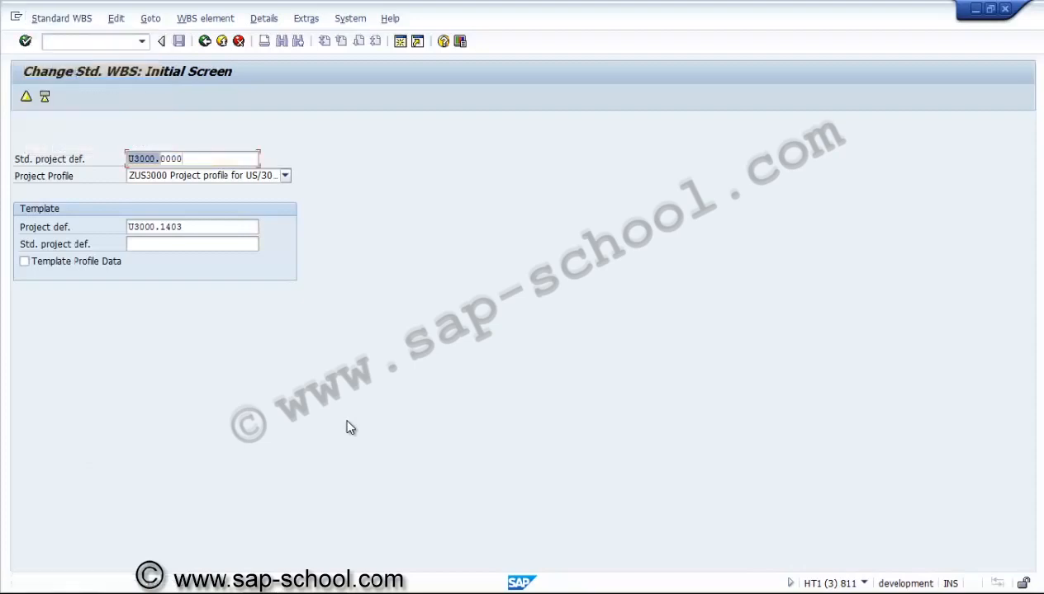
{"action": "key", "text": "Return"}
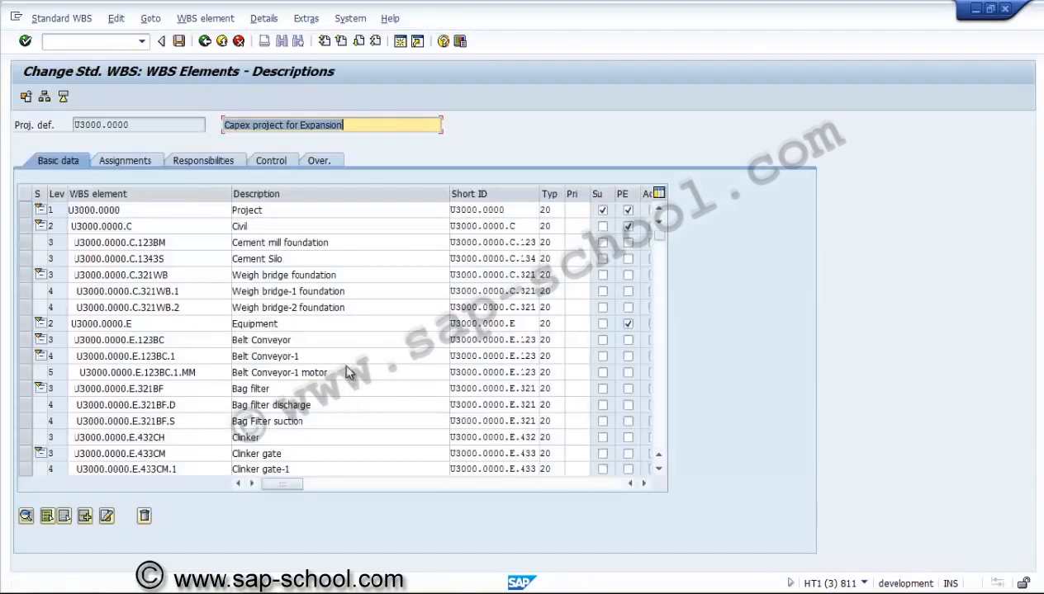
Go to the project definition's basic data and examine its detailed system status
{"action": "key", "text": "shift+Tab"}
{"action": "key", "text": "Return"}
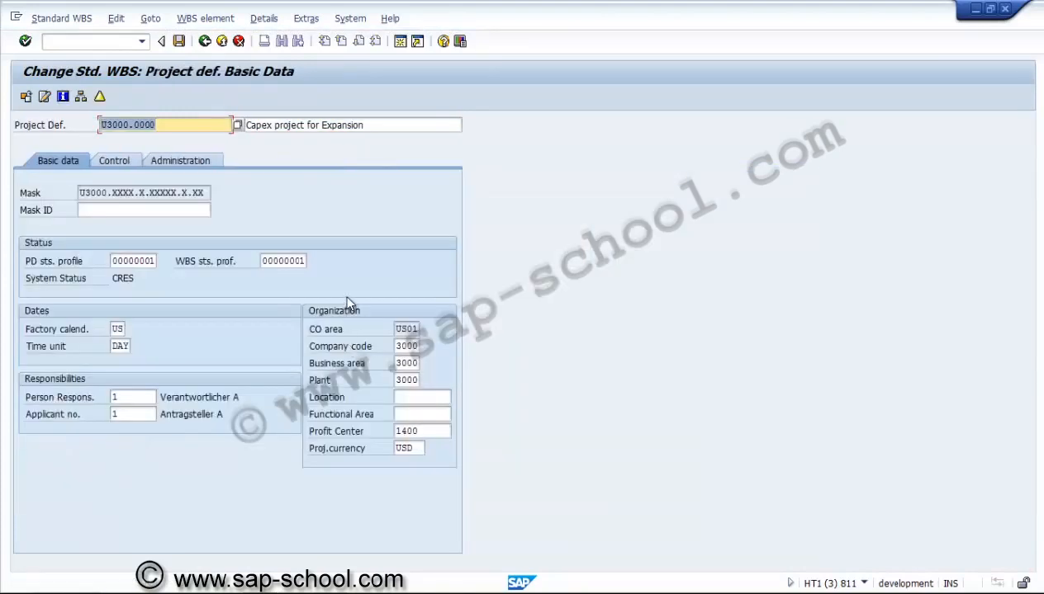
{"action": "key", "text": "shift+Tab"}
{"action": "key", "text": "Return"}
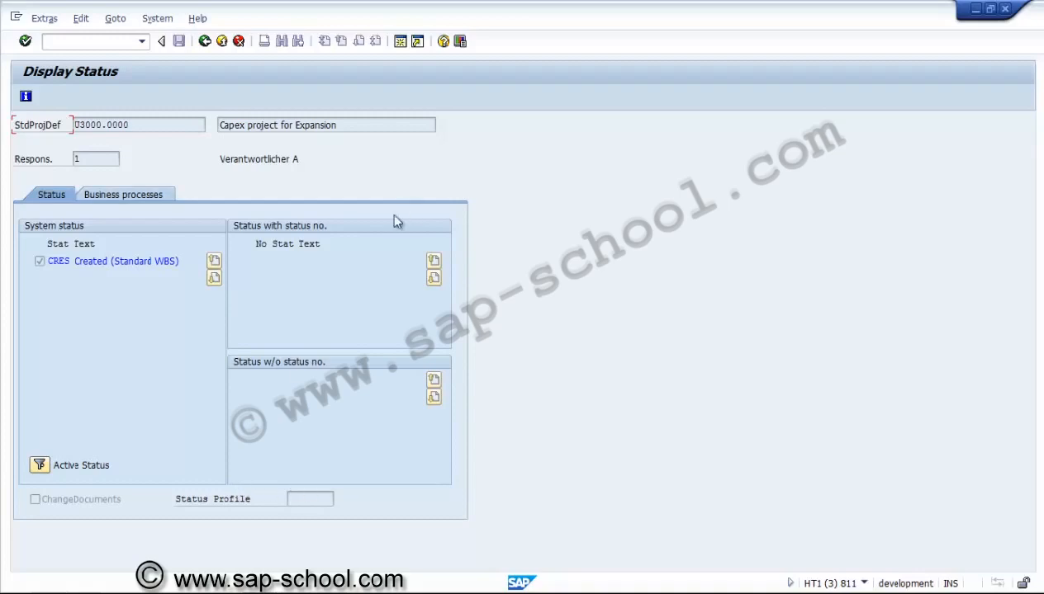
{"action": "key", "text": "F3"}
Set the standard project definition's status to Release and save the standard WBS
{"action": "key", "text": "alt+e"}
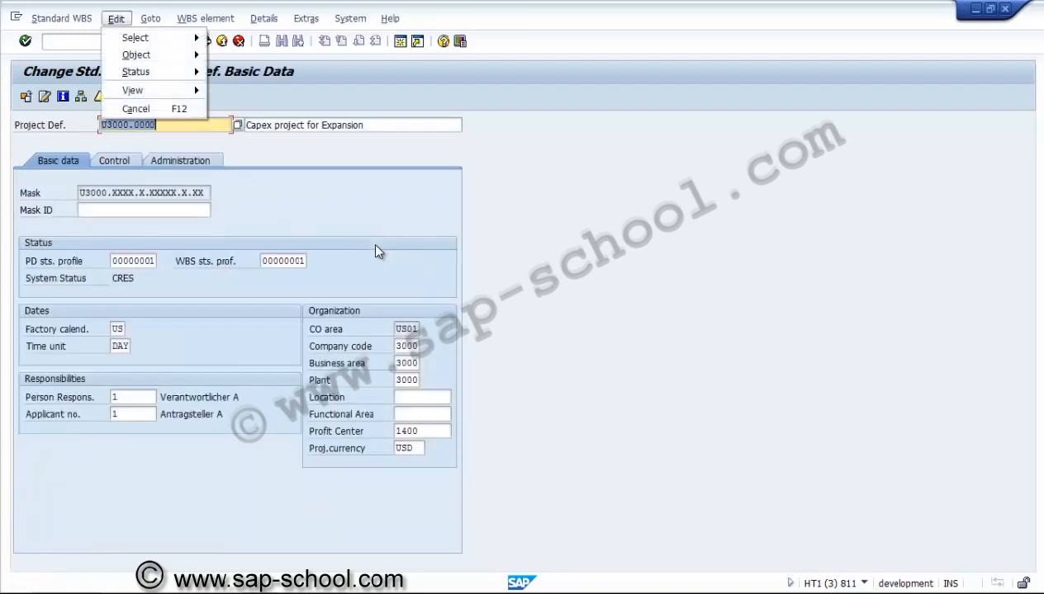
{"action": "key", "text": "Down"}
{"action": "key", "text": "Down"}
{"action": "key", "text": "Down"}
{"action": "key", "text": "Right"}
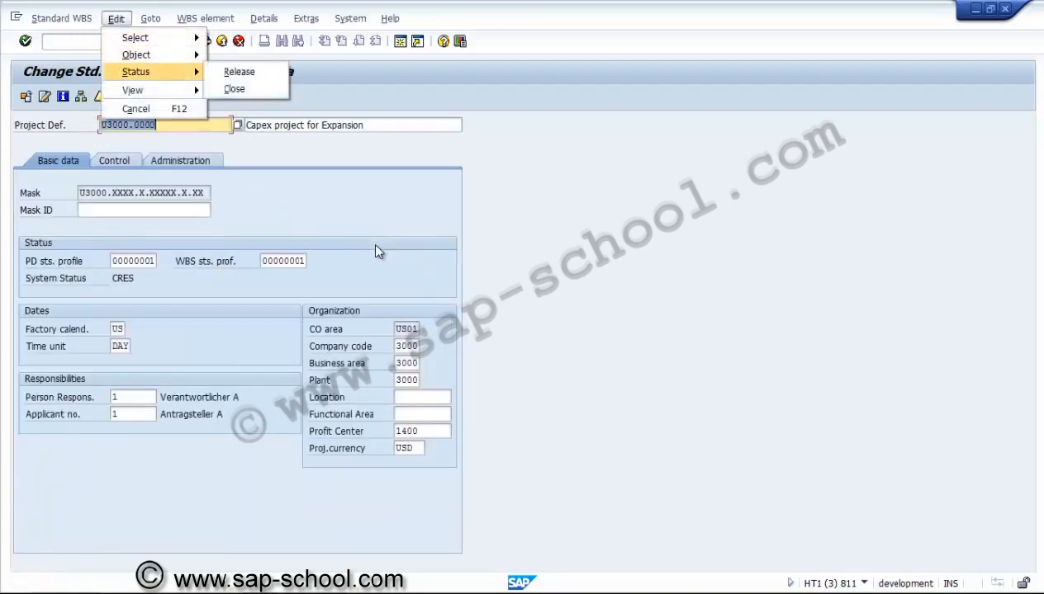
{"action": "key", "text": "Return"}
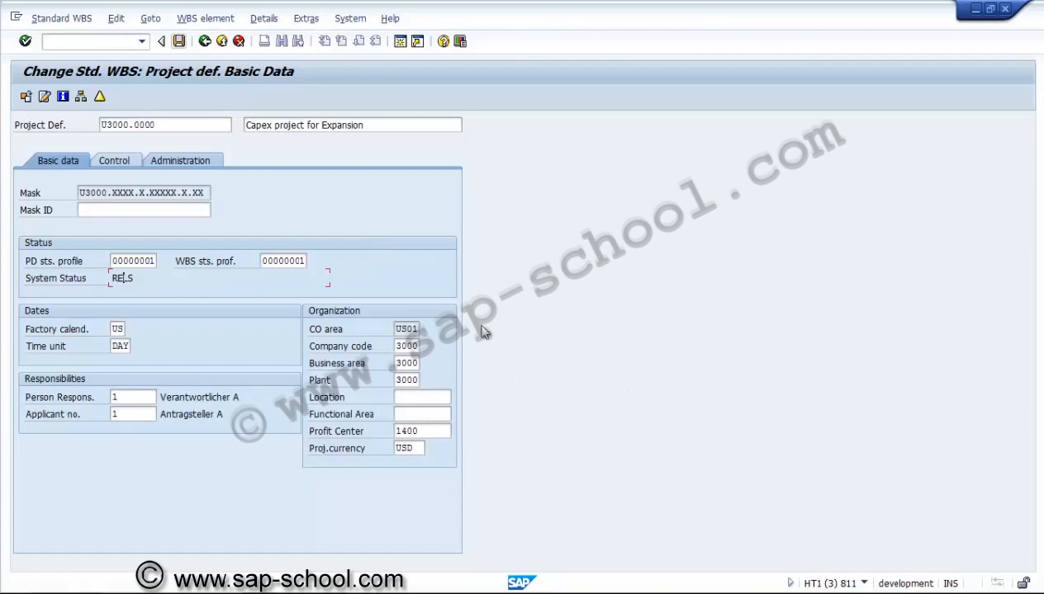
{"action": "key", "text": "ctrl+s"}
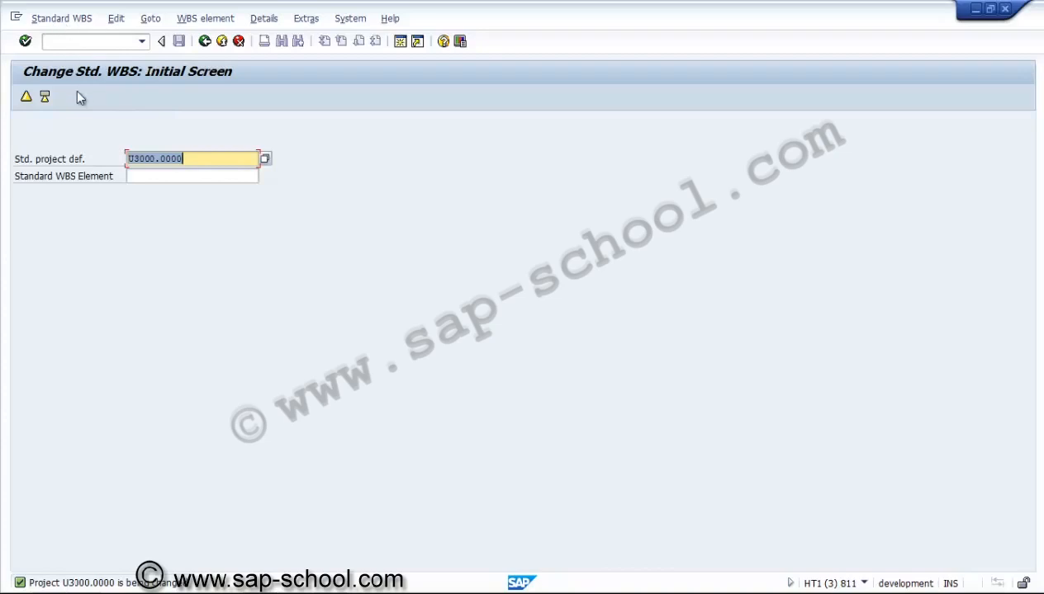
Leave the standard WBS change transaction and start creating a new project in Project Builder (CJ20N)
{"action": "left_click", "coordinate": [160, 217]}
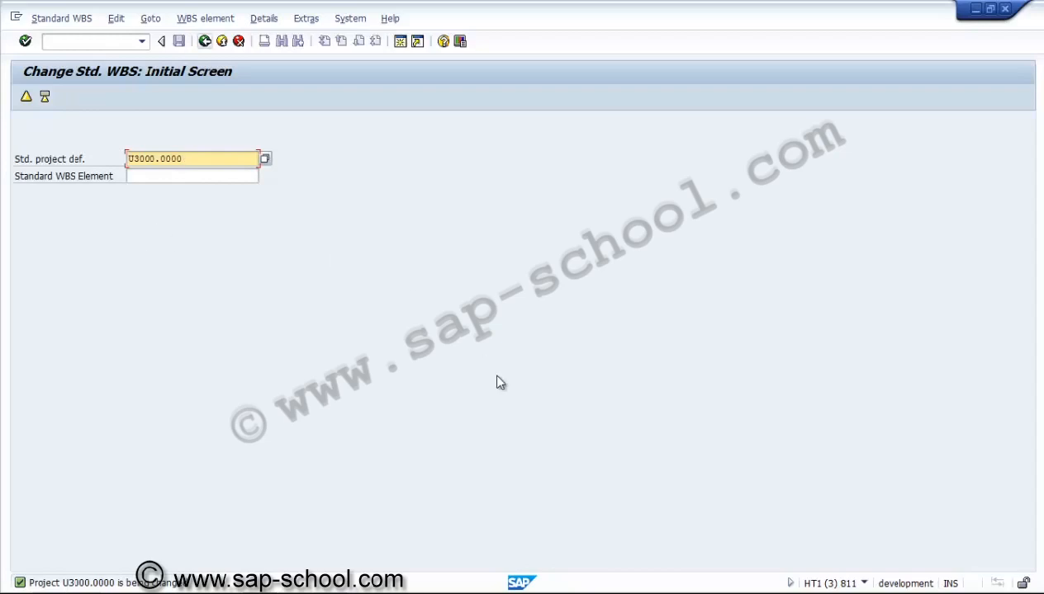
{"action": "key", "text": "F3"}
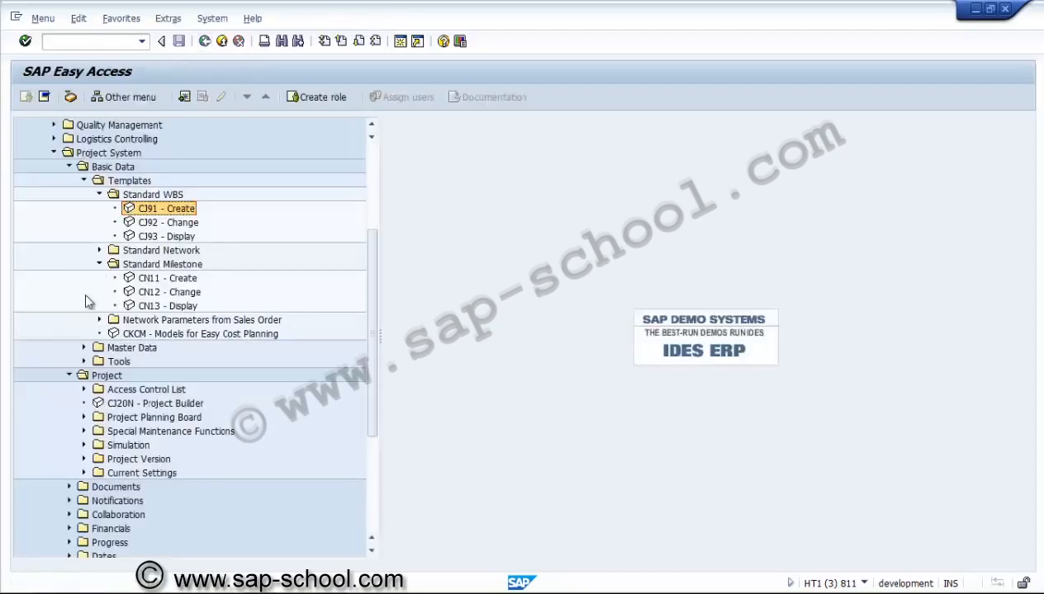
{"action": "double_click", "coordinate": [155, 402]}
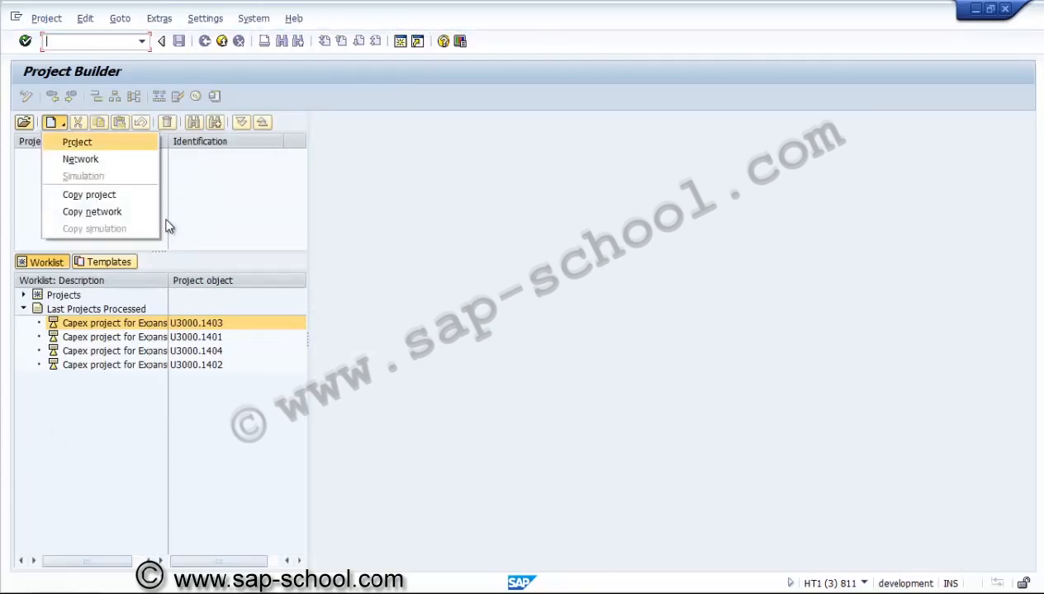
{"action": "key", "text": "Return"}
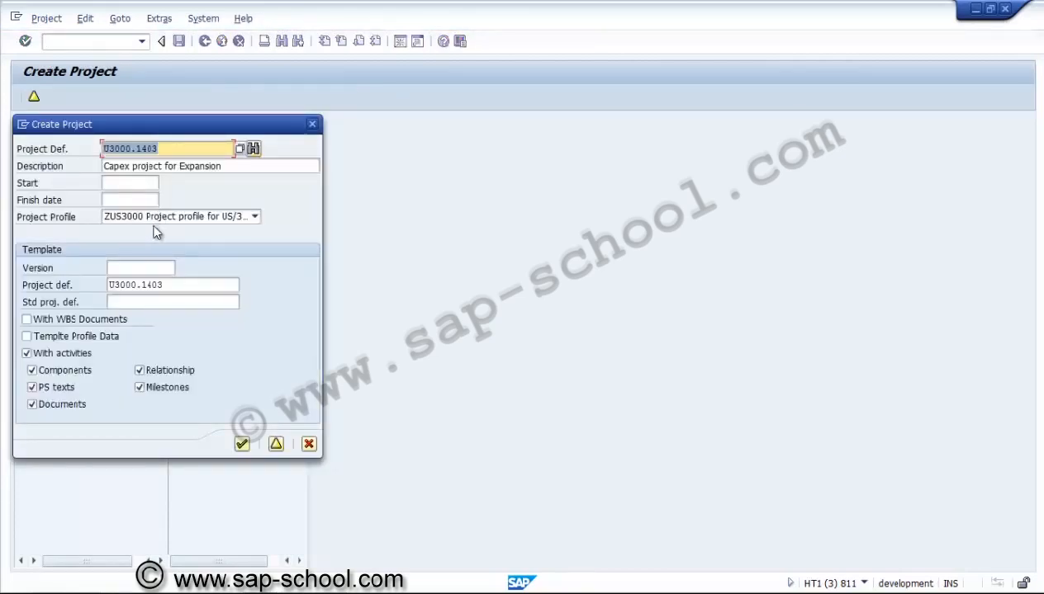
Clear the template project definition and enter U3000.0000 as the template standard project definition
{"action": "left_click", "coordinate": [175, 285]}
{"action": "key", "text": "shift+Home"}
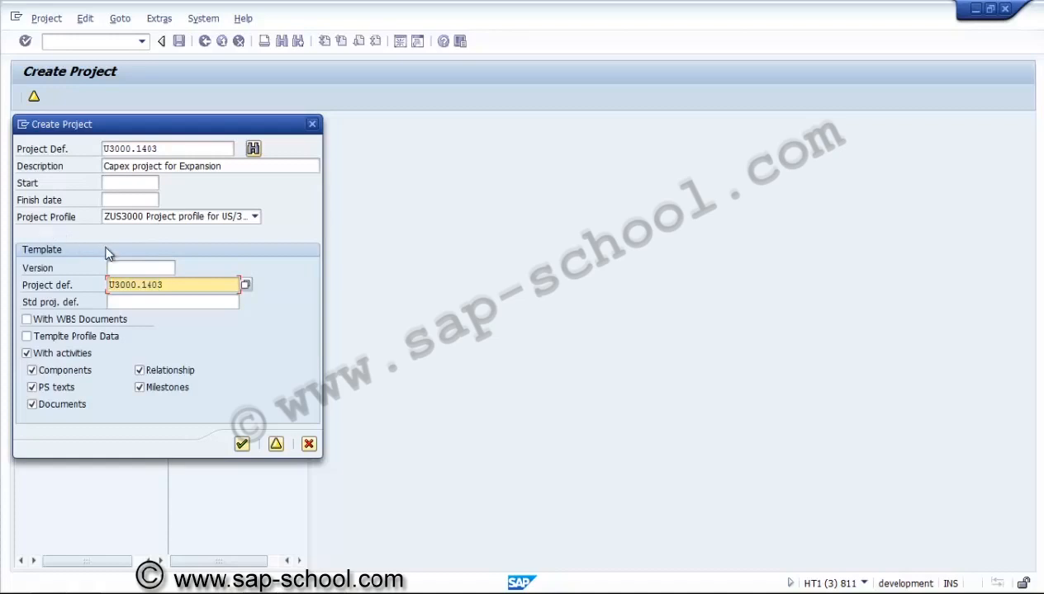
{"action": "key", "text": "Tab"}
{"action": "key", "text": "ctrl+v"}
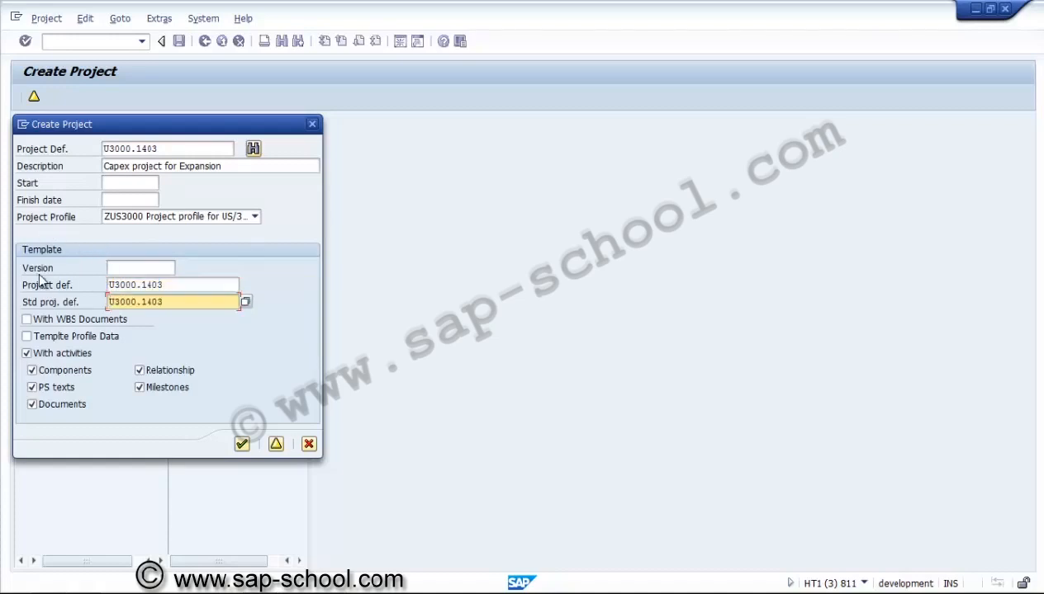
{"action": "key", "text": "shift+Tab"}
{"action": "key", "text": "BackSpace"}
{"action": "key", "text": "BackSpace"}
{"action": "key", "text": "BackSpace"}
{"action": "key", "text": "BackSpace"}
{"action": "key", "text": "BackSpace"}
{"action": "key", "text": "BackSpace"}
{"action": "key", "text": "BackSpace"}
{"action": "key", "text": "BackSpace"}
{"action": "key", "text": "BackSpace"}
{"action": "key", "text": "BackSpace"}
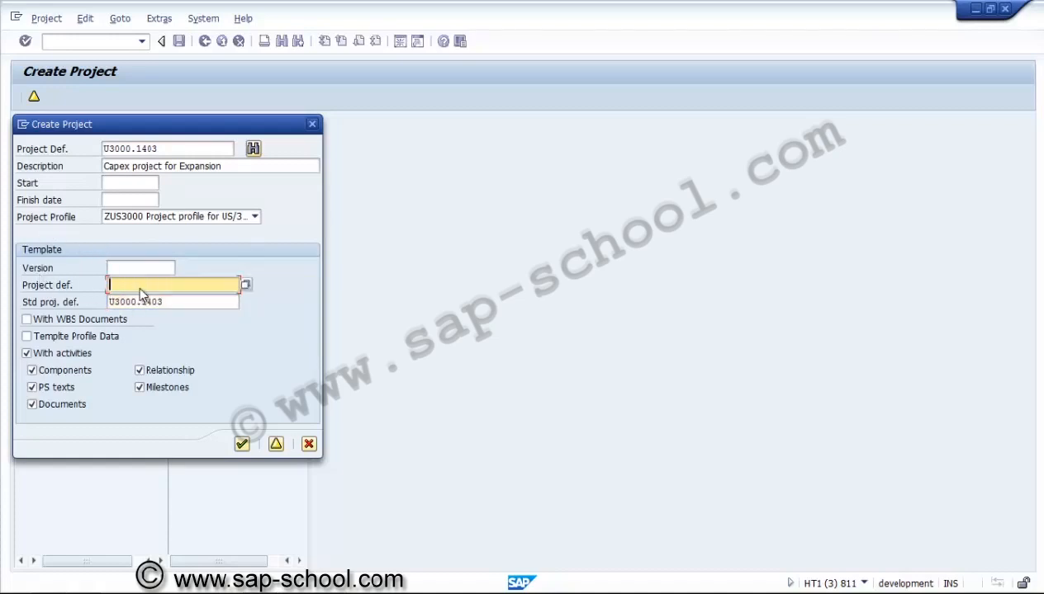
{"action": "key", "text": "Tab"}
{"action": "key", "text": "BackSpace"}
{"action": "key", "text": "BackSpace"}
{"action": "key", "text": "BackSpace"}
{"action": "key", "text": "BackSpace"}
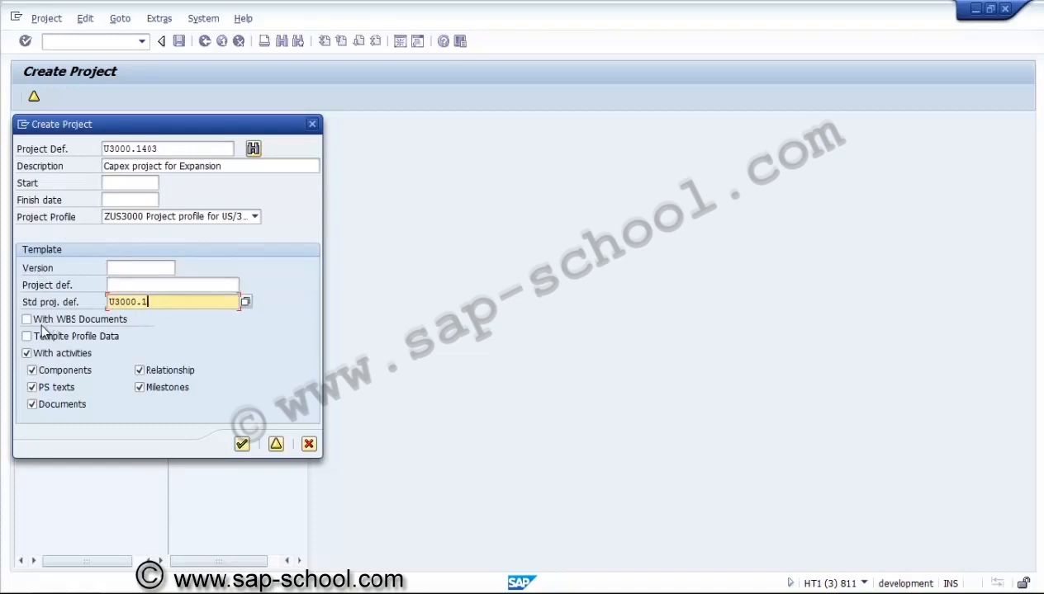
{"action": "type", "text": "0000"}
Find the next open number starting from U3000.1403 and adopt U3000.1405 as the project definition
{"action": "key", "text": "Return"}
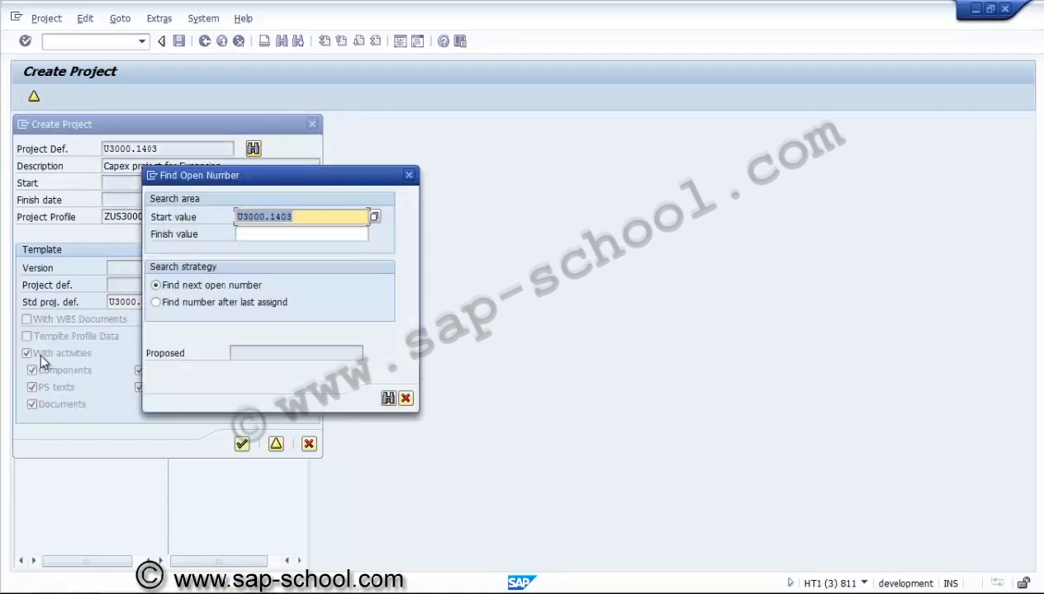
{"action": "key", "text": "Return"}
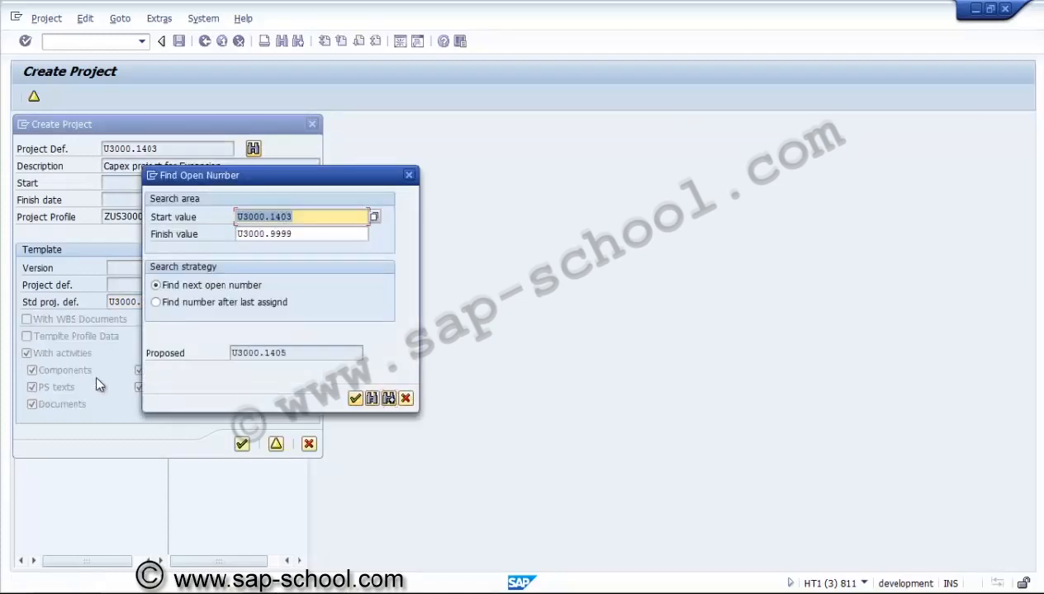
{"action": "left_click", "coordinate": [355, 398]}
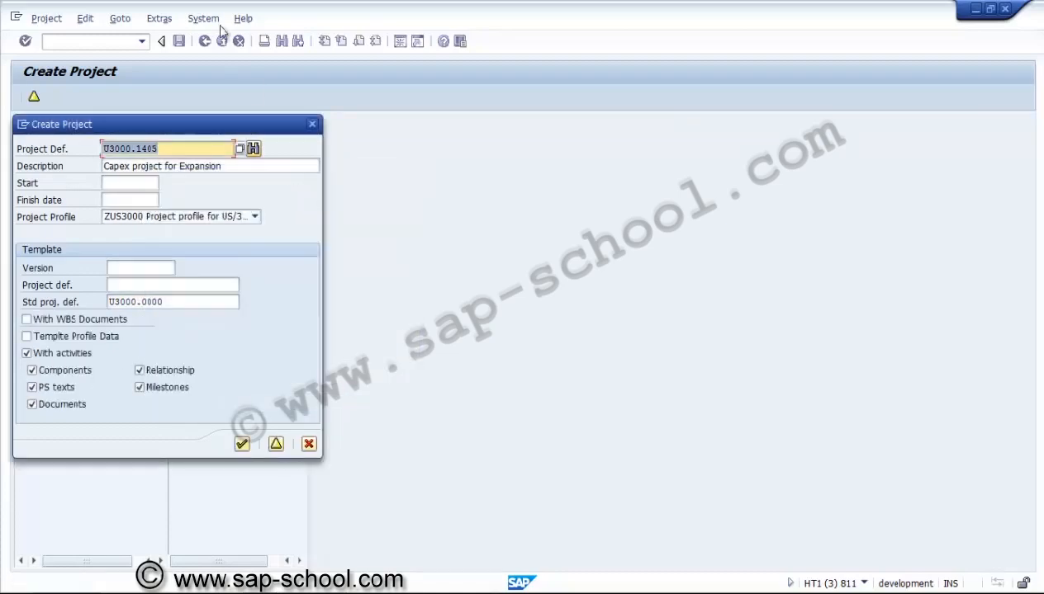
Enter 01012014 as the start date and 31032015 as the finish date, and create the project
{"action": "key", "text": "Tab"}
{"action": "key", "text": "Tab"}
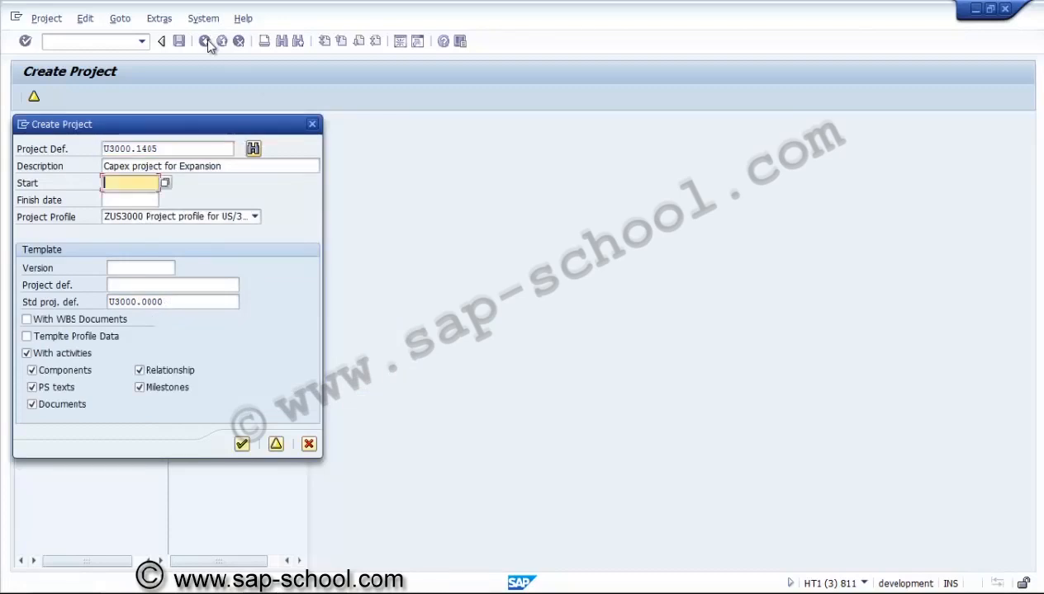
{"action": "type", "text": "01012014"}
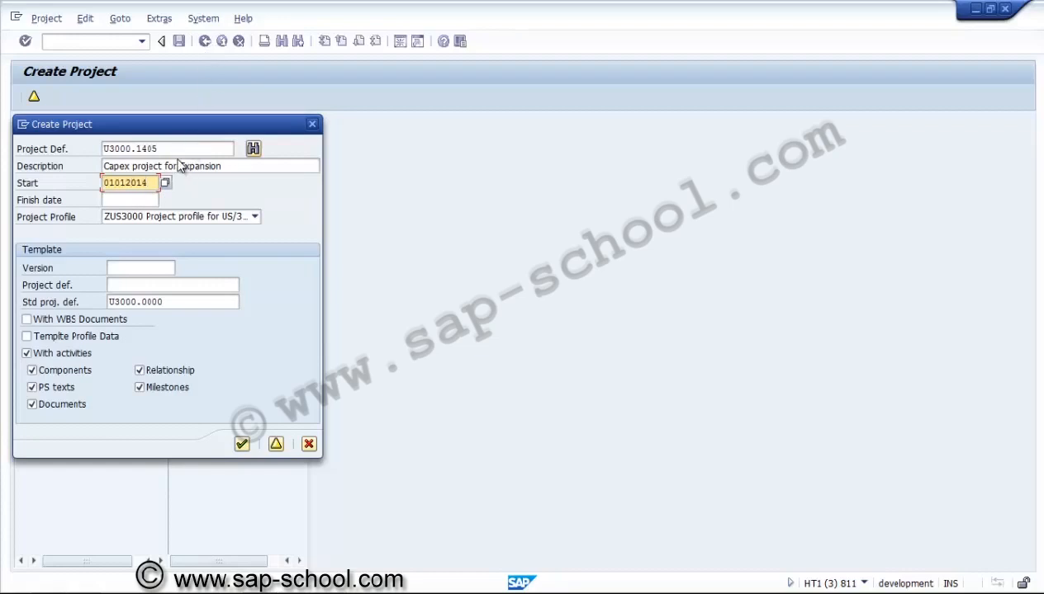
{"action": "key", "text": "Tab"}
{"action": "type", "text": "31"}
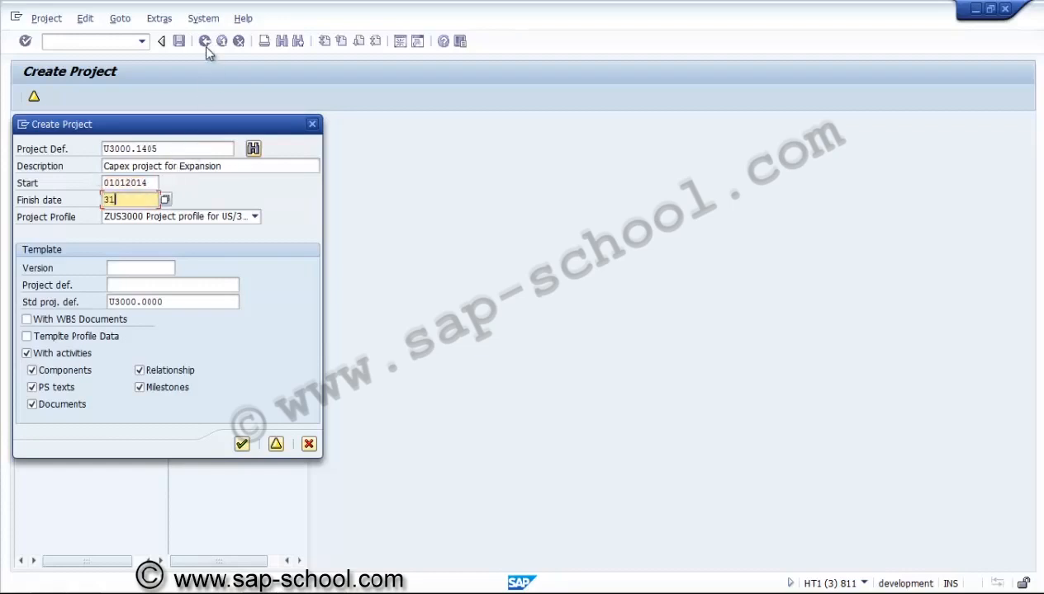
{"action": "type", "text": "032015"}
{"action": "key", "text": "Return"}
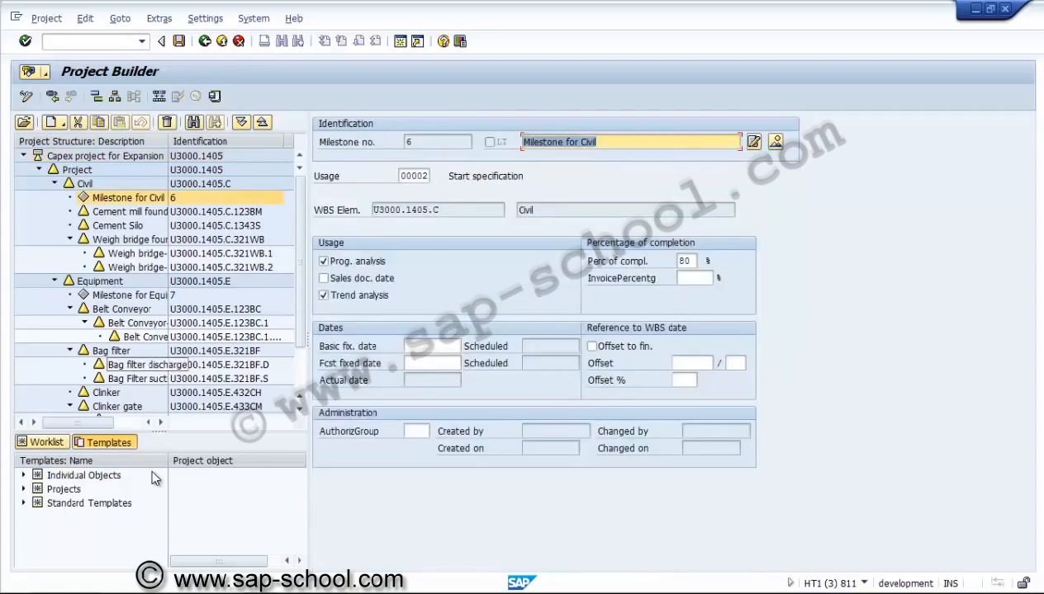
Check the PRE-OPERATIVE network under the Pre-operative WBS element, save project U3000.1405 and leave Project Builder
{"action": "scroll", "coordinate": [86, 399], "scroll_direction": "down", "scroll_amount": 5}
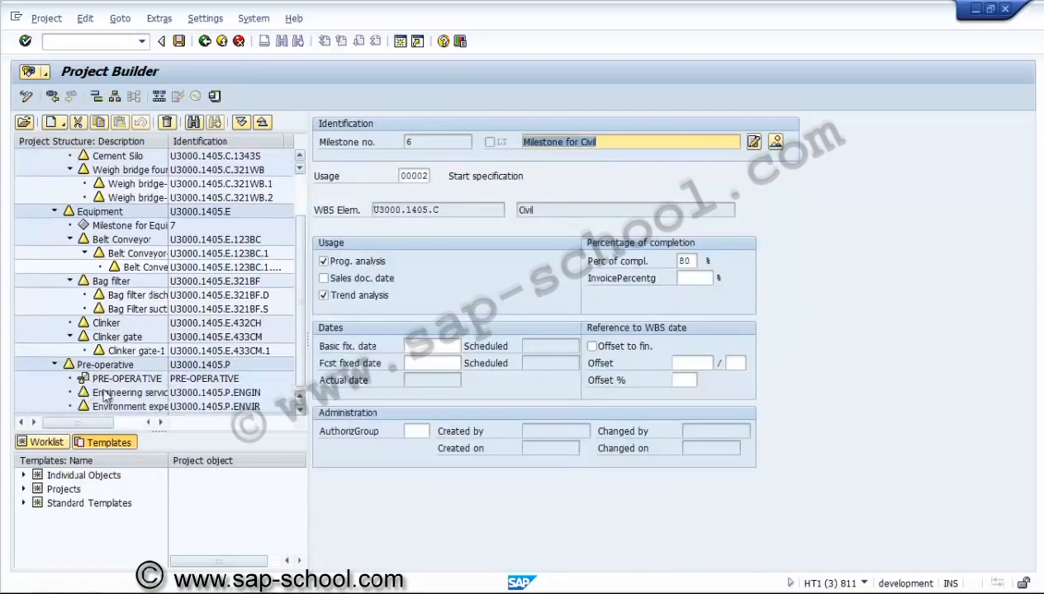
{"action": "double_click", "coordinate": [162, 381]}
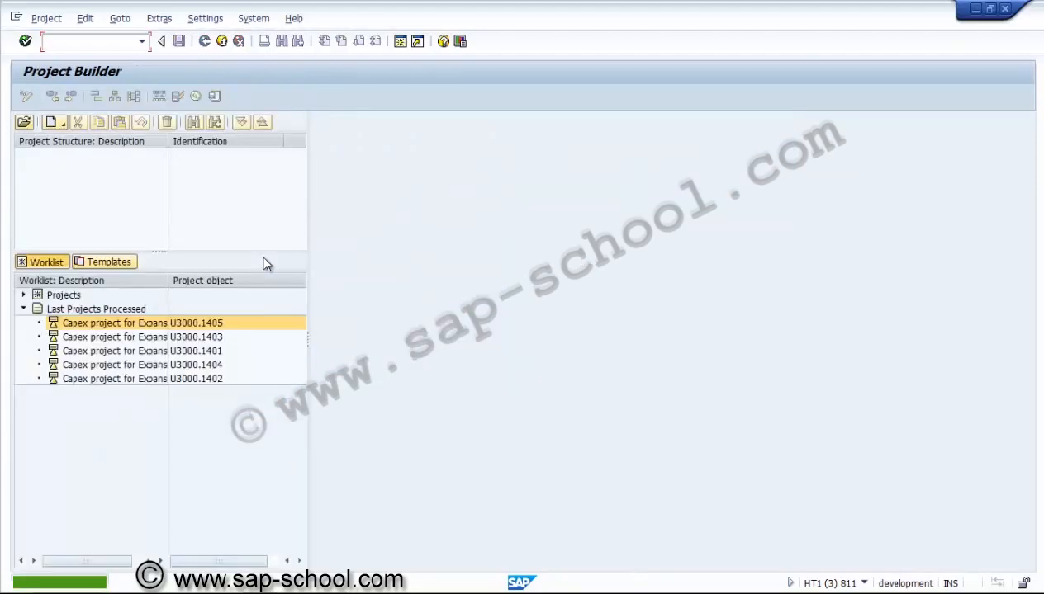
{"action": "key", "text": "shift+F3"}
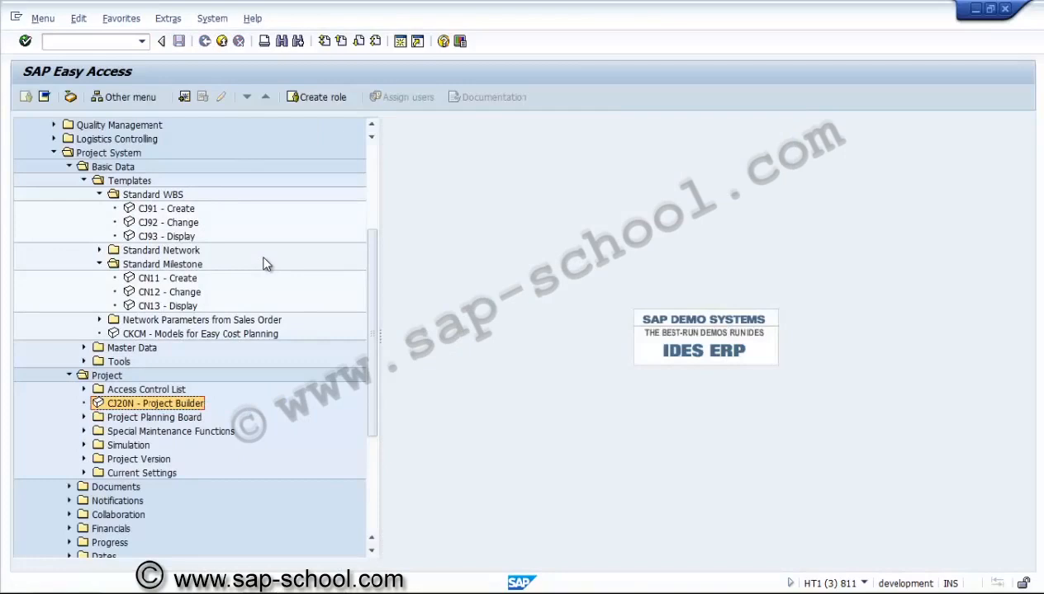
Open standard WBS U3000.0000 for change and go to its project definition's basic data
{"action": "double_click", "coordinate": [169, 223]}
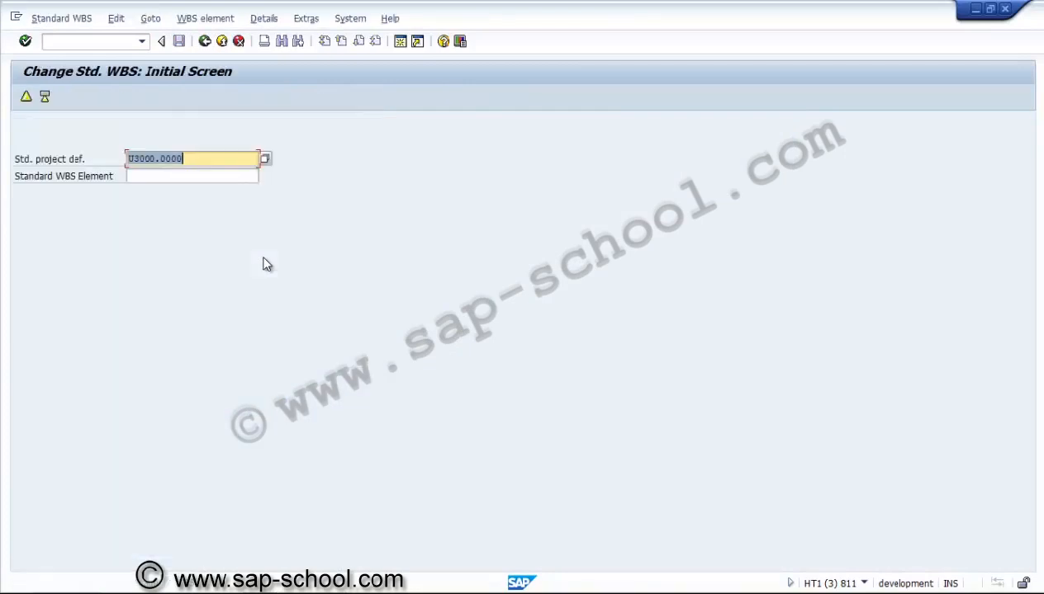
{"action": "key", "text": "Return"}
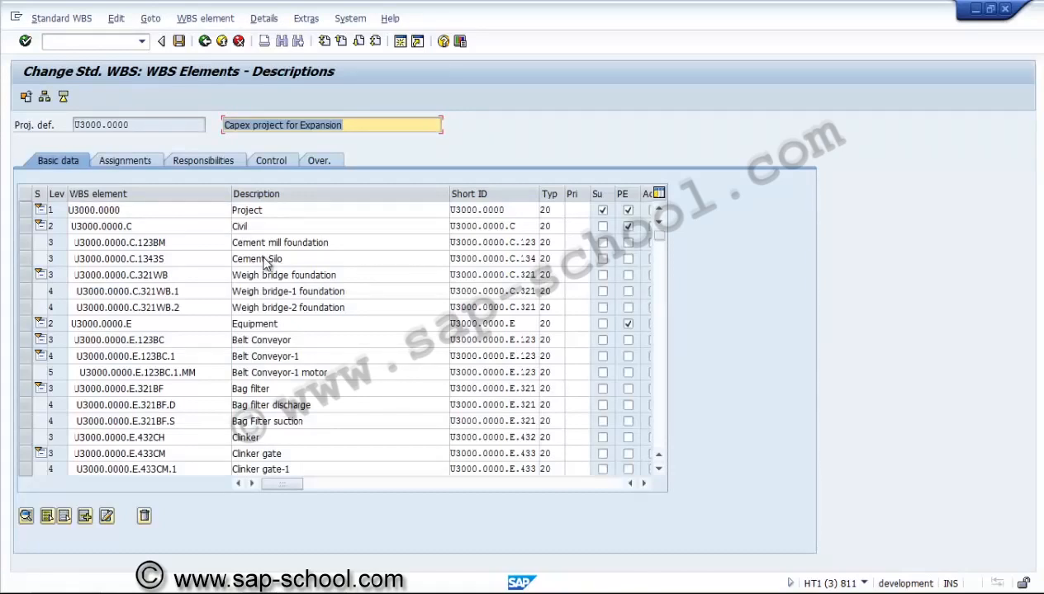
{"action": "key", "text": "F3"}
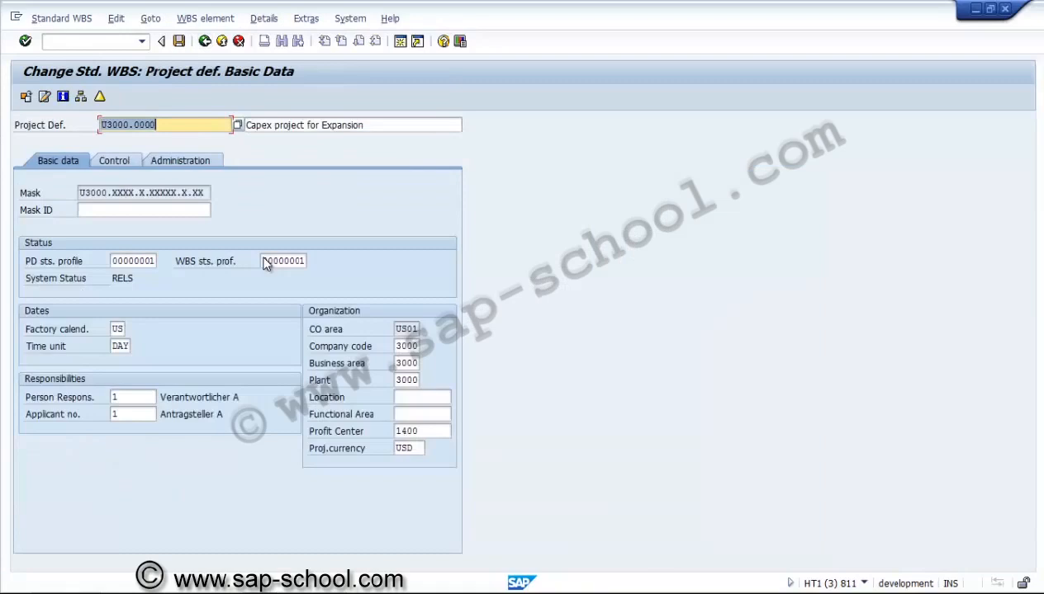
Set the status of standard project definition U3000.0000 to Close, save it and return to the SAP menu
{"action": "key", "text": "alt+g"}
{"action": "key", "text": "Left"}
{"action": "key", "text": "Down"}
{"action": "key", "text": "Down"}
{"action": "key", "text": "Down"}
{"action": "key", "text": "Right"}
{"action": "key", "text": "Down"}
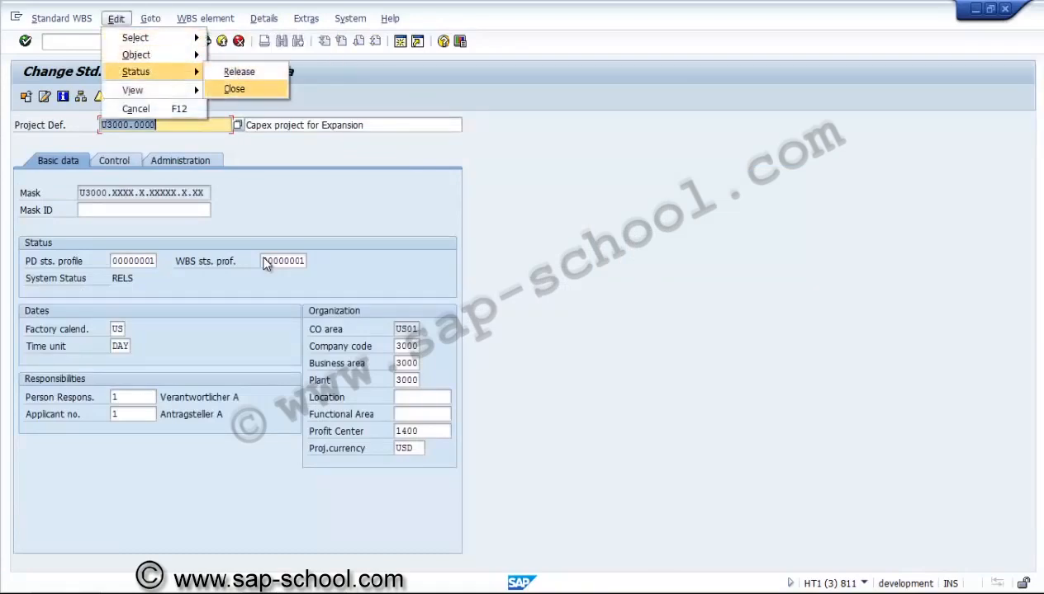
{"action": "key", "text": "Return"}
{"action": "key", "text": "ctrl+s"}
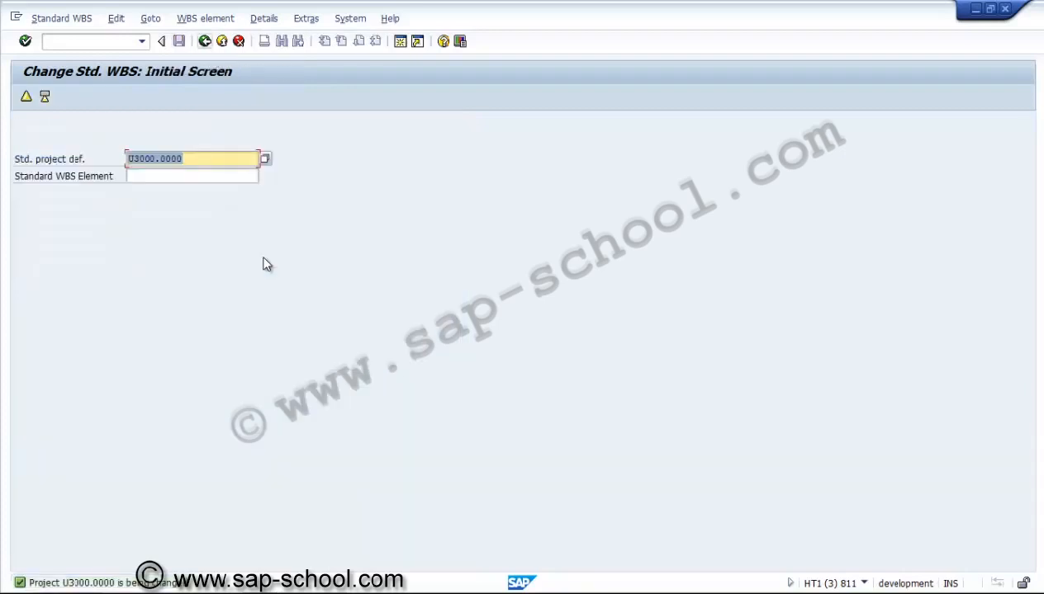
{"action": "key", "text": "F3"}
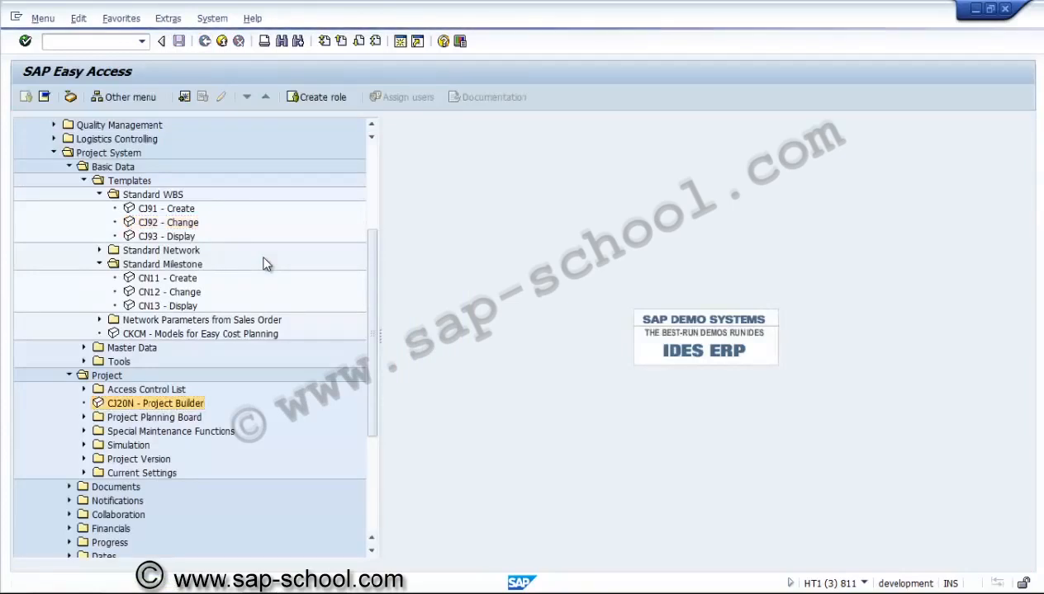
Start copying a project from standard project definition U3000.0000 in Project Builder and adopt the next open number, U3000.1406
{"action": "key", "text": "Return"}
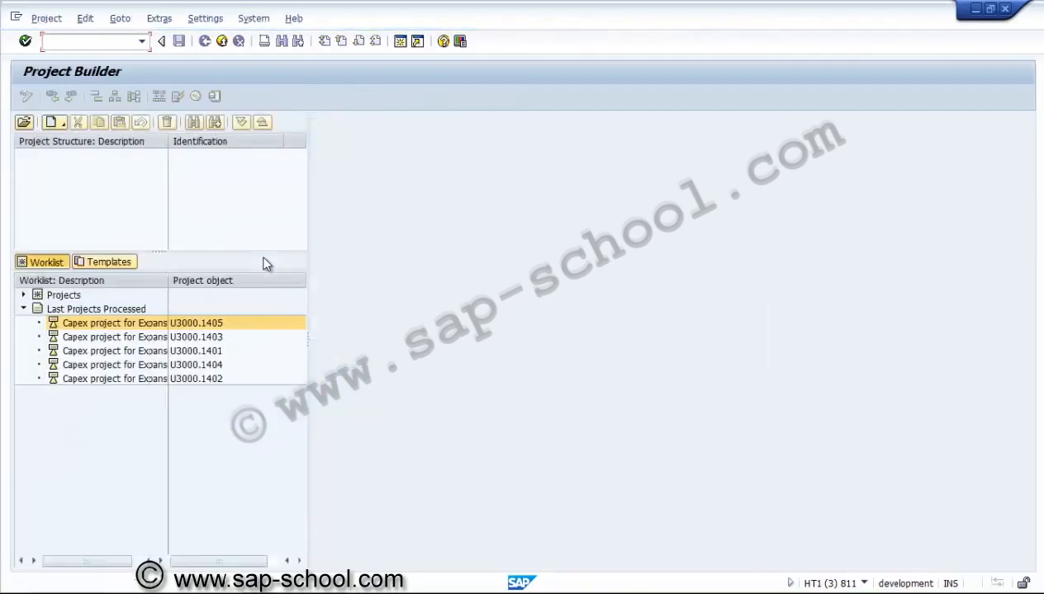
{"action": "left_click", "coordinate": [57, 123]}
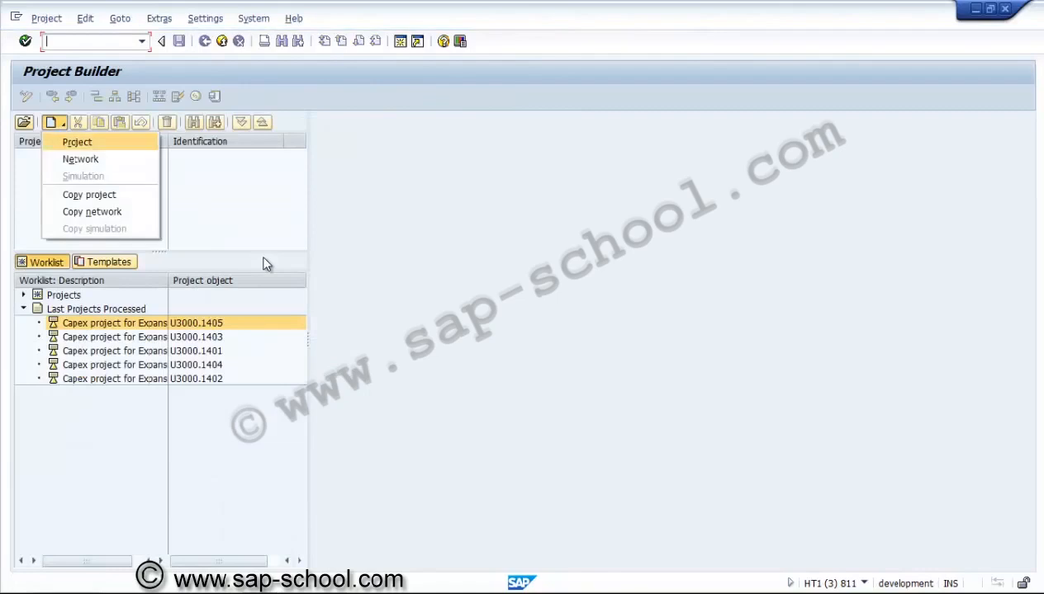
{"action": "left_click", "coordinate": [89, 194]}
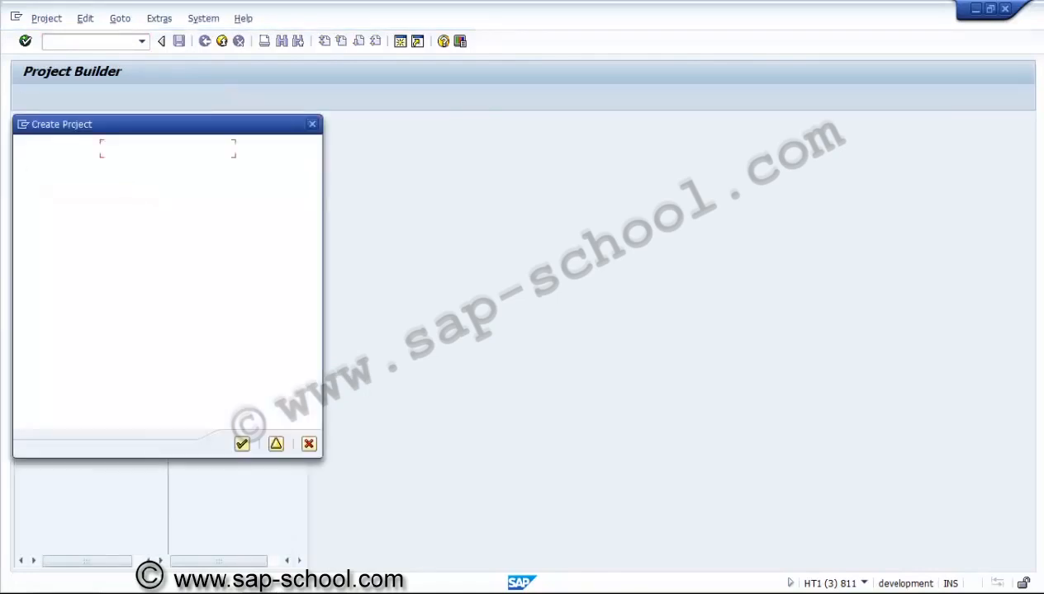
{"action": "left_click", "coordinate": [163, 302]}
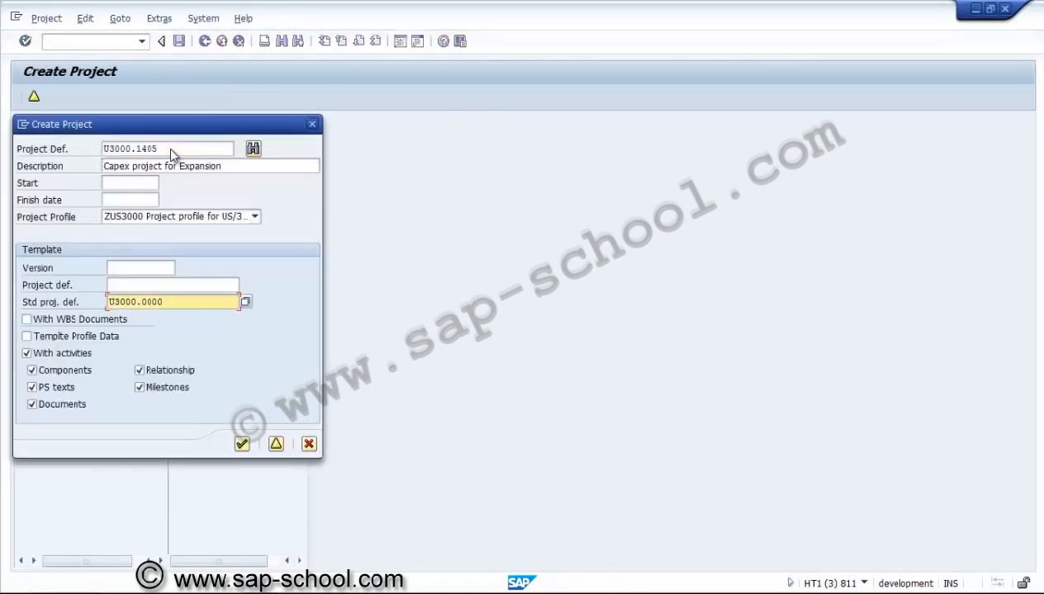
{"action": "left_click", "coordinate": [253, 149]}
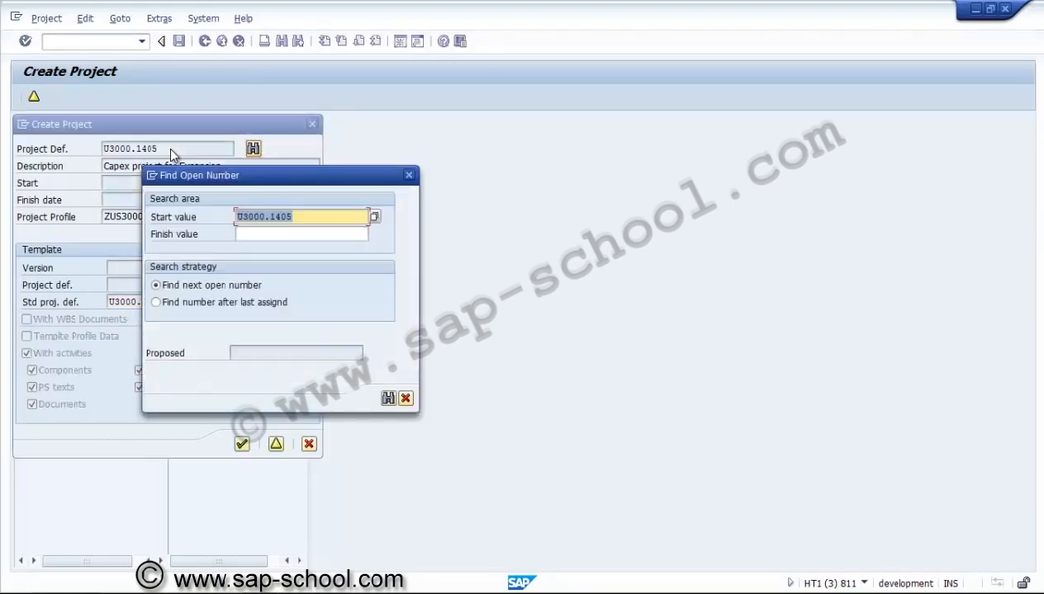
{"action": "key", "text": "Return"}
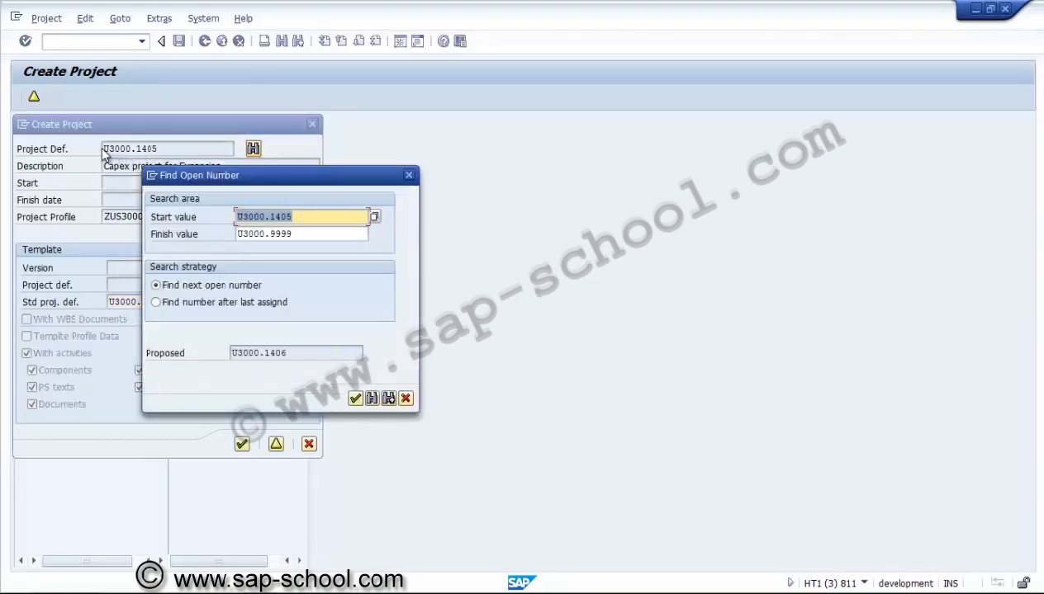
{"action": "key", "text": "Return"}
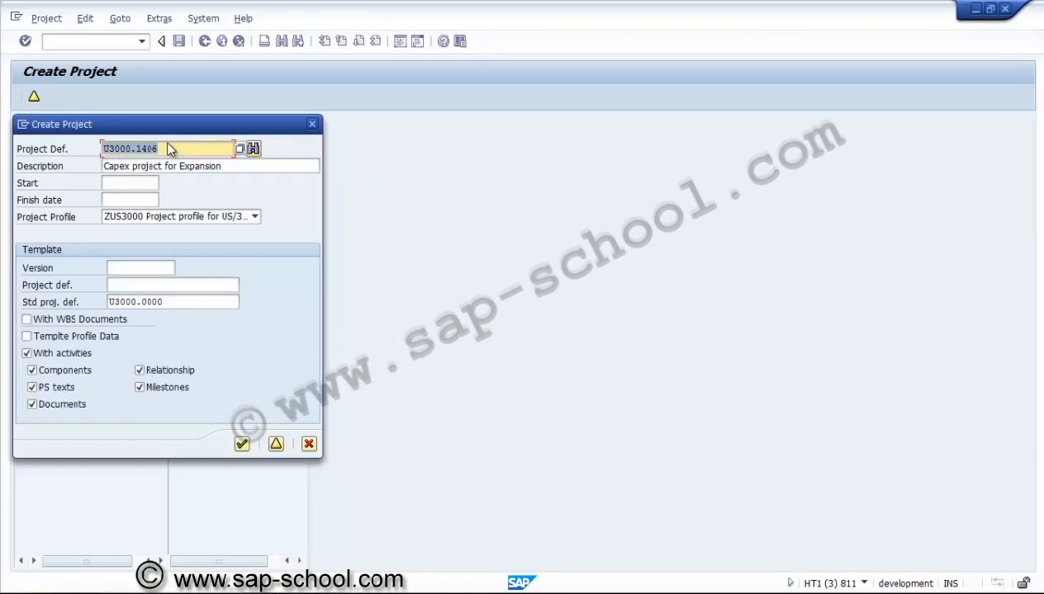
Try to create project U3000.1406 from the standard WBS, cancel the creation and leave Project Builder
{"action": "key", "text": "Return"}
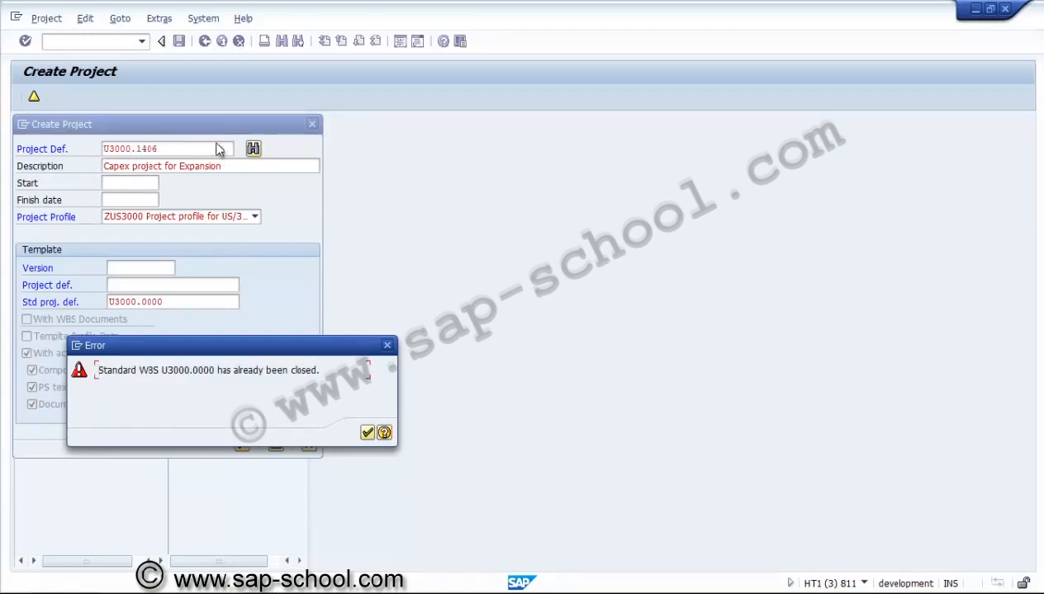
{"action": "key", "text": "Return"}
{"action": "key", "text": "Escape"}
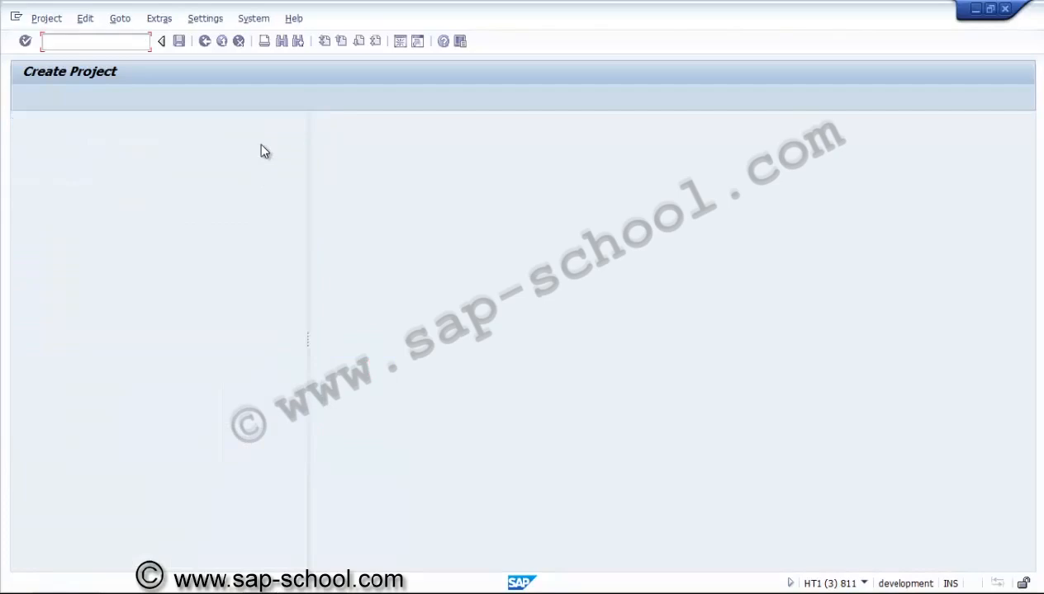
{"action": "key", "text": "shift+F3"}
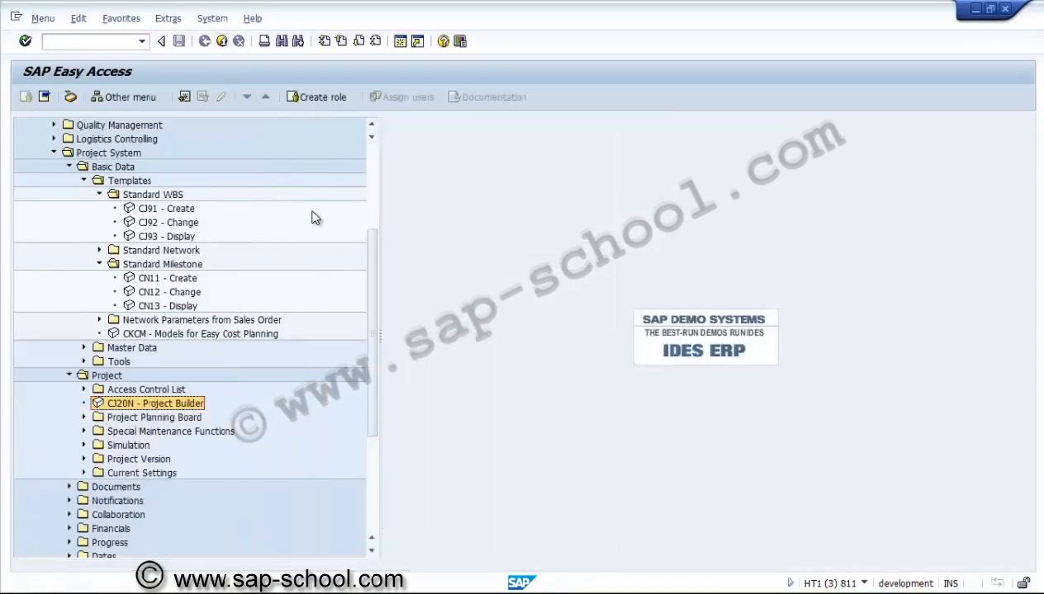
Try to set the closed standard WBS U3000.0000 back to the Release status, save it and leave the change transaction
{"action": "double_click", "coordinate": [168, 223]}
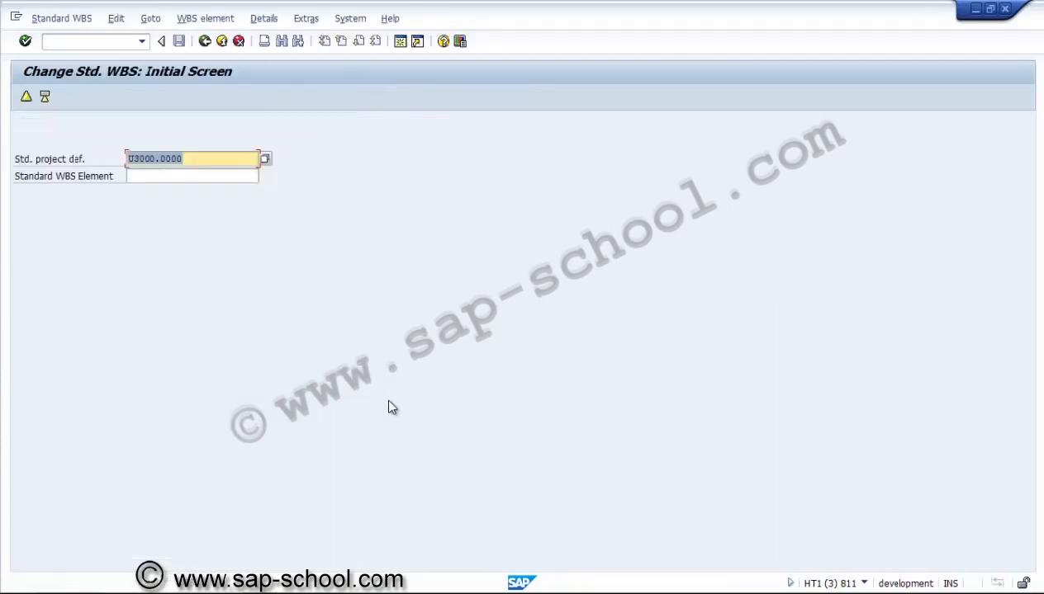
{"action": "key", "text": "Return"}
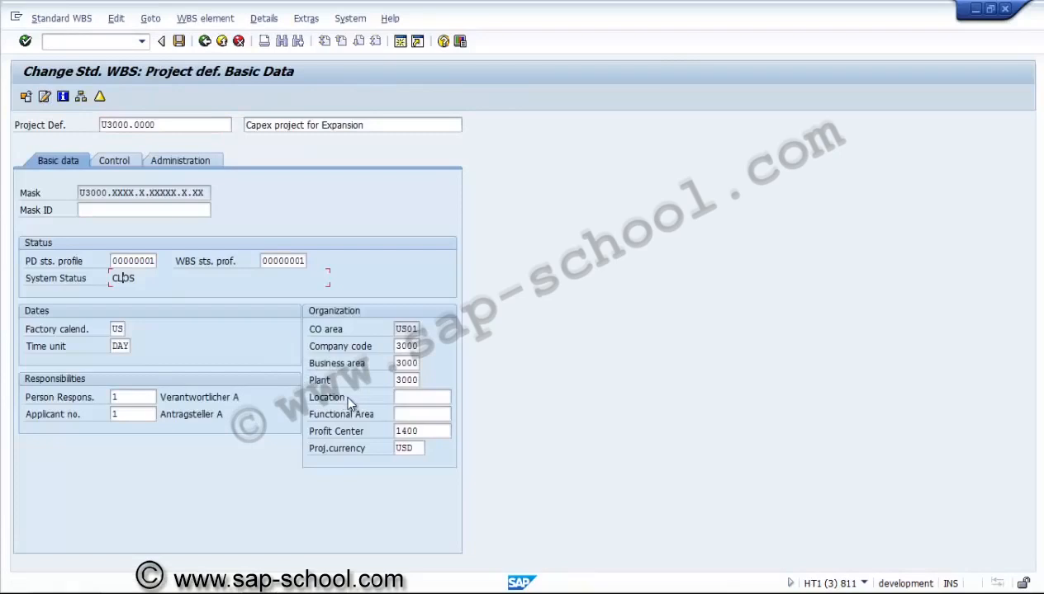
{"action": "key", "text": "alt+g"}
{"action": "key", "text": "Left"}
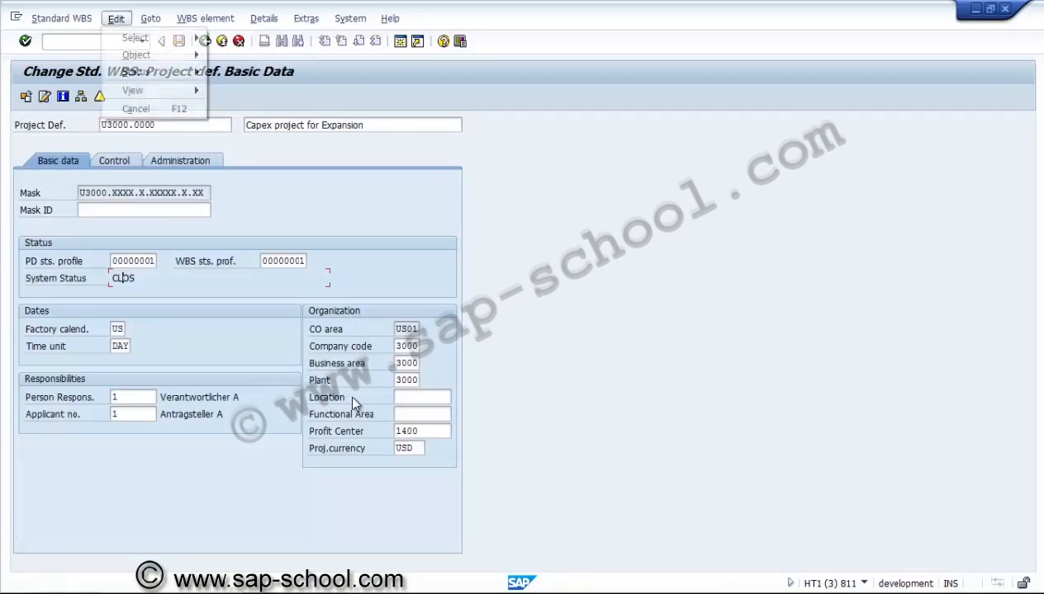
{"action": "key", "text": "Down"}
{"action": "key", "text": "Right"}
{"action": "key", "text": "Down"}
{"action": "key", "text": "Down"}
{"action": "key", "text": "Down"}
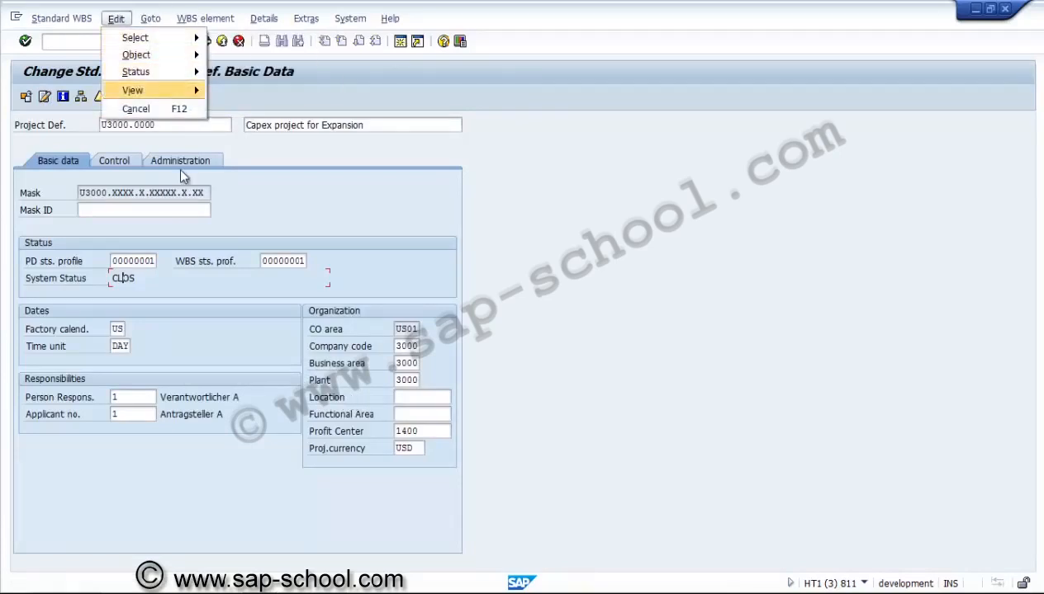
{"action": "key", "text": "Up"}
{"action": "key", "text": "Right"}
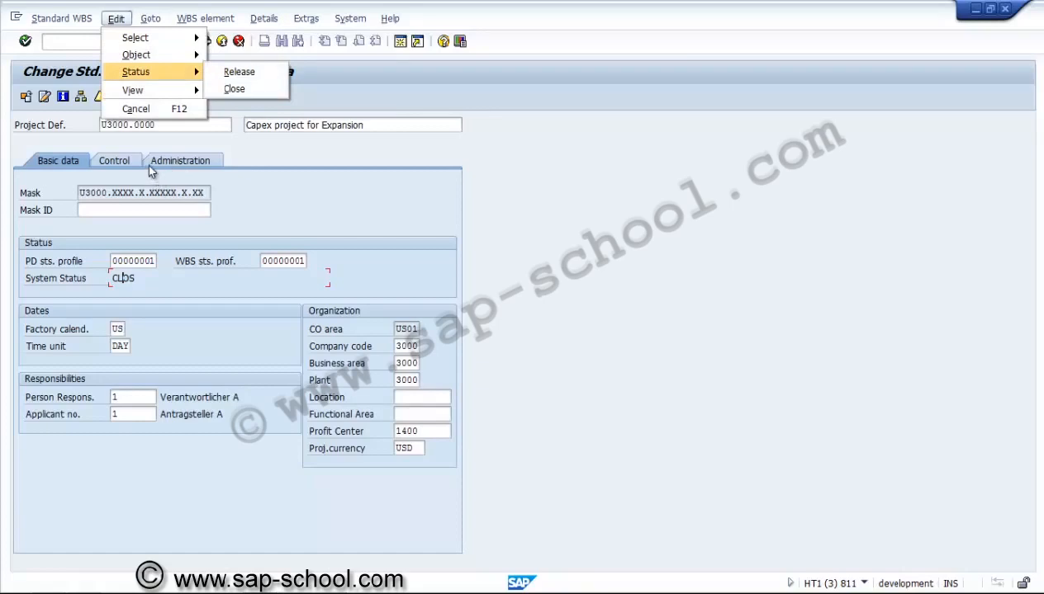
{"action": "key", "text": "Down"}
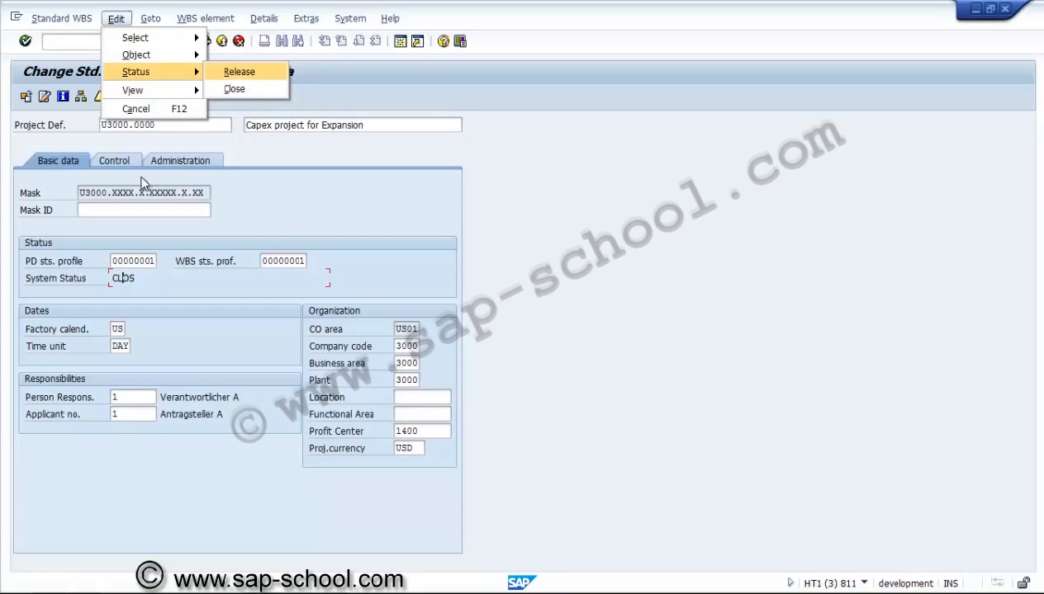
{"action": "key", "text": "Return"}
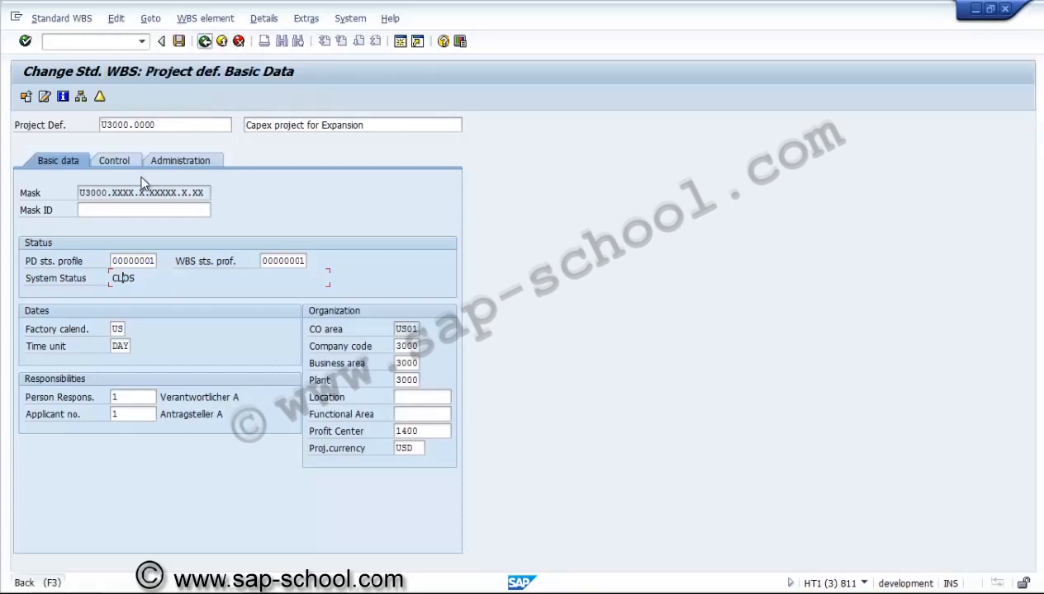
{"action": "key", "text": "ctrl+s"}
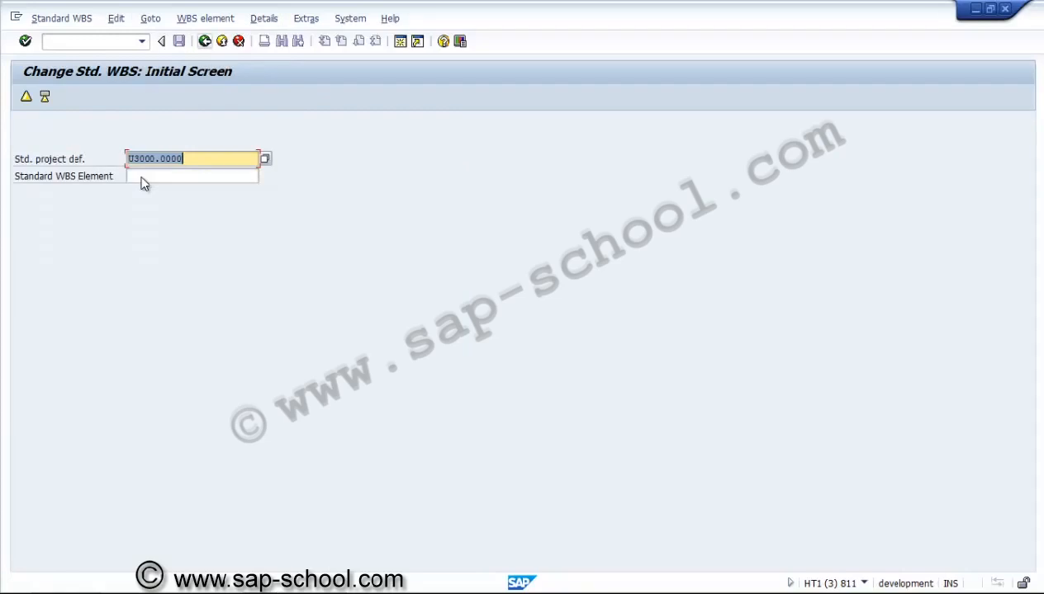
{"action": "key", "text": "F3"}
Try to create standard WBS U3000.0001 from the next open number with U3000.0000 as template, and leave the transaction
{"action": "key", "text": "Up"}
{"action": "key", "text": "Return"}
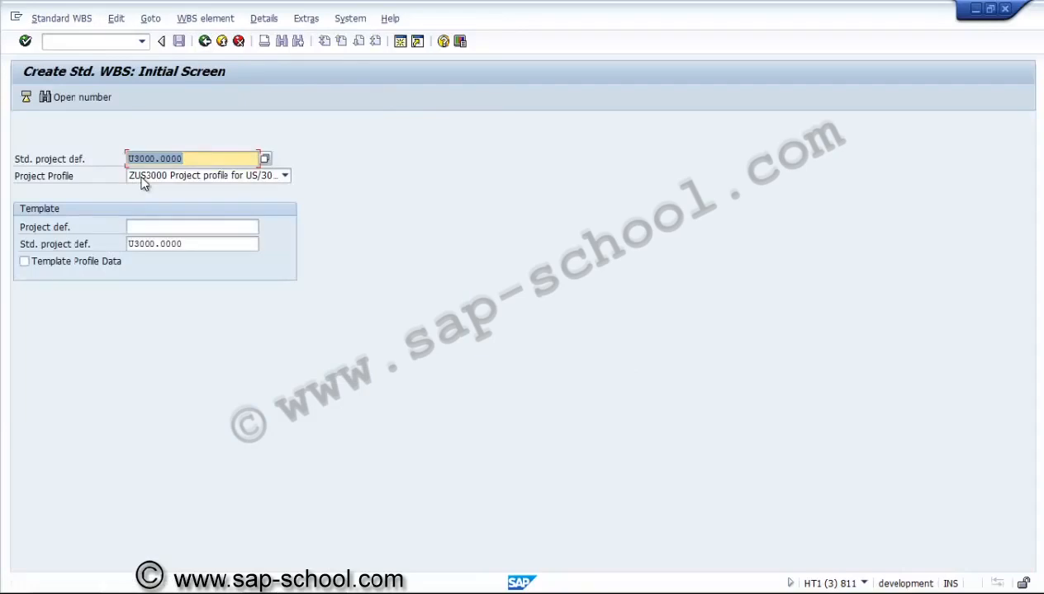
{"action": "key", "text": "F6"}
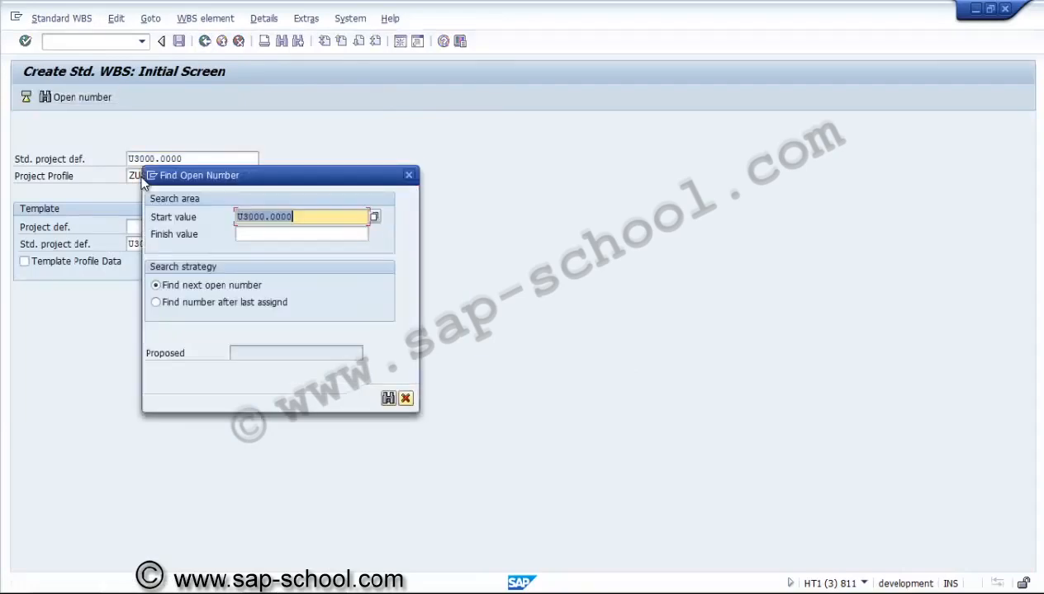
{"action": "key", "text": "Return"}
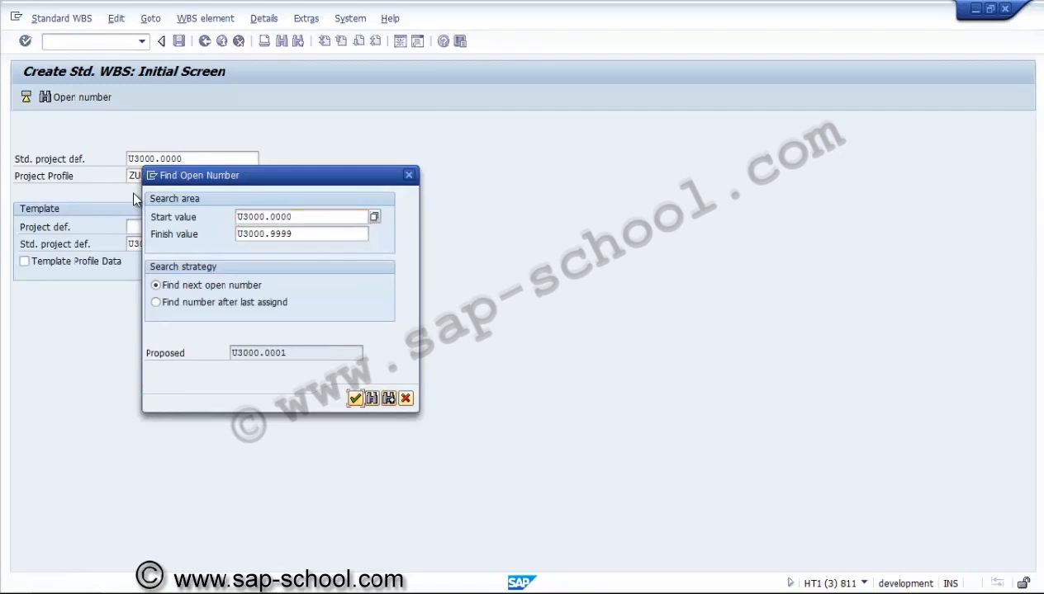
{"action": "key", "text": "Return"}
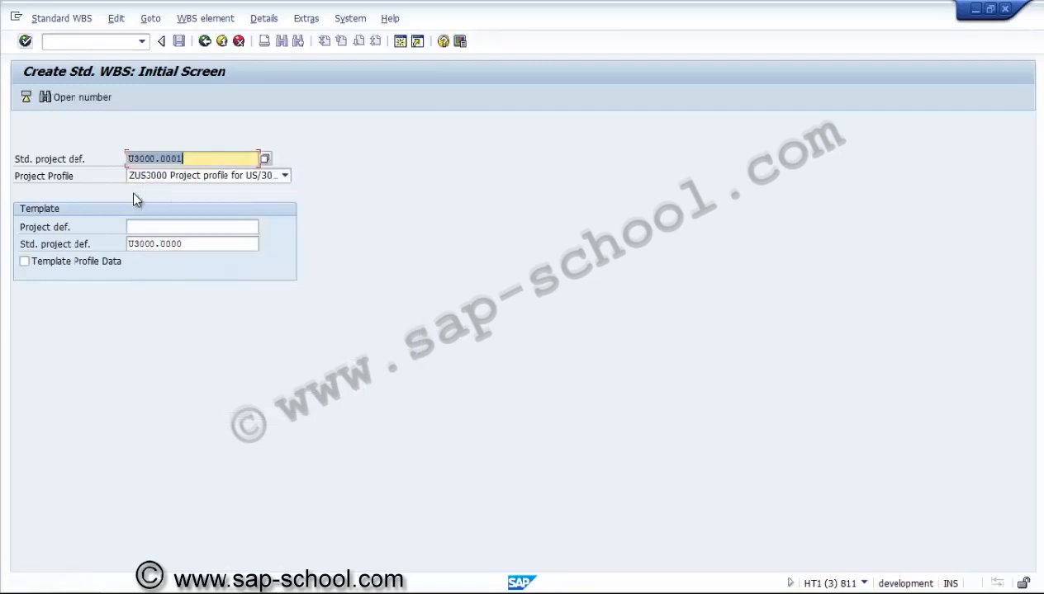
{"action": "key", "text": "Return"}
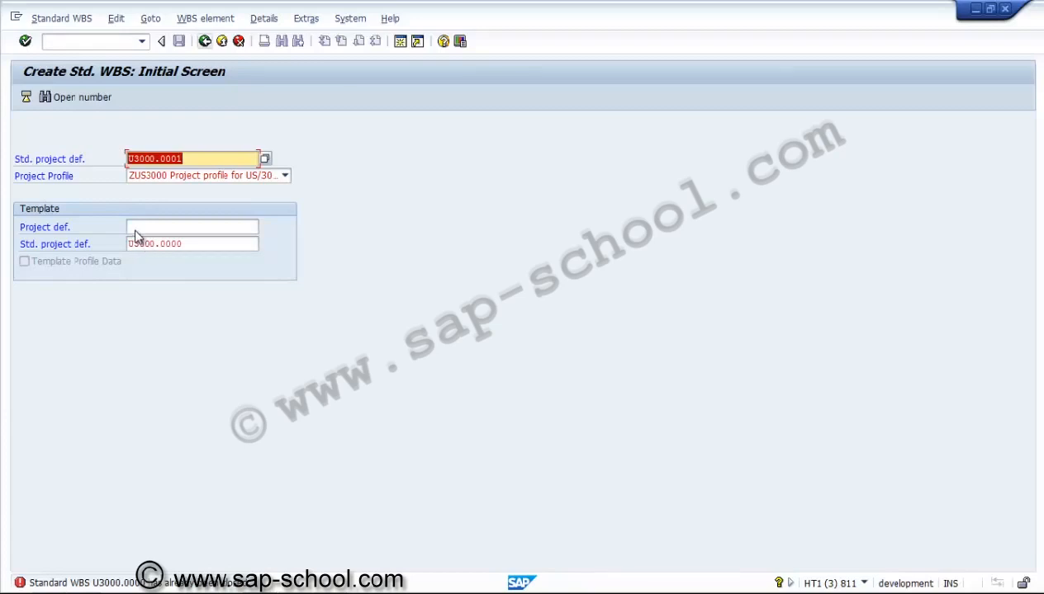
{"action": "key", "text": "F3"}
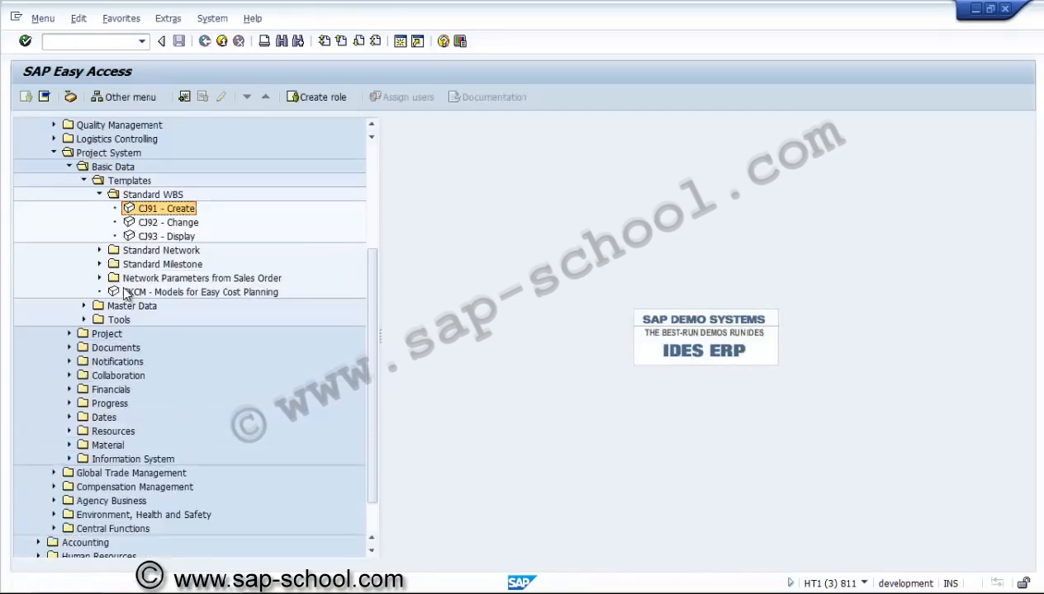
Collapse the Standard WBS, Templates, Basic Data and Project System folders in the SAP menu tree
{"action": "key", "text": "Left"}
{"action": "key", "text": "Left"}
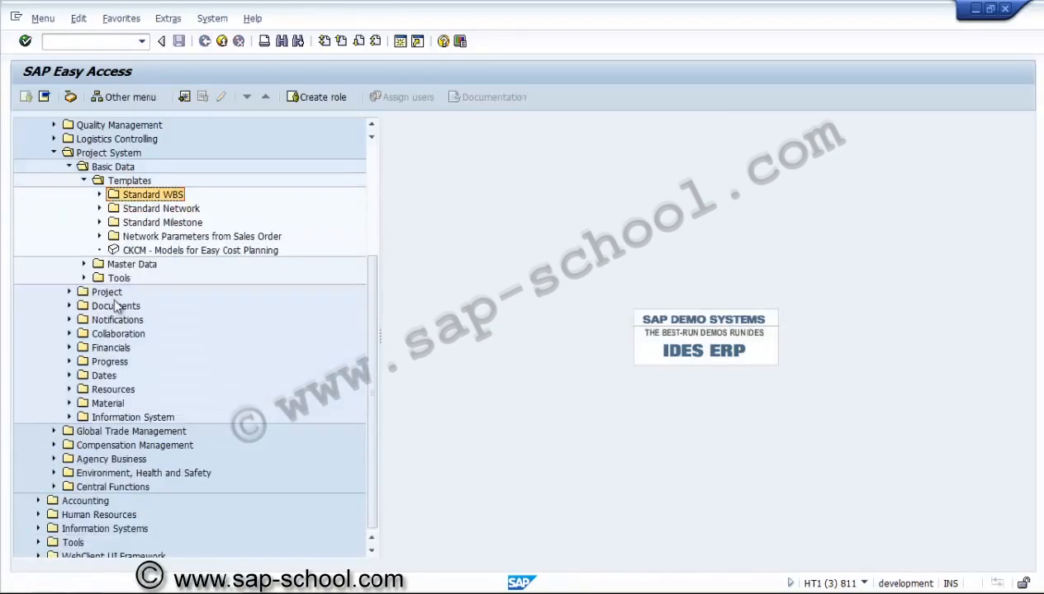
{"action": "key", "text": "Left"}
{"action": "key", "text": "Left"}
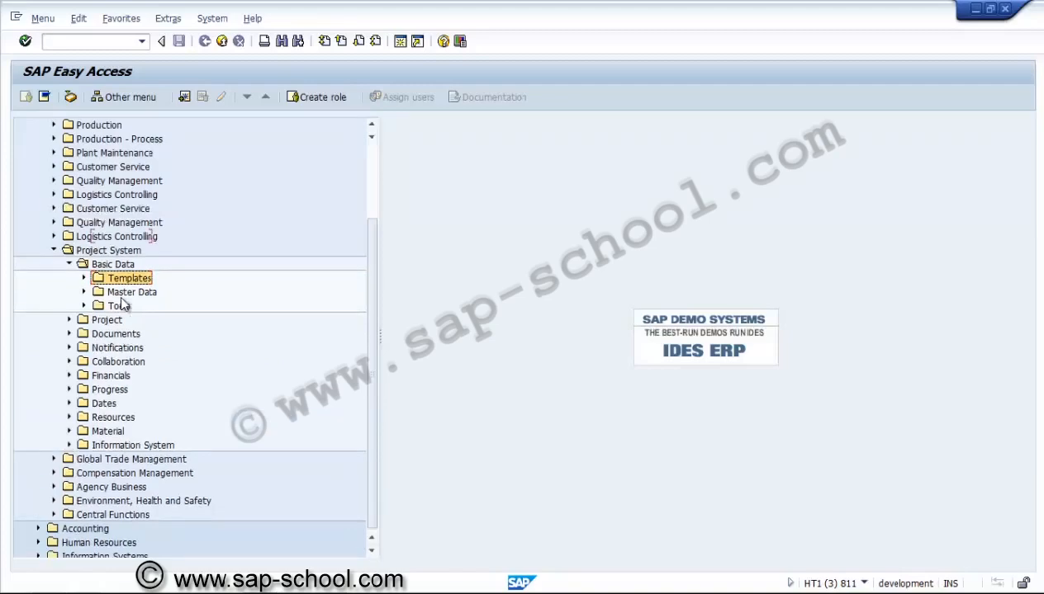
{"action": "key", "text": "Left"}
{"action": "key", "text": "Left"}
{"action": "key", "text": "Left"}
{"action": "key", "text": "Left"}
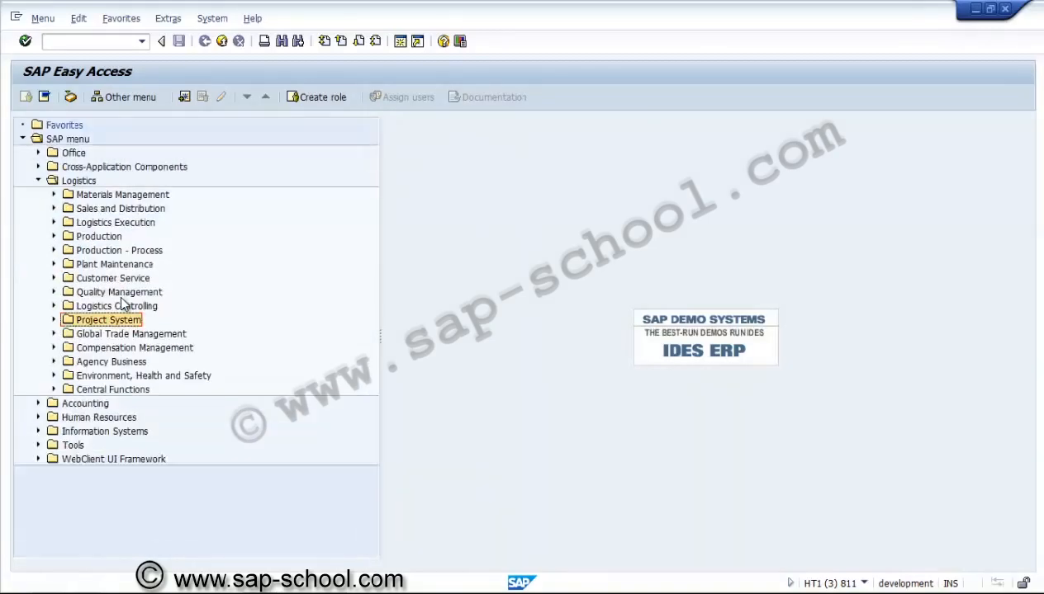